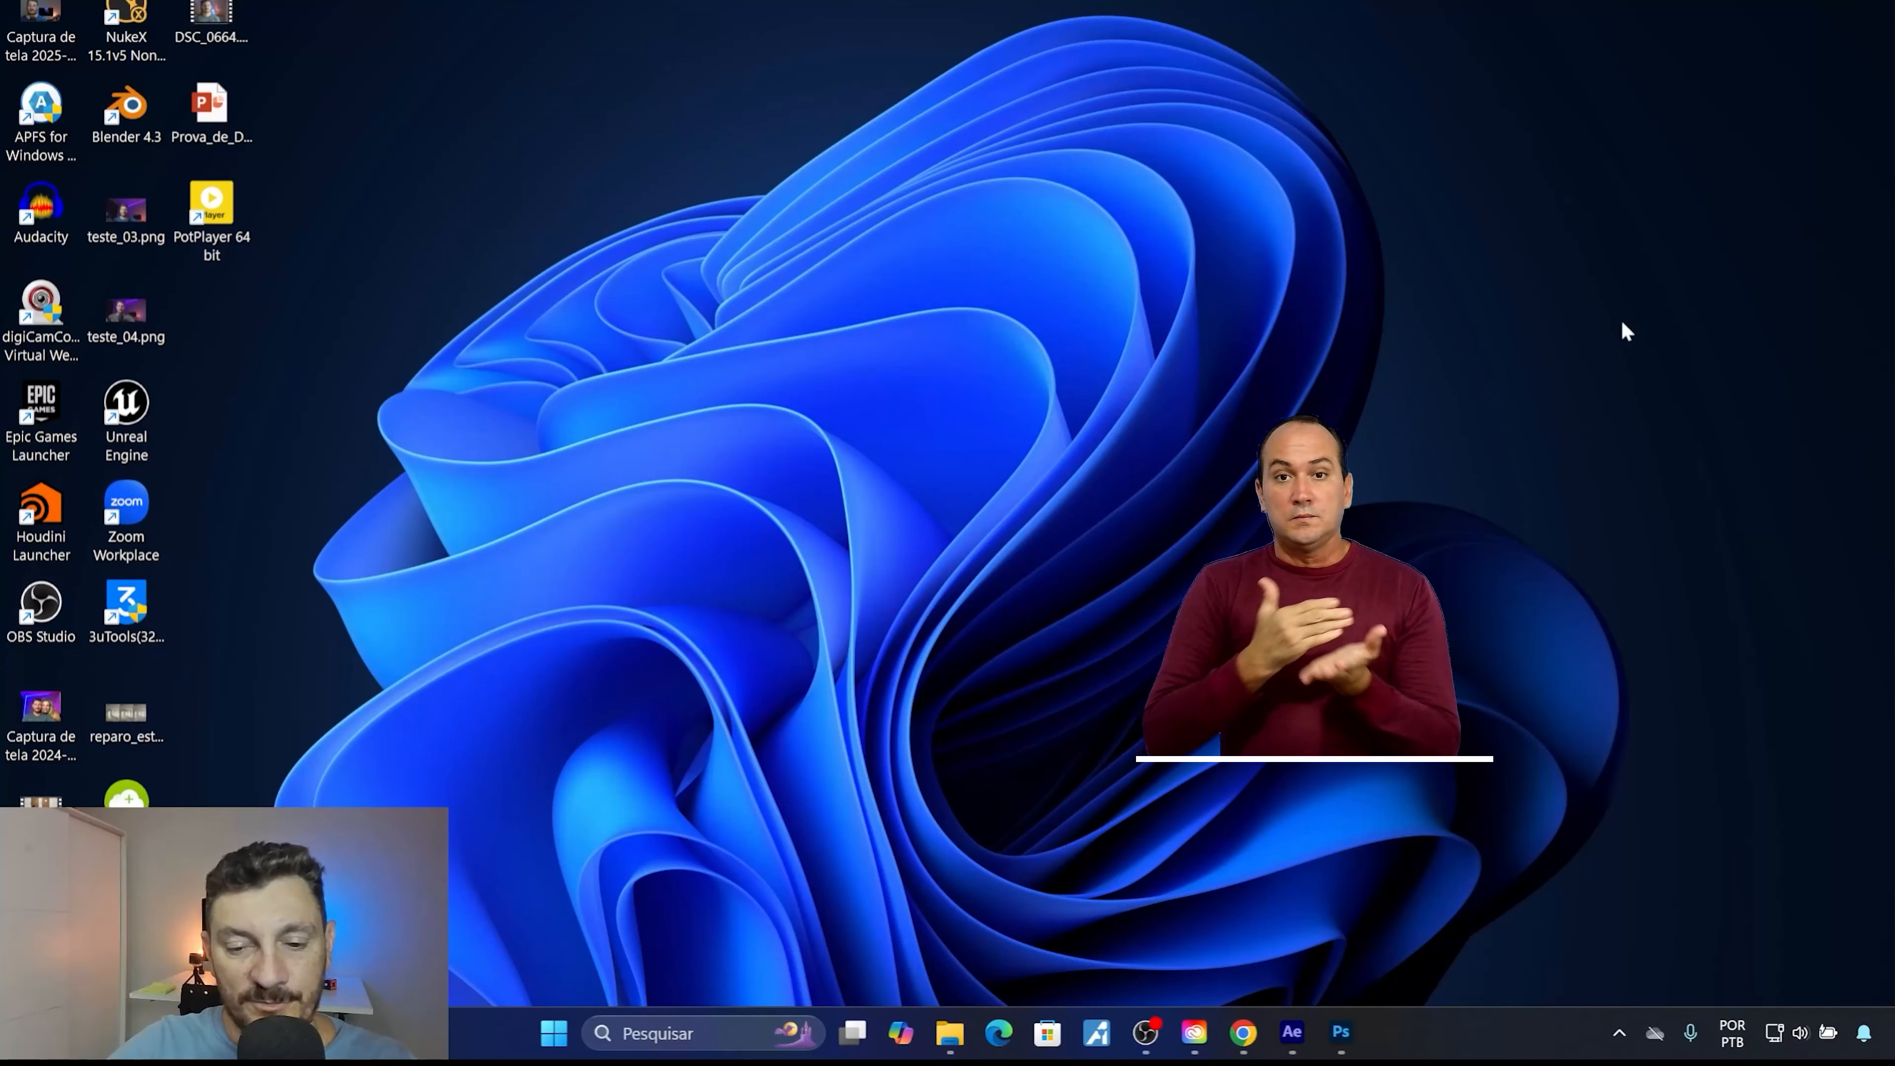
# Switch to Pexels in Chrome and search its videos for "homem correndo em passarela".
pyautogui.click(1242, 1033)
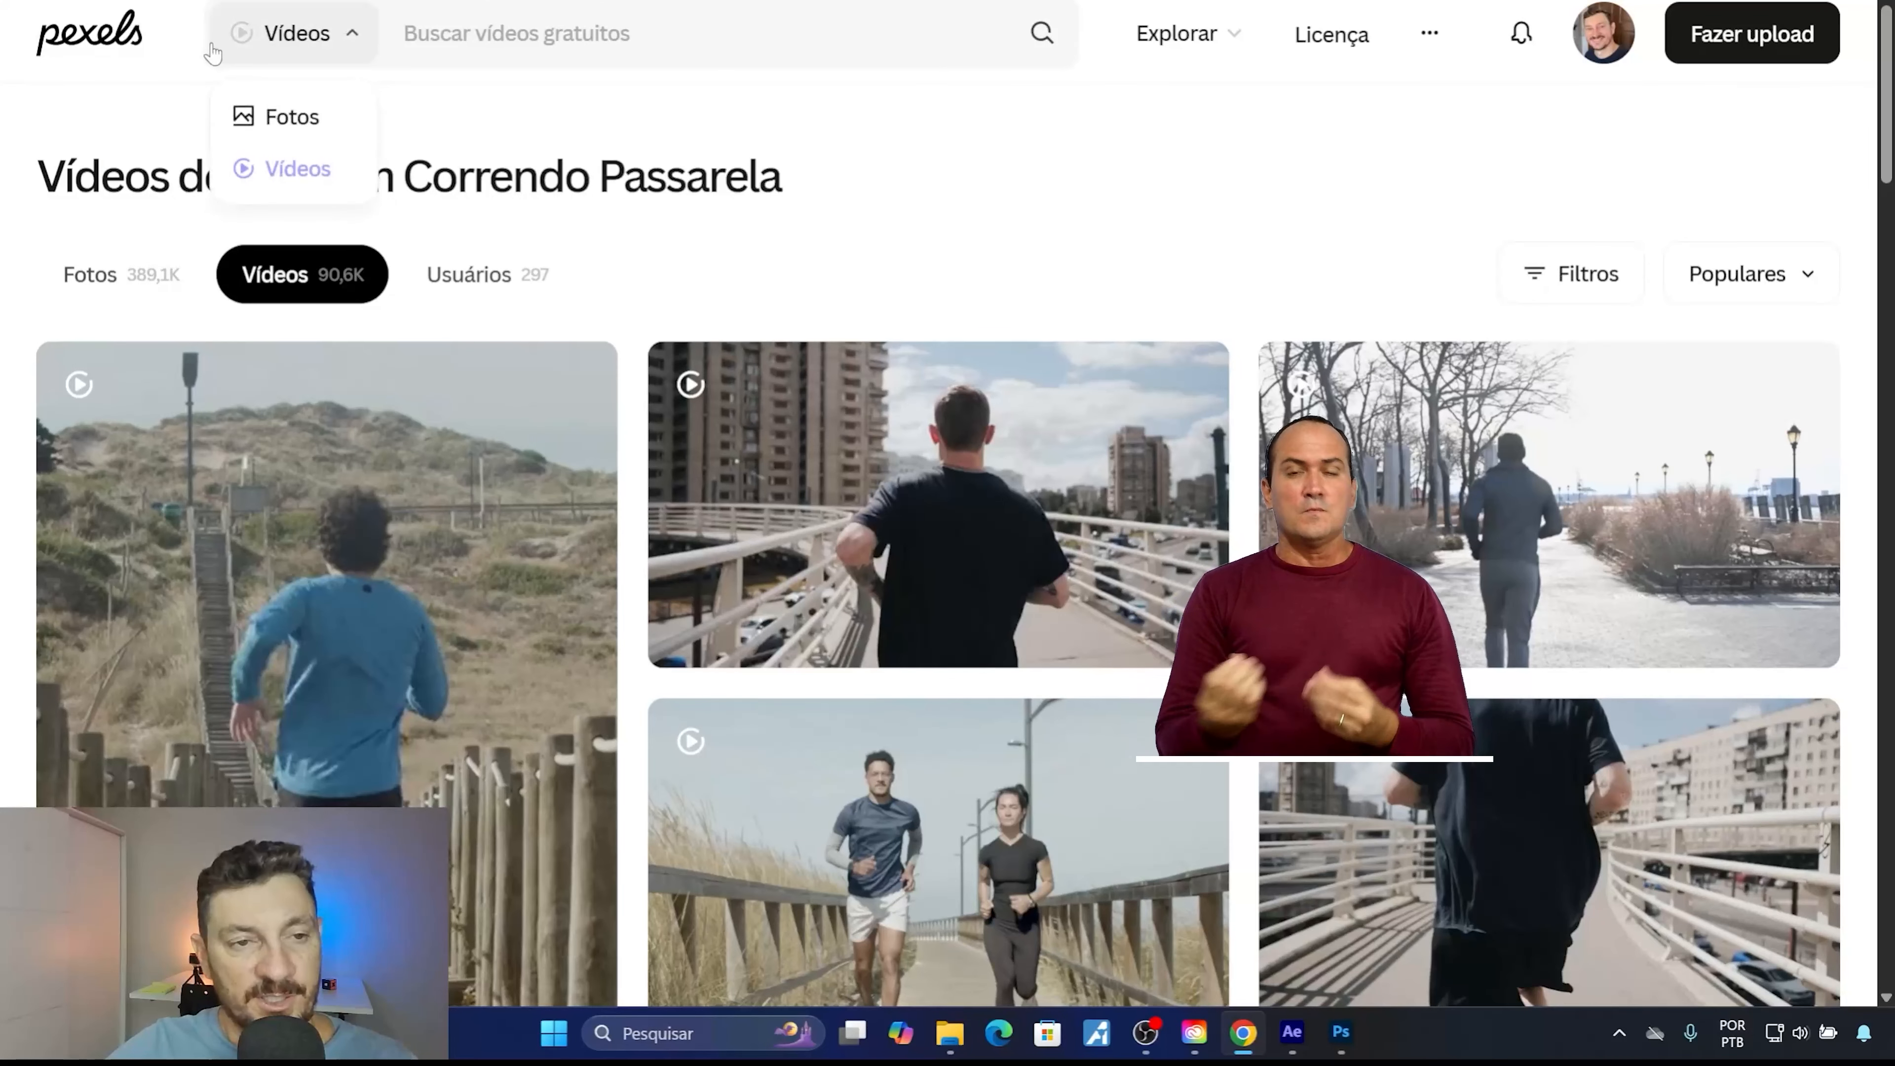
pyautogui.moveTo(352, 53)
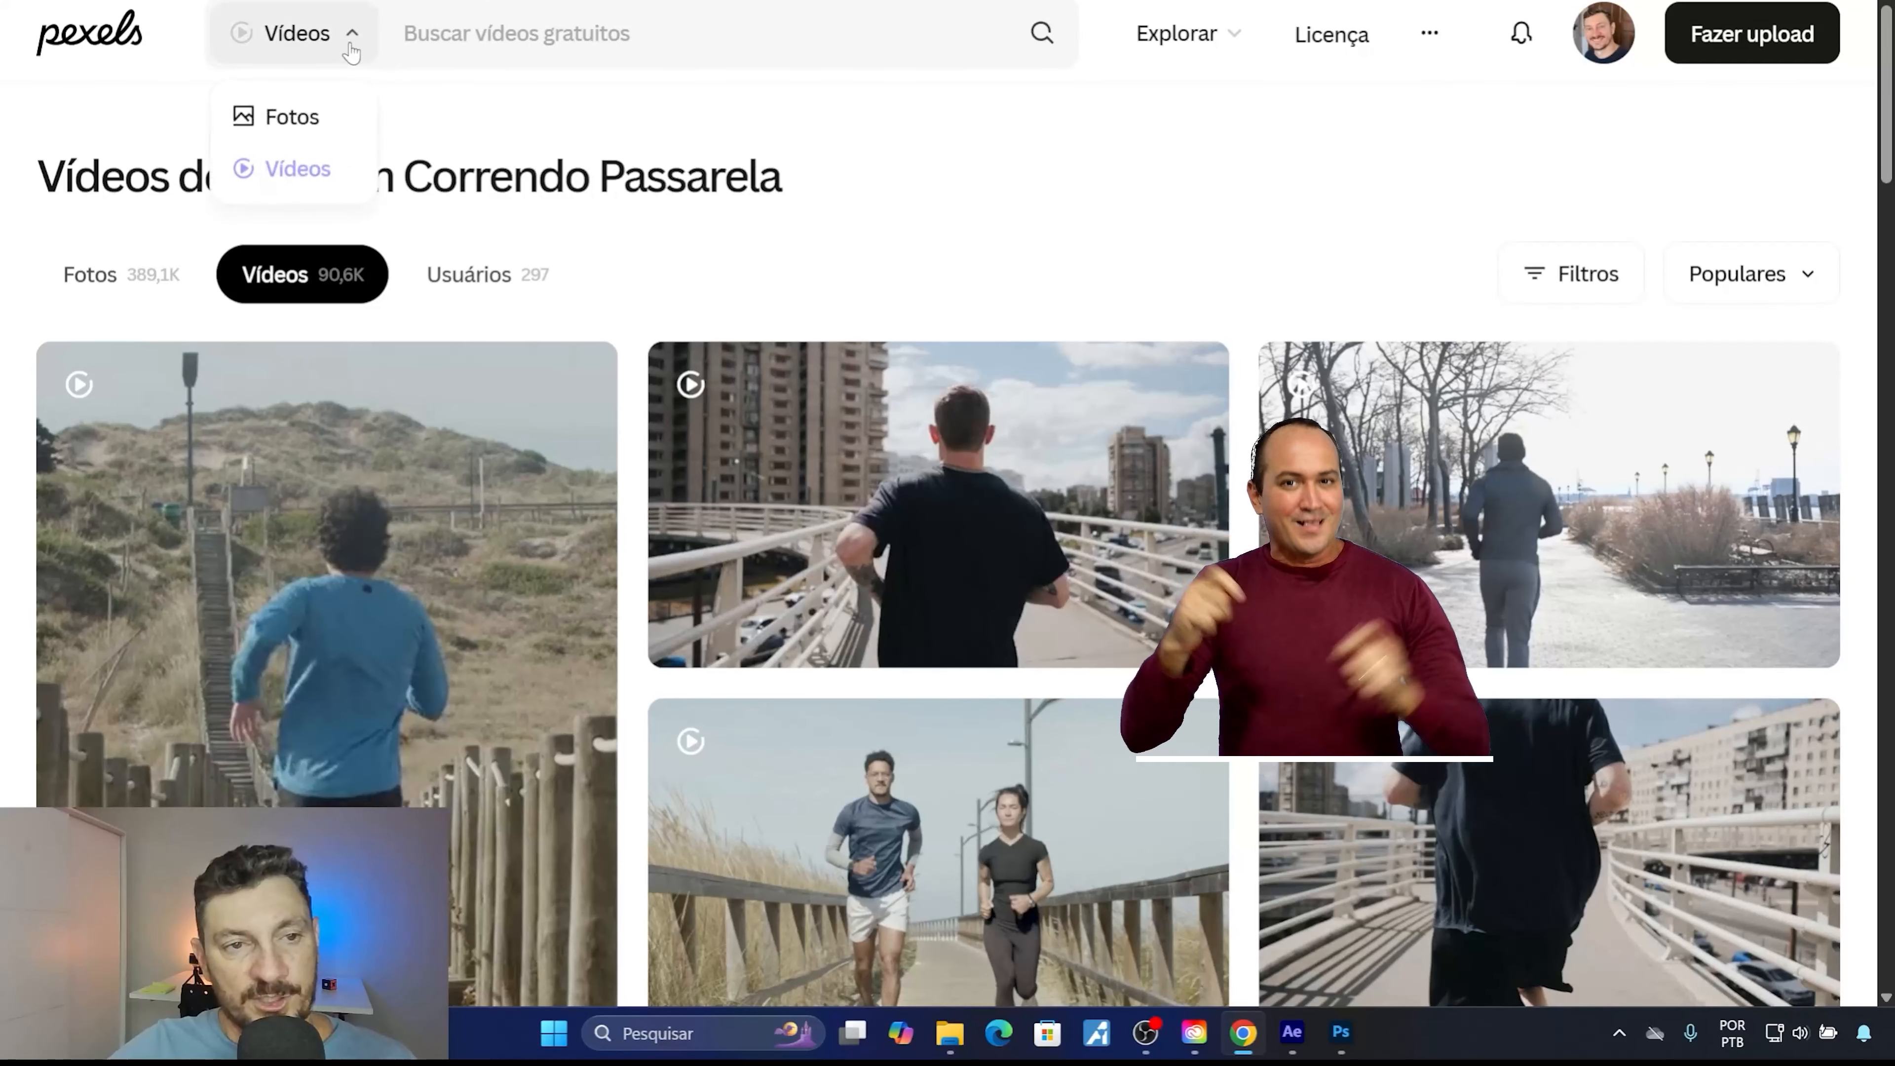
pyautogui.click(424, 31)
pyautogui.click(1178, 146)
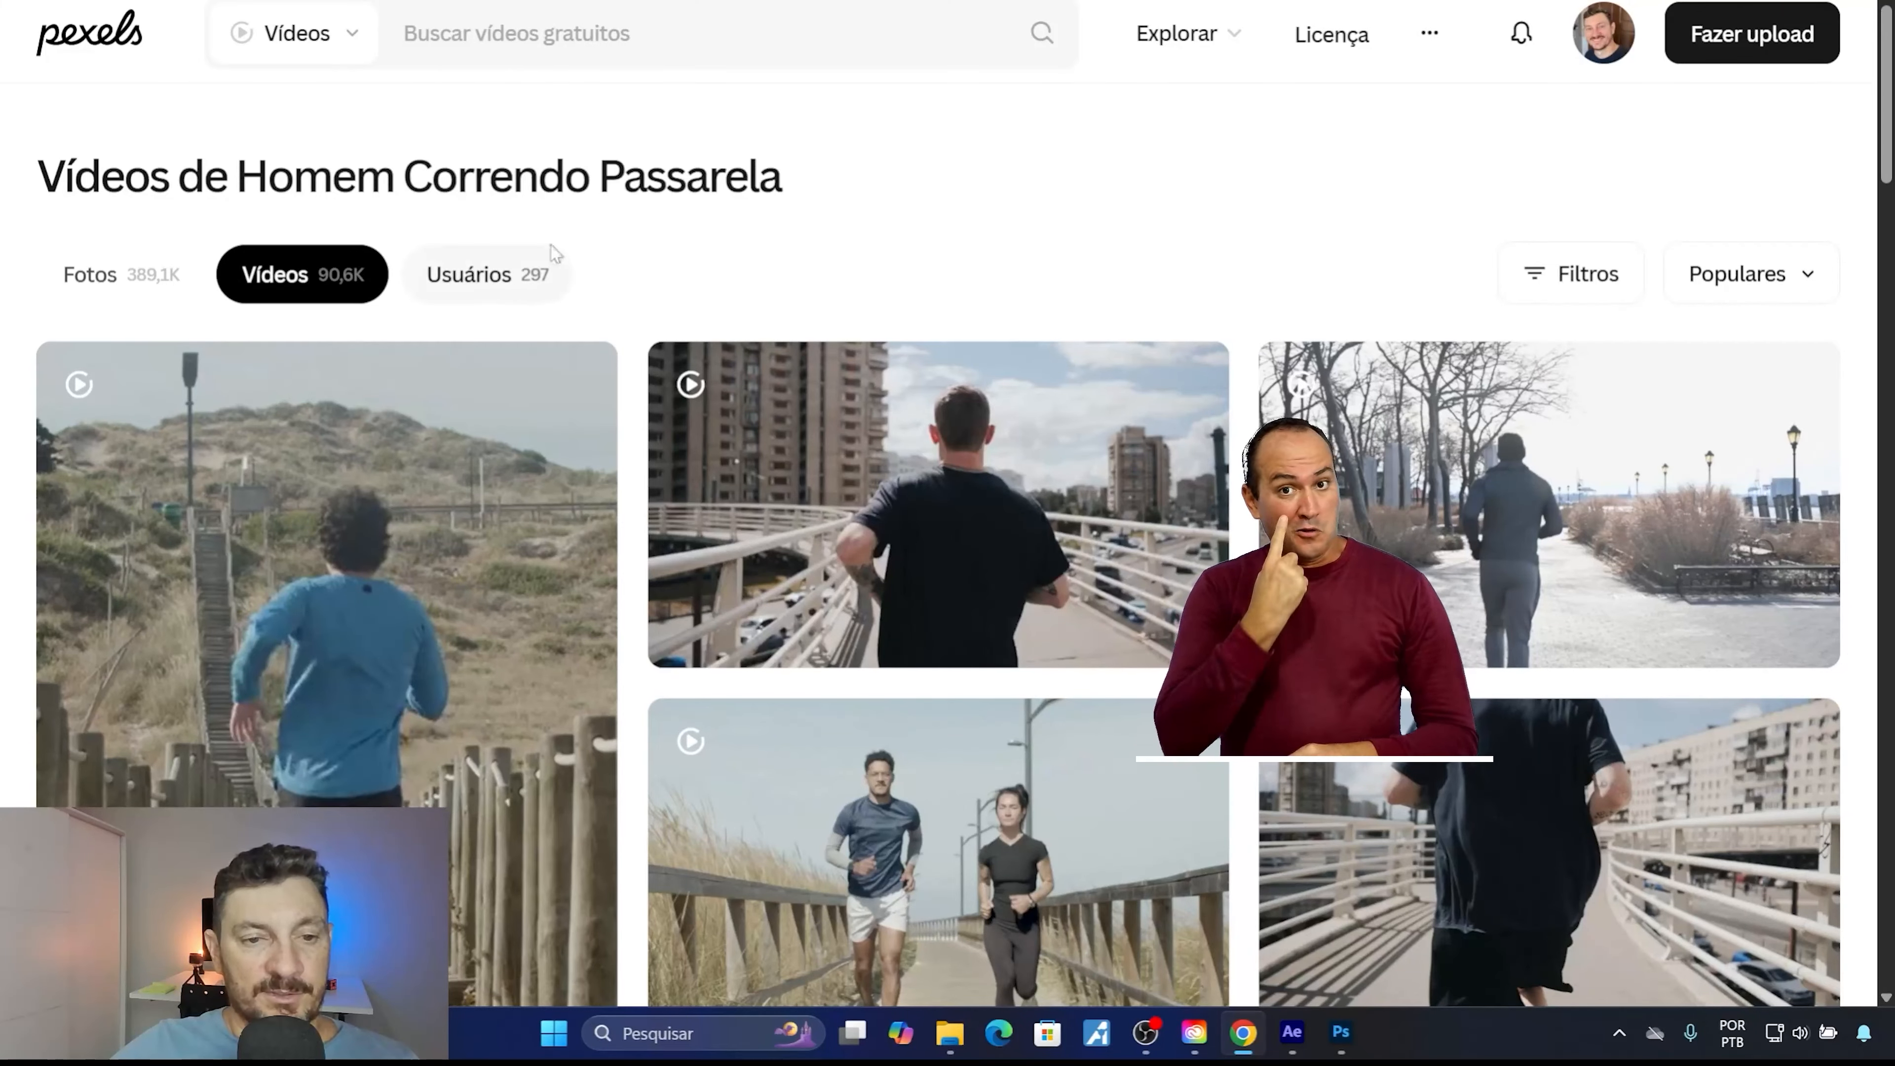
pyautogui.click(429, 39)
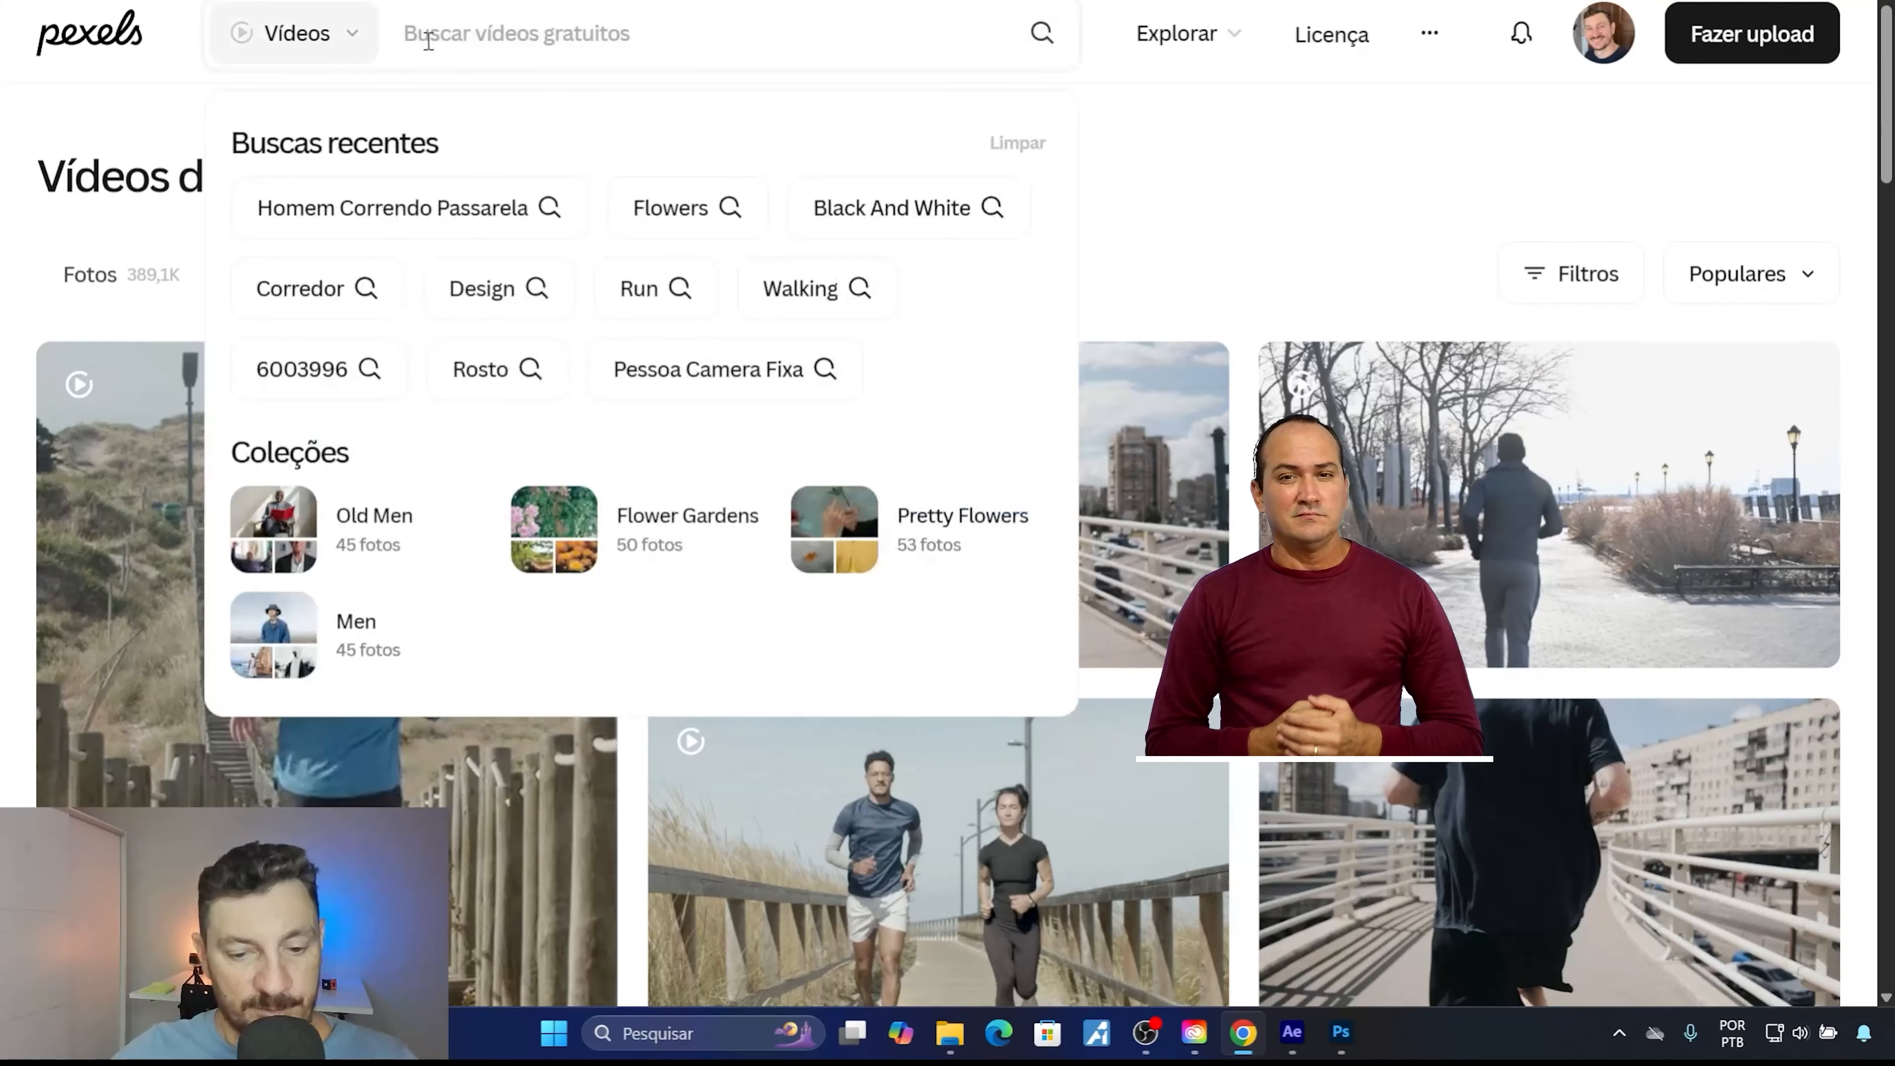
pyautogui.write('home')
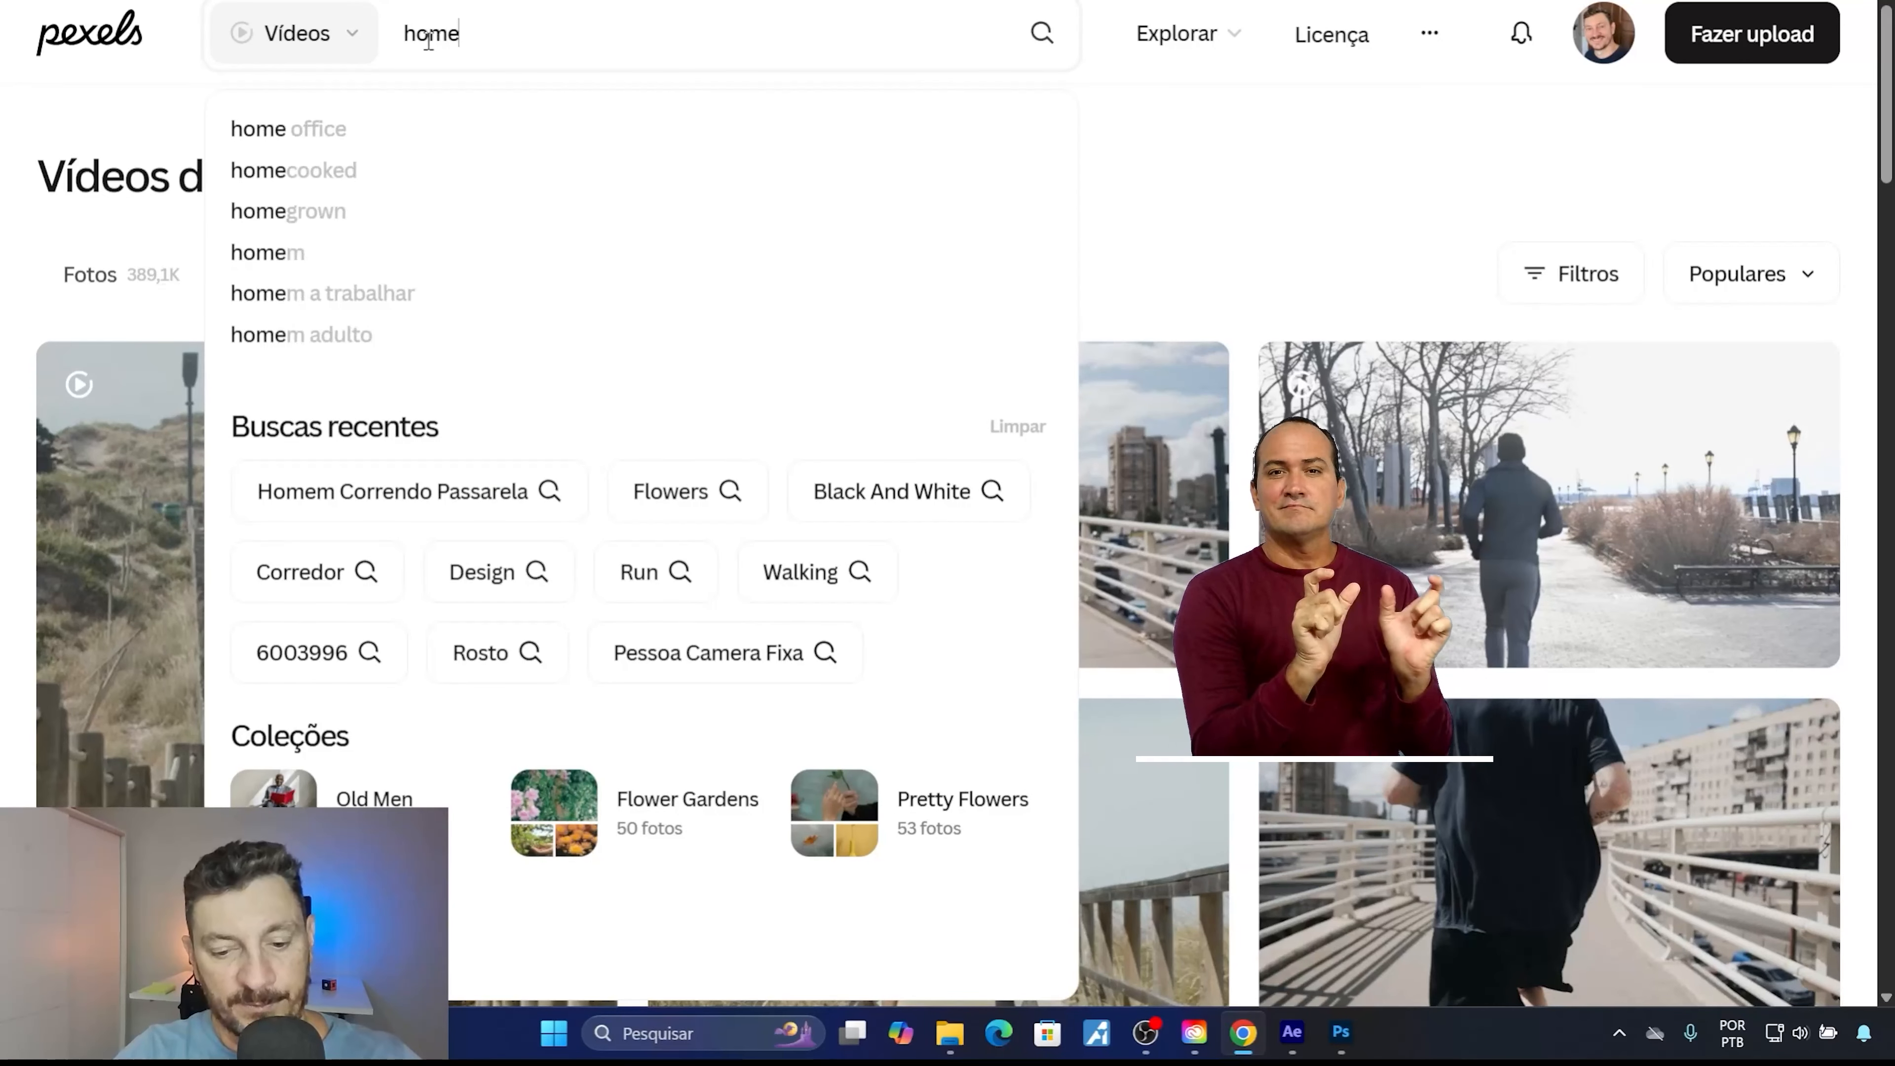
pyautogui.write('m corr')
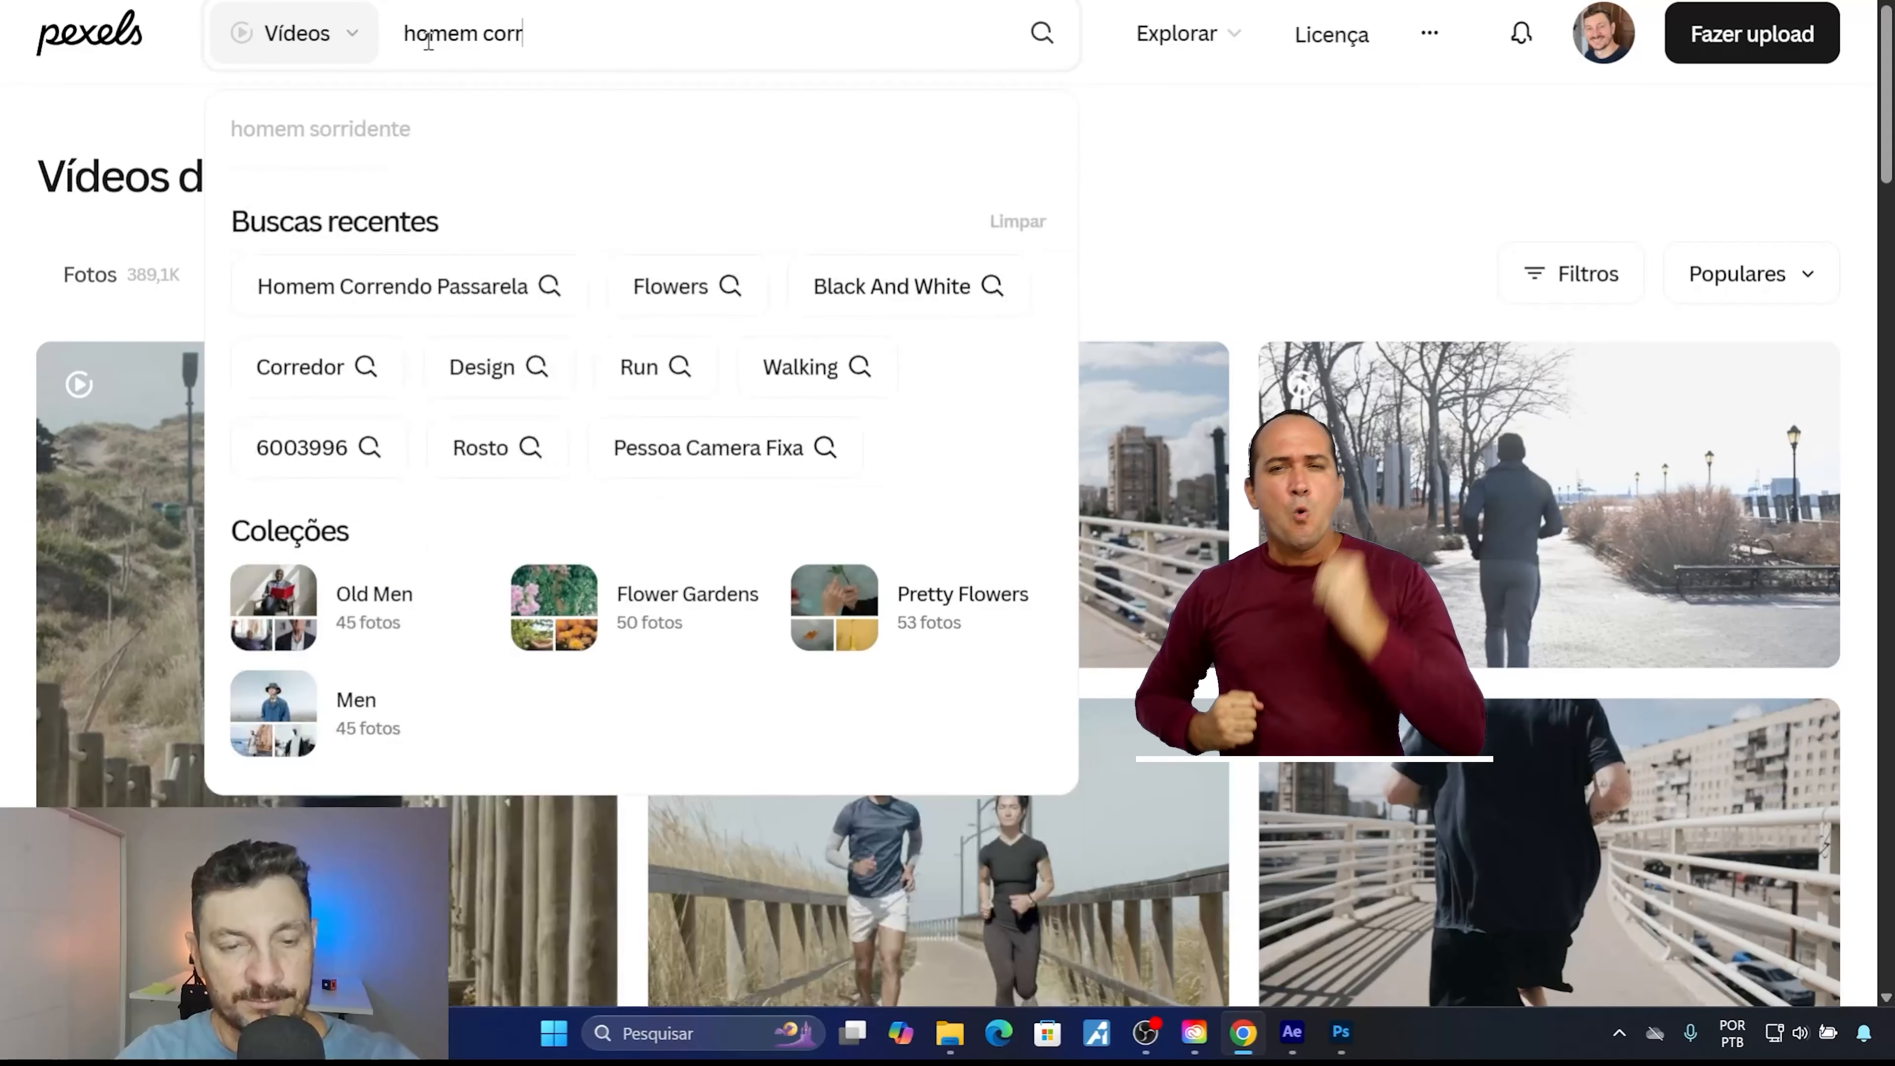
pyautogui.write('end')
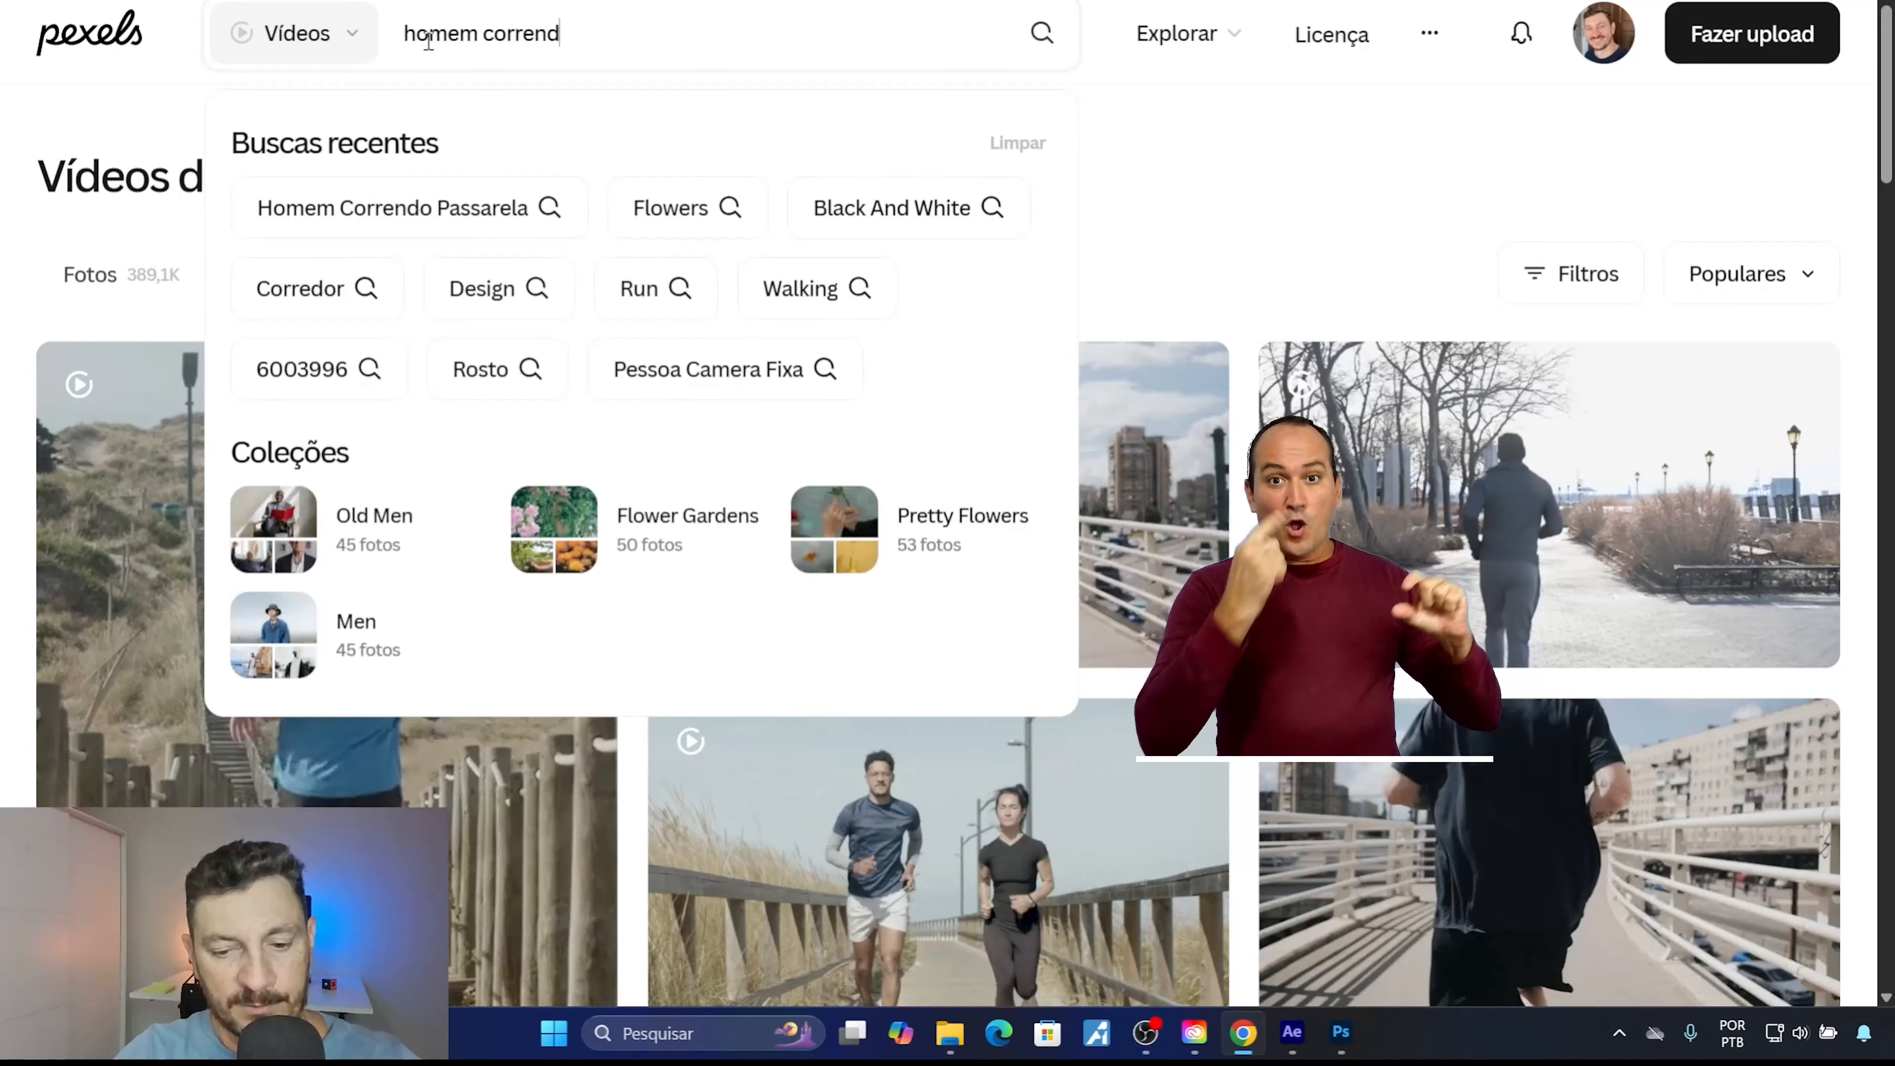
pyautogui.write('o em pa')
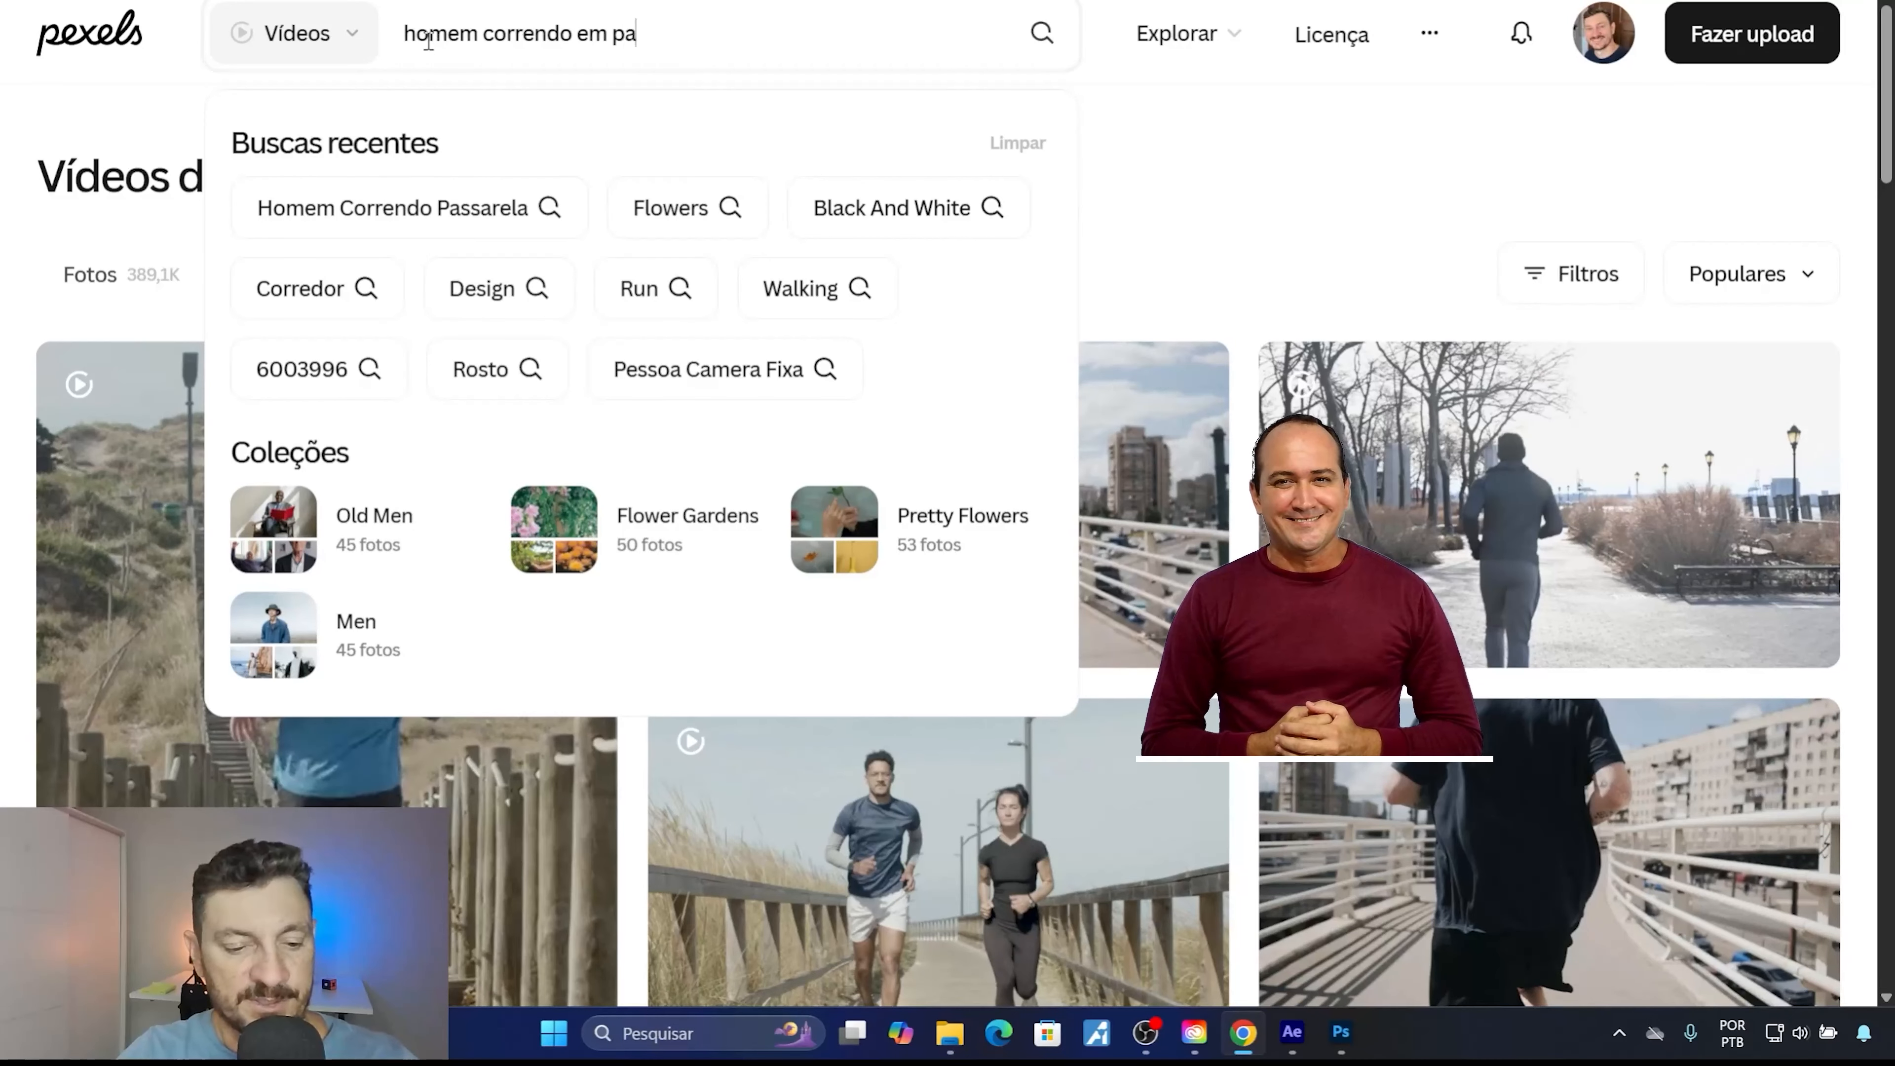
pyautogui.press('Return')
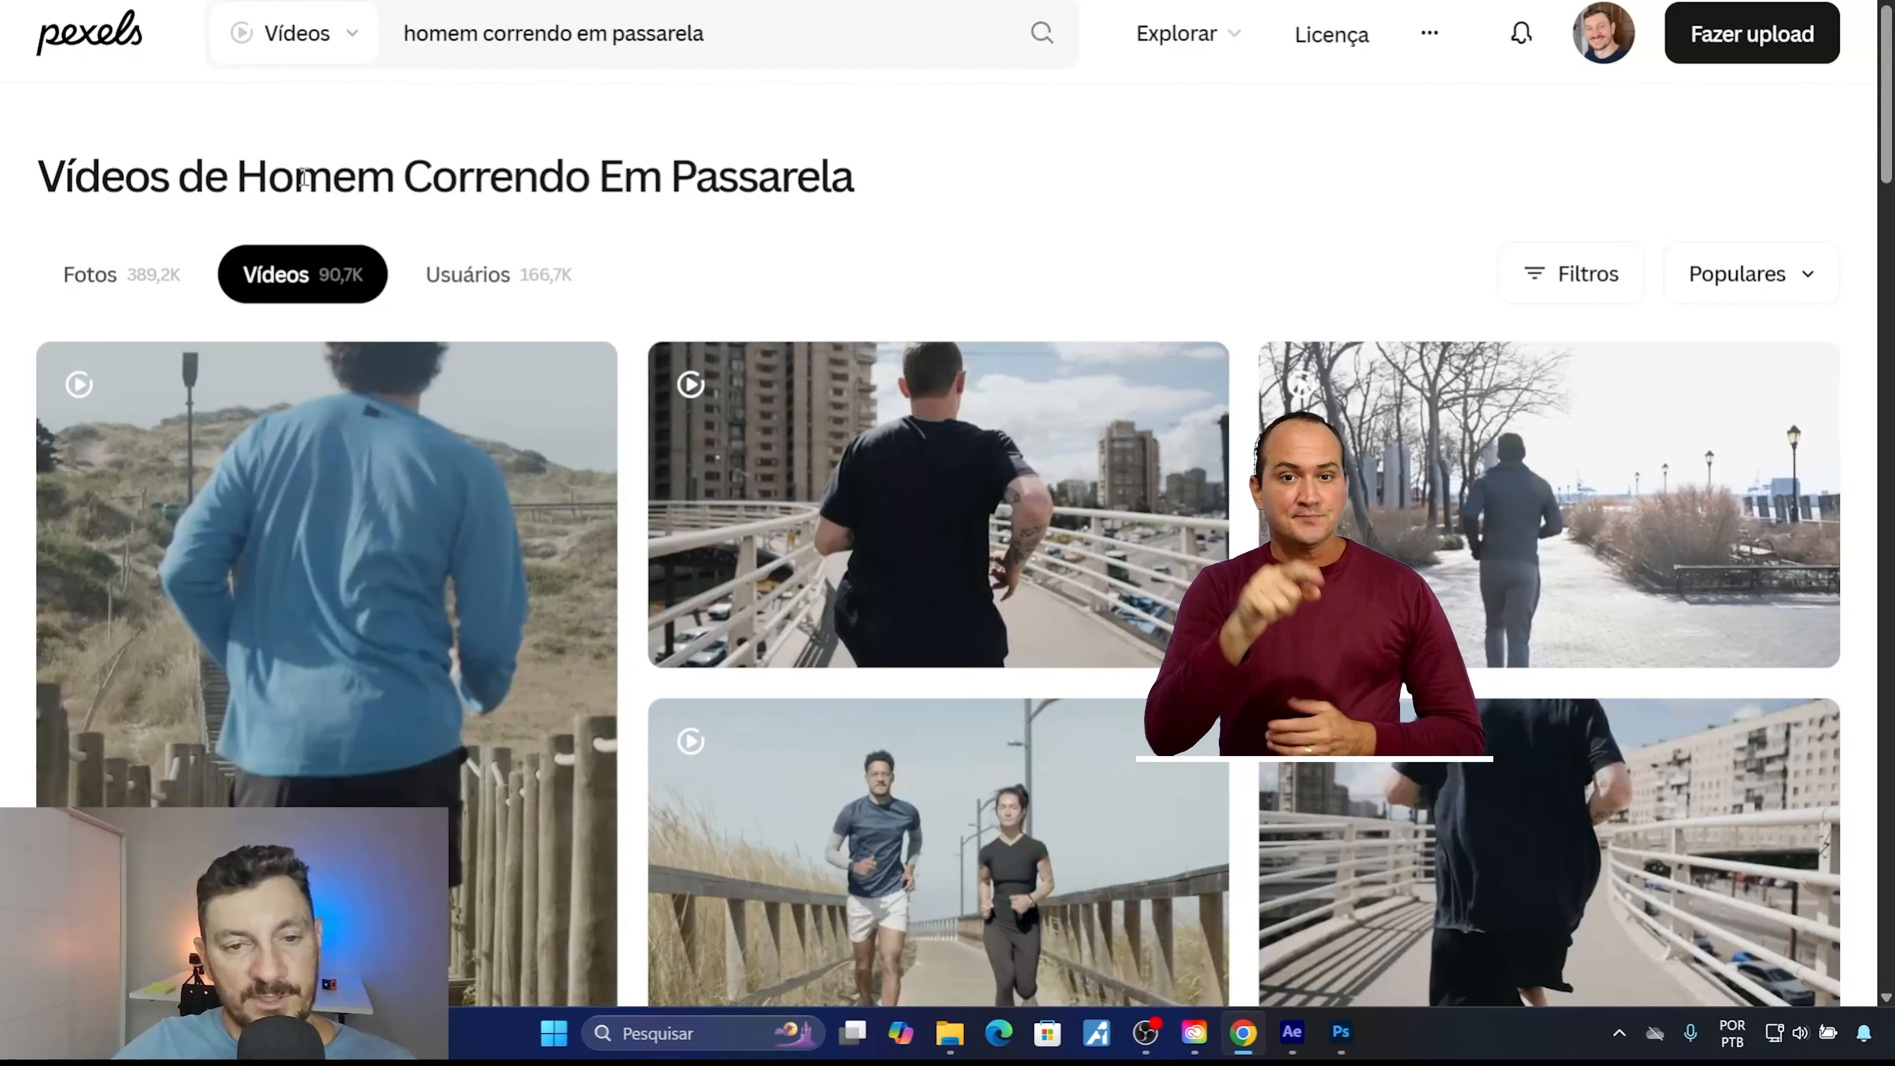
# Open the vertical clip of the man in blue running on the wooden walkway, view its download sizes and close it.
pyautogui.scroll(-3, 263, 356)
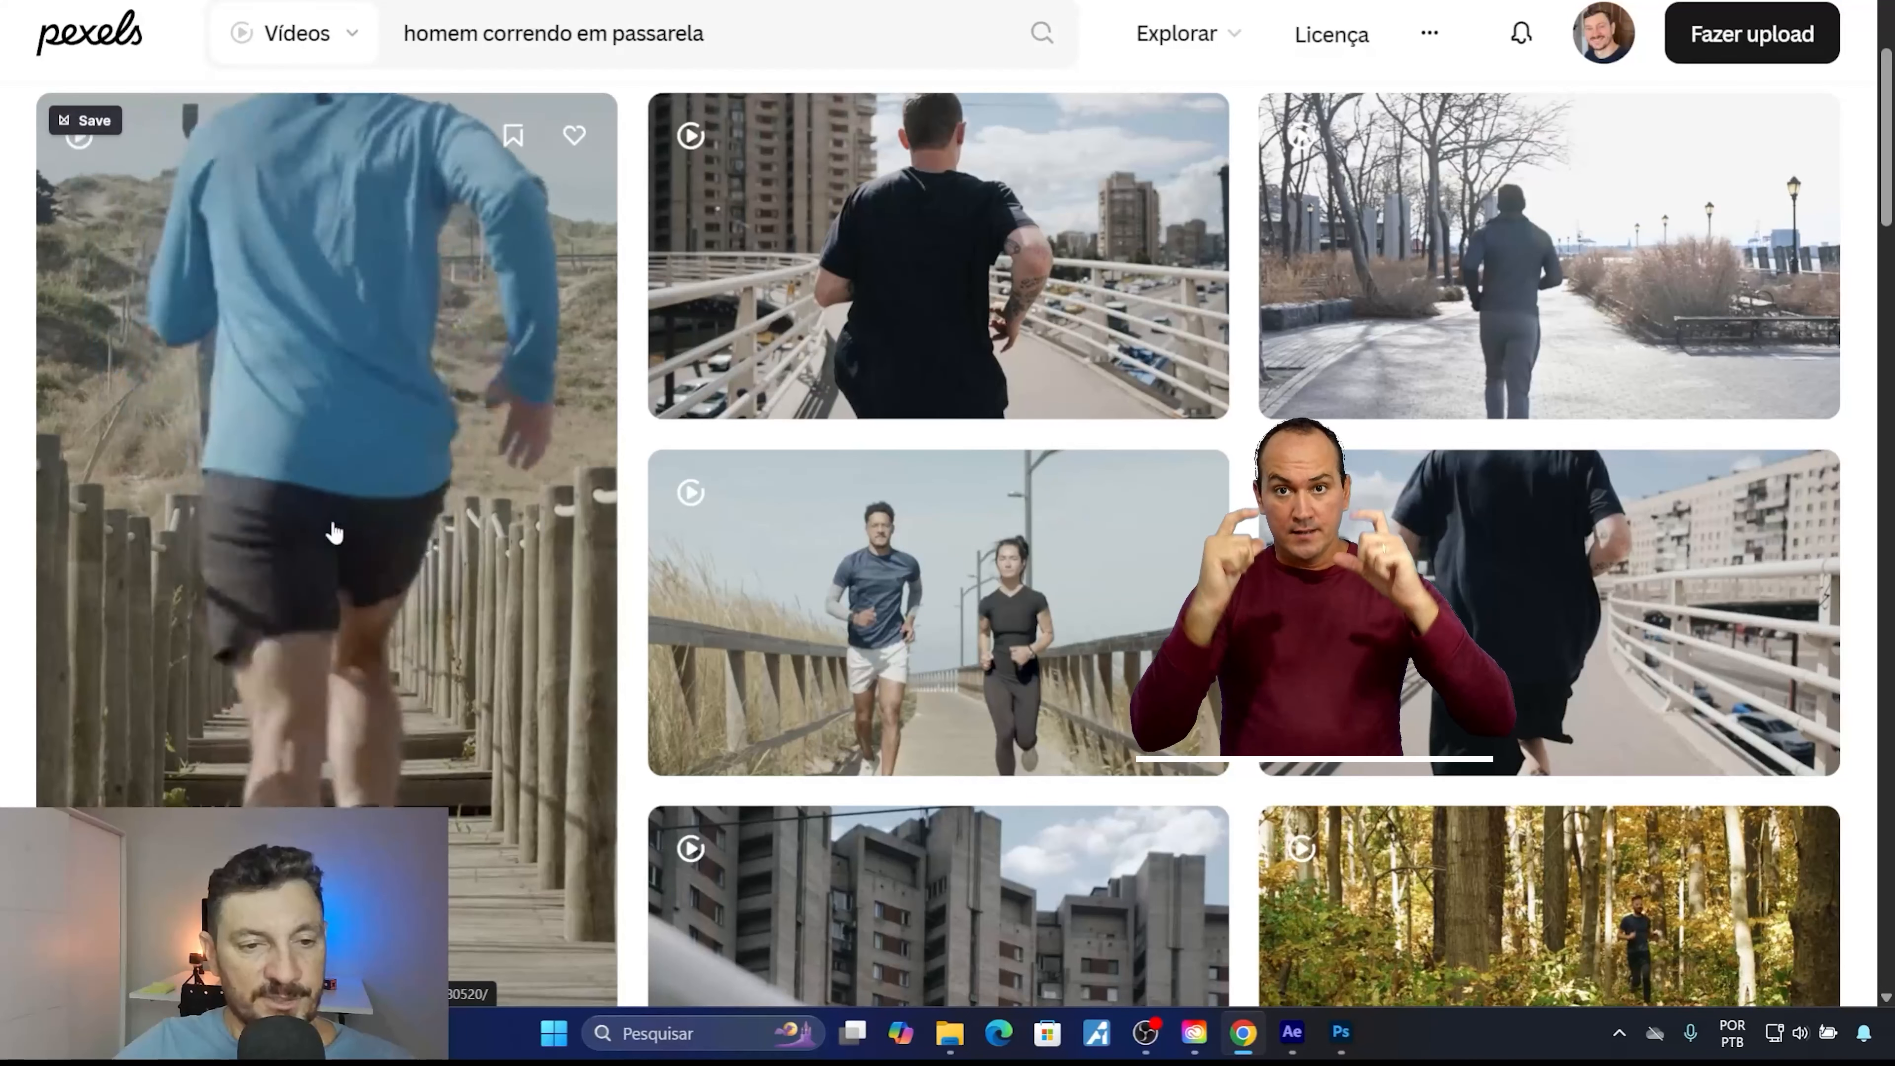
pyautogui.scroll(-2, 334, 532)
pyautogui.scroll(2, 334, 532)
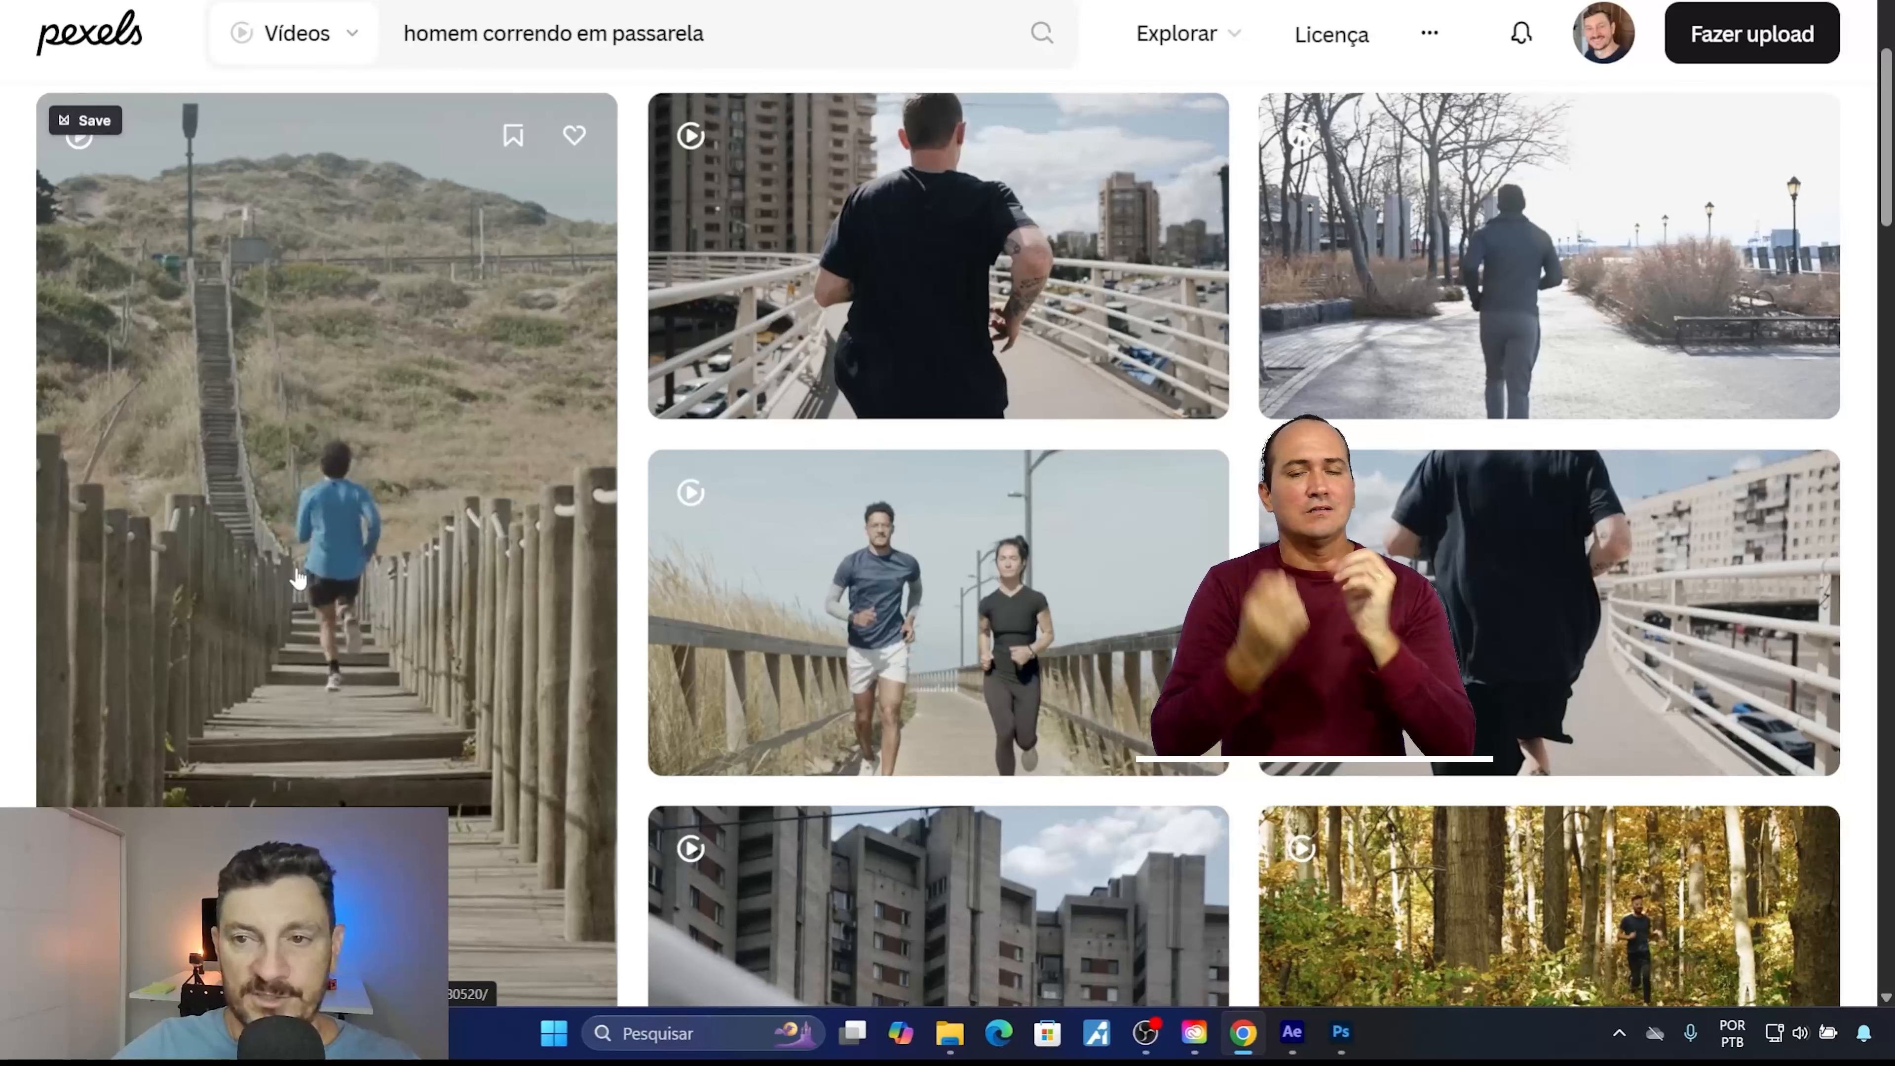
pyautogui.click(363, 512)
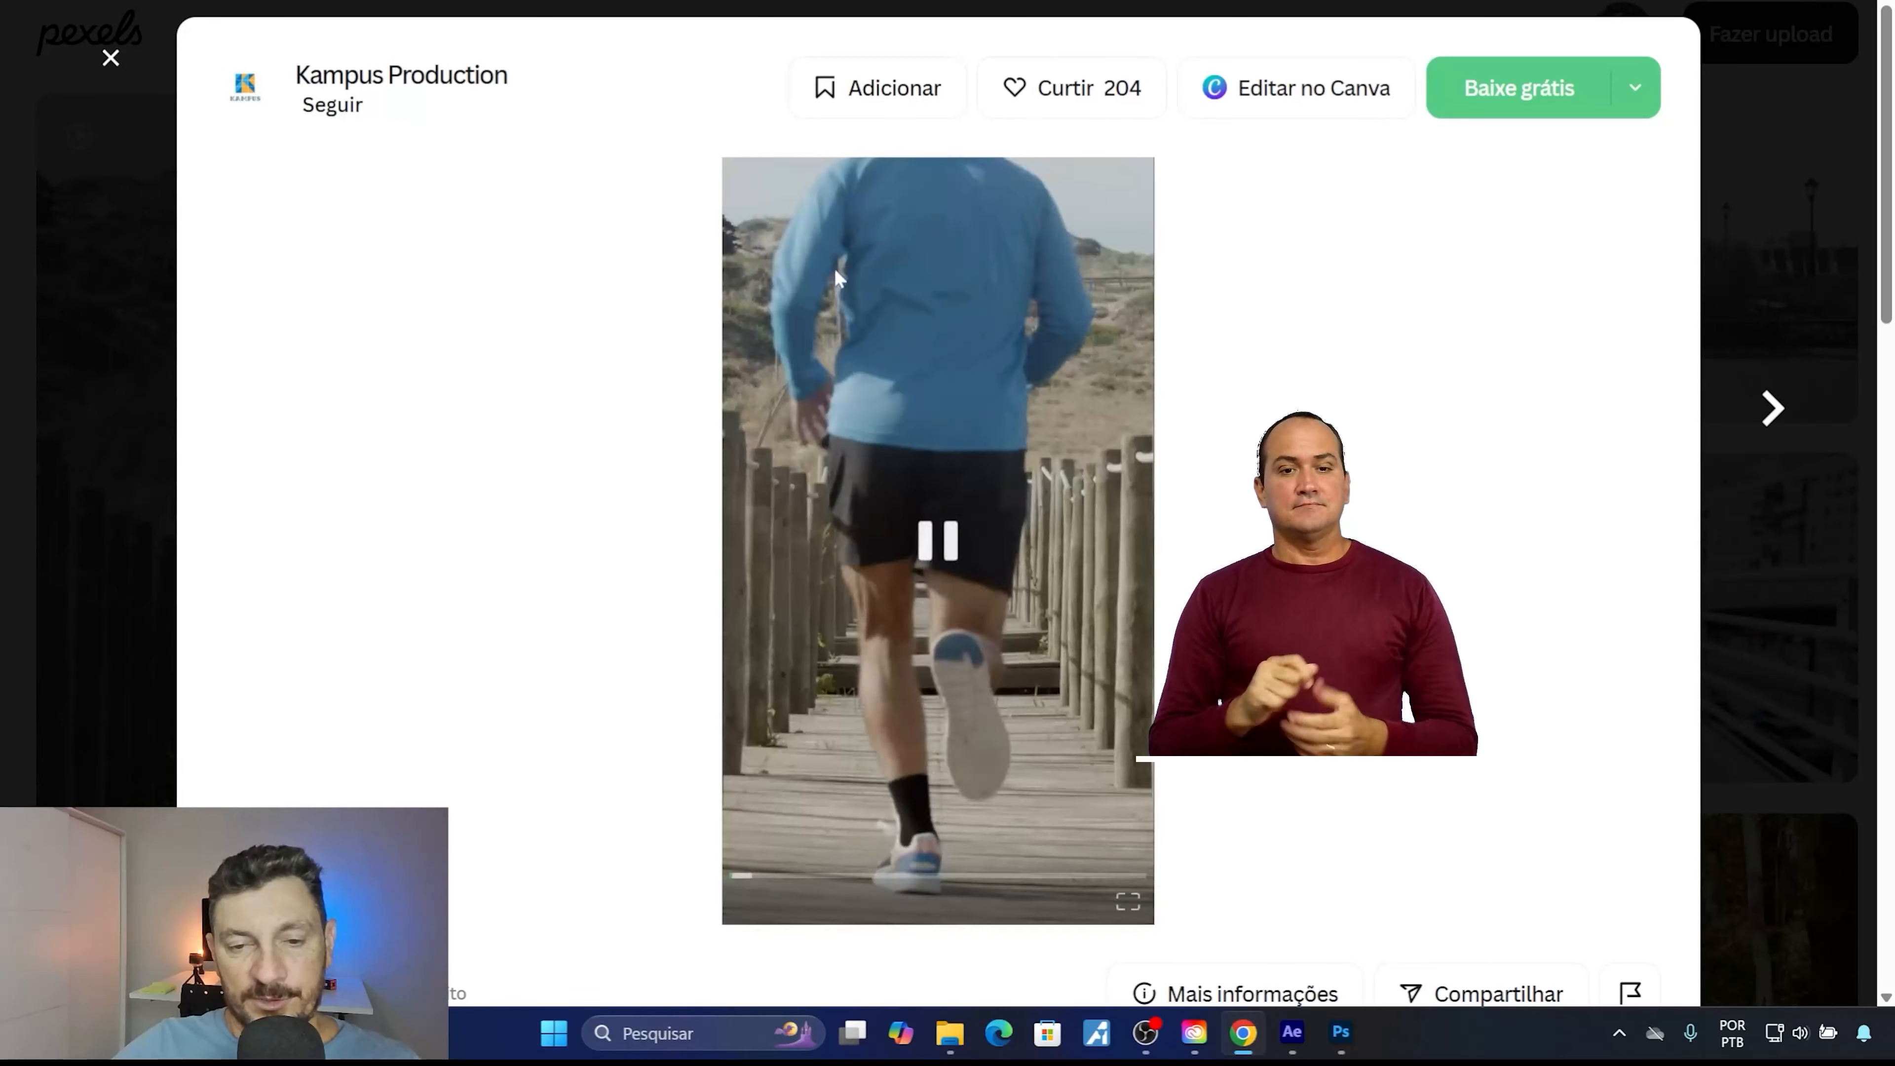
pyautogui.click(1636, 101)
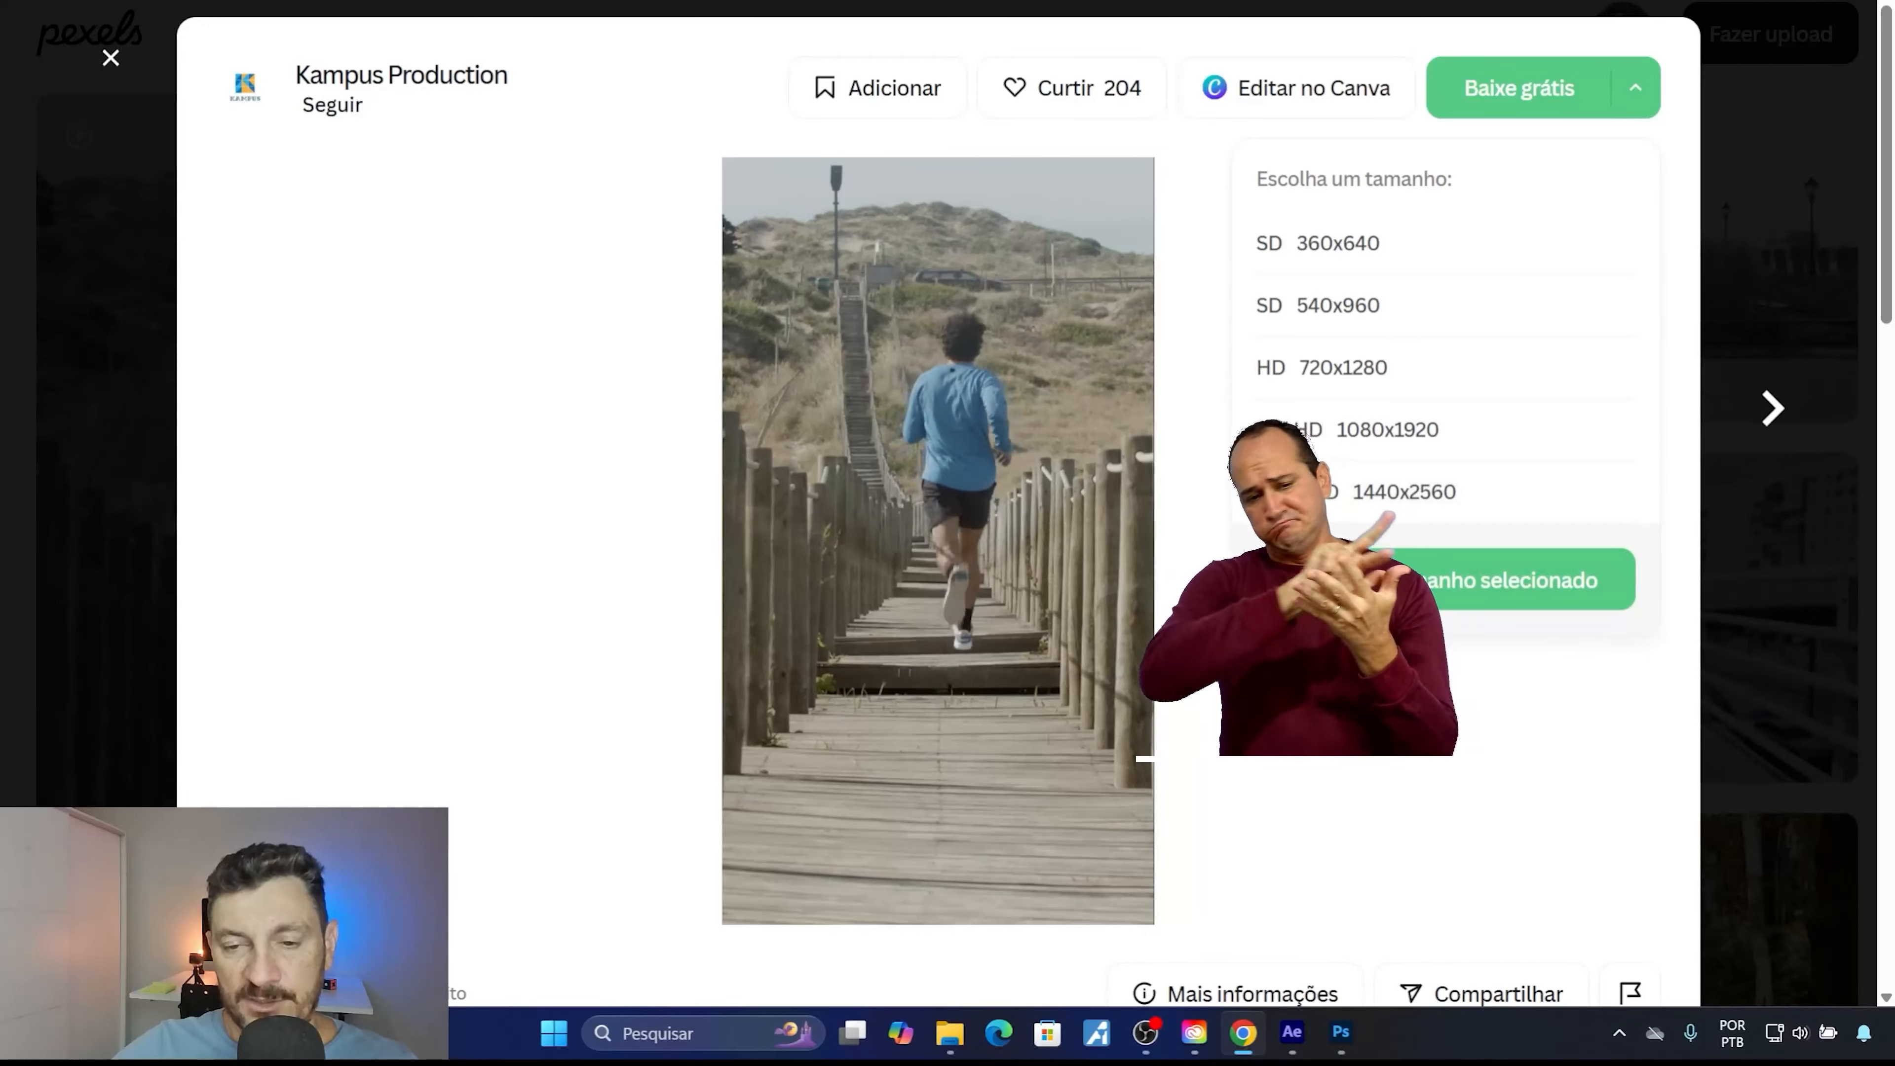
pyautogui.click(1291, 690)
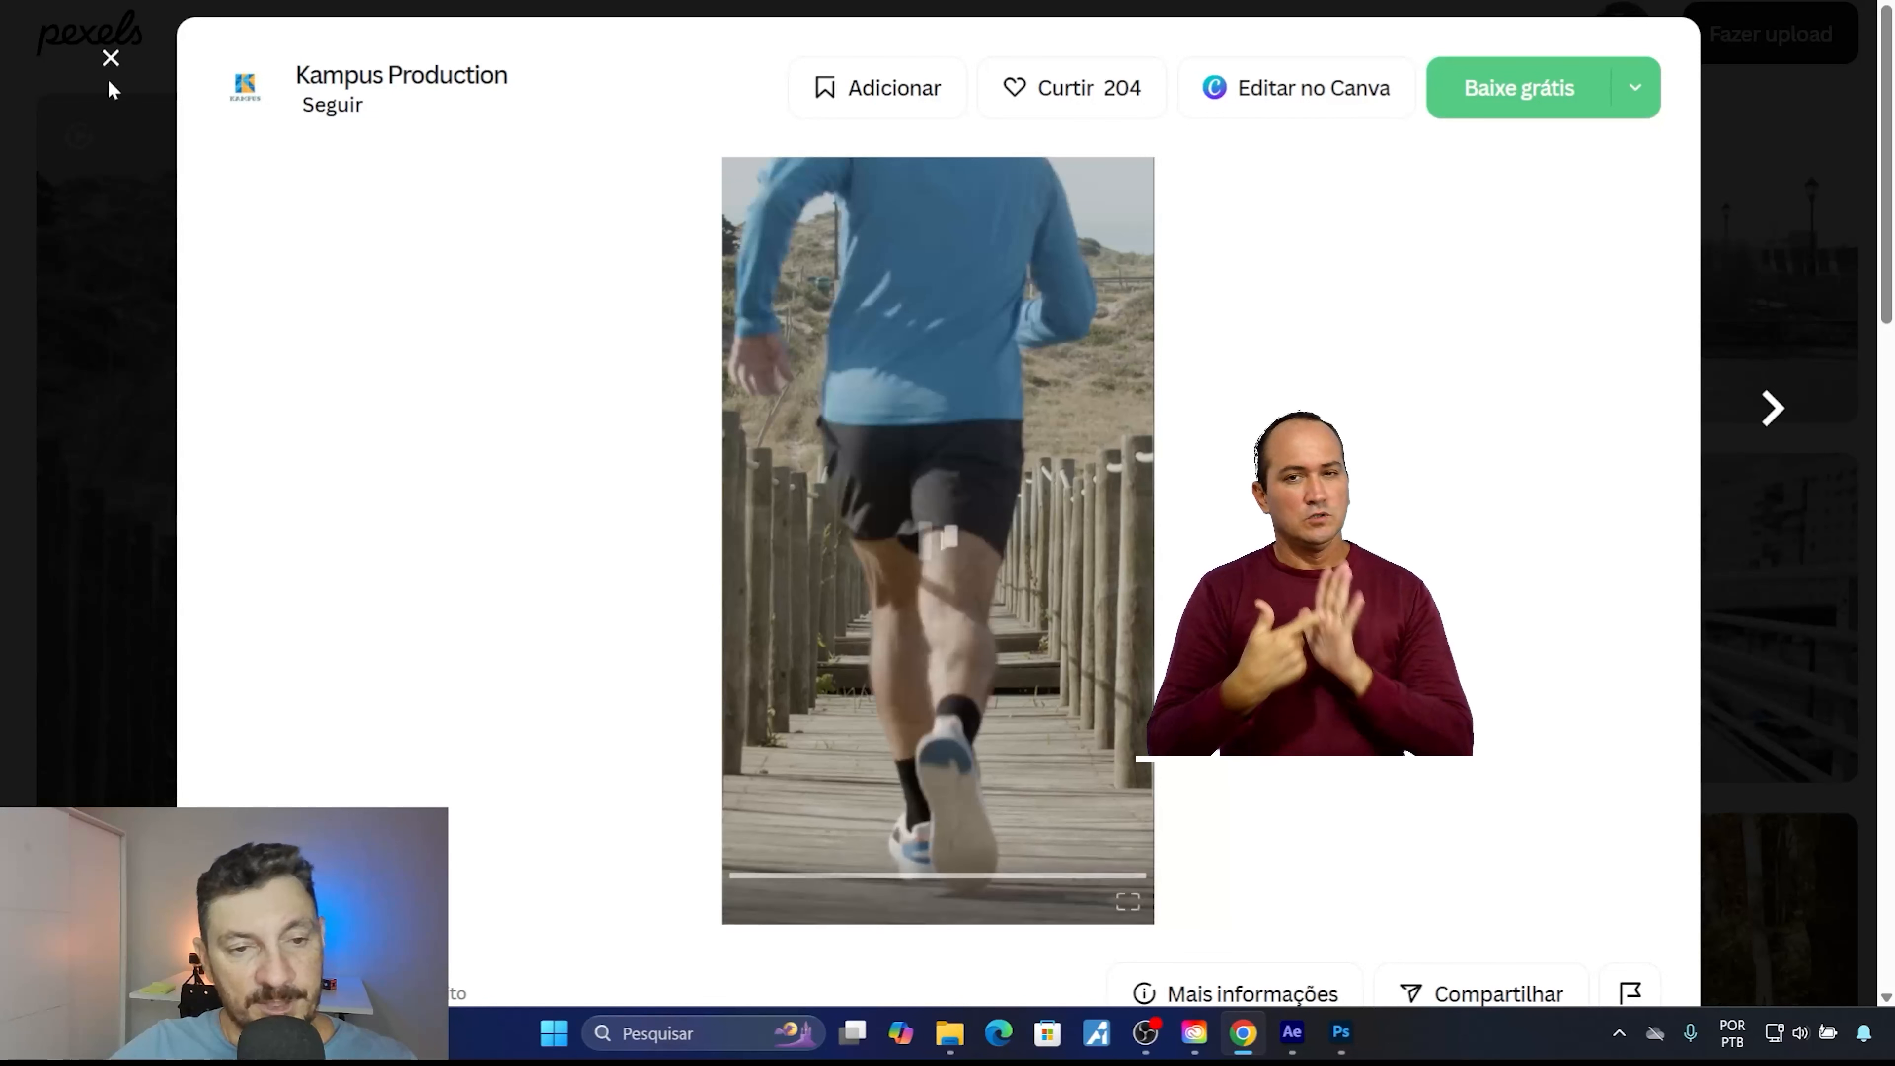
pyautogui.click(111, 60)
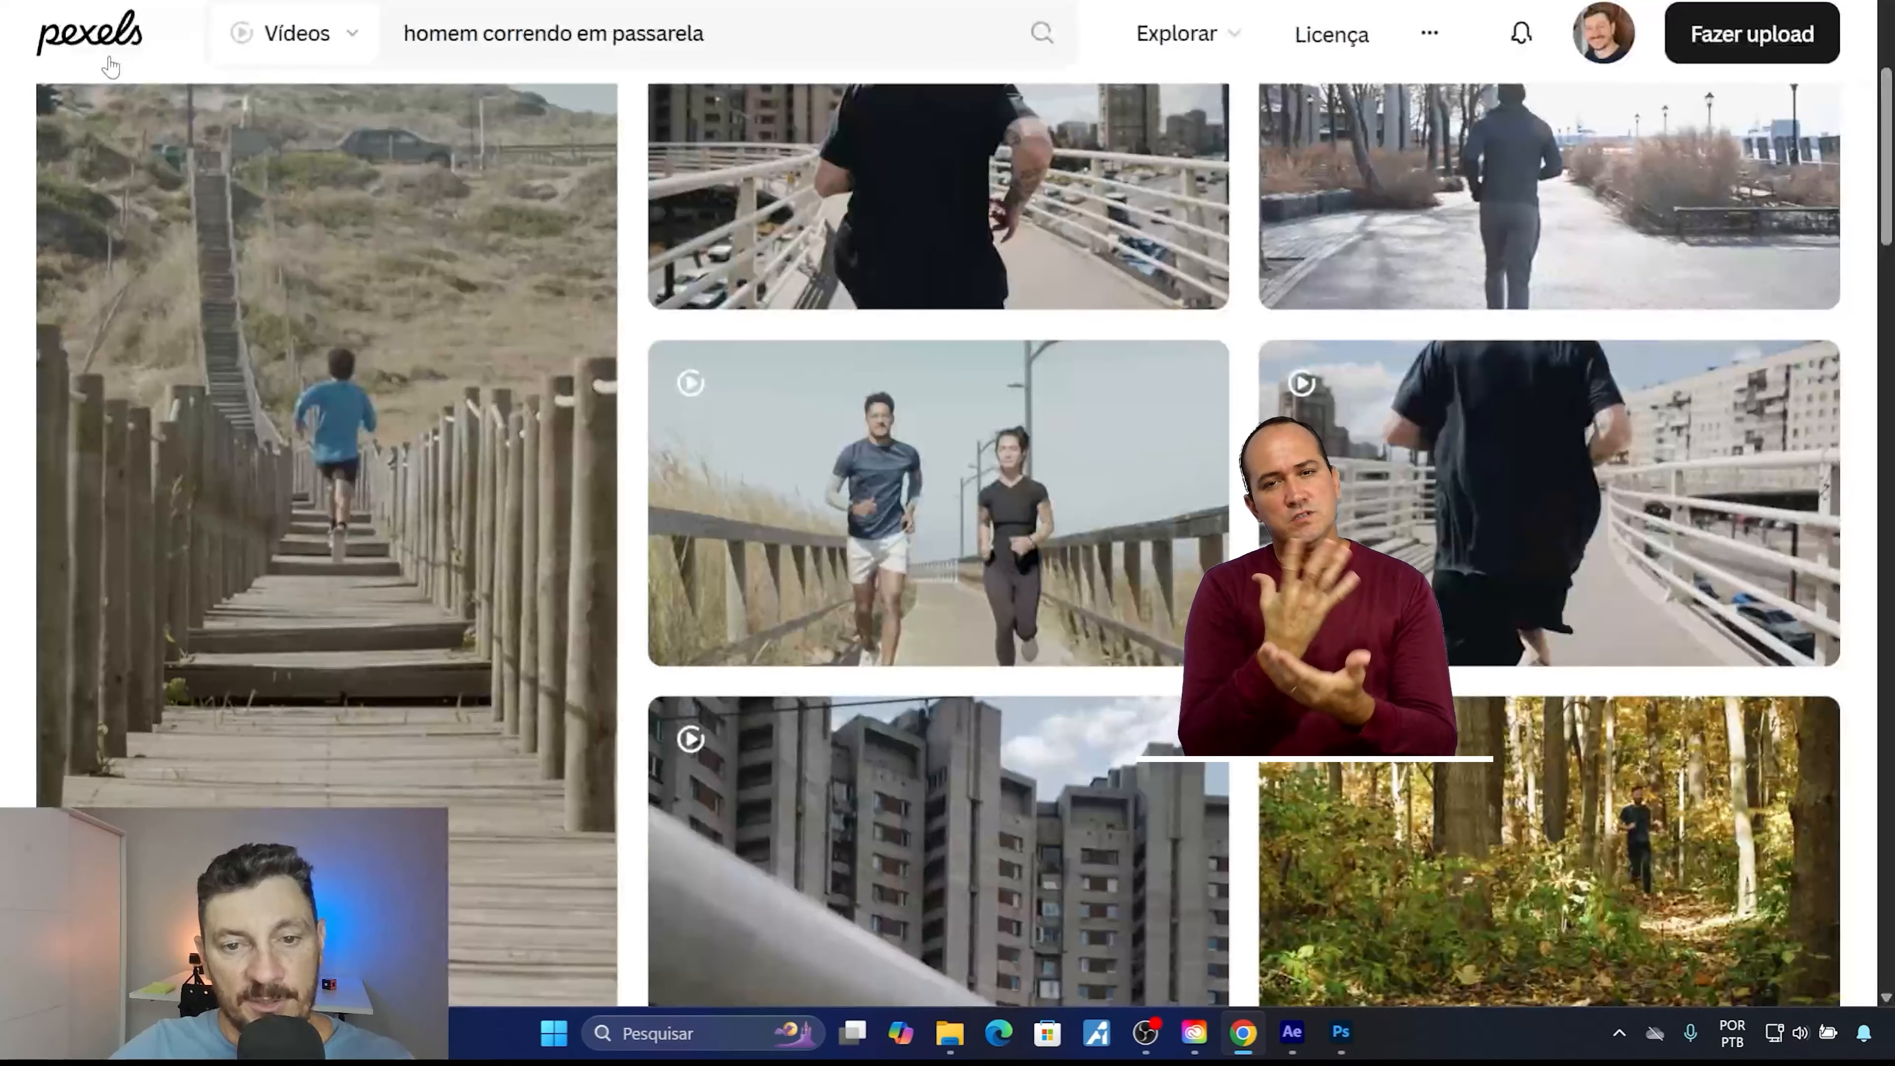
# Locate 8380520-hd_1080_1920_25fps.mp4 in the Set_Extention_Camera_Fixa folder in File Explorer and view the programs available for opening it.
pyautogui.moveTo(453, 347)
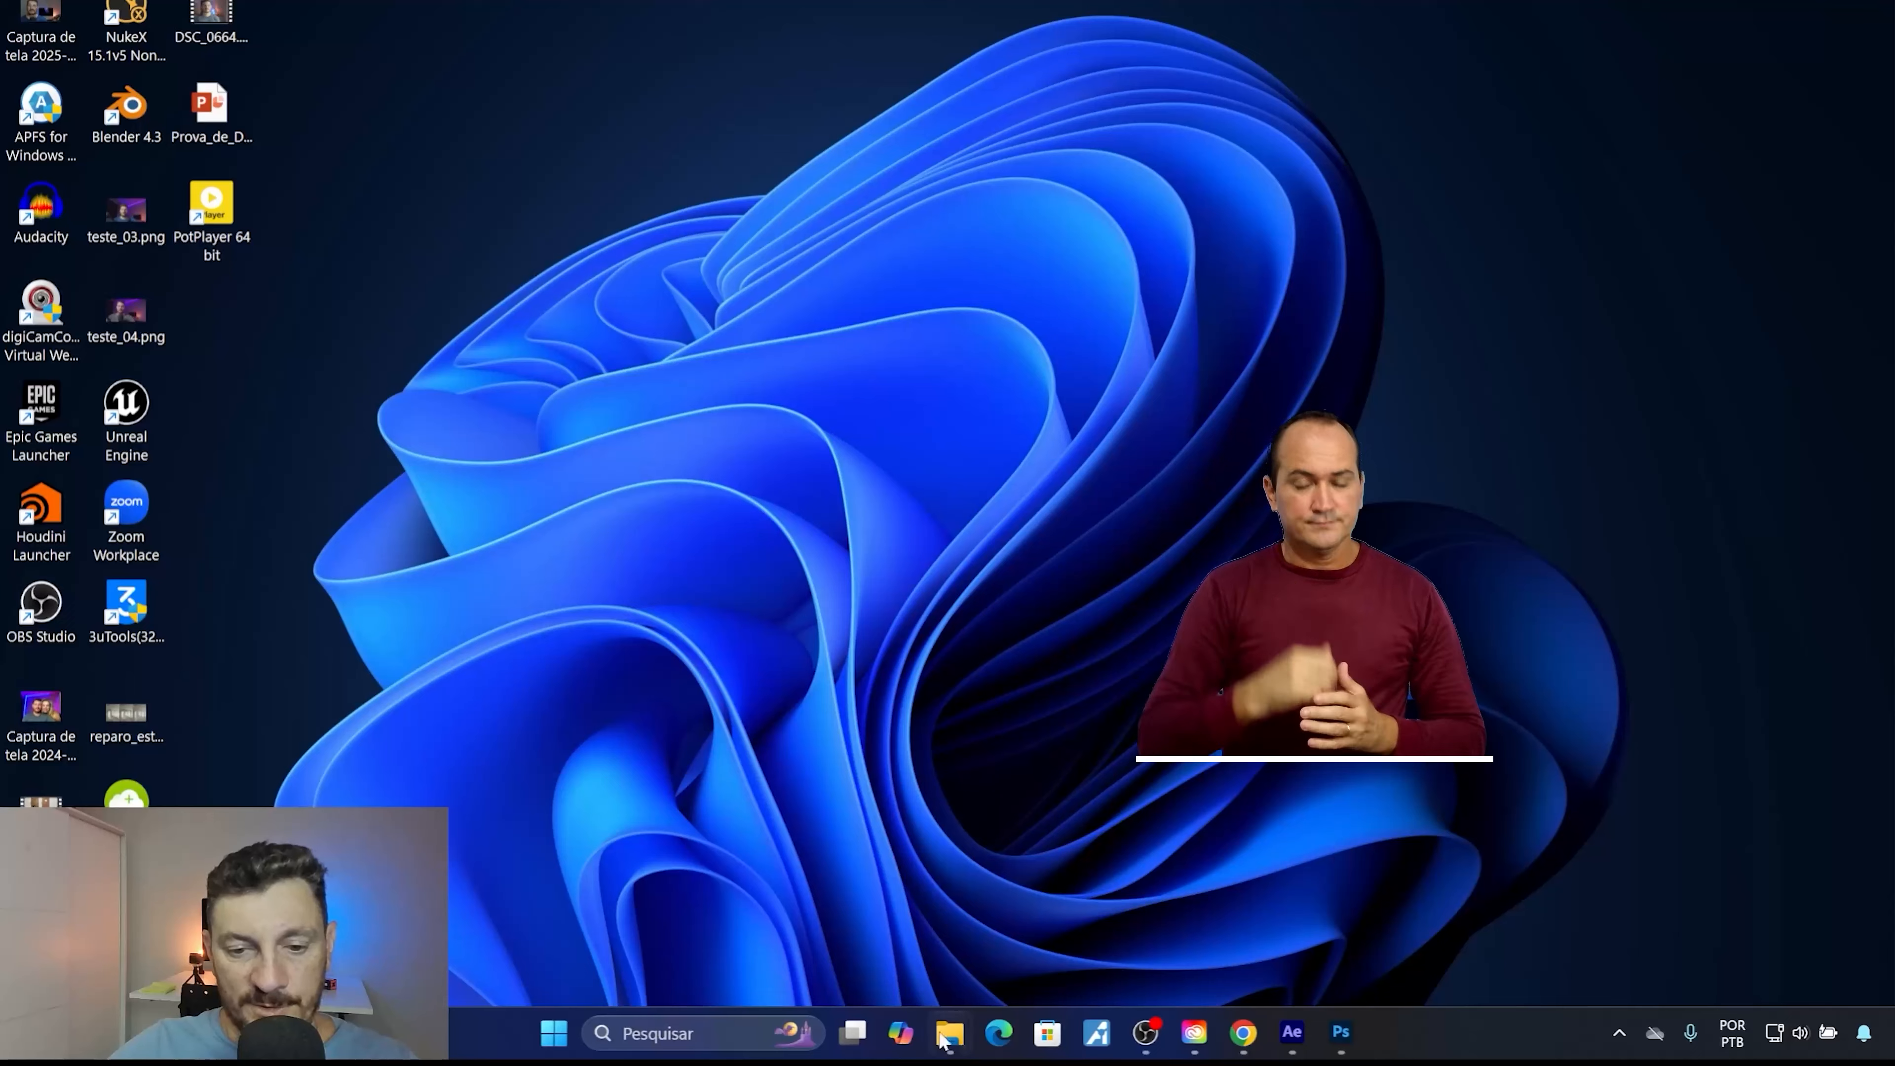
pyautogui.moveTo(949, 1033)
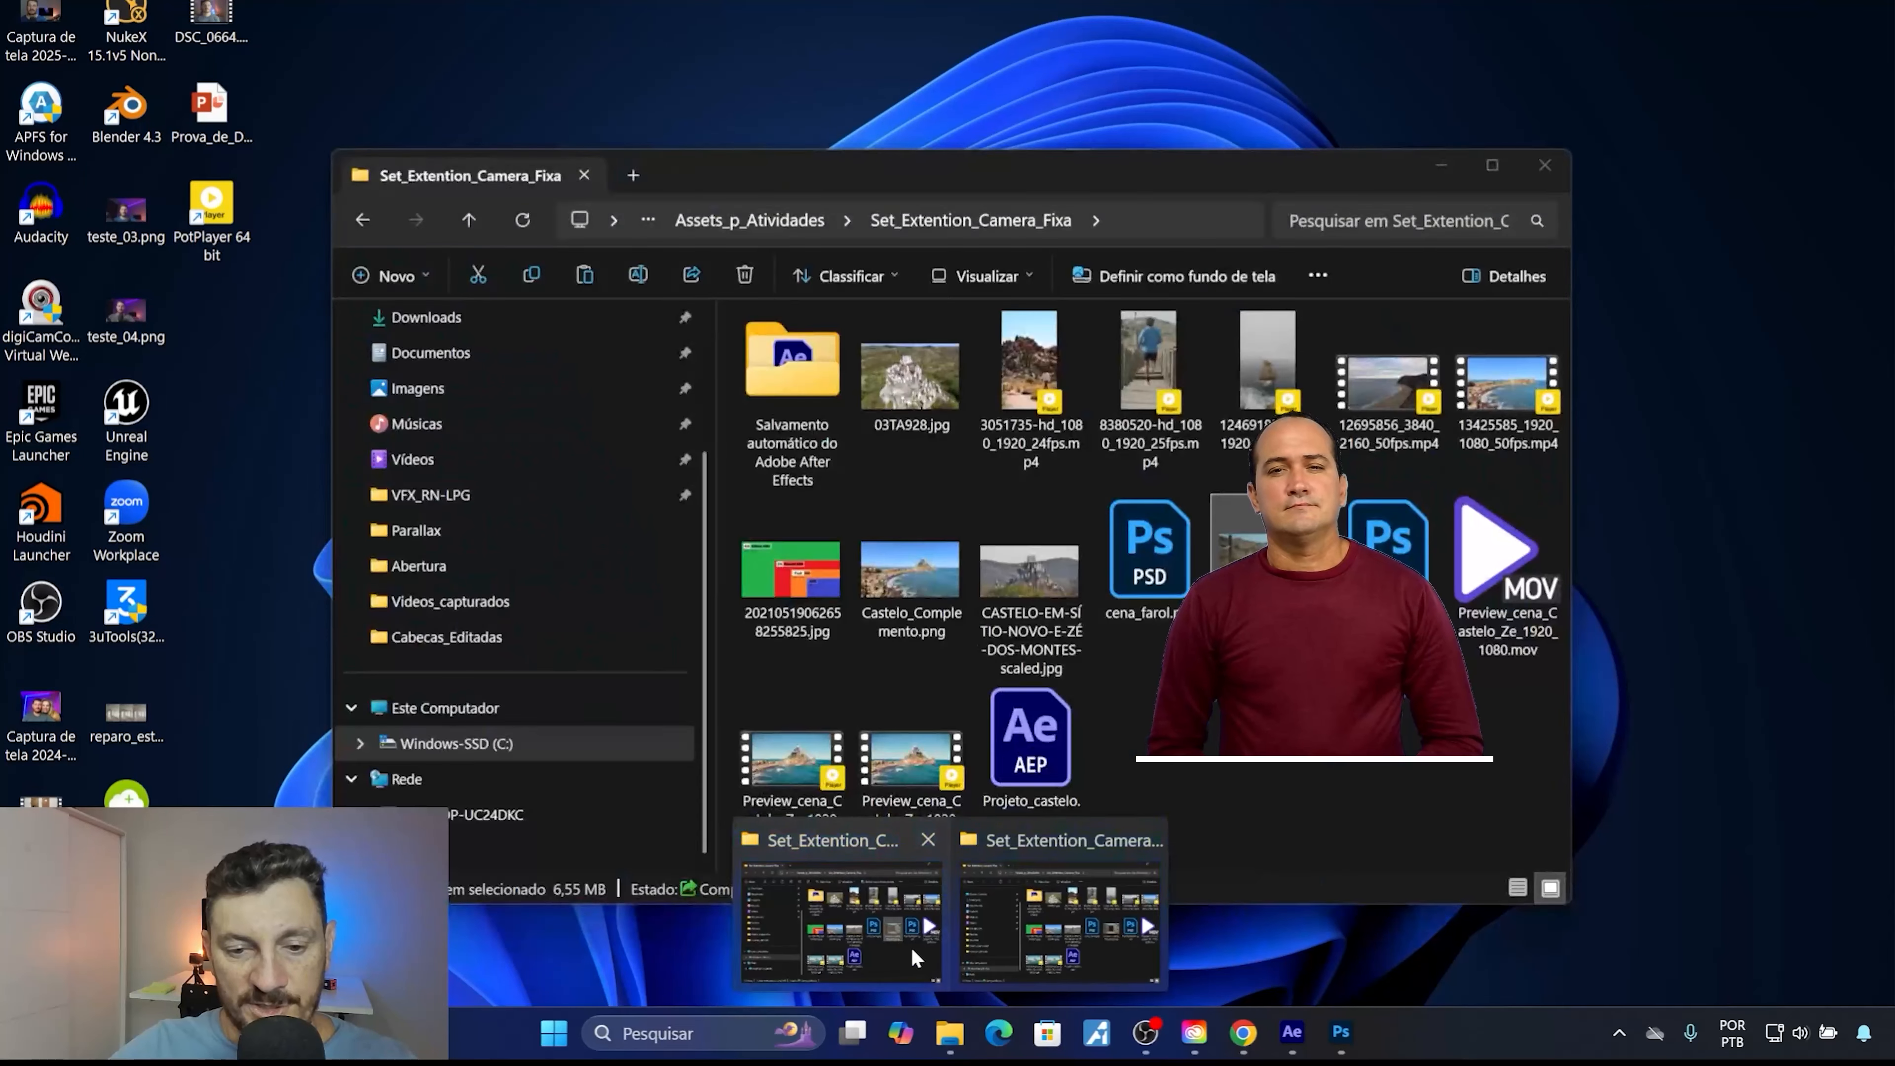
pyautogui.click(911, 955)
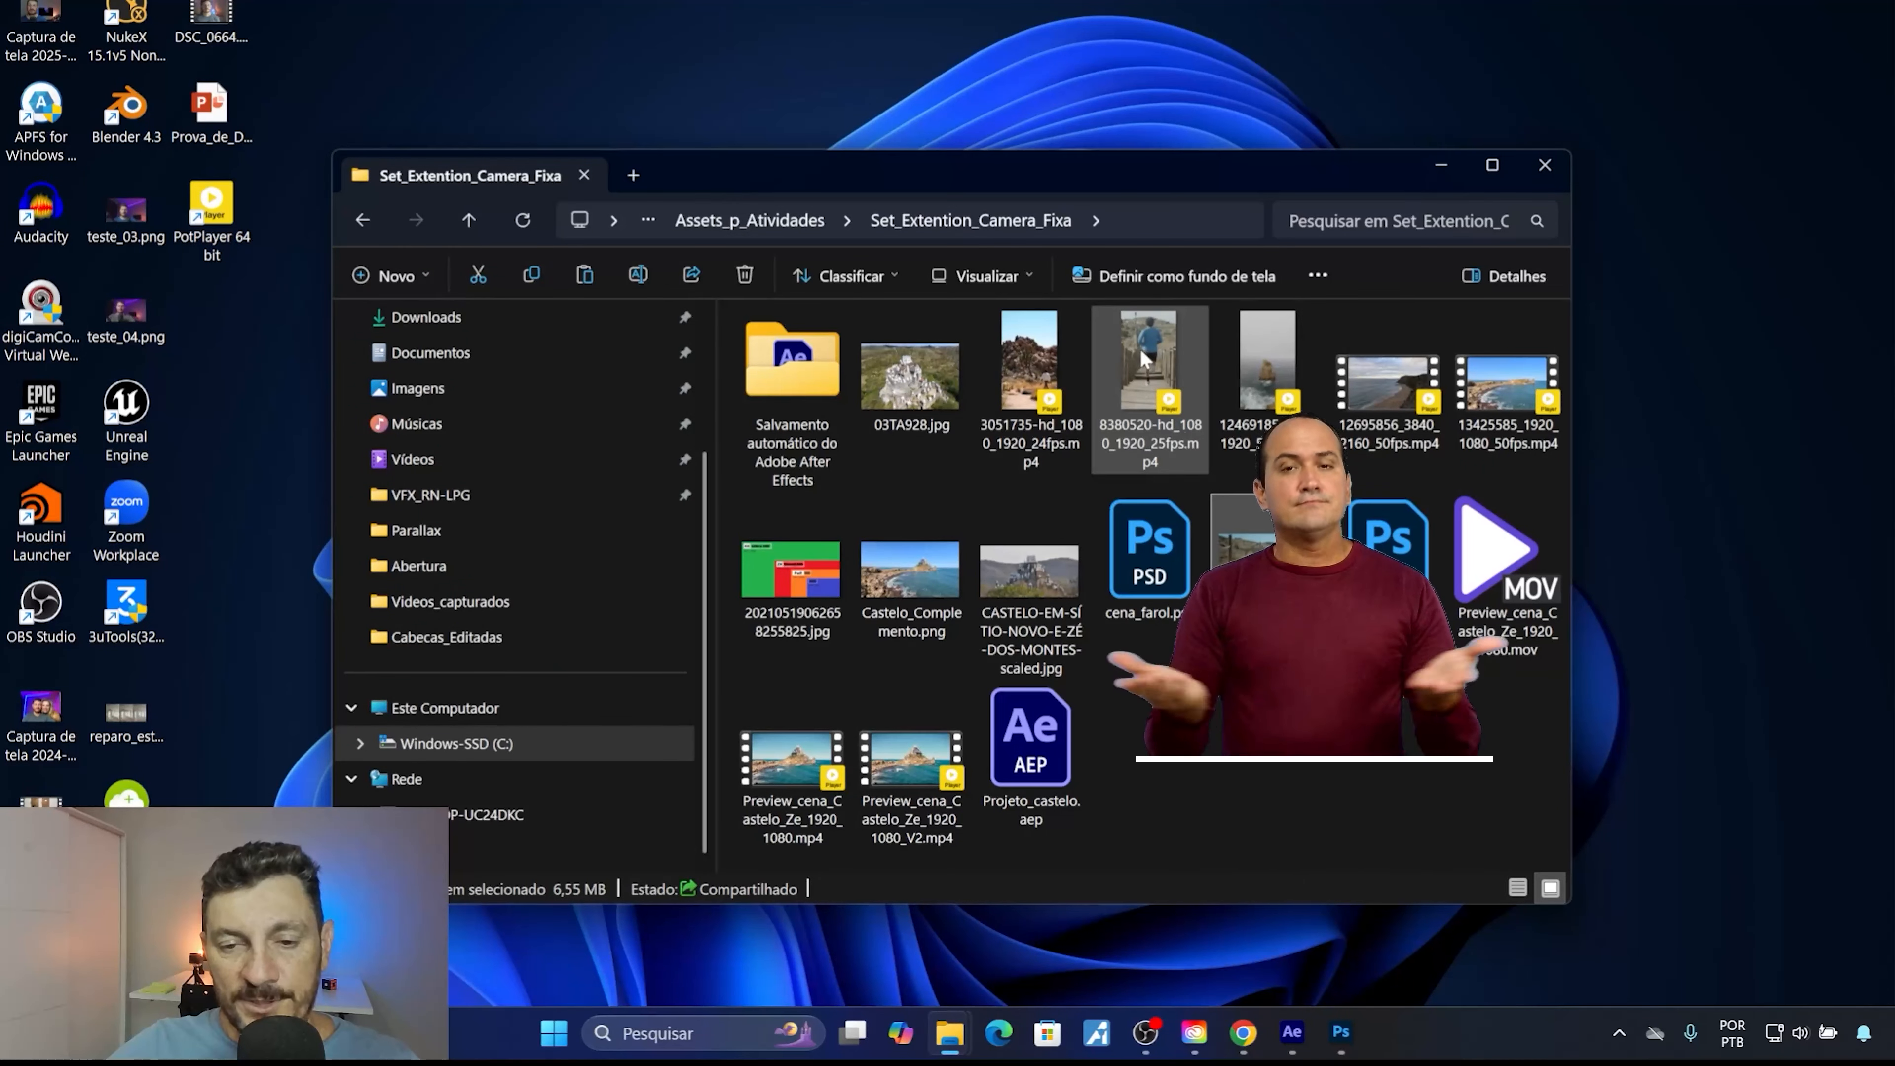
pyautogui.click(1149, 371)
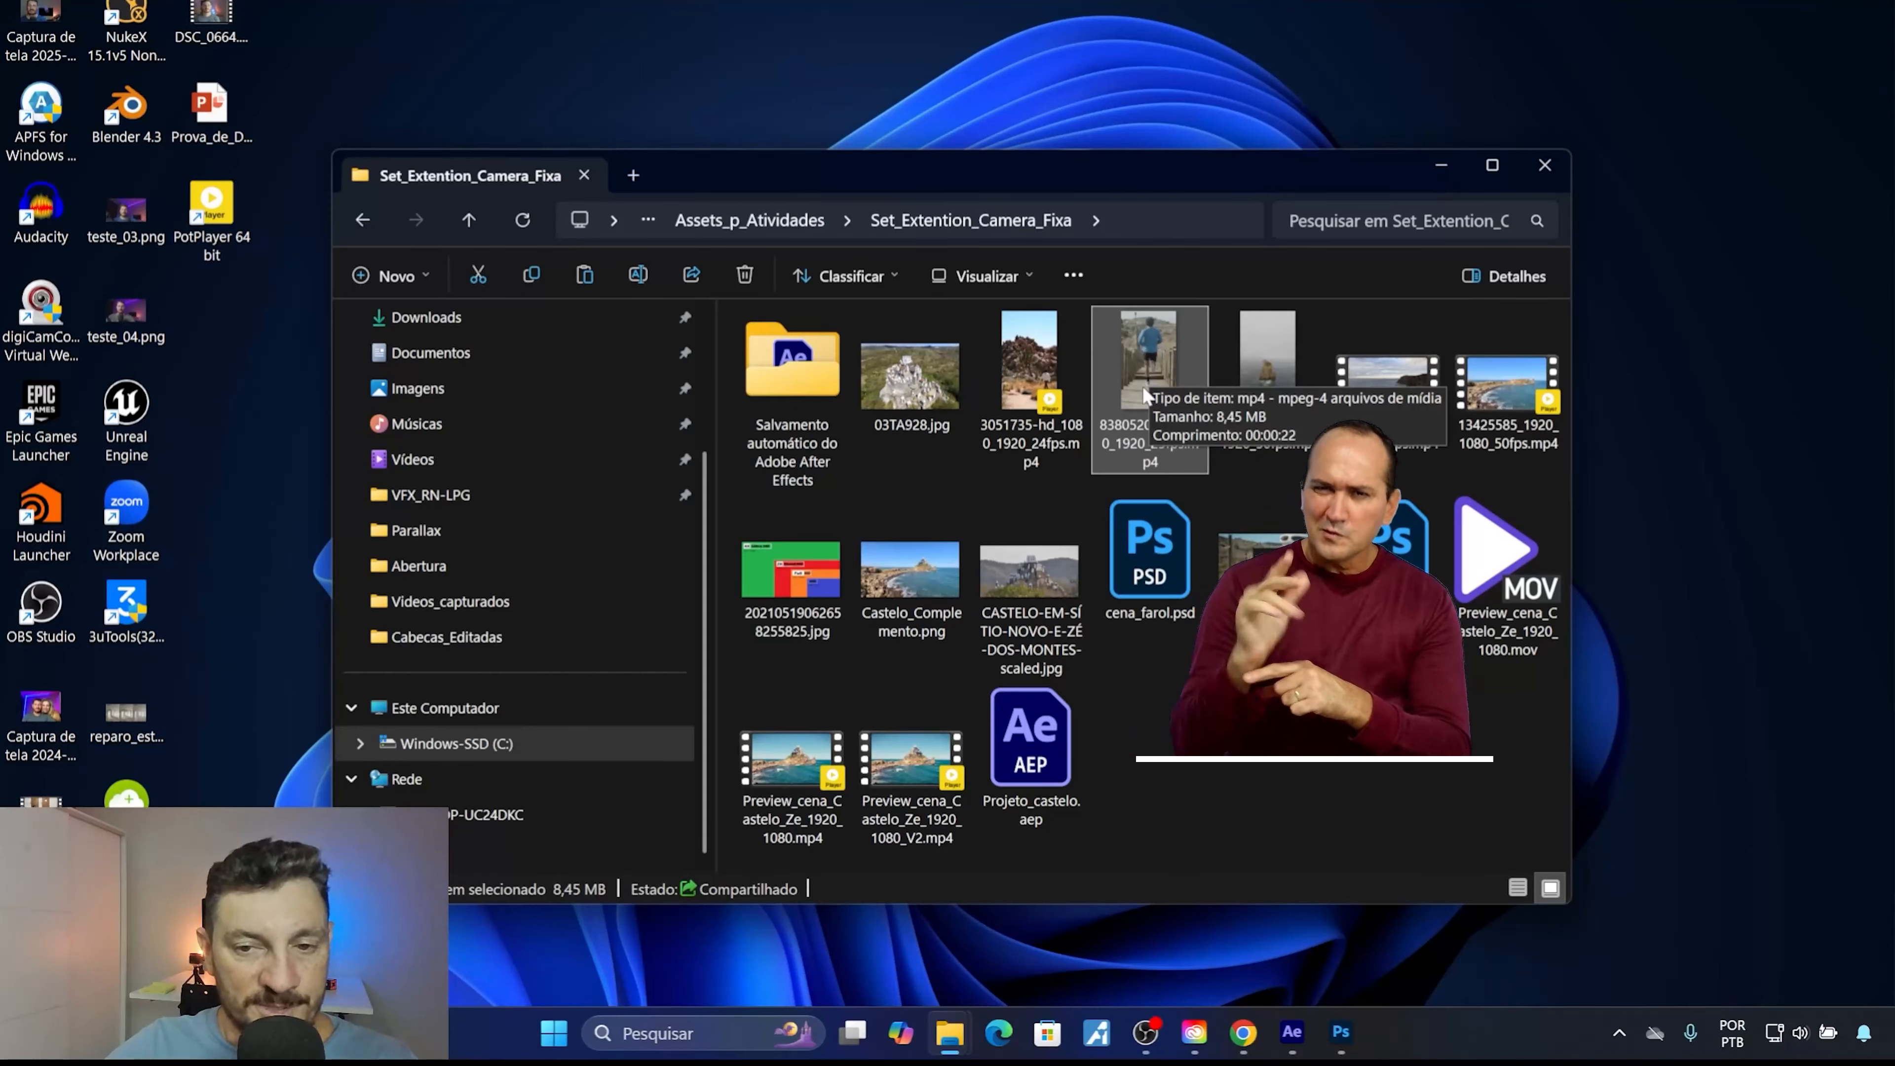
pyautogui.rightClick(1152, 371)
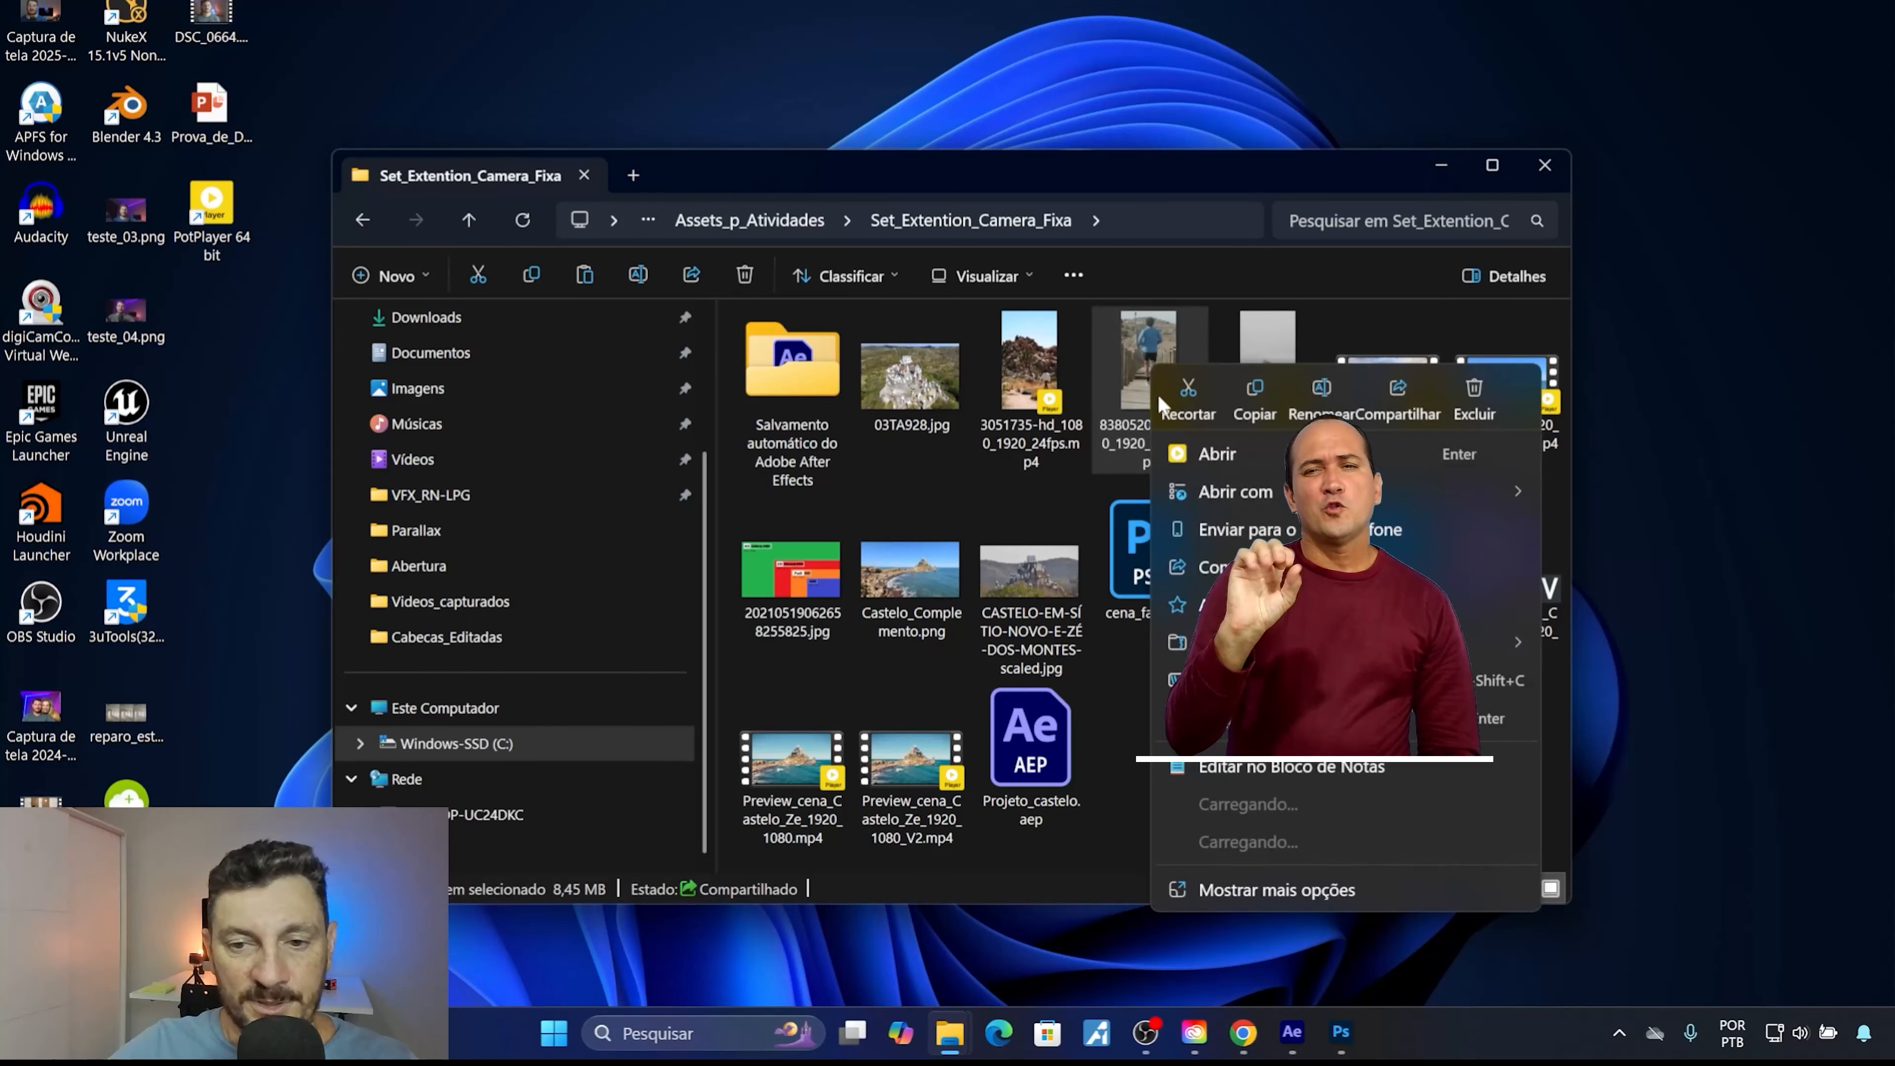
pyautogui.moveTo(1224, 494)
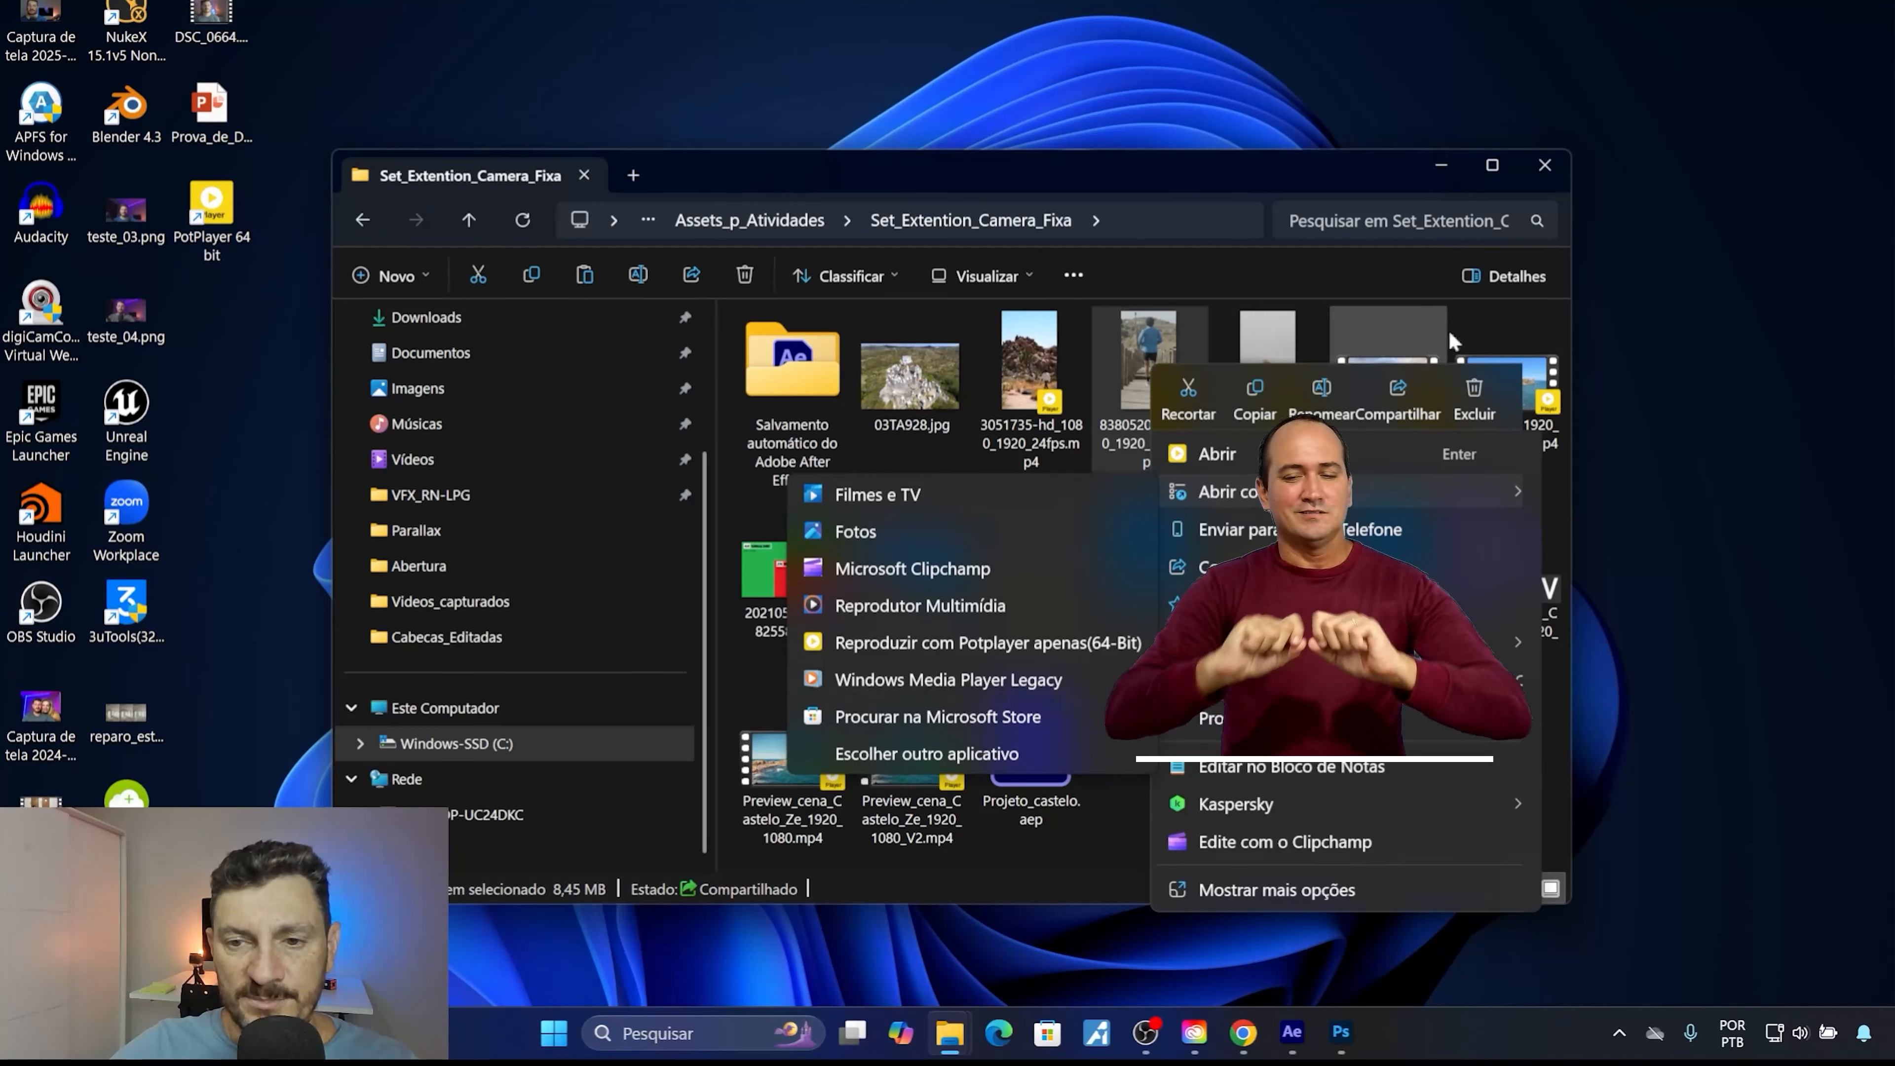
pyautogui.click(1182, 267)
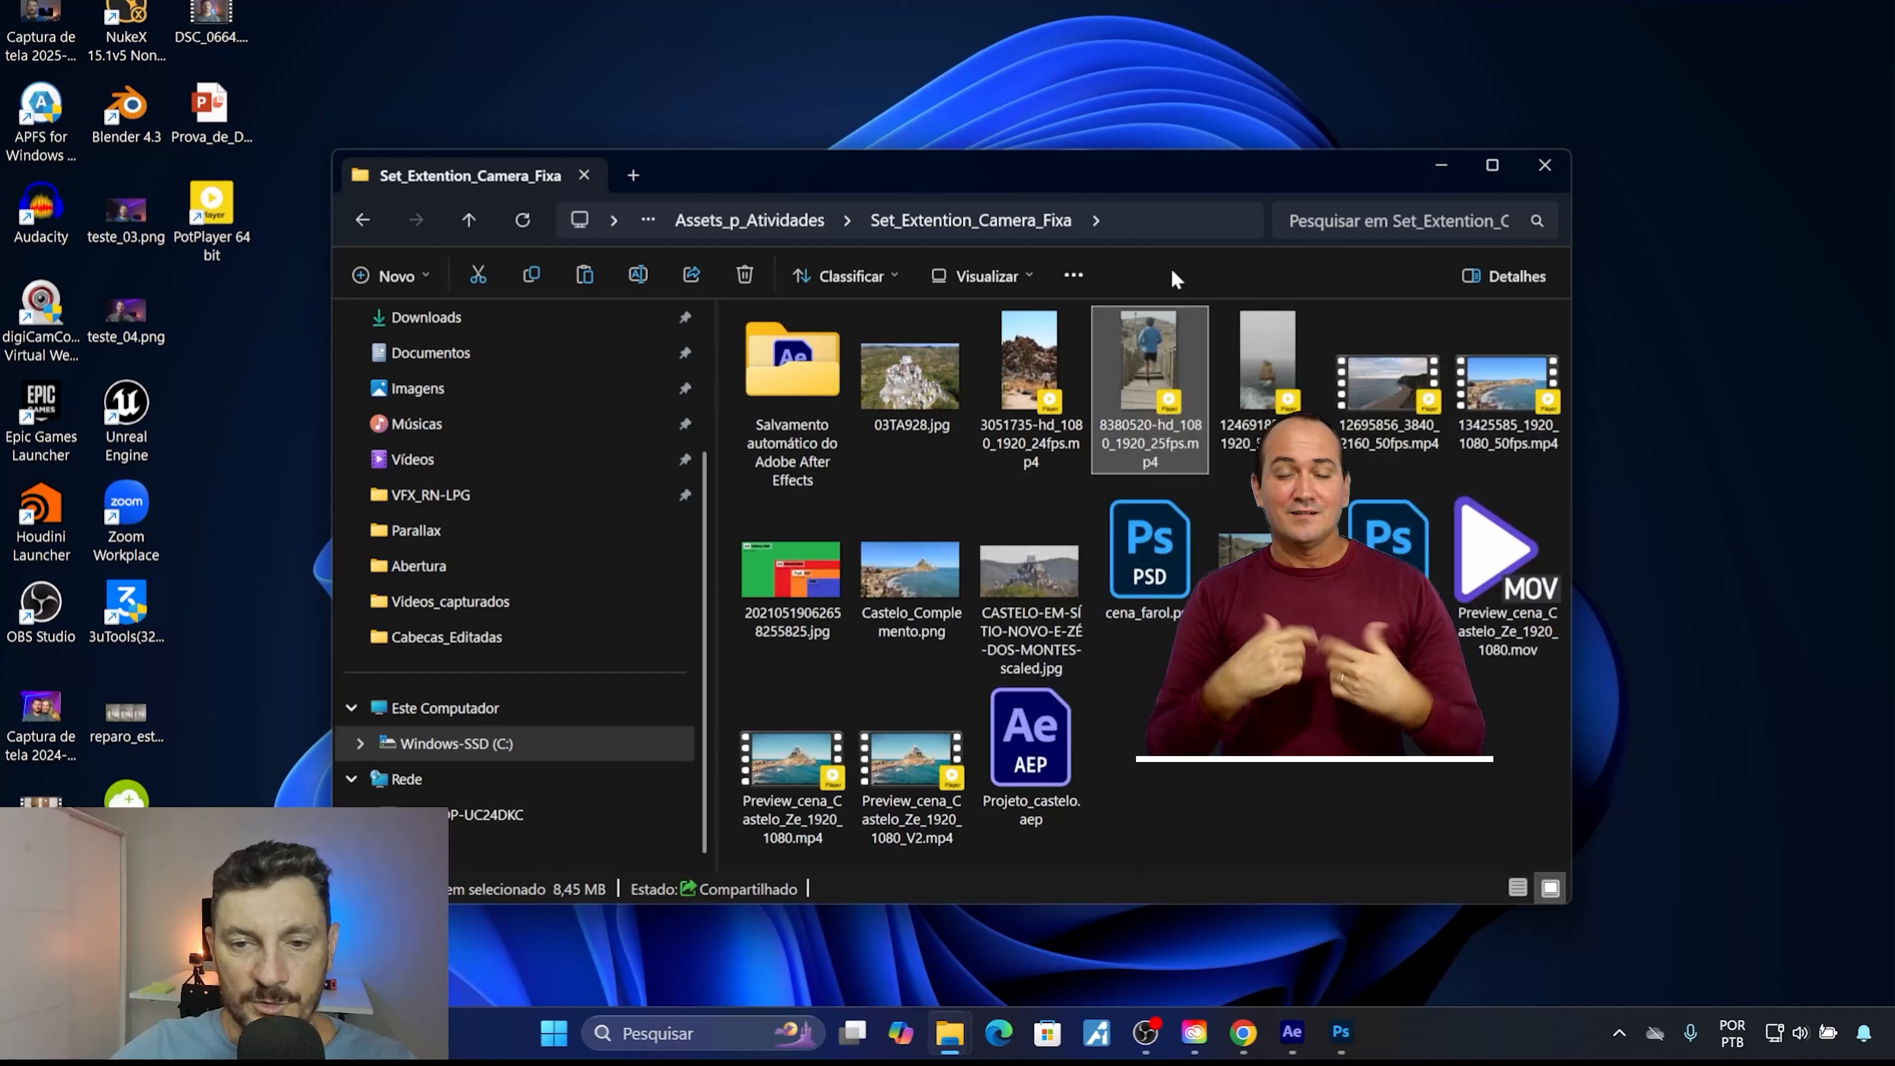
# Open 8380520-hd_1080_1920_25fps.mp4 from the Set_Extention_Camera_Fixa folder in Photoshop, using its embedded colour profile.
pyautogui.click(1344, 1030)
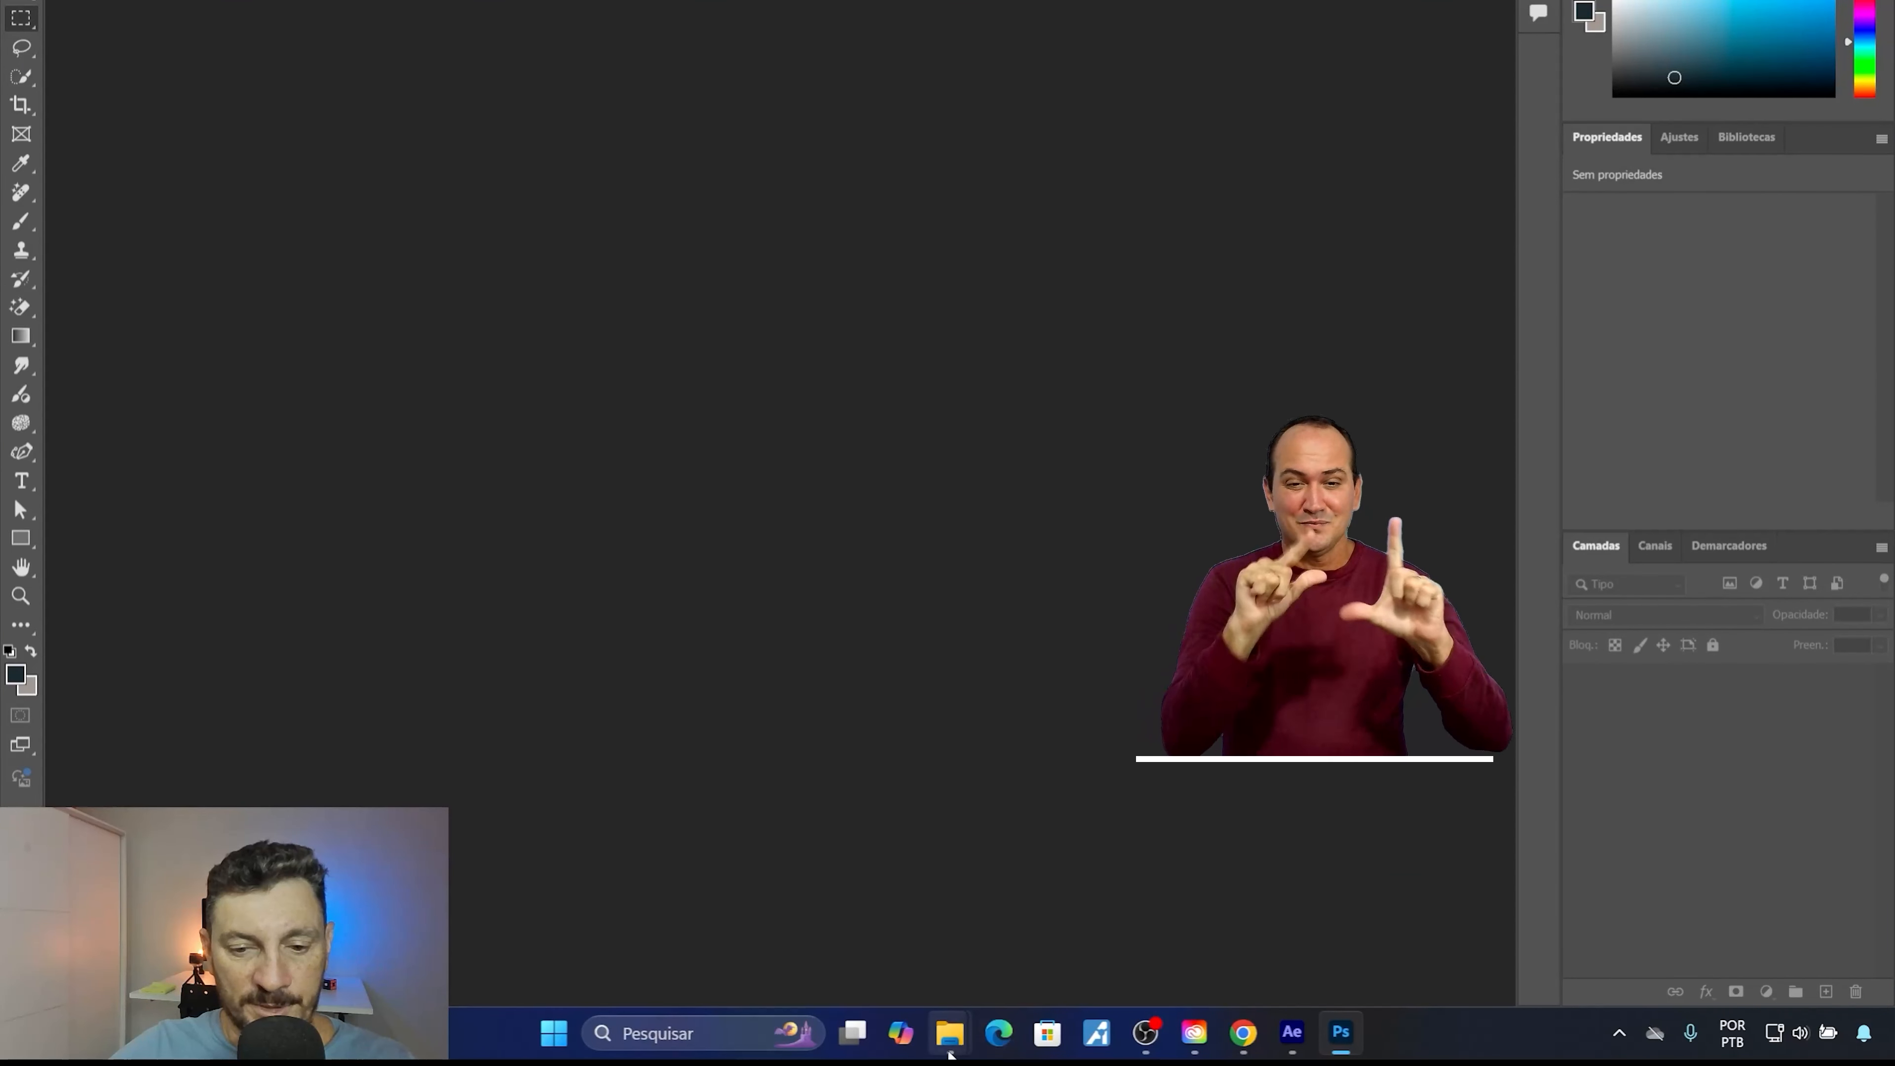
pyautogui.moveTo(952, 1034)
pyautogui.click(991, 931)
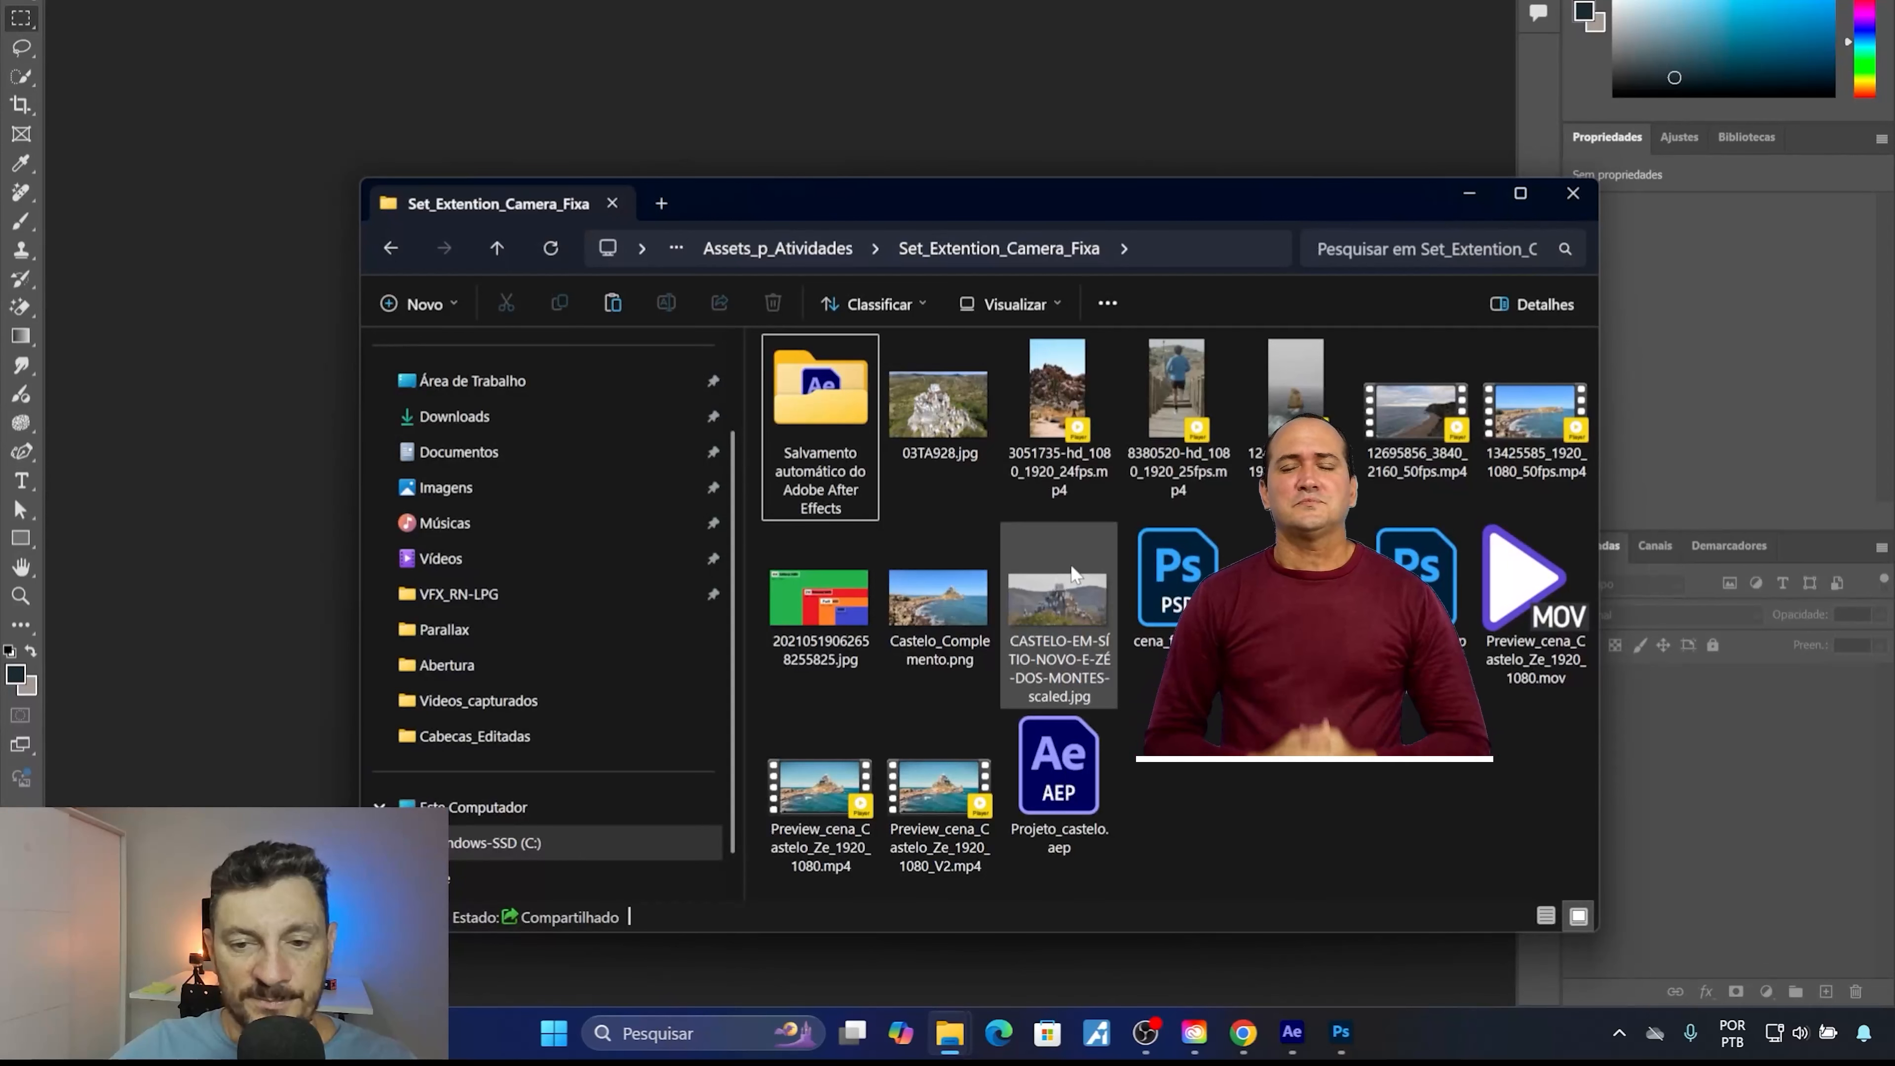
pyautogui.moveTo(1178, 396); pyautogui.dragTo(185, 224)
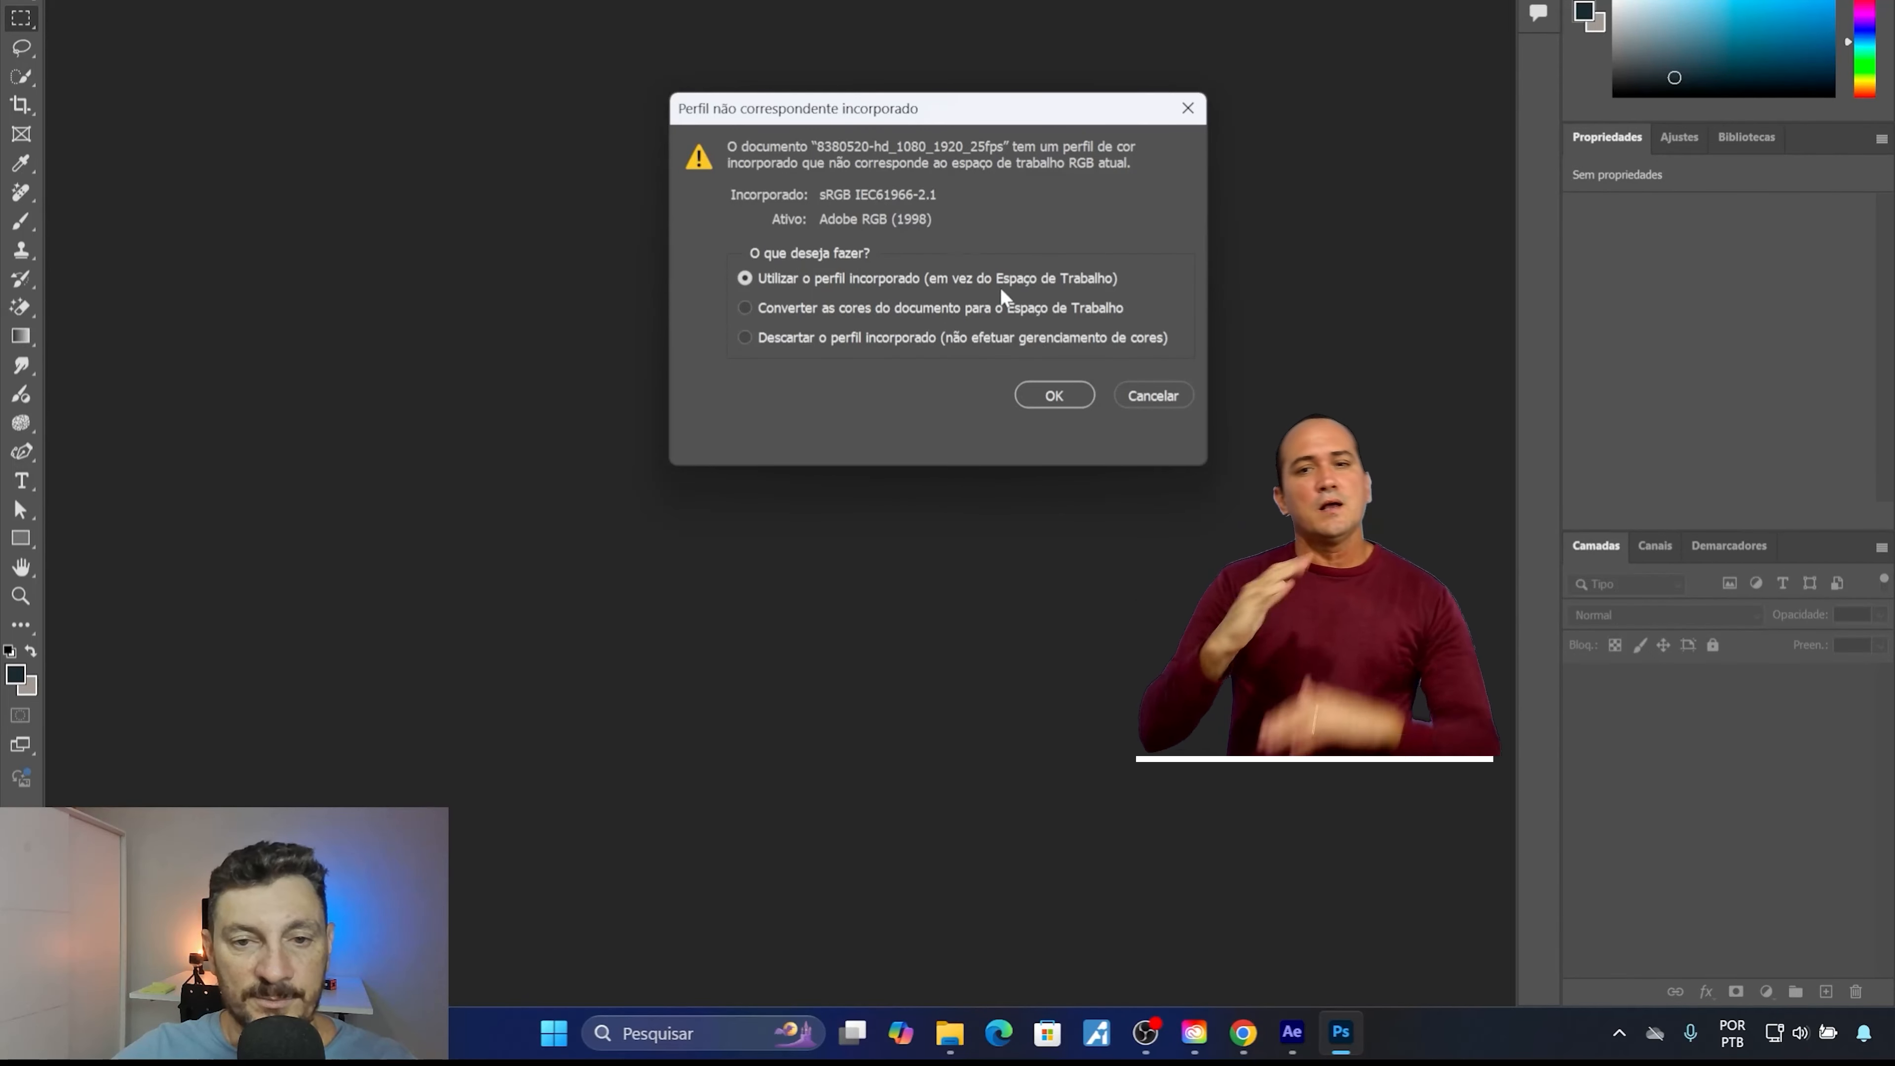
pyautogui.click(1048, 395)
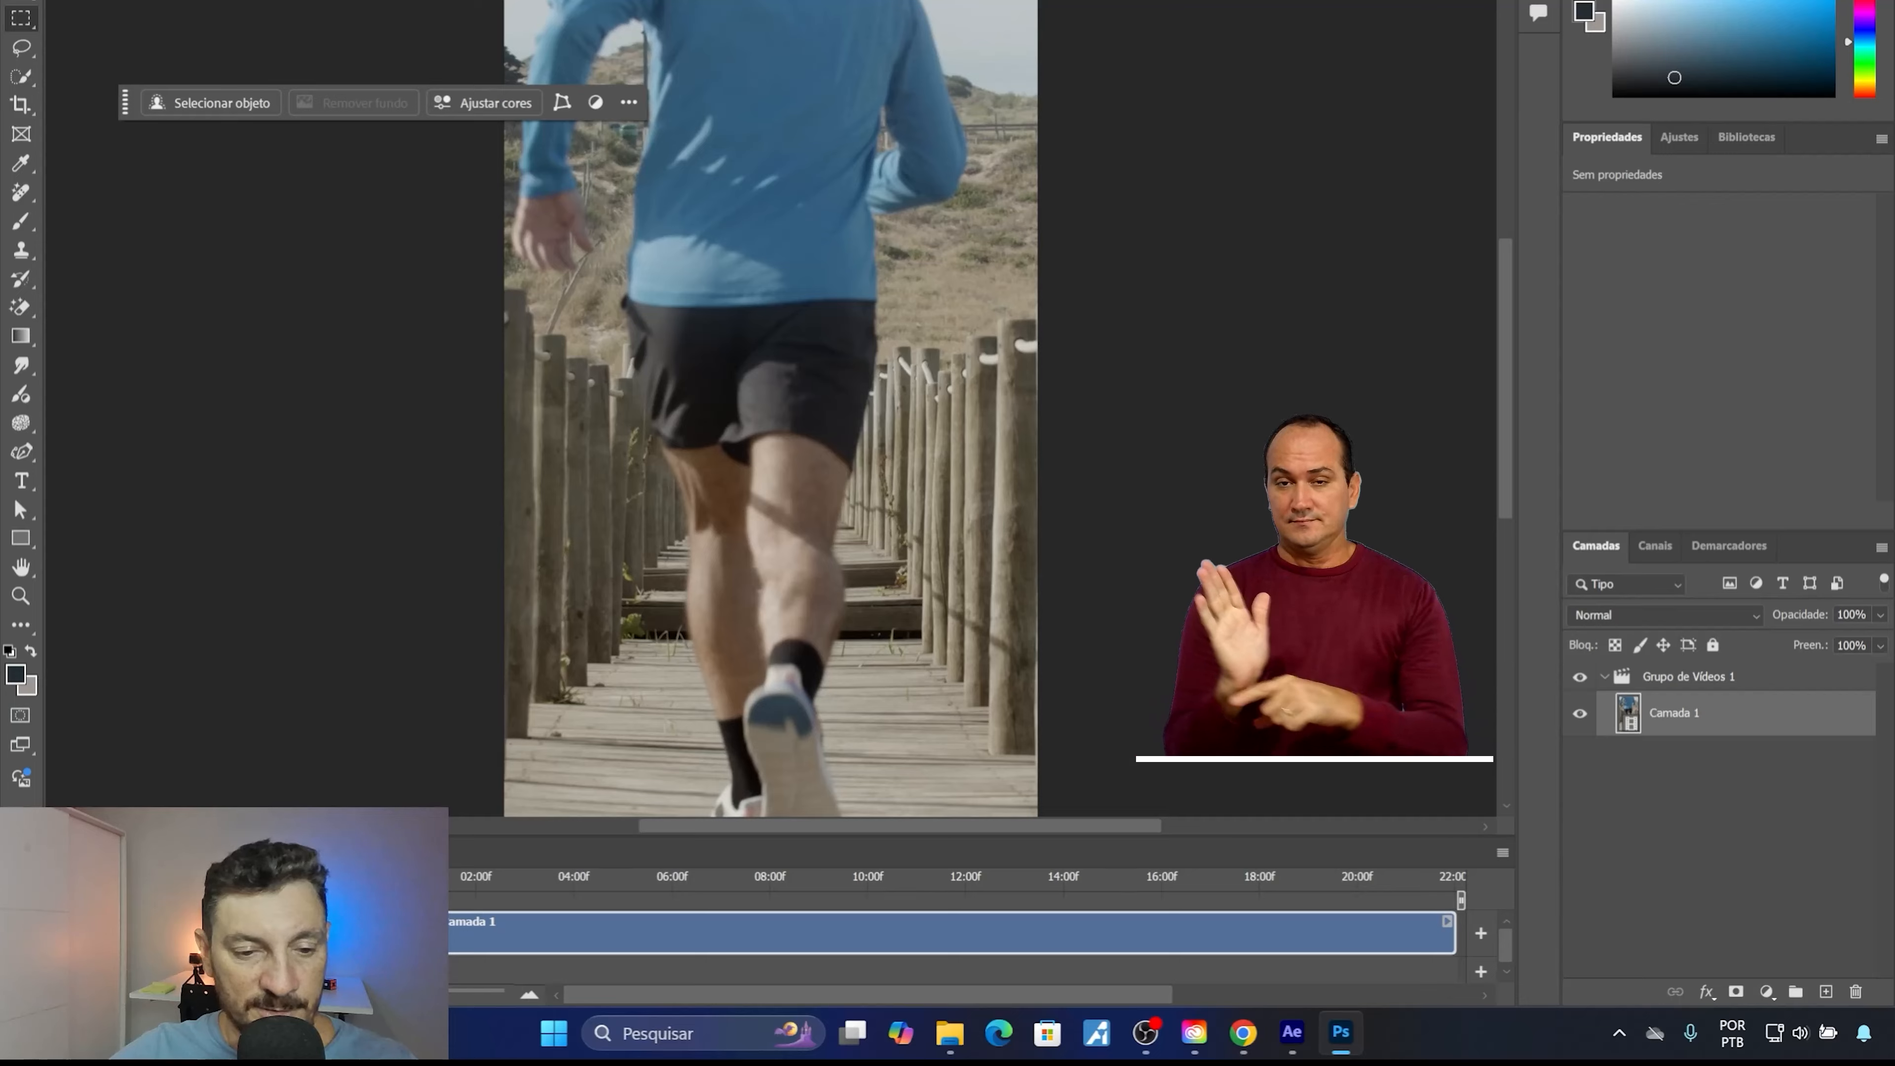
# Scrub through the video timeline to review the runner's movement, leaving the playhead at about 06:00f.
pyautogui.moveTo(379, 883); pyautogui.dragTo(858, 896)
pyautogui.moveTo(604, 874); pyautogui.dragTo(674, 877)
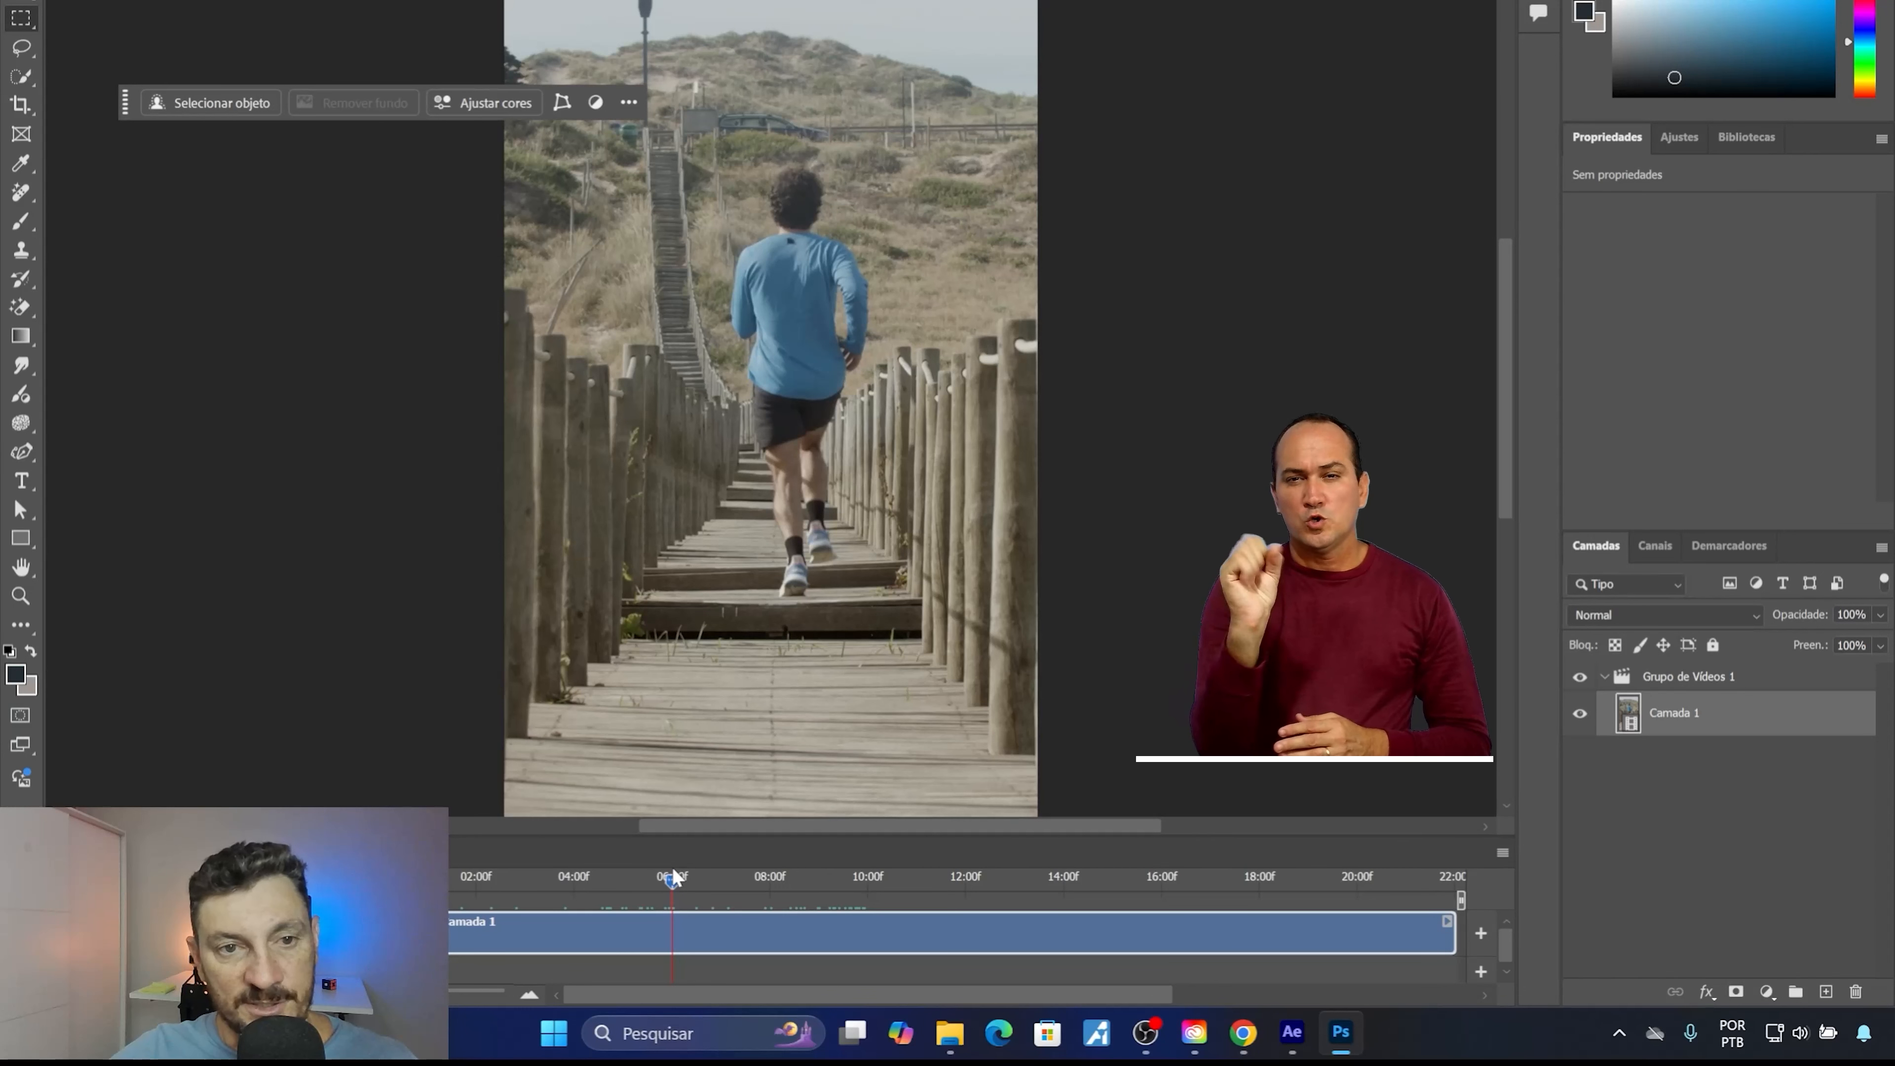
pyautogui.moveTo(675, 883); pyautogui.dragTo(838, 874)
pyautogui.moveTo(646, 885); pyautogui.dragTo(666, 886)
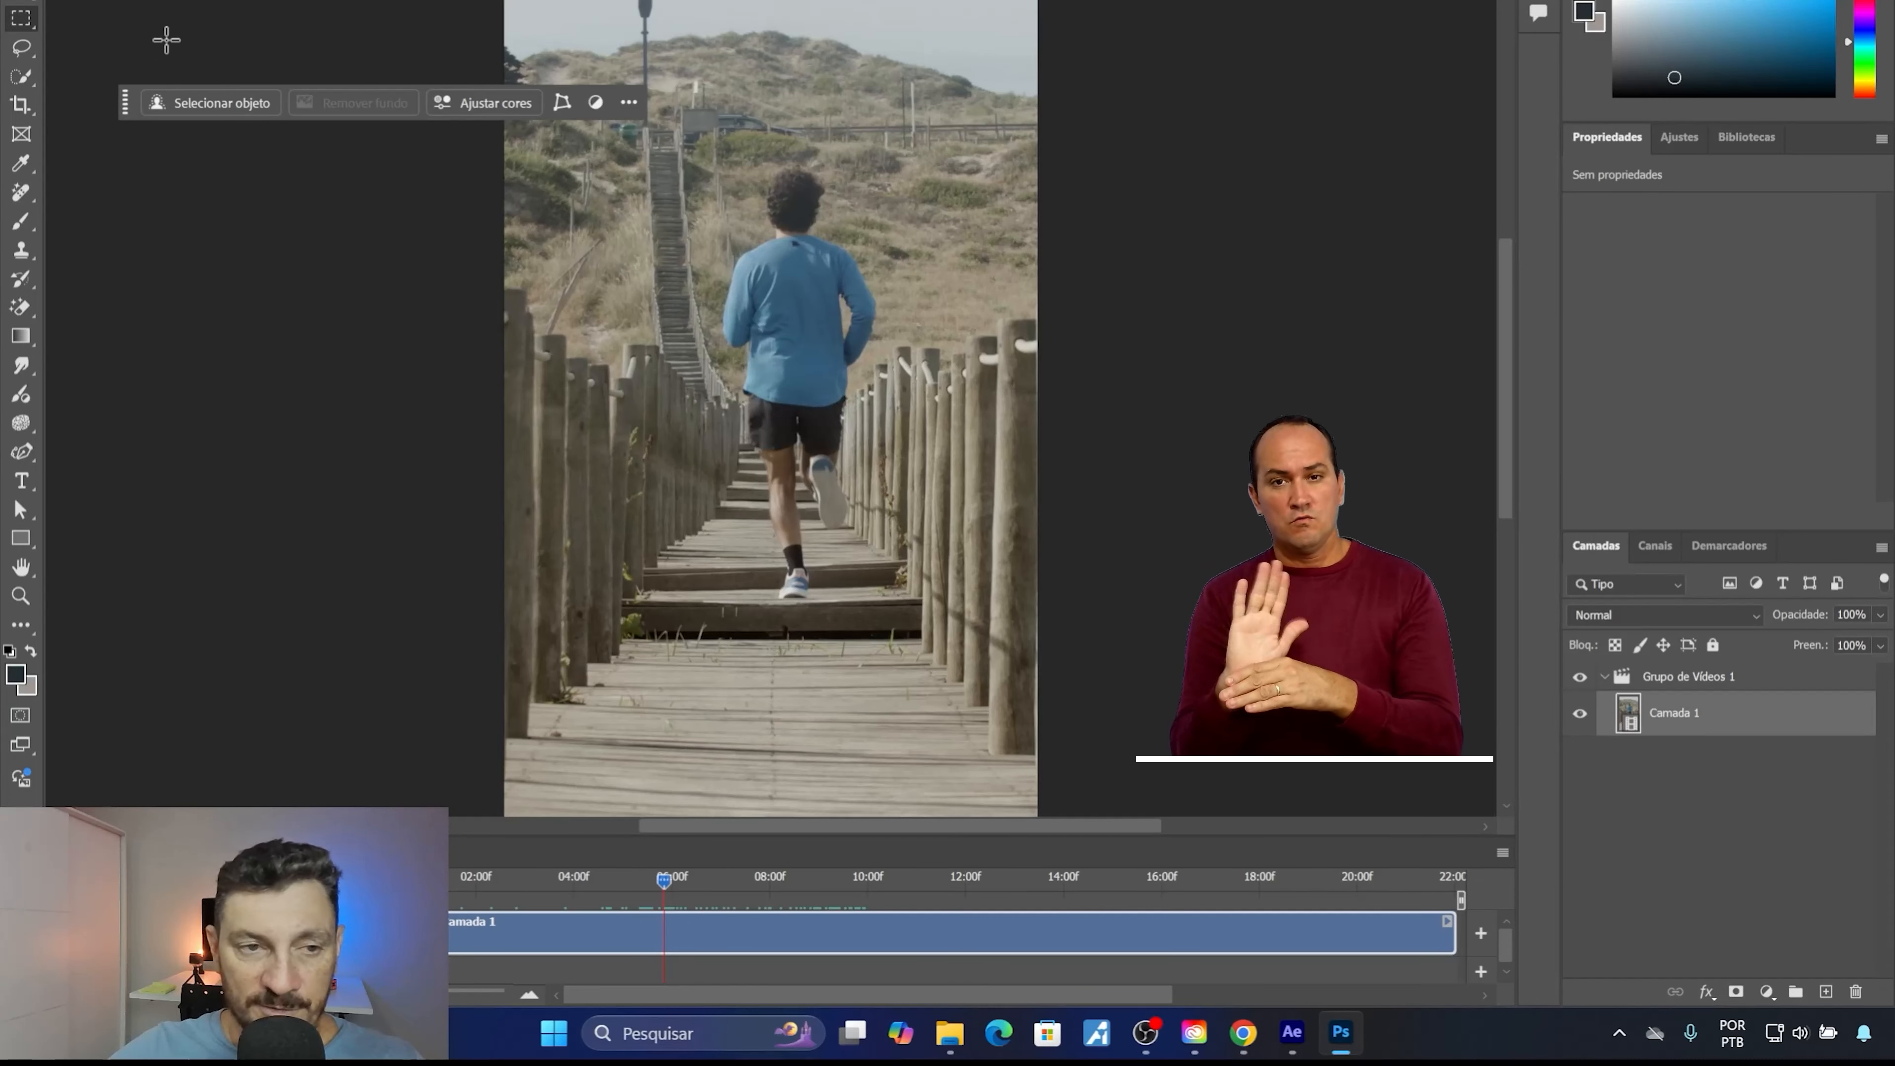
# Move the contextual task bar up and away from the runner, showing the whole vertical frame.
pyautogui.moveTo(125, 102); pyautogui.dragTo(965, 32)
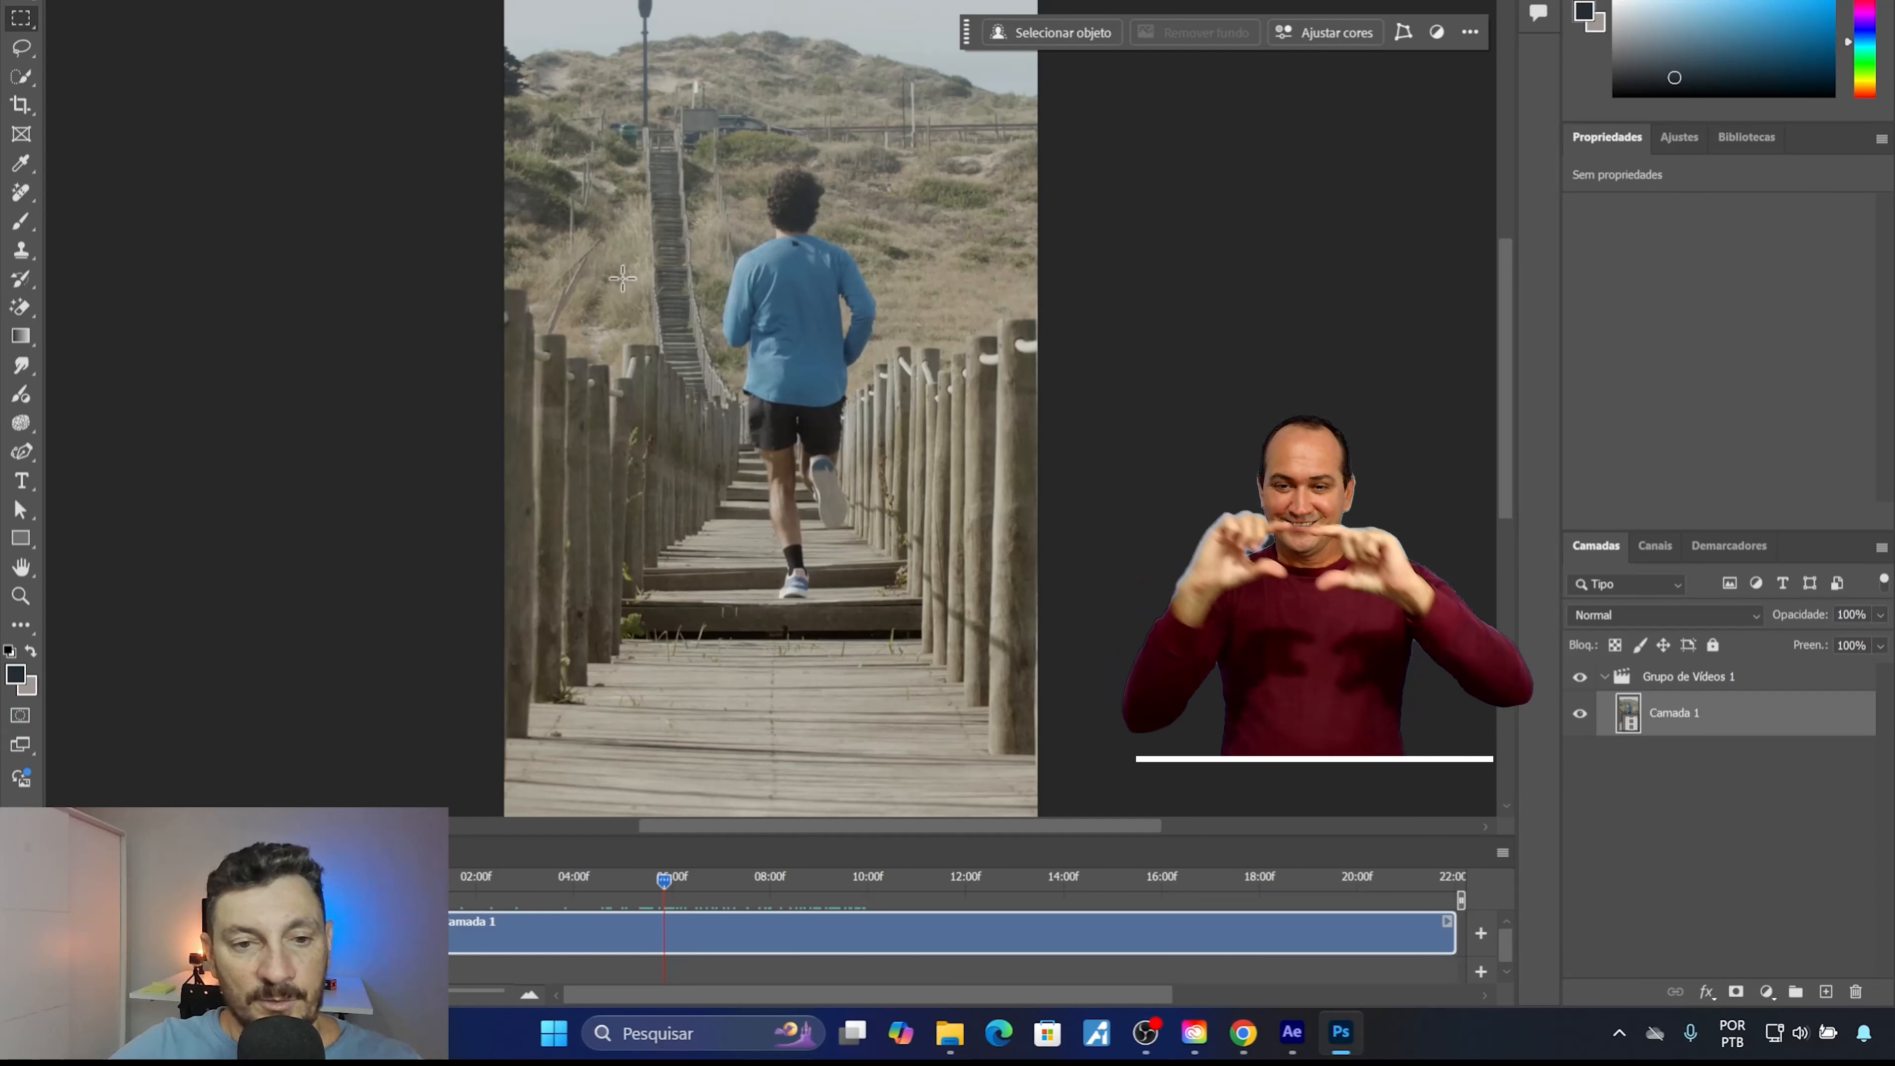
pyautogui.scroll(-1, 618, 373)
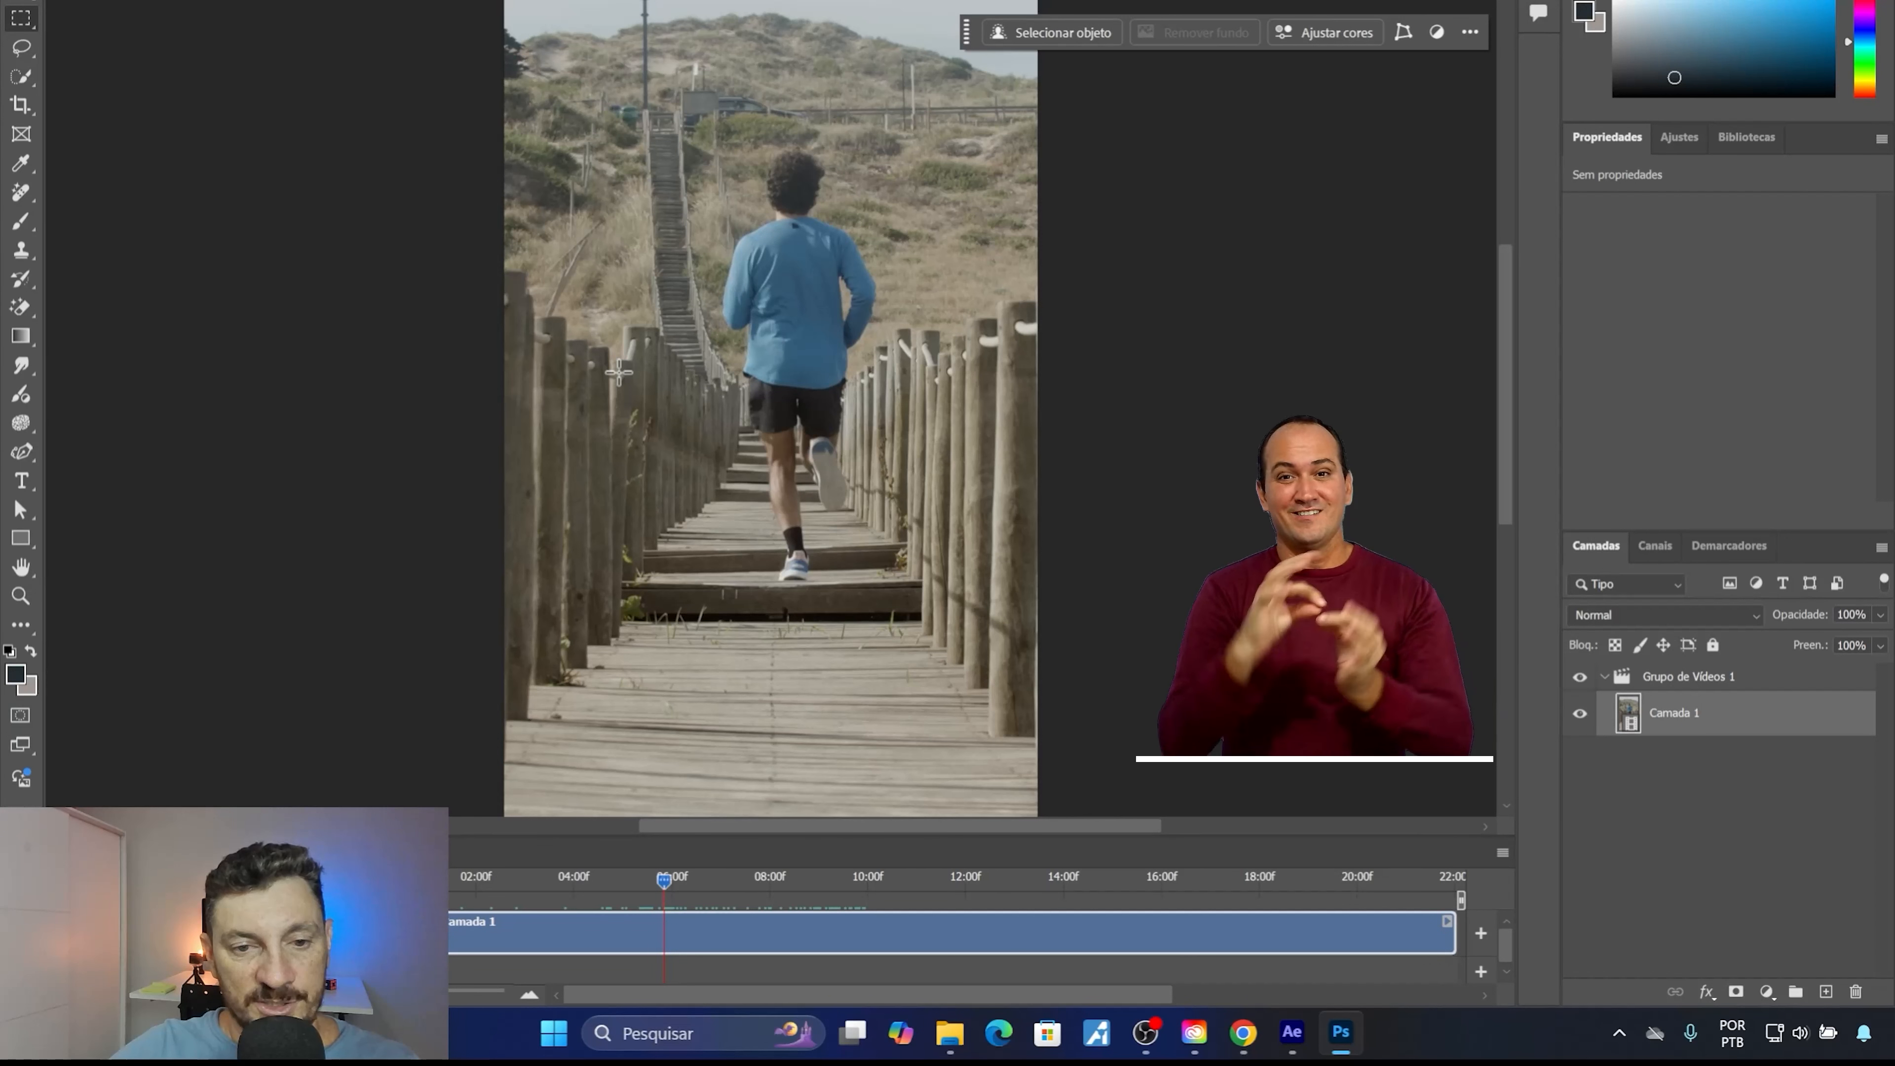
pyautogui.scroll(-2, 618, 370)
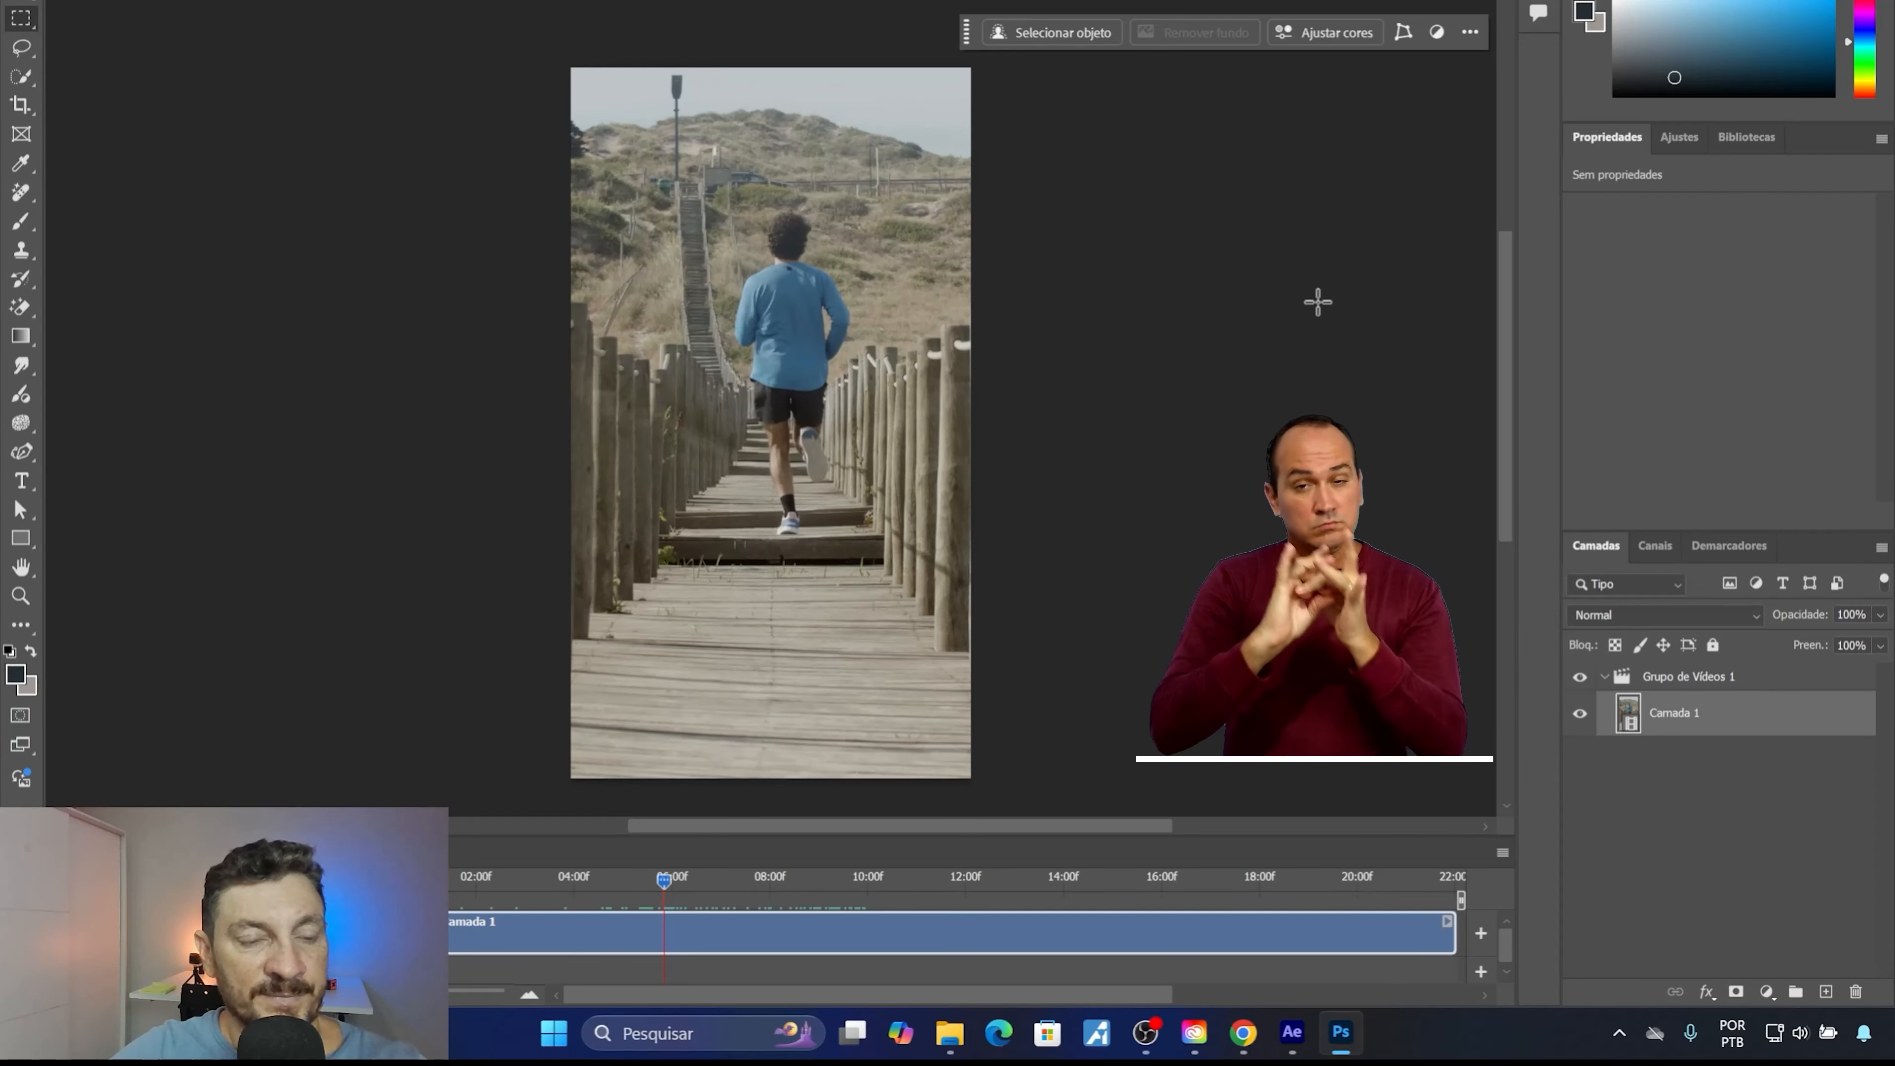
# Widen the canvas equally on both sides of the vertical video with the Crop tool, making a landscape frame.
pyautogui.click(20, 107)
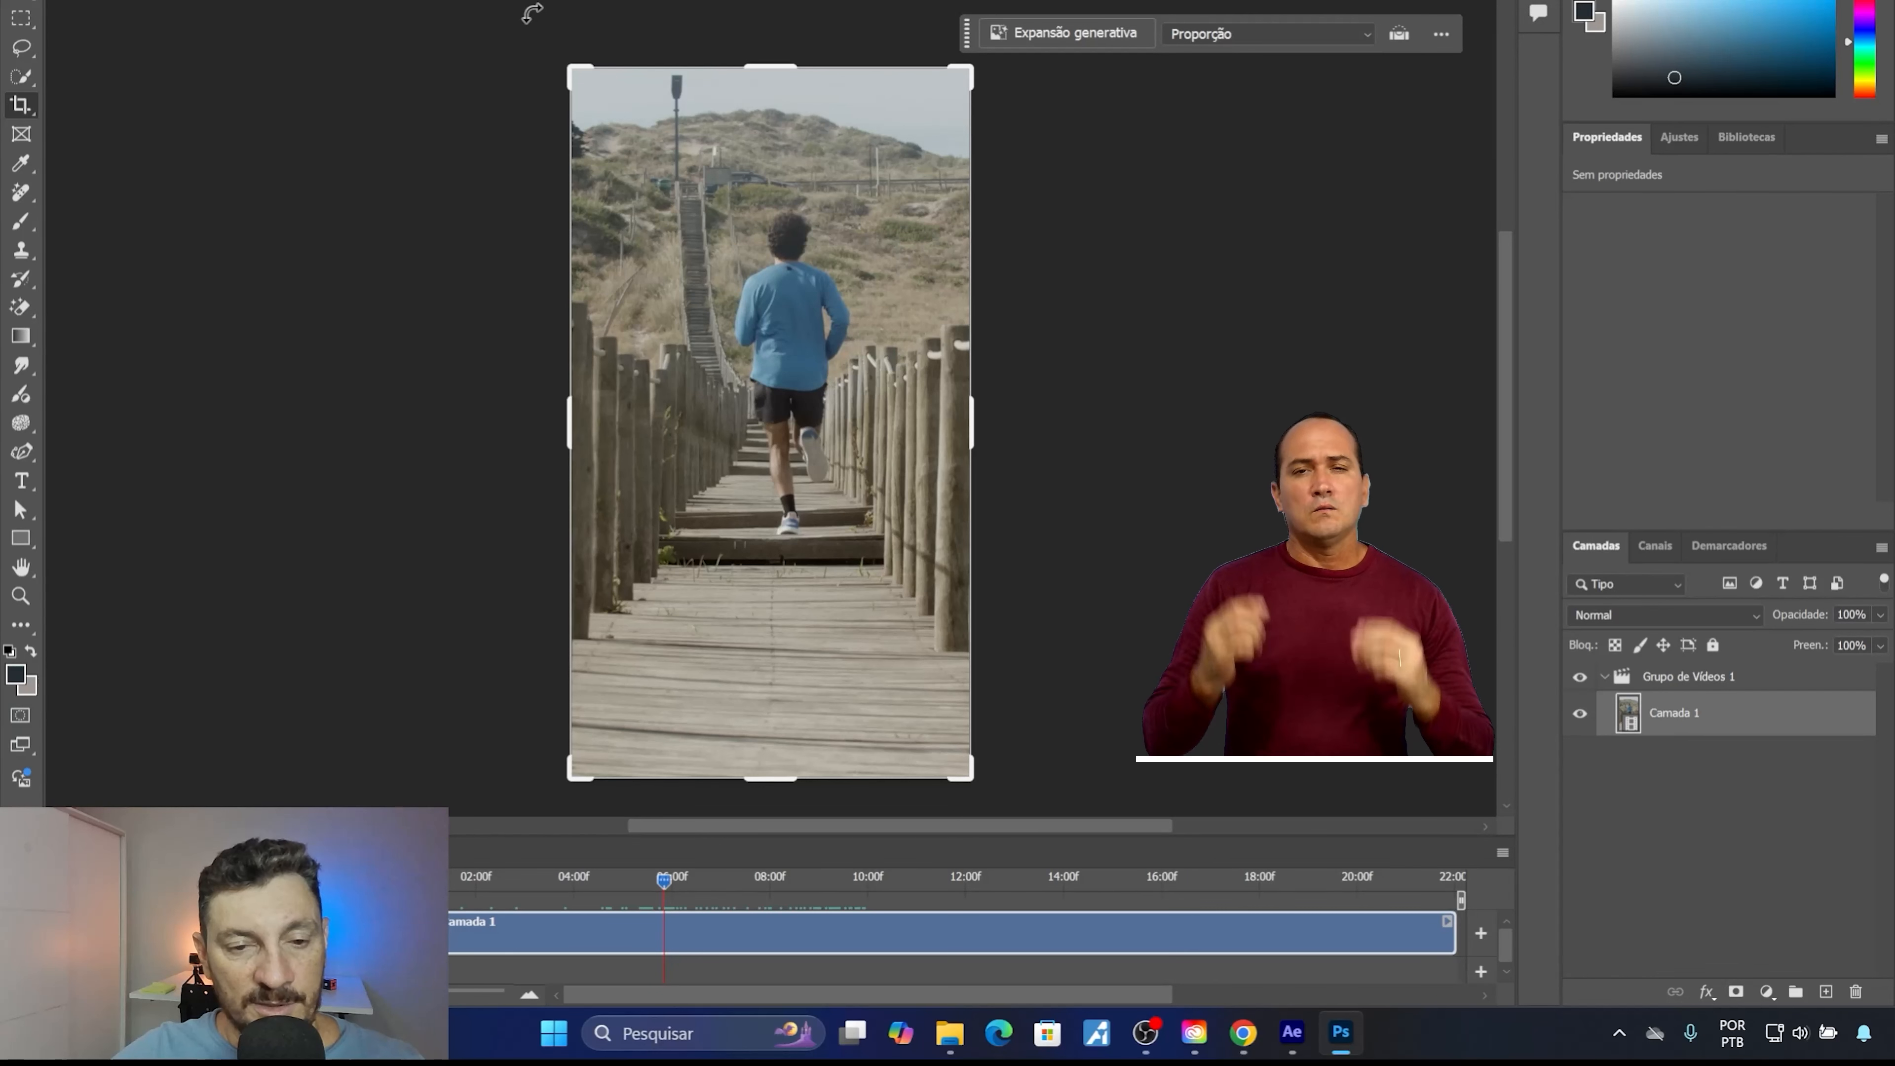
pyautogui.moveTo(565, 426); pyautogui.dragTo(363, 425)
pyautogui.moveTo(1182, 417); pyautogui.dragTo(1385, 421)
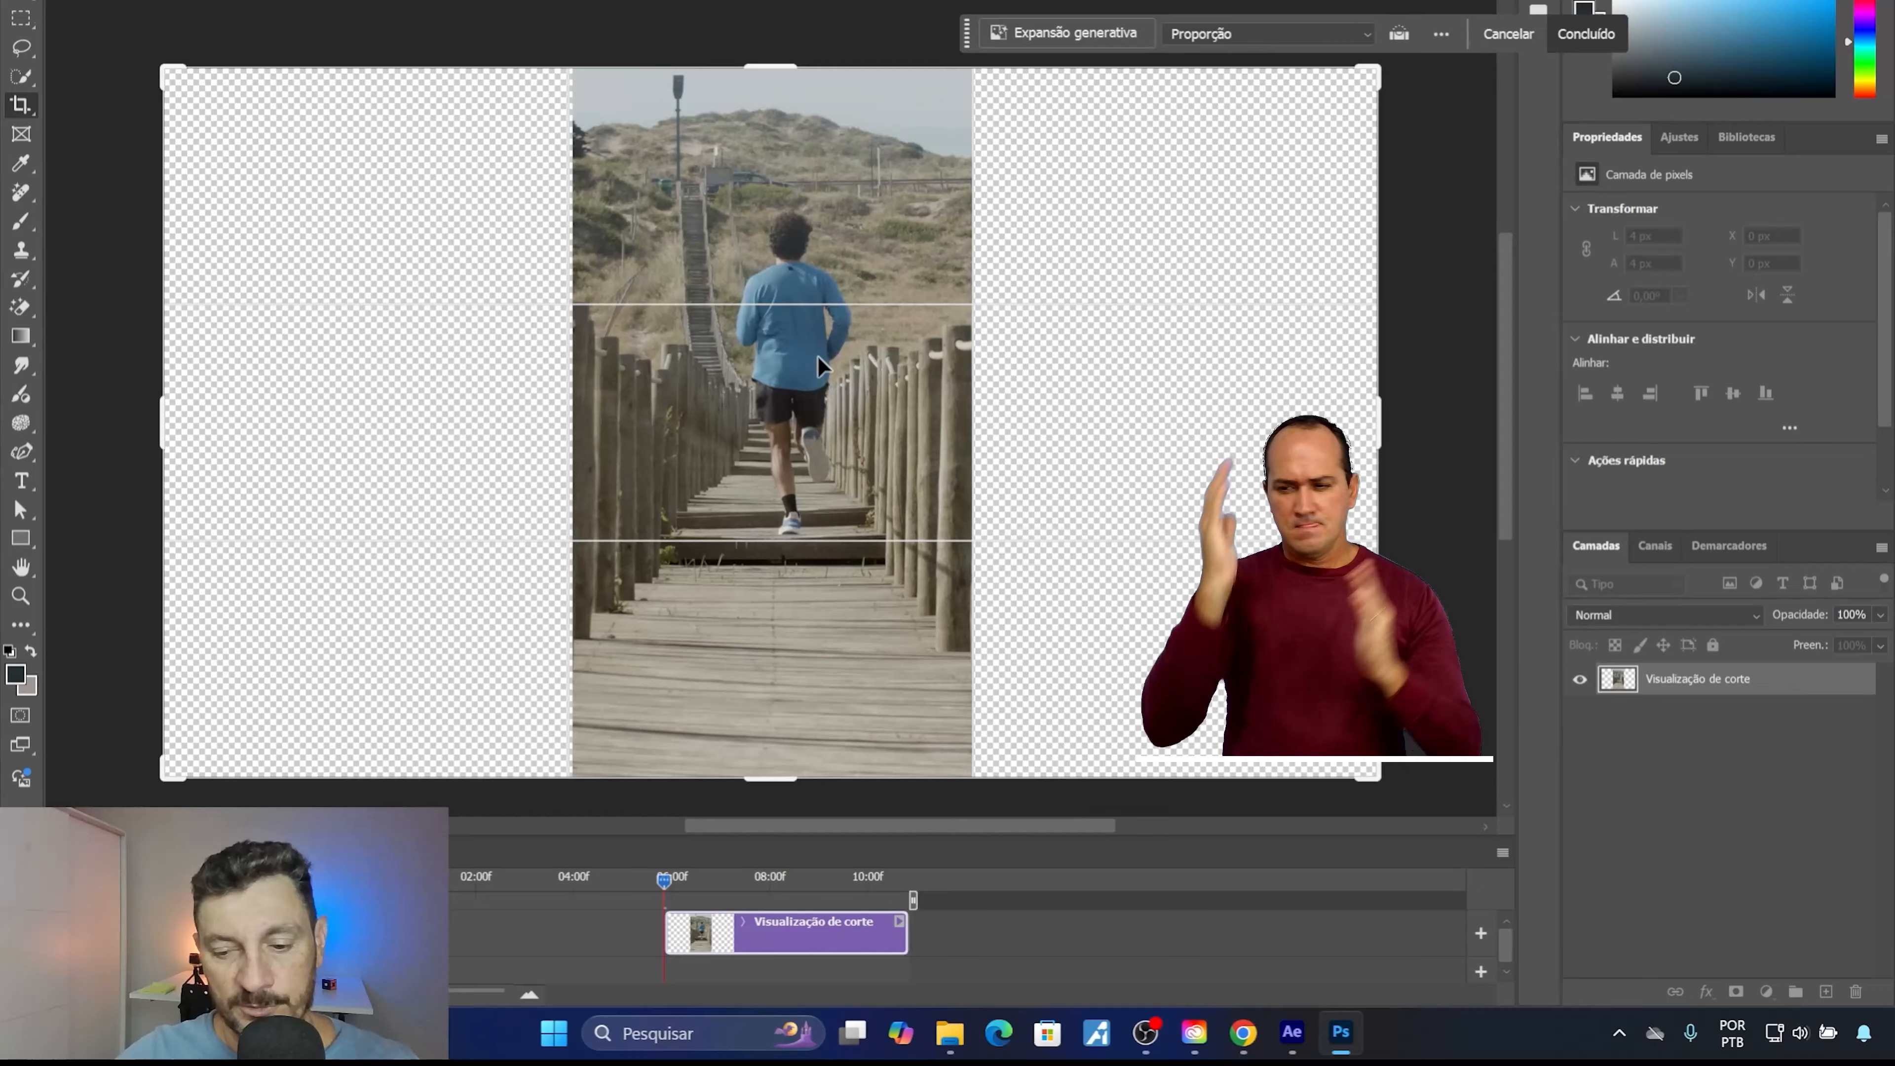
pyautogui.press('Return')
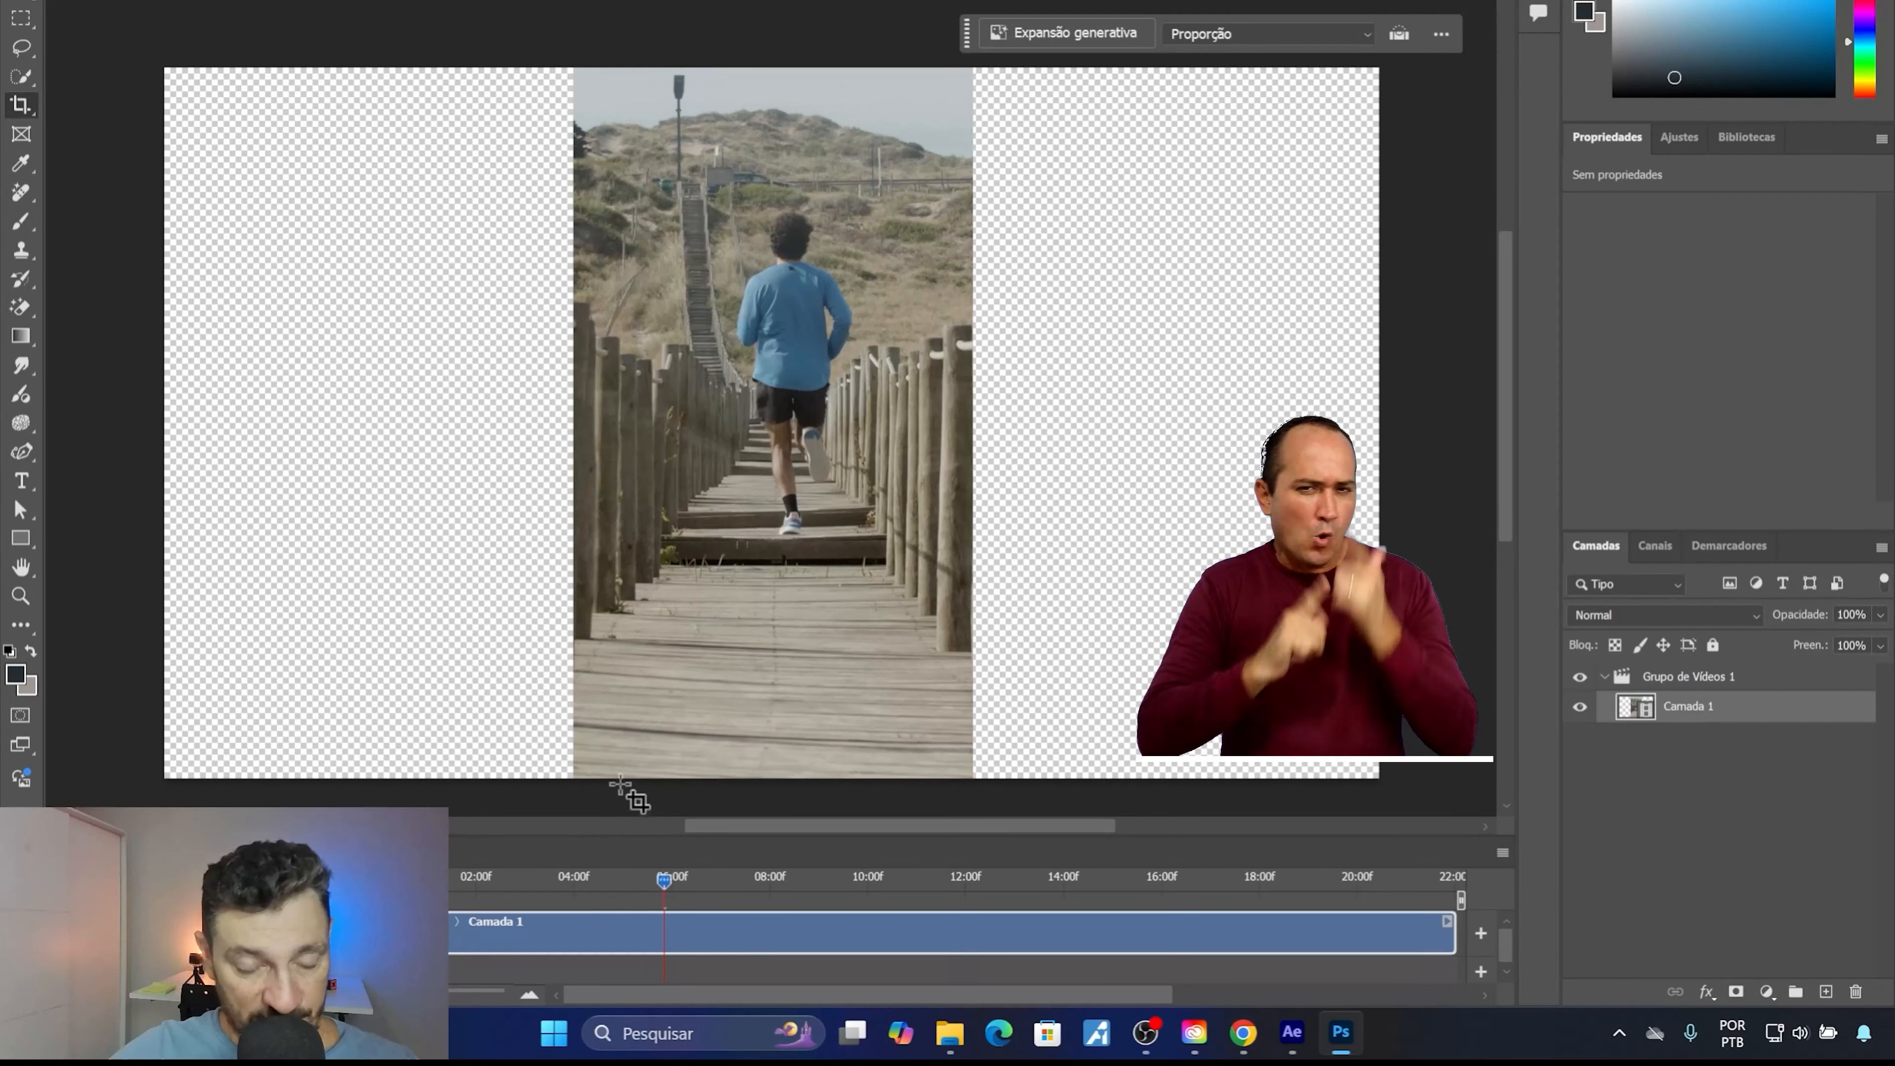
# Scrub the timeline from 04:00f to just past 14:00f to review the clip within the widened canvas.
pyautogui.click(575, 877)
pyautogui.moveTo(577, 883); pyautogui.dragTo(1076, 909)
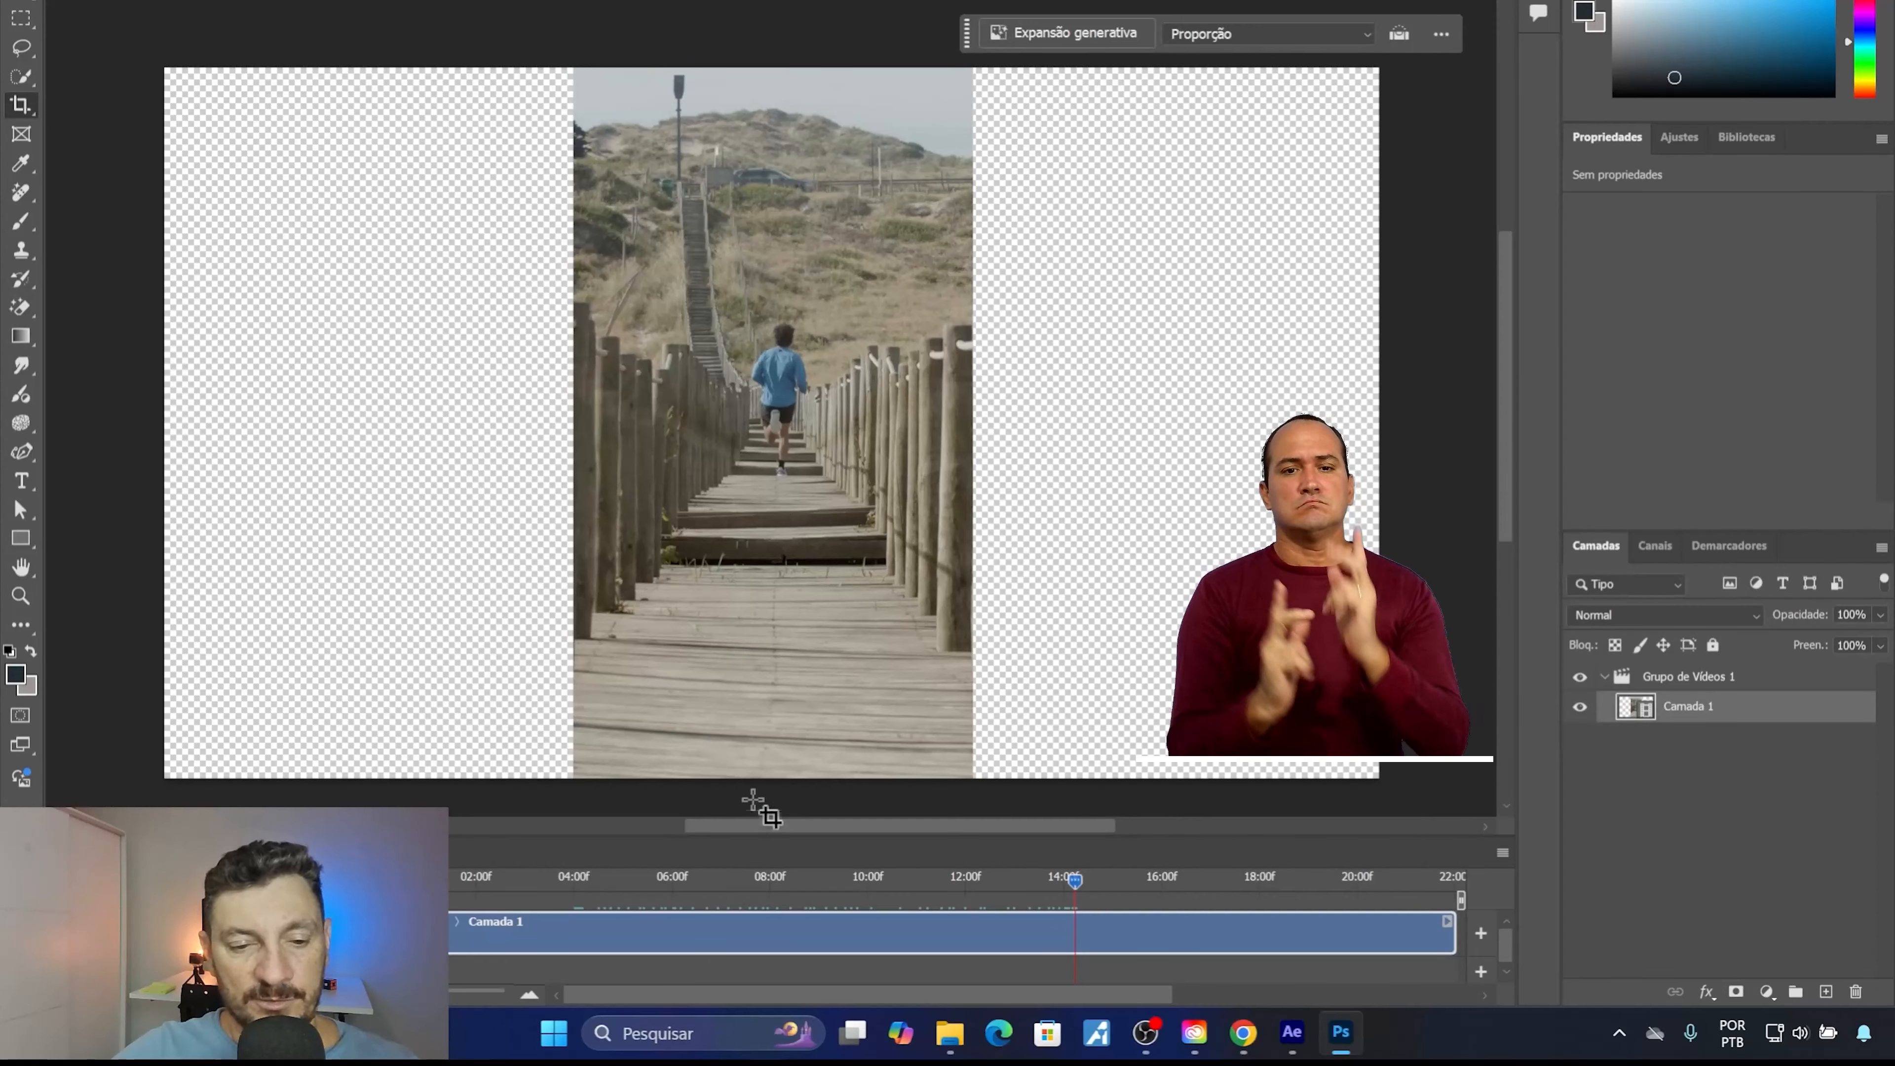
# Replay the clip from its start, compare frames around 05:00f and 06:00f, and set the playhead at about 12:00f.
pyautogui.press('Home')
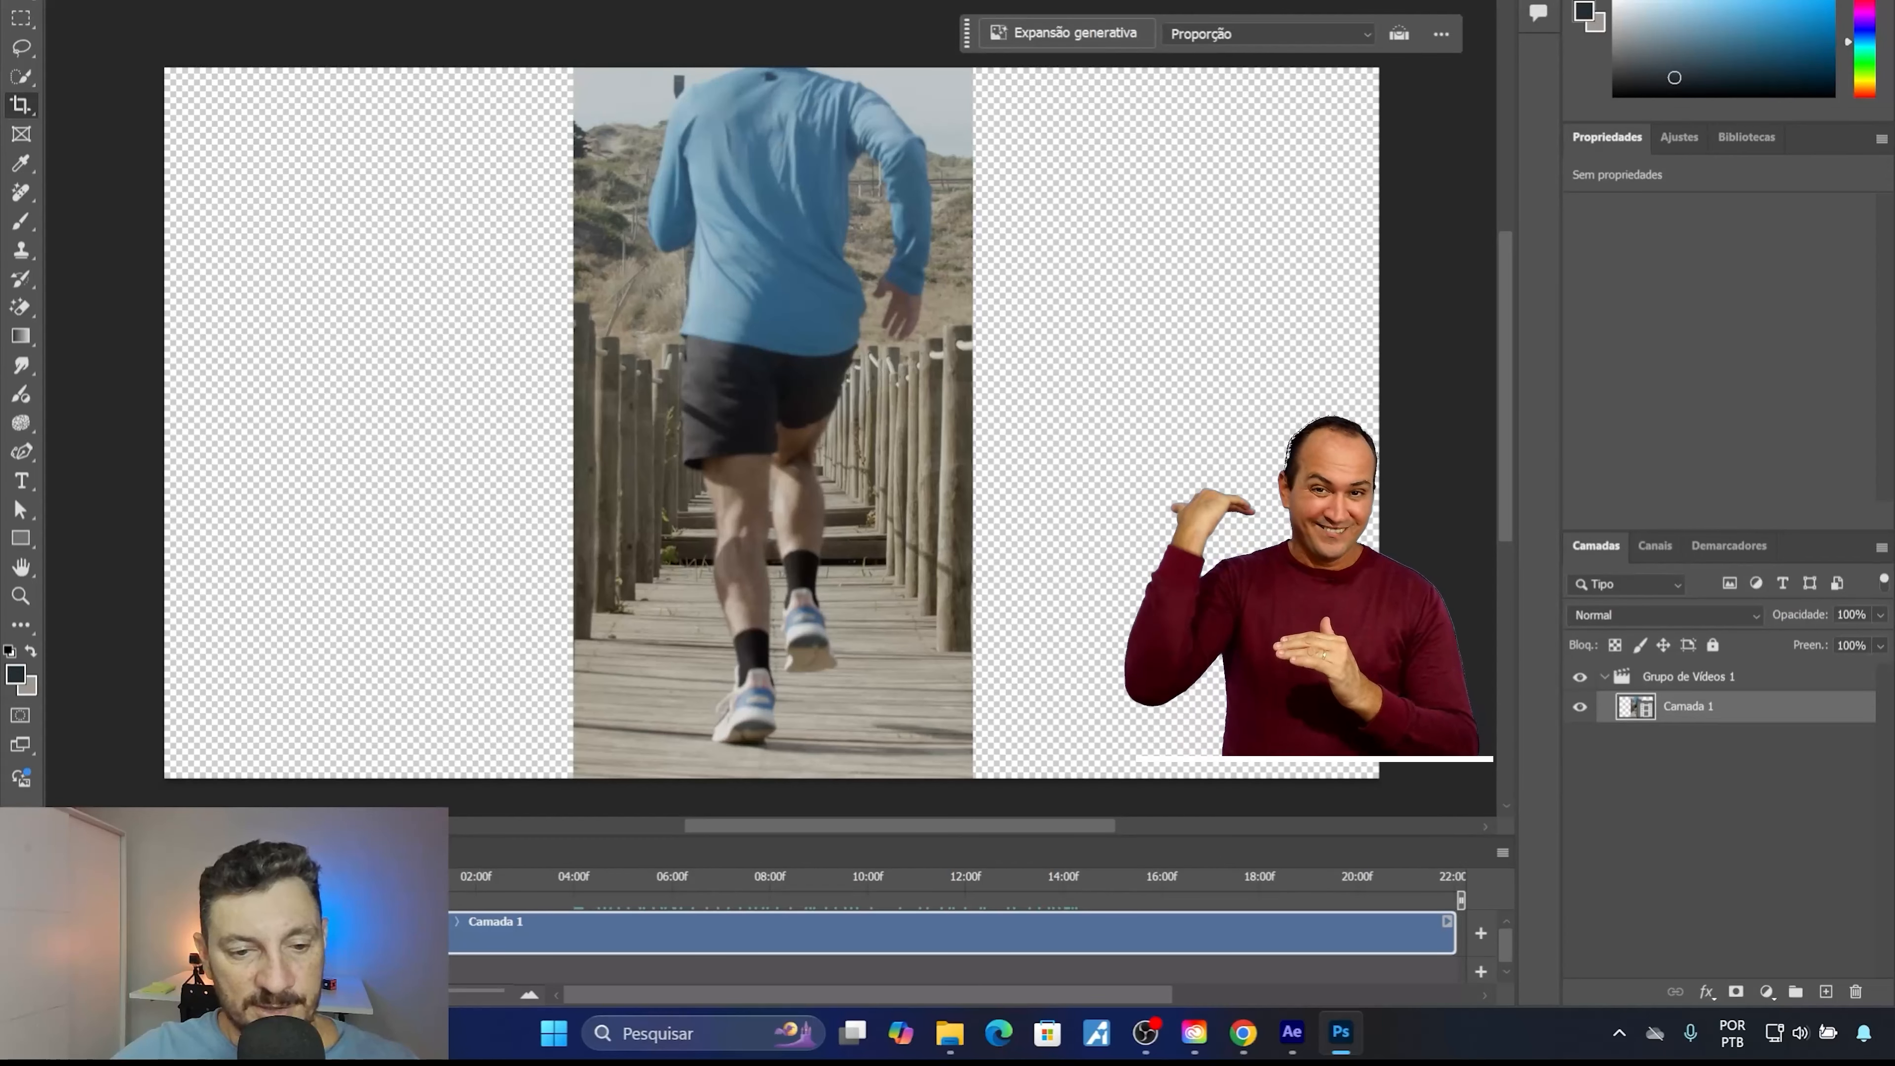
pyautogui.press('space')
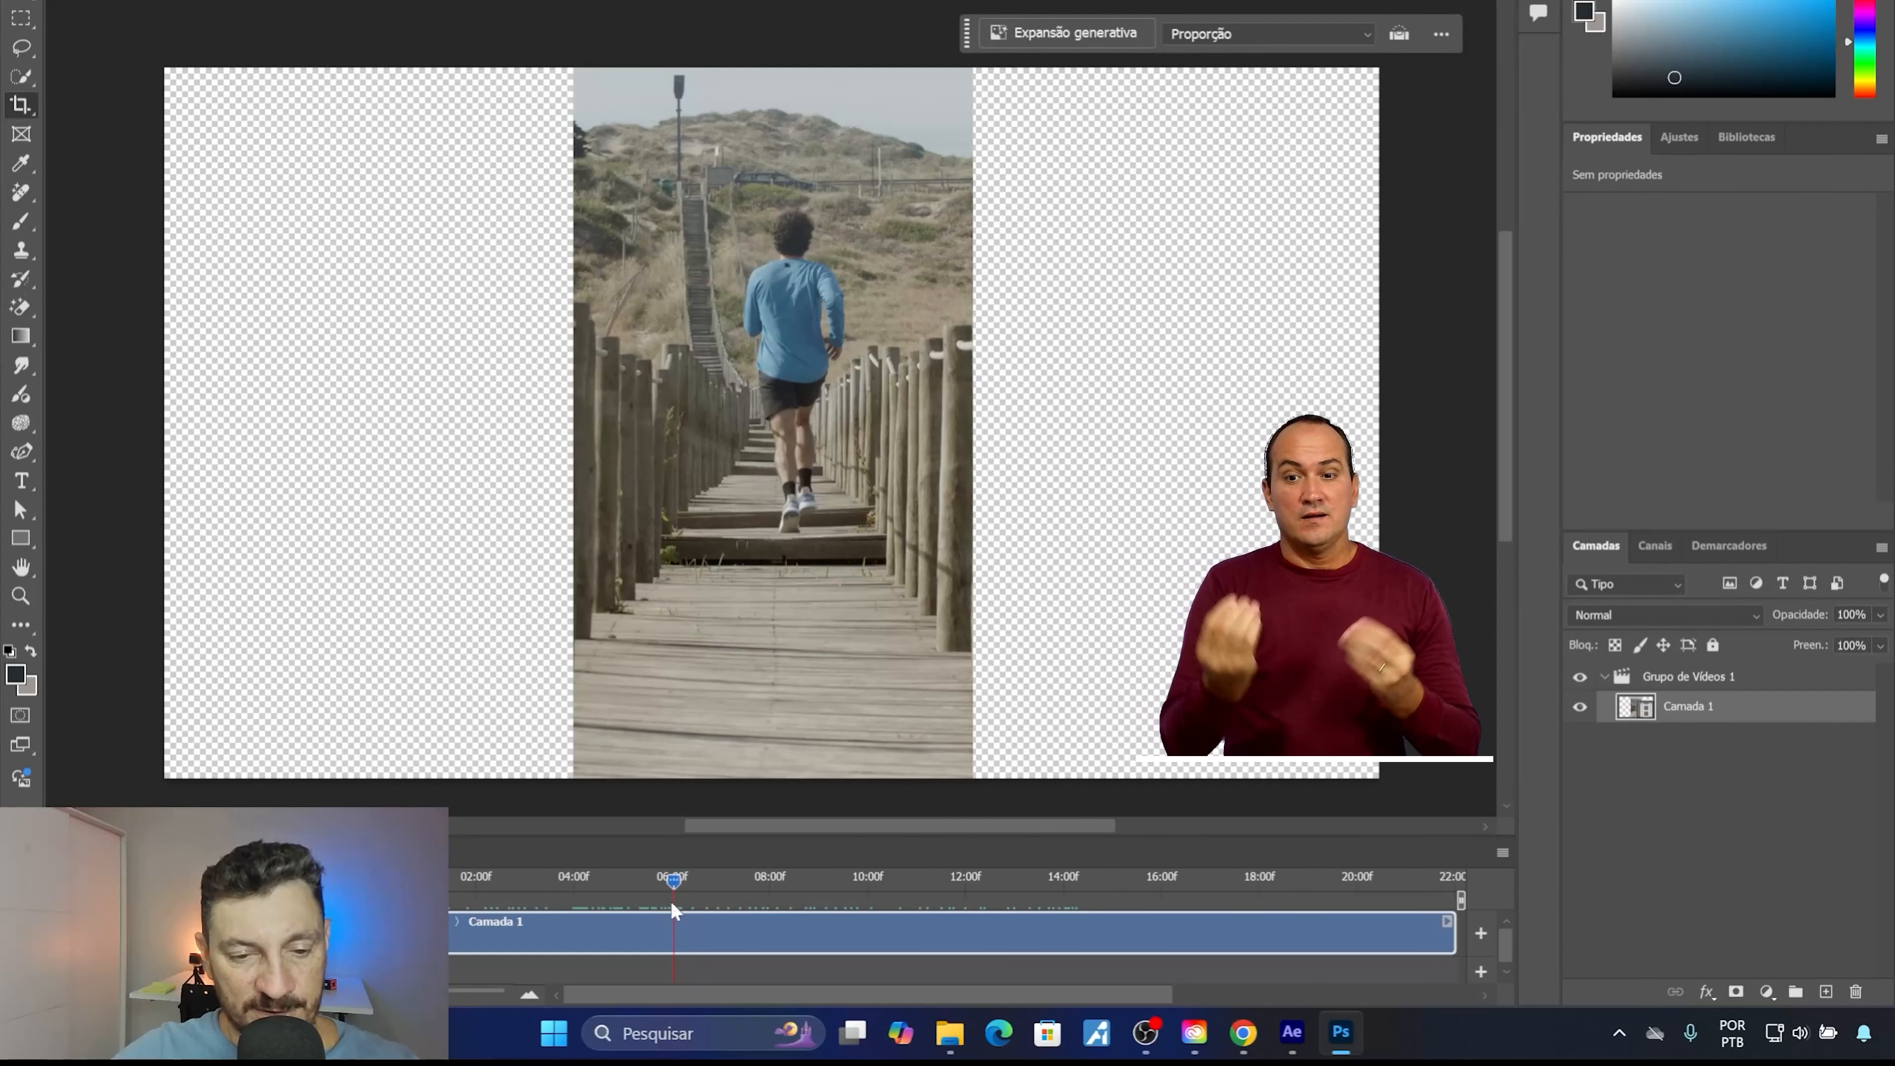
pyautogui.click(629, 878)
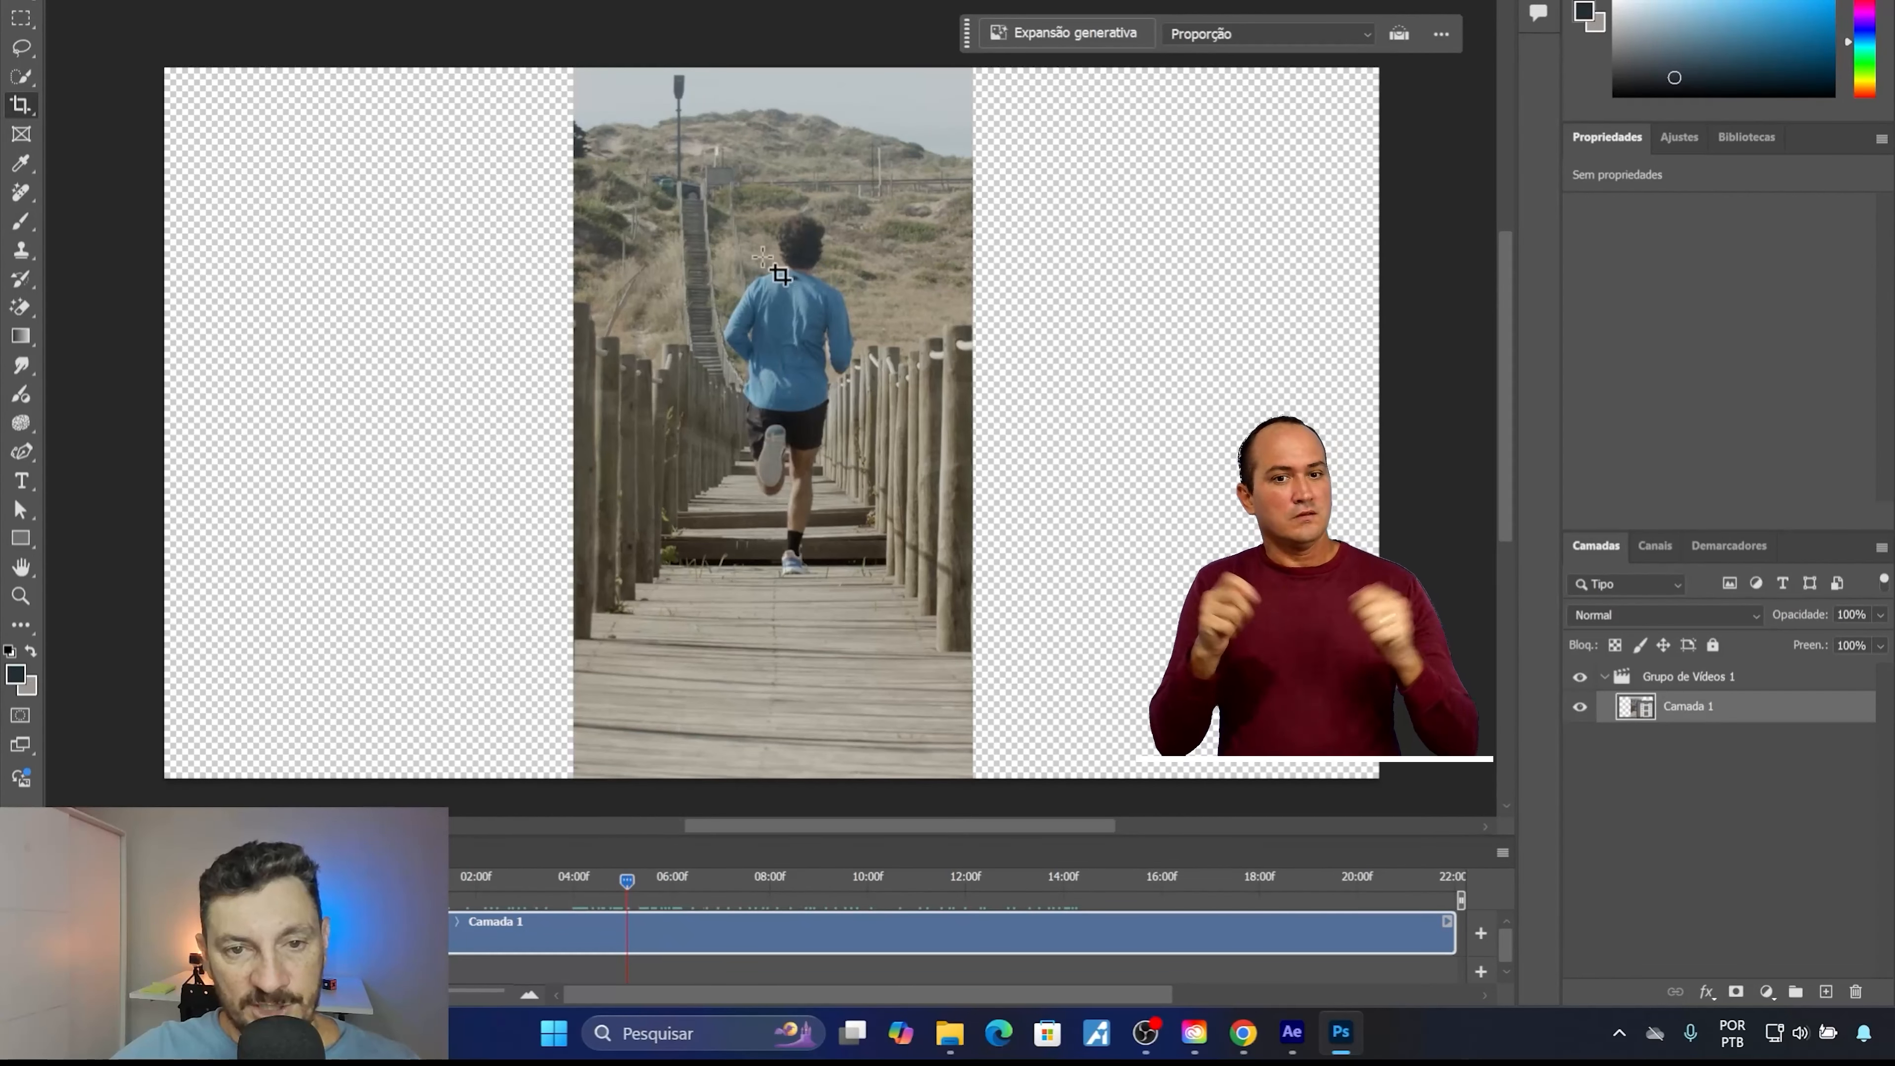
pyautogui.moveTo(634, 893); pyautogui.dragTo(676, 900)
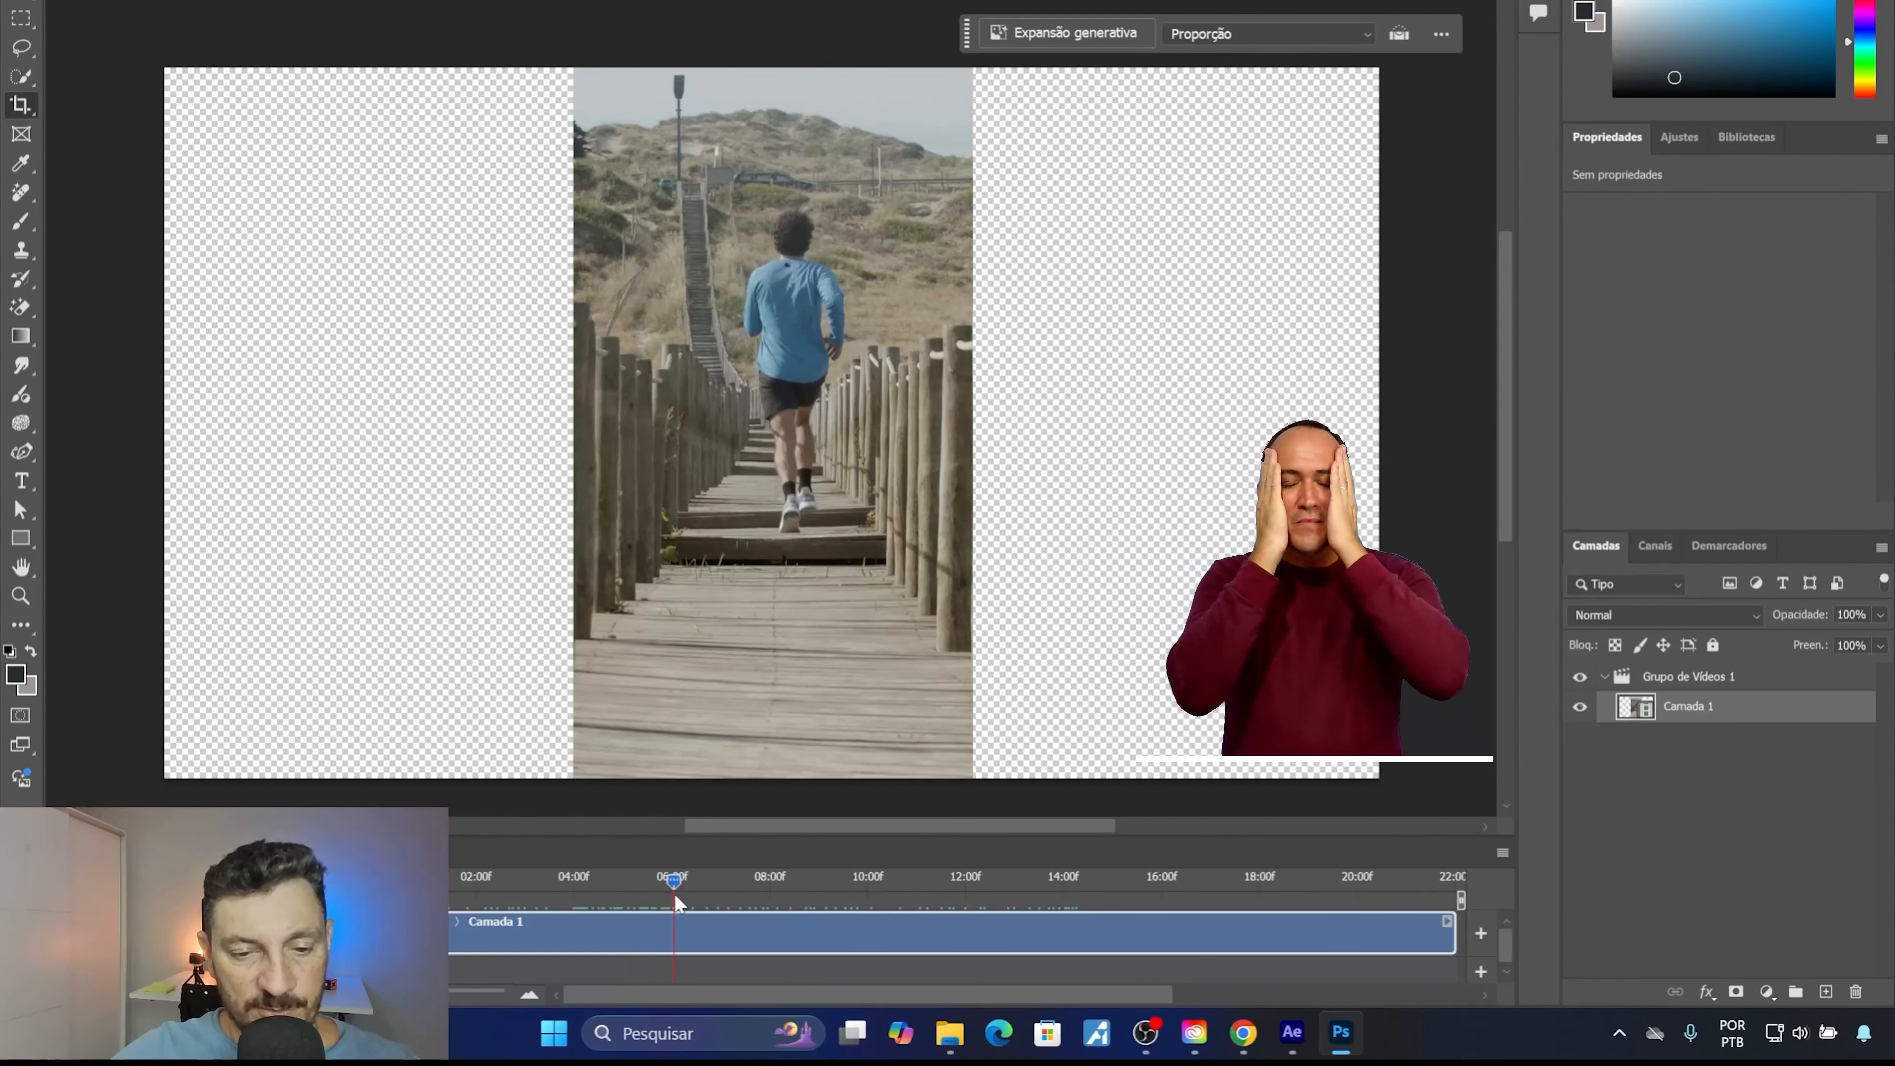
pyautogui.moveTo(674, 892); pyautogui.dragTo(970, 916)
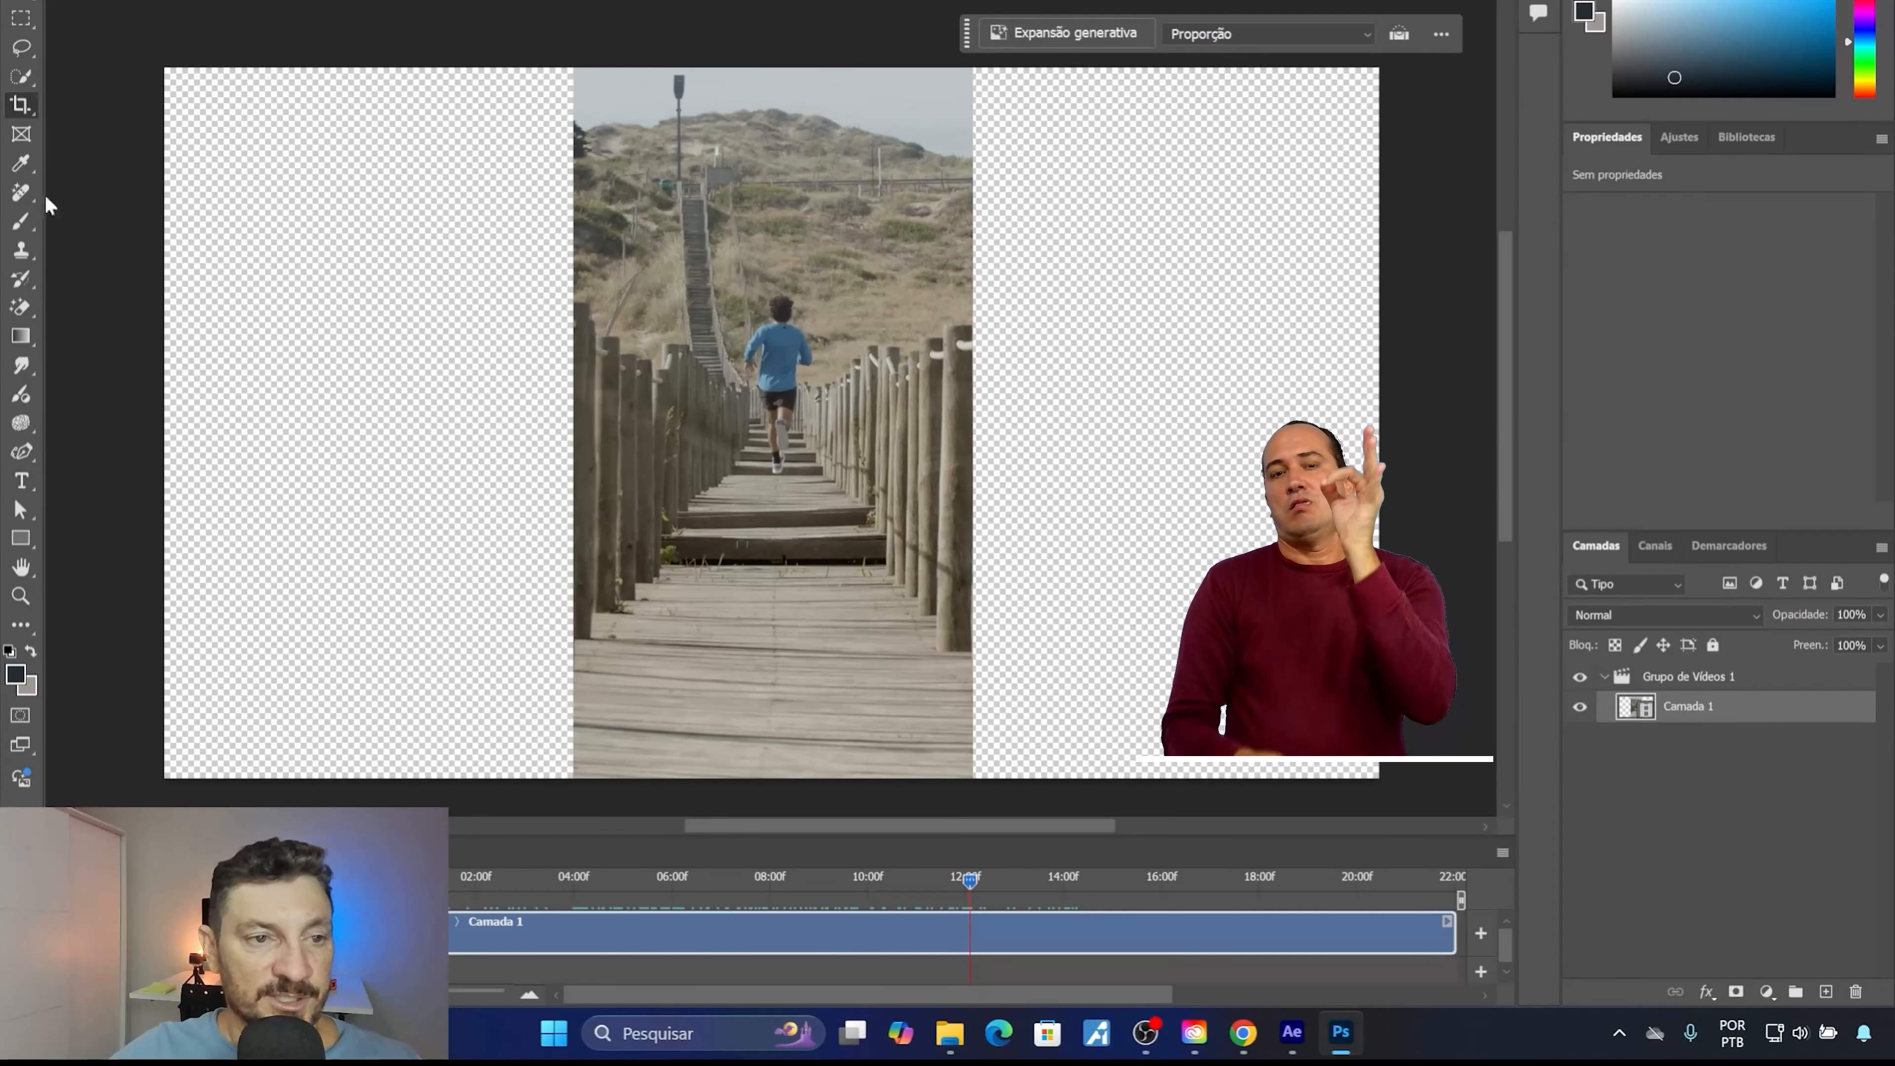
# Select both empty canvas sides and the video's outer edges with rectangular marquees, leaving a rectangle around the runner unselected.
pyautogui.click(20, 17)
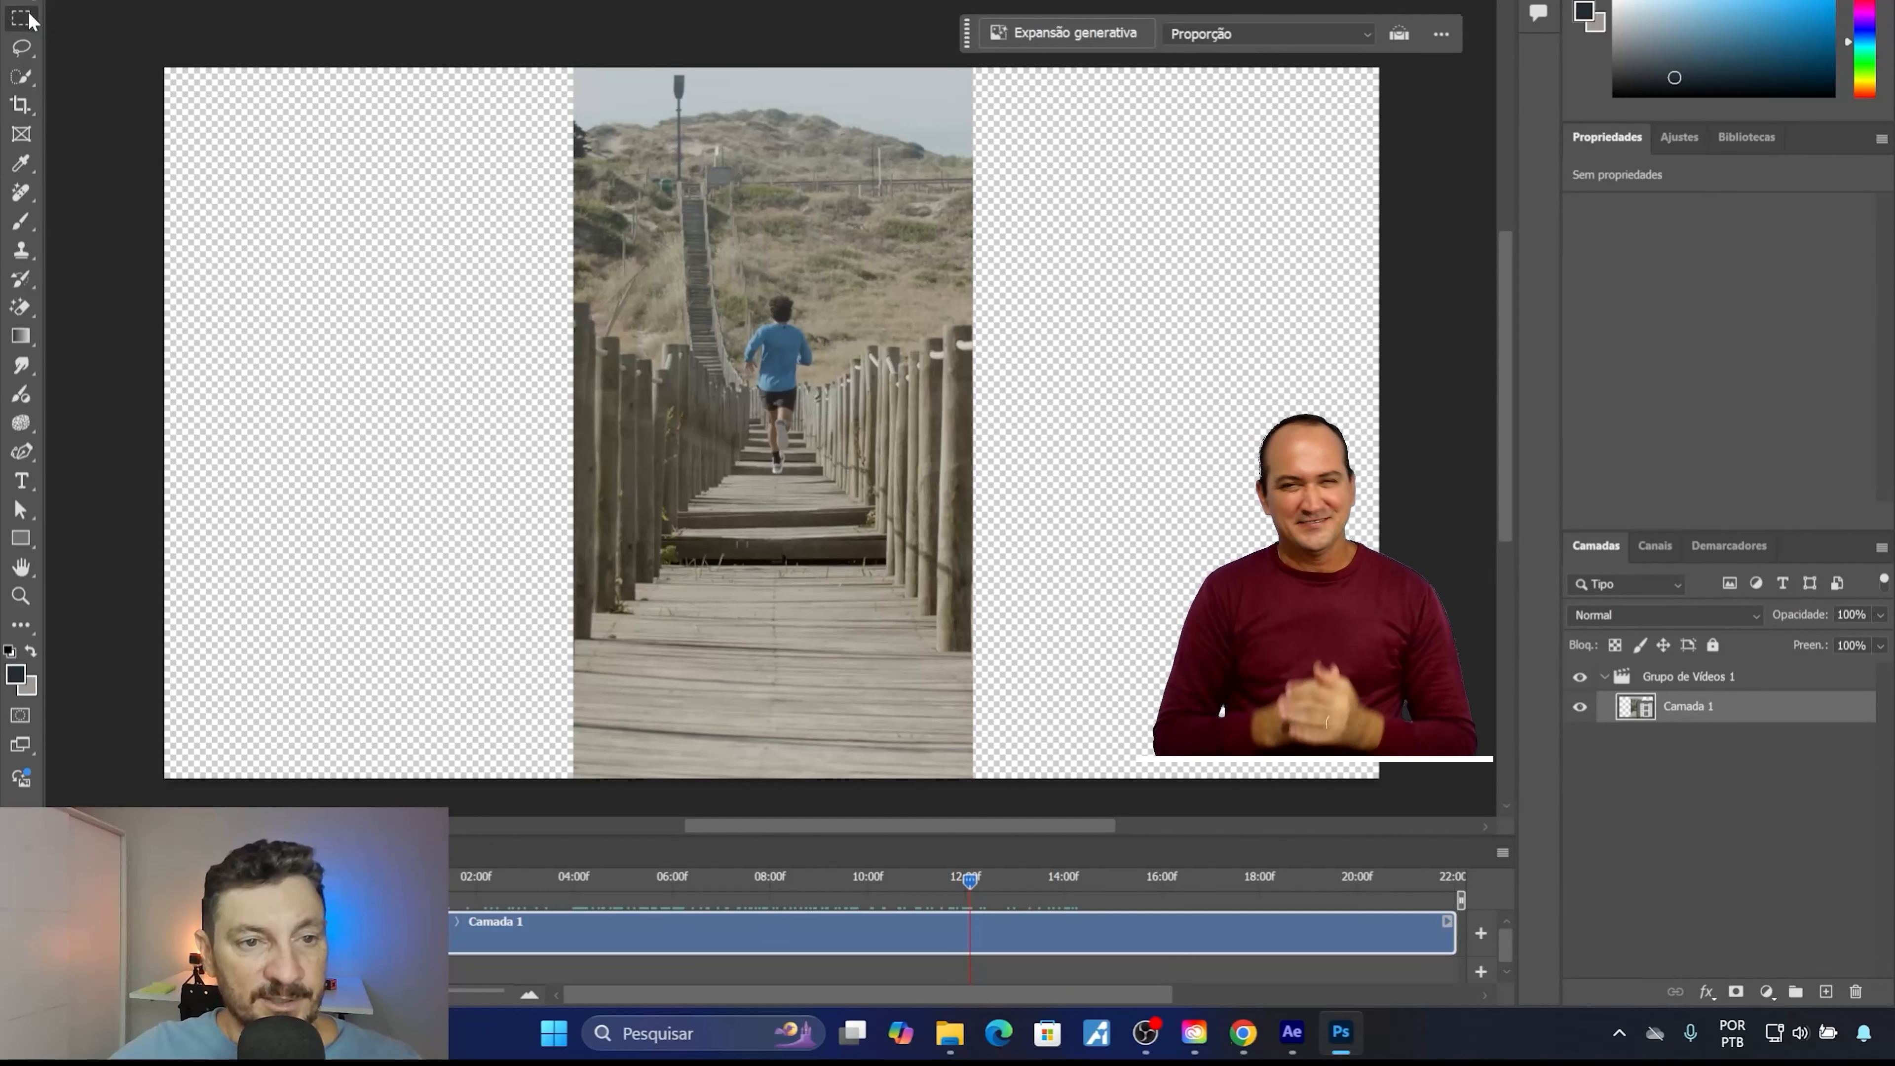
pyautogui.moveTo(144, 44); pyautogui.dragTo(600, 796)
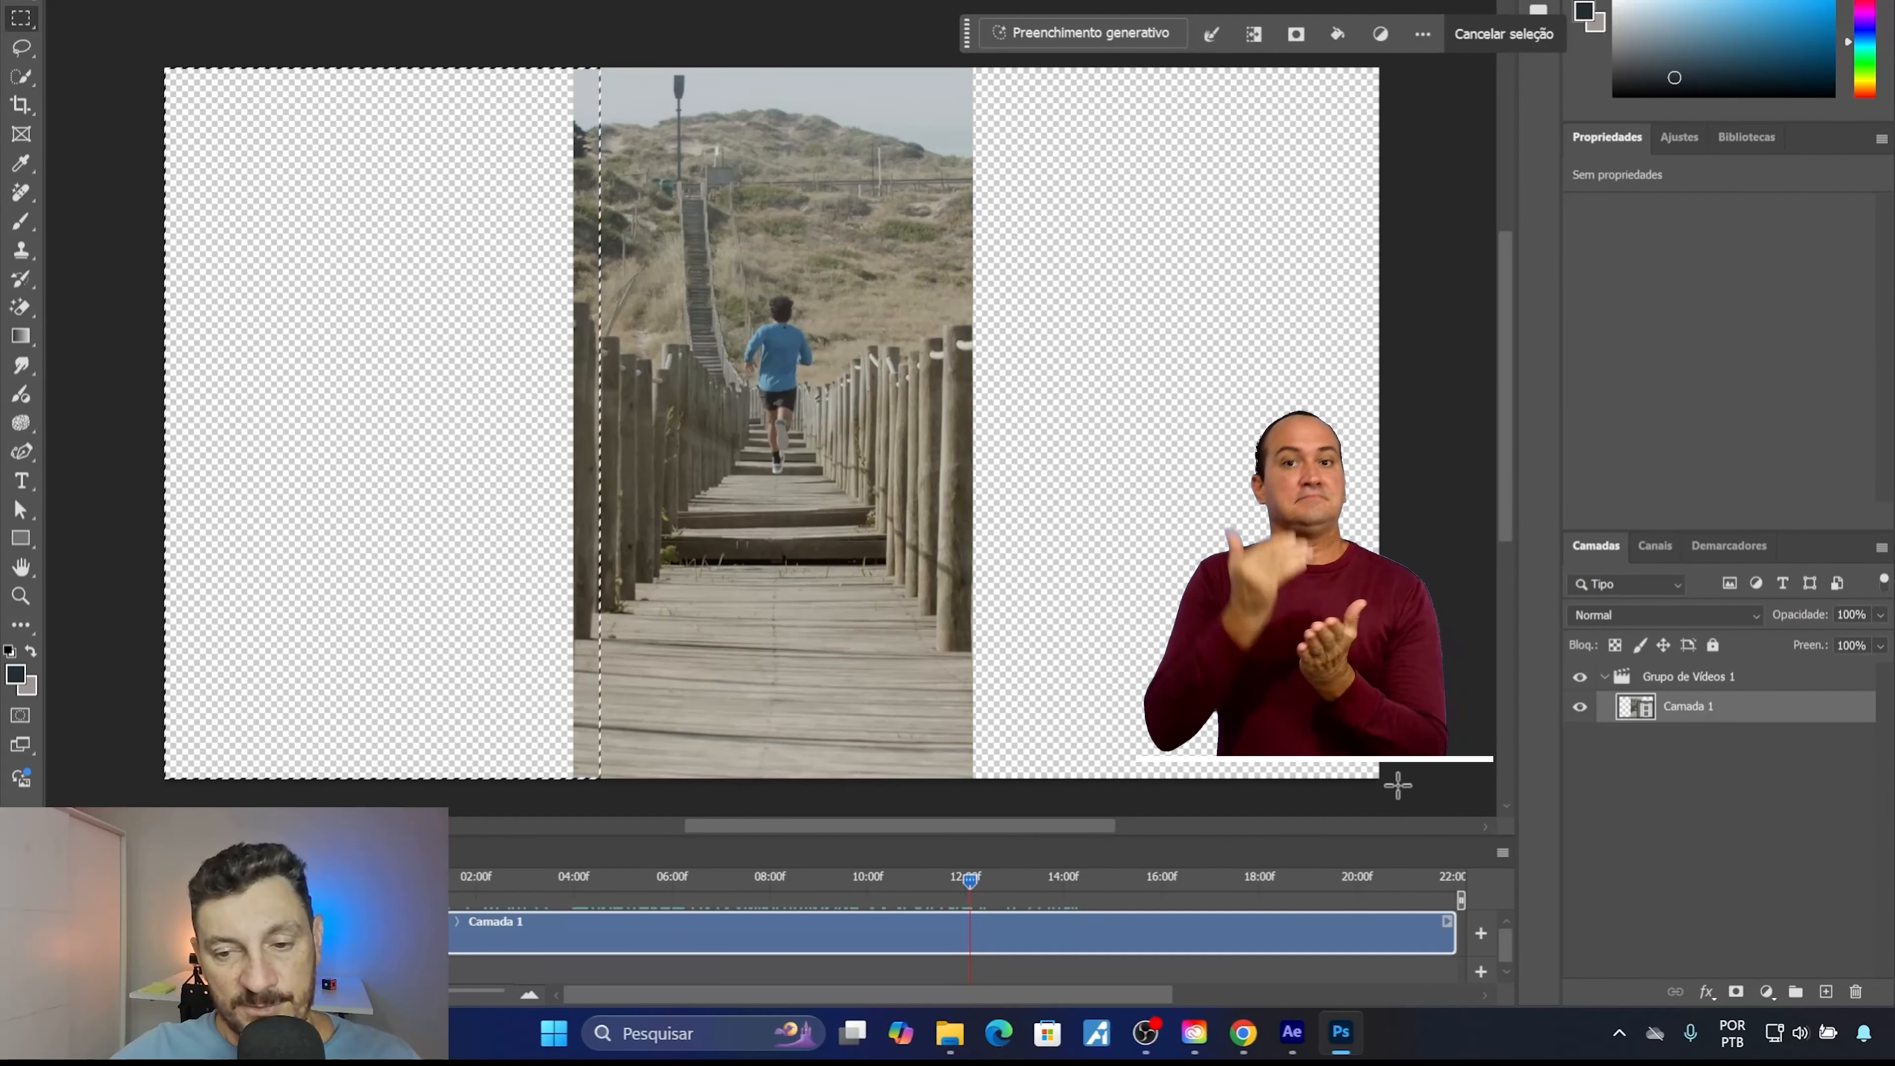
pyautogui.moveTo(1396, 791); pyautogui.dragTo(951, 45)
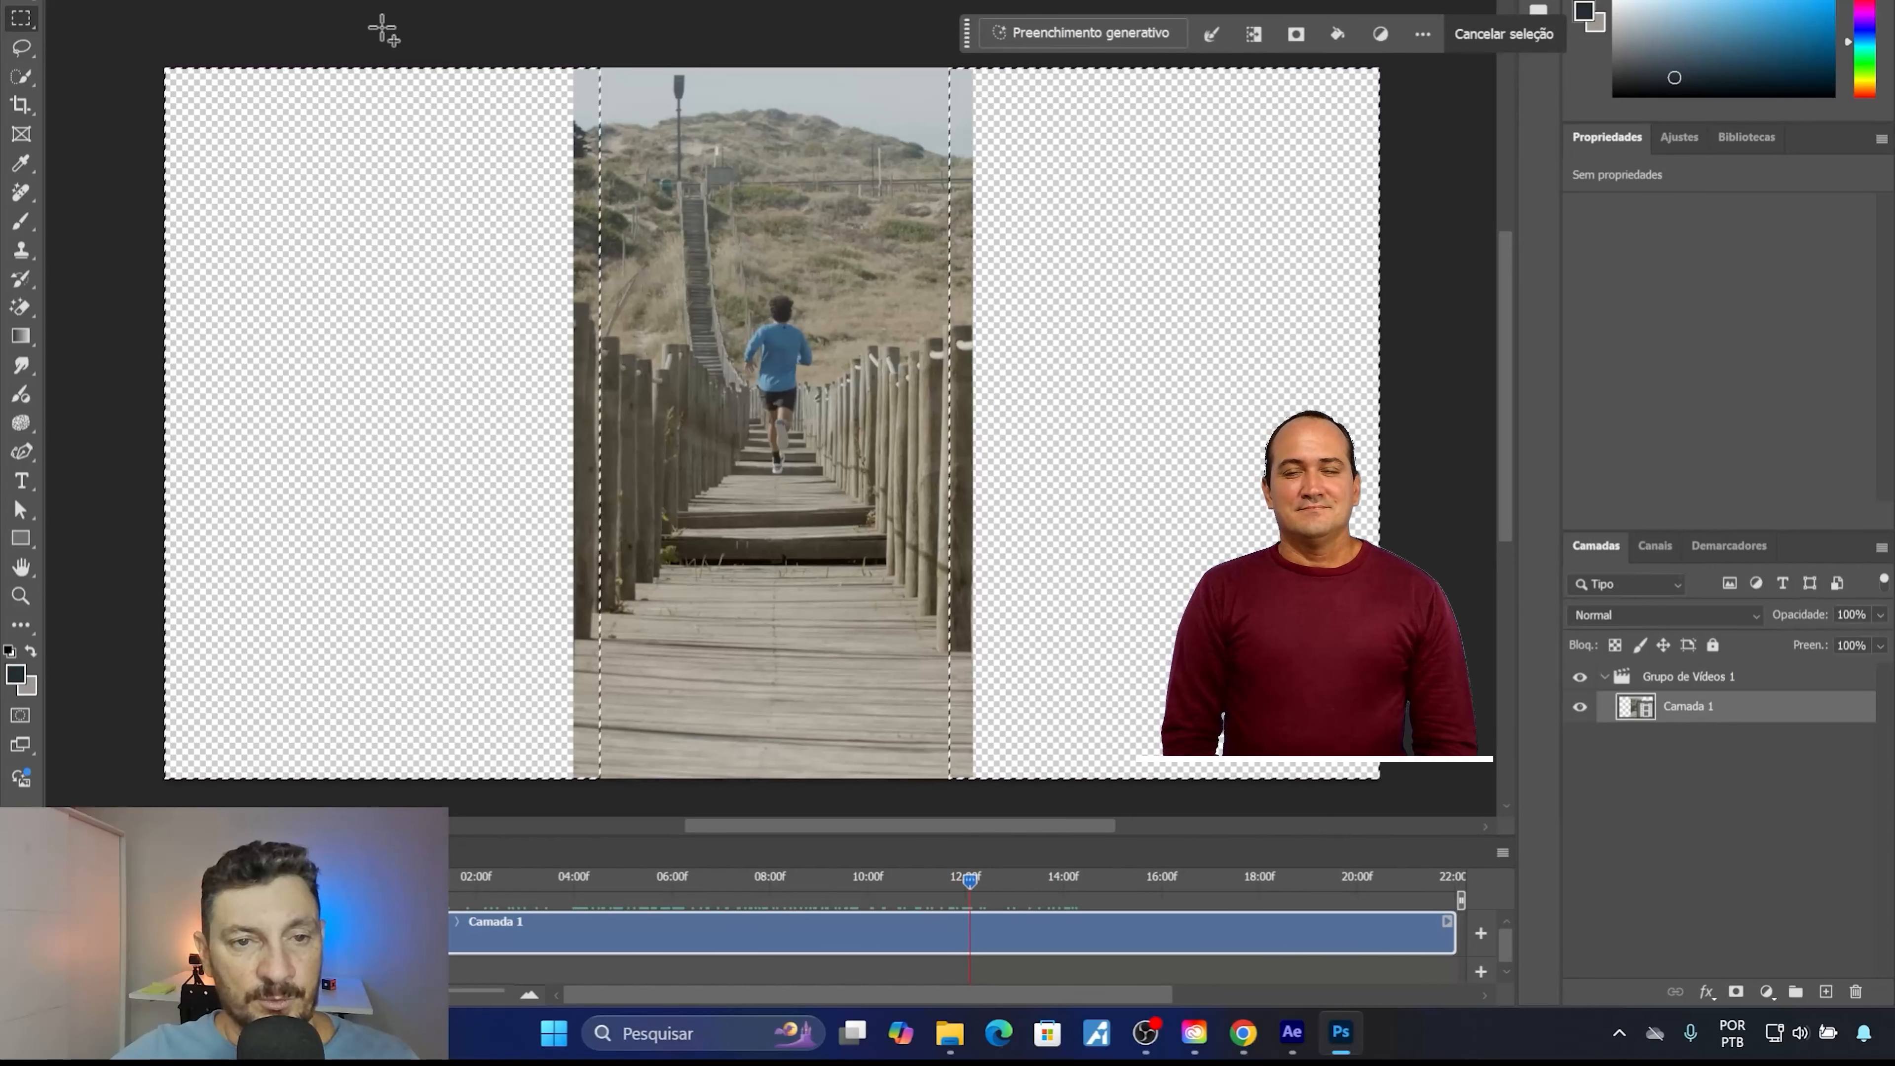
pyautogui.moveTo(394, 24); pyautogui.dragTo(1017, 223)
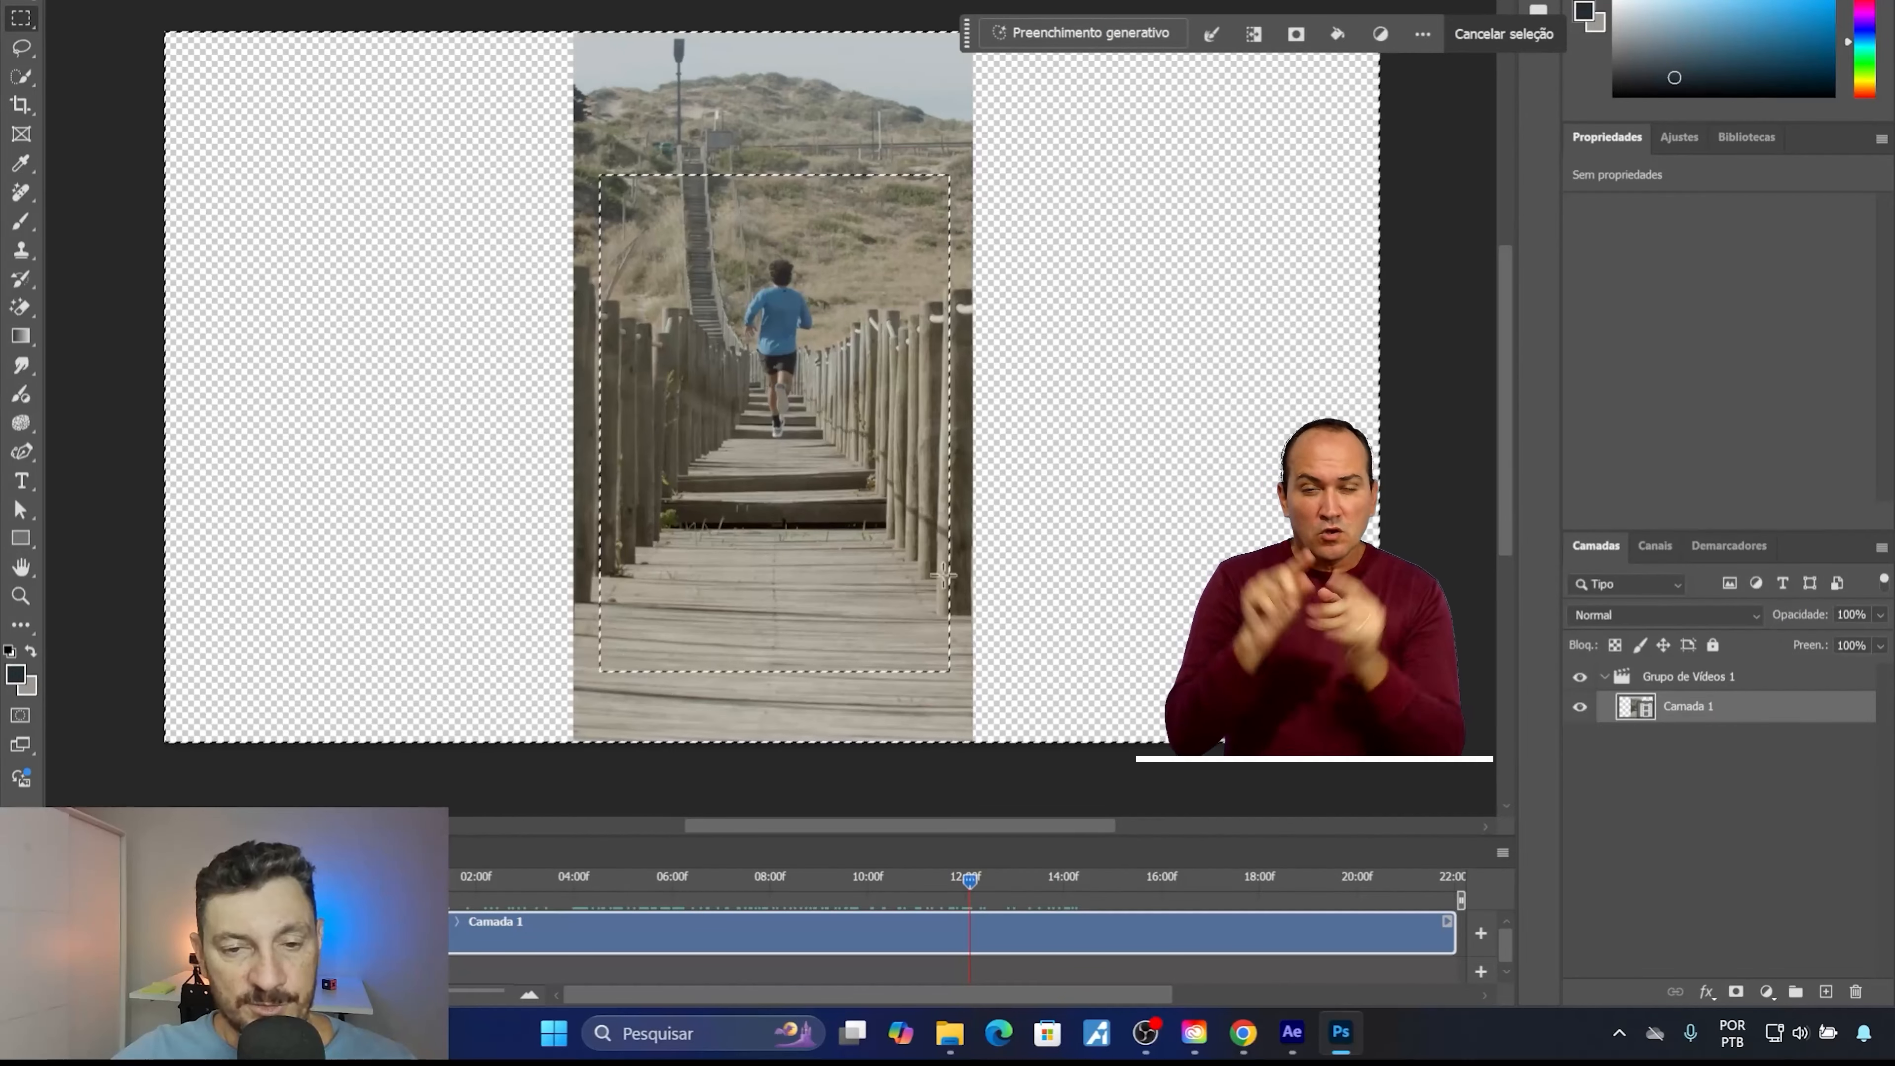
# Fill the selection with Generative Fill using the prompt "cenario com arquitetura futurista moderna".
pyautogui.click(1016, 35)
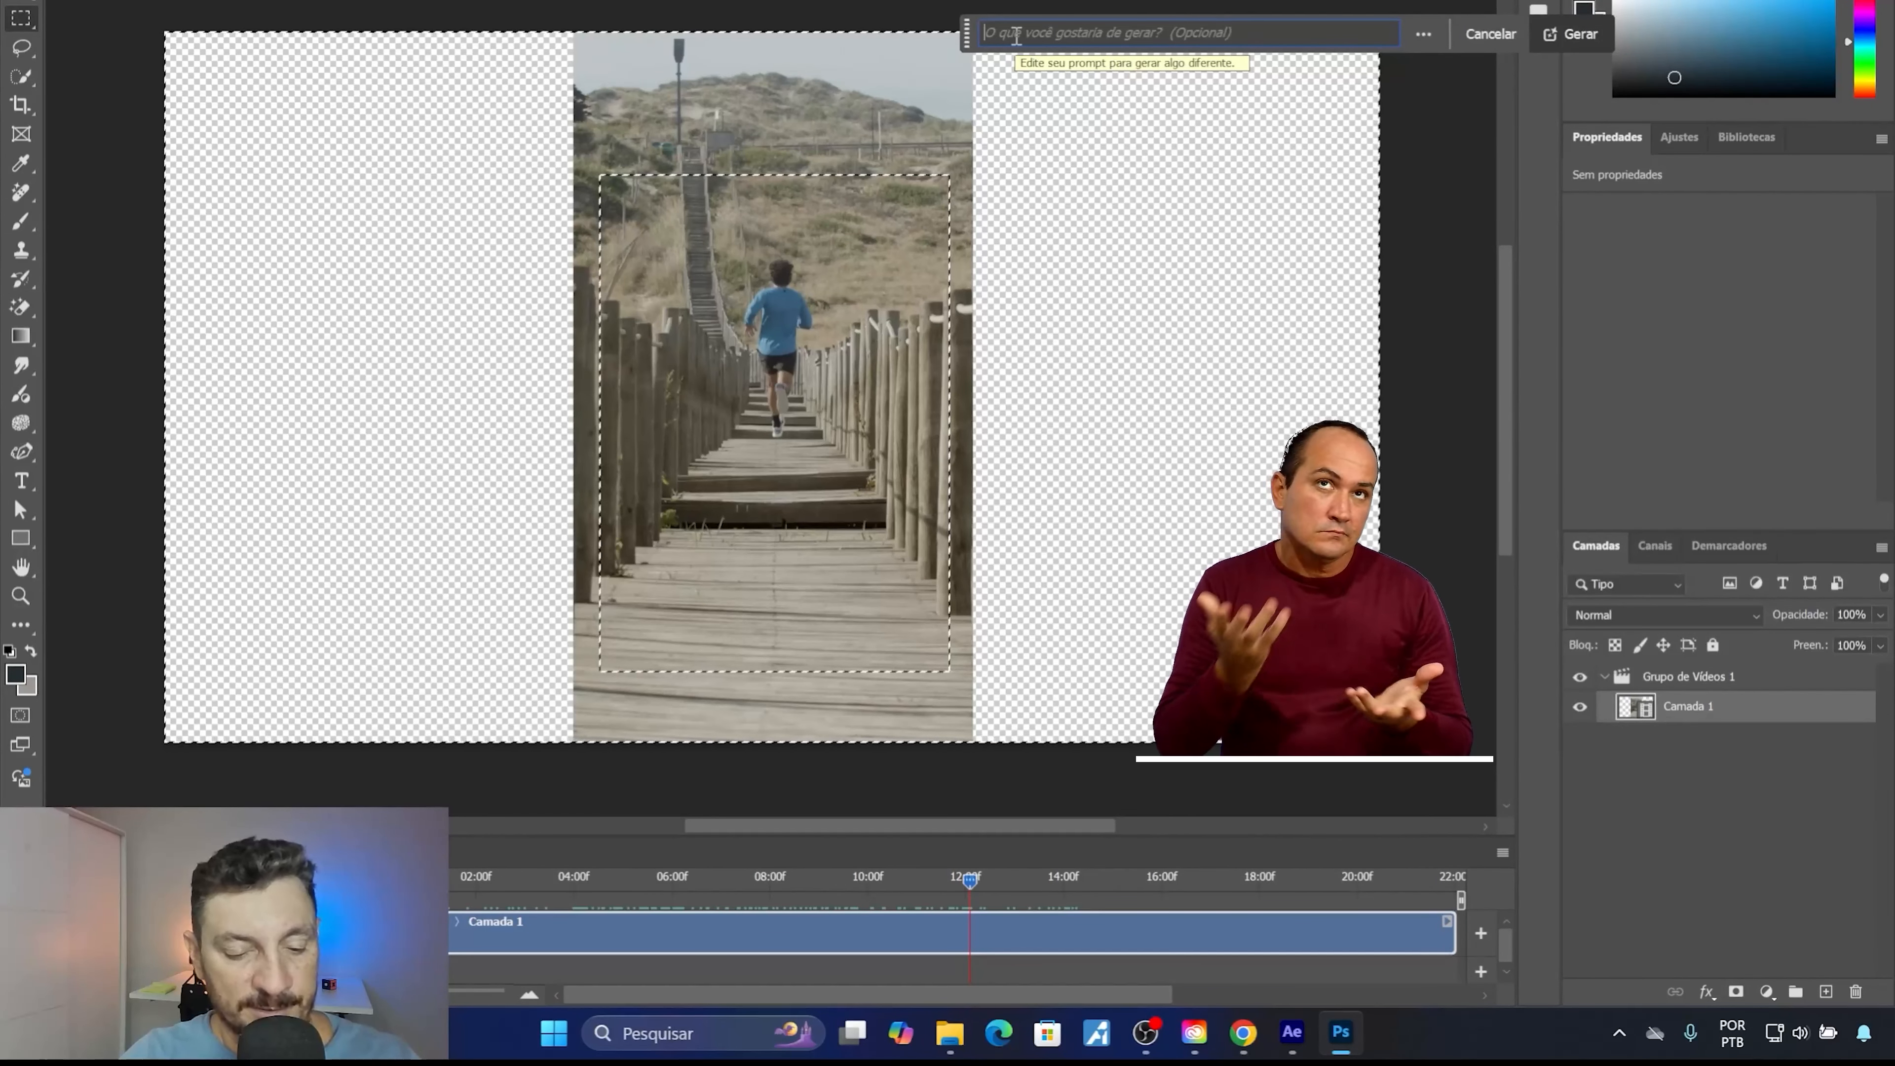
pyautogui.write('ce')
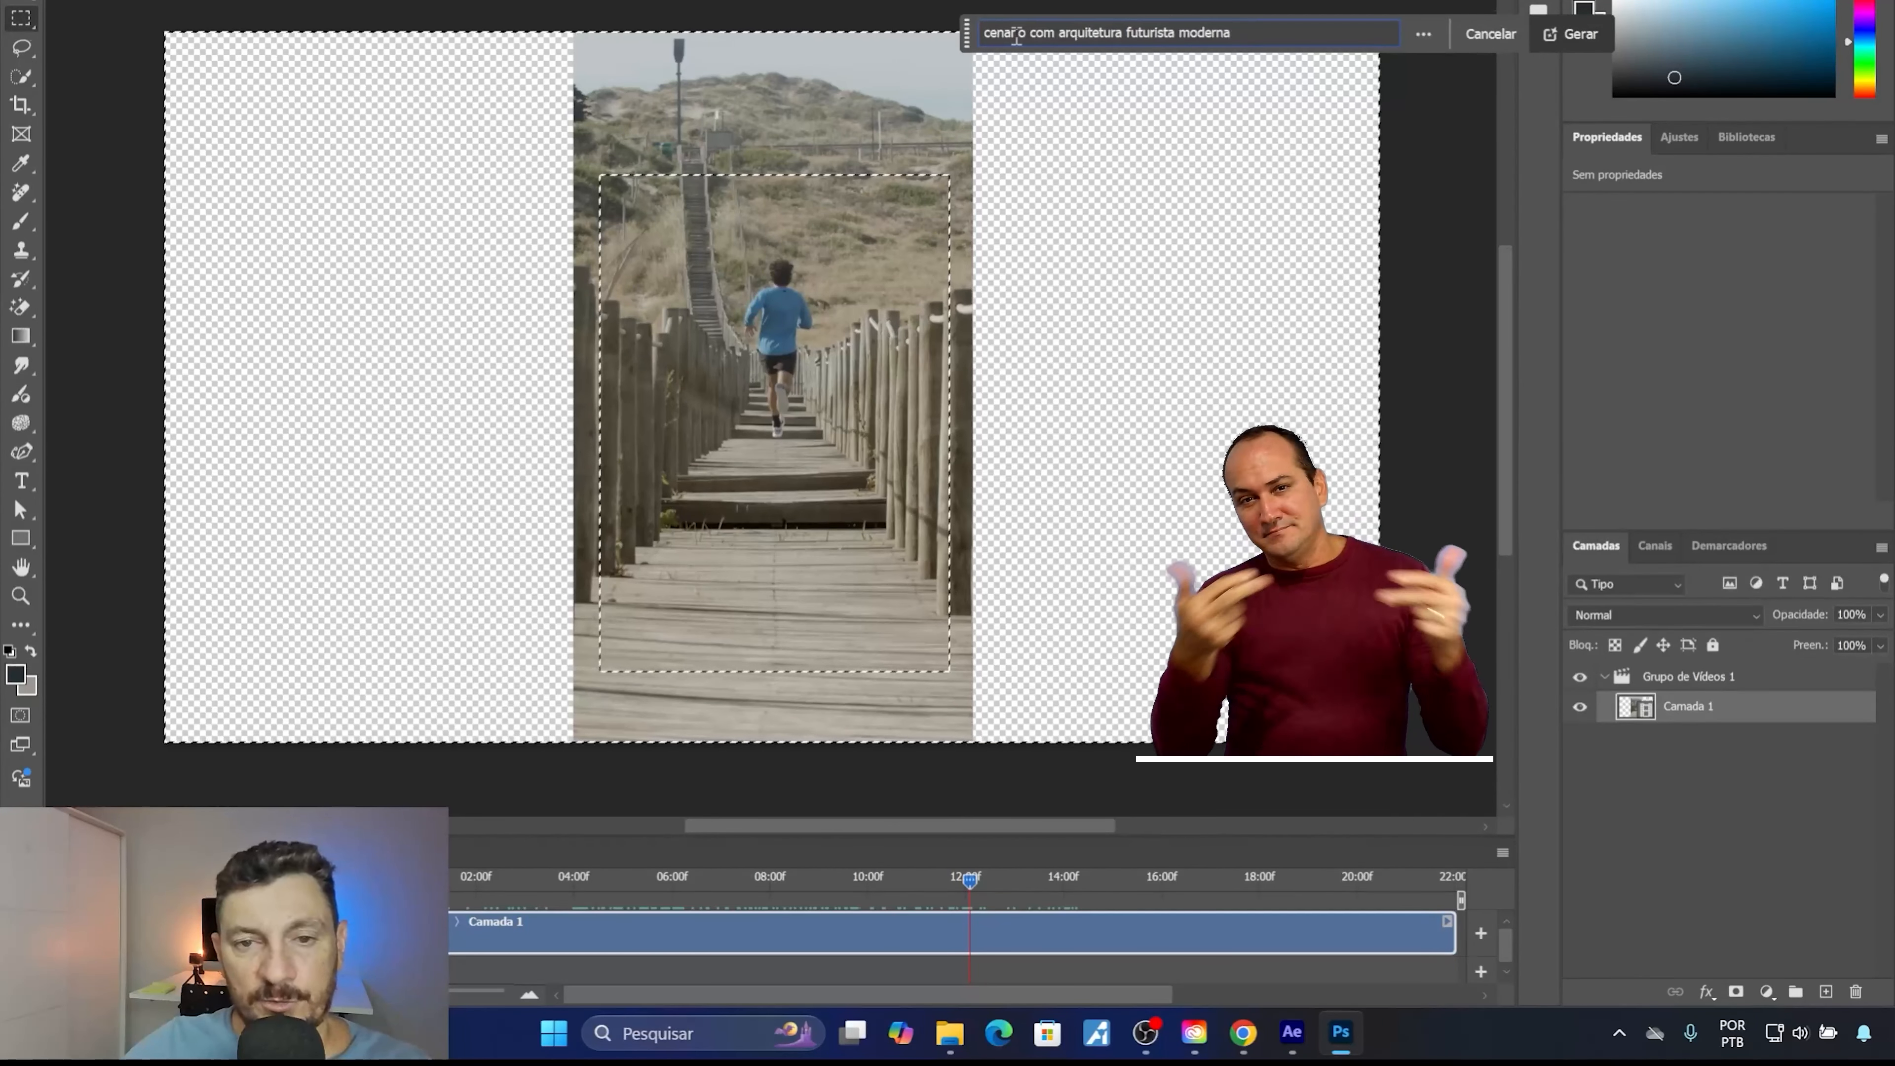
pyautogui.click(1578, 36)
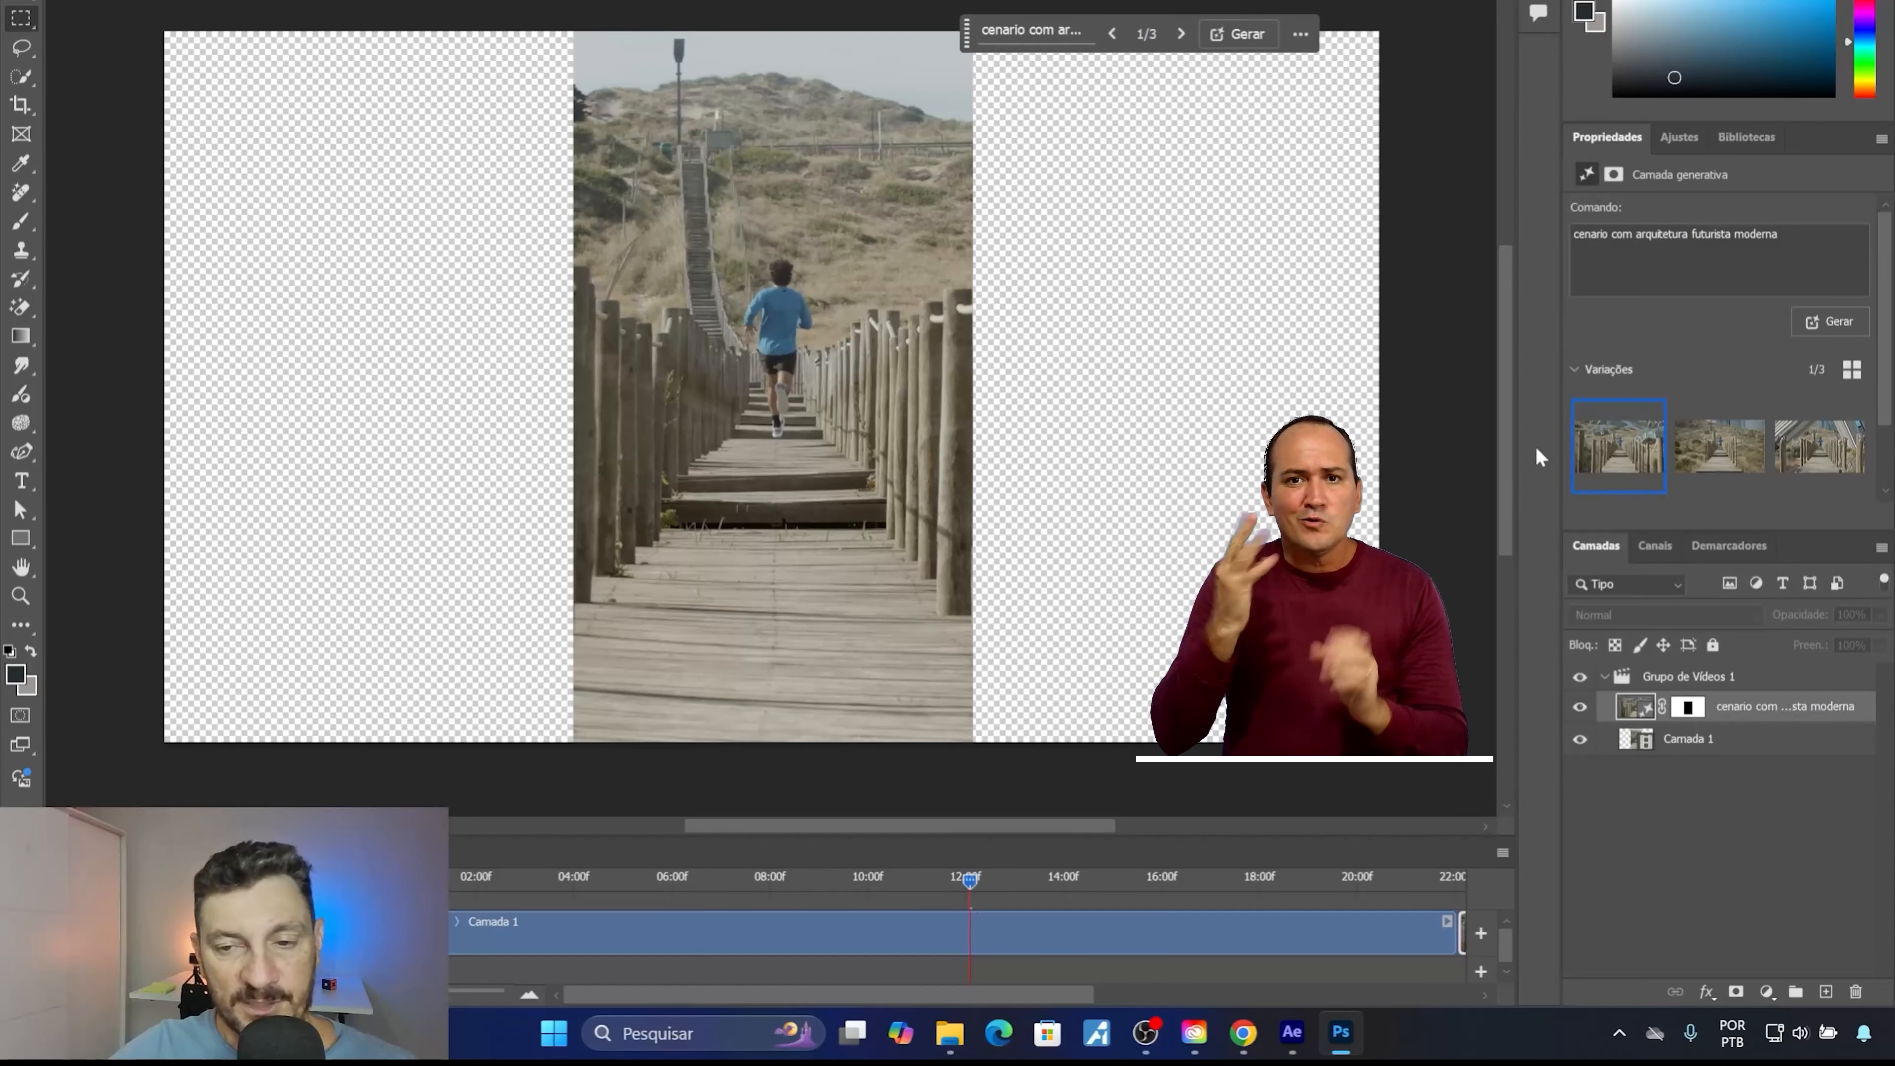
# Enlarge the timeline area and bring the generated clip at the end of the video track into view.
pyautogui.moveTo(1508, 449); pyautogui.dragTo(1466, 453)
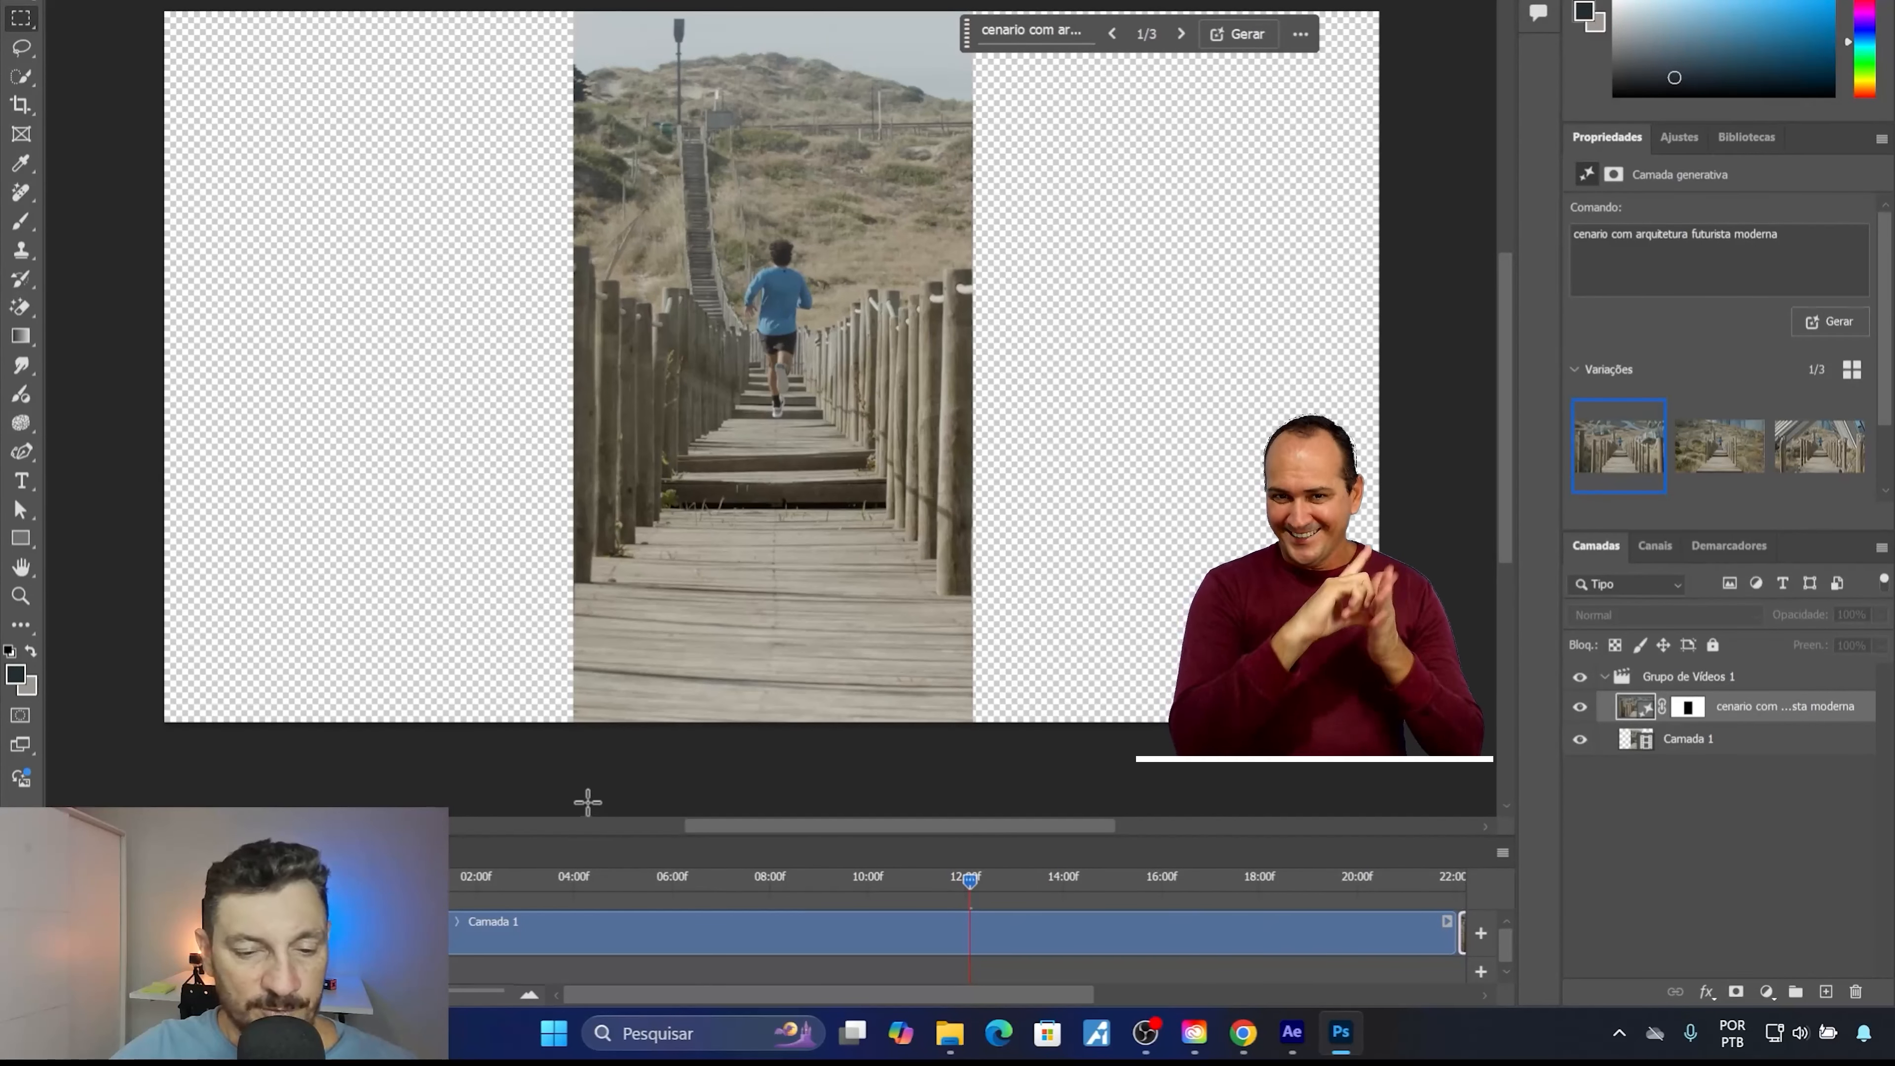
pyautogui.click(572, 828)
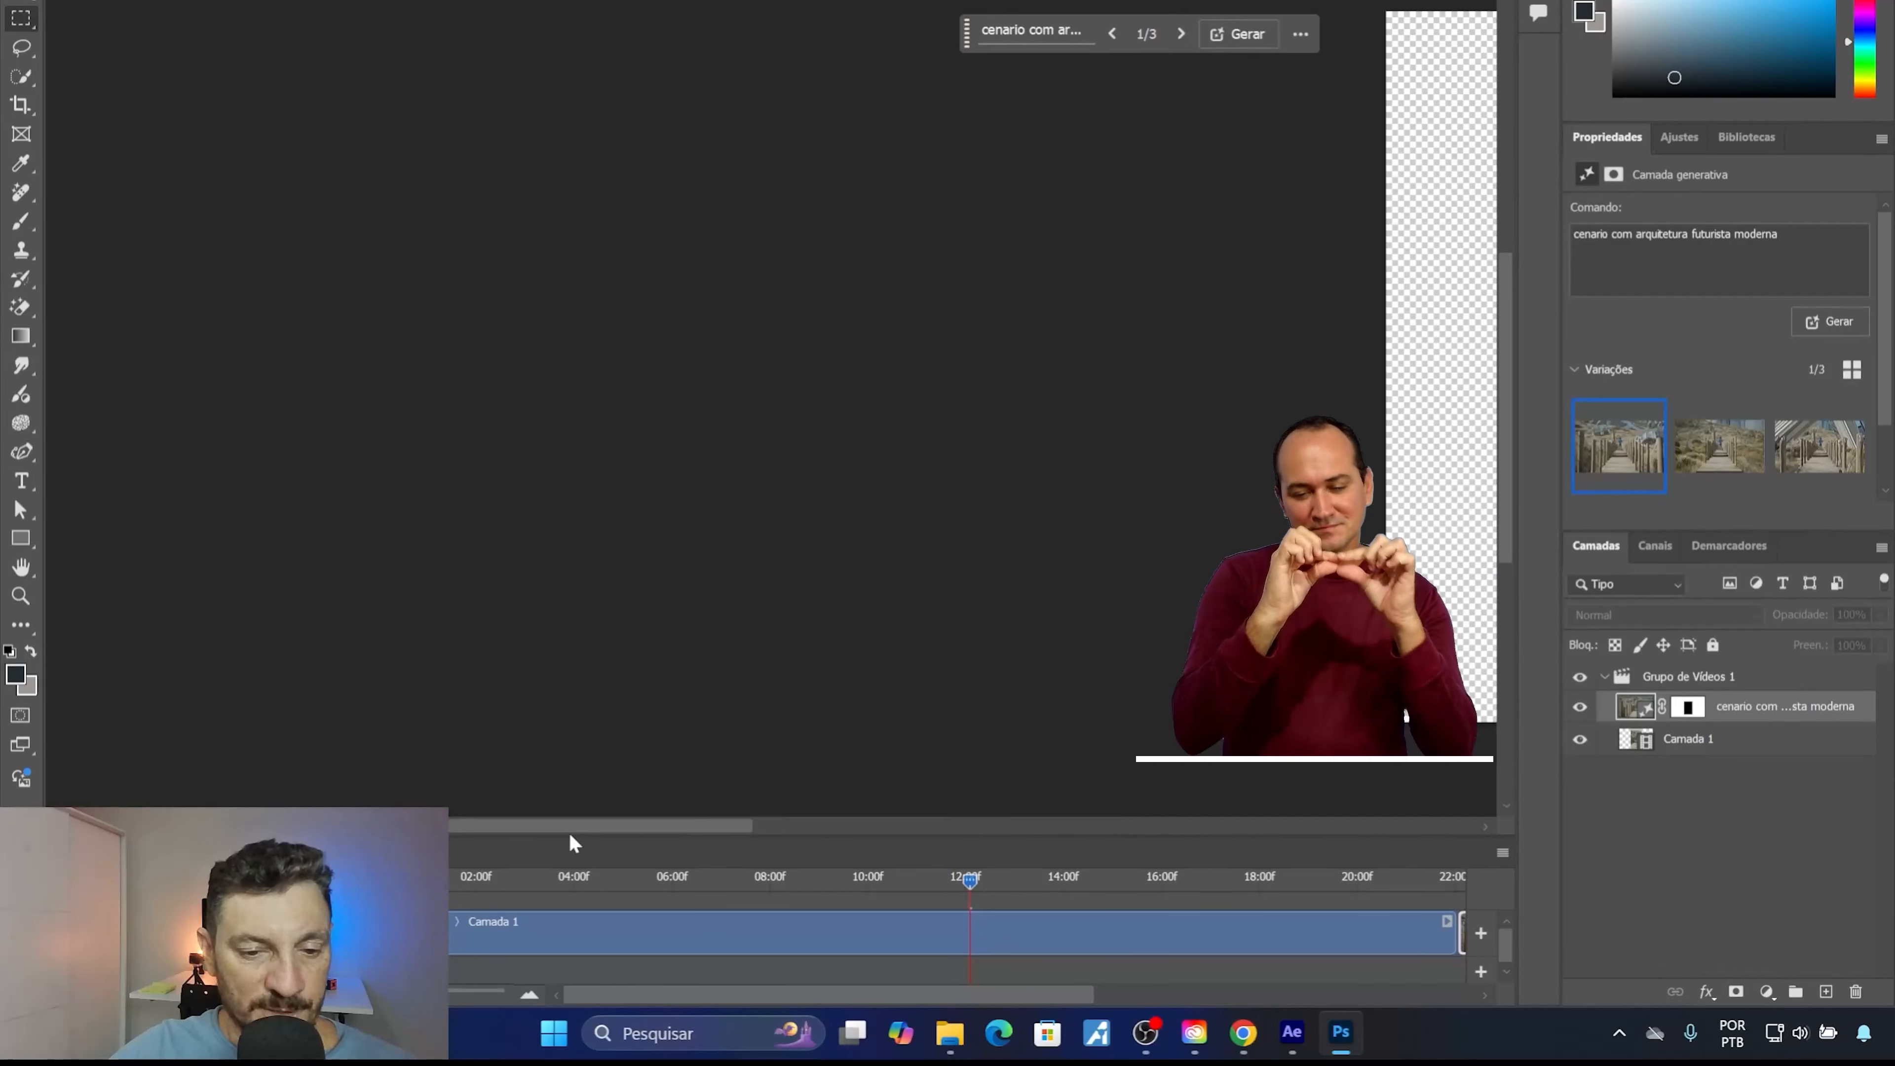
pyautogui.moveTo(604, 825); pyautogui.dragTo(961, 837)
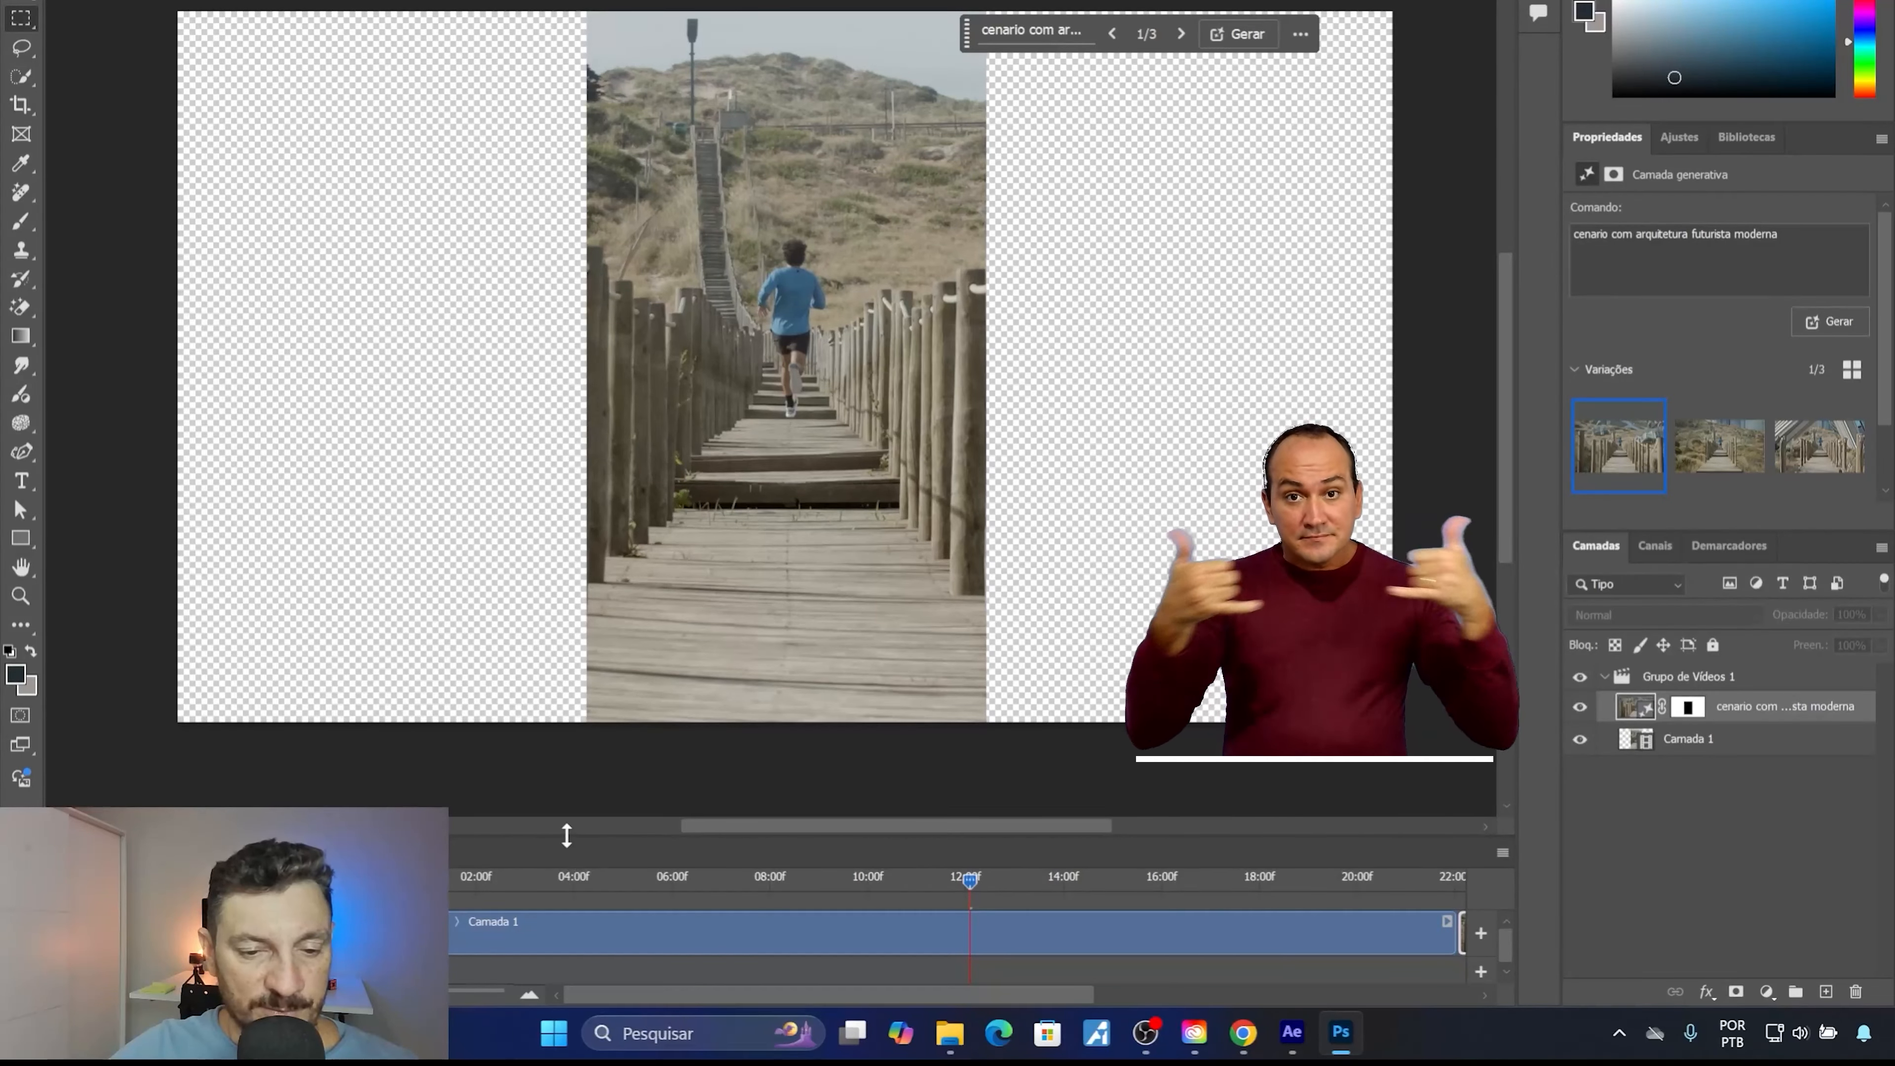
pyautogui.moveTo(566, 835); pyautogui.dragTo(572, 775)
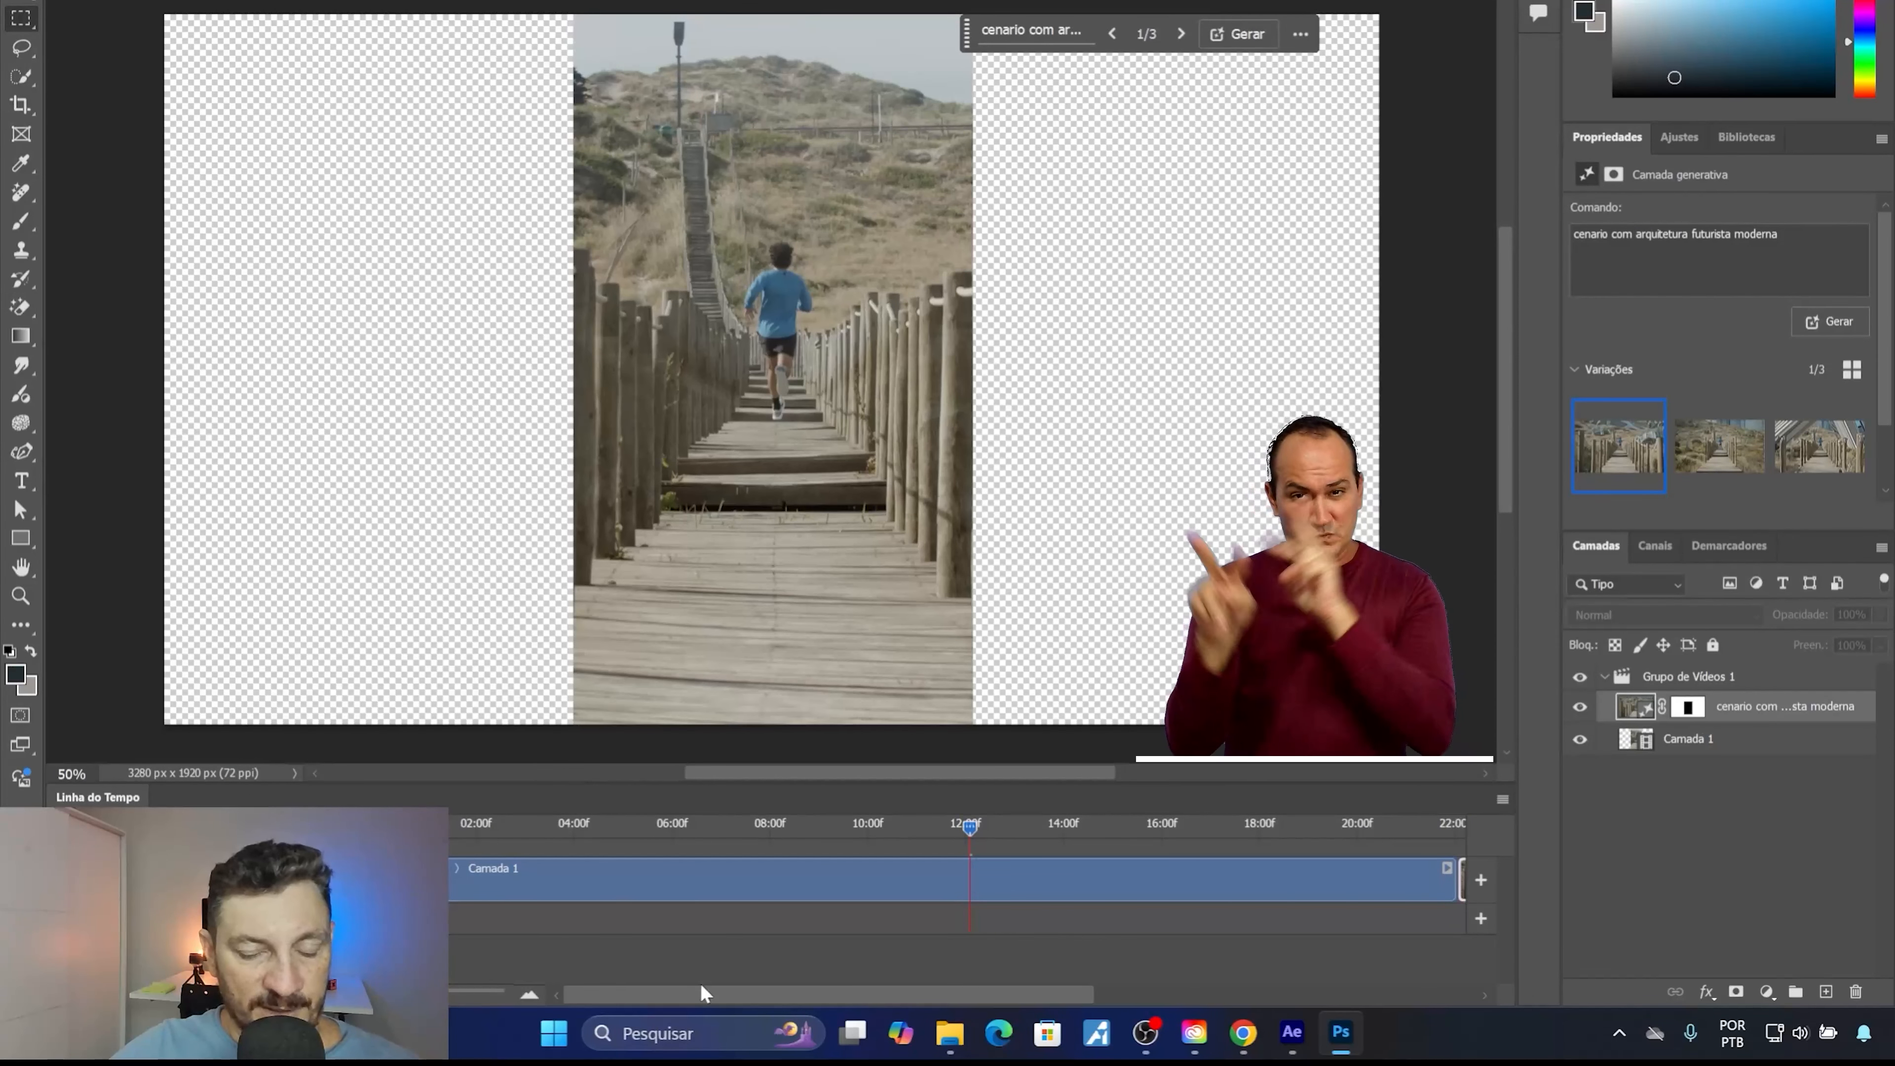
pyautogui.moveTo(712, 995); pyautogui.dragTo(912, 1049)
# Move the generative layer out of Grupo de Vídeos 1 to its own track above it and shift its clip over the playhead.
pyautogui.moveTo(1149, 878)
pyautogui.mouseDown()
pyautogui.moveTo(1131, 903)
pyautogui.moveTo(1132, 847)
pyautogui.mouseUp()
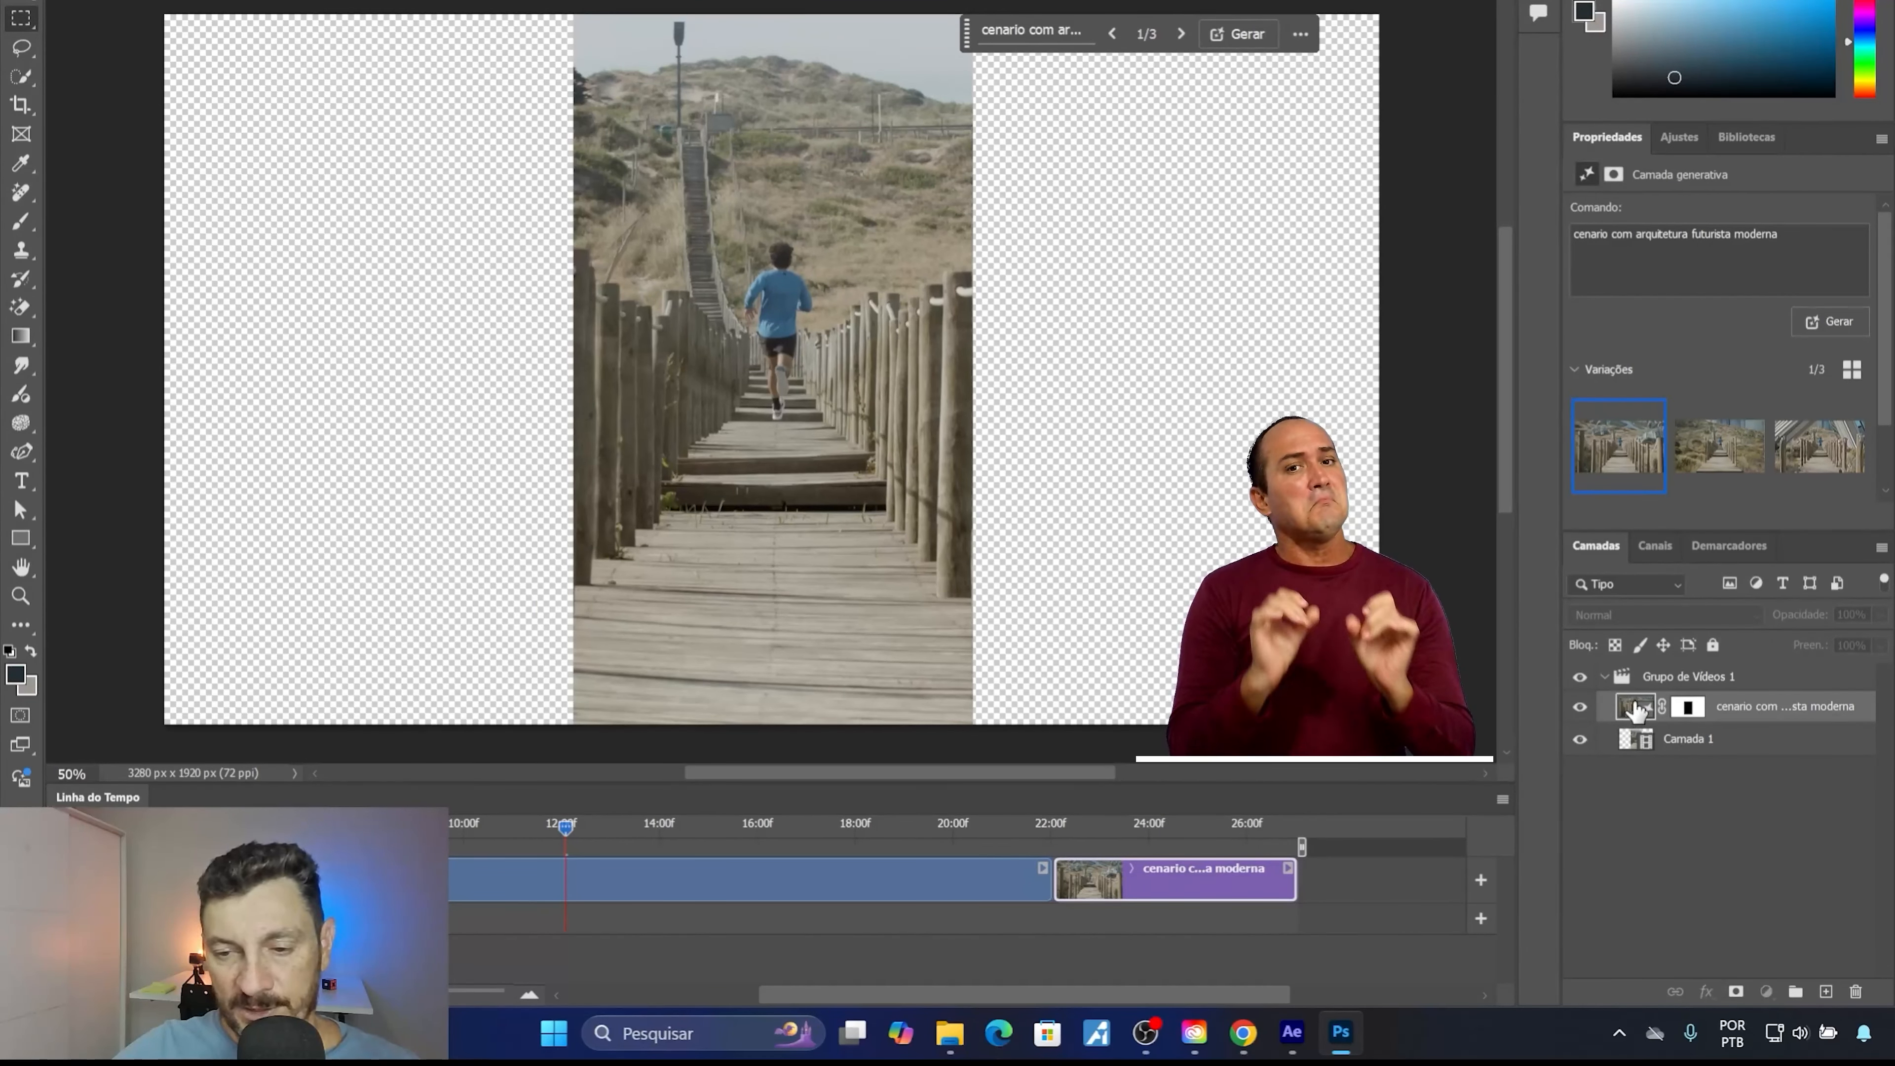
pyautogui.moveTo(1623, 661); pyautogui.dragTo(1623, 666)
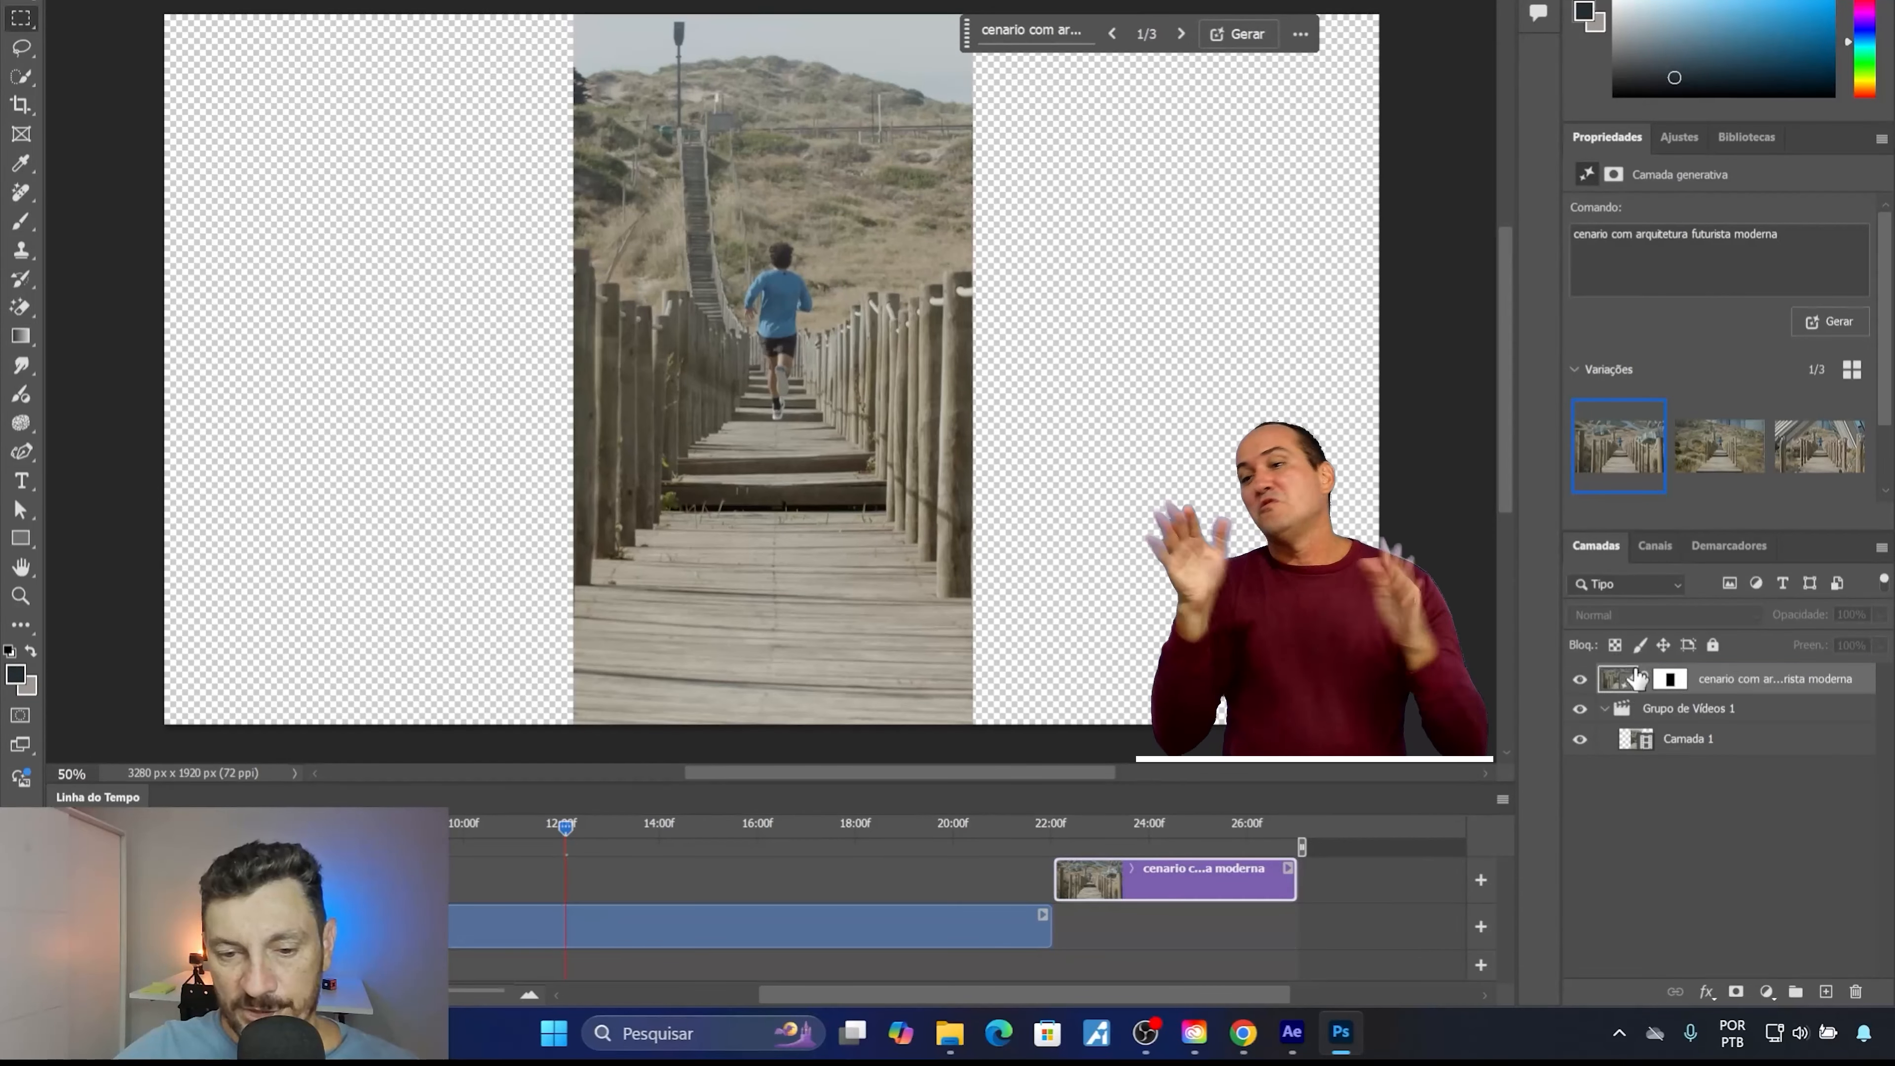
pyautogui.moveTo(1152, 871); pyautogui.dragTo(606, 867)
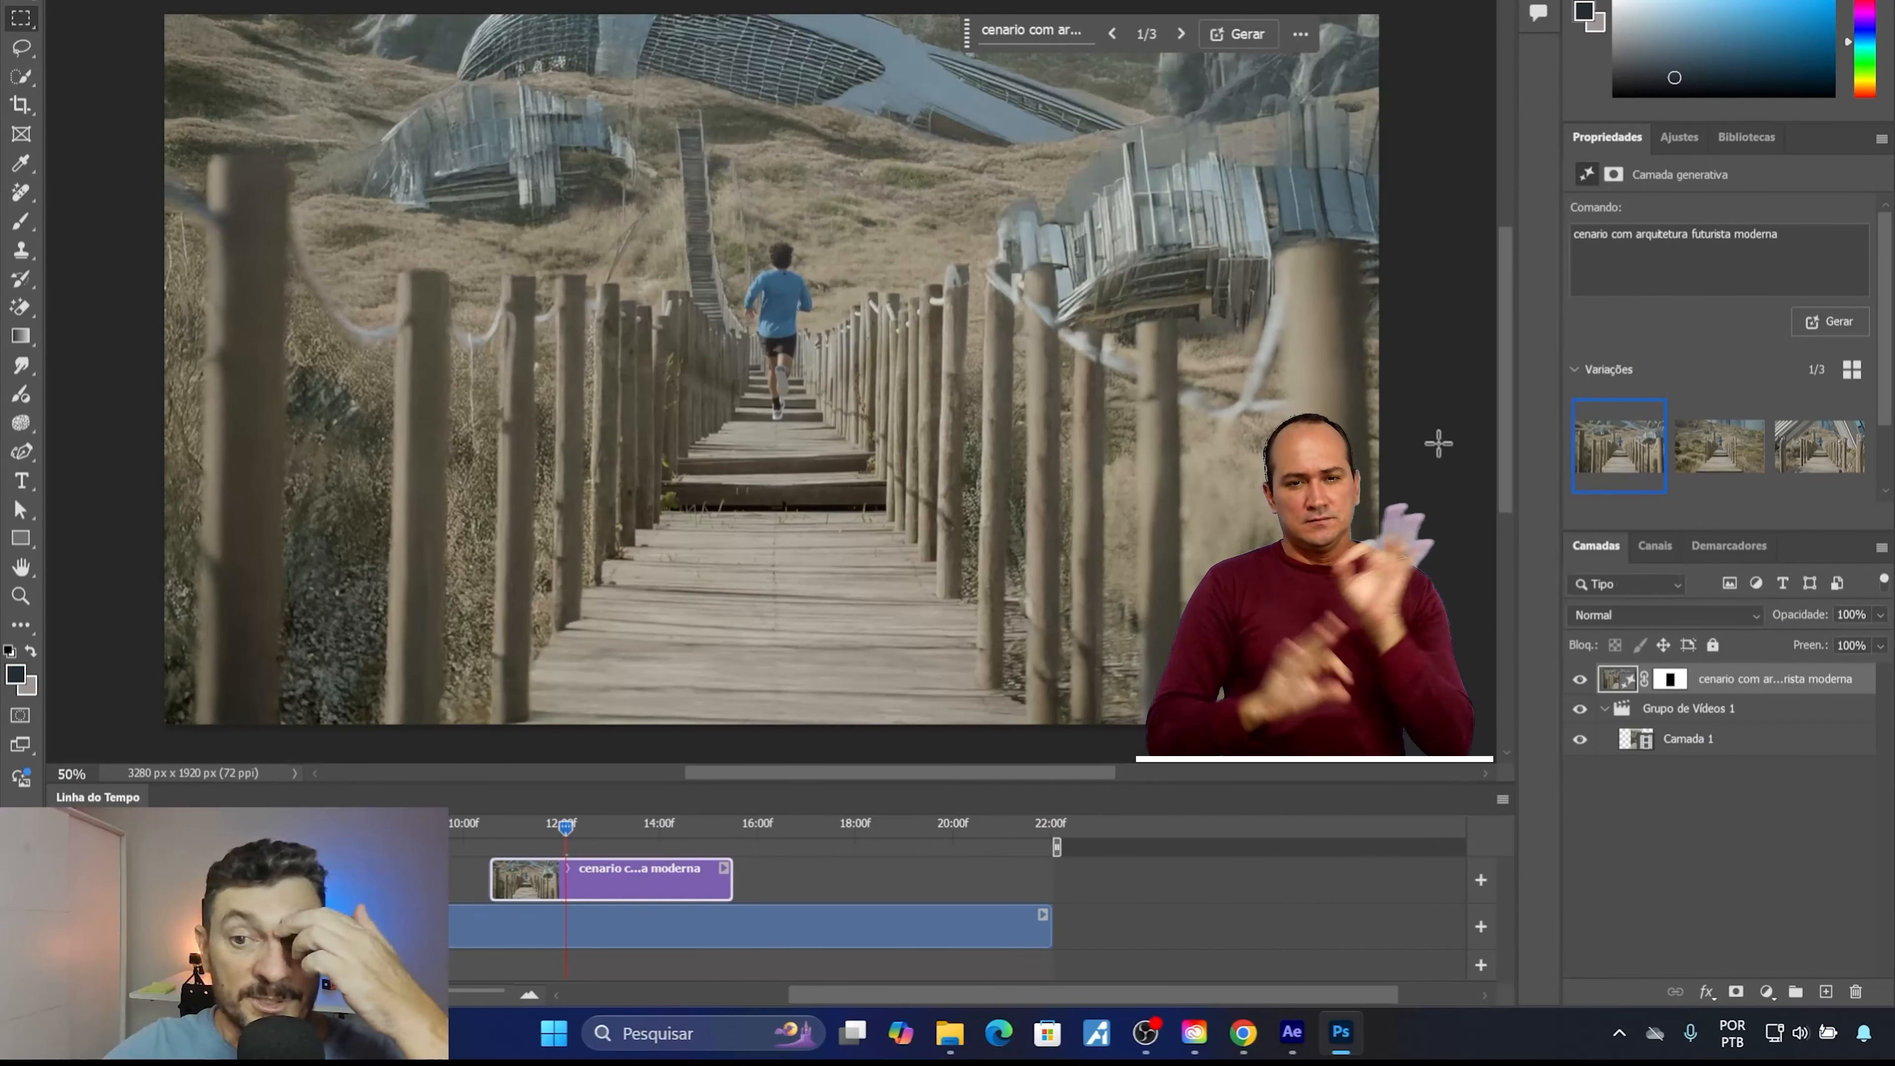
# Preview the second and third generated variations, and delete the third and first ones.
pyautogui.moveTo(1505, 378); pyautogui.dragTo(1501, 372)
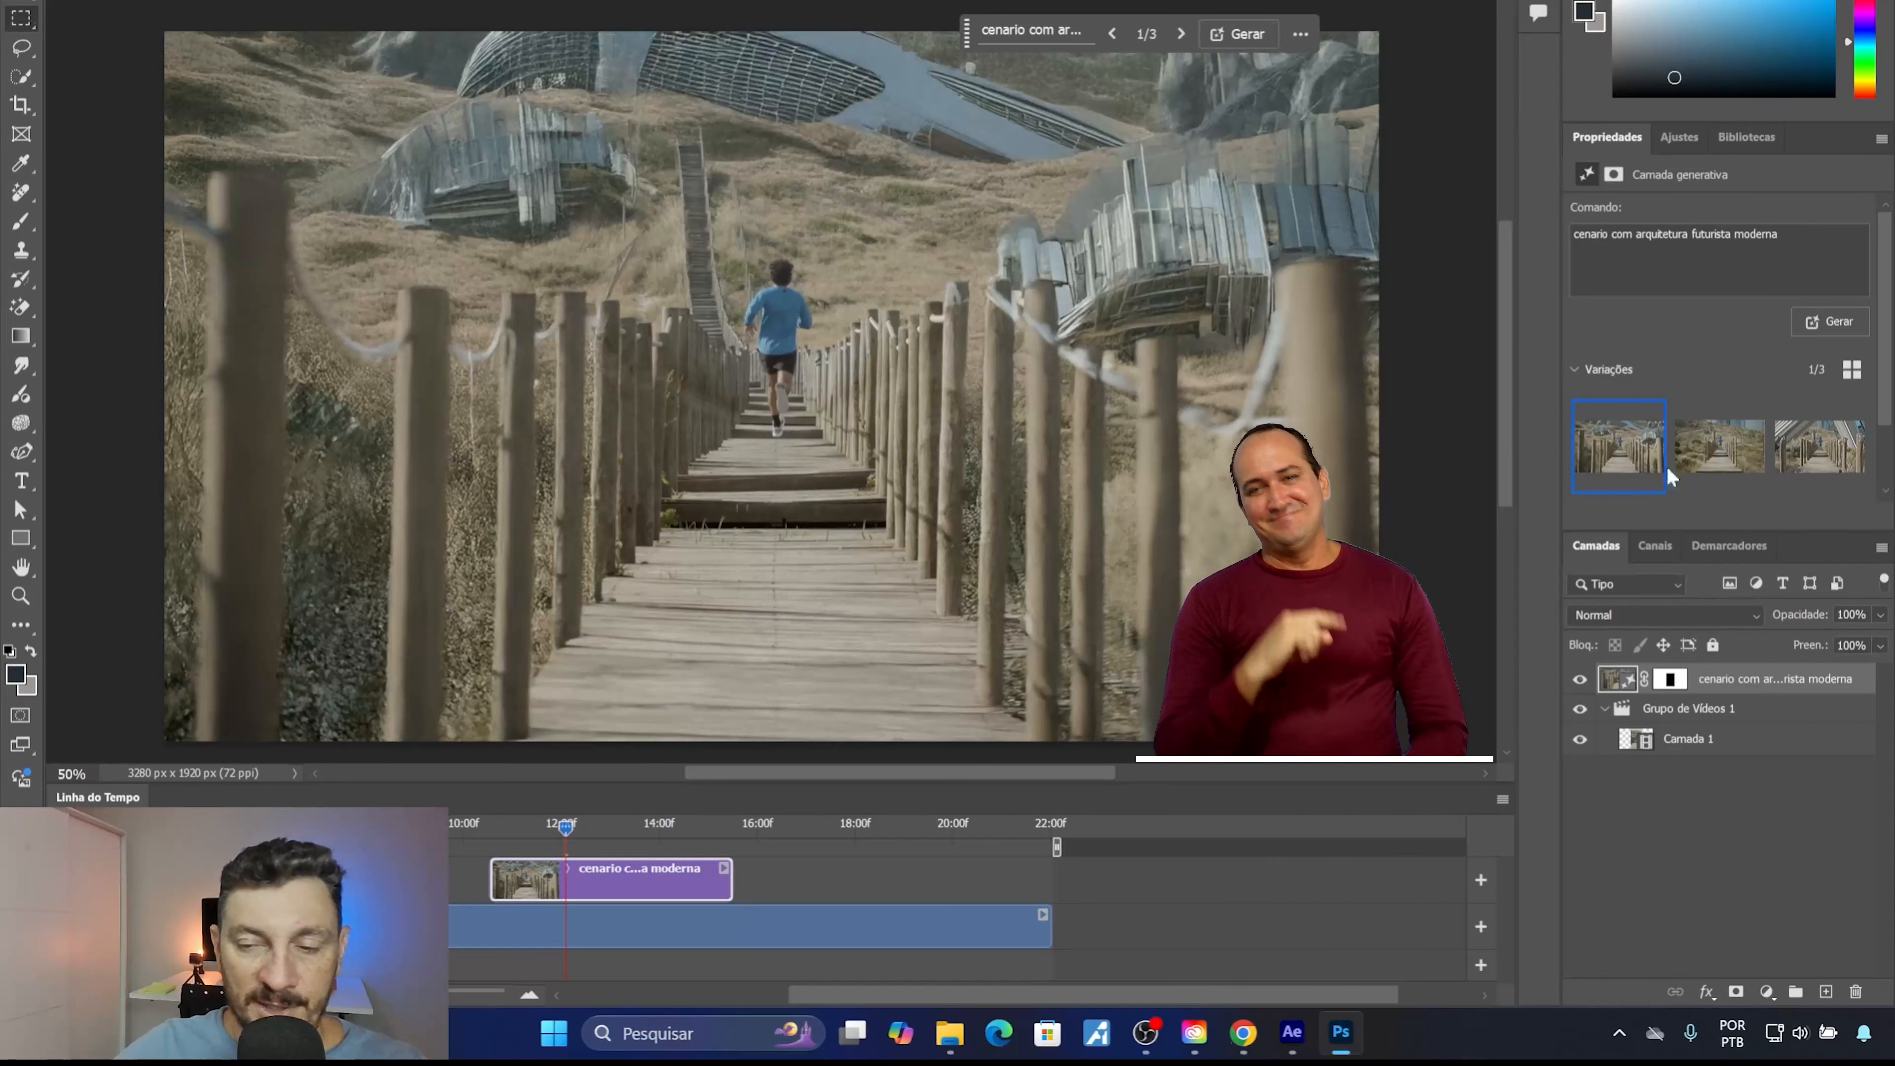
pyautogui.click(1704, 465)
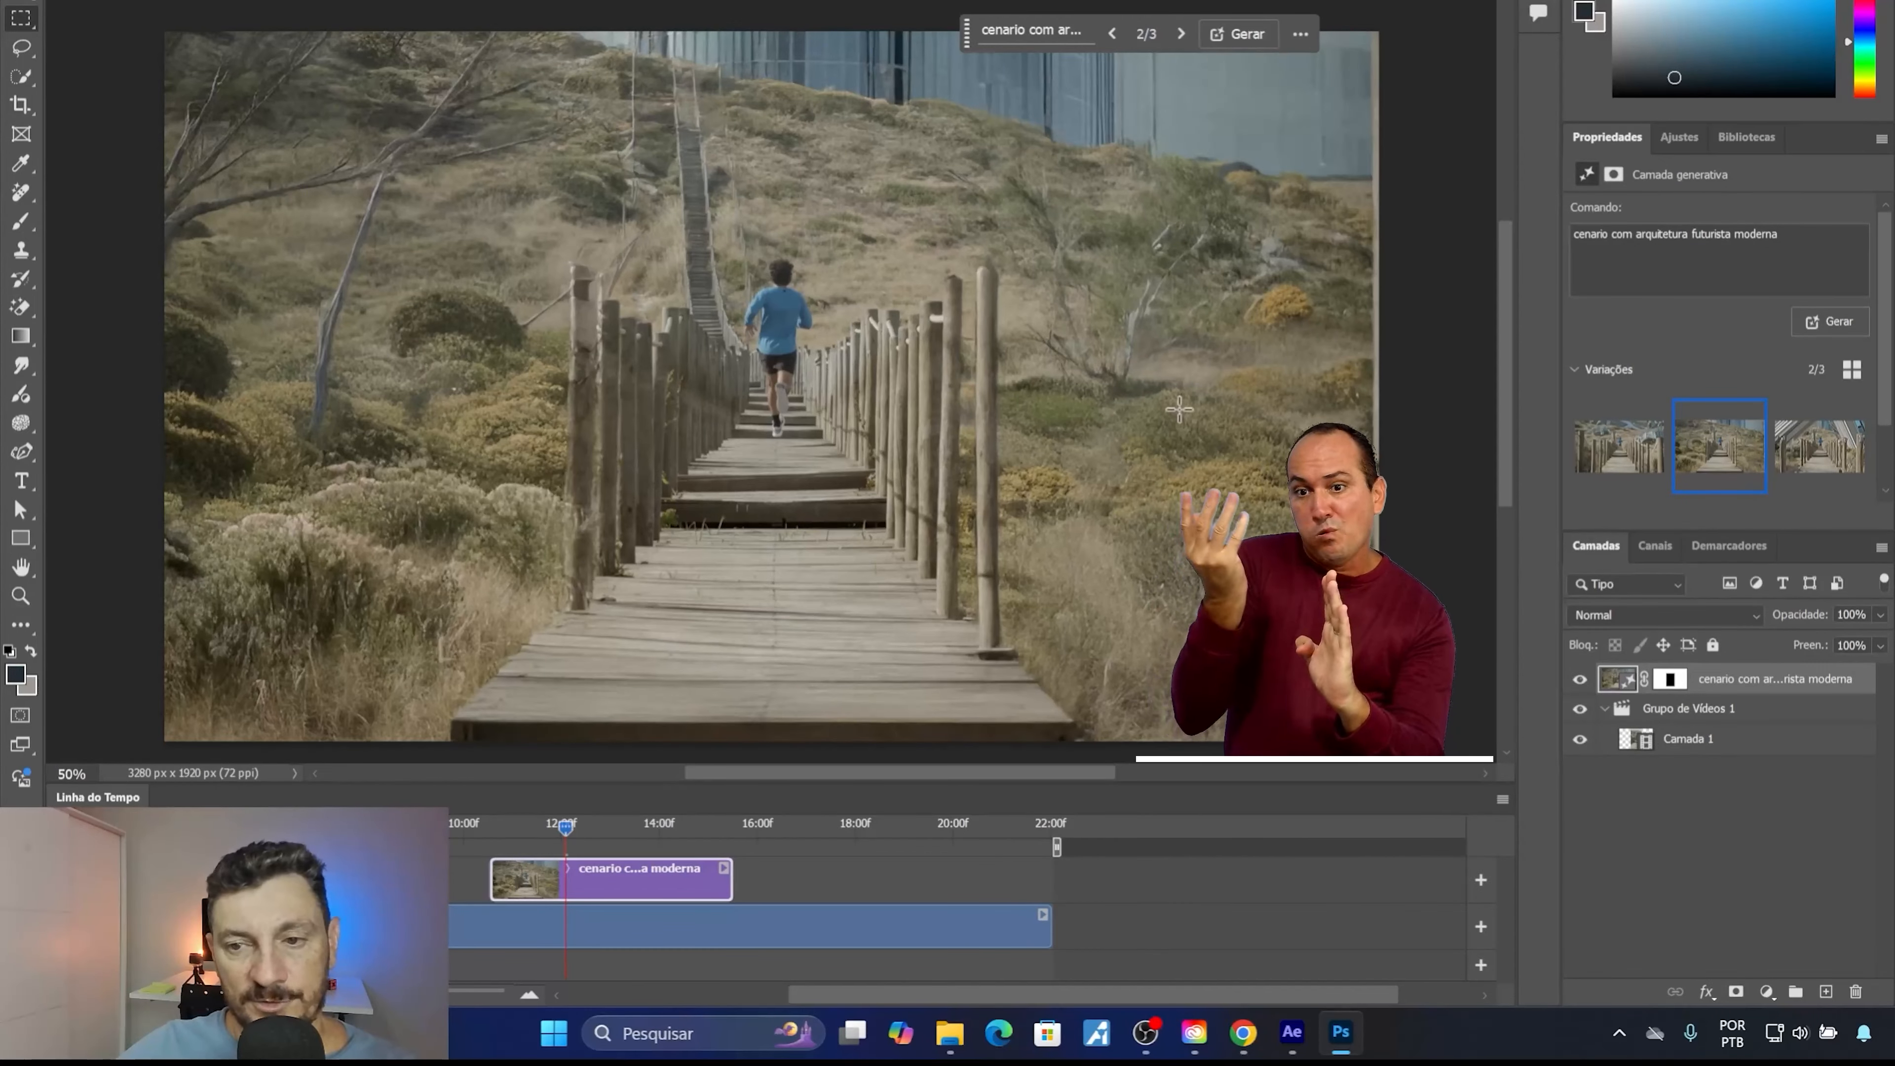
pyautogui.click(1815, 472)
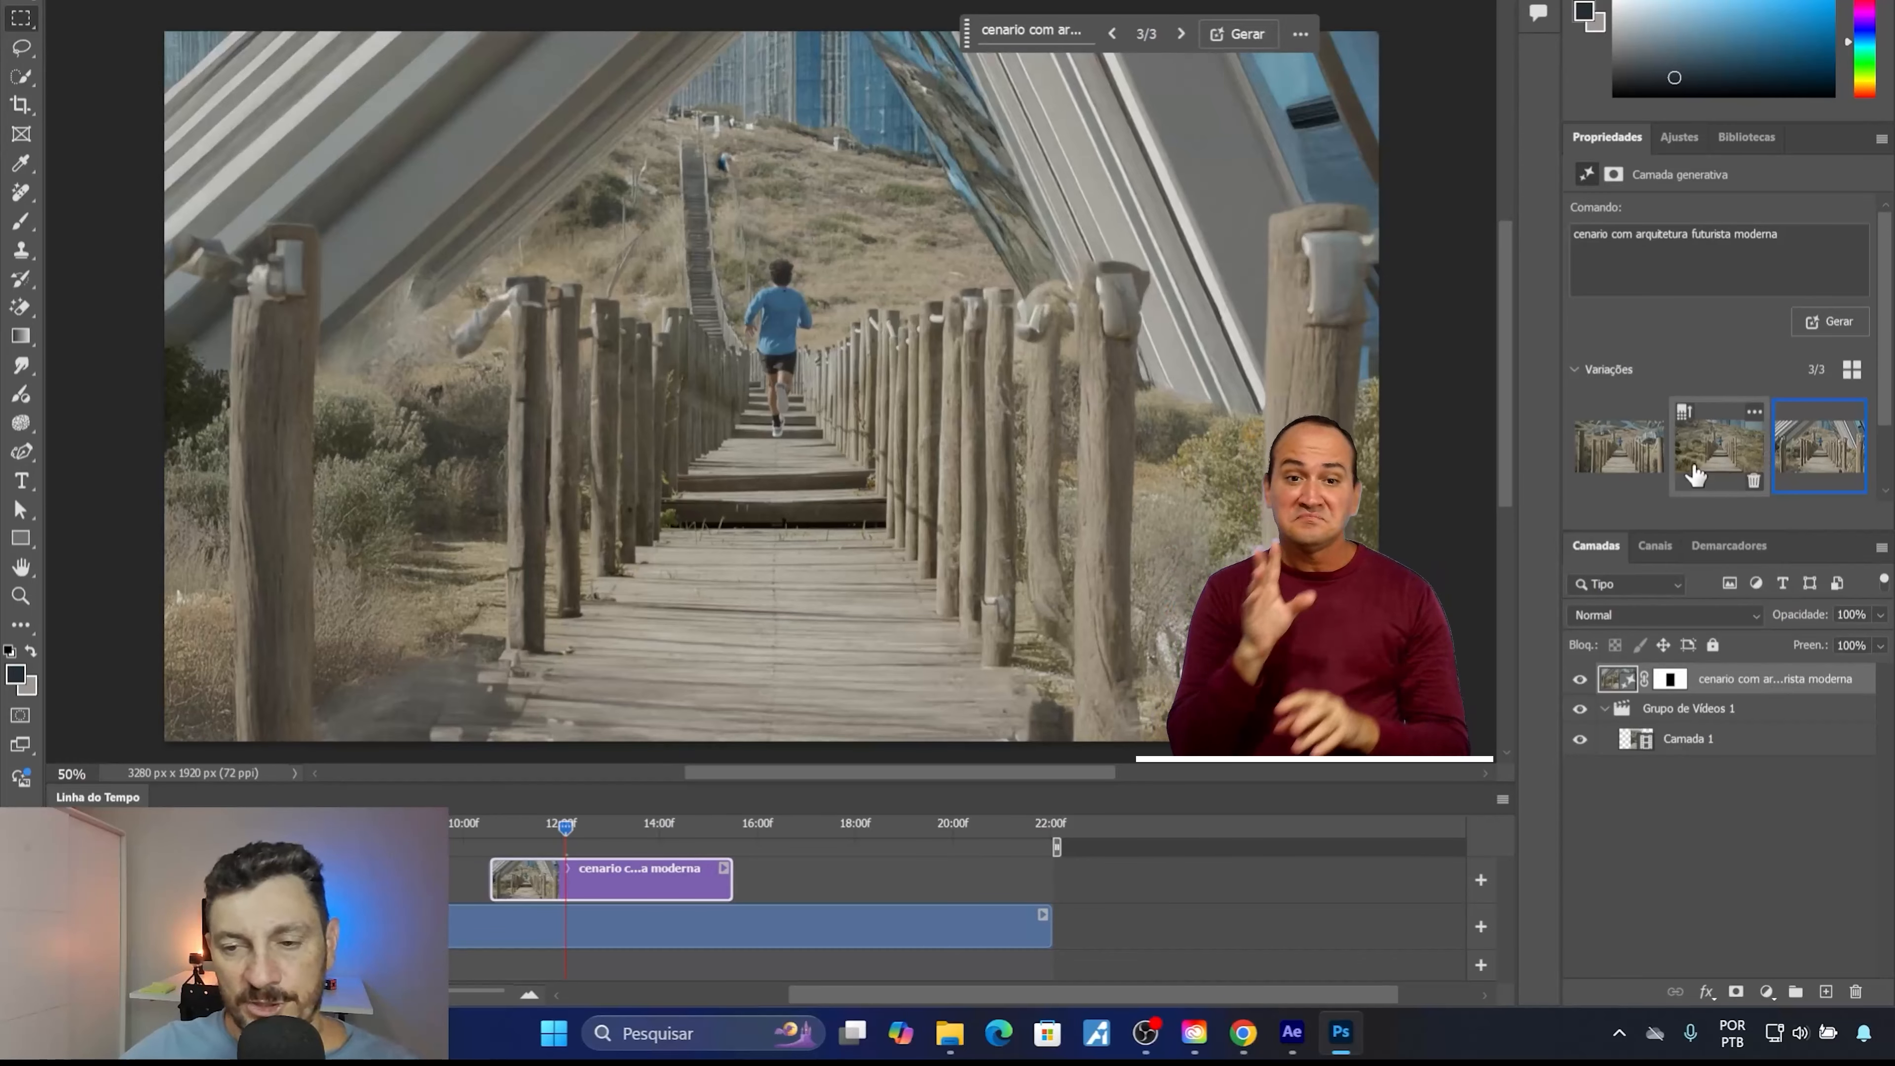
pyautogui.click(1852, 484)
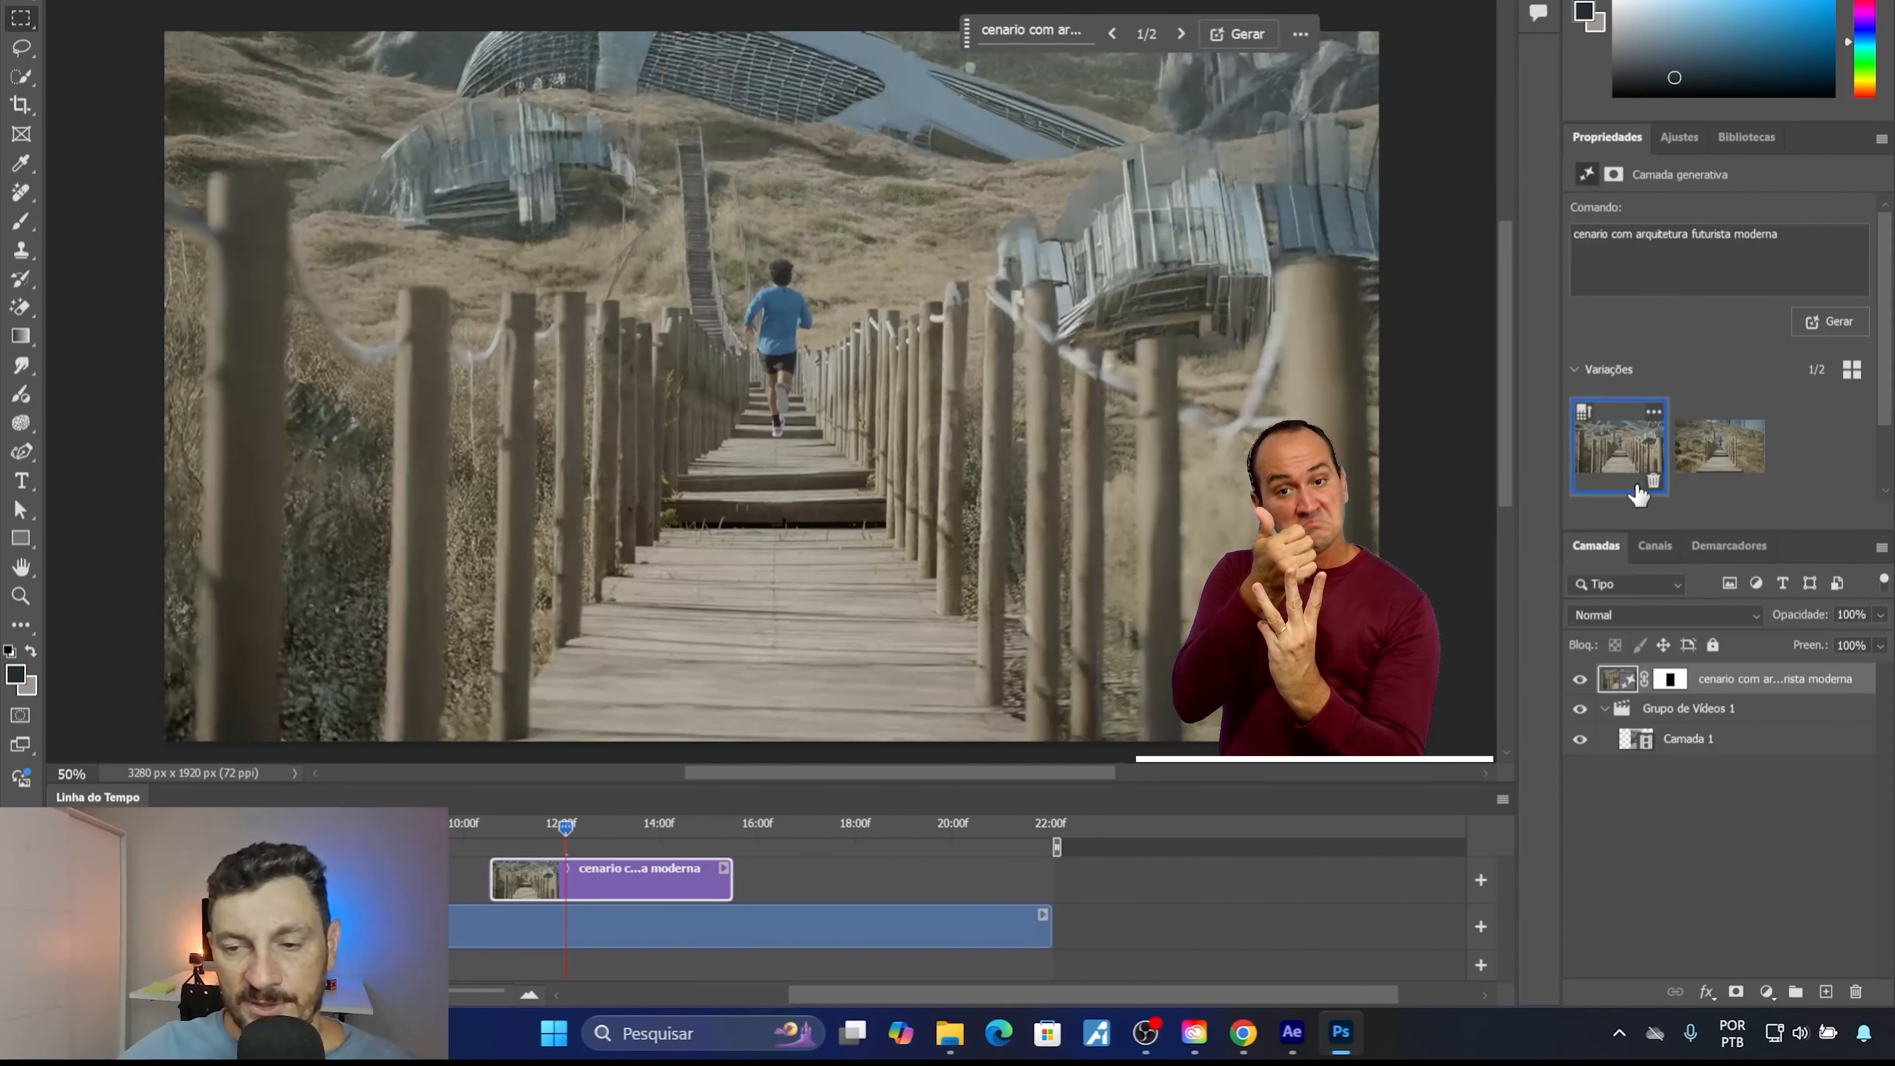
pyautogui.click(1653, 486)
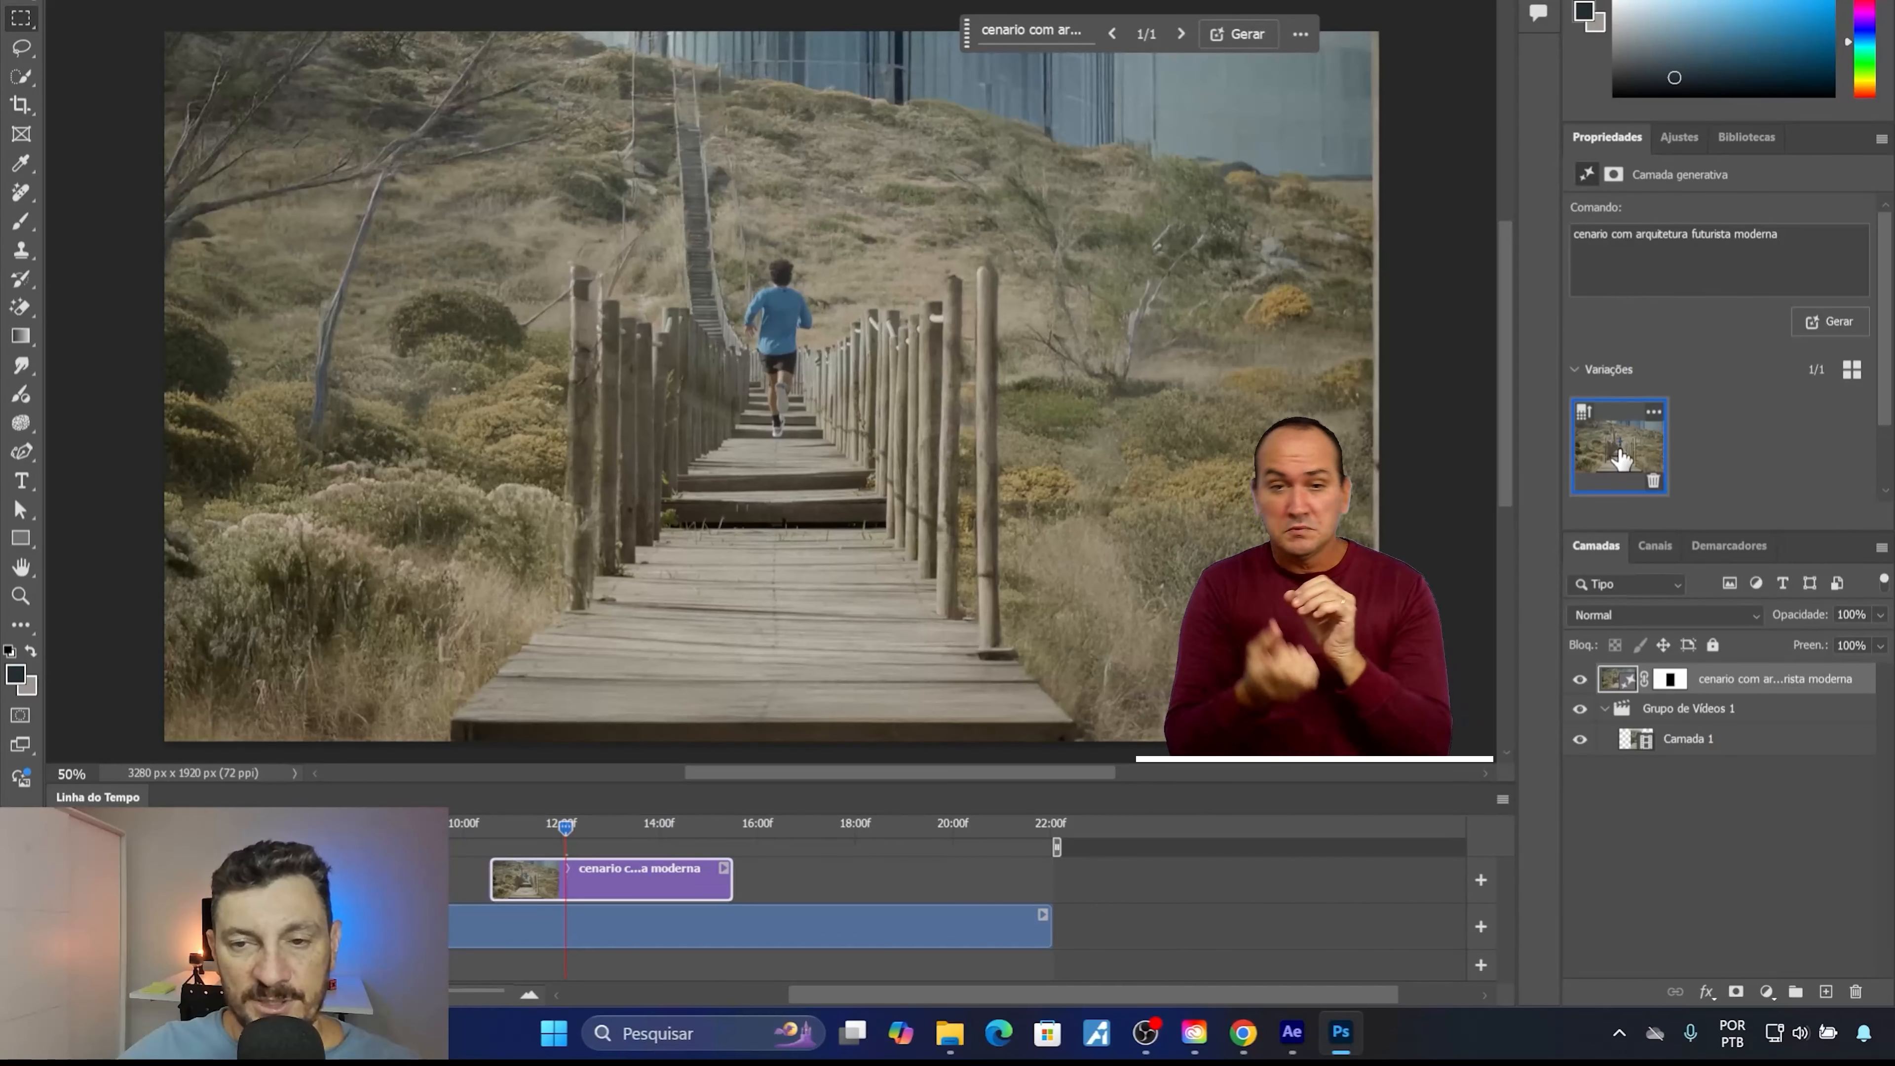
# Generate more variations from the same prompt and choose the third, with the blue glass building and mushroom-shaped towers.
pyautogui.click(1233, 37)
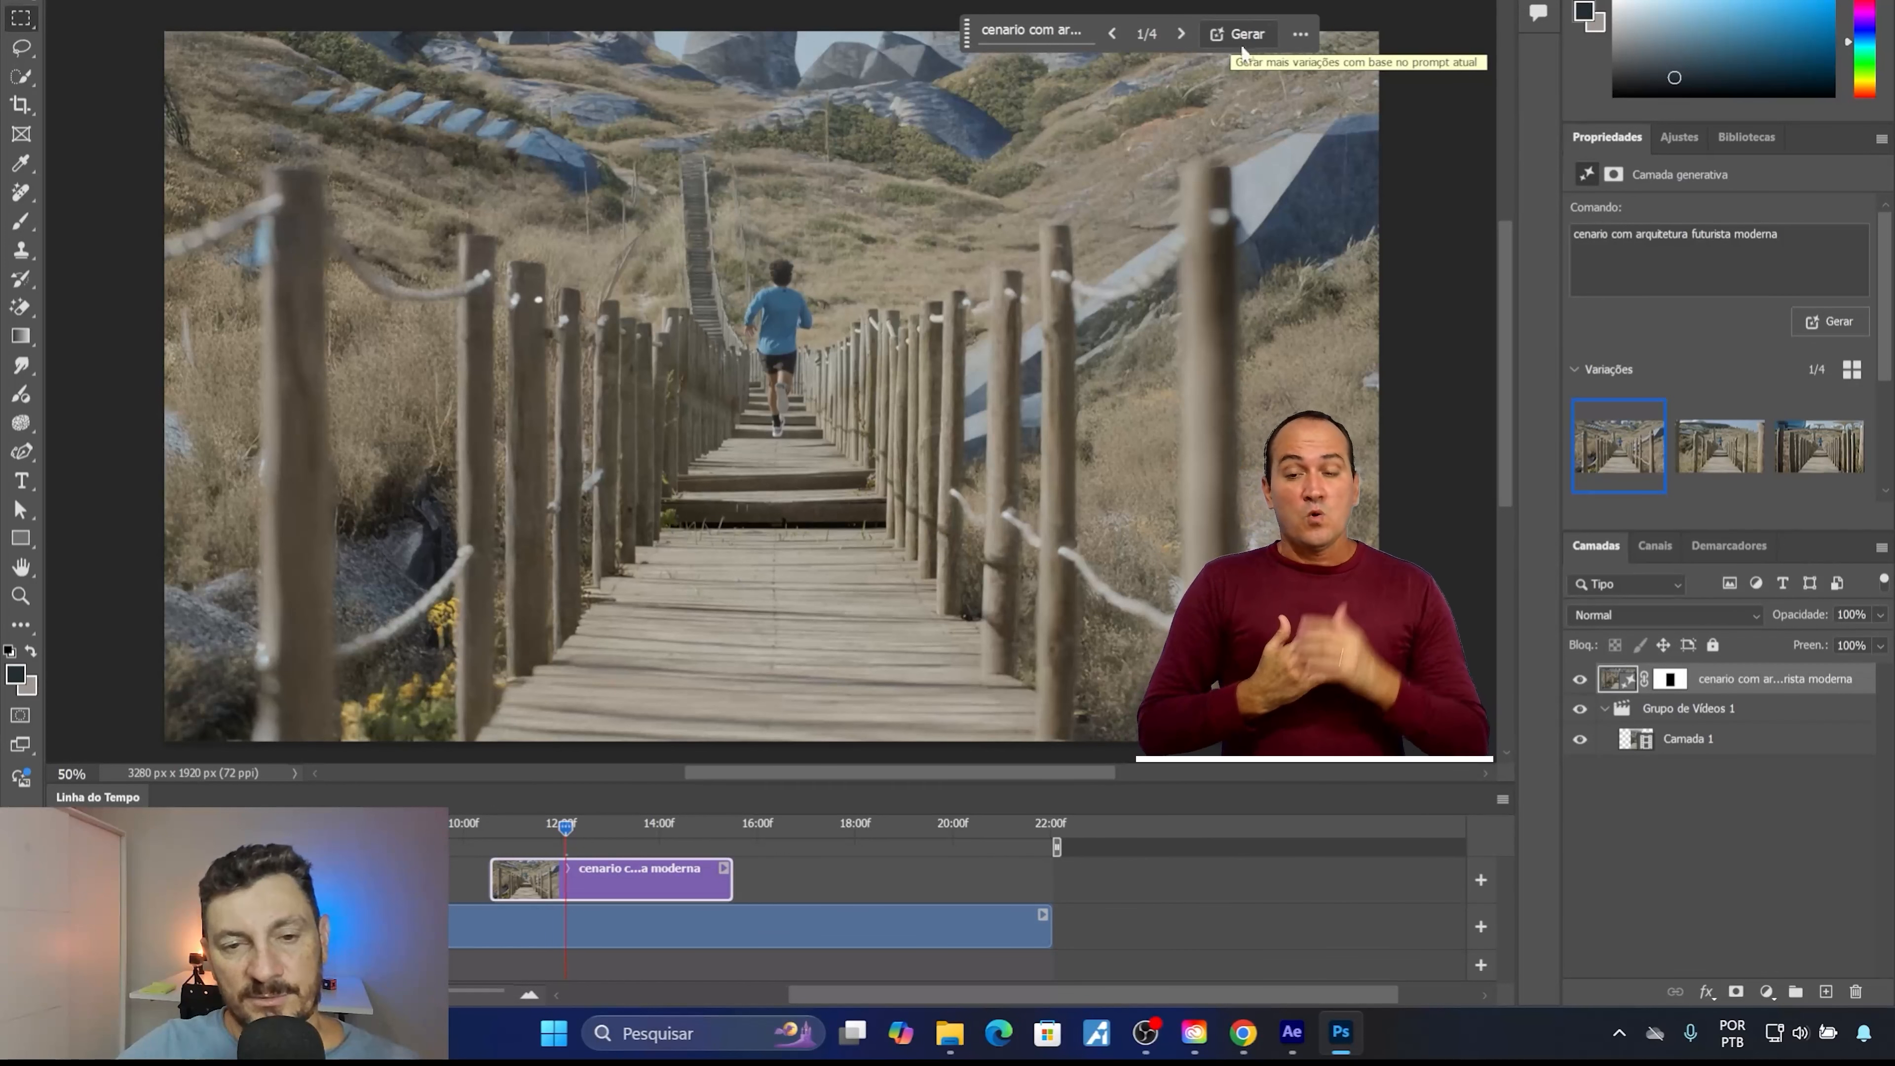
pyautogui.moveTo(1692, 472)
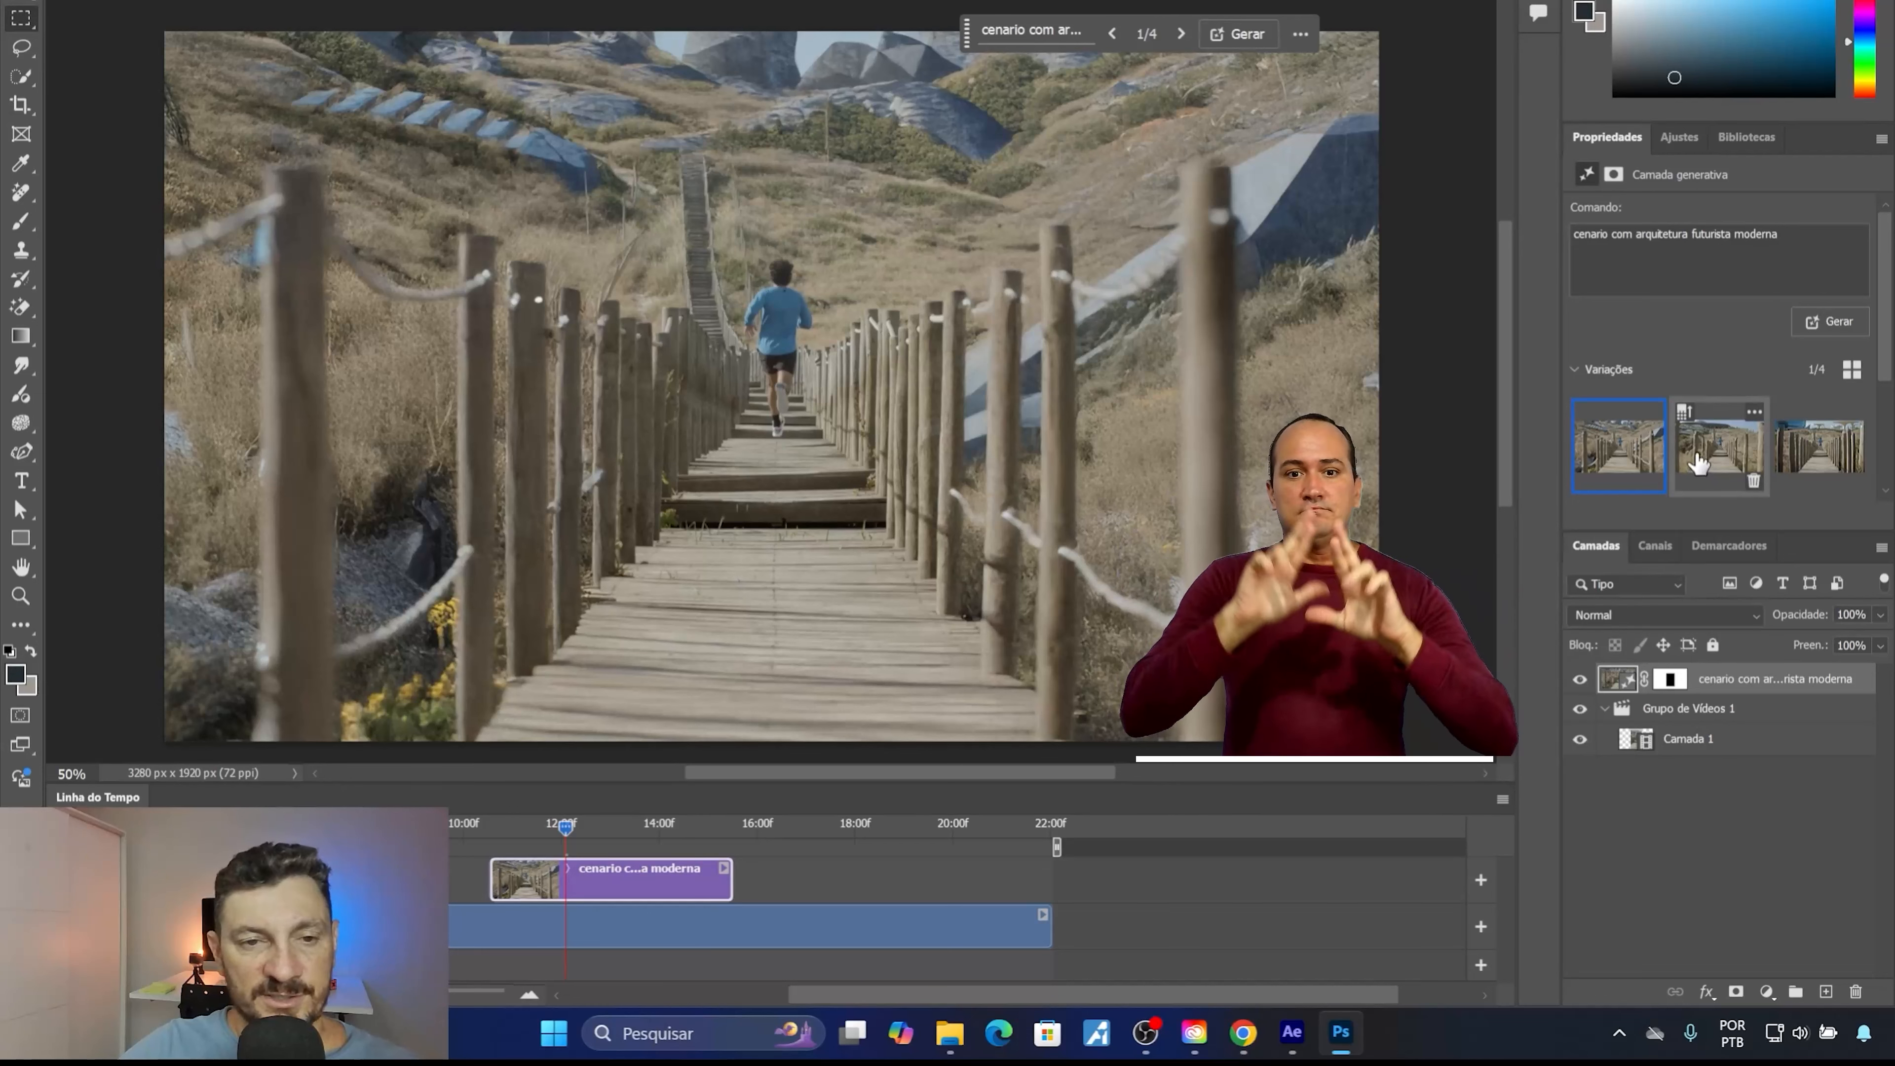
pyautogui.click(1699, 463)
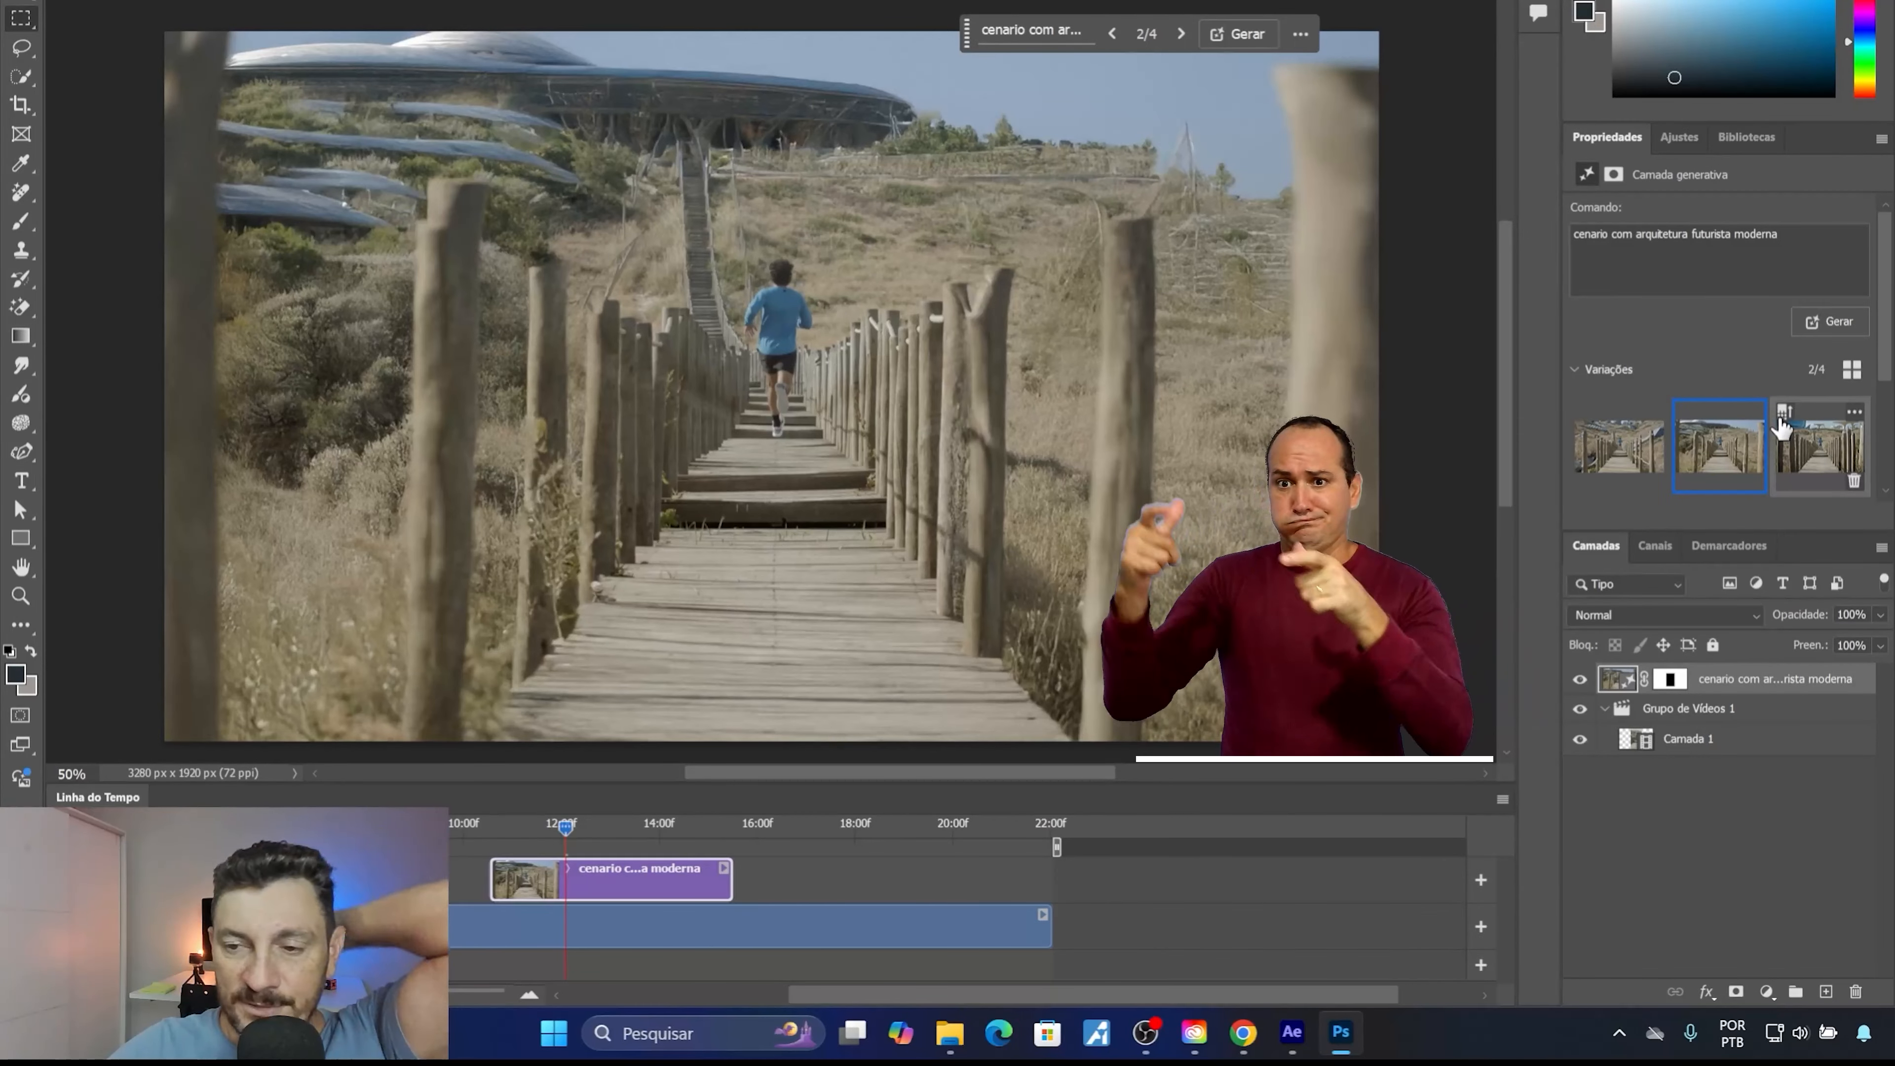
pyautogui.click(1817, 445)
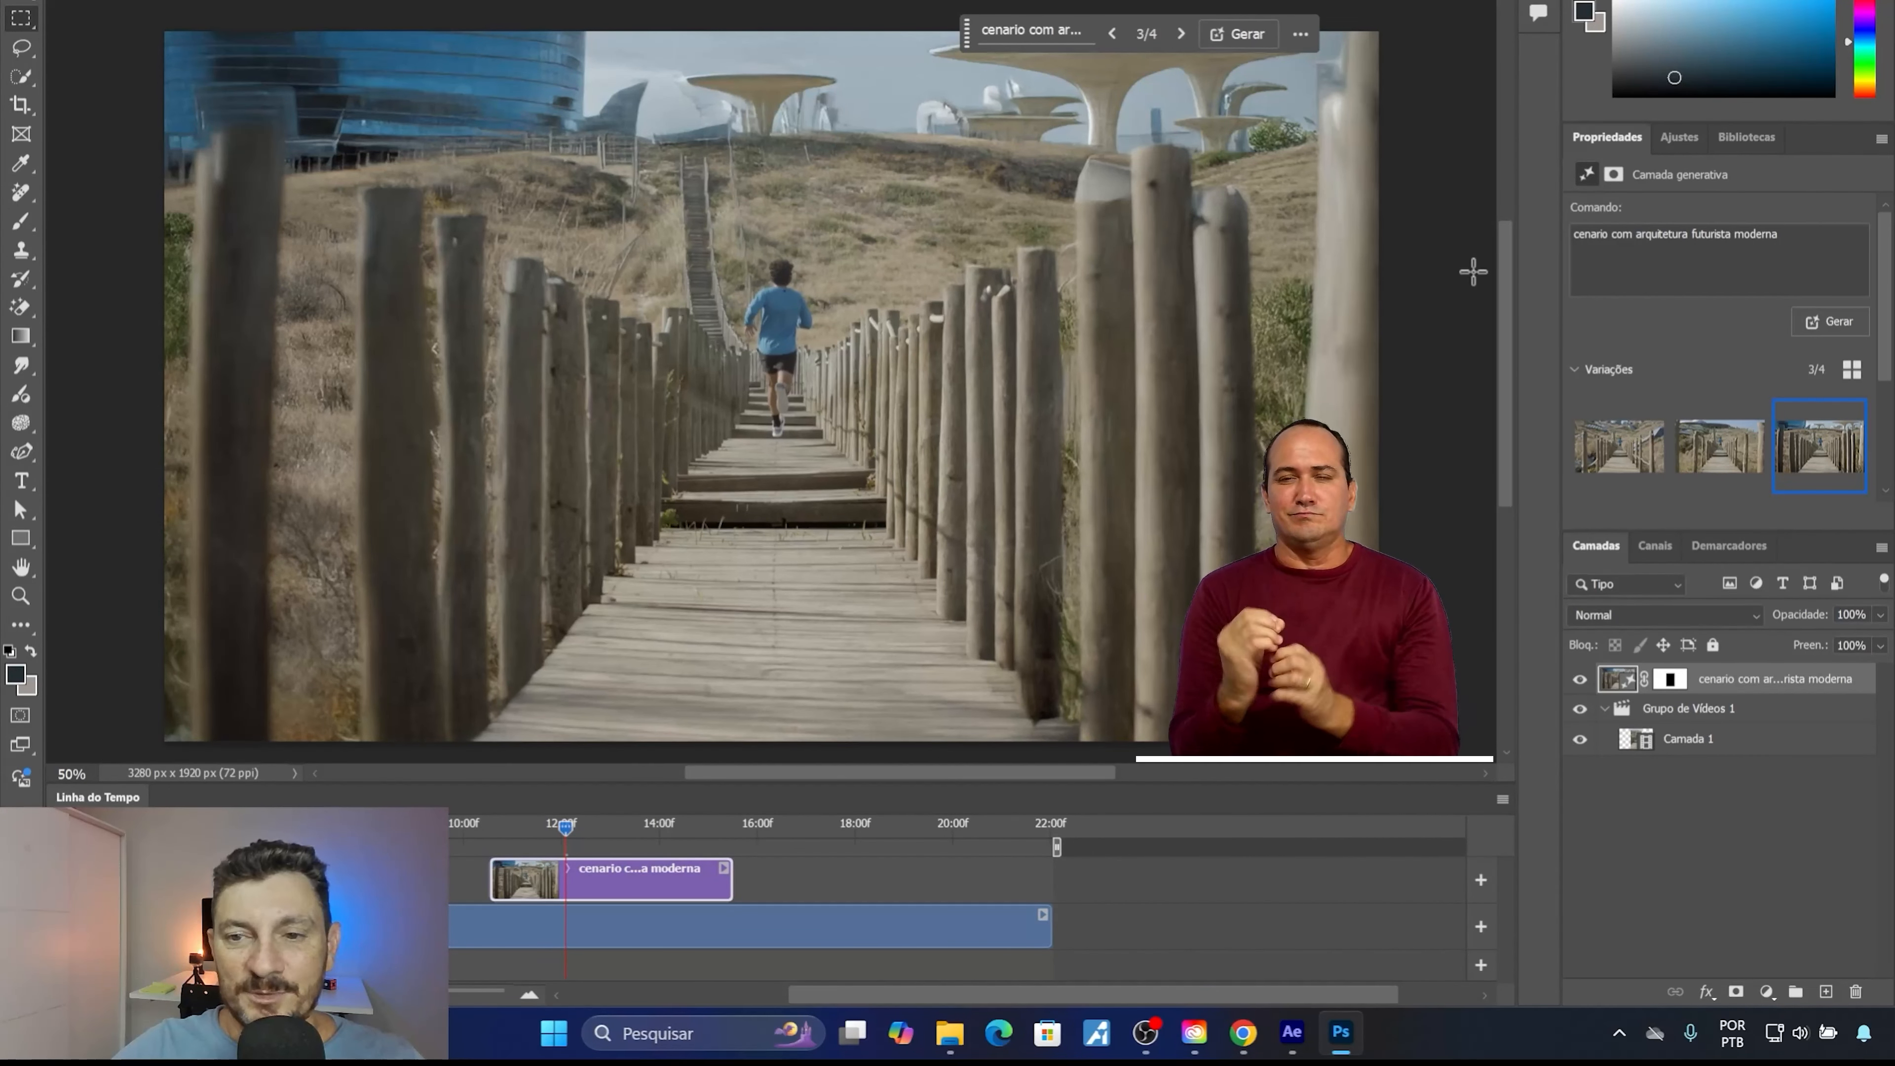
pyautogui.moveTo(1511, 290)
pyautogui.mouseDown()
pyautogui.moveTo(1505, 253)
pyautogui.moveTo(1494, 292)
pyautogui.mouseUp()
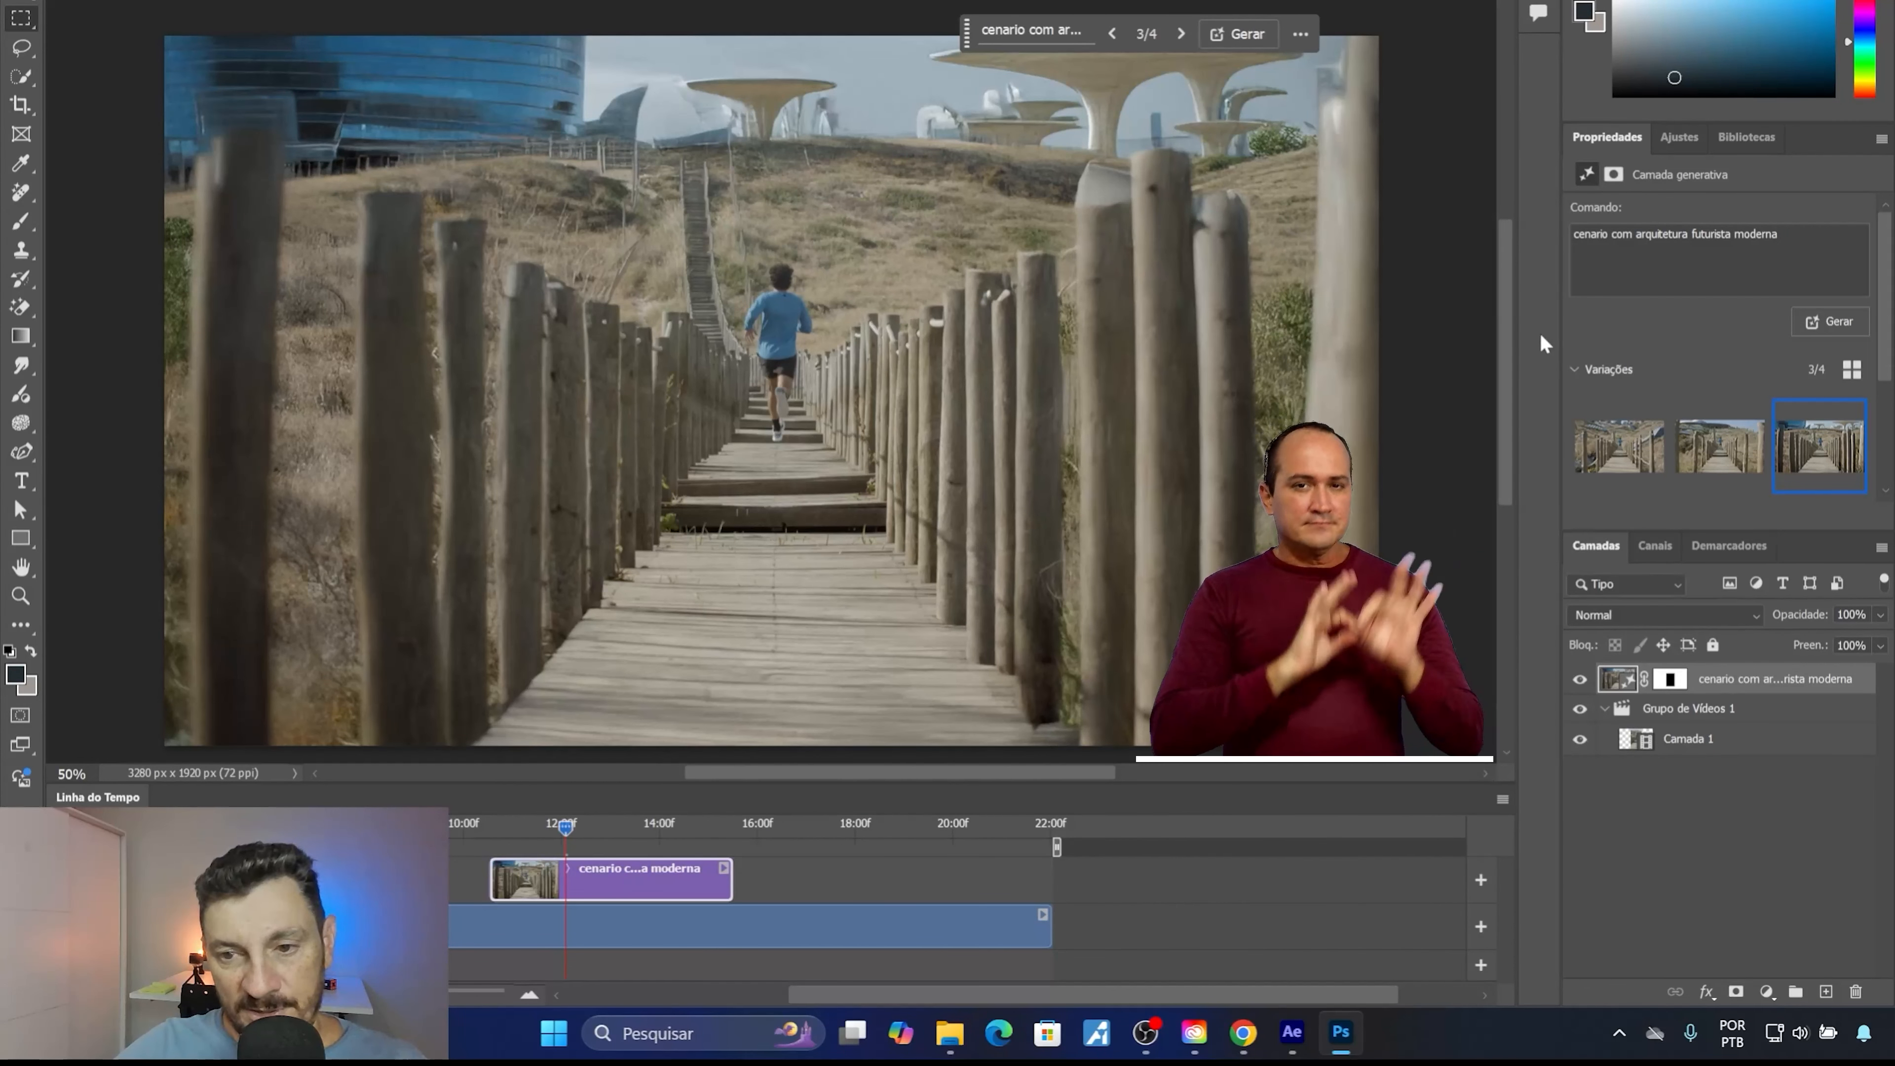
# Toggle the visibility of Grupo de Vídeos 1 to examine the generated scenery alone, leaving the group hidden.
pyautogui.scroll(-1, 1510, 361)
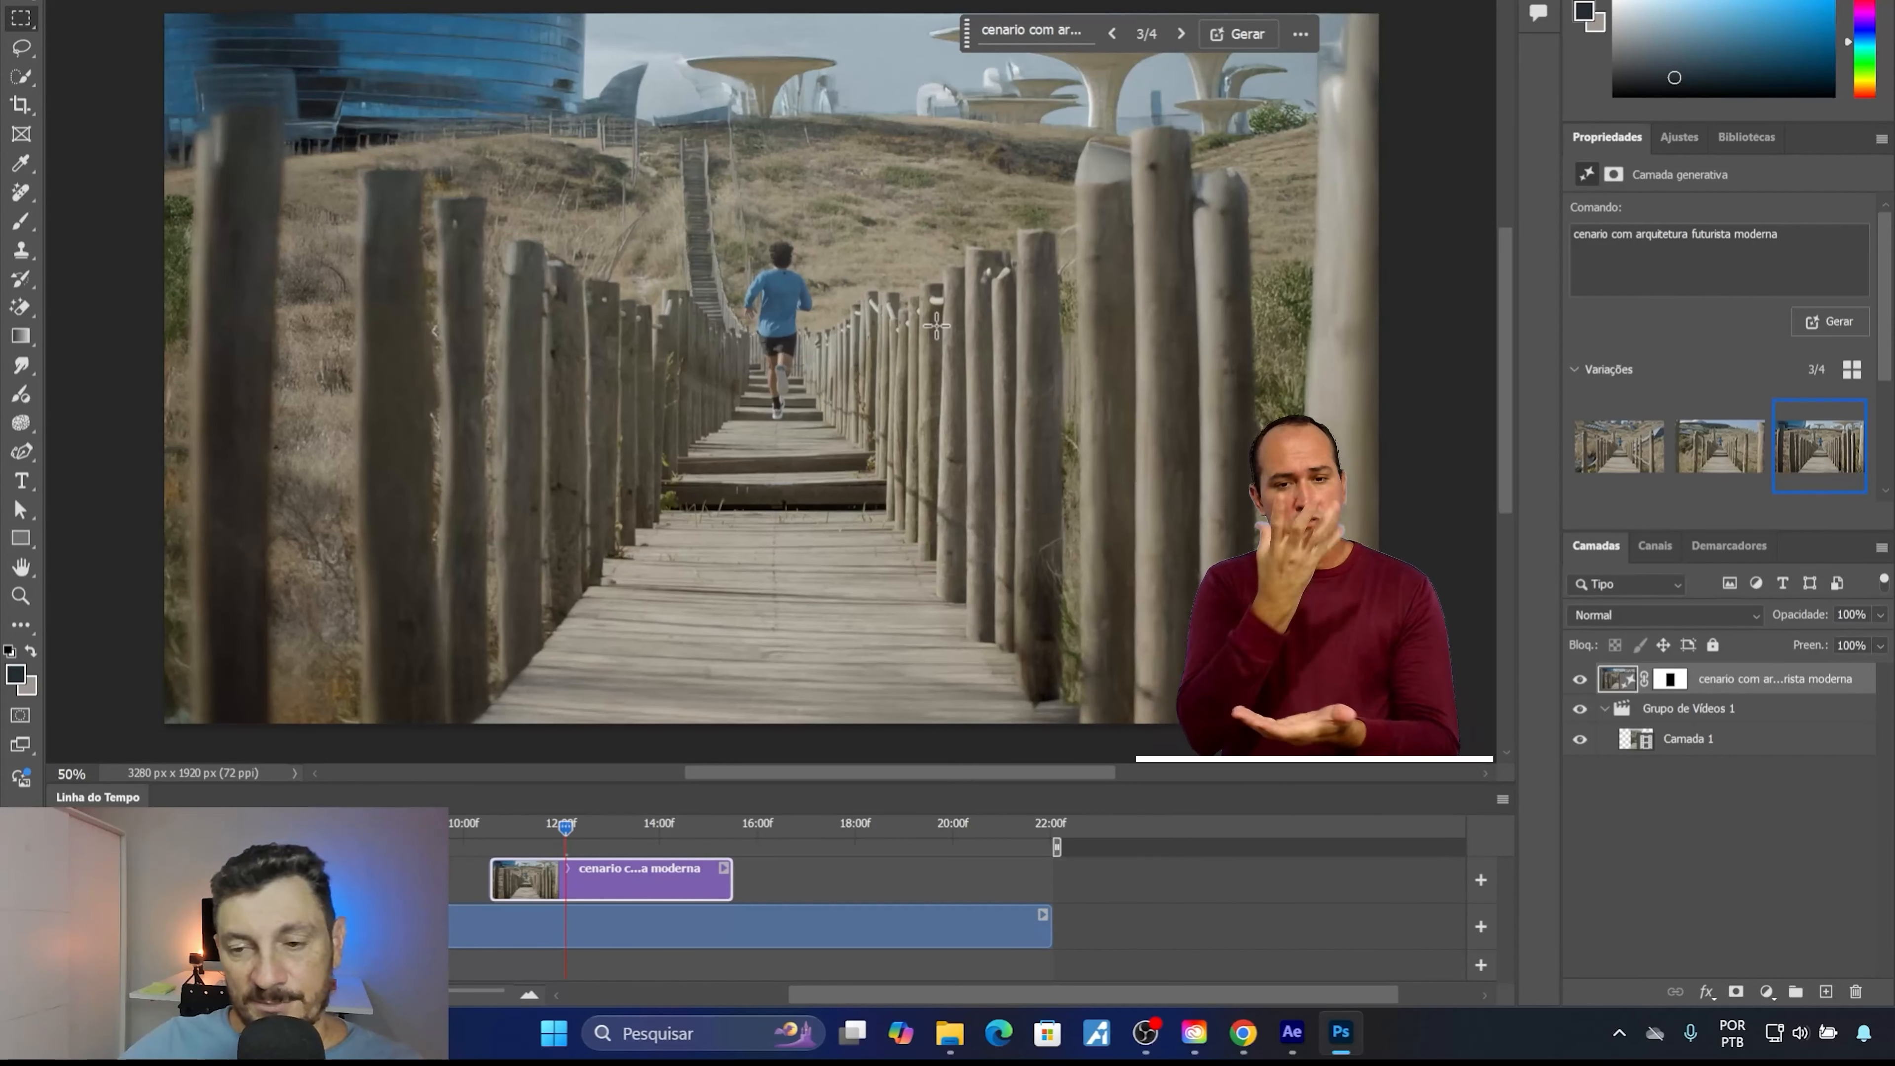
pyautogui.click(1581, 716)
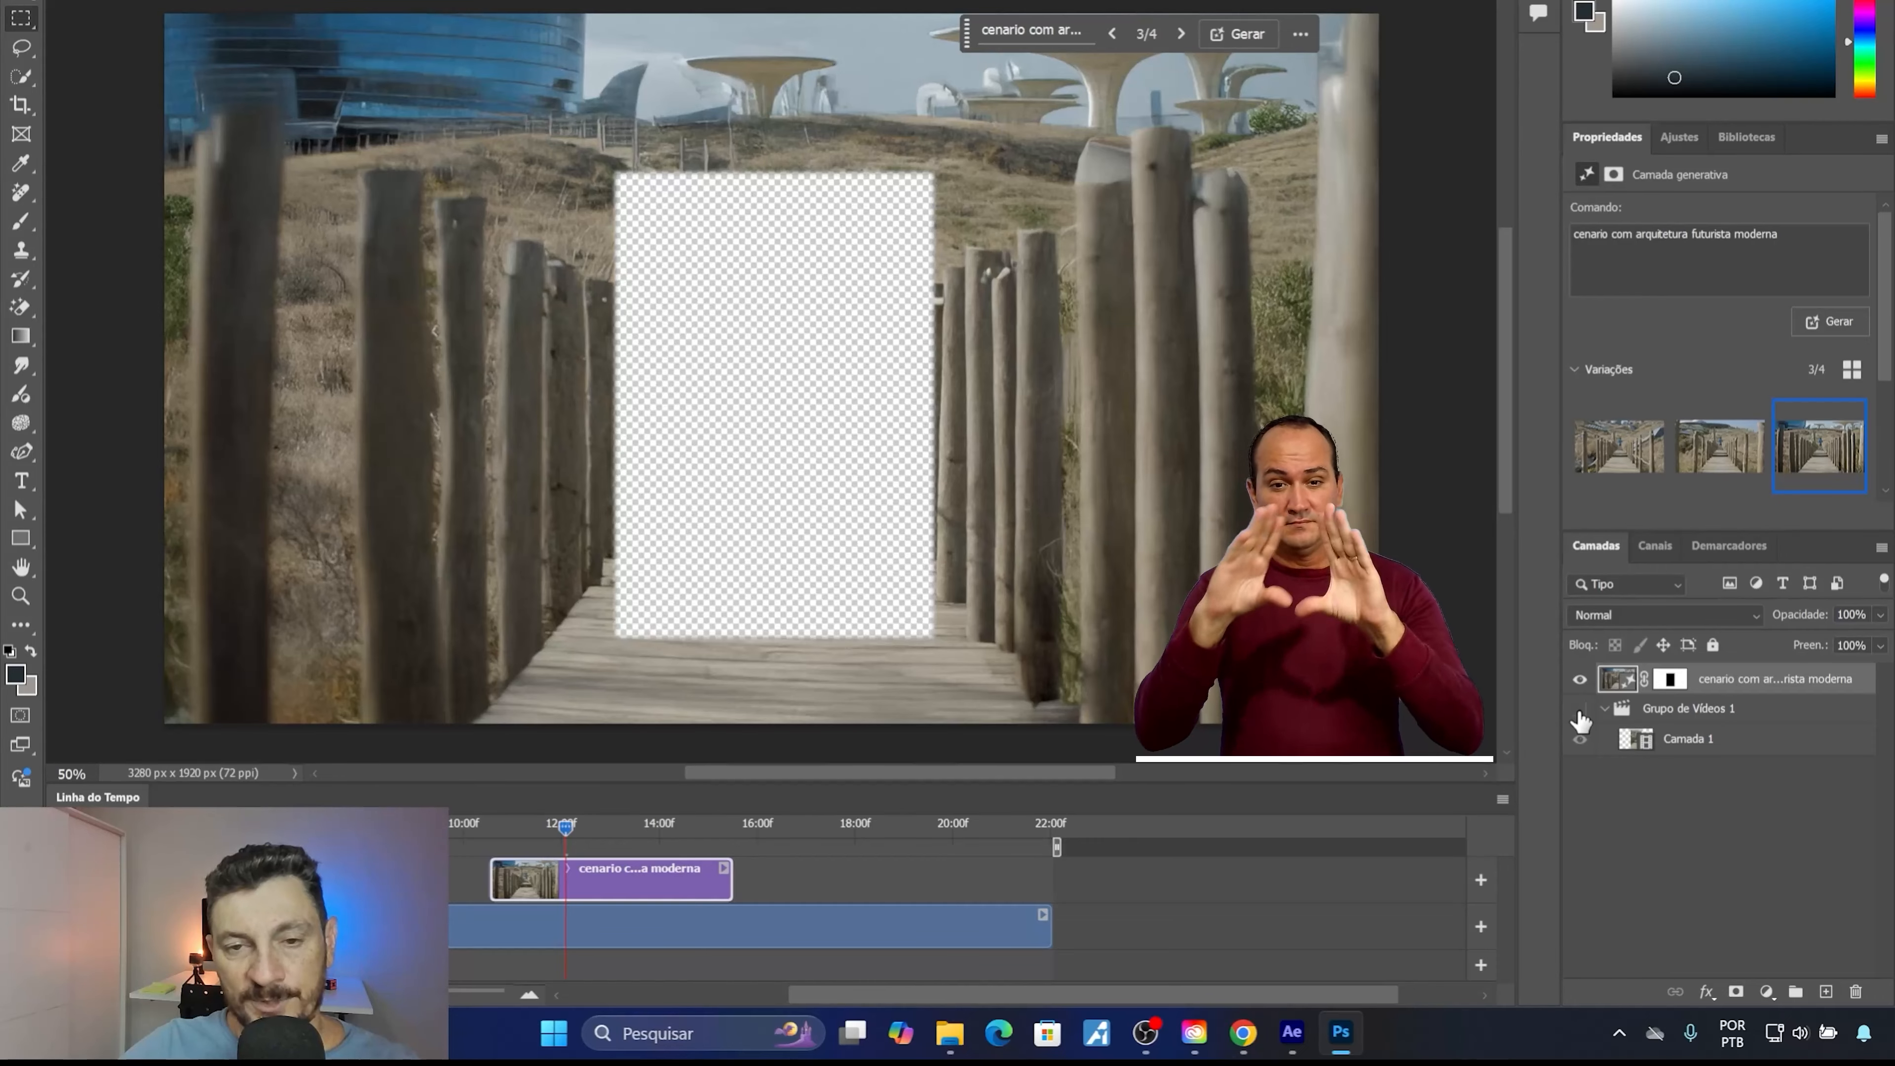
pyautogui.moveTo(1501, 385)
pyautogui.mouseDown()
pyautogui.moveTo(1496, 329)
pyautogui.moveTo(1477, 390)
pyautogui.mouseUp()
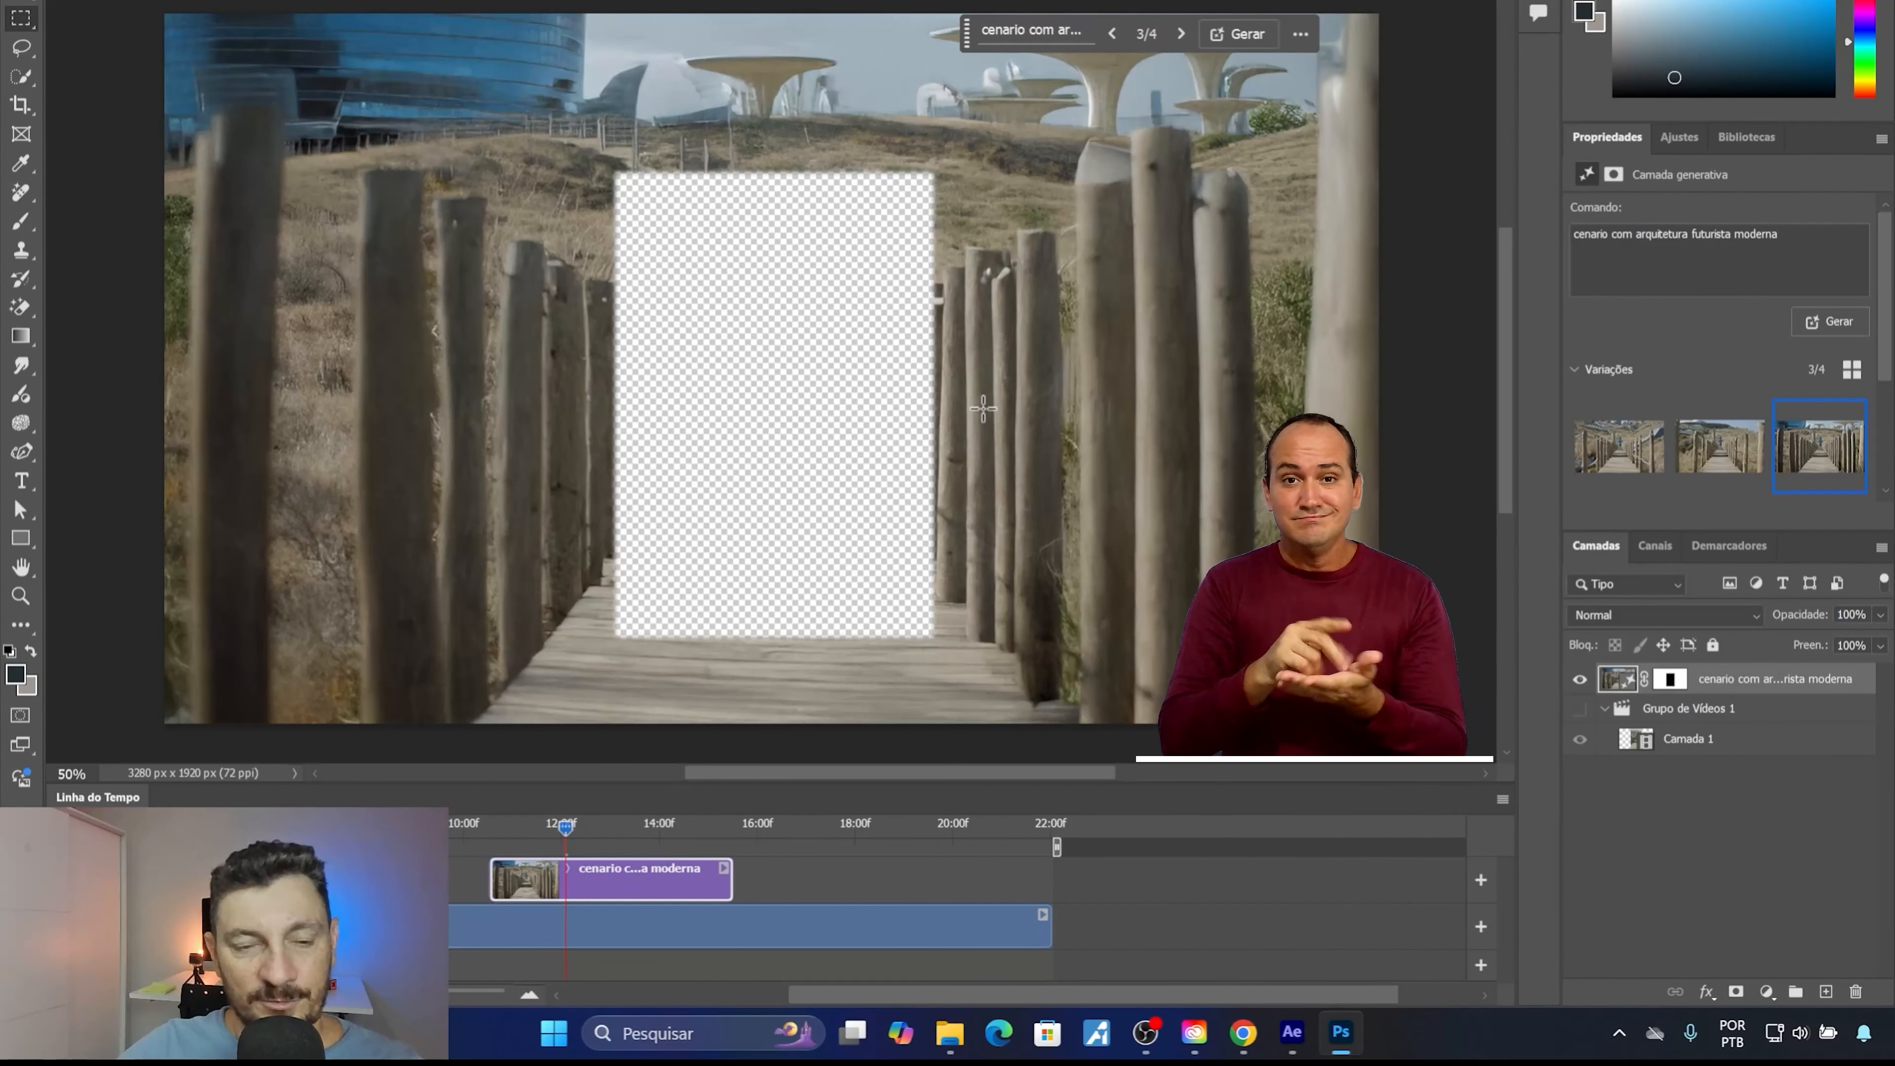
pyautogui.click(1576, 714)
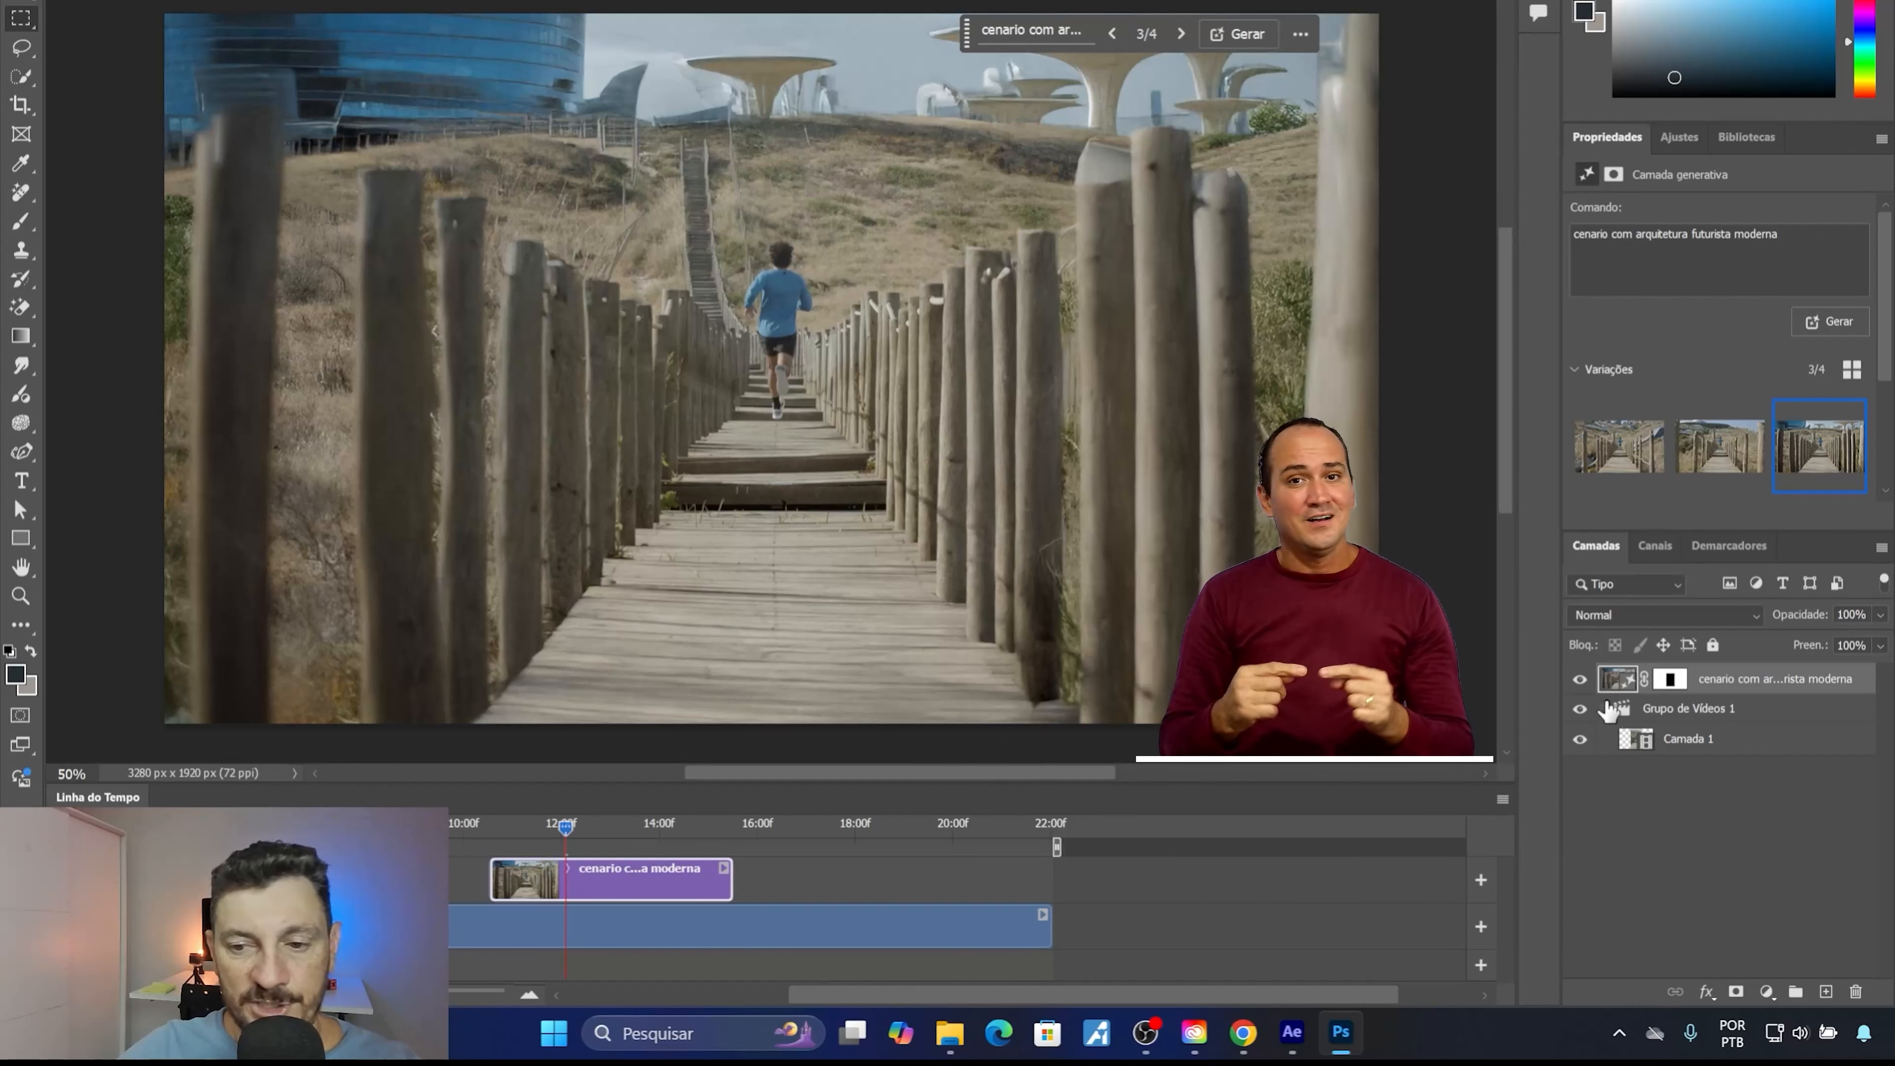
pyautogui.click(1581, 710)
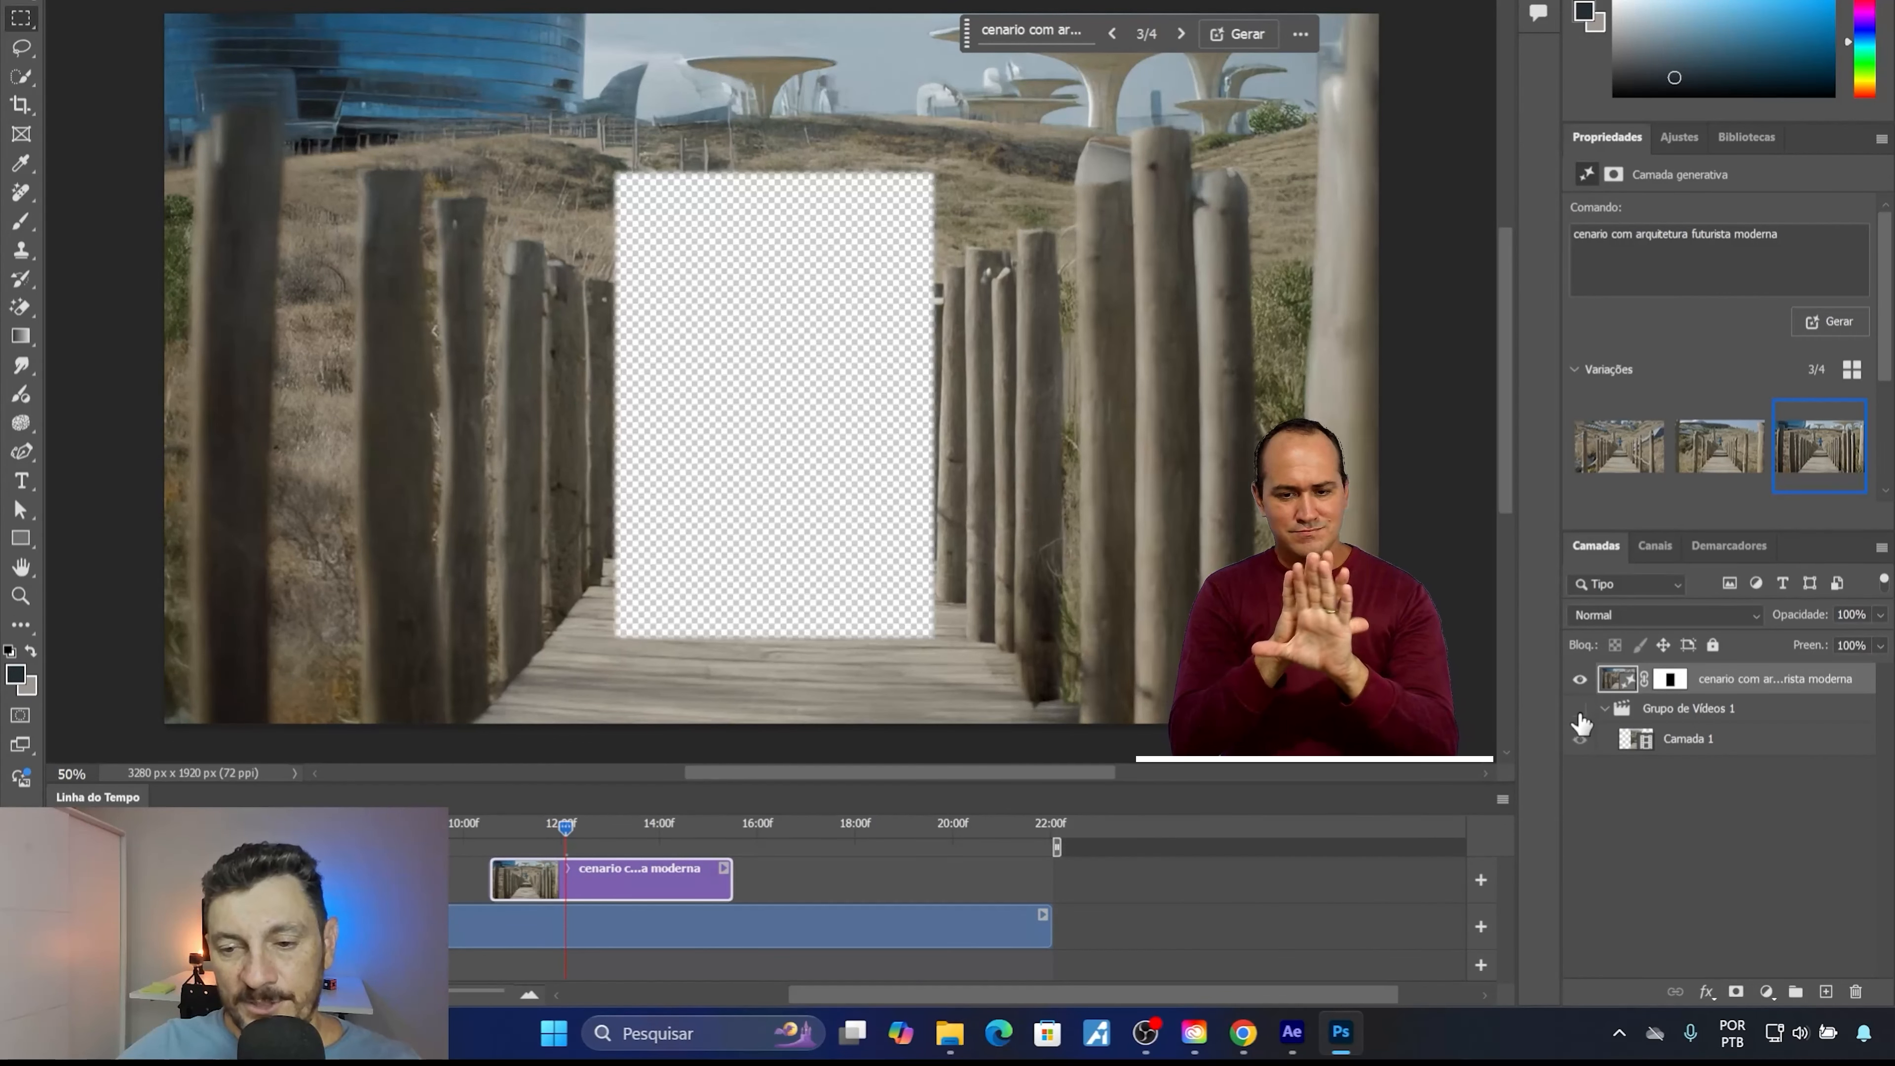
pyautogui.click(1582, 739)
pyautogui.click(1581, 709)
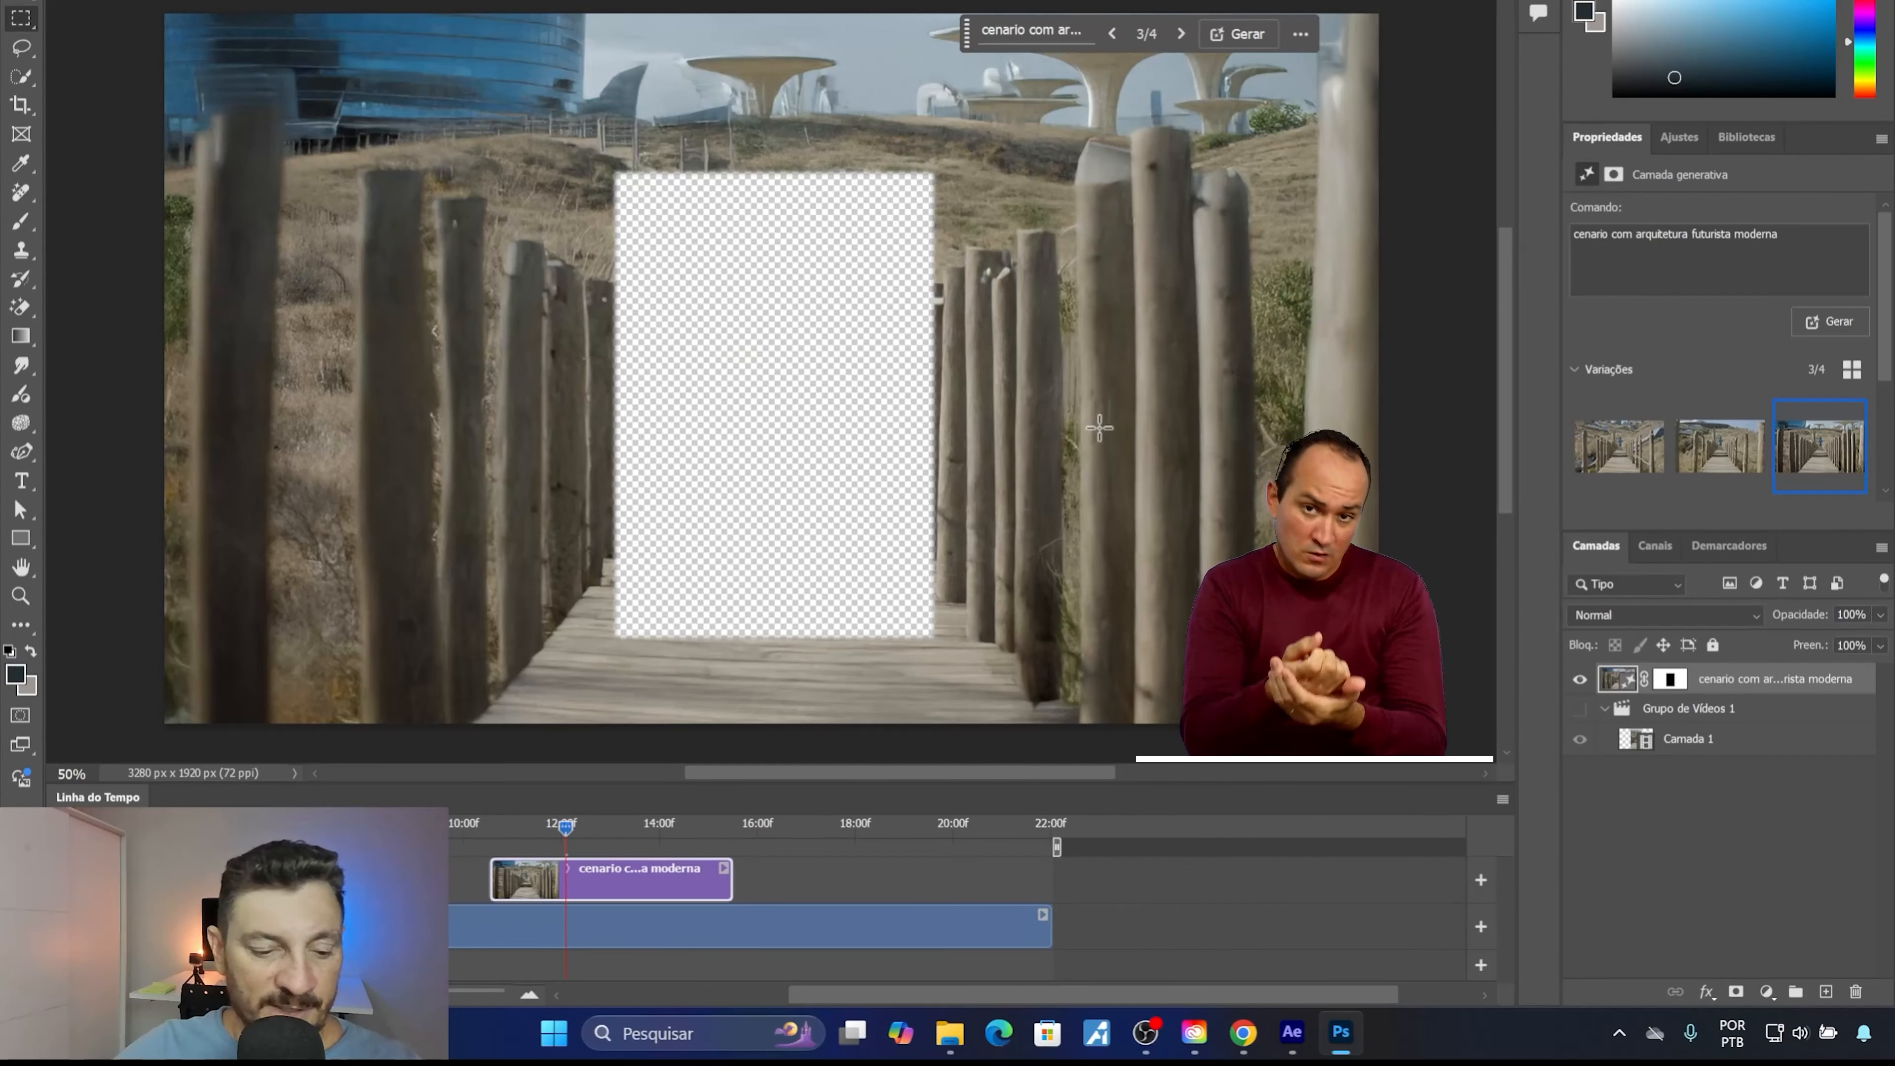
# Save a copy of the generated scenery as cenario_futurista_2.png in PNG format, with the large, fastest-saving file size.
pyautogui.hotkey('ctrl', '-')
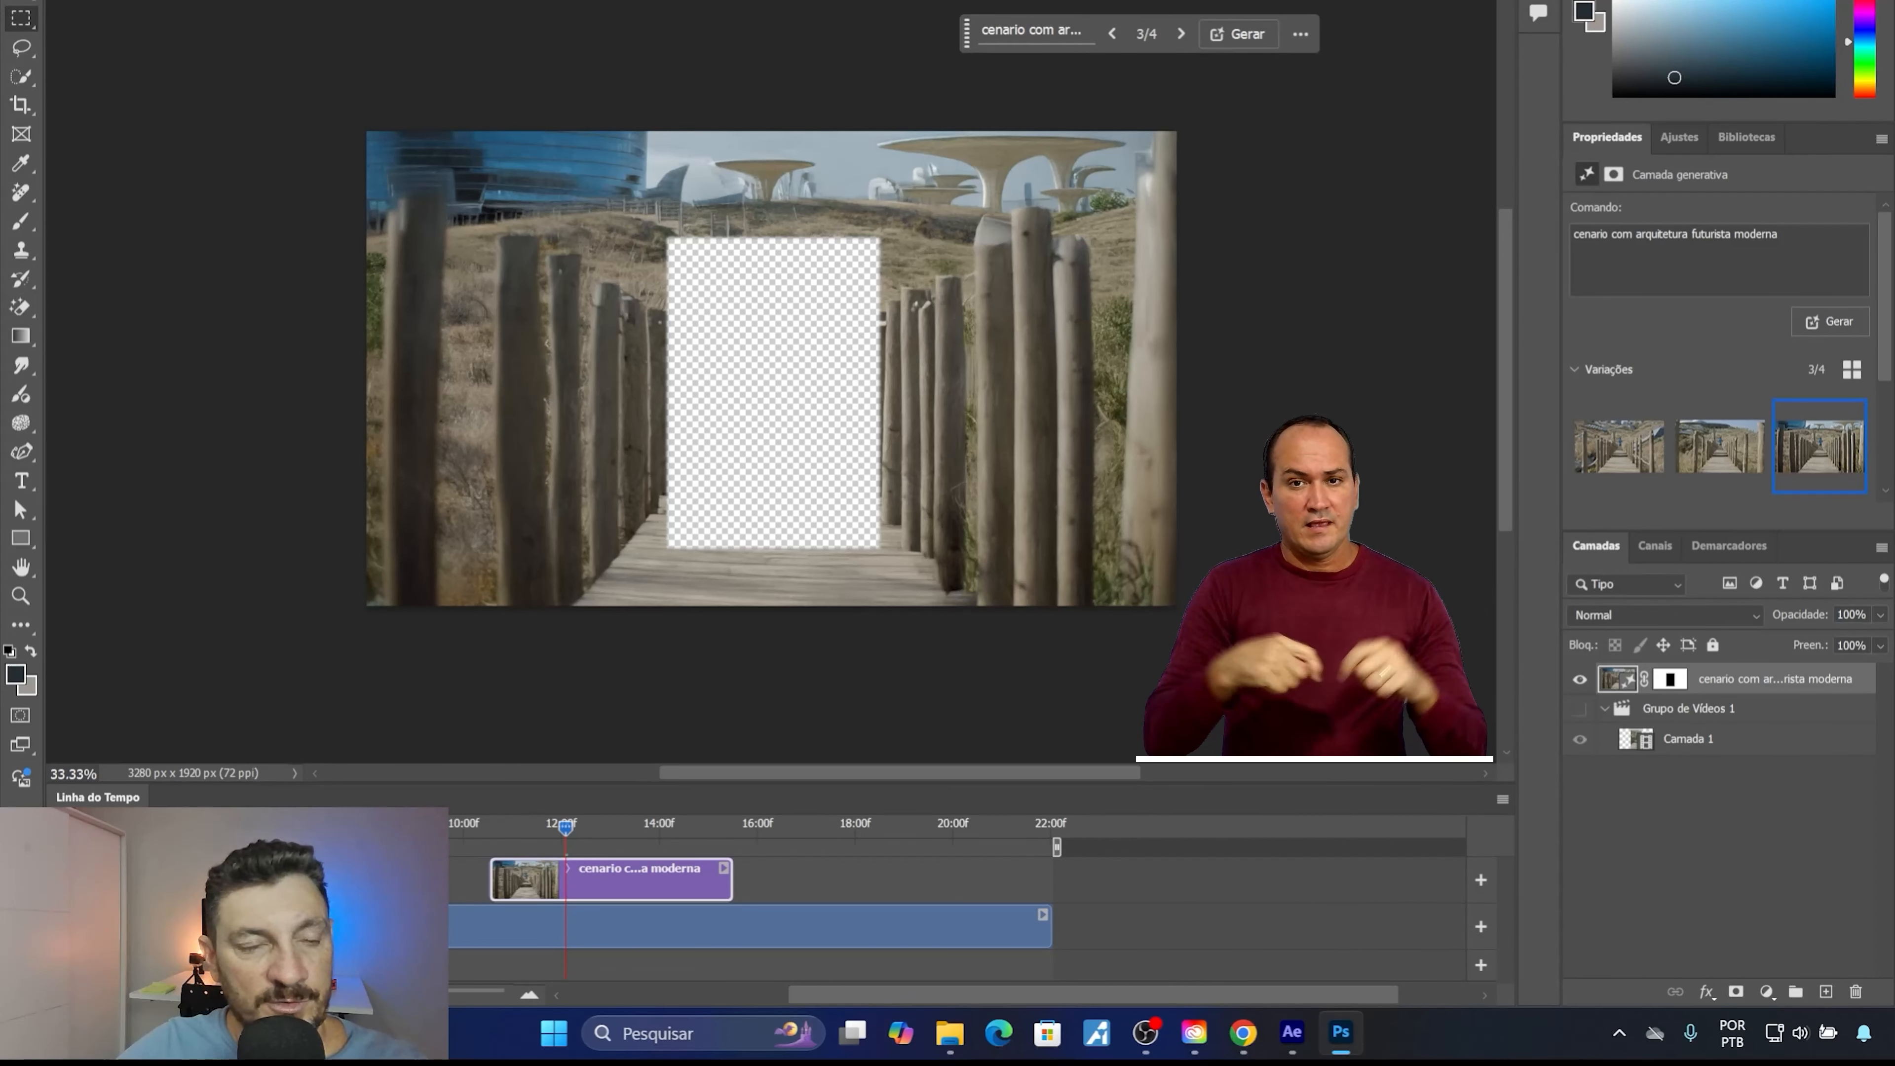
pyautogui.click(54, 2)
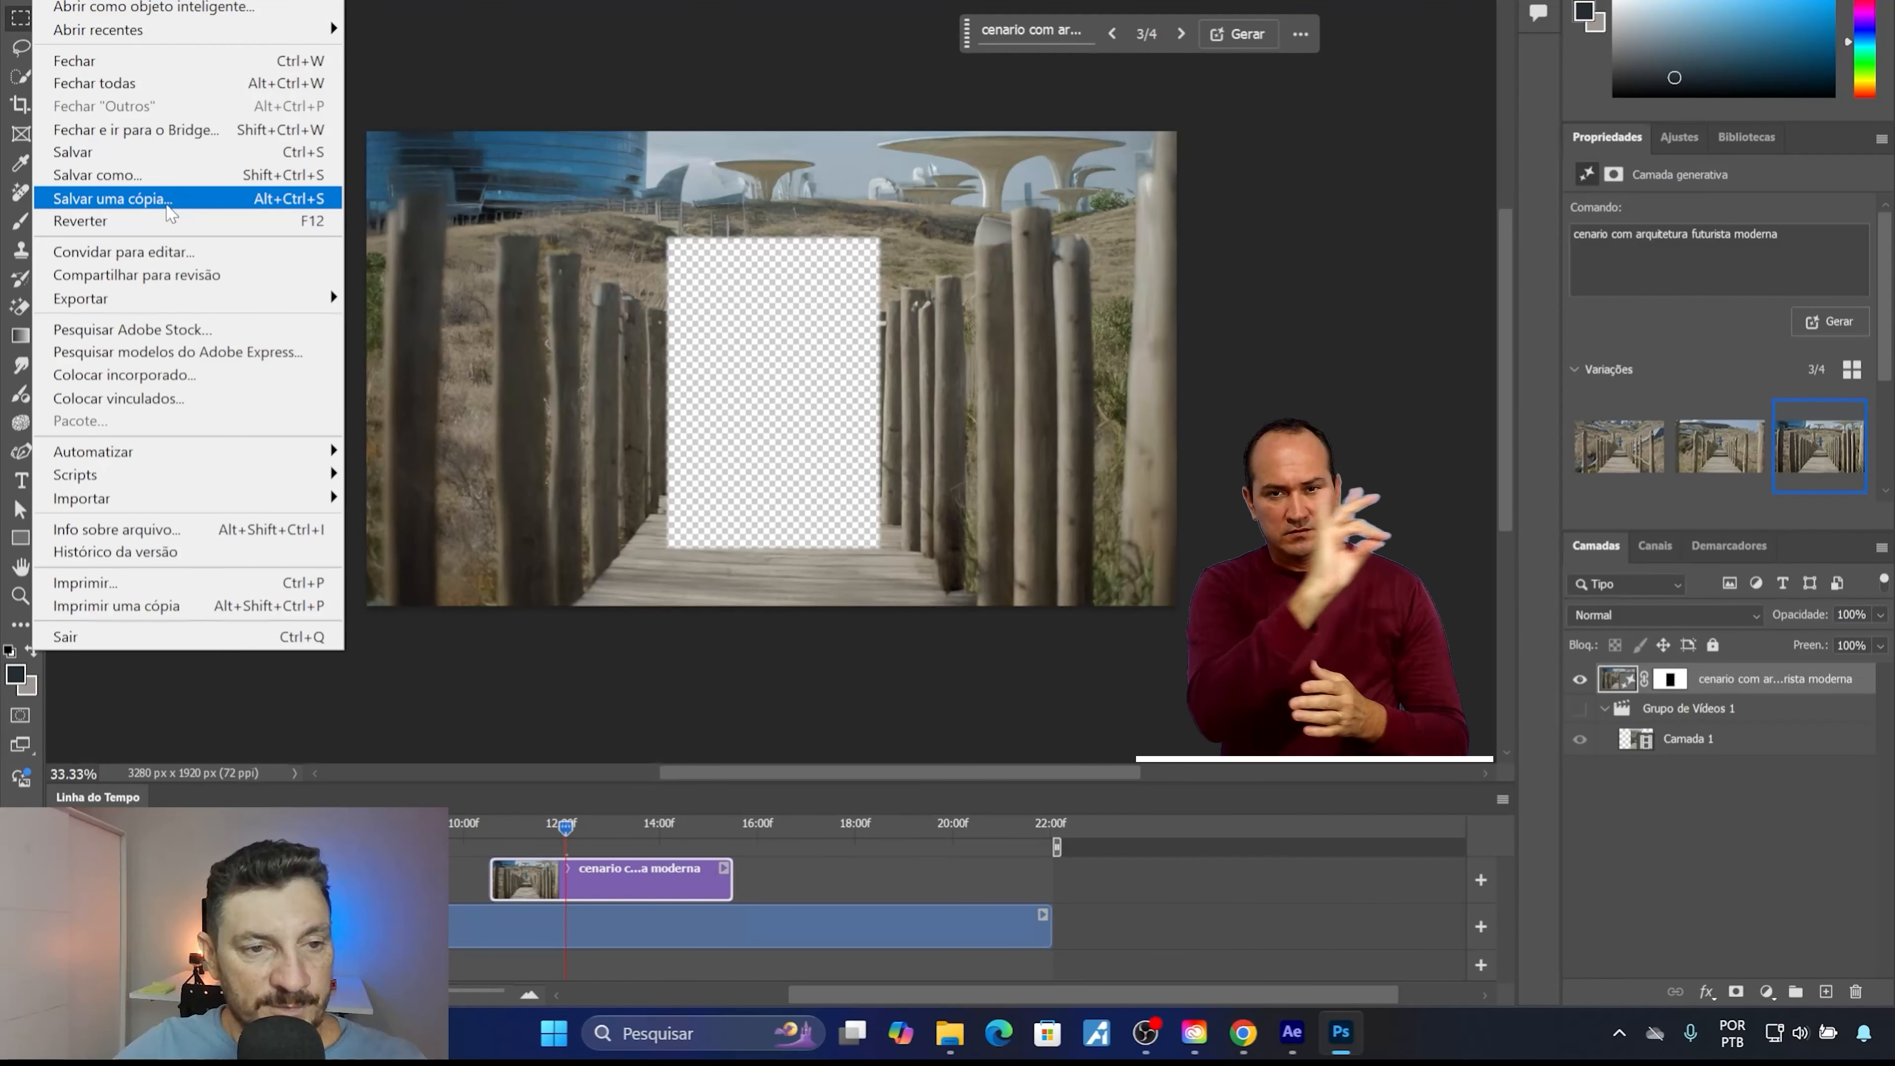
pyautogui.click(169, 209)
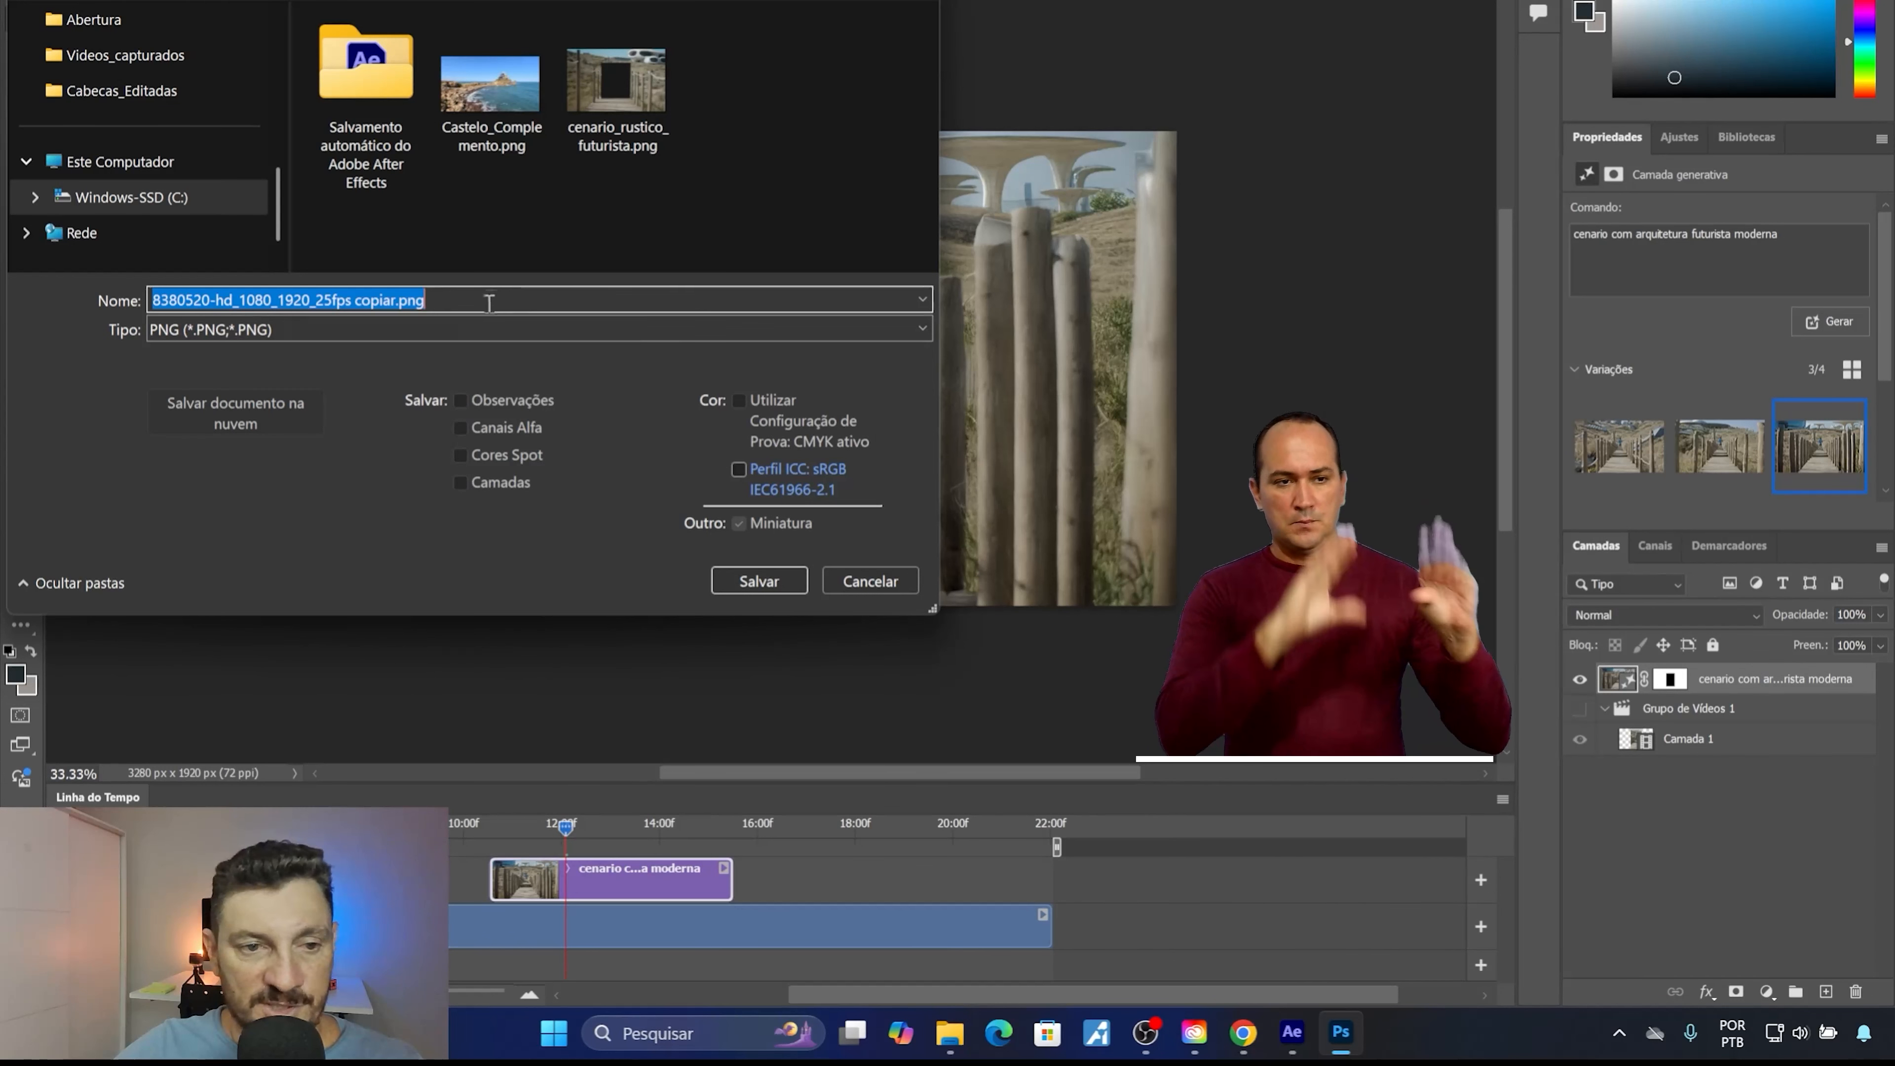
pyautogui.click(304, 306)
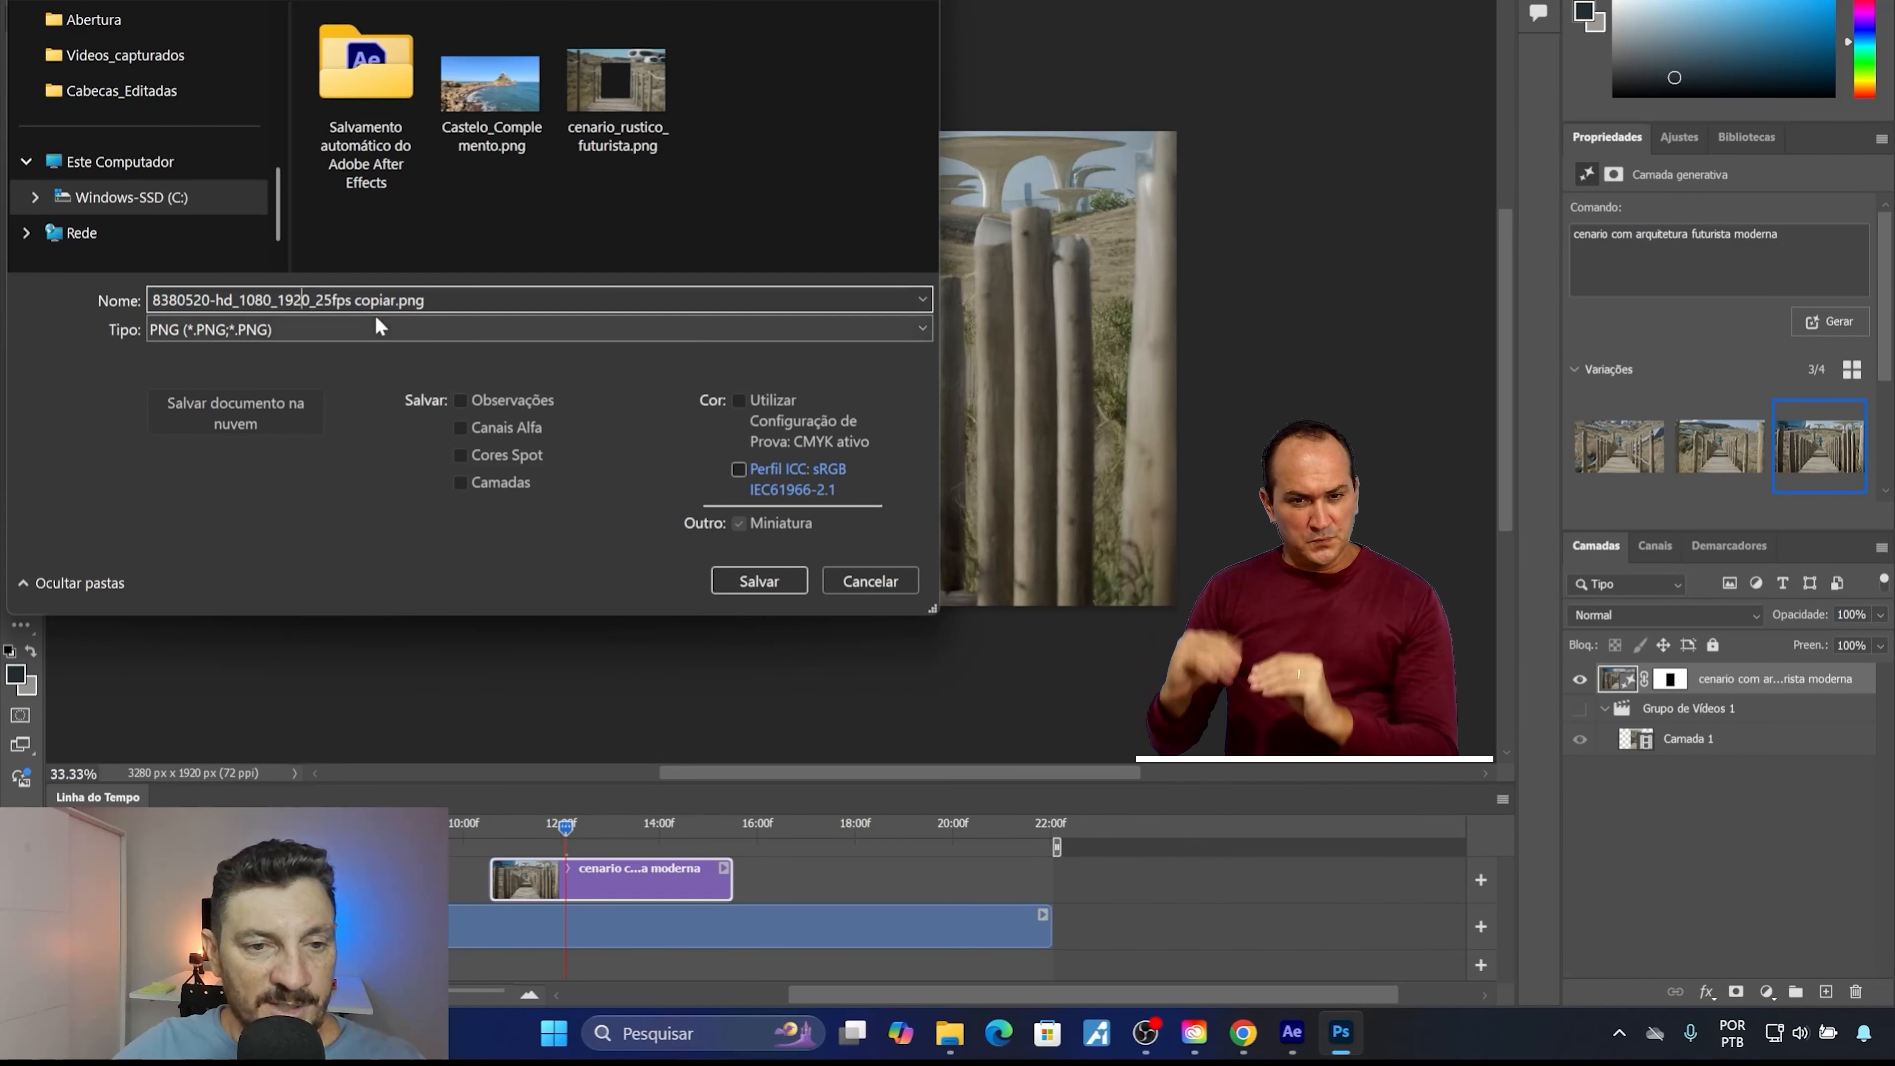
pyautogui.moveTo(392, 300); pyautogui.dragTo(99, 266)
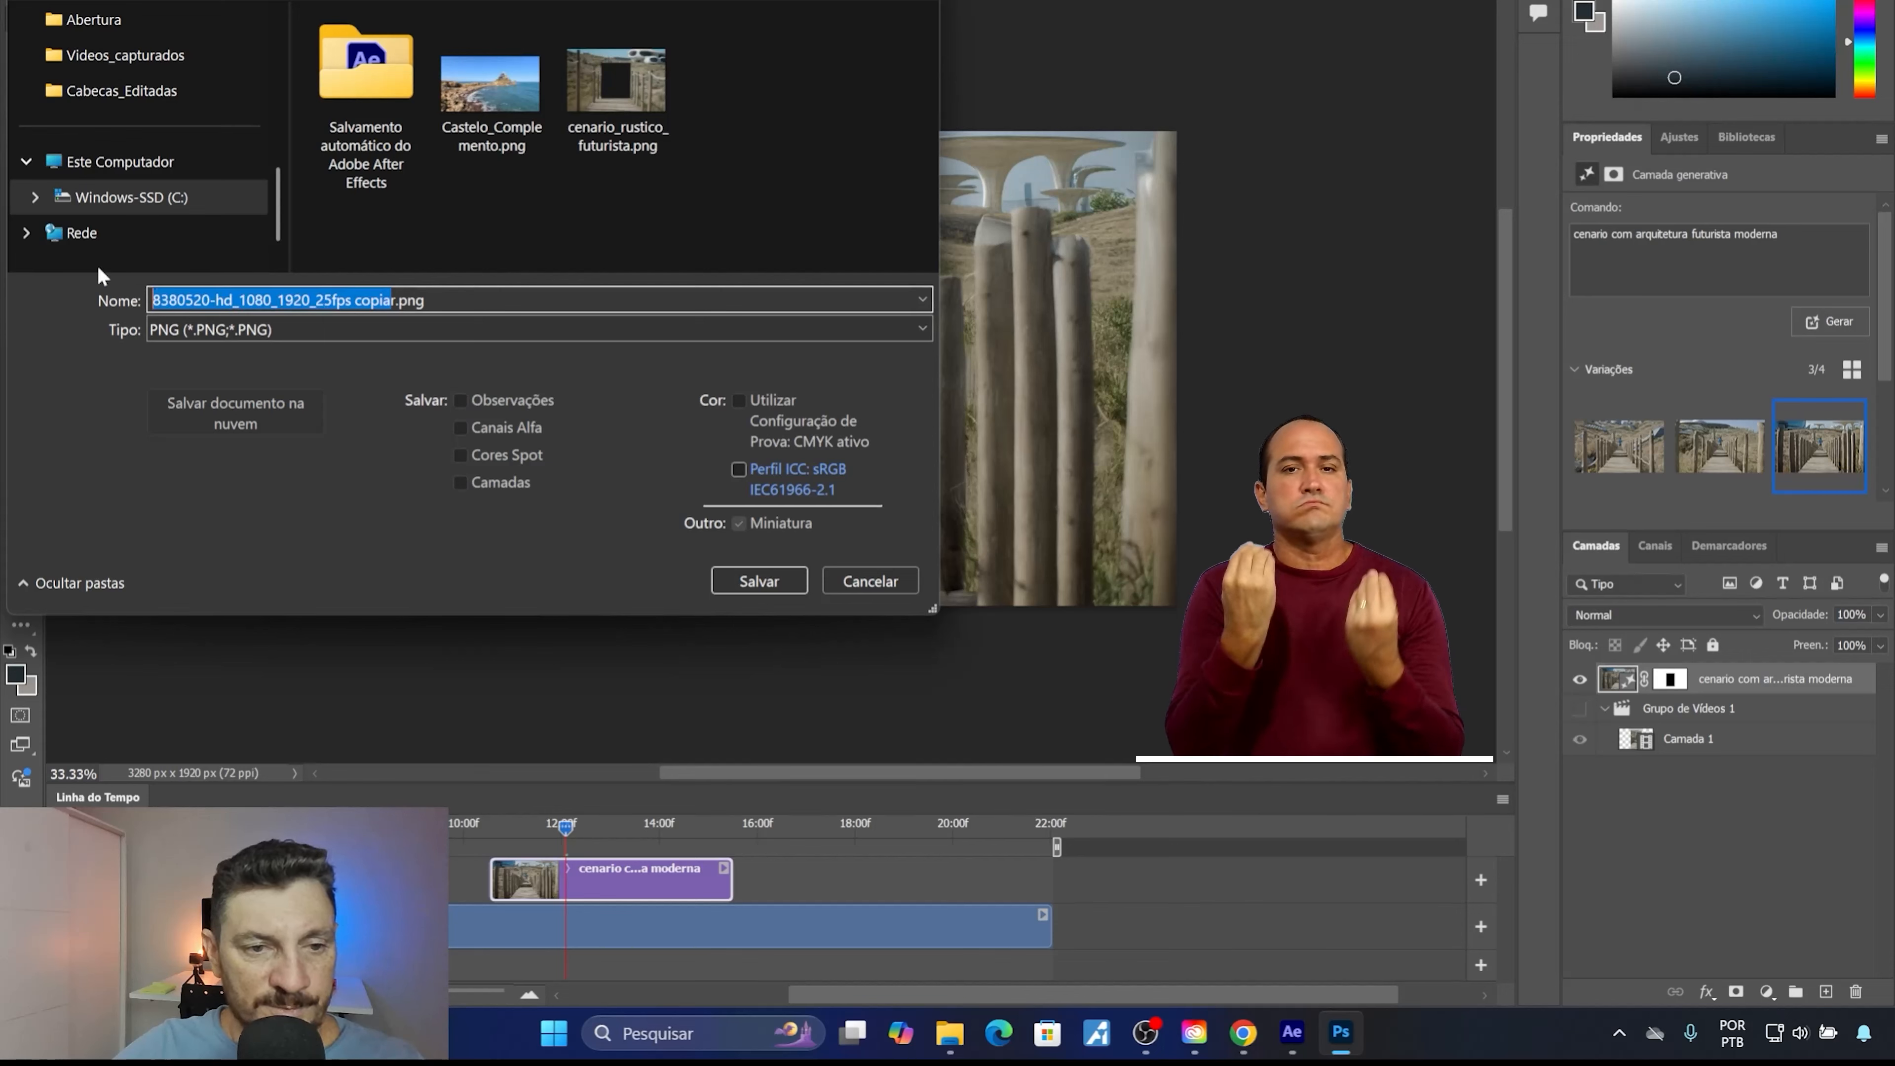
pyautogui.press('BackSpace')
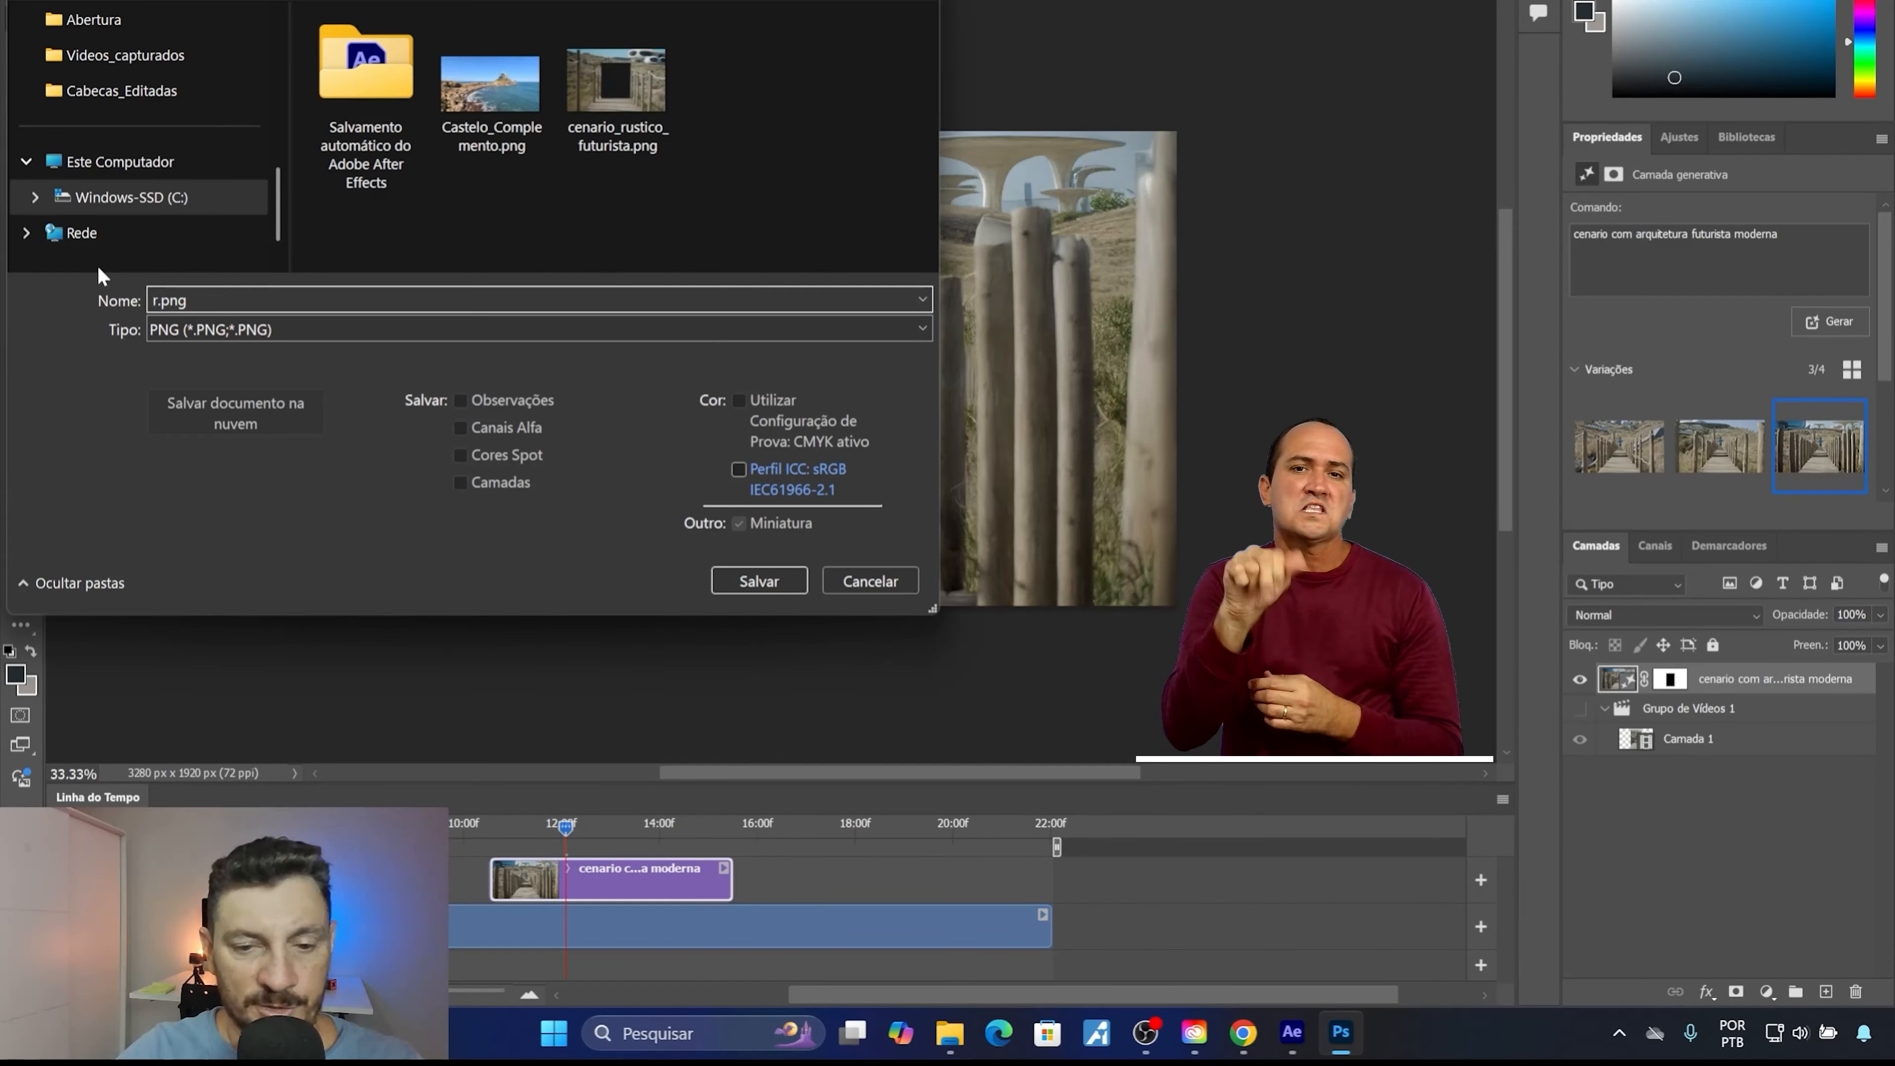
pyautogui.hotkey('shift', 'Right')
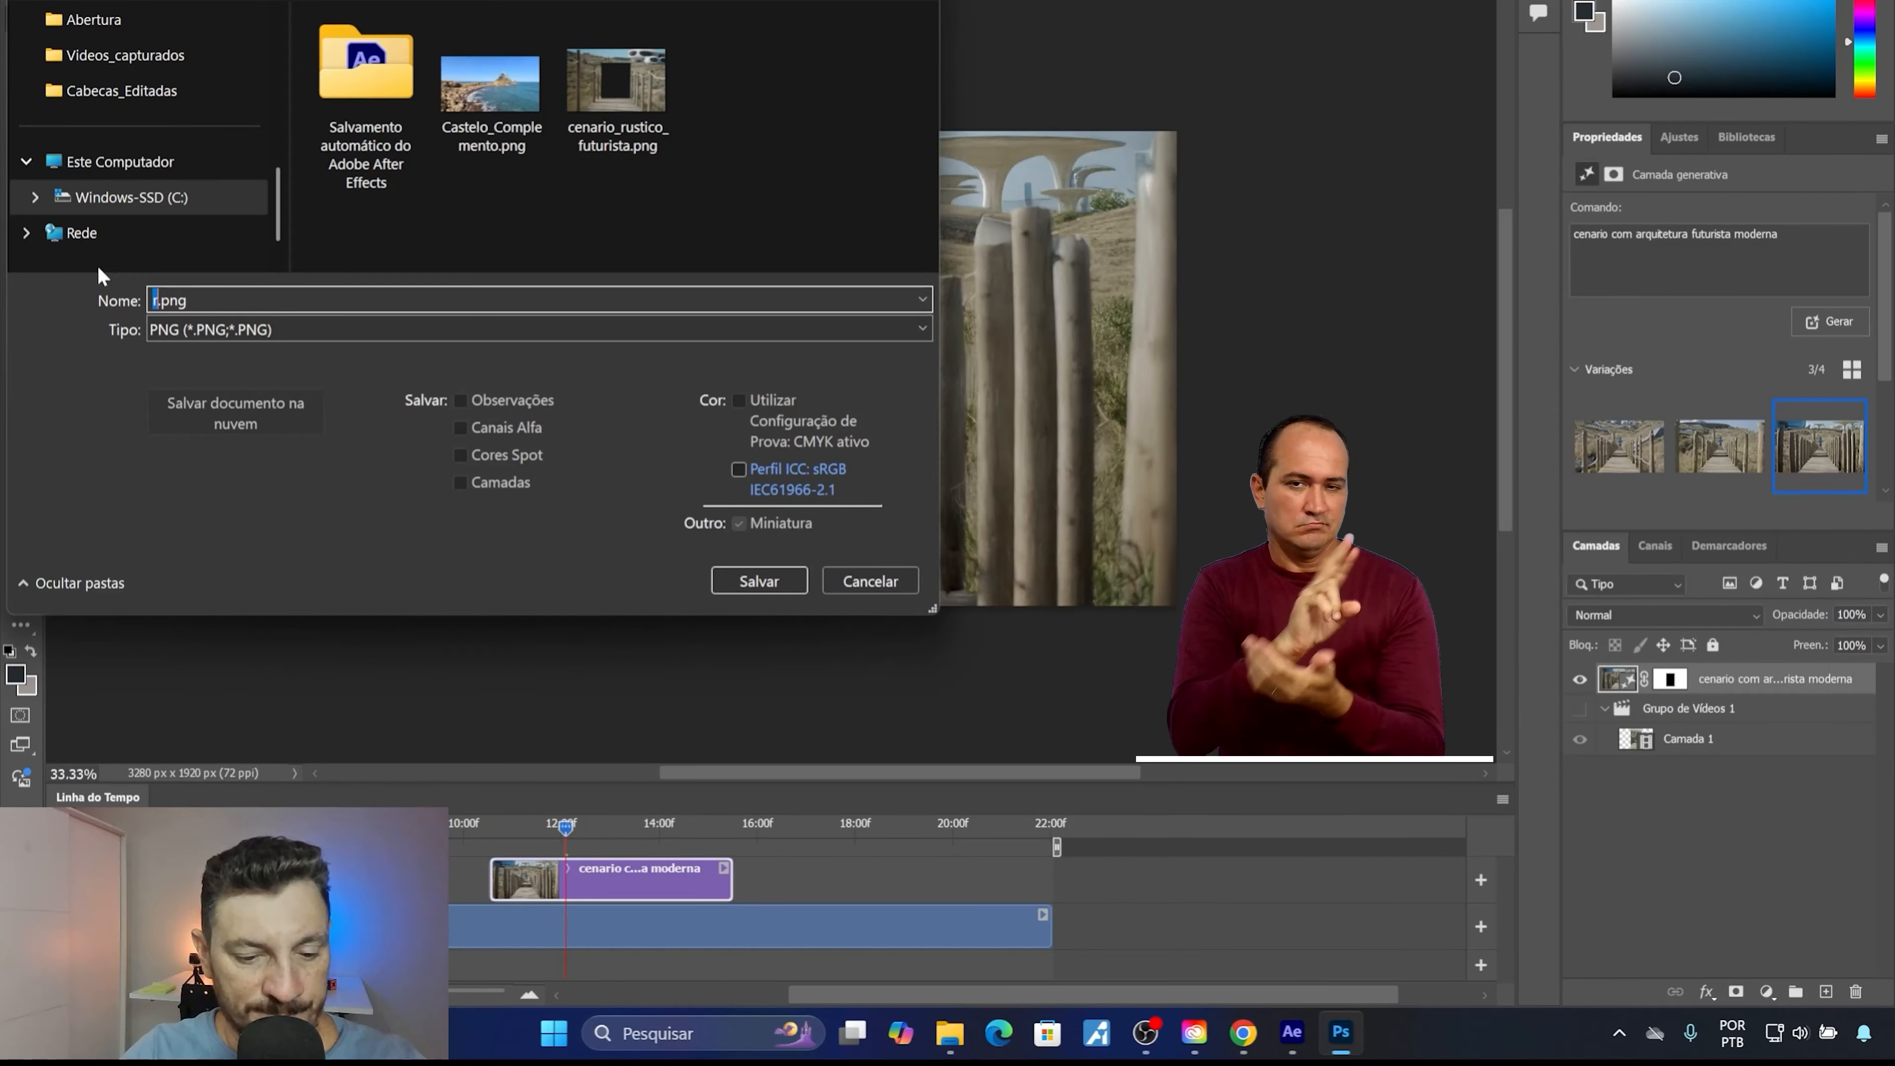
pyautogui.write('cenario_futurista_2')
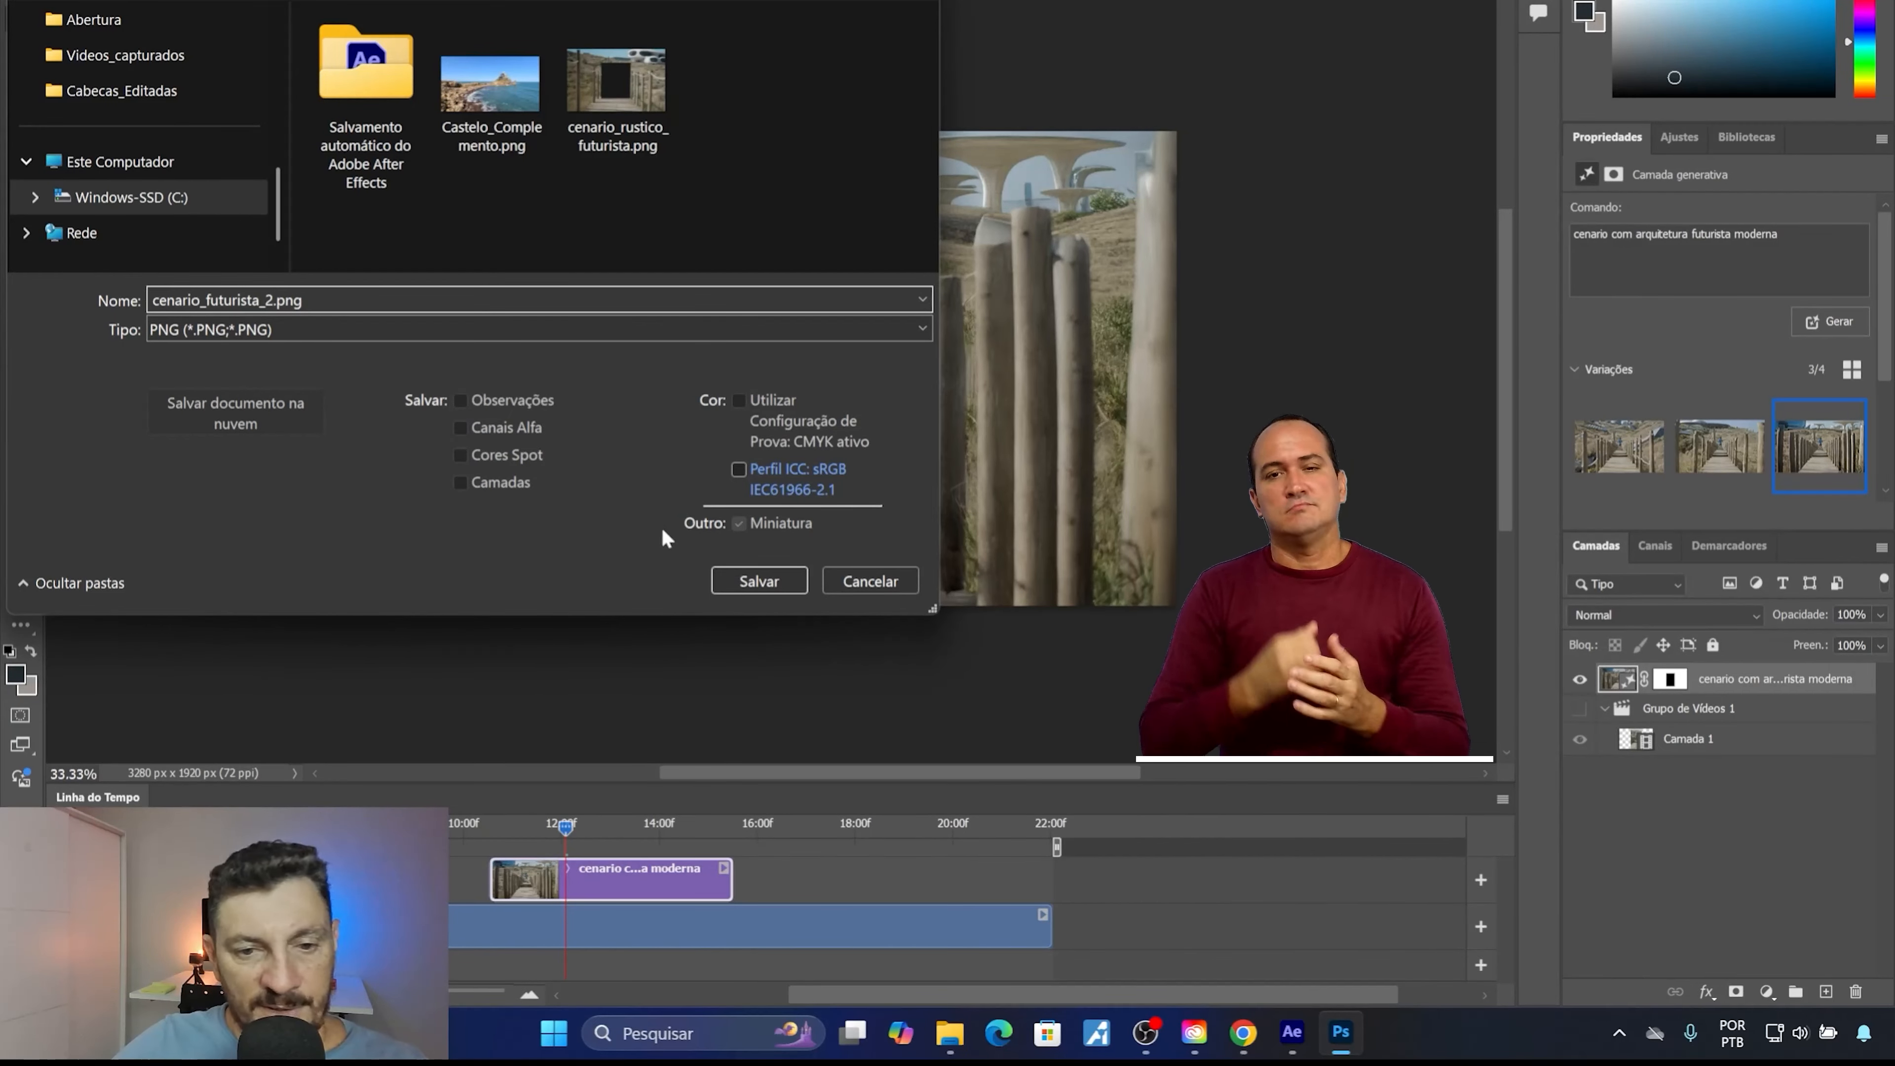
pyautogui.click(748, 581)
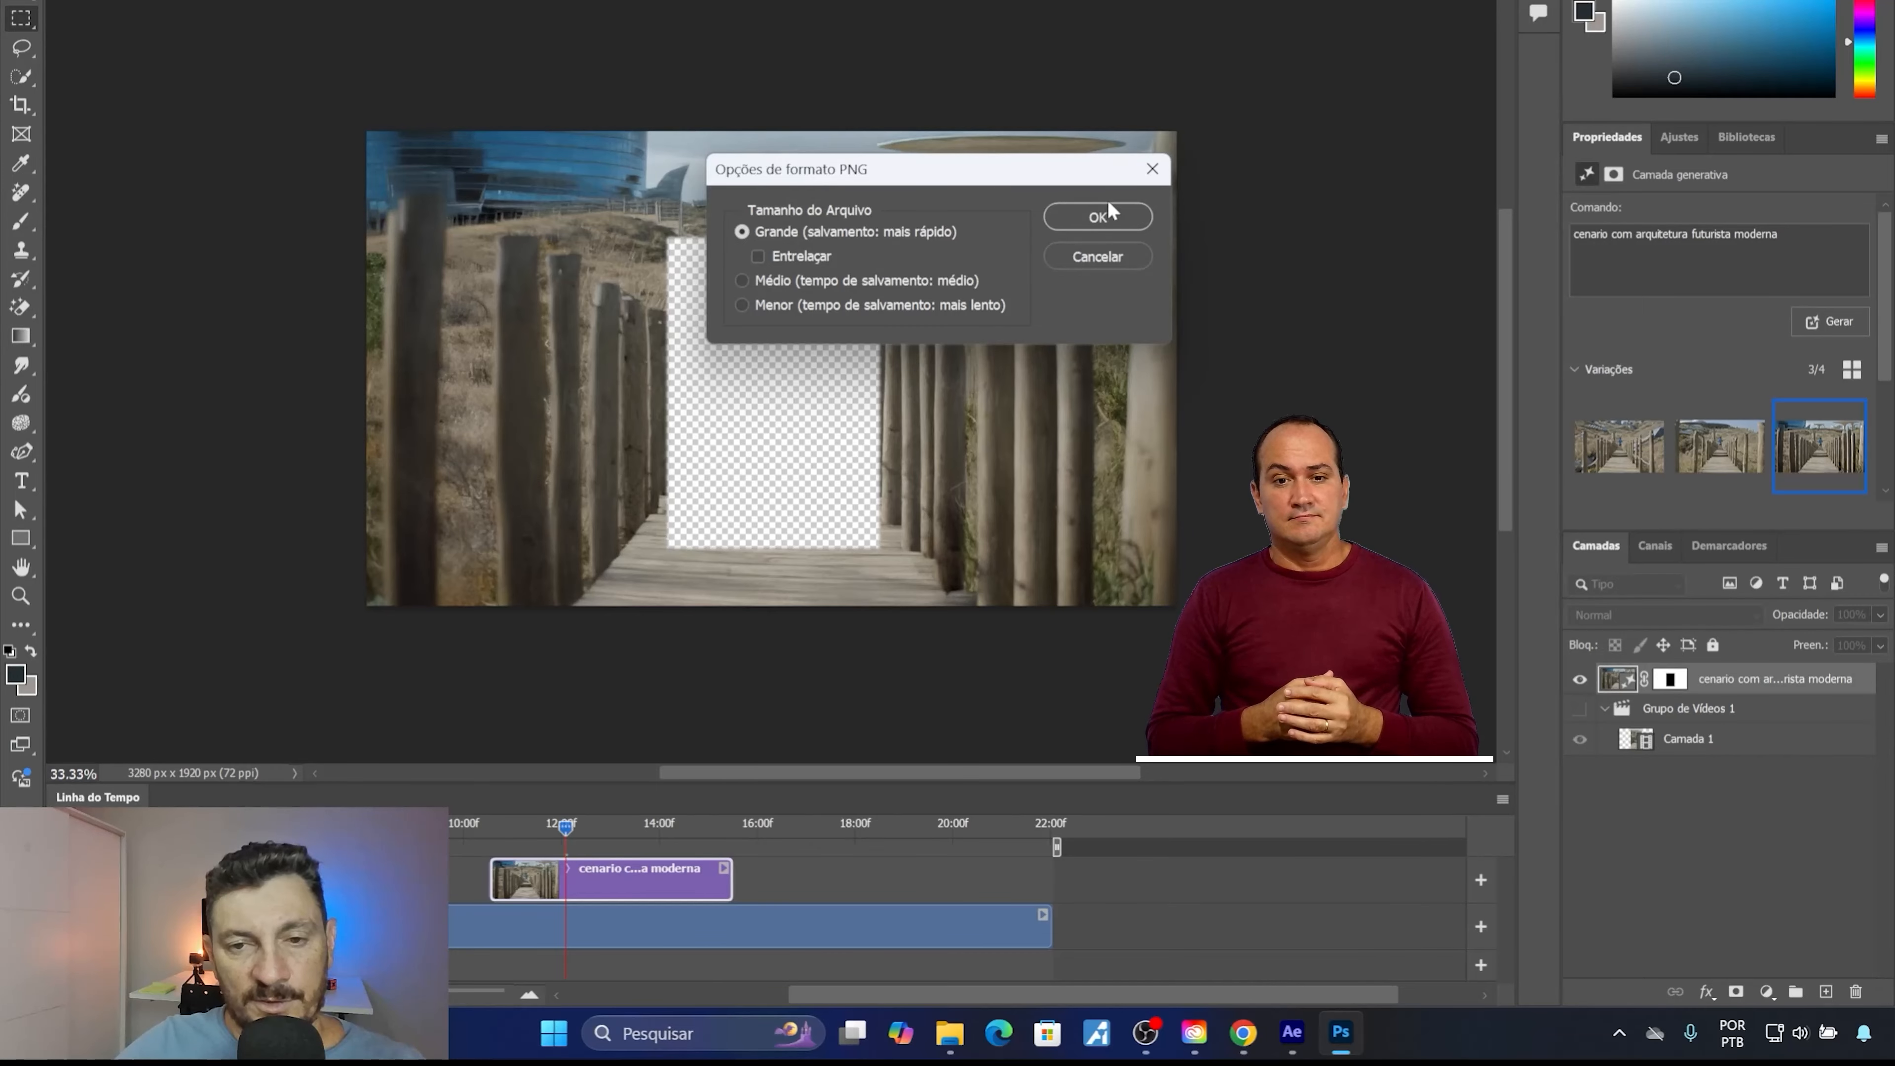
pyautogui.click(1106, 210)
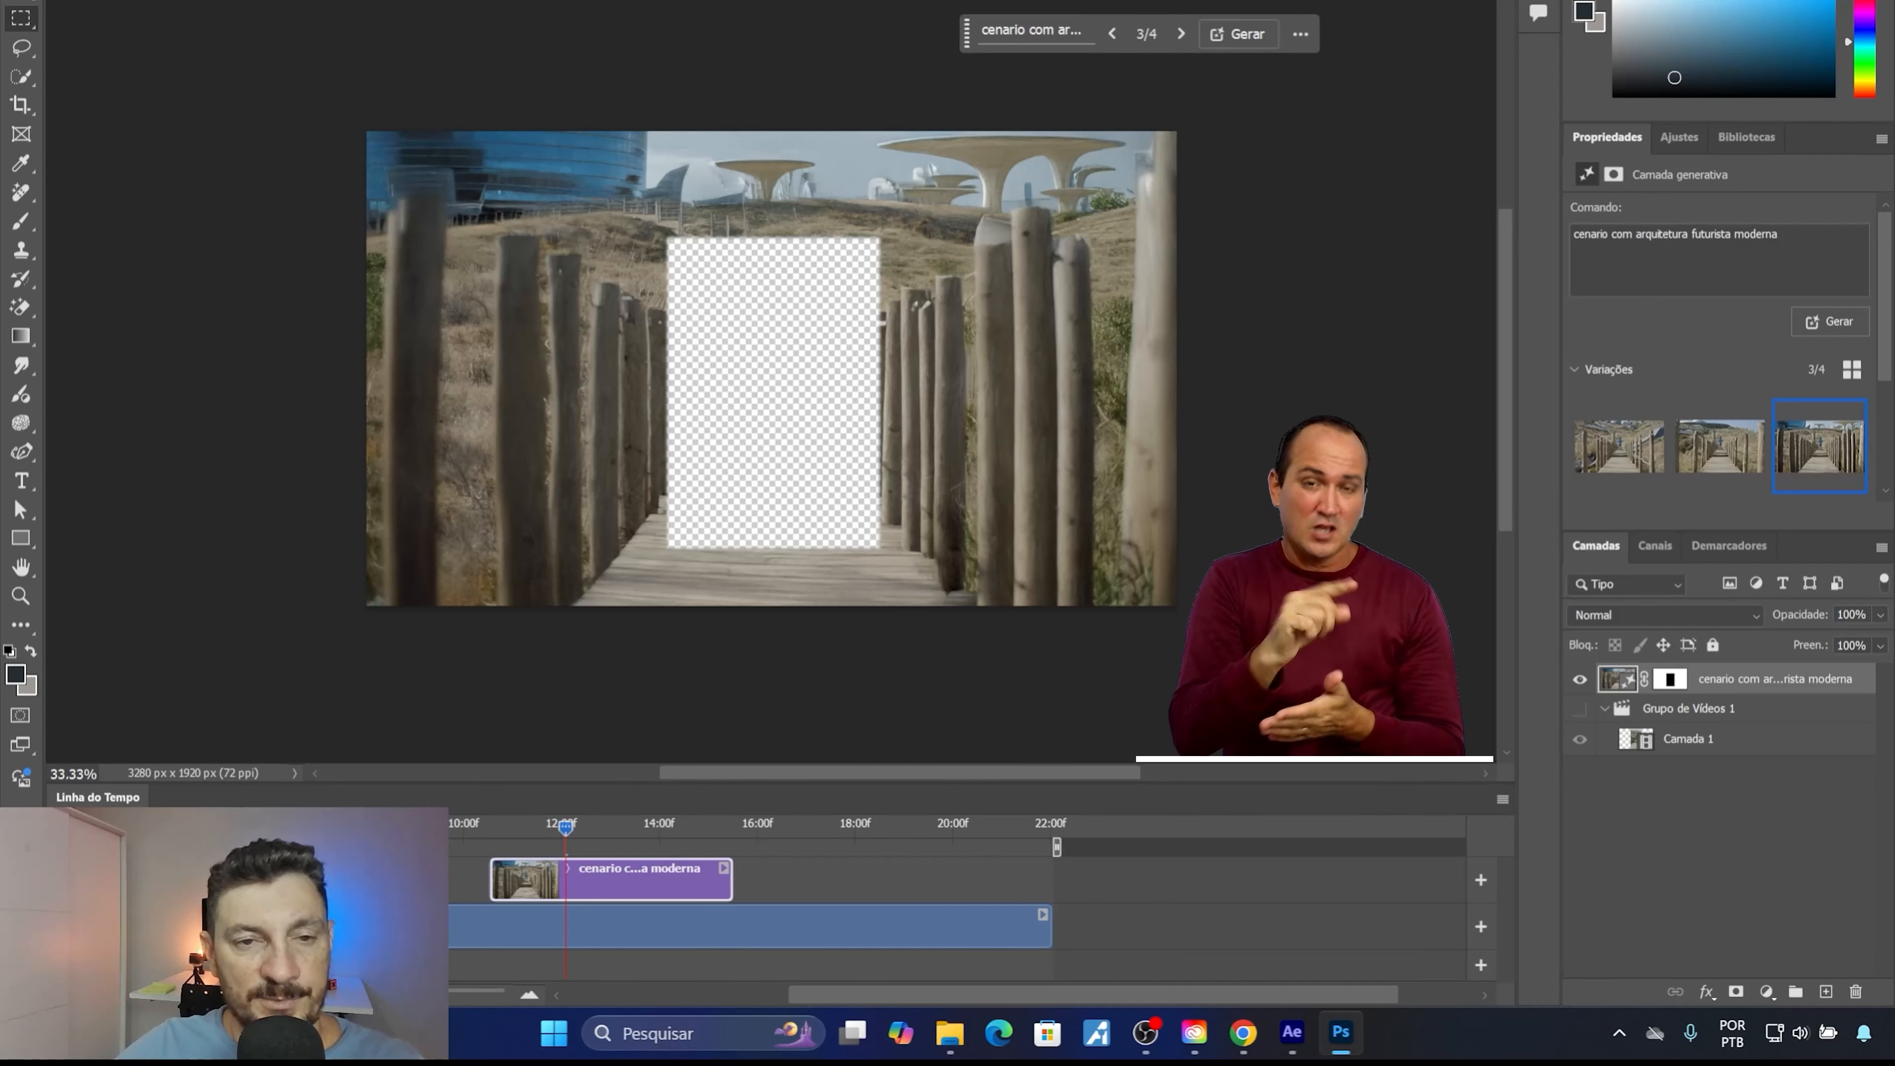
# Close the video document without saving its changes and switch to After Effects.
pyautogui.hotkey('ctrl', 'w')
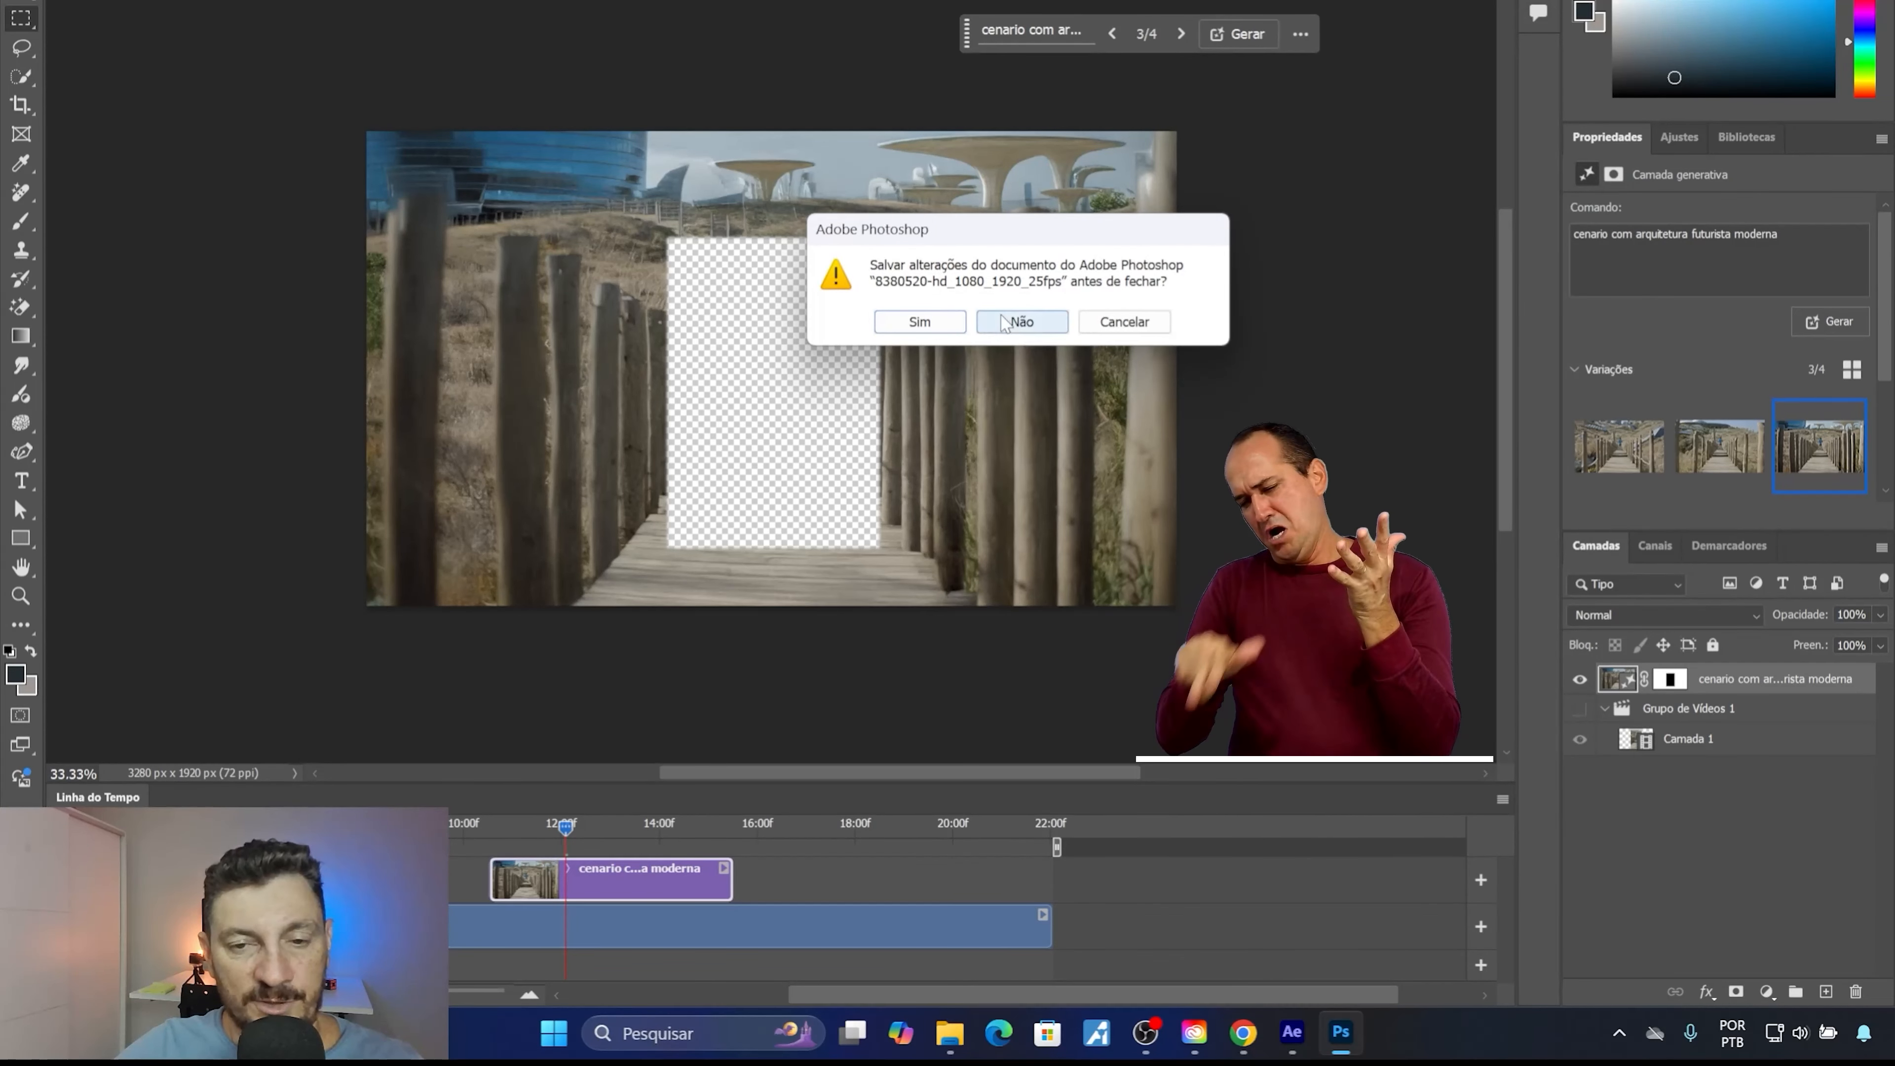
pyautogui.click(1014, 321)
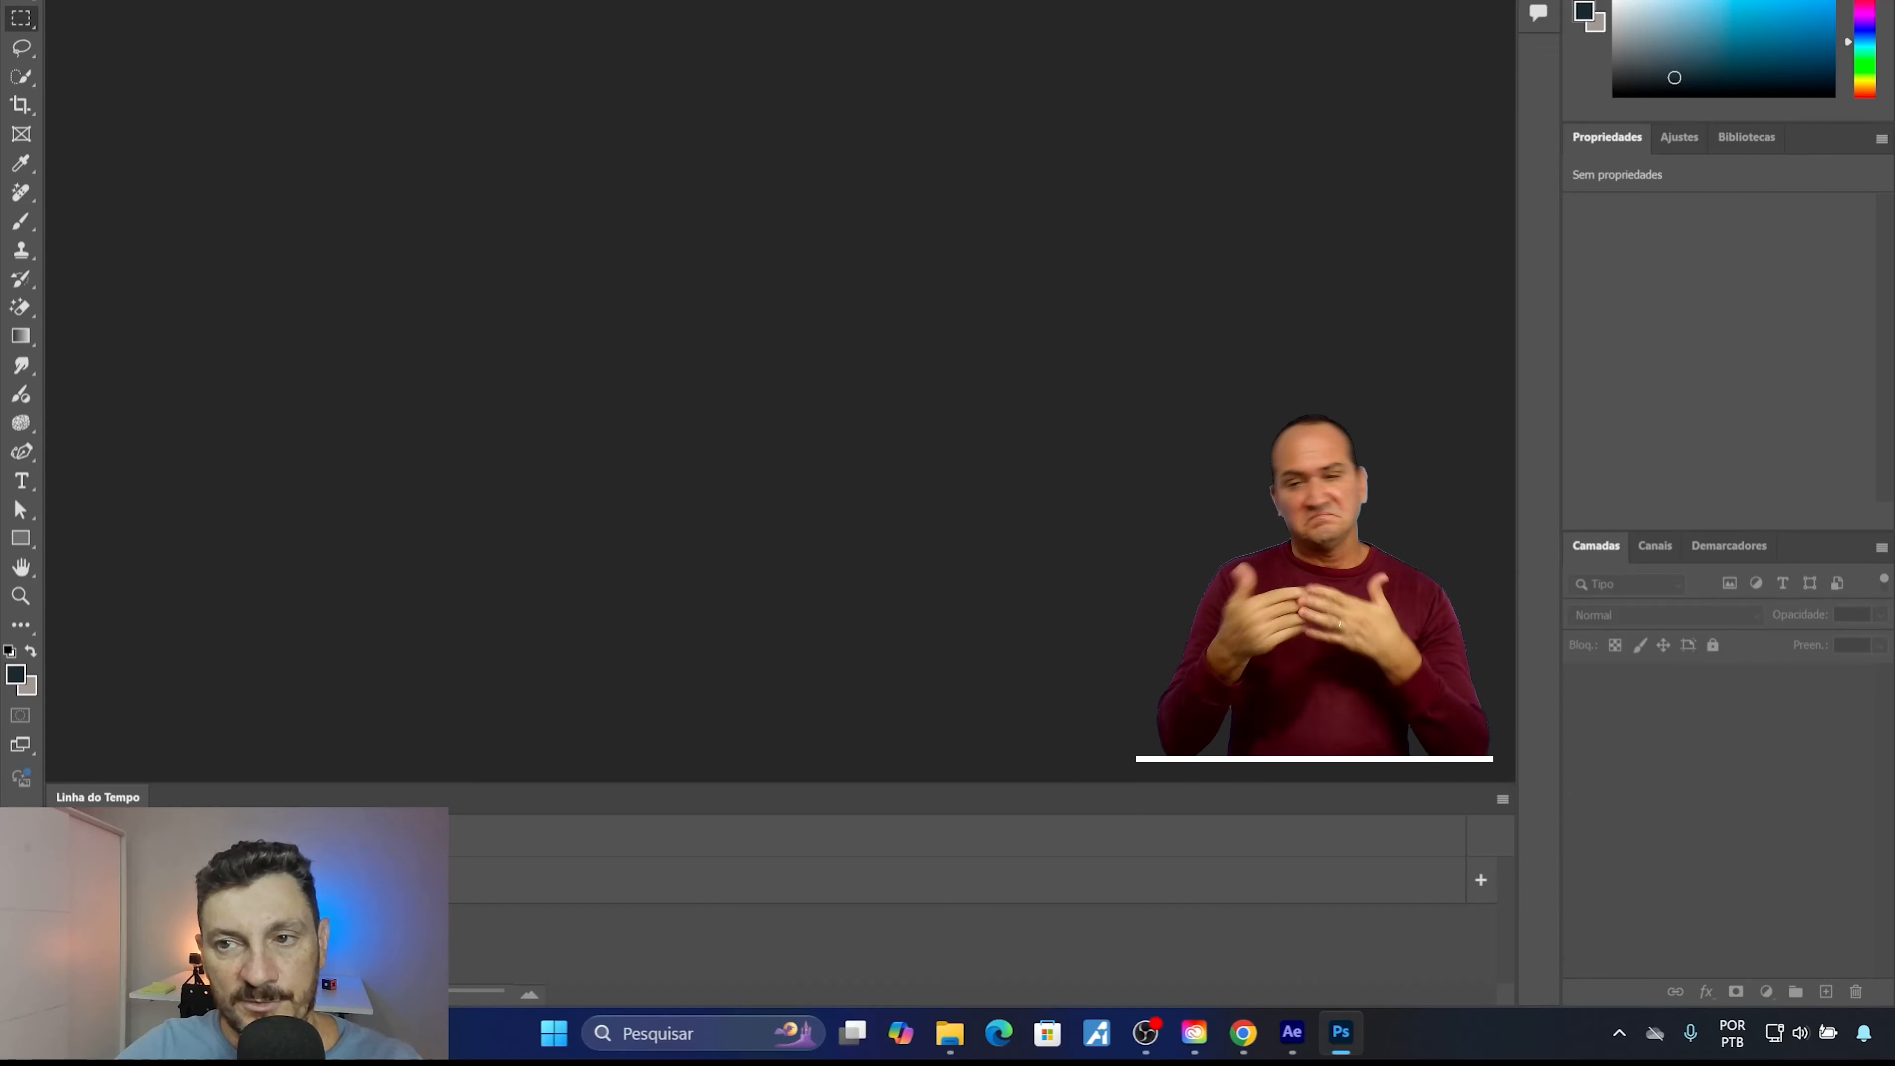
pyautogui.click(1874, 2)
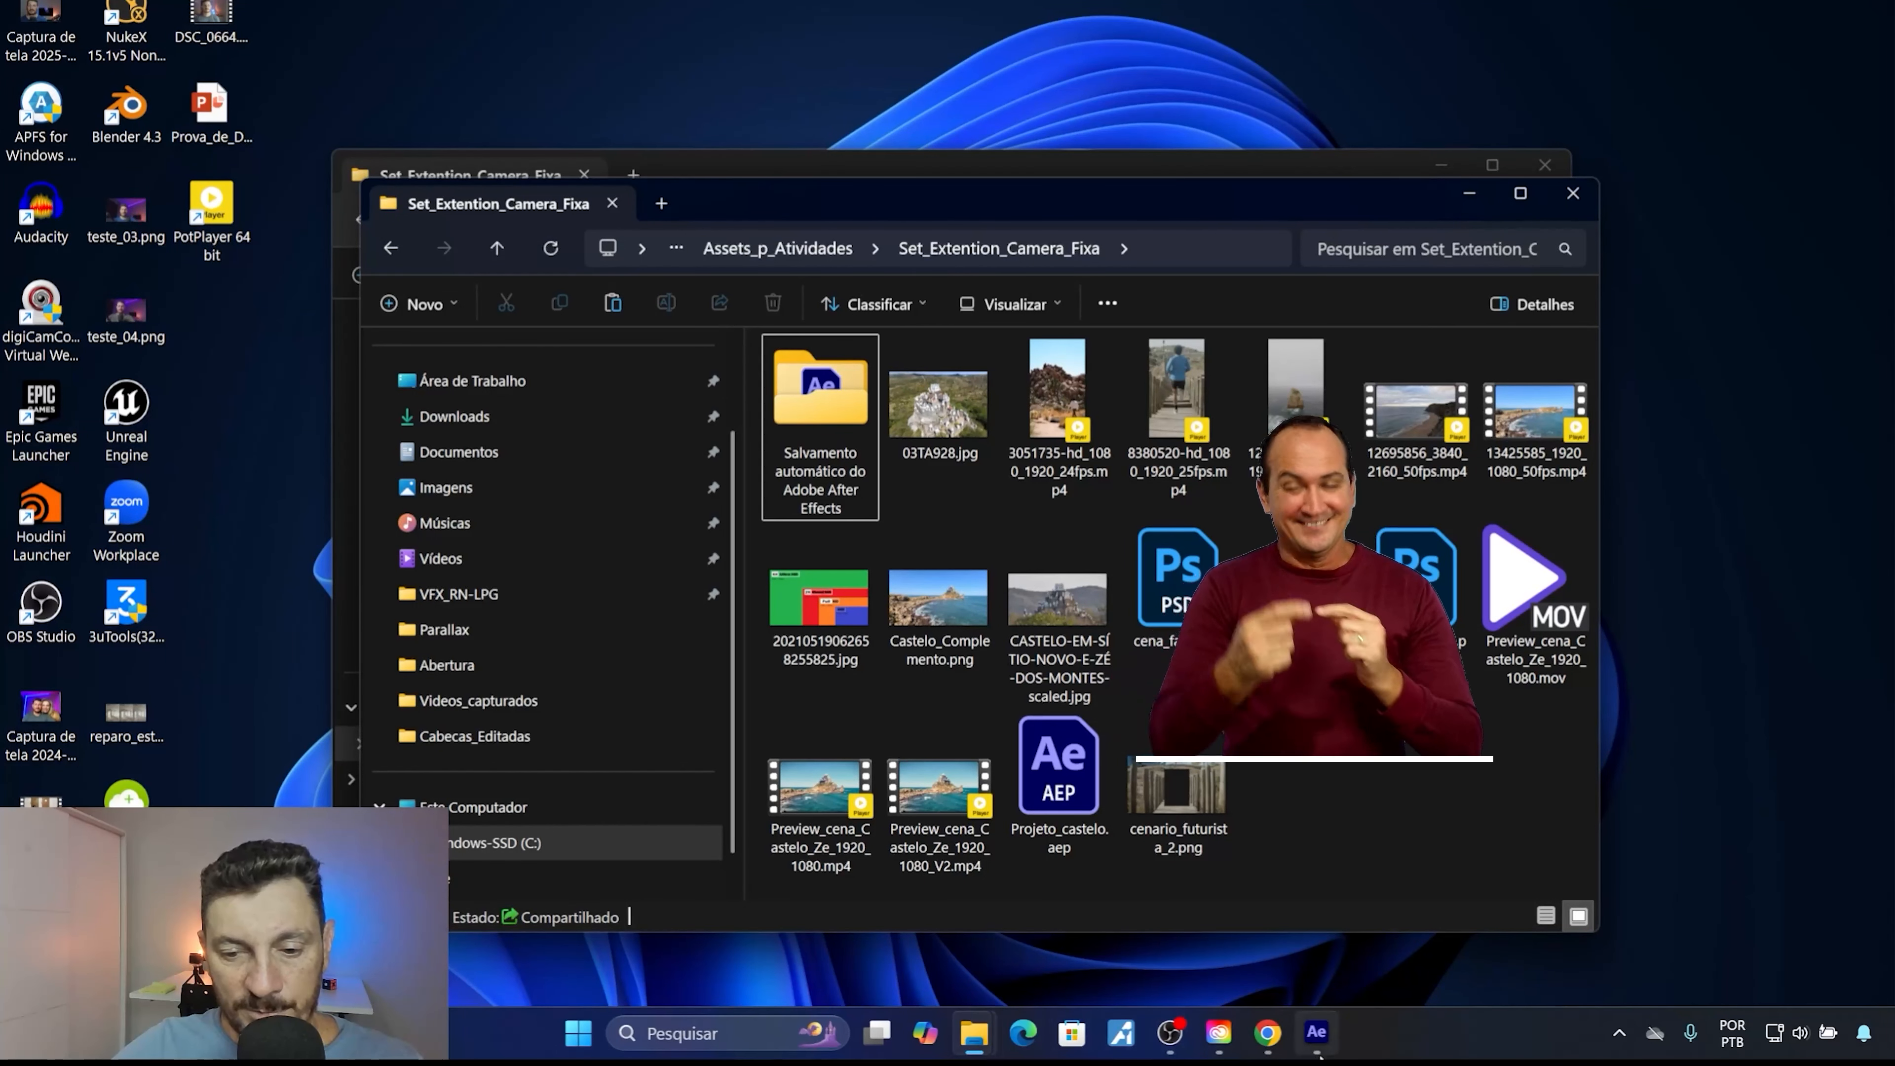
pyautogui.moveTo(1320, 1046)
pyautogui.click(1309, 938)
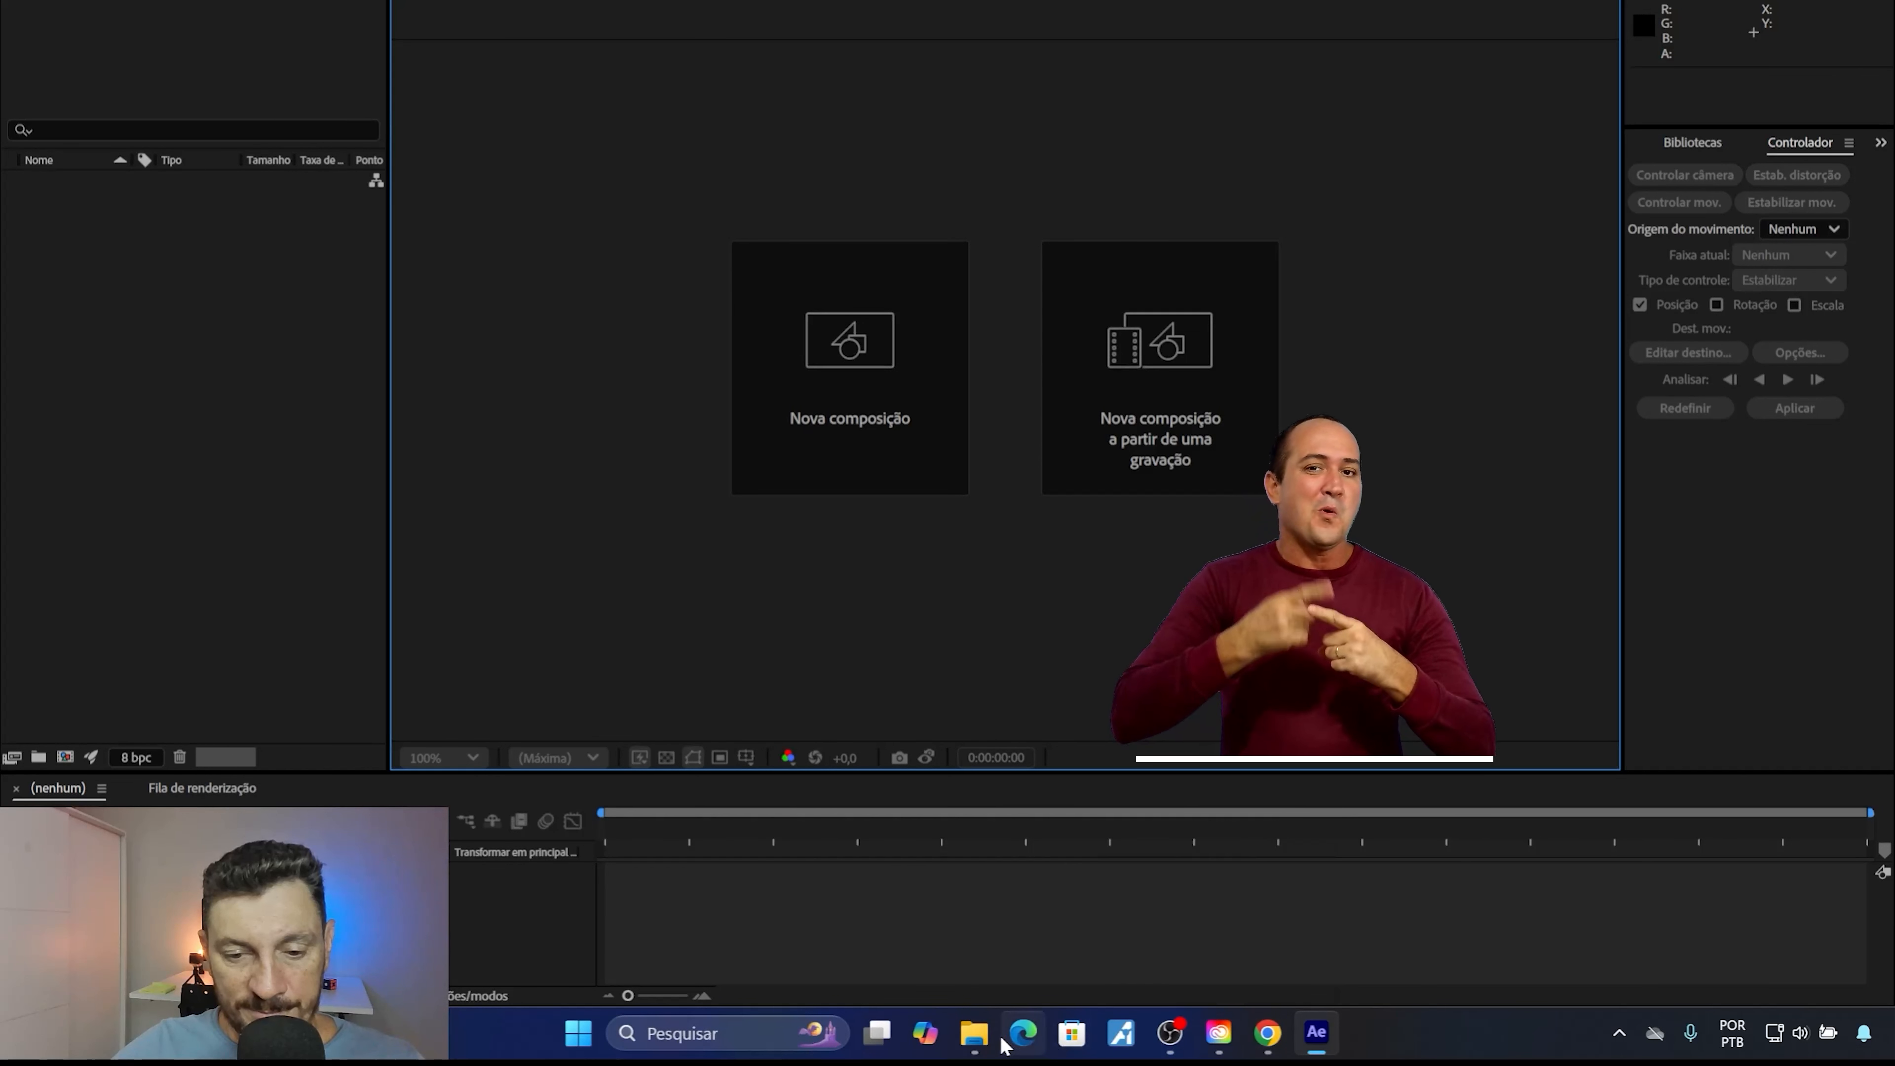
# Examine cenario_futurista_2.png and cenario_rustico_futurista.png from the Set_Extention_Camera_Fixa folder in the image viewer.
pyautogui.moveTo(985, 1040)
pyautogui.click(1085, 952)
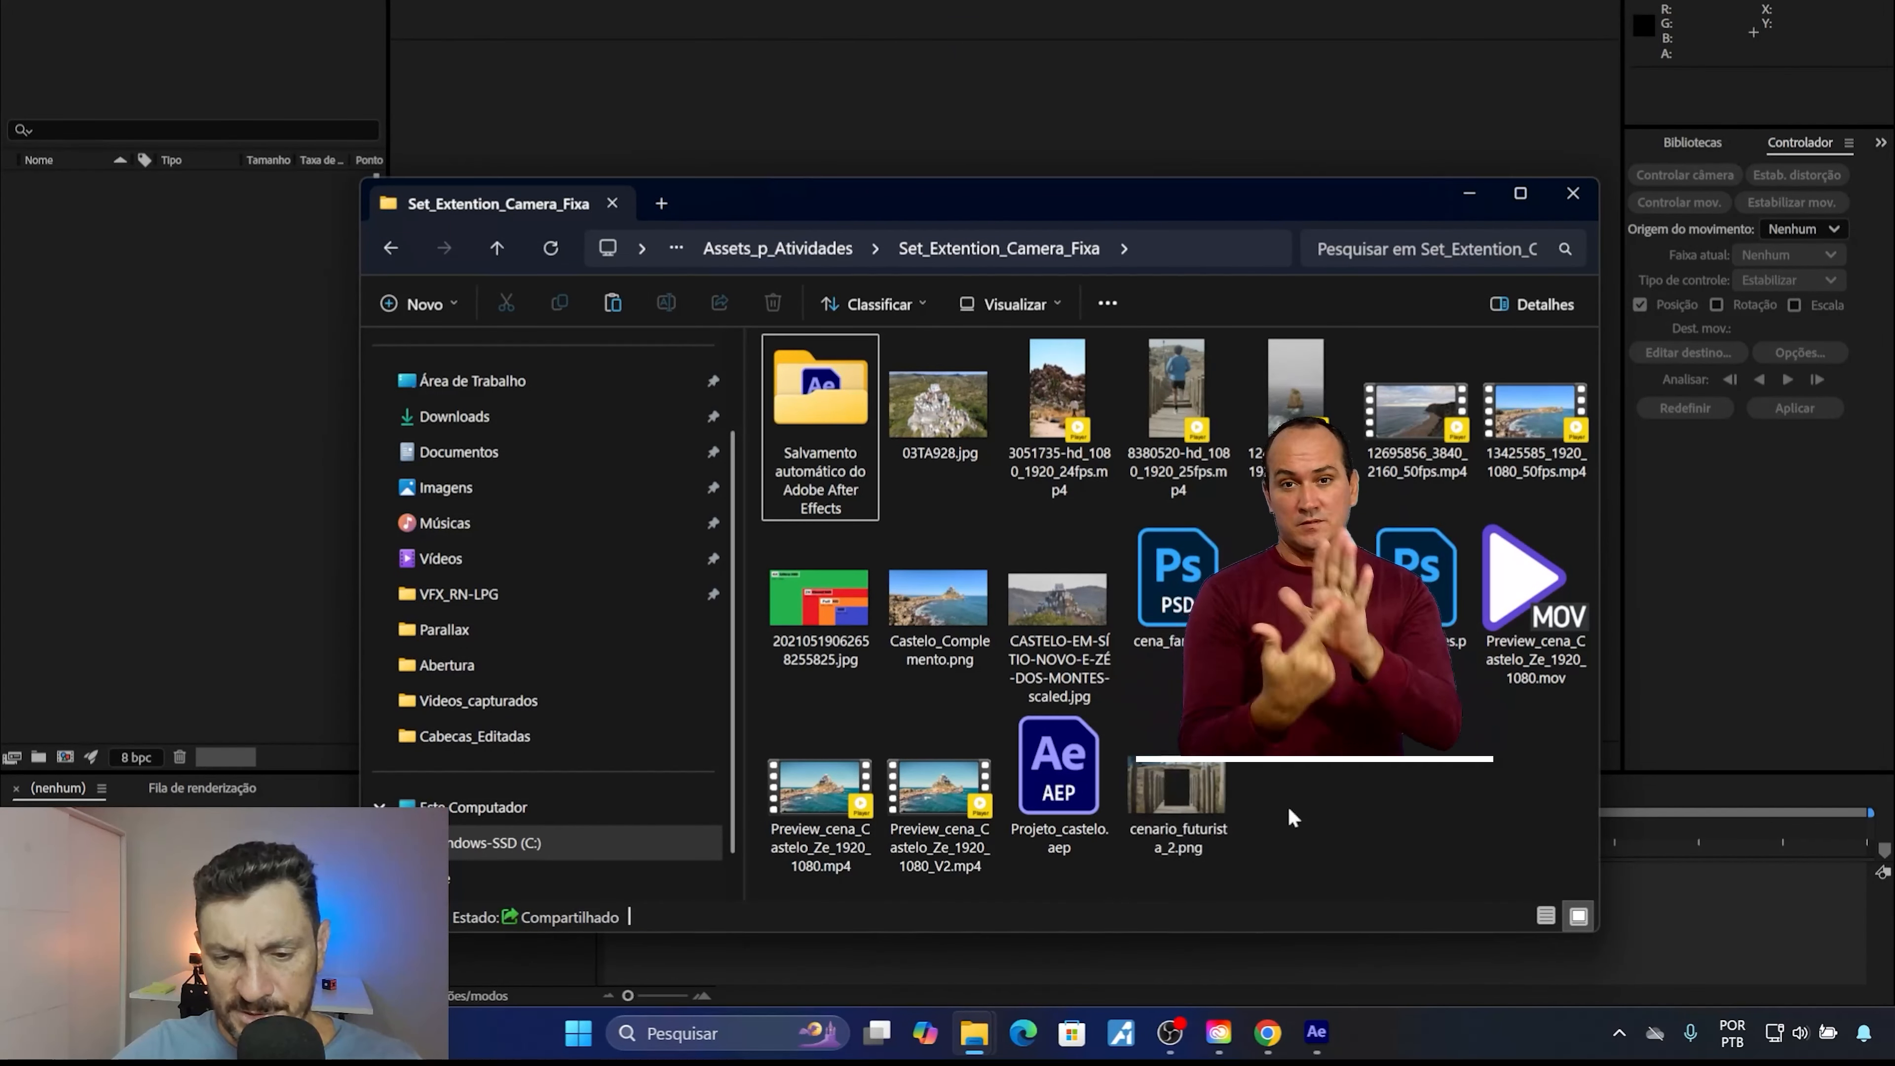
pyautogui.click(1179, 777)
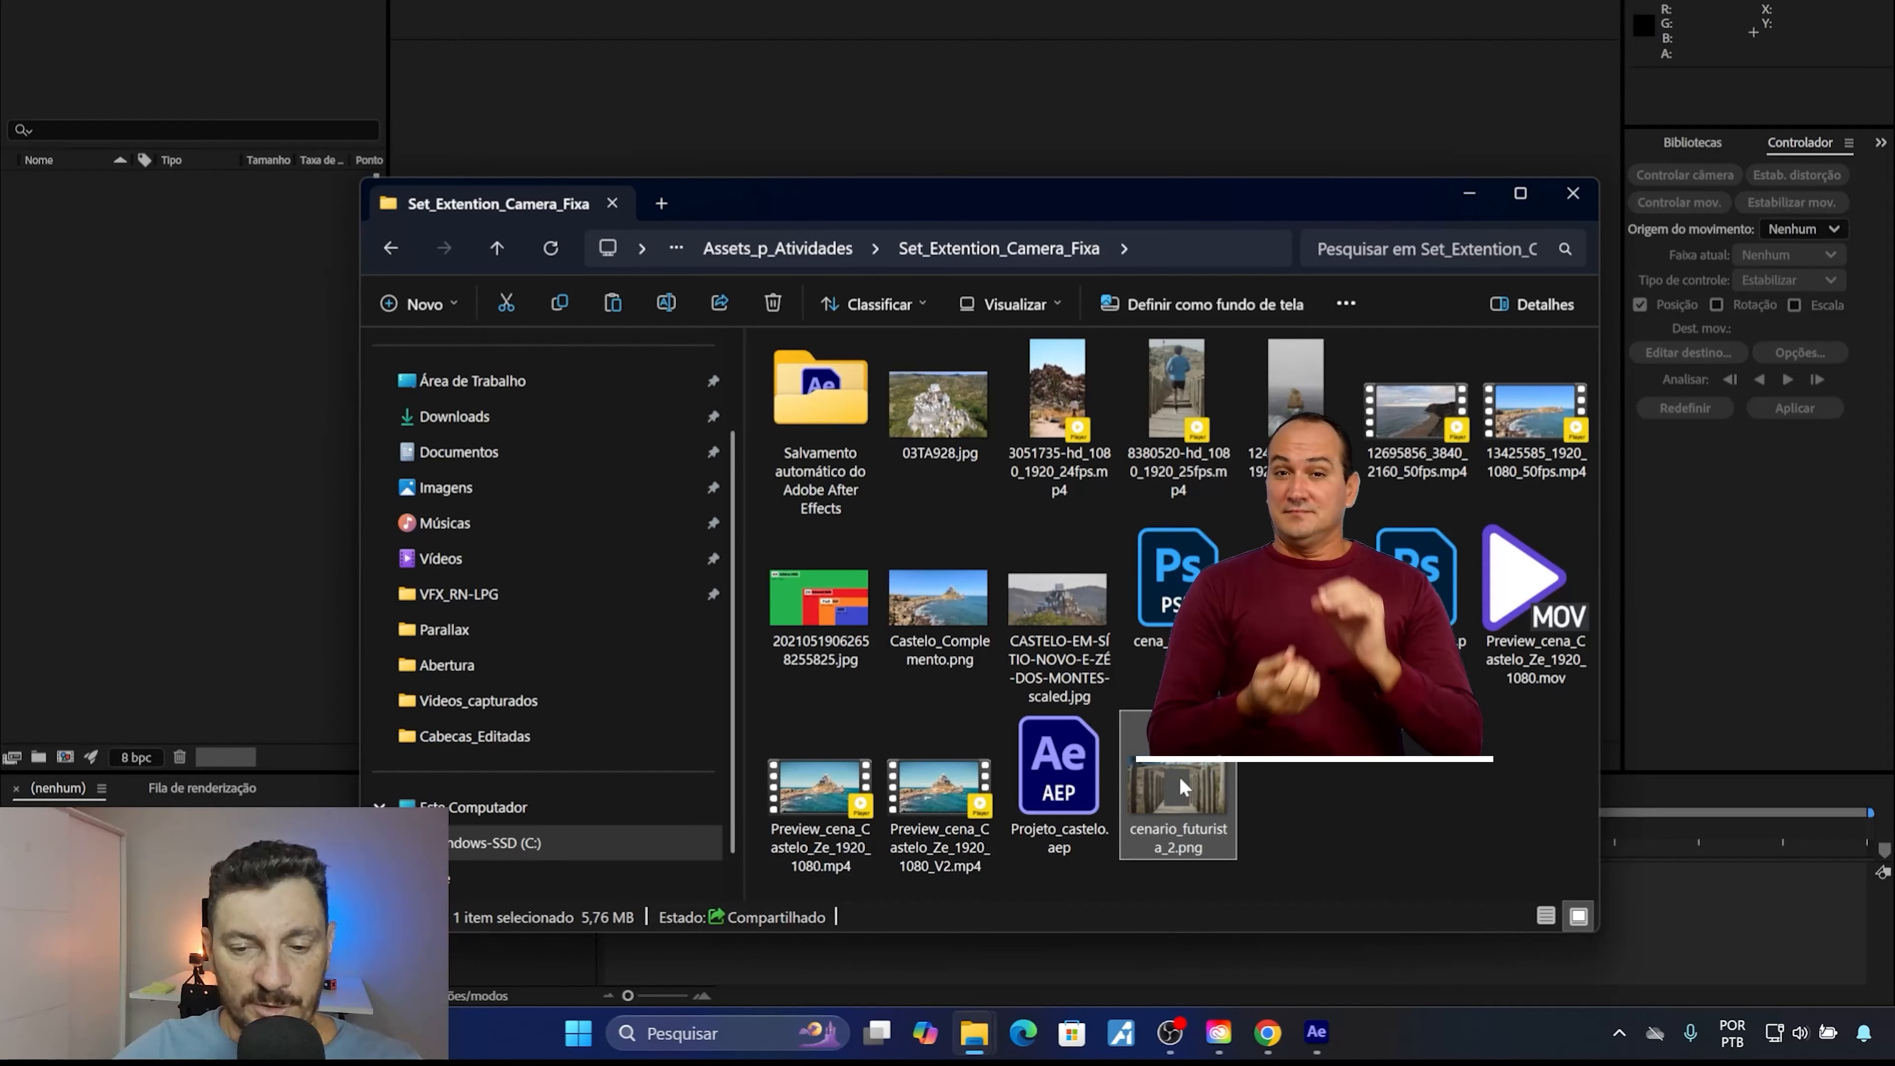
pyautogui.doubleClick(1177, 777)
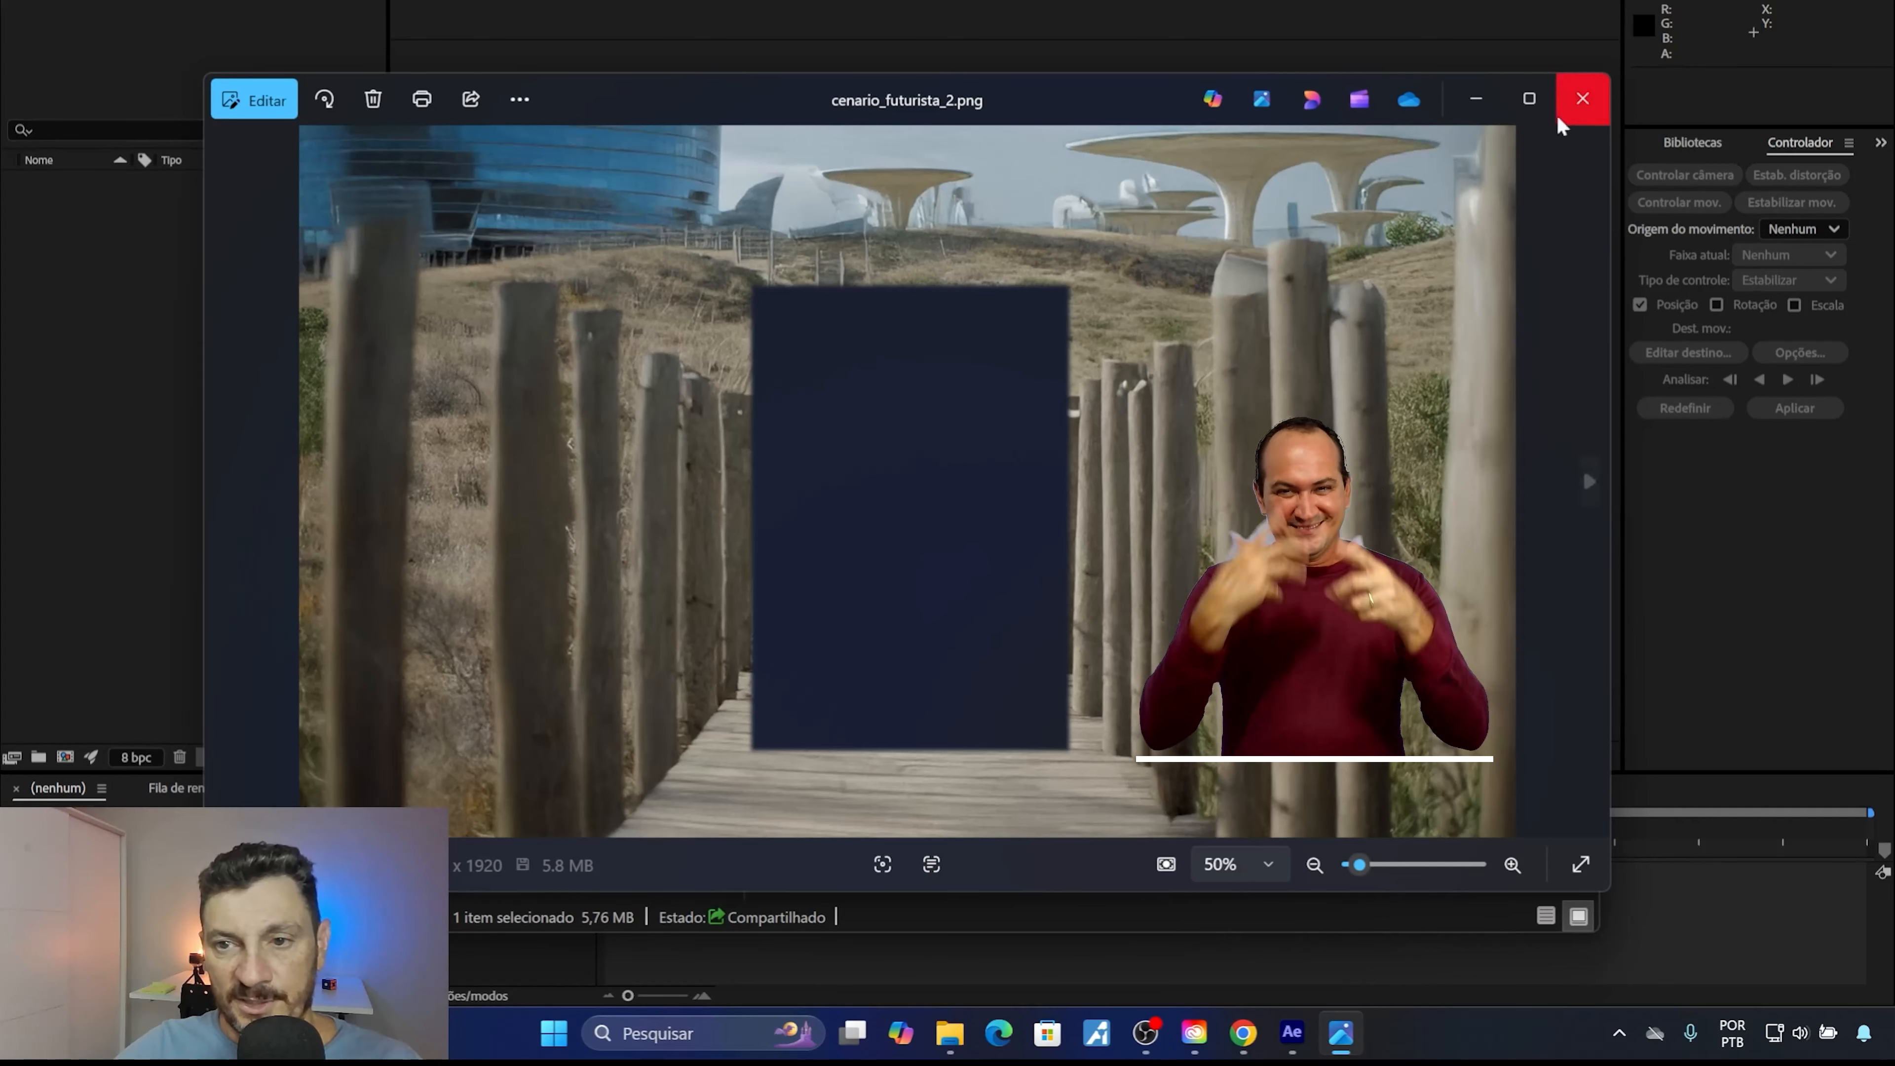
pyautogui.click(1580, 101)
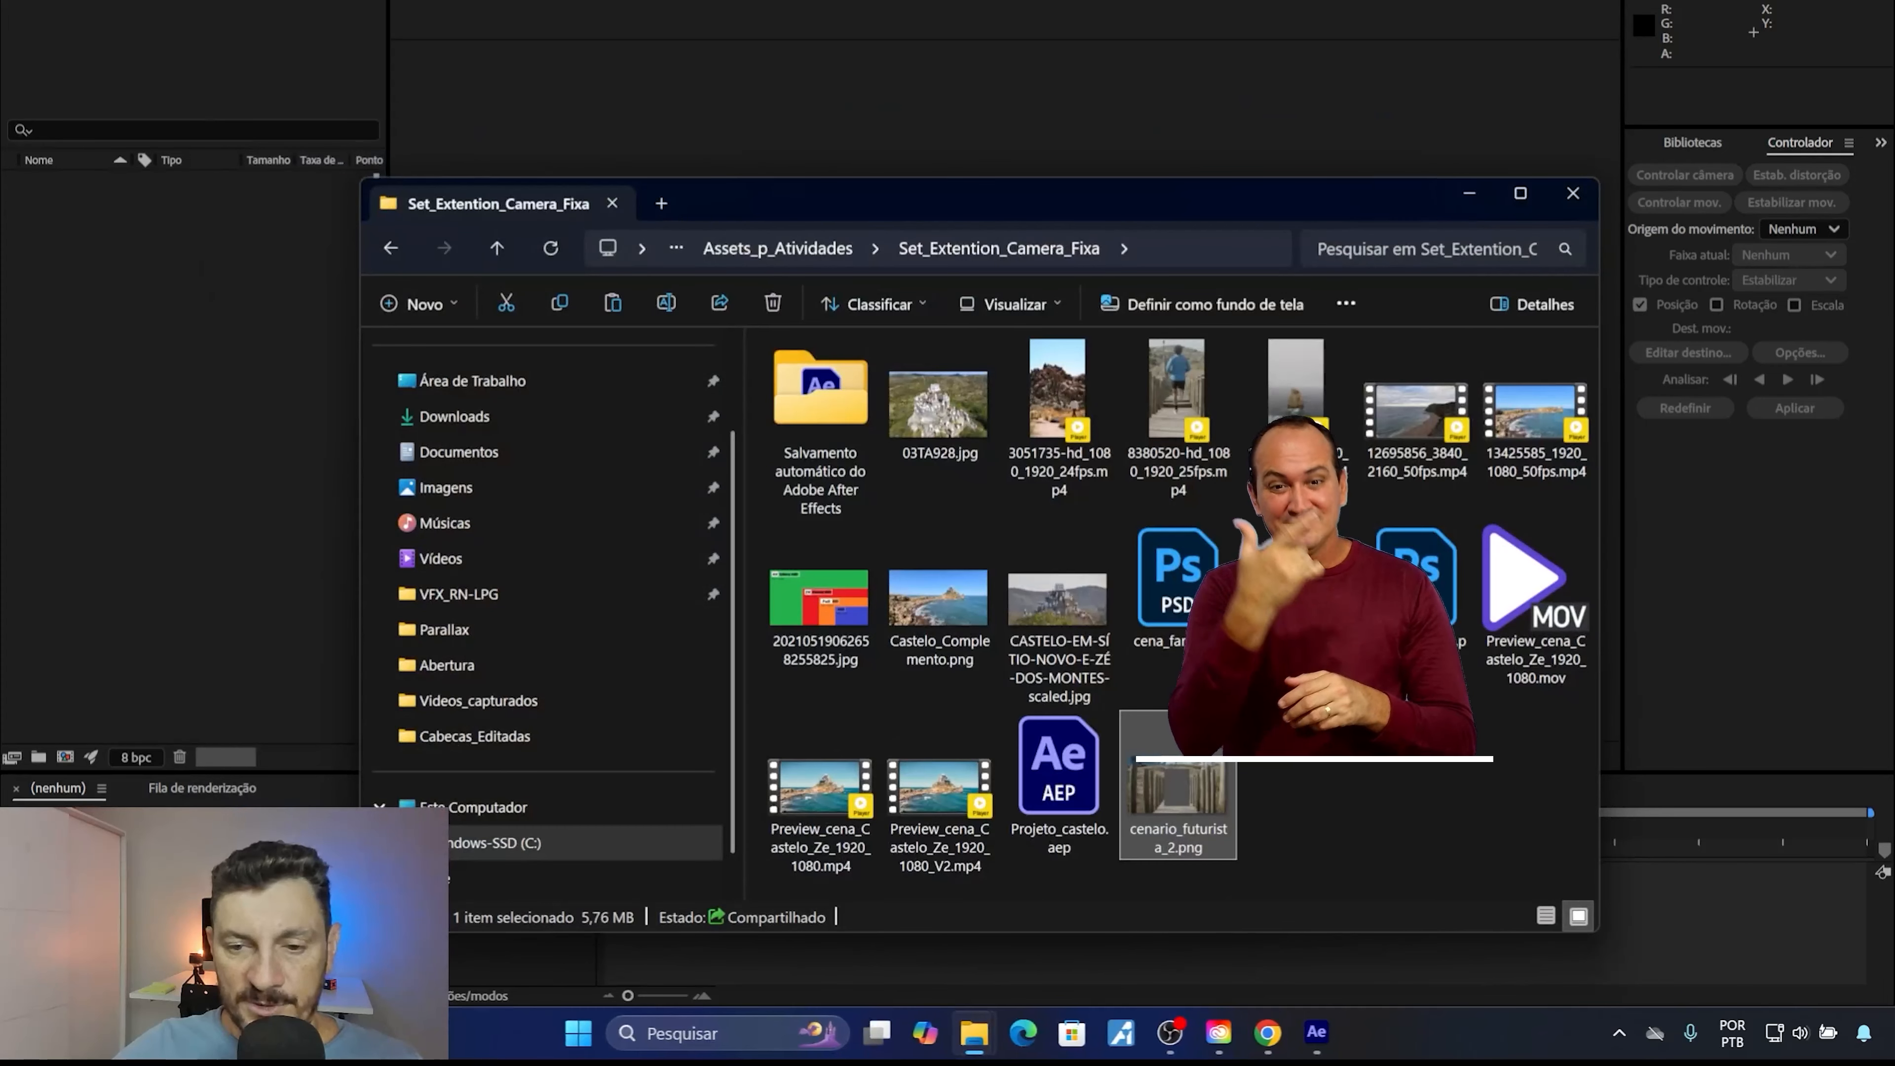
pyautogui.doubleClick(1297, 590)
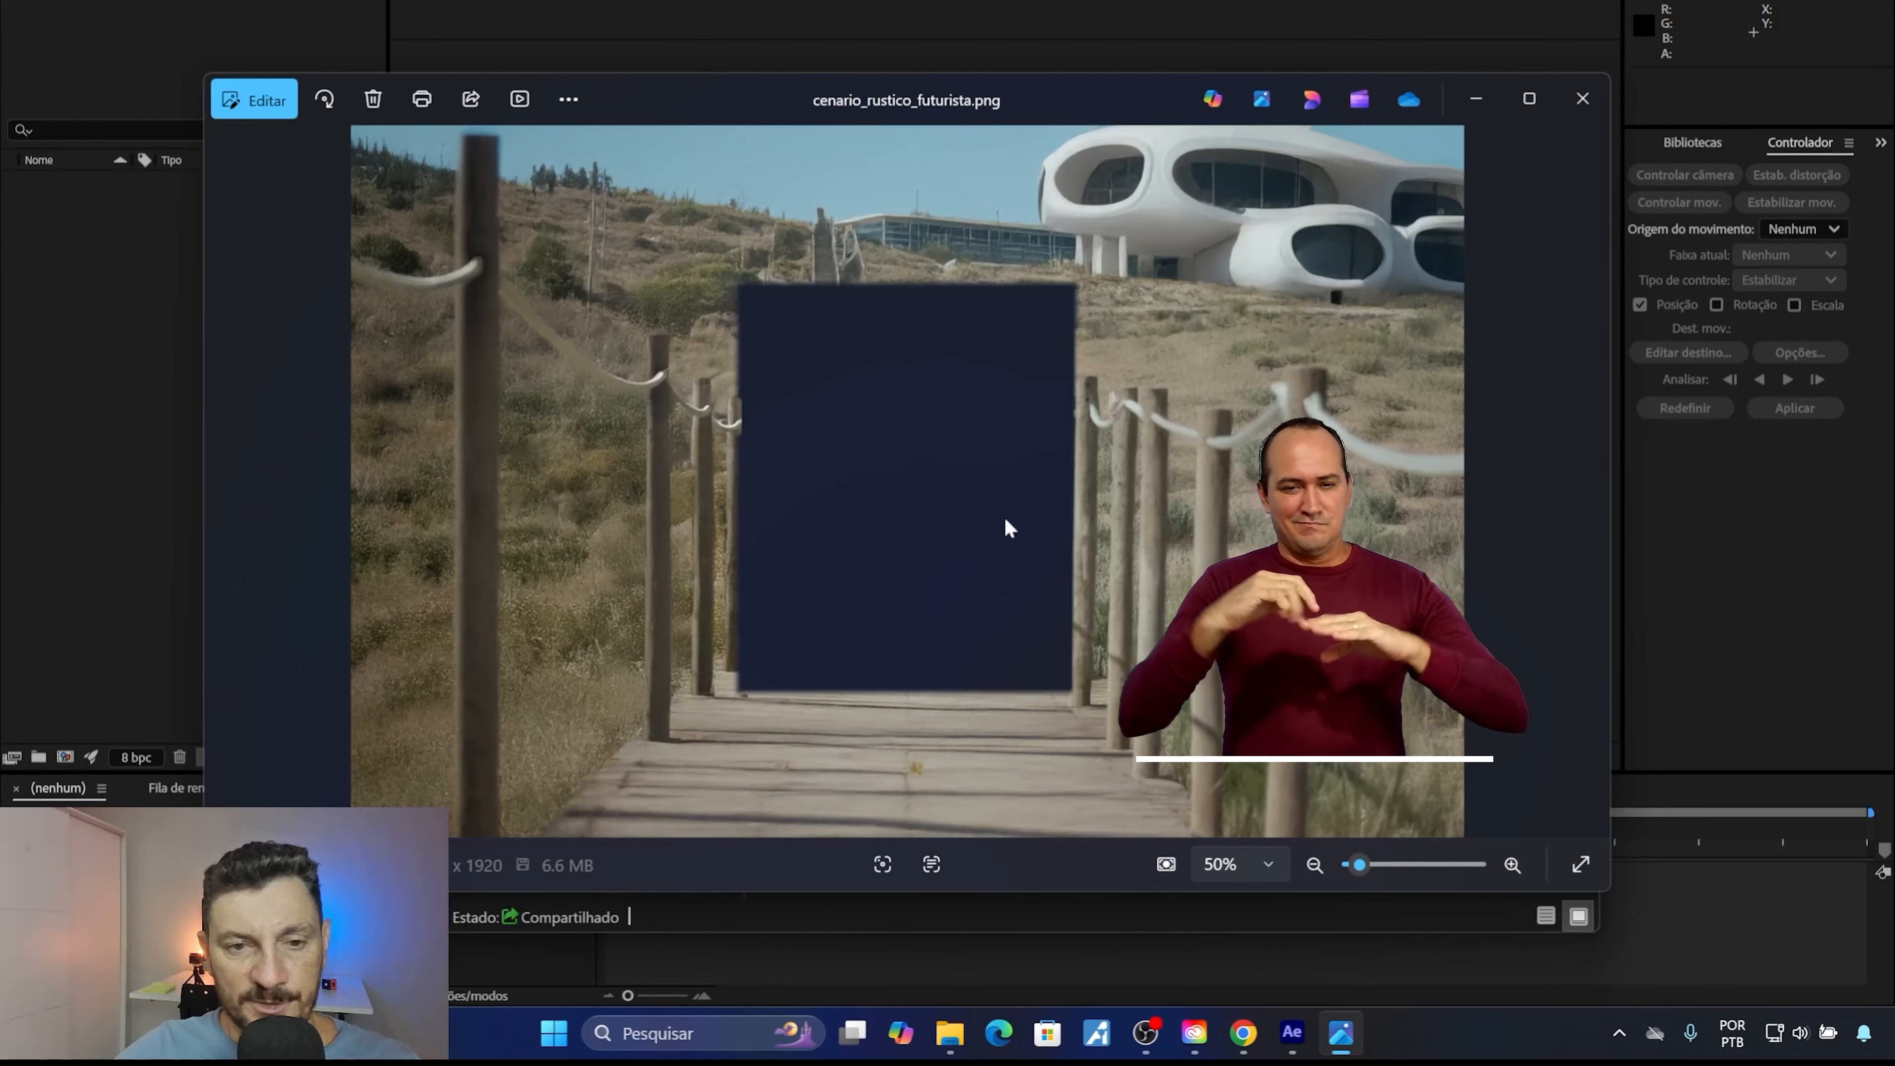
pyautogui.click(1575, 118)
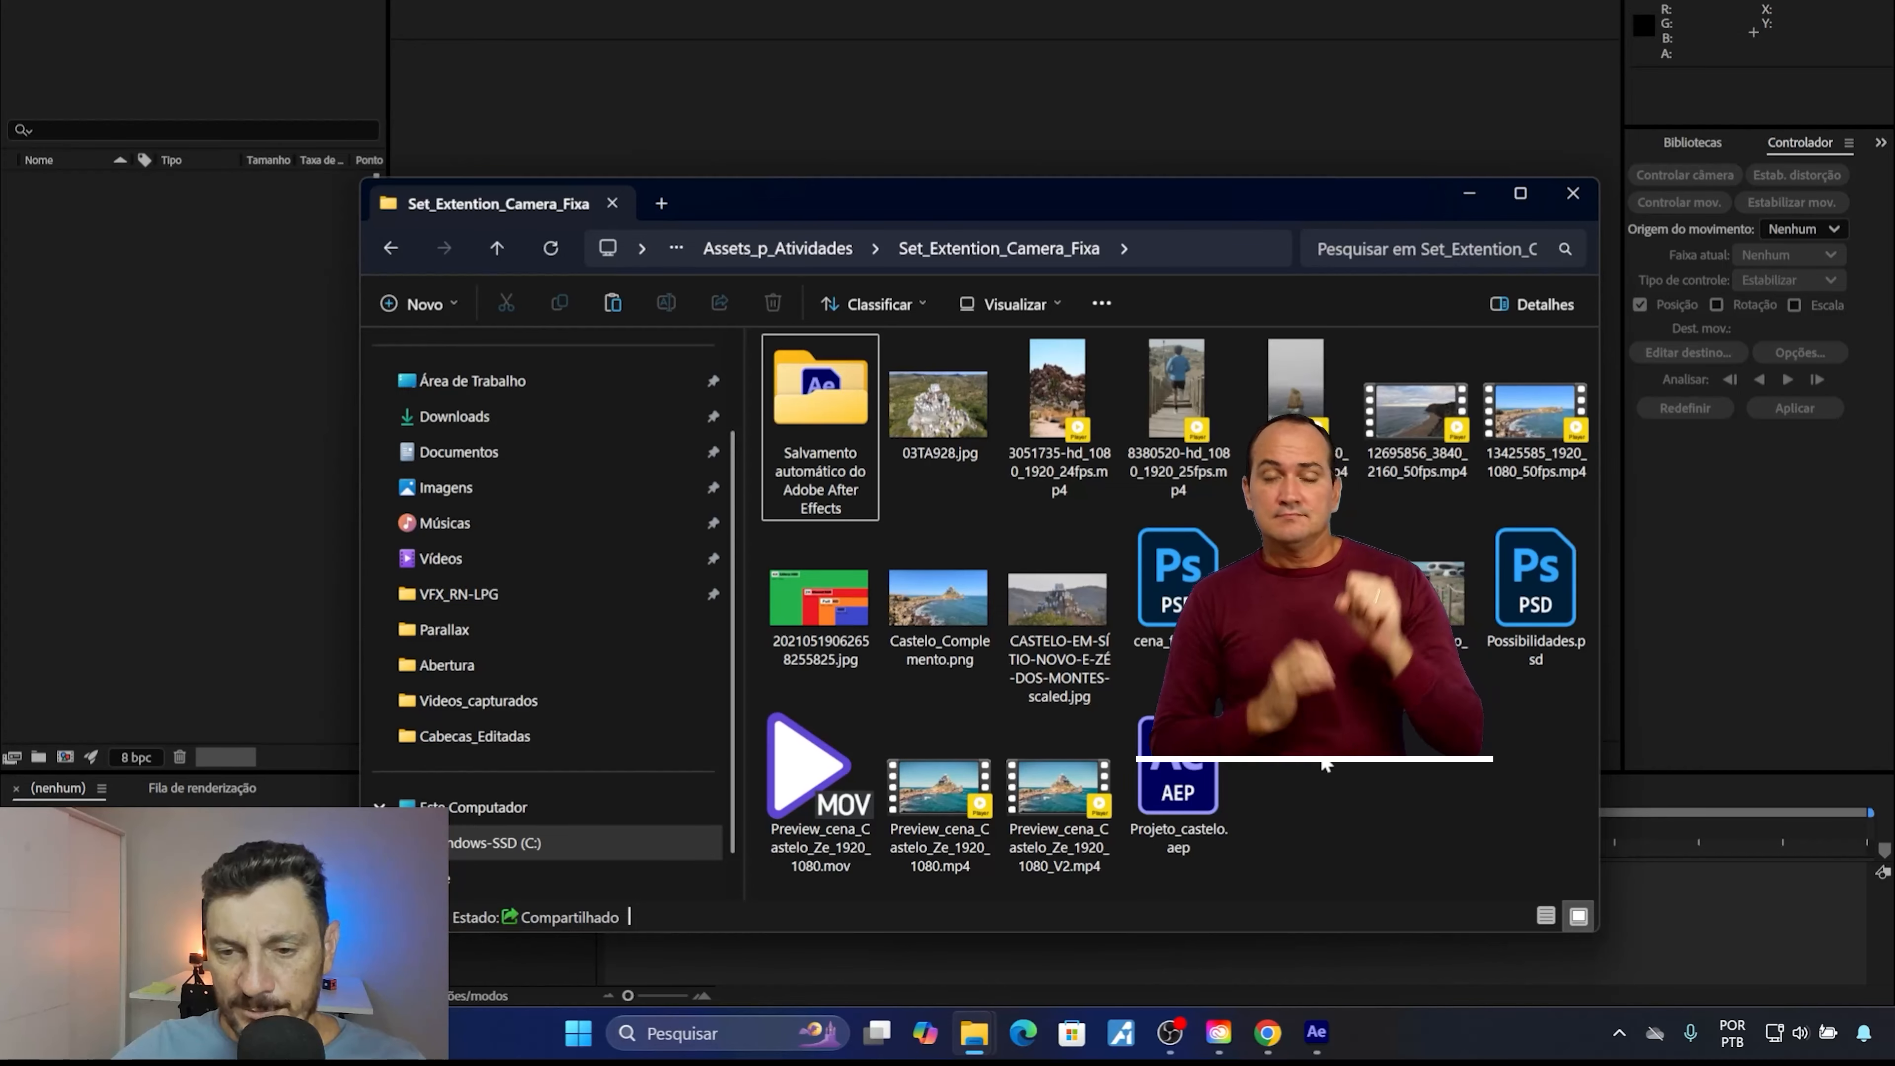
# Import cenario_futurista_2.png from the Set_Extention_Camera_Fixa folder into the After Effects project and create a new composition from it.
pyautogui.click(1298, 597)
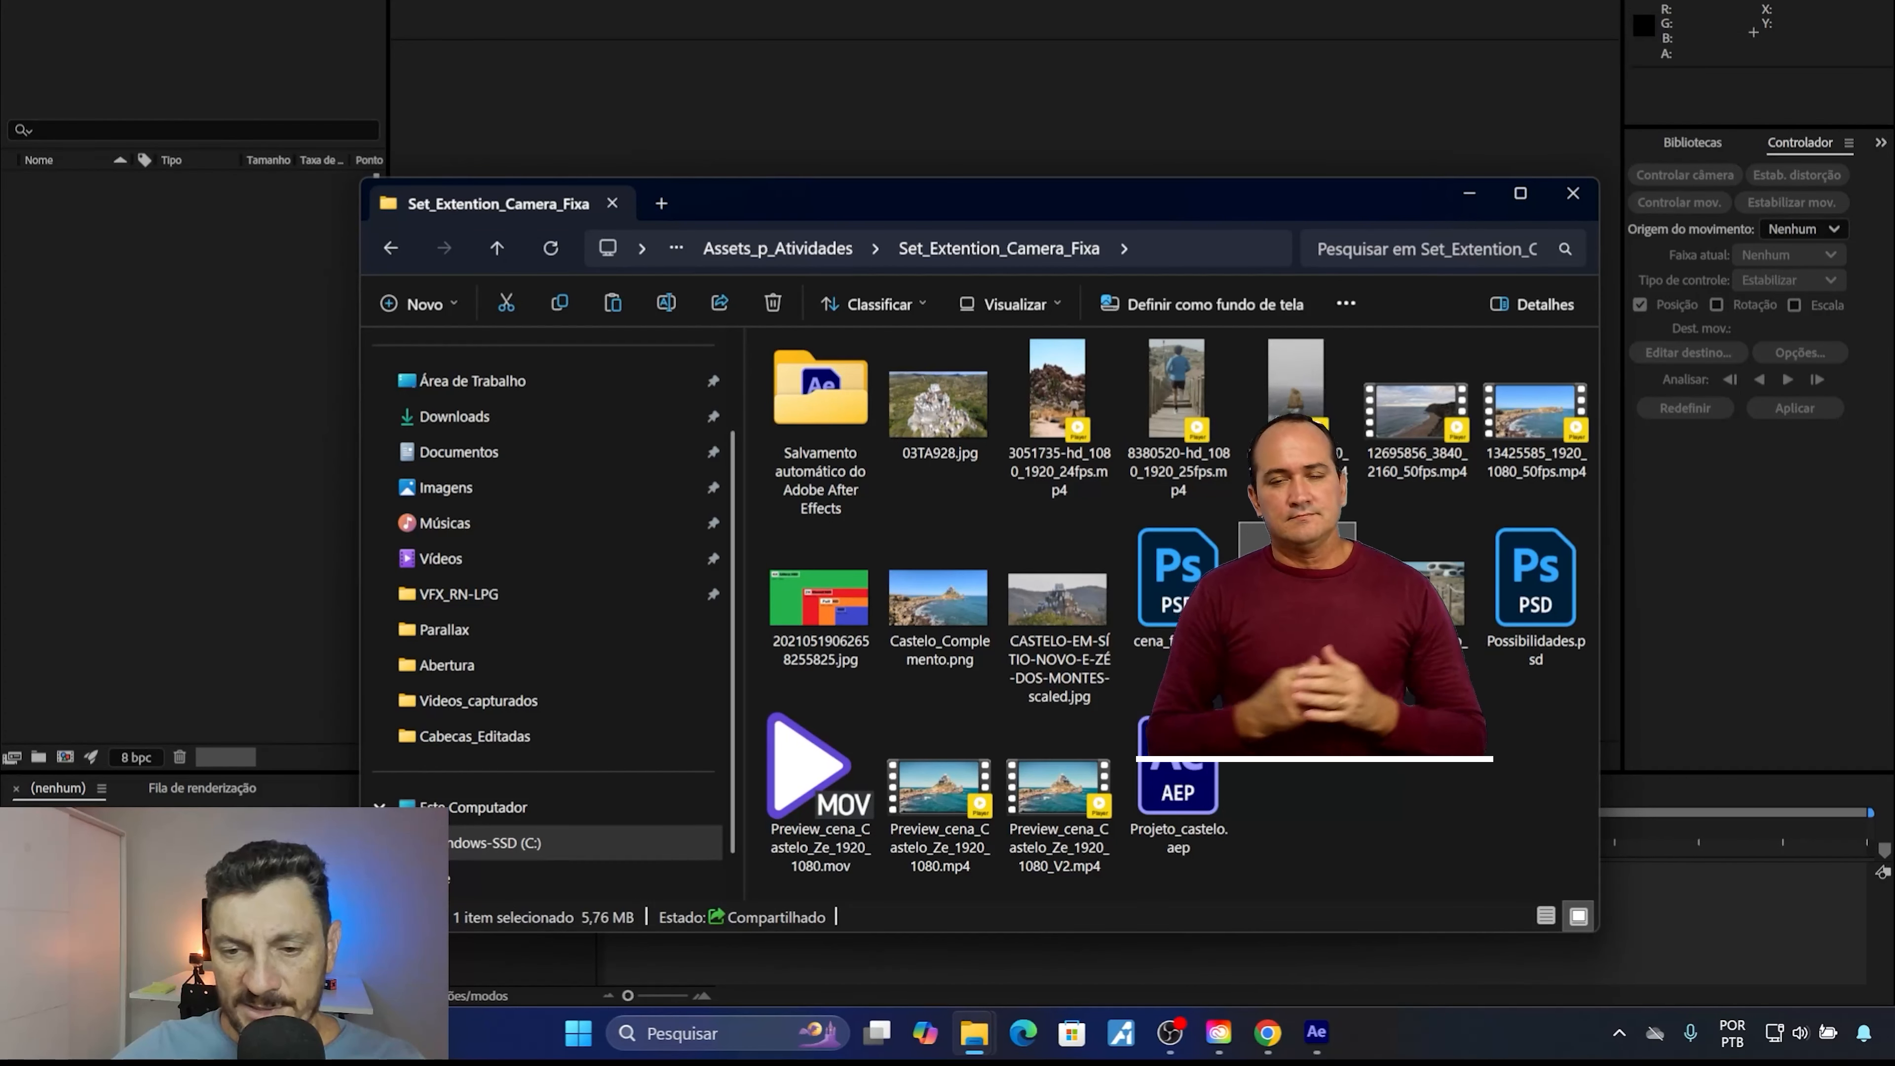
pyautogui.moveTo(1297, 597); pyautogui.dragTo(166, 359)
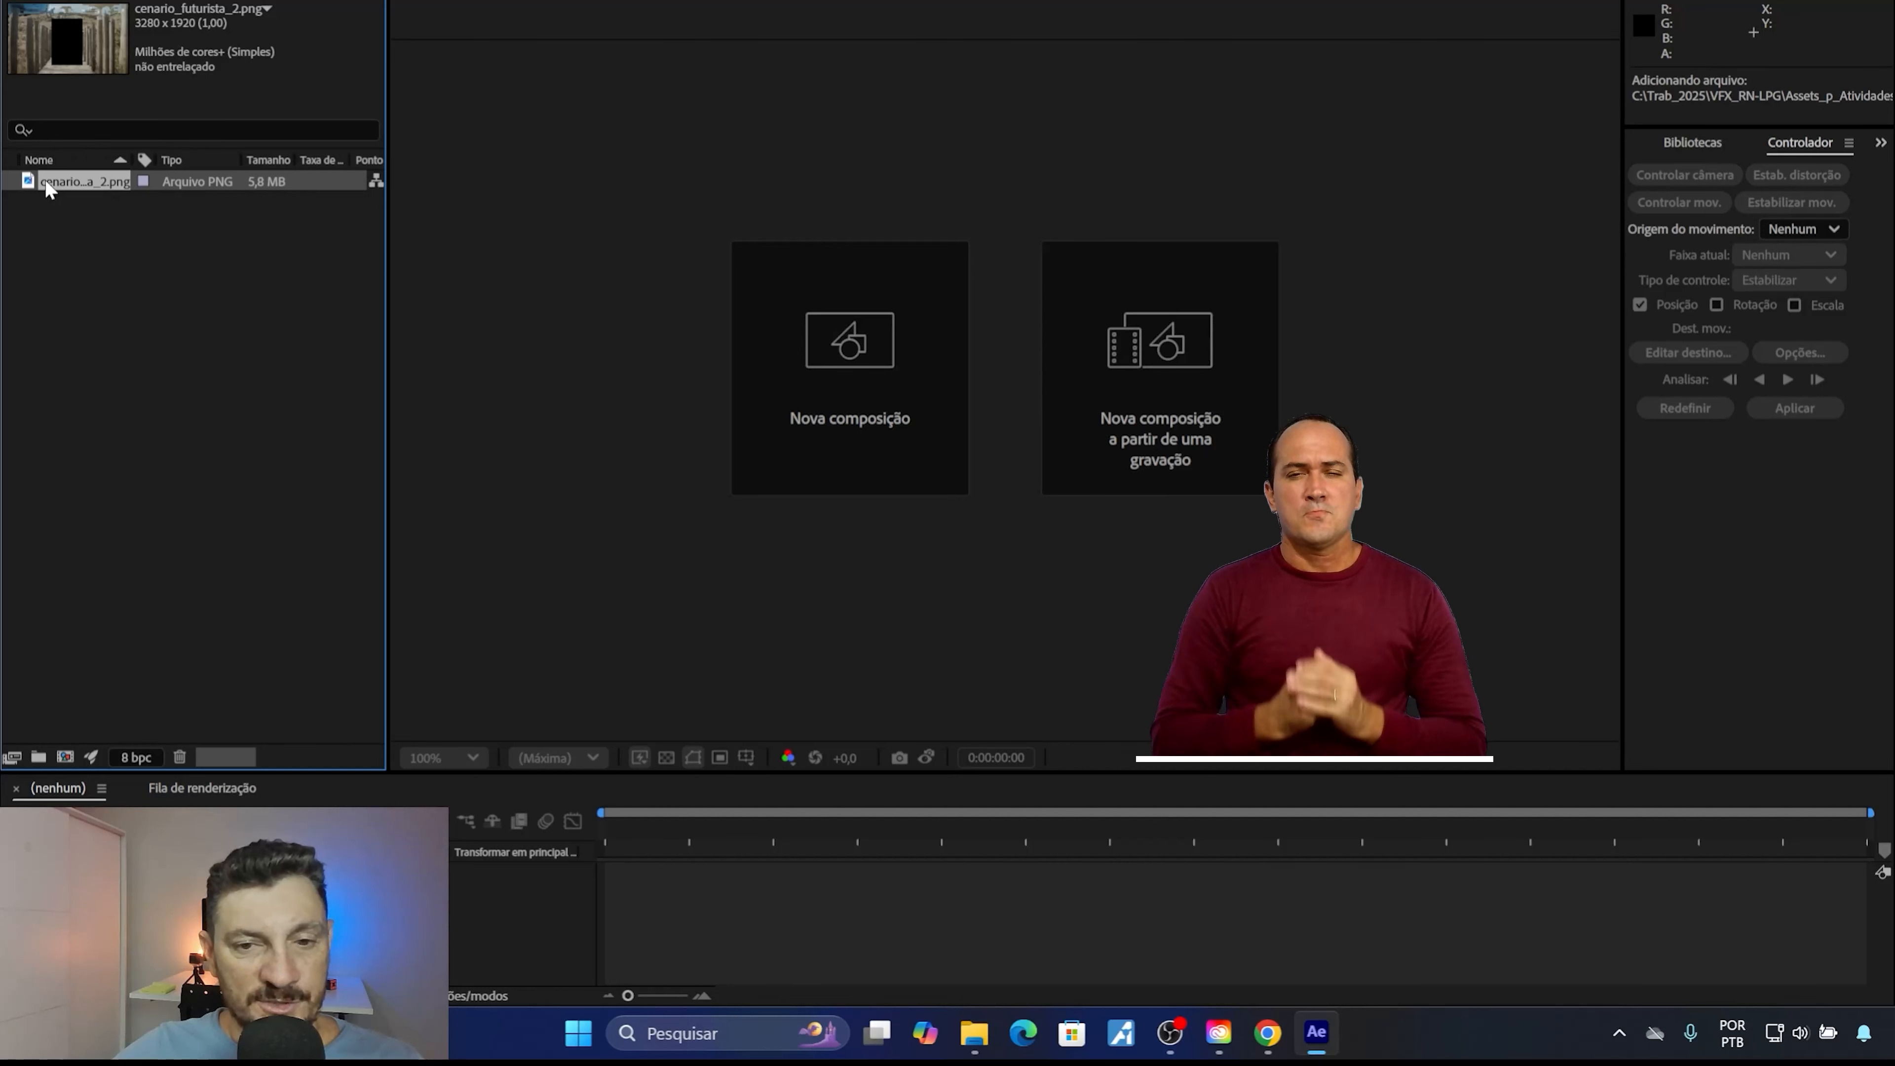
pyautogui.moveTo(48, 188); pyautogui.dragTo(1063, 401)
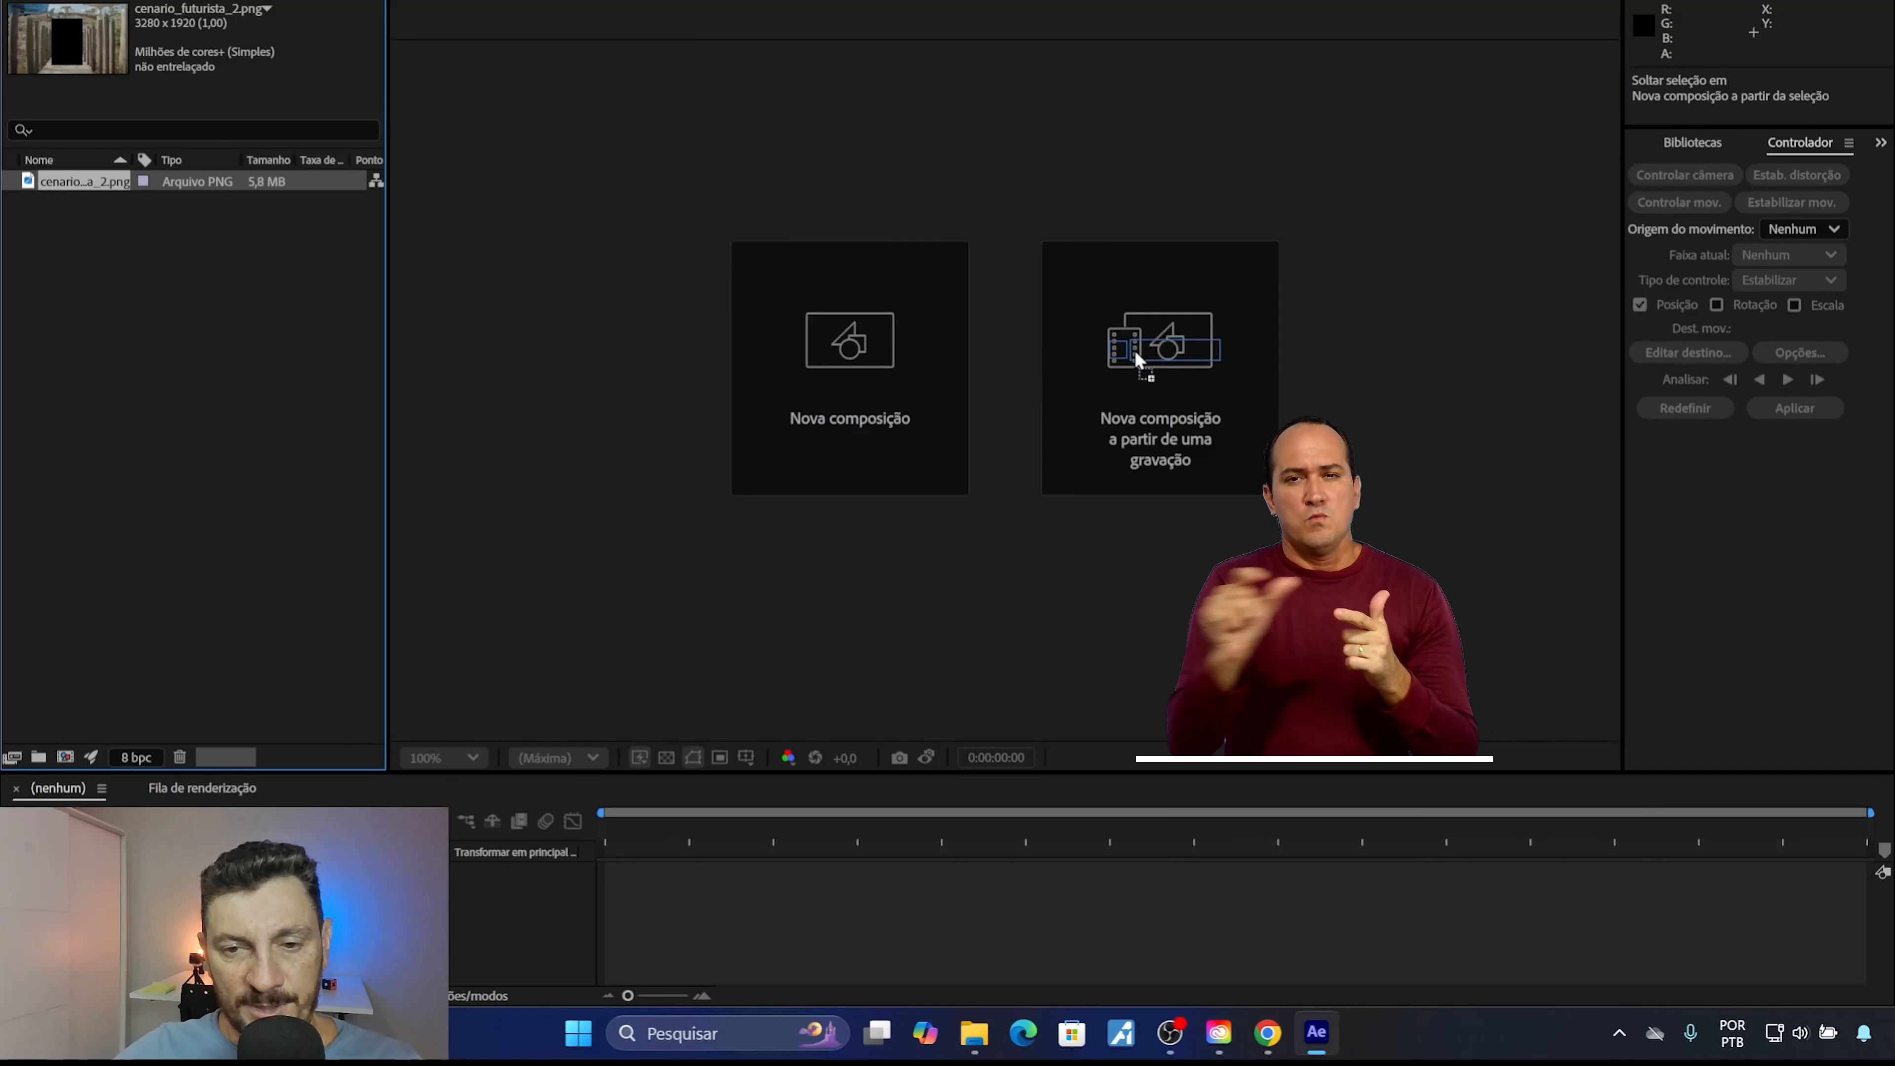
pyautogui.moveTo(1134, 349); pyautogui.dragTo(1135, 348)
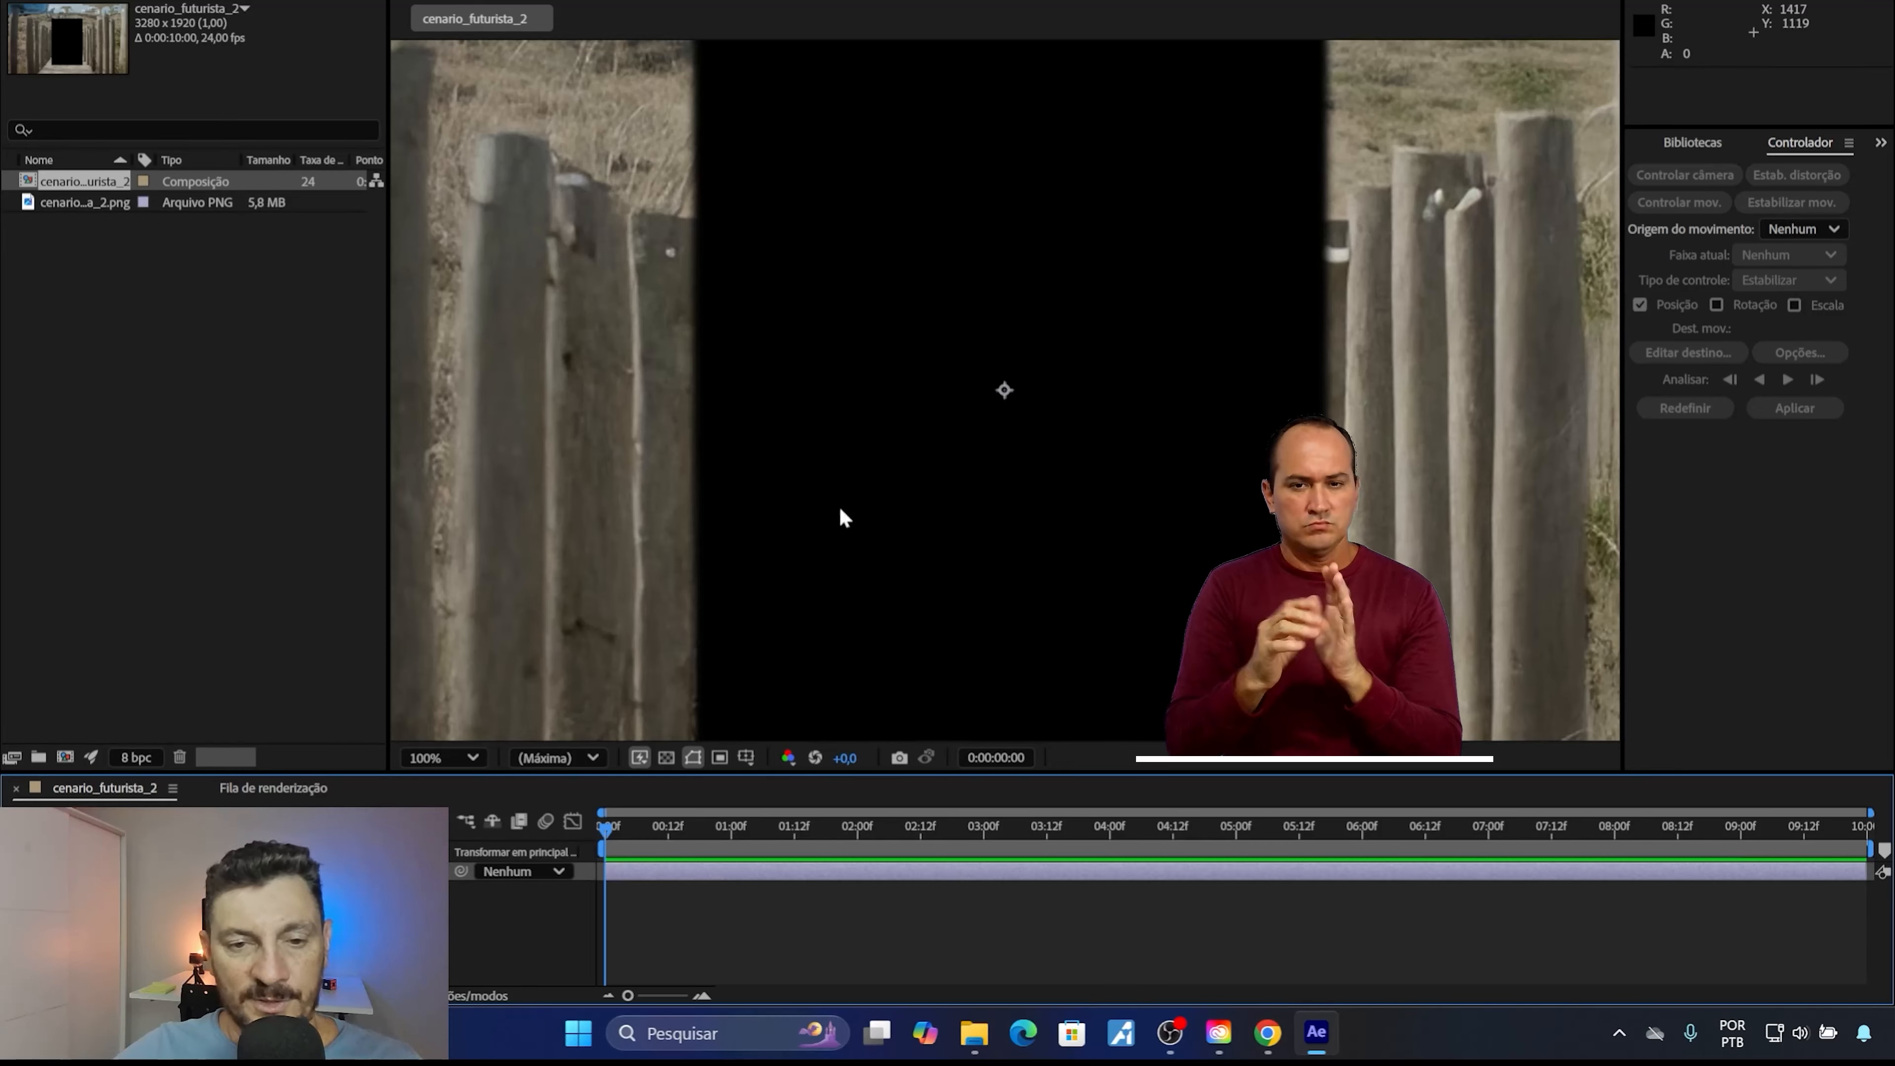
pyautogui.scroll(-2, 866, 389)
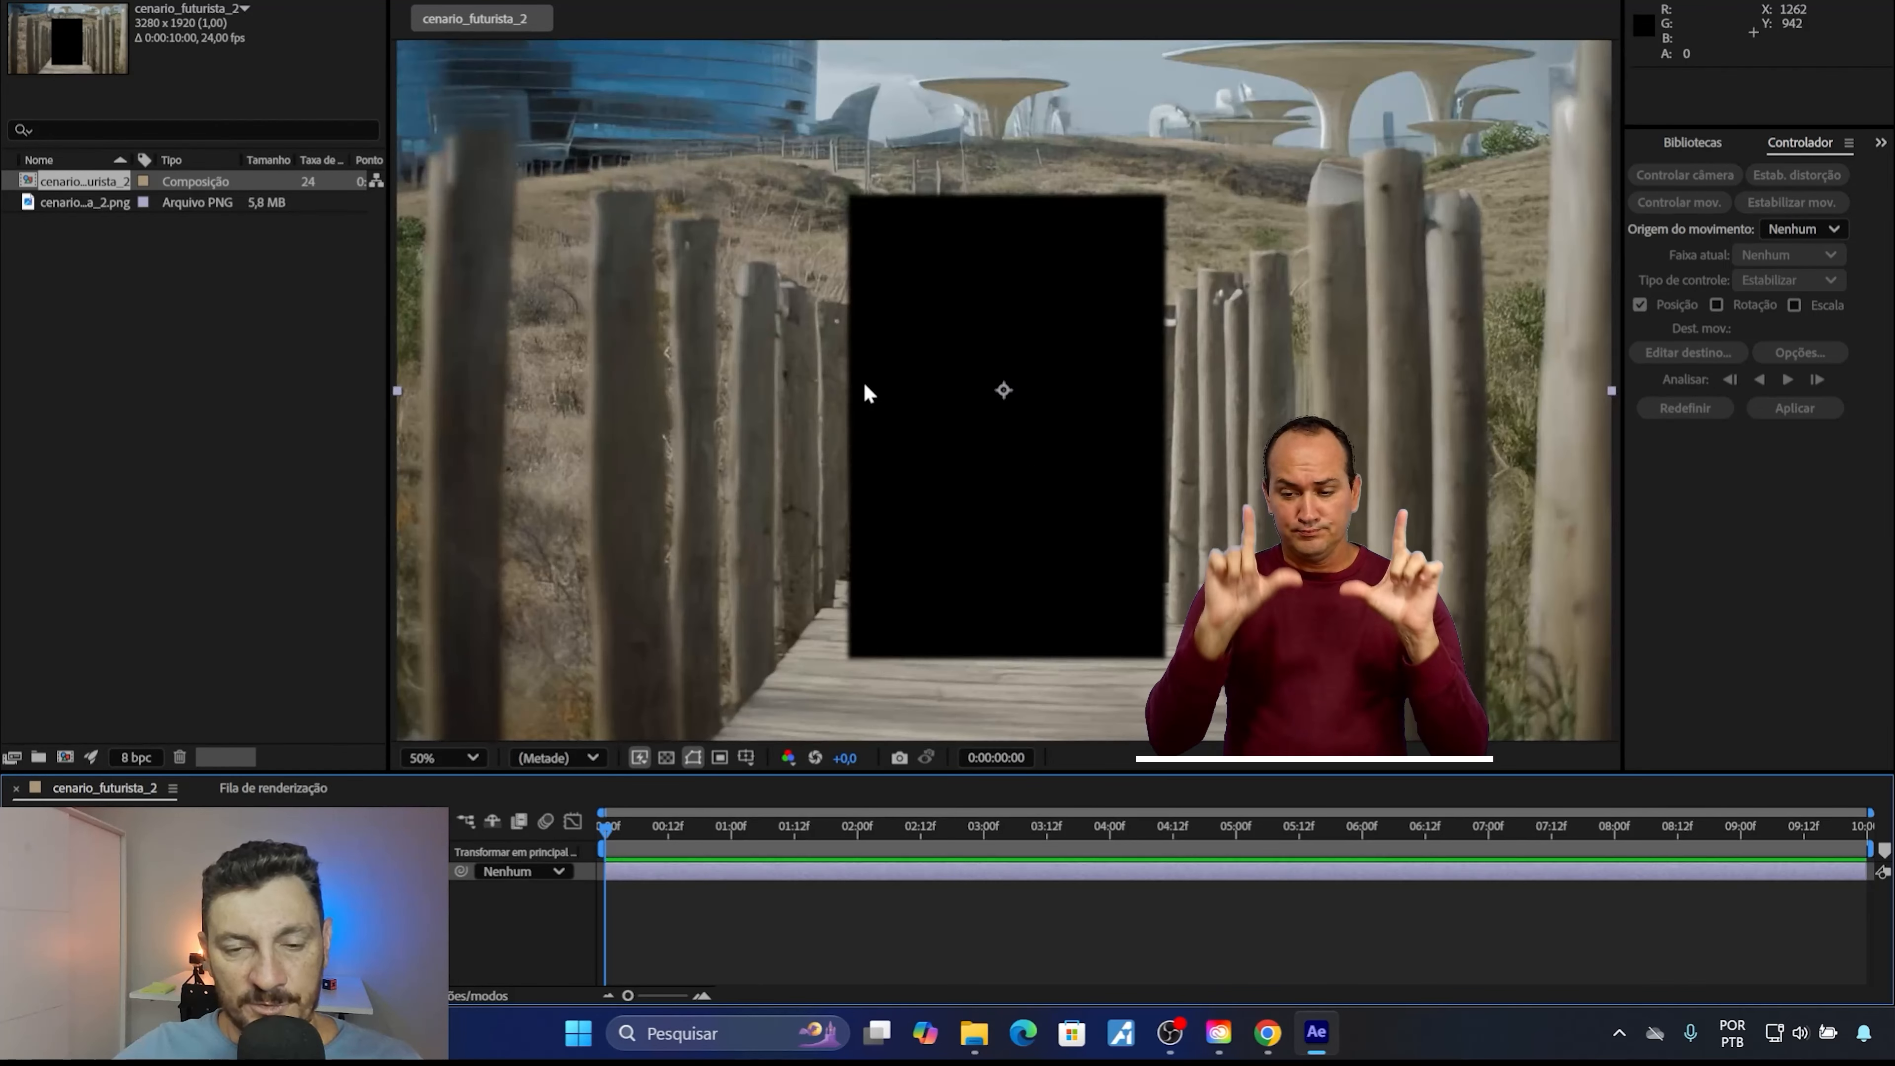
pyautogui.scroll(1, 865, 388)
pyautogui.scroll(-1, 865, 389)
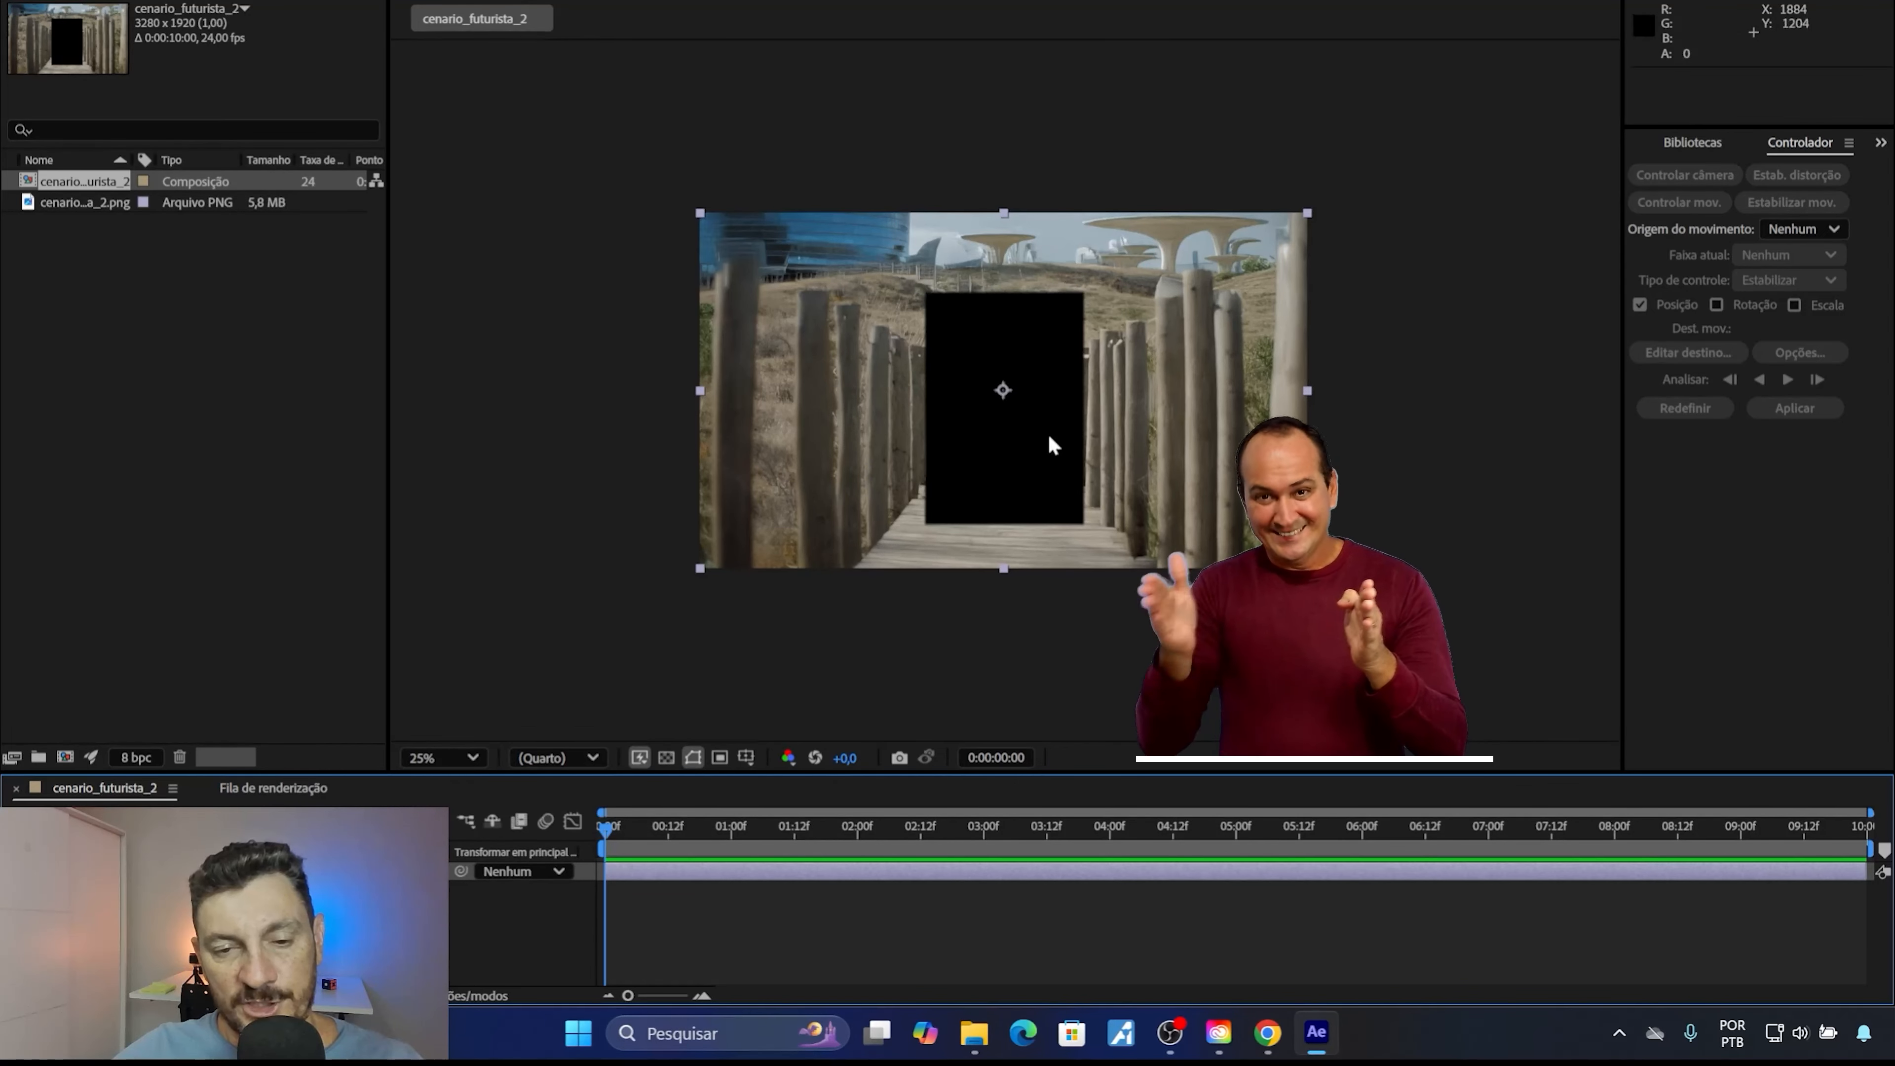
pyautogui.press('.')
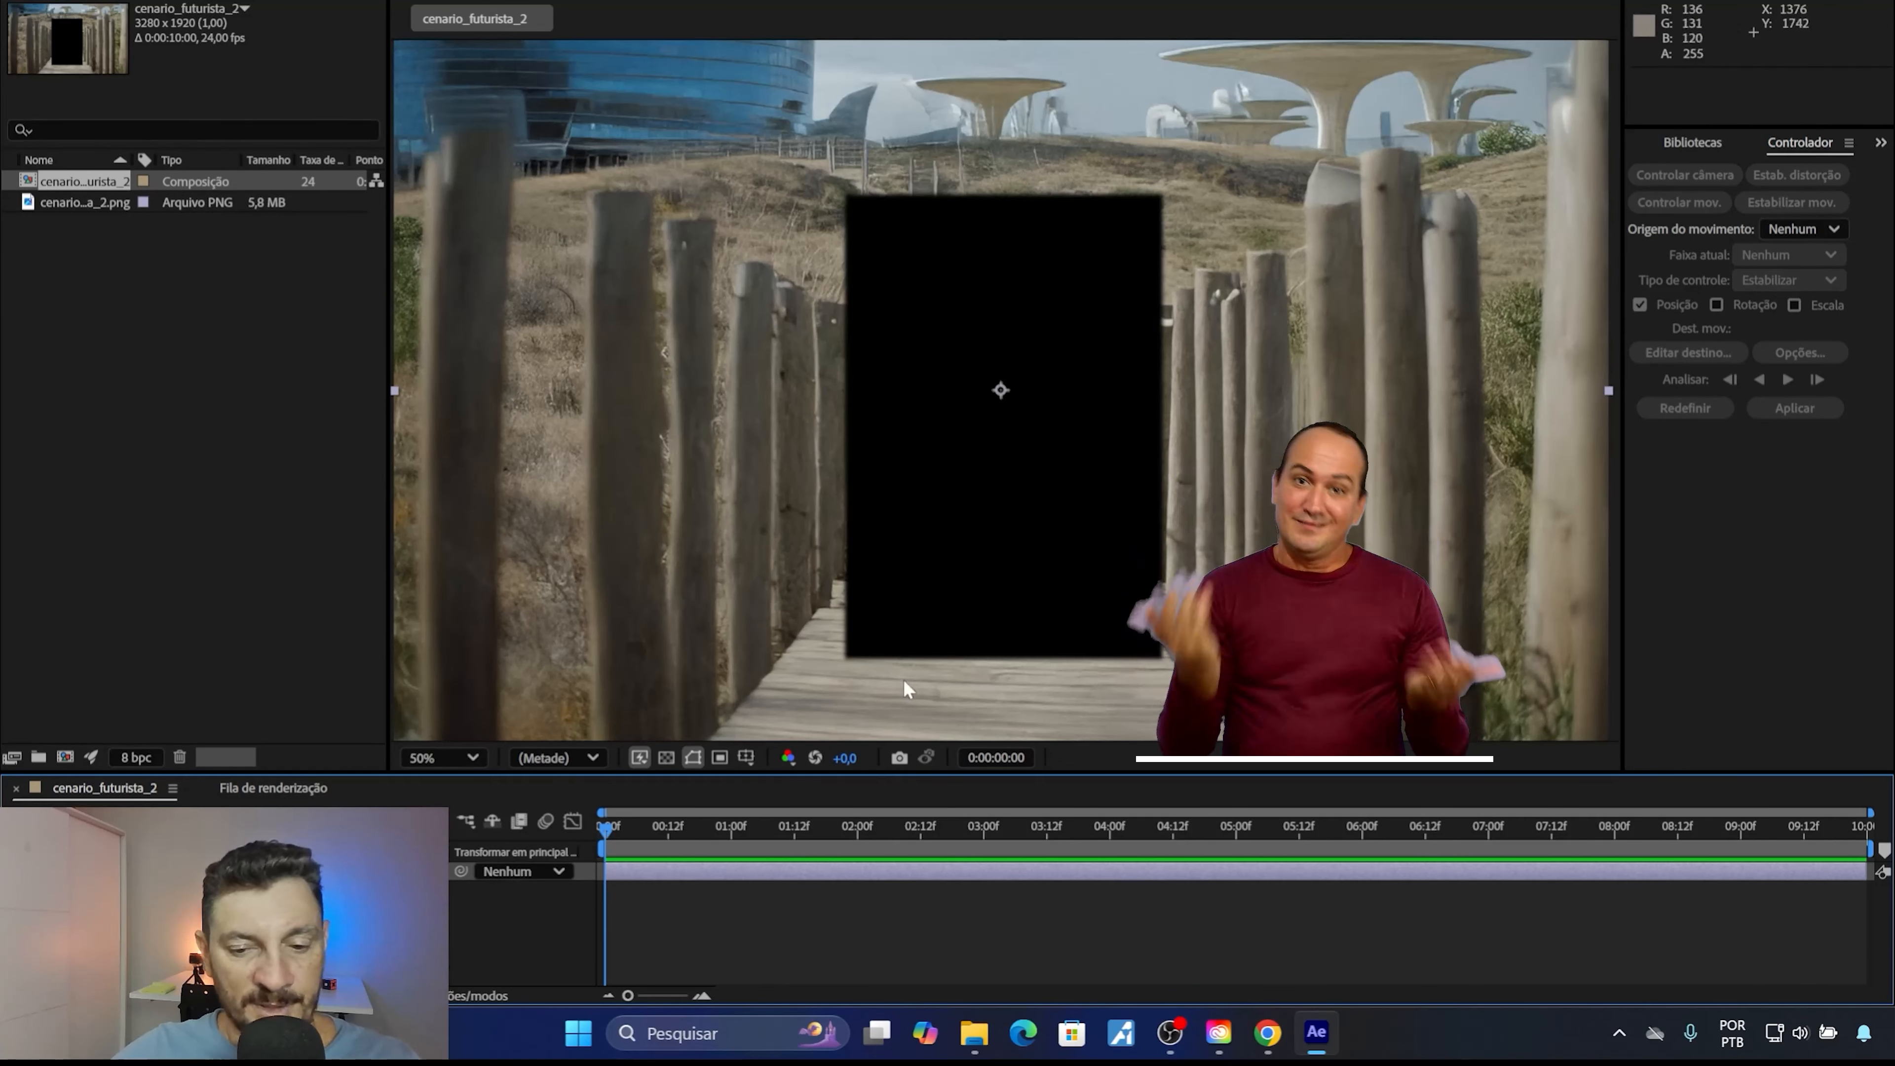
# Import 8380520-hd_1080_1920_25fps.mp4 from the Set_Extention_Camera_Fixa folder and place it beneath the scenery layer in the composition.
pyautogui.moveTo(974, 1033)
pyautogui.click(832, 944)
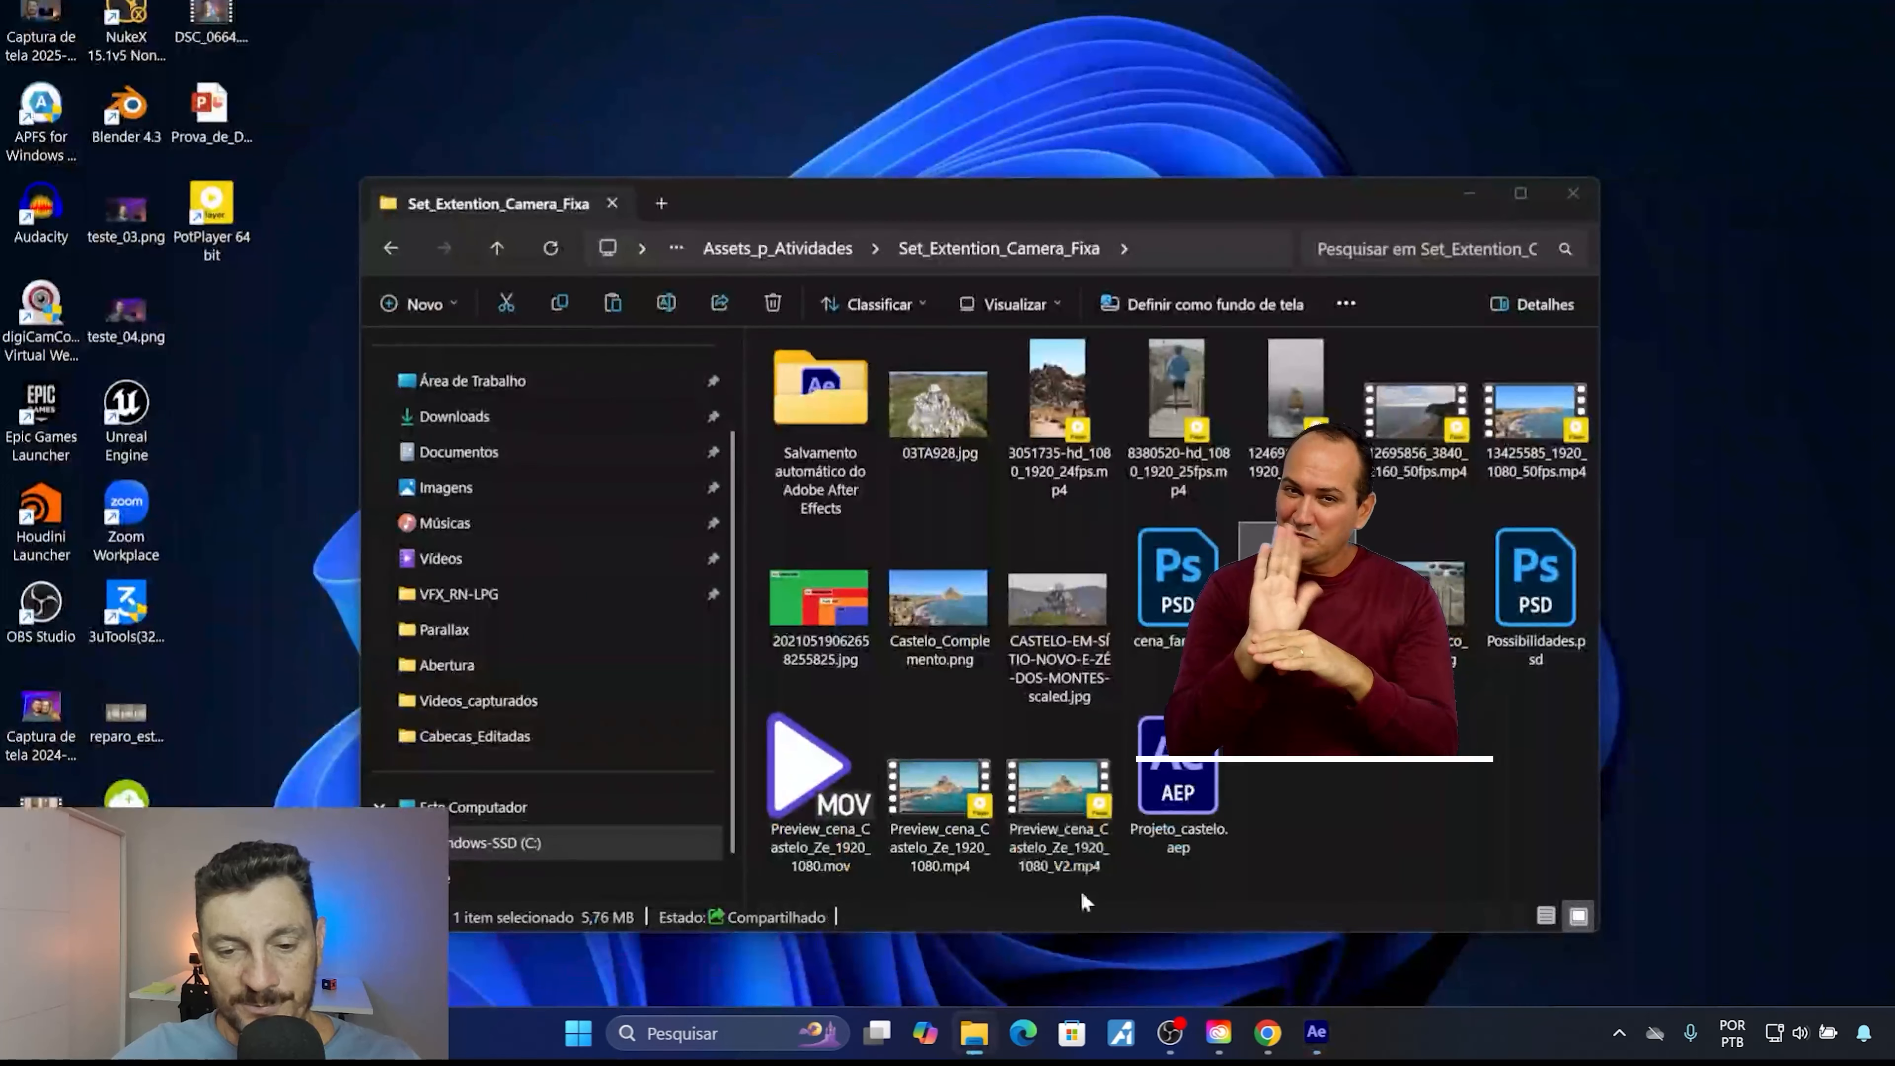
pyautogui.moveTo(1175, 388); pyautogui.dragTo(170, 377)
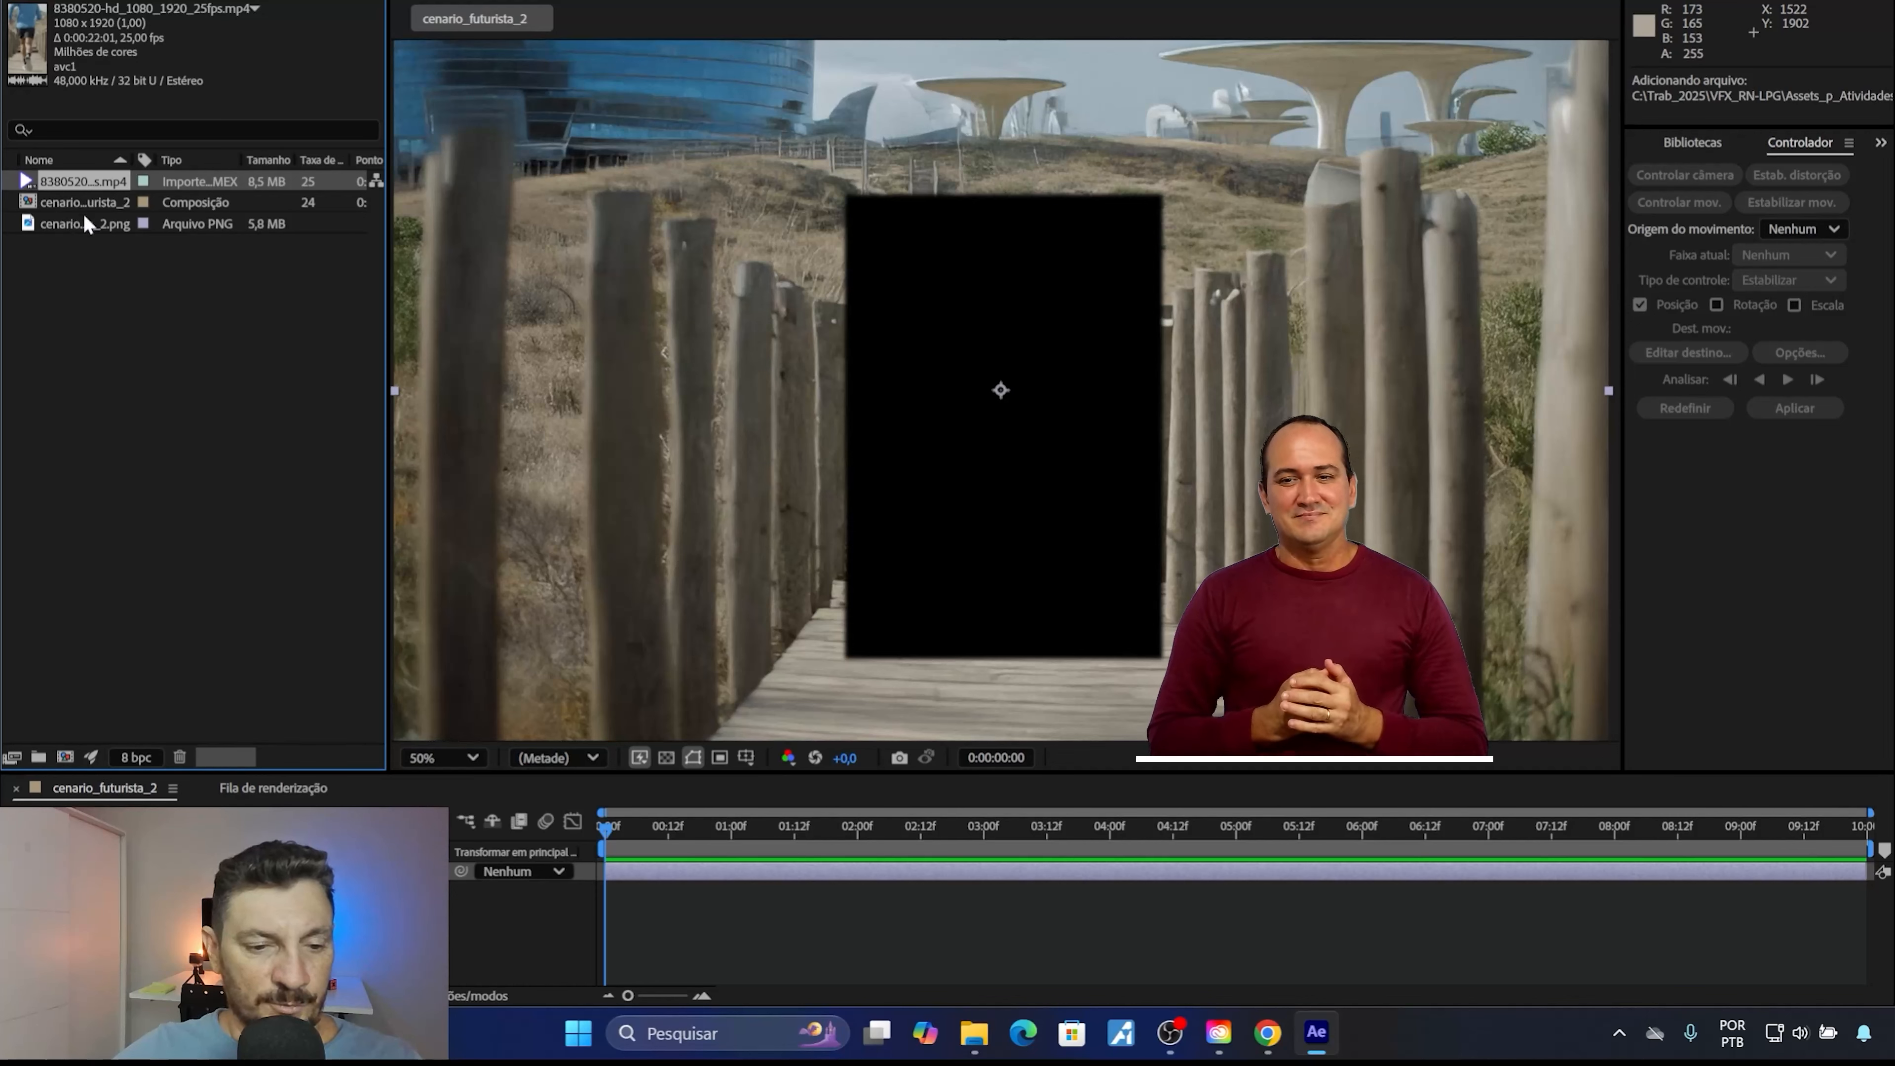
pyautogui.moveTo(73, 182); pyautogui.dragTo(508, 893)
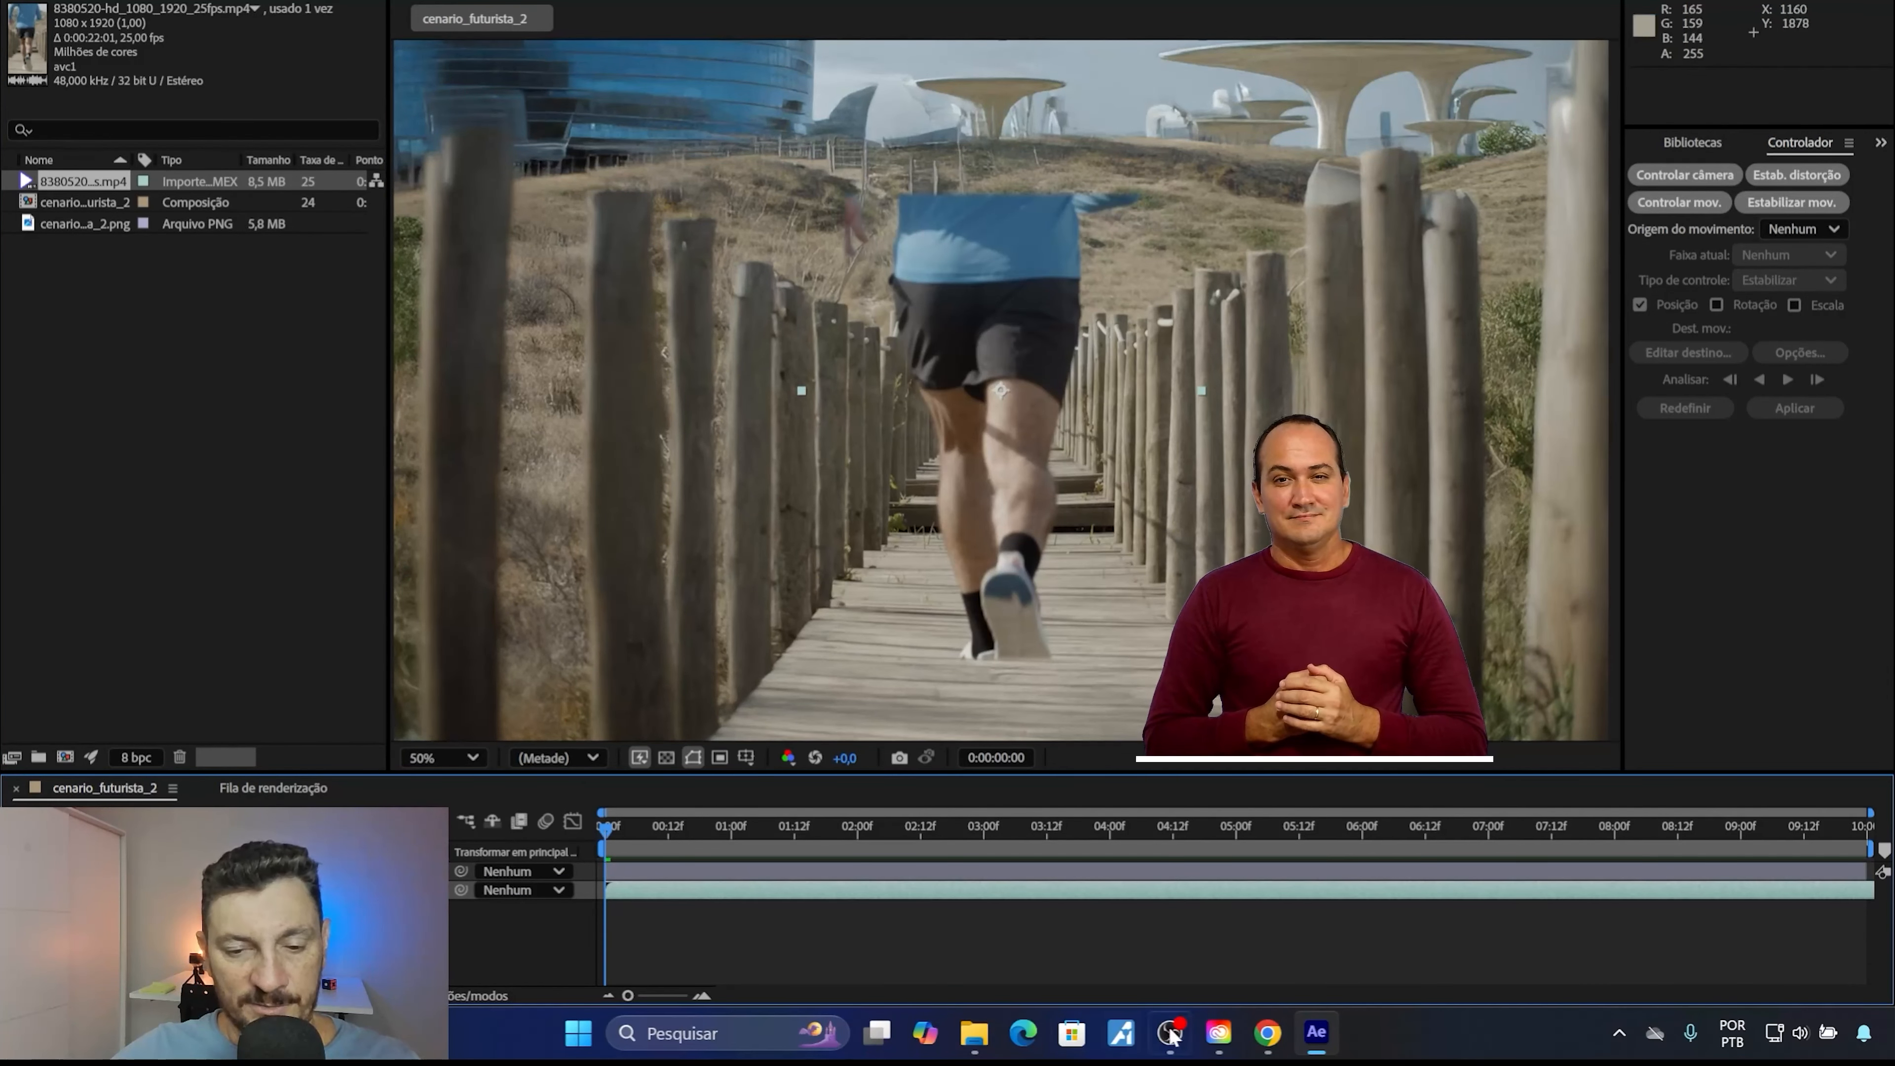
# Shift the runner video earlier so its in point is at -0:00:08:06, keeping the playhead at the composition's start.
pyautogui.moveTo(1567, 893); pyautogui.dragTo(538, 831)
pyautogui.moveTo(784, 892); pyautogui.dragTo(764, 894)
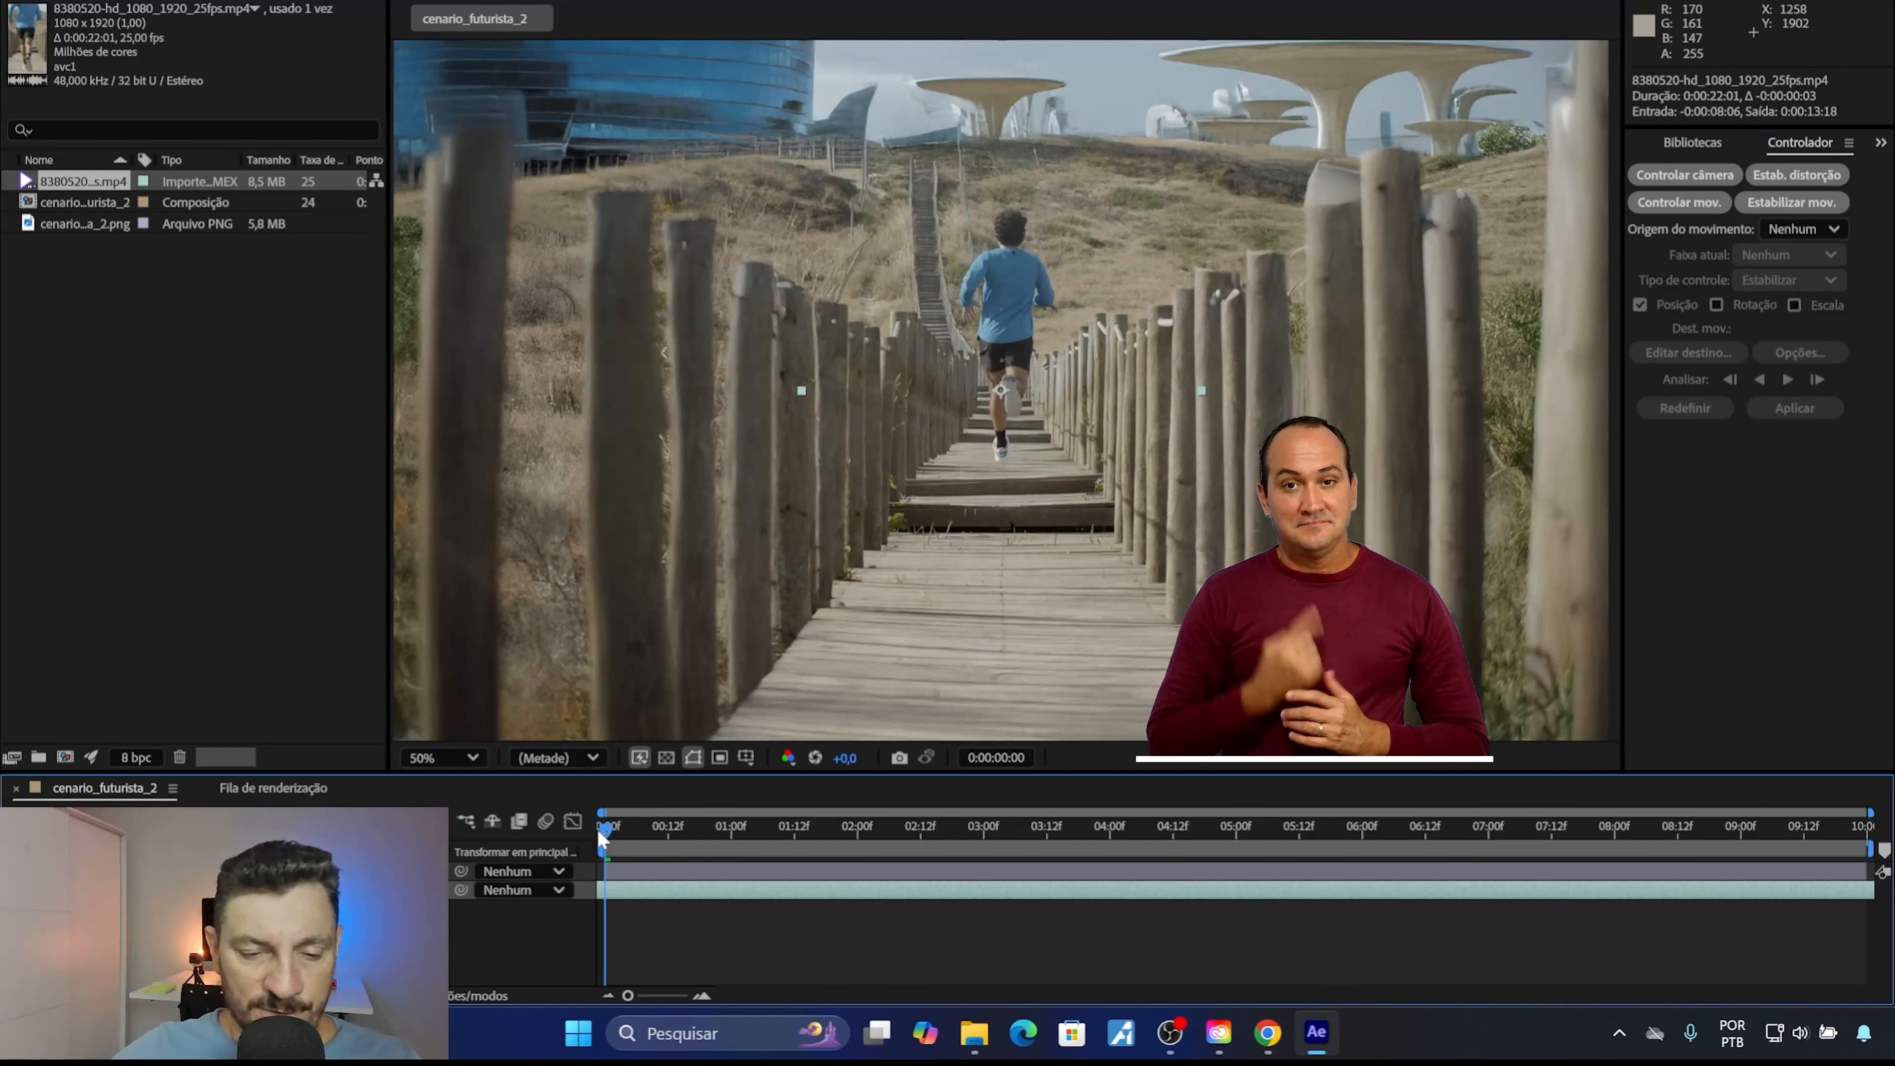
pyautogui.moveTo(608, 826); pyautogui.dragTo(500, 743)
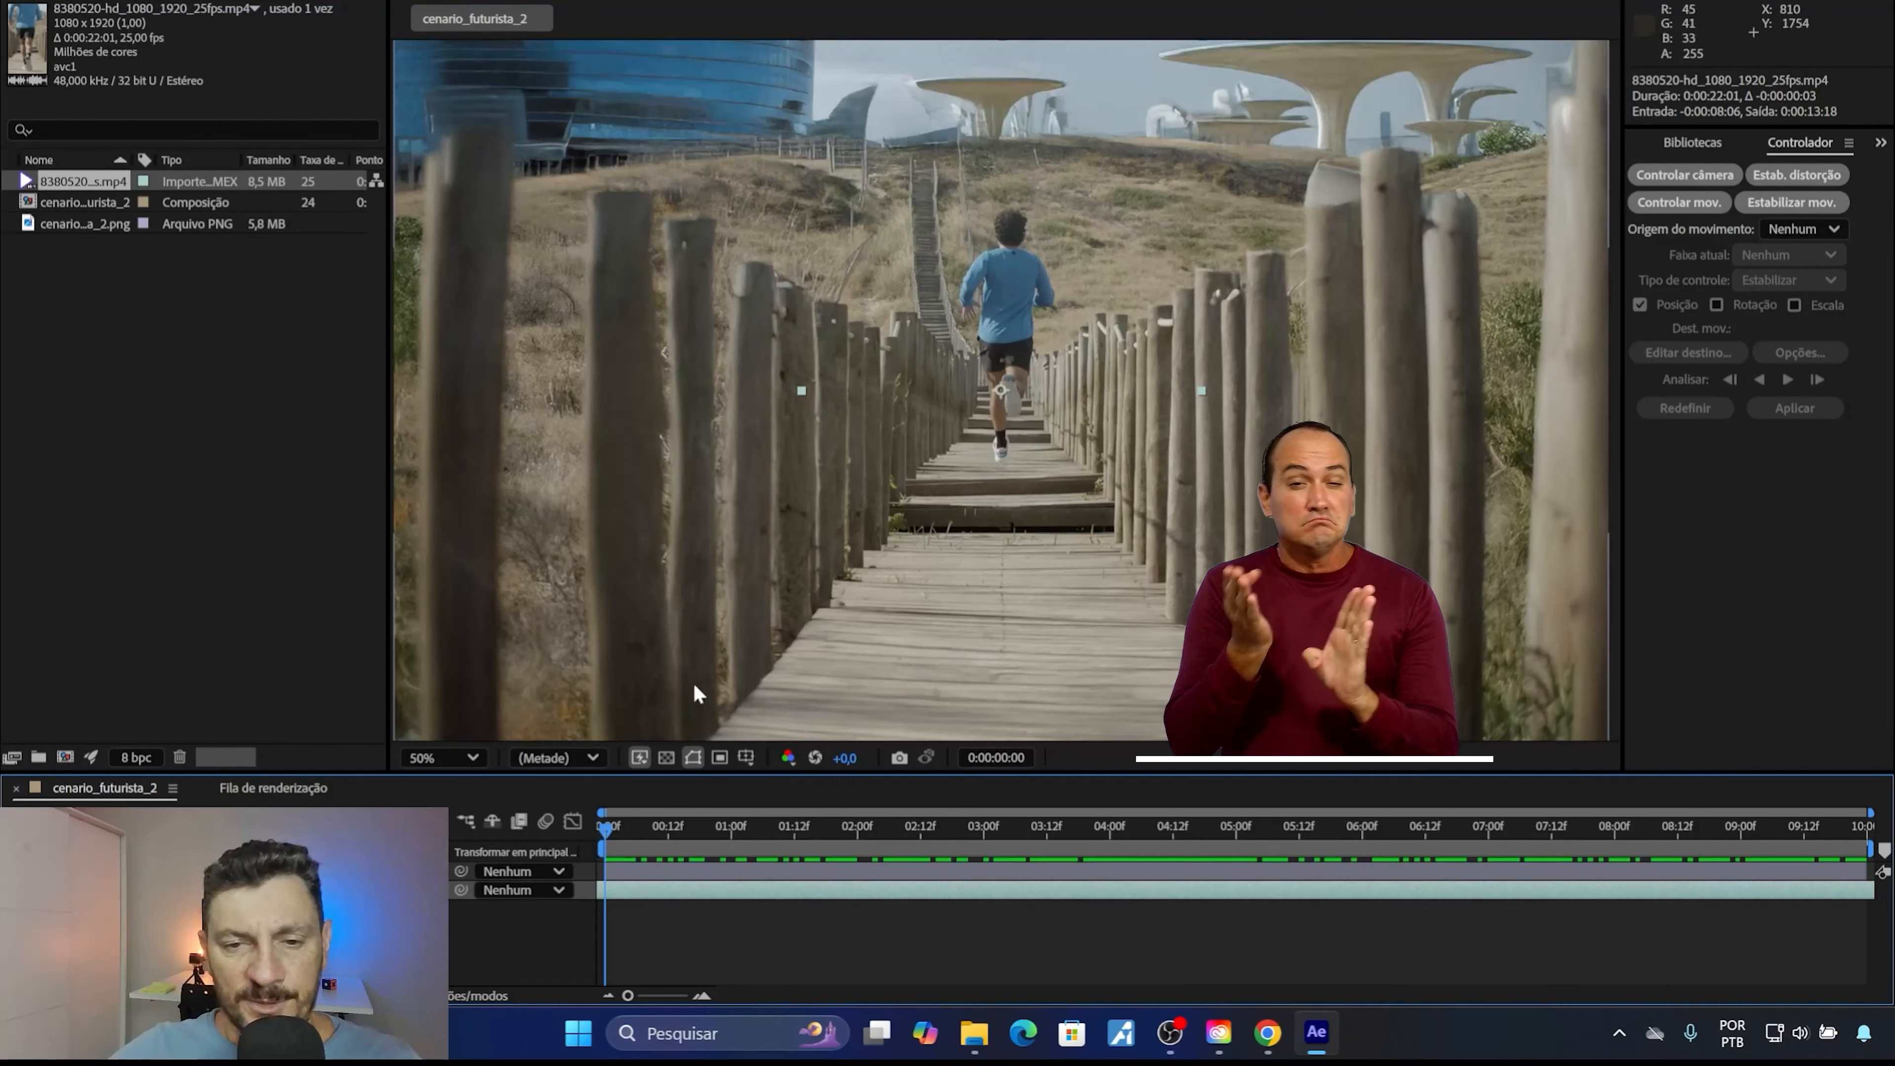
# Play the composition to examine how the runner video blends with the scenery, and return the playhead to the start.
pyautogui.click(786, 951)
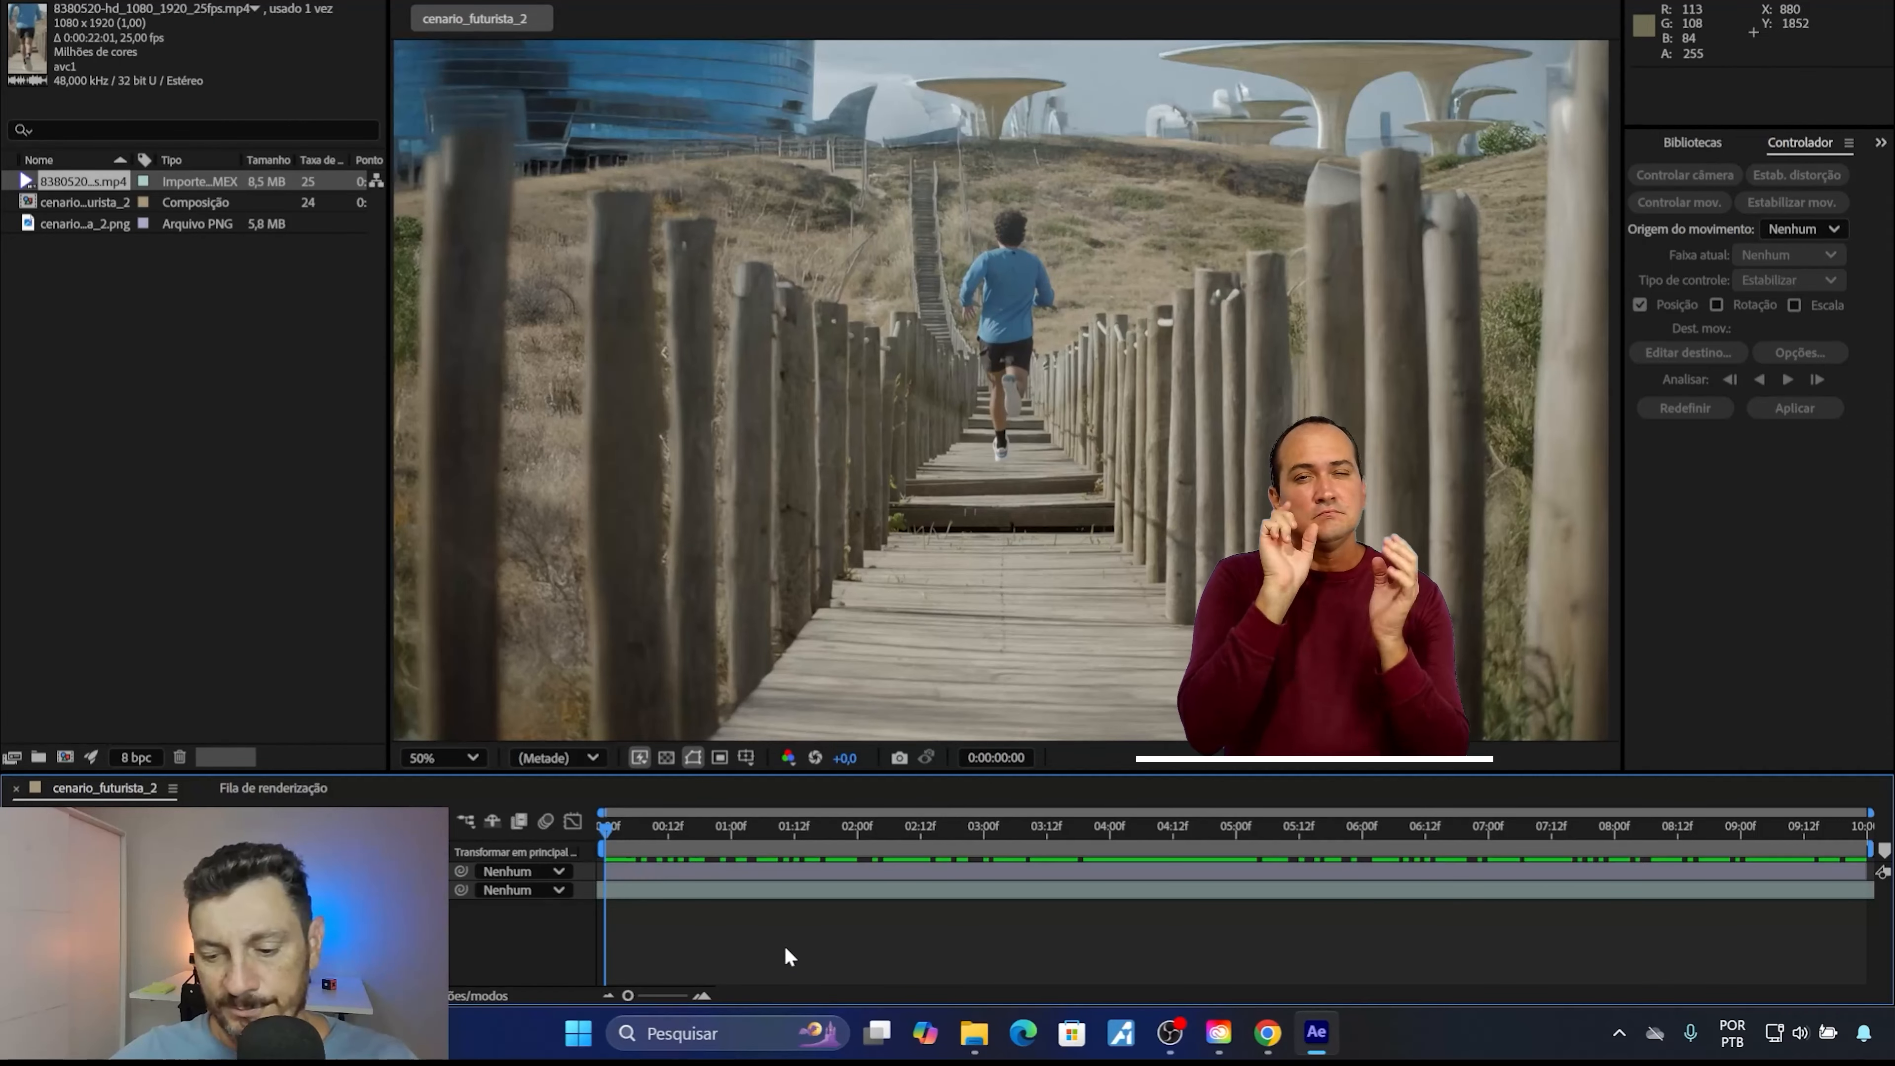
pyautogui.press('space')
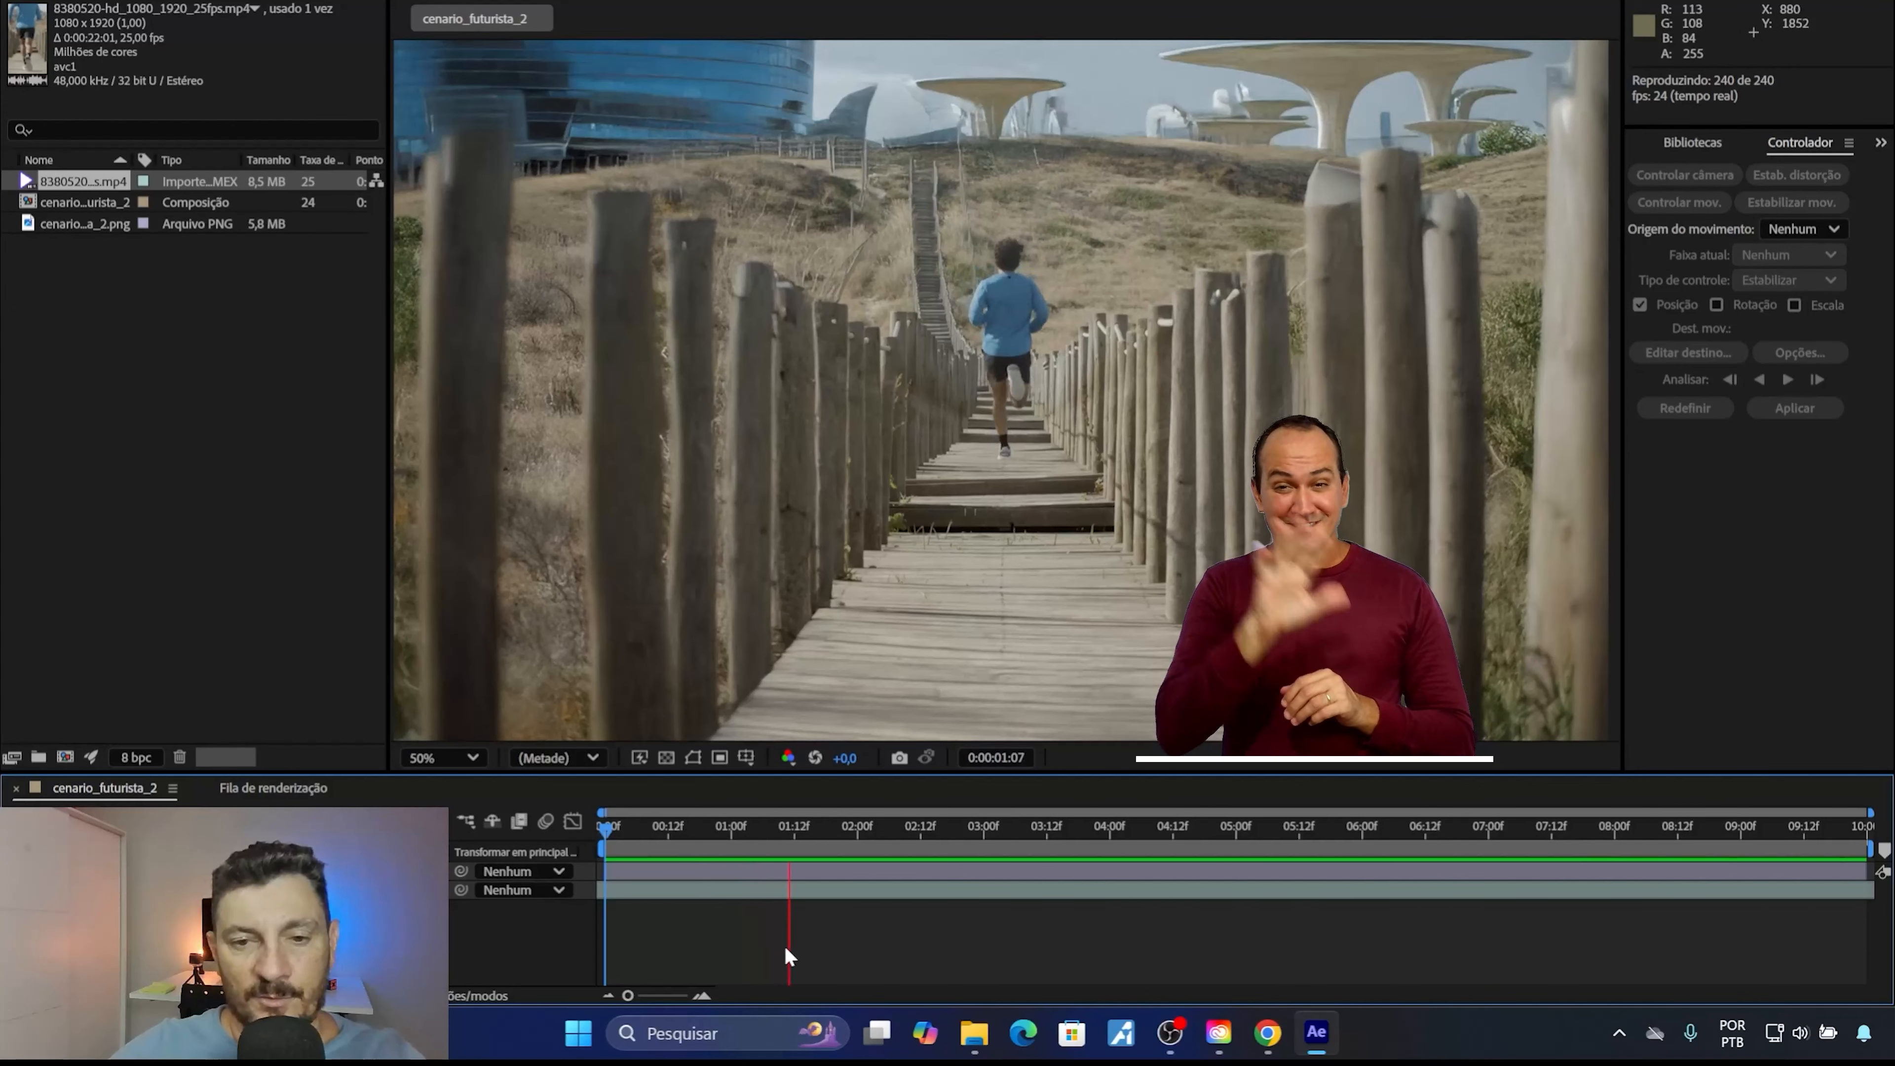
pyautogui.click(684, 832)
pyautogui.moveTo(684, 832); pyautogui.dragTo(601, 822)
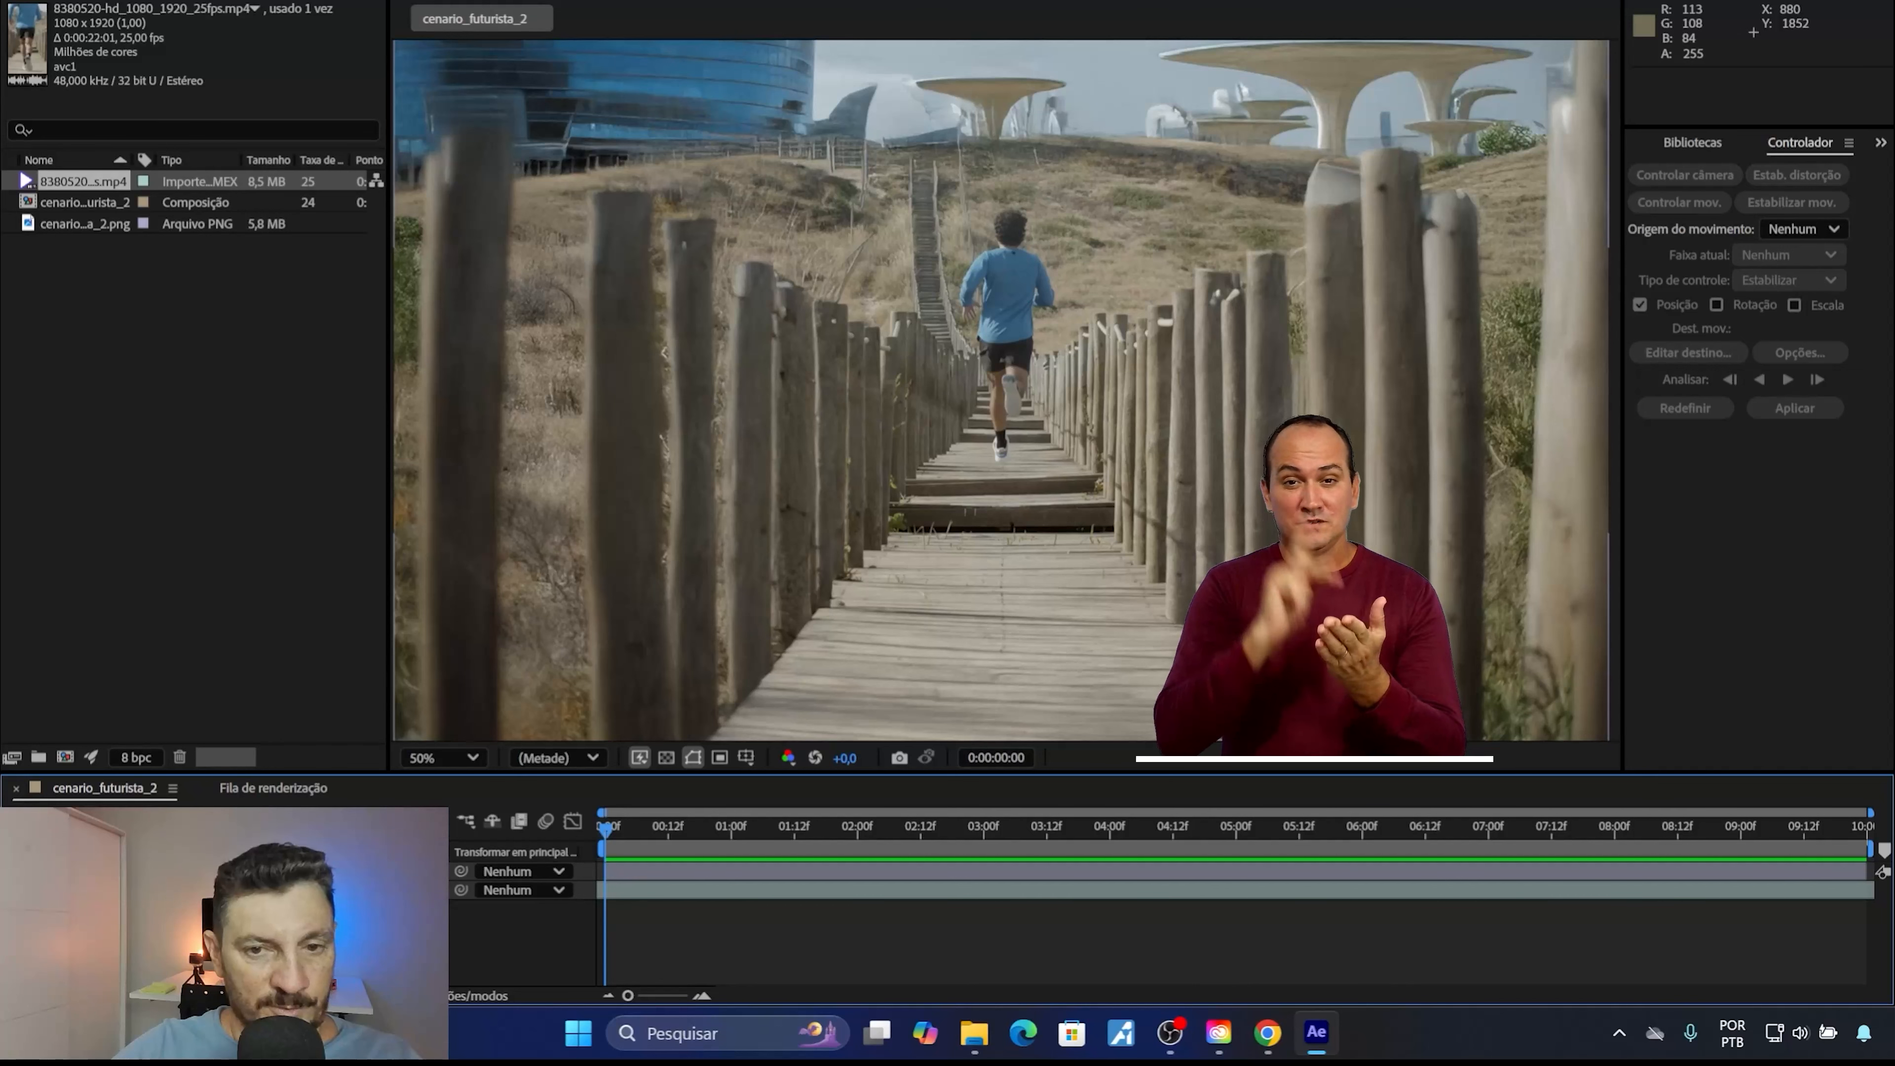
# Play the composition with the scenery layer hidden and shown to compare the original vertical clip with the extended scene.
pyautogui.click(13, 871)
pyautogui.press('space')
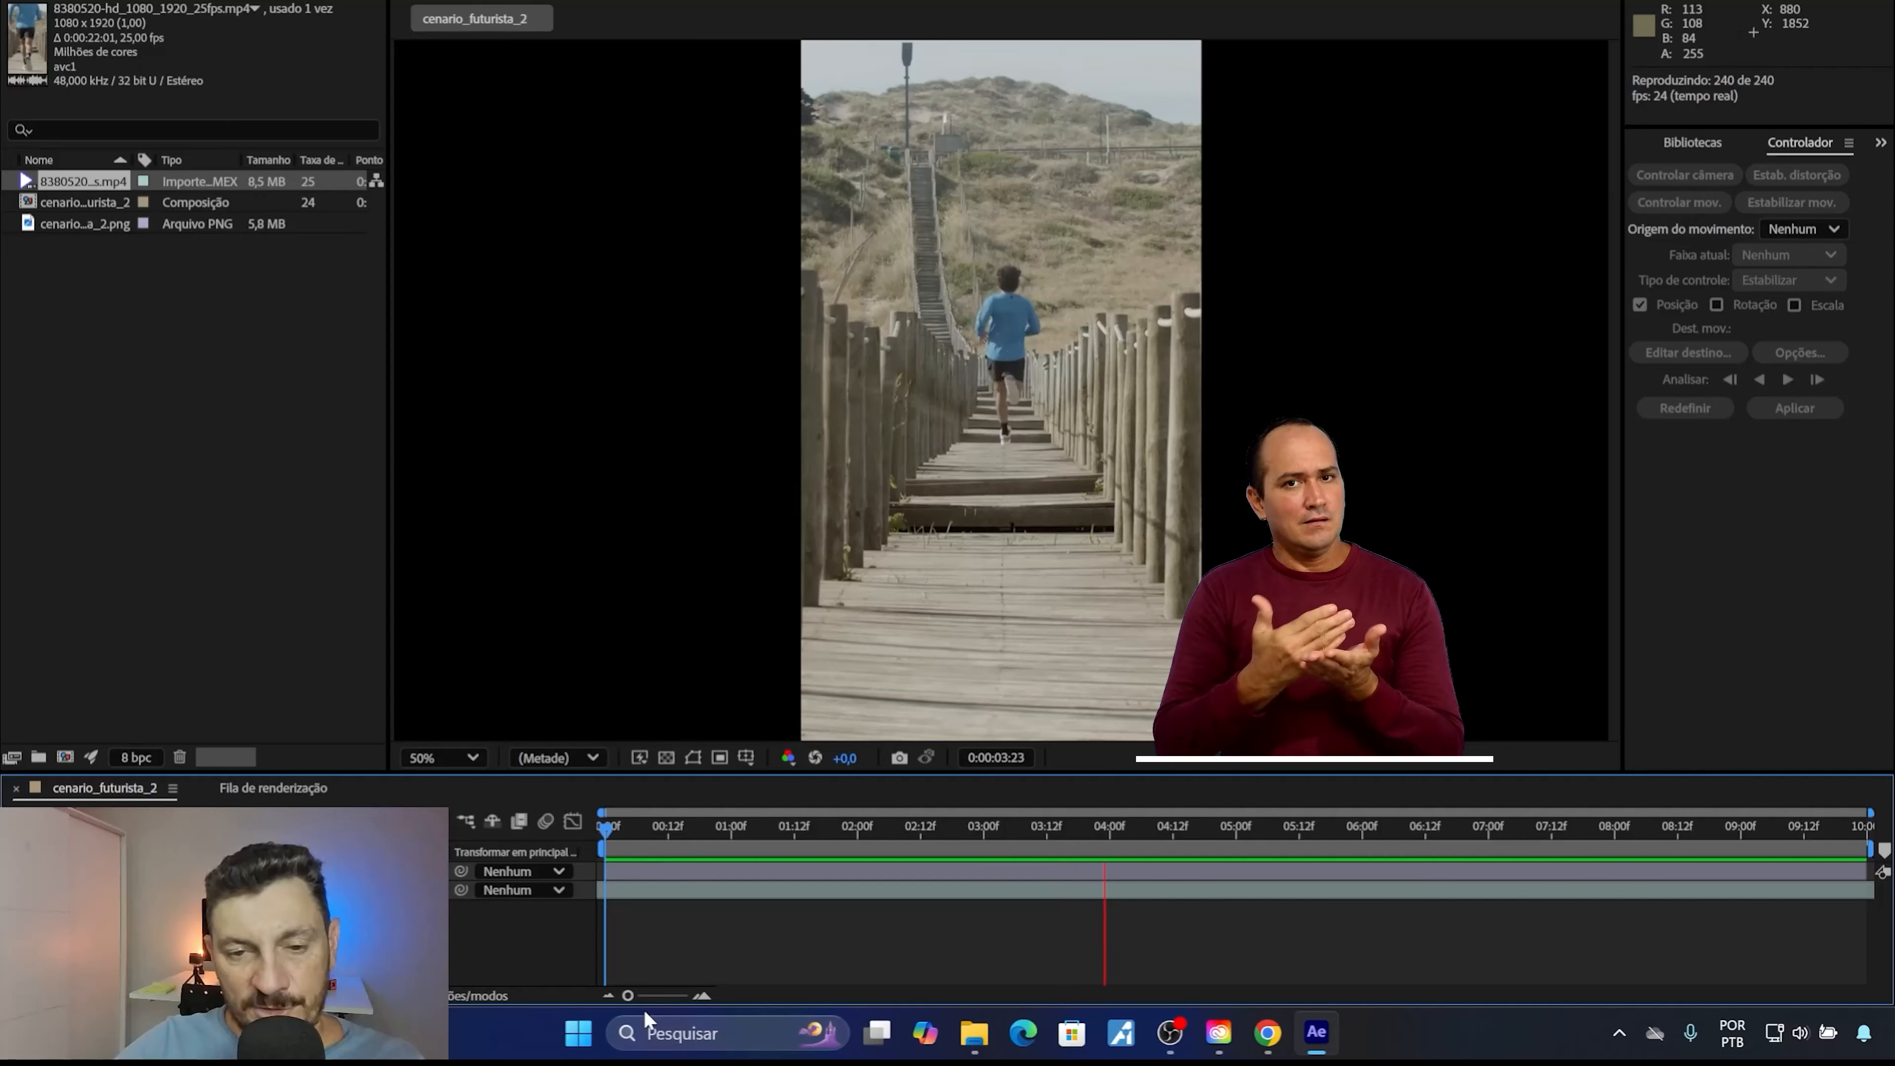
pyautogui.click(708, 828)
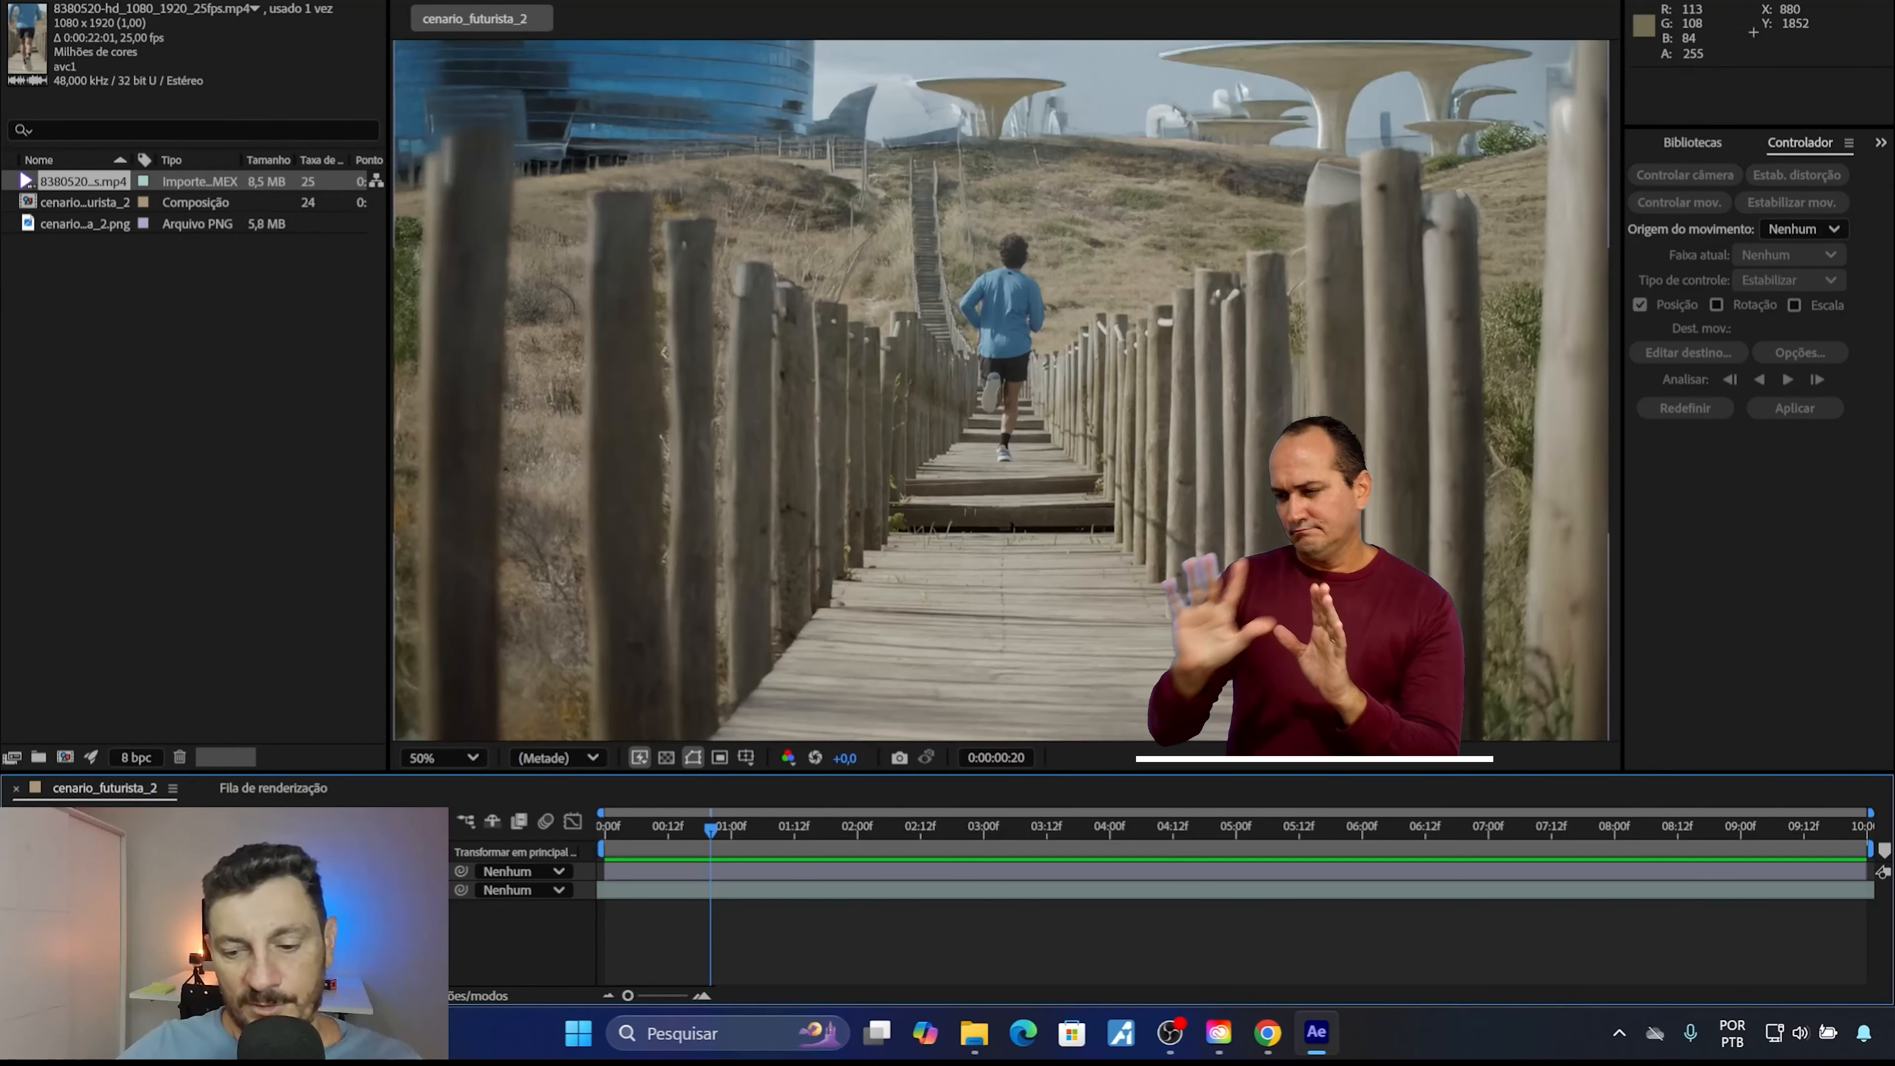
pyautogui.press('space')
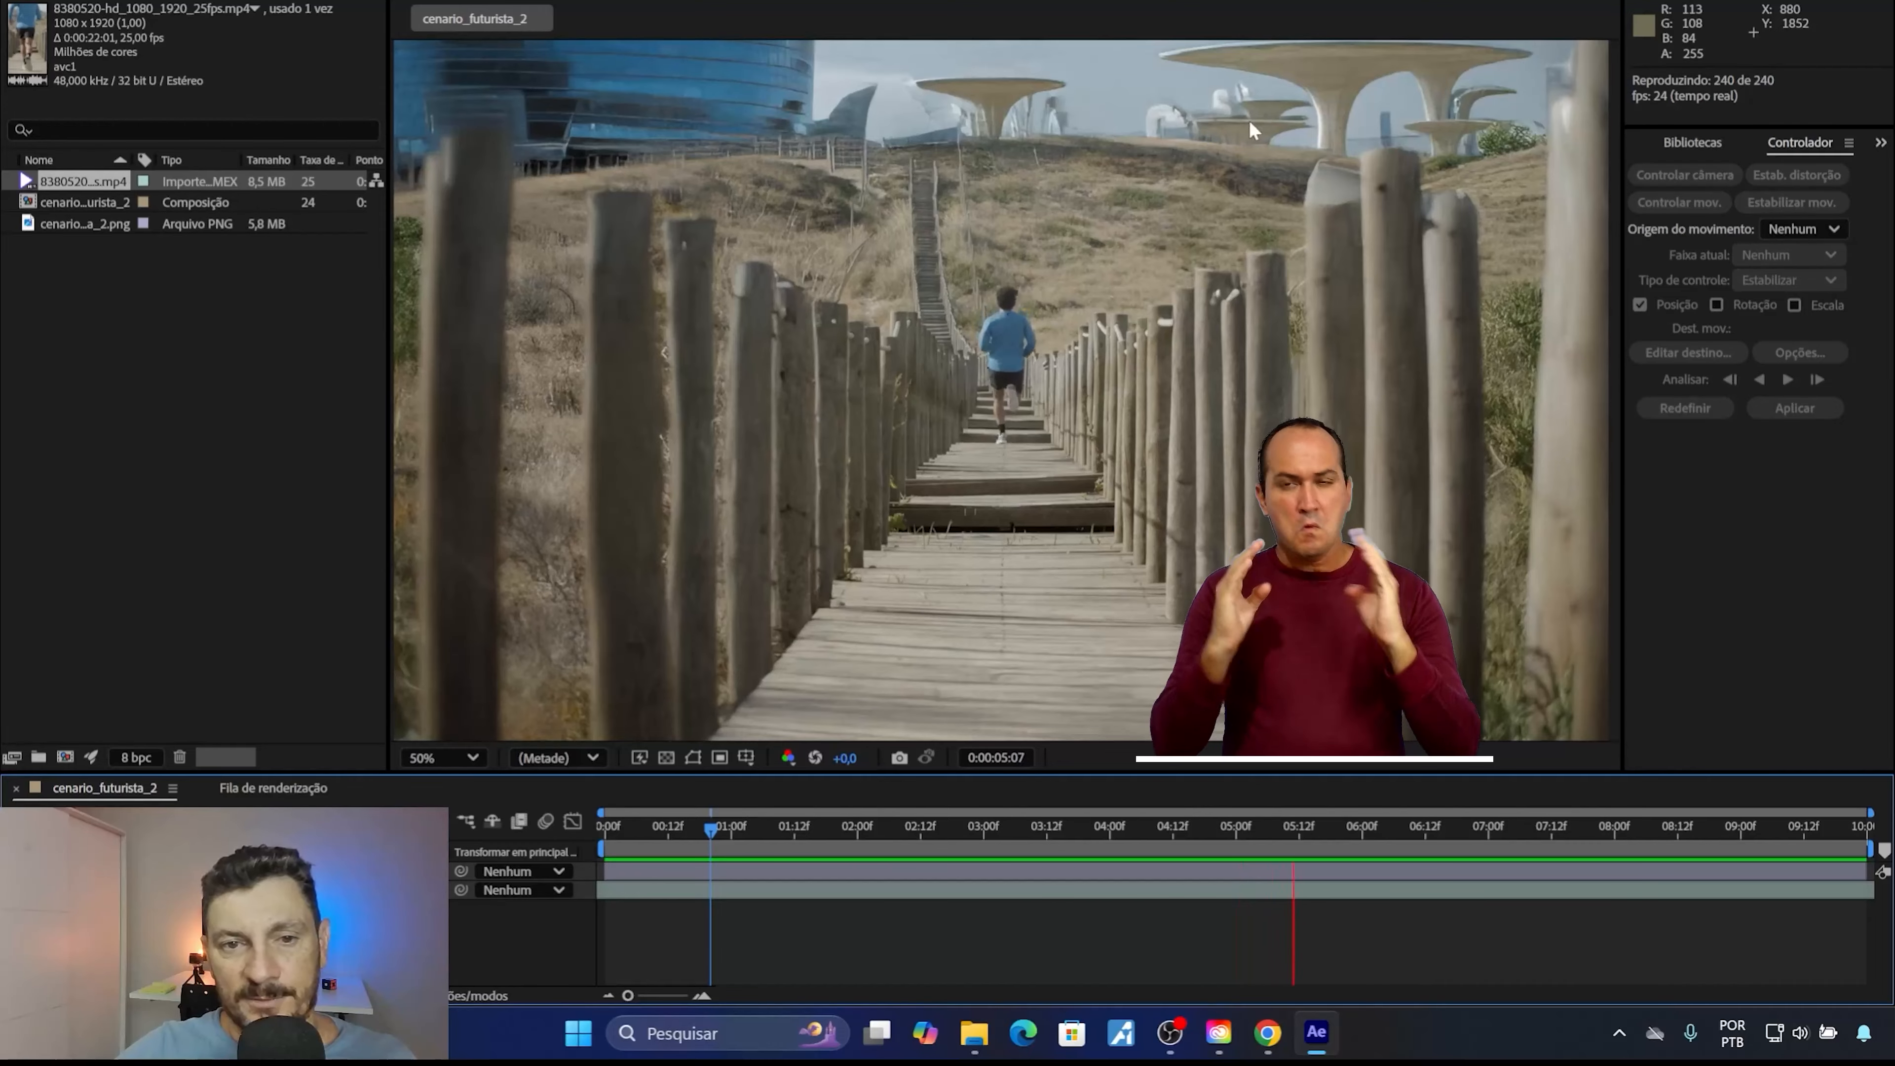
pyautogui.click(819, 818)
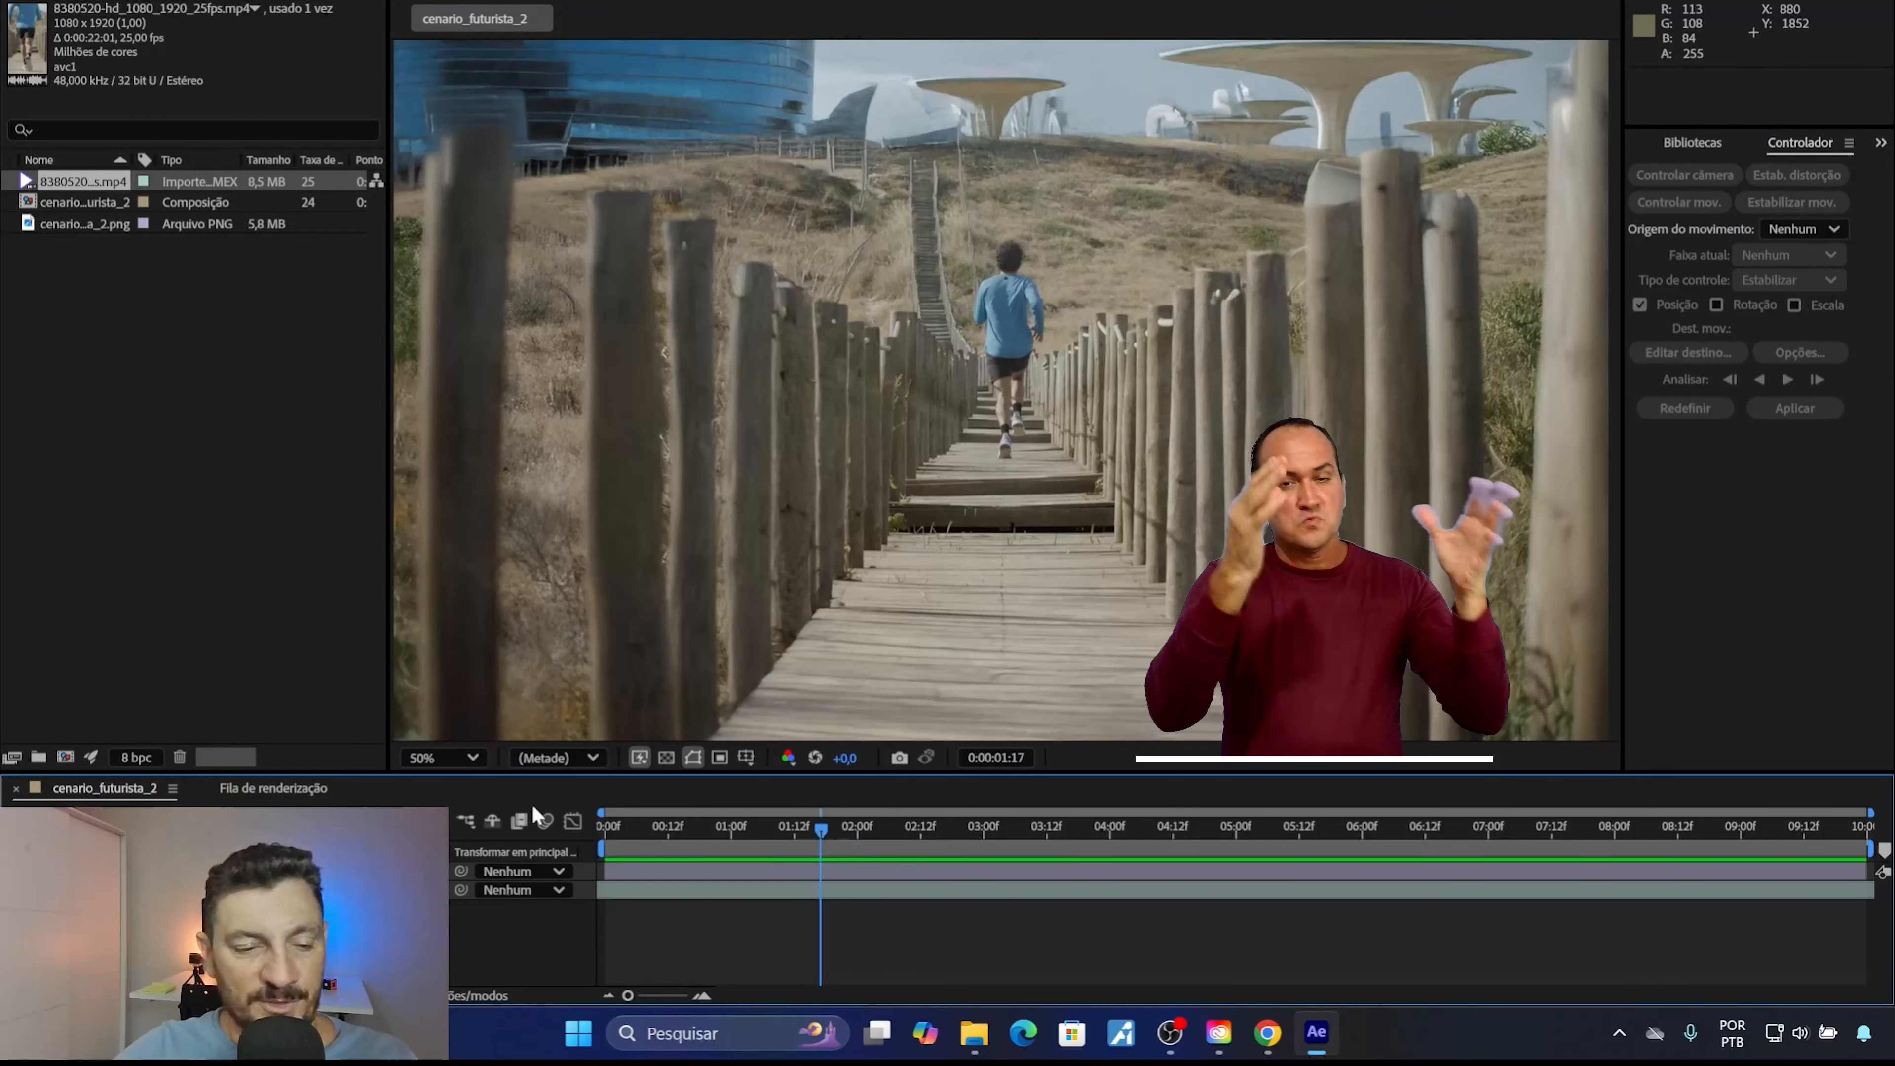
# Replace the scenery layer above the runner video with cenario_rustico_futurista.png, imported from the Set_Extention_Camera_Fixa folder.
pyautogui.click(194, 871)
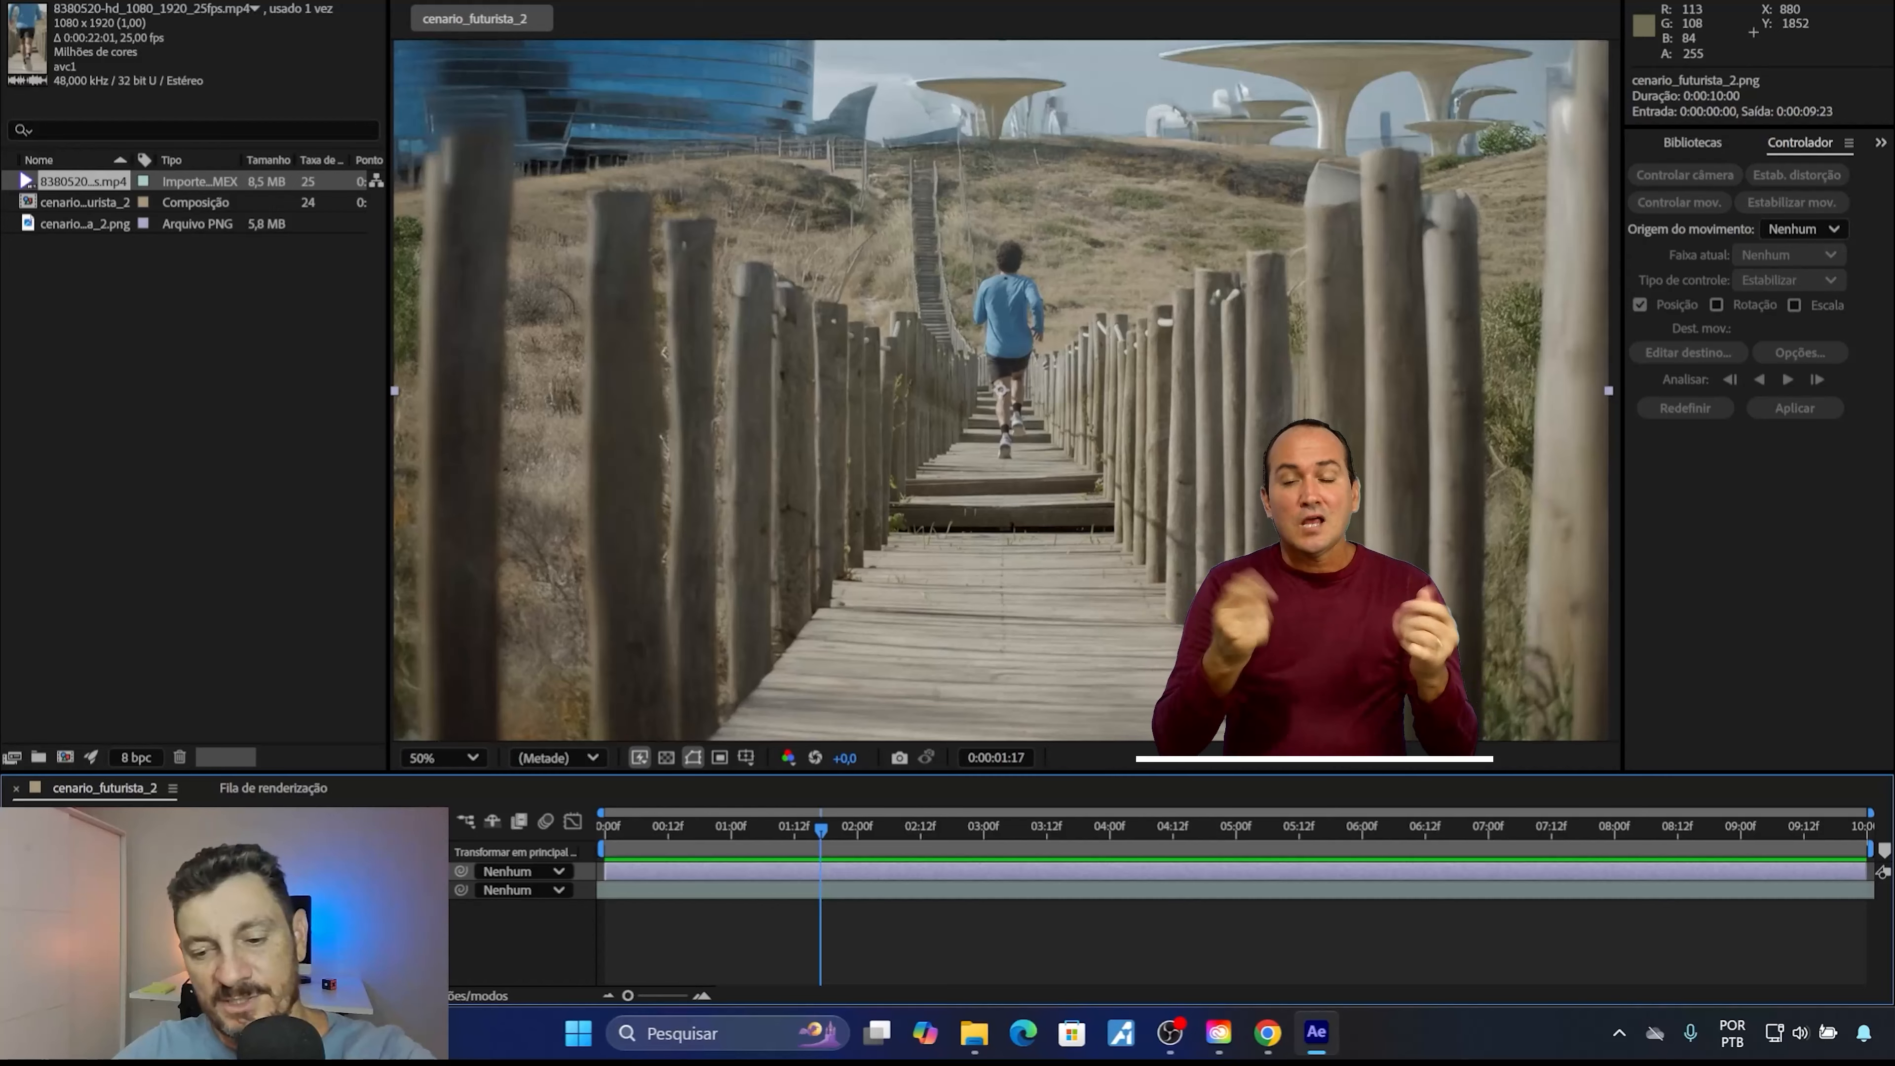
pyautogui.press('Delete')
pyautogui.click(161, 350)
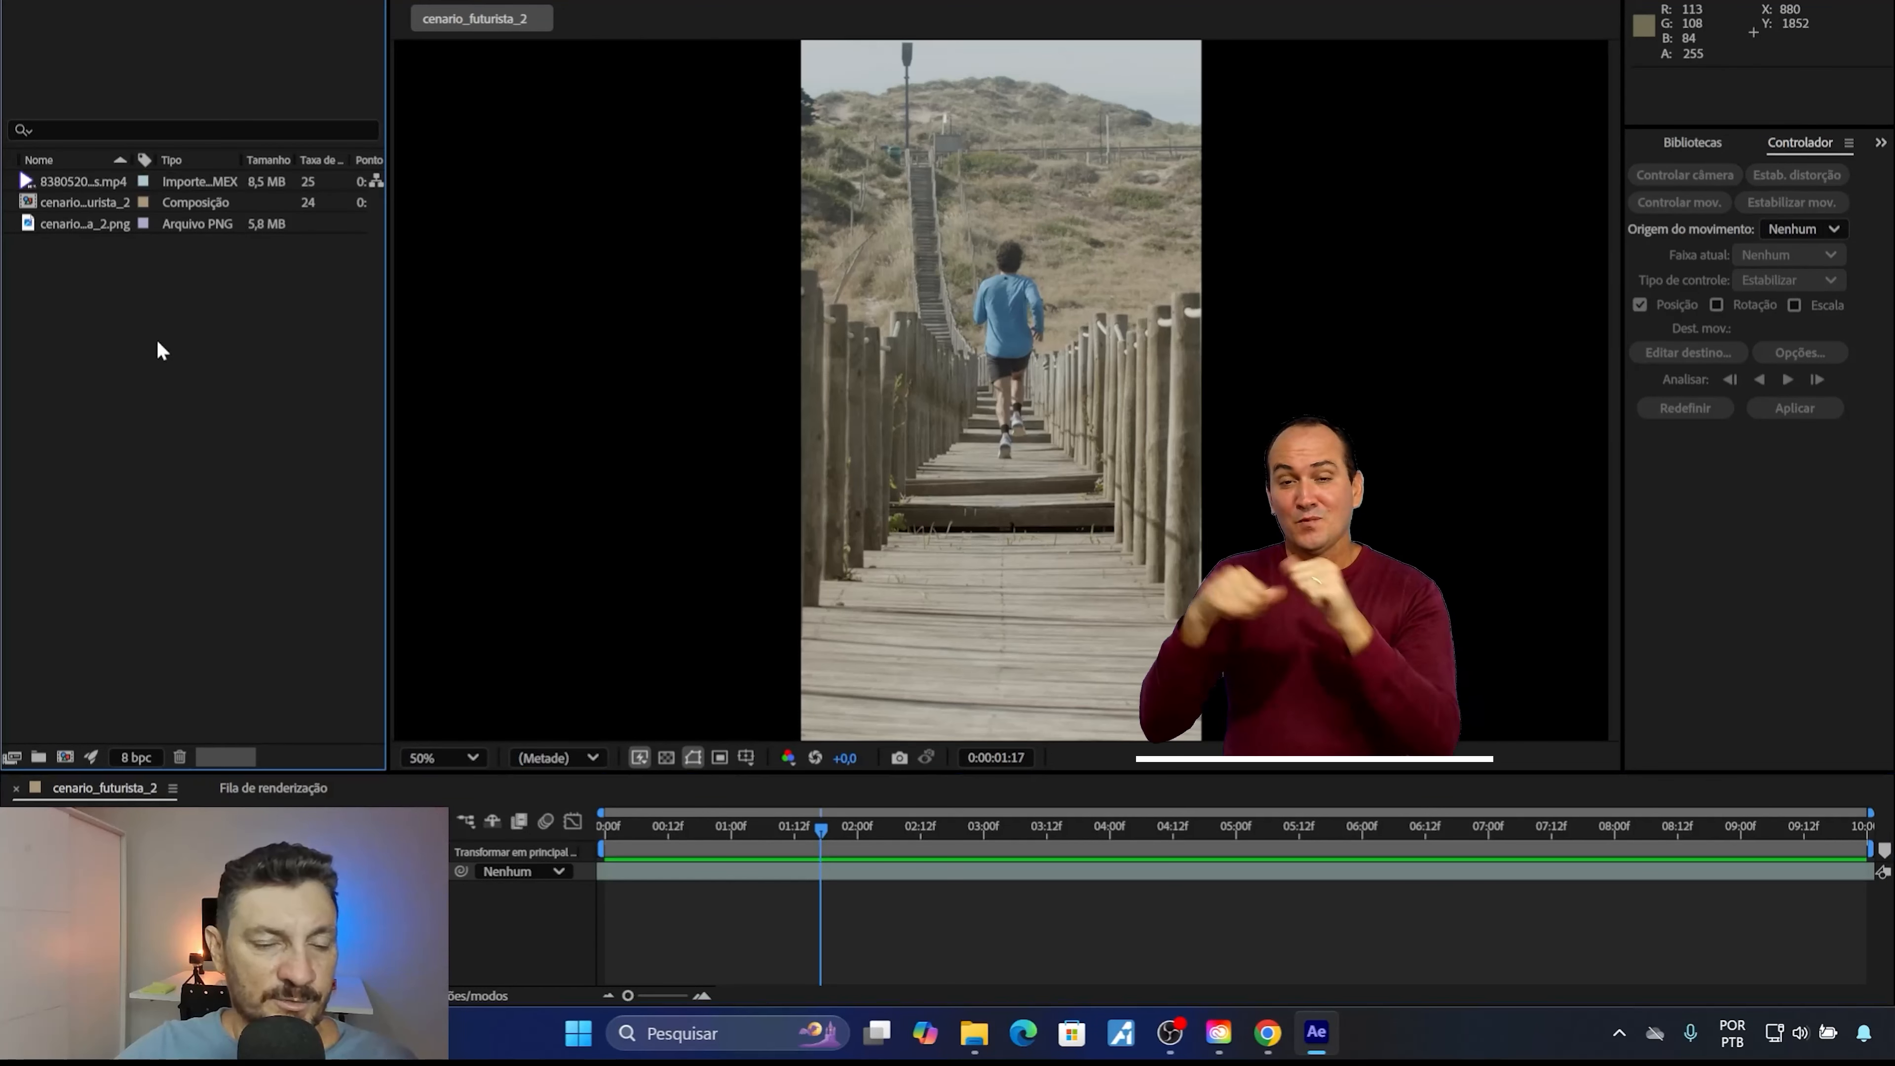
pyautogui.click(986, 1044)
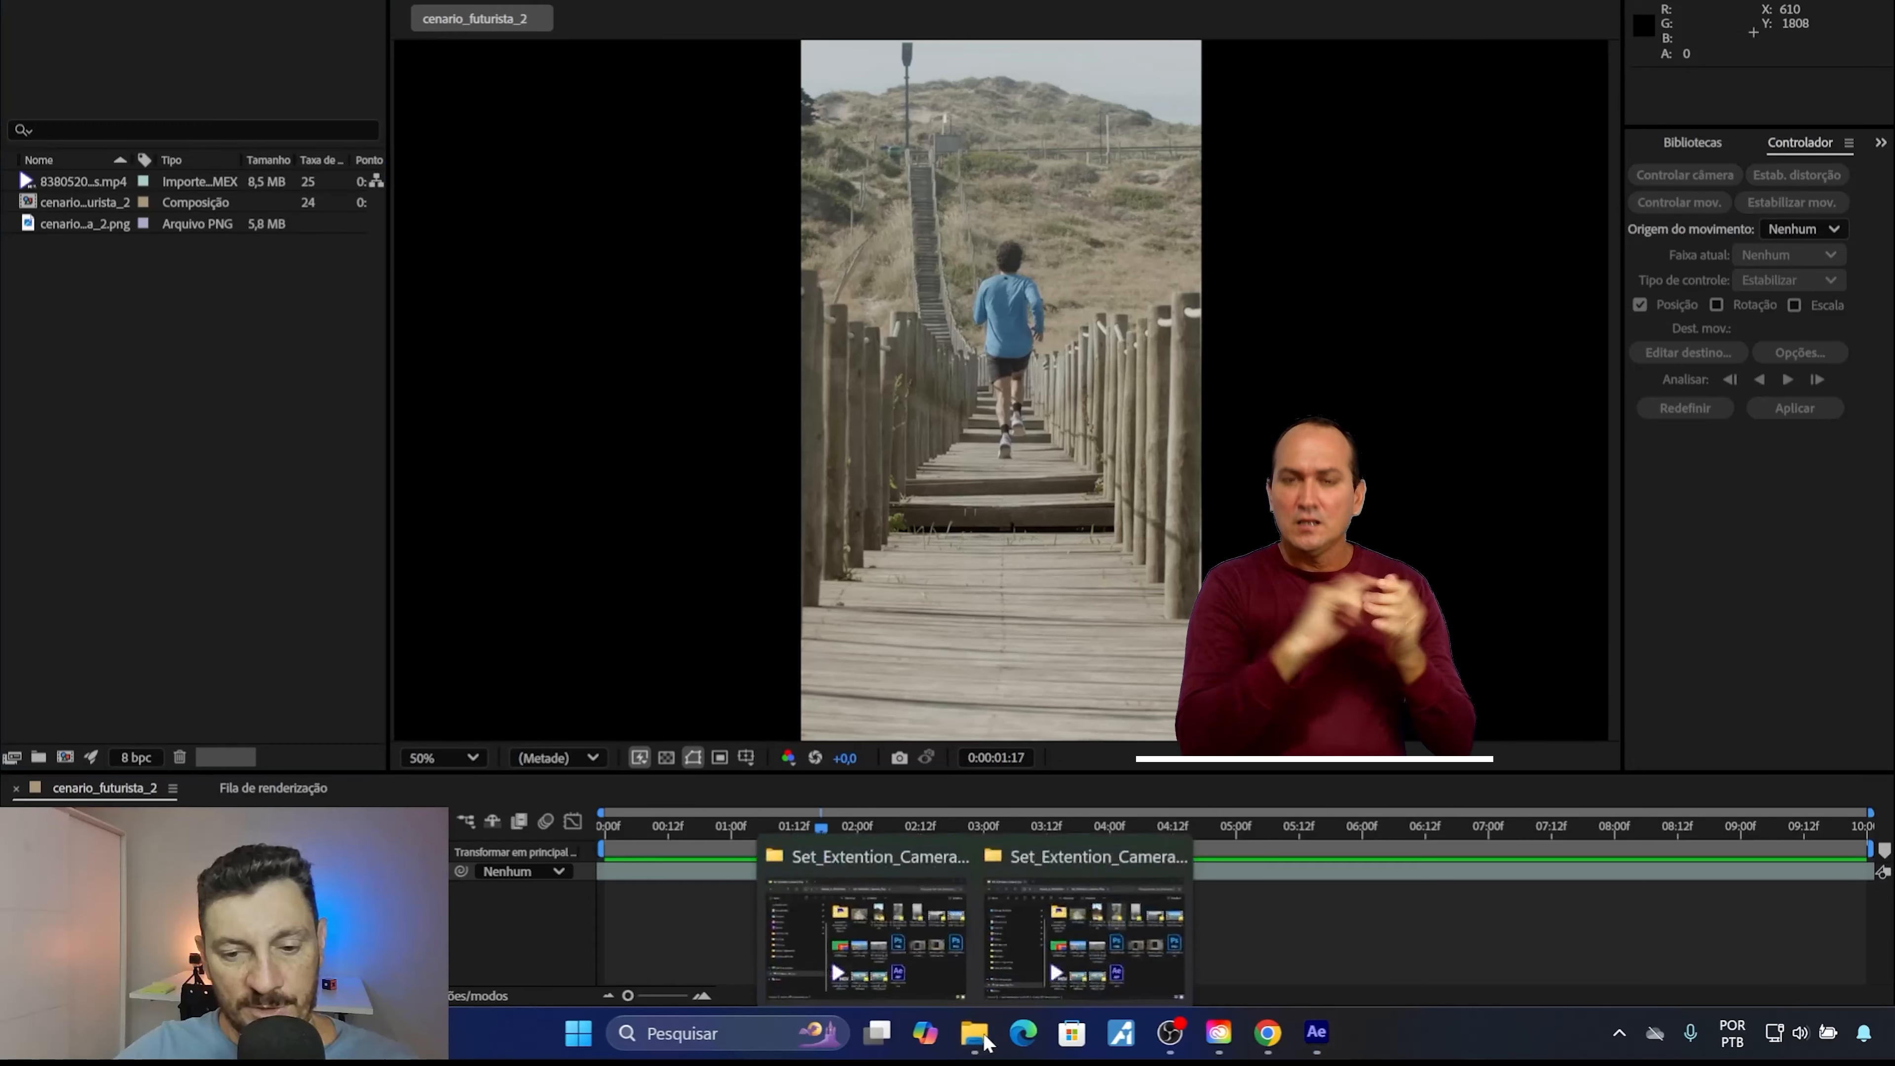
pyautogui.click(1054, 954)
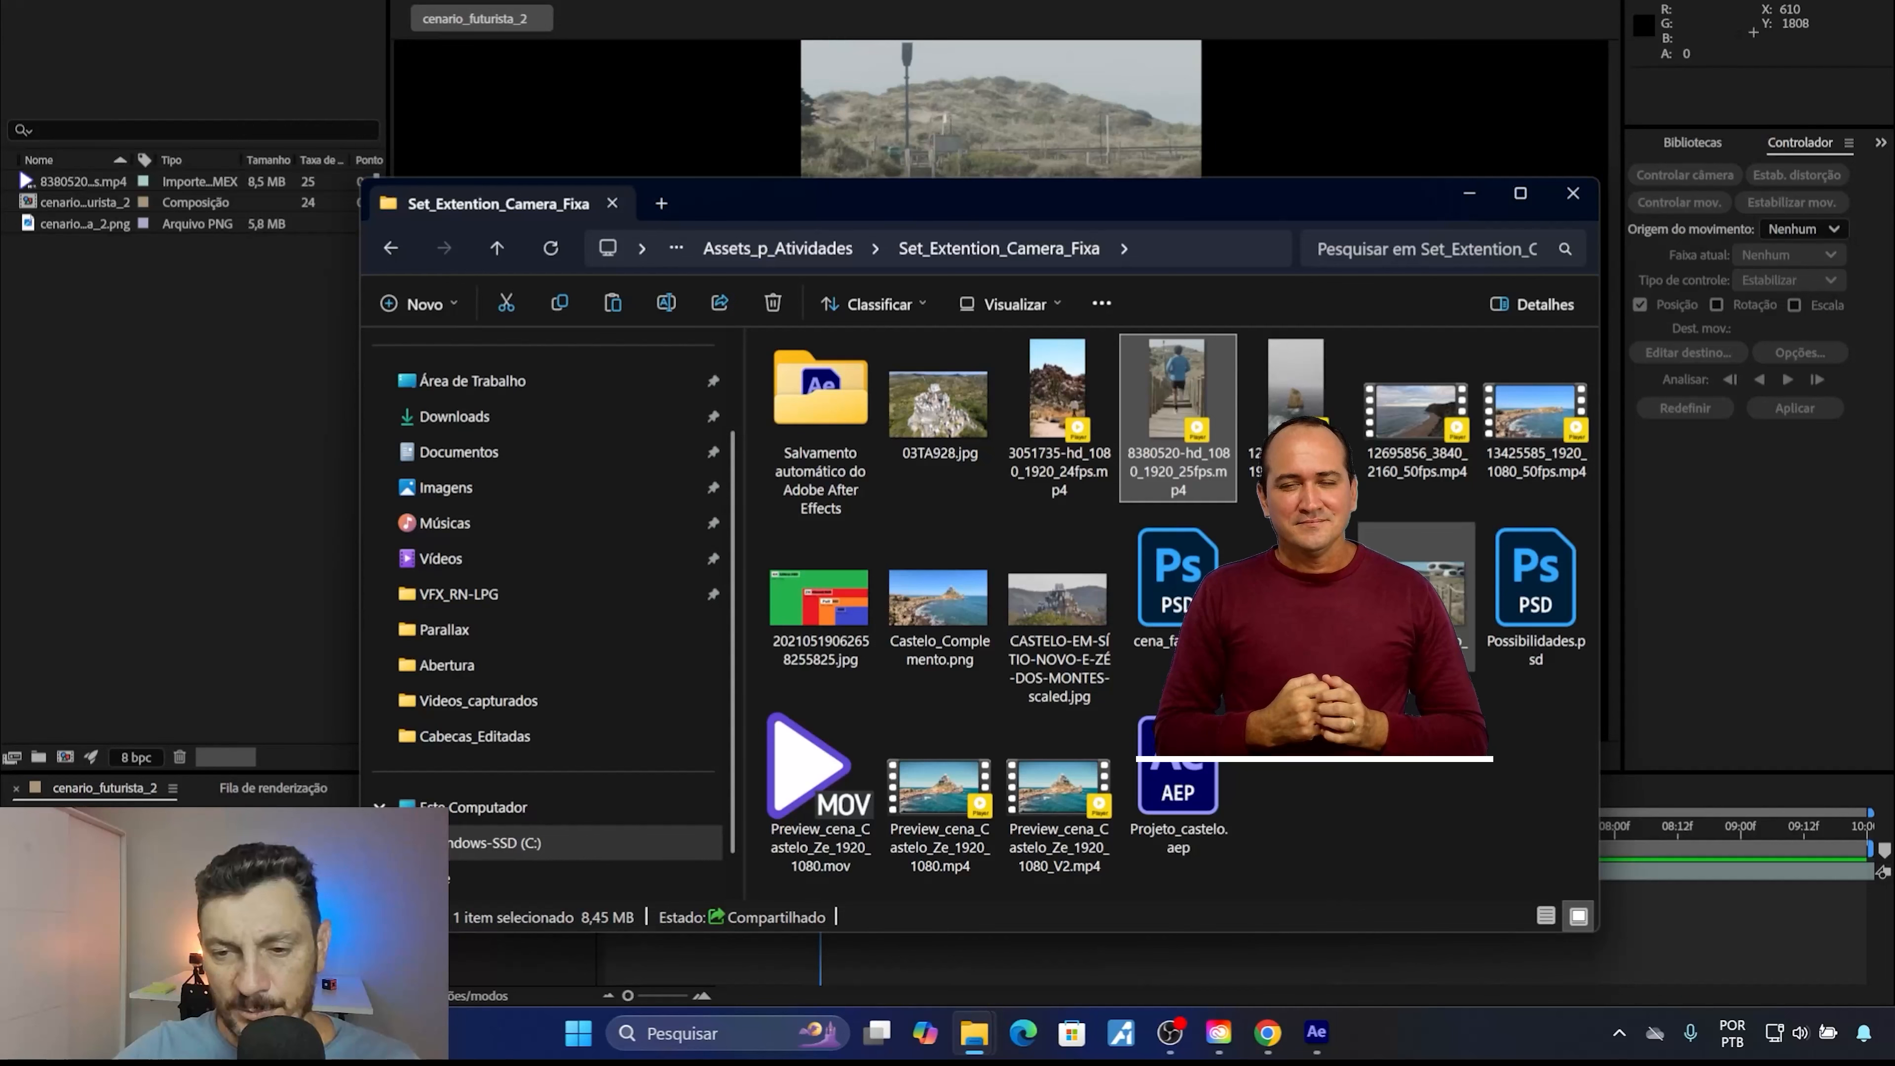
pyautogui.moveTo(1416, 582); pyautogui.dragTo(161, 448)
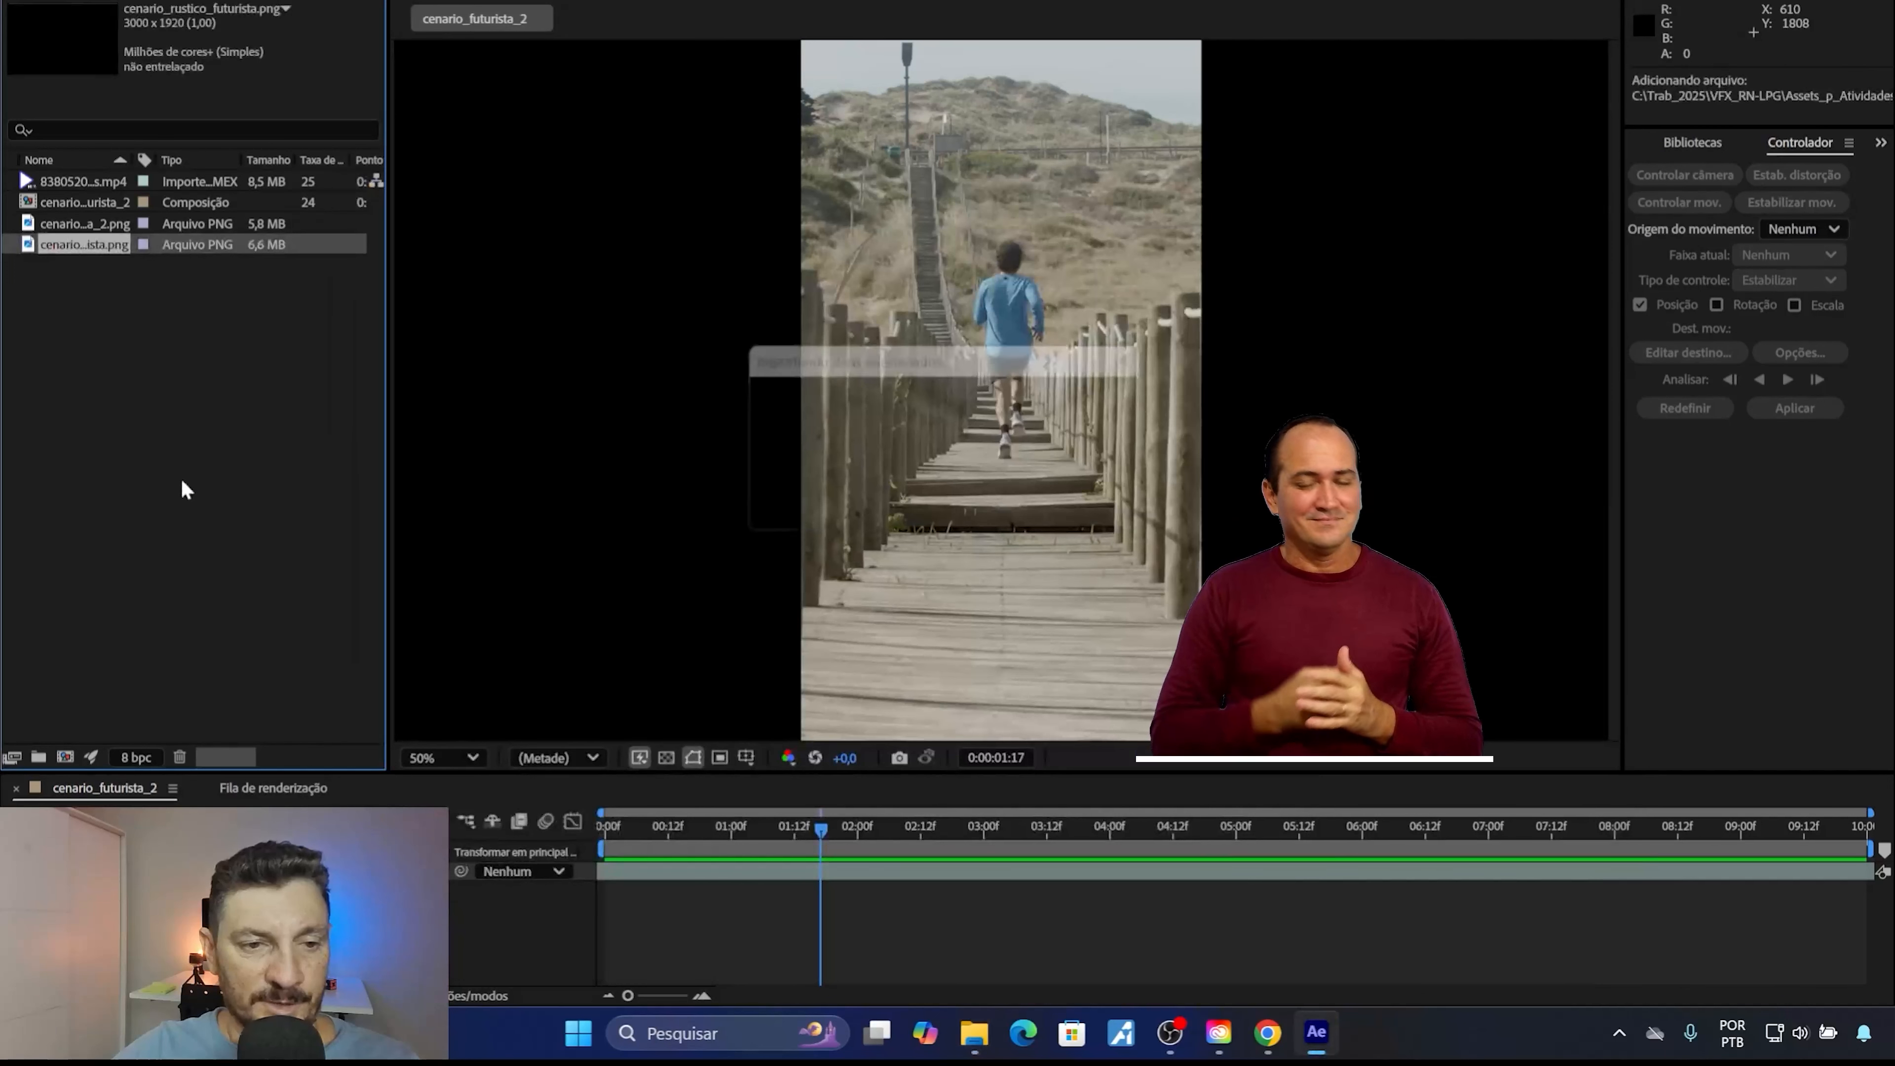
pyautogui.moveTo(71, 245); pyautogui.dragTo(216, 869)
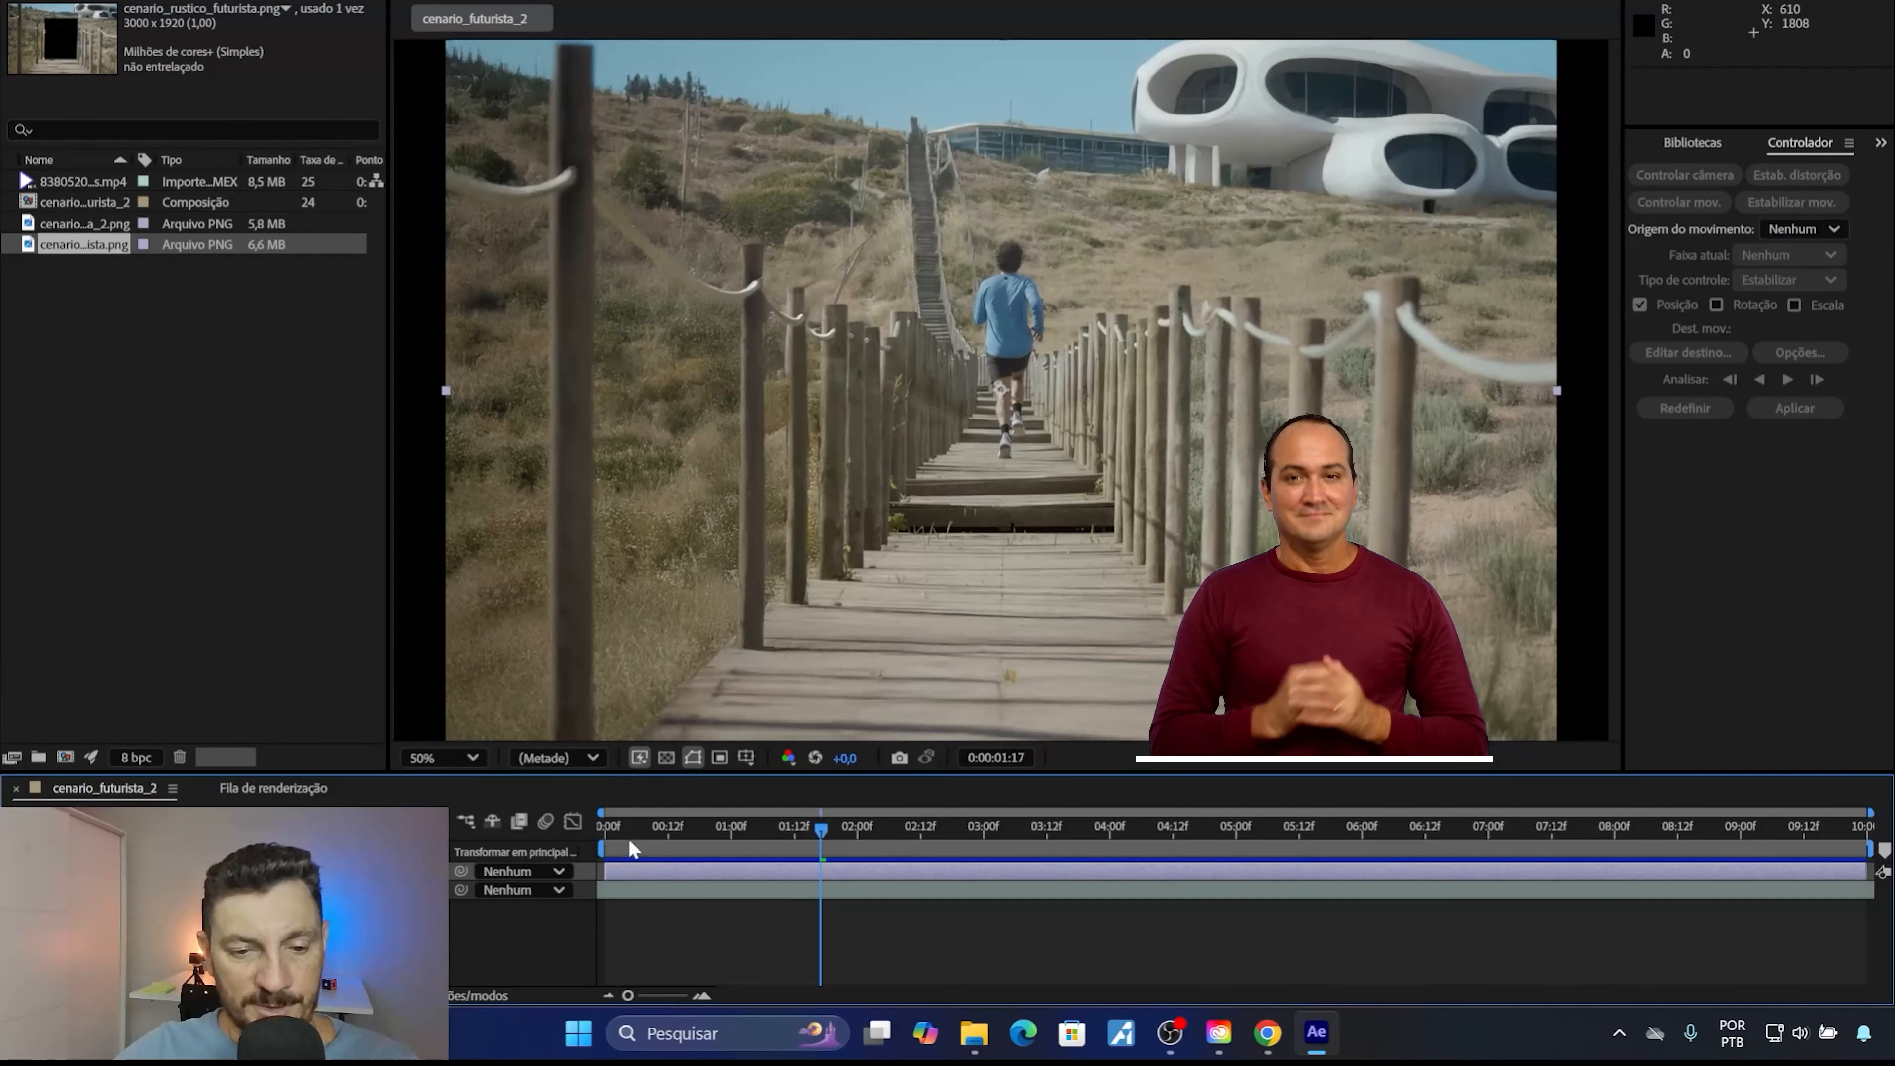
# Play the composition from its start and check several frames to examine how the runner blends with the rustic futuristic scenery.
pyautogui.click(585, 829)
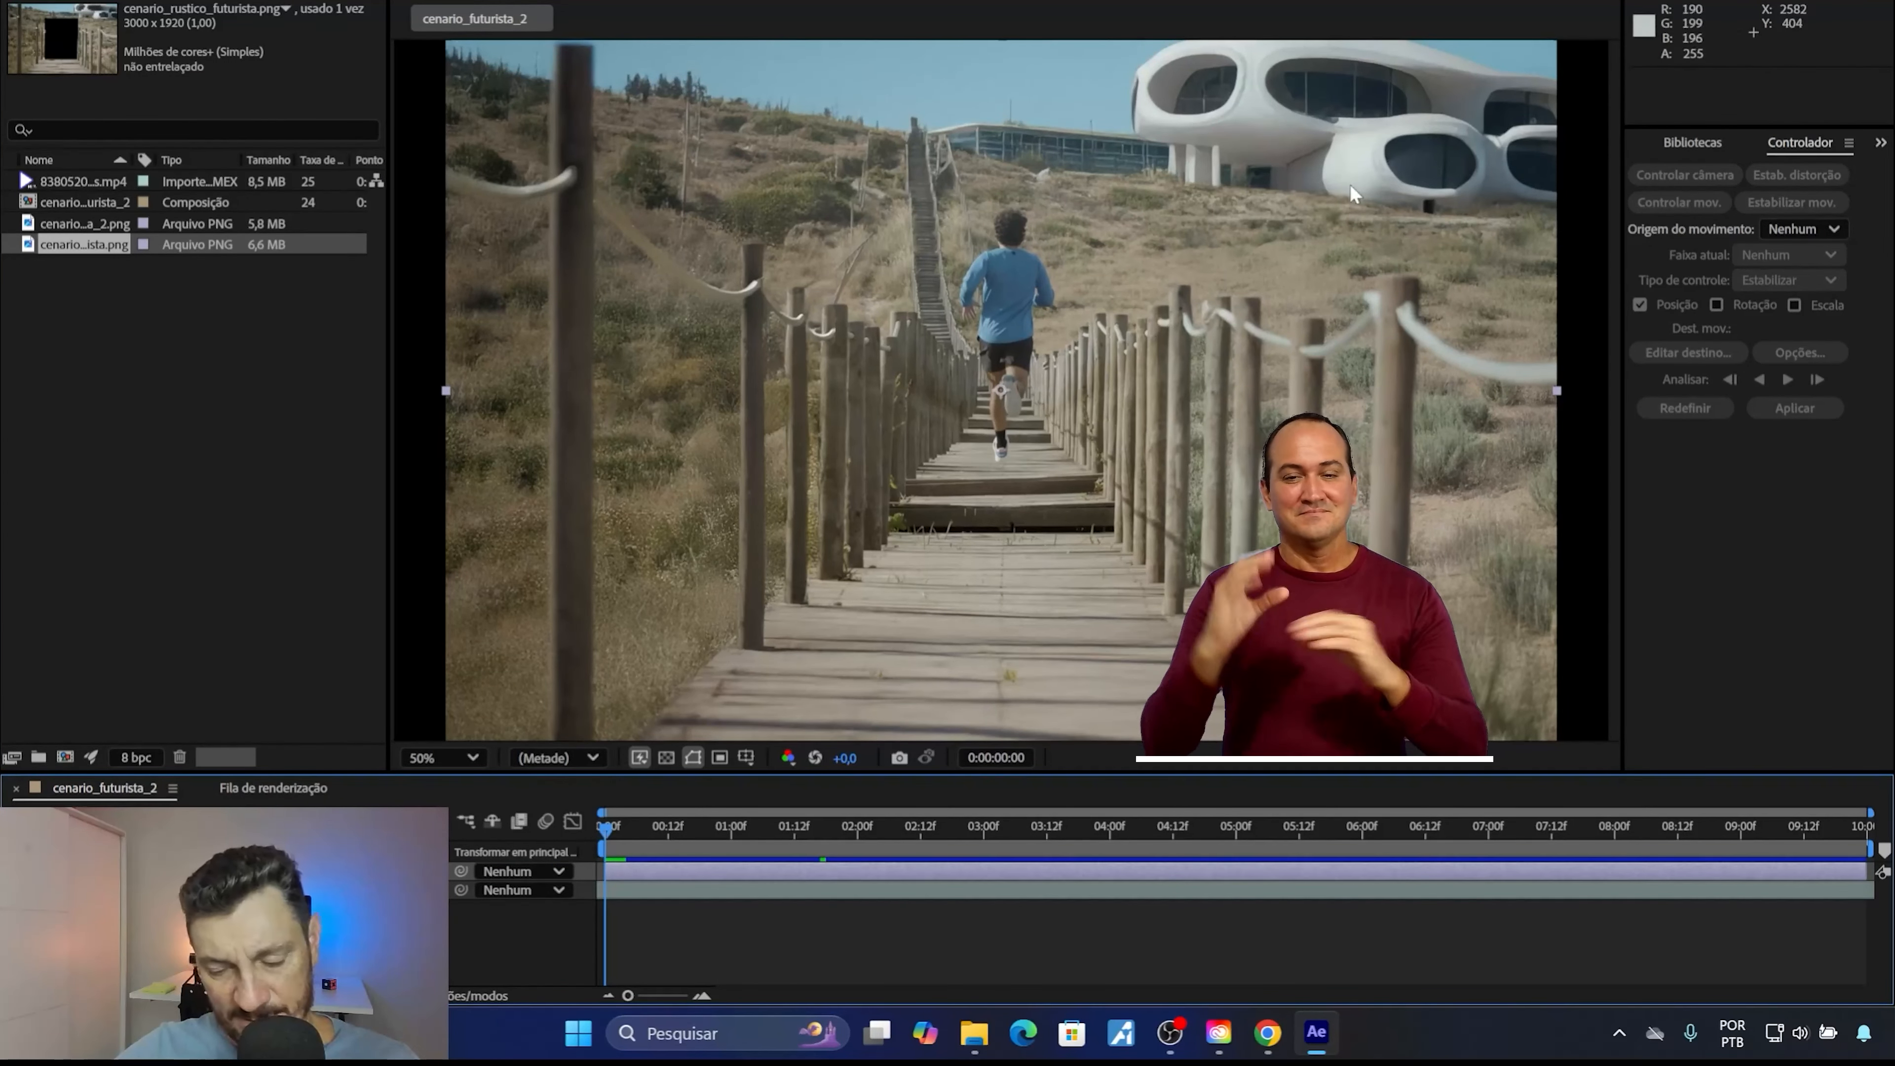
pyautogui.press('space')
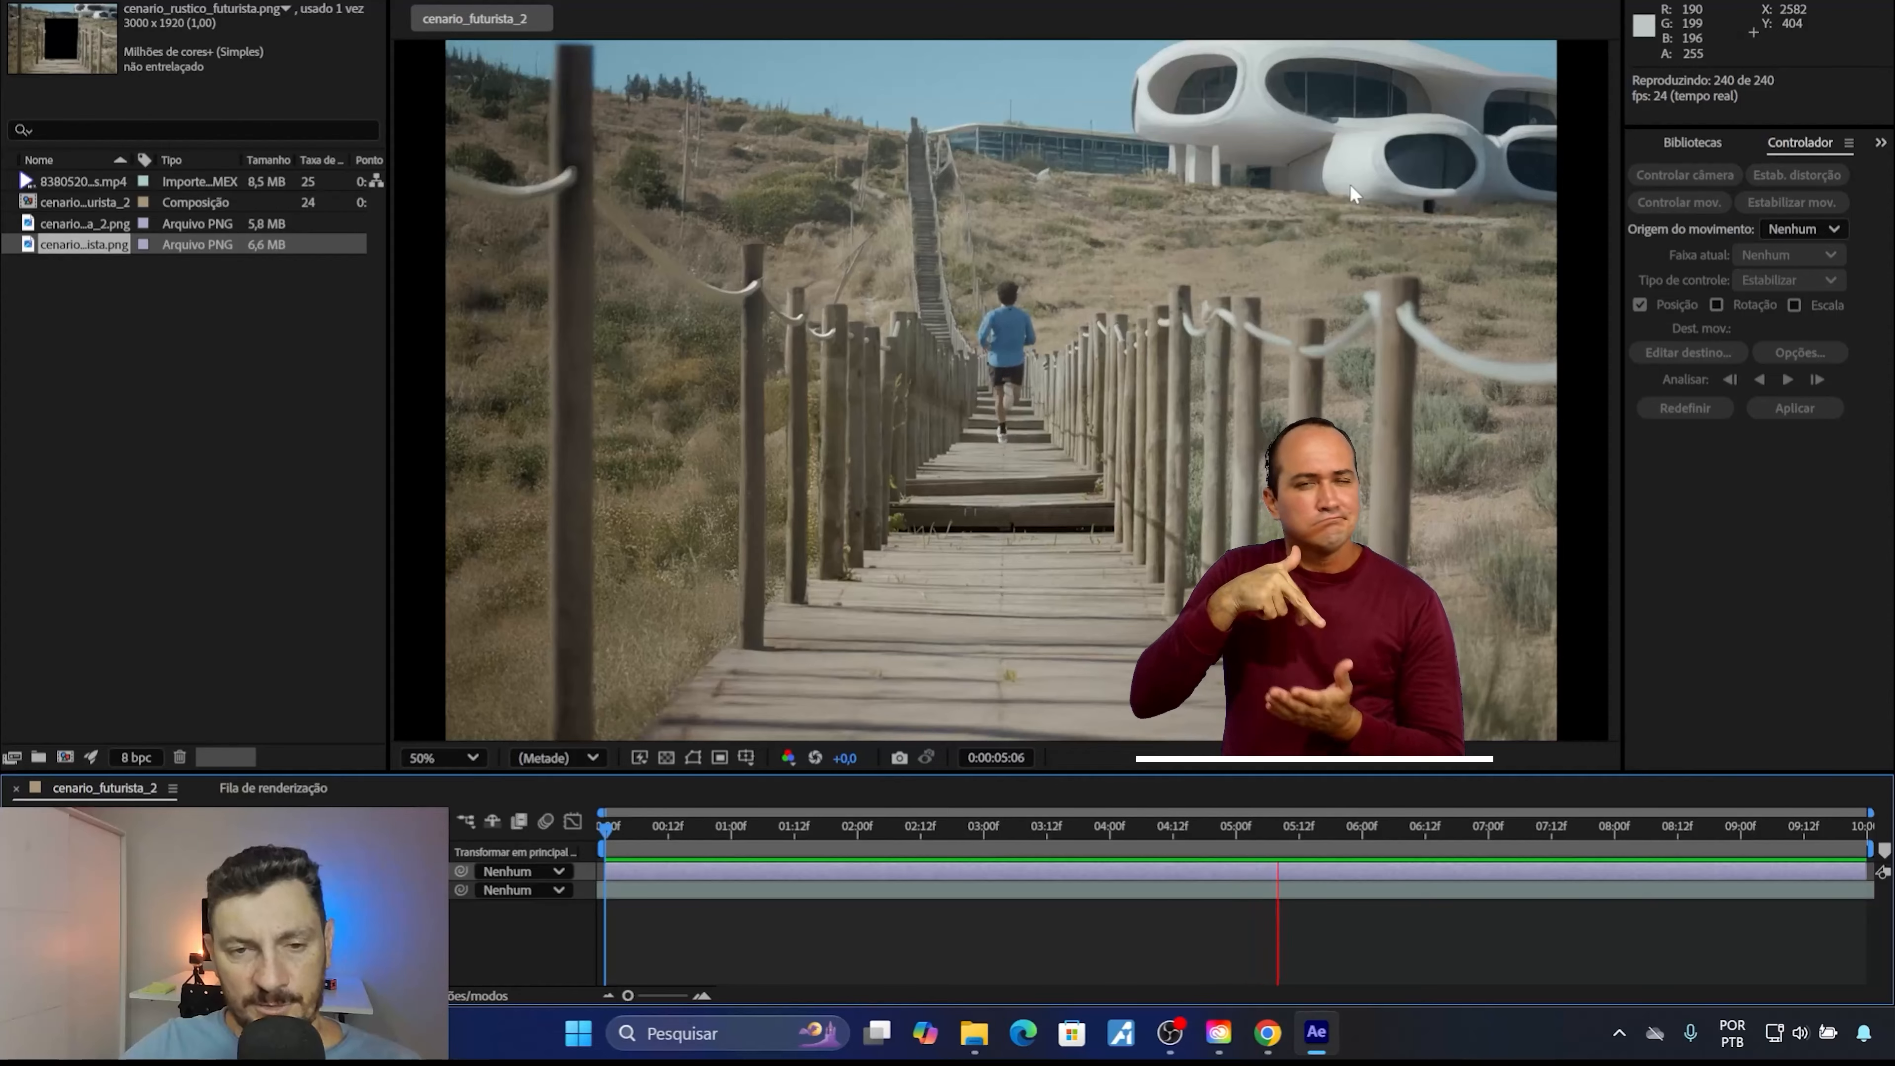
pyautogui.click(1142, 827)
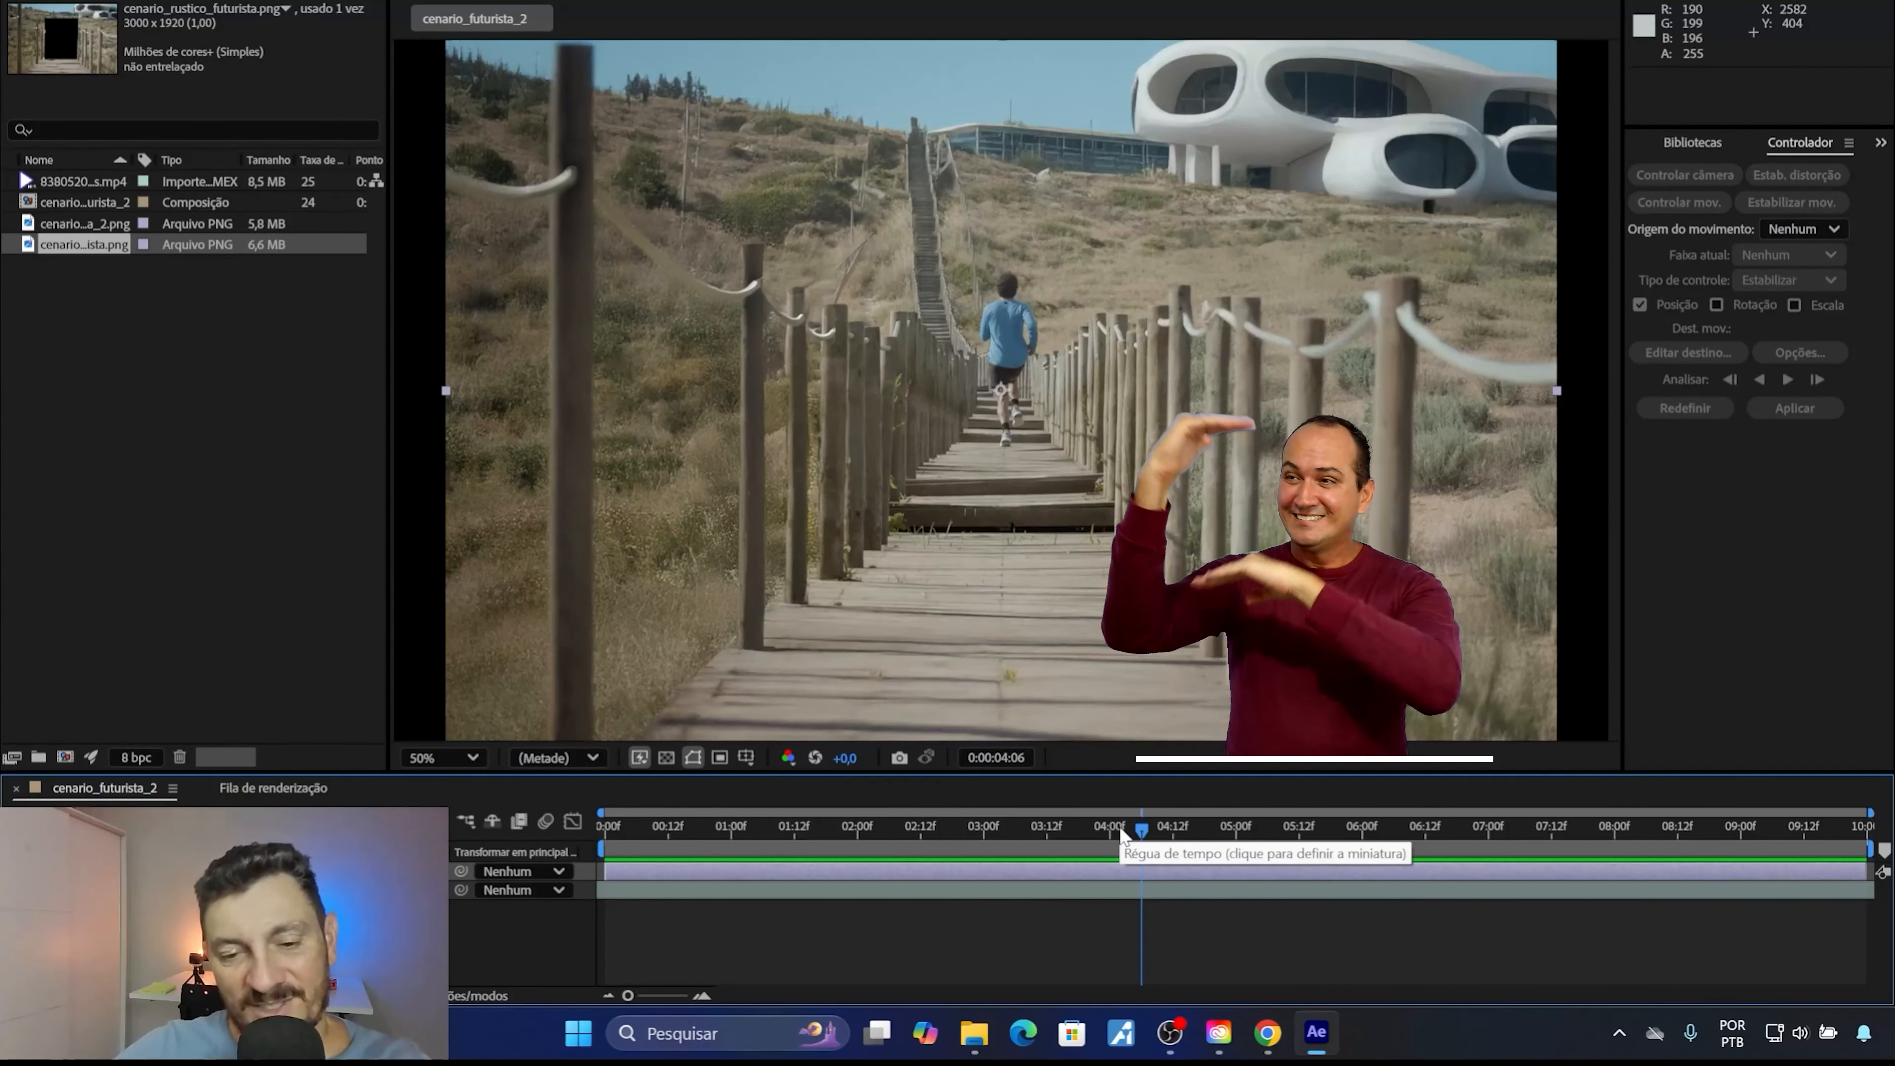
pyautogui.click(1001, 830)
pyautogui.moveTo(1000, 830); pyautogui.dragTo(924, 833)
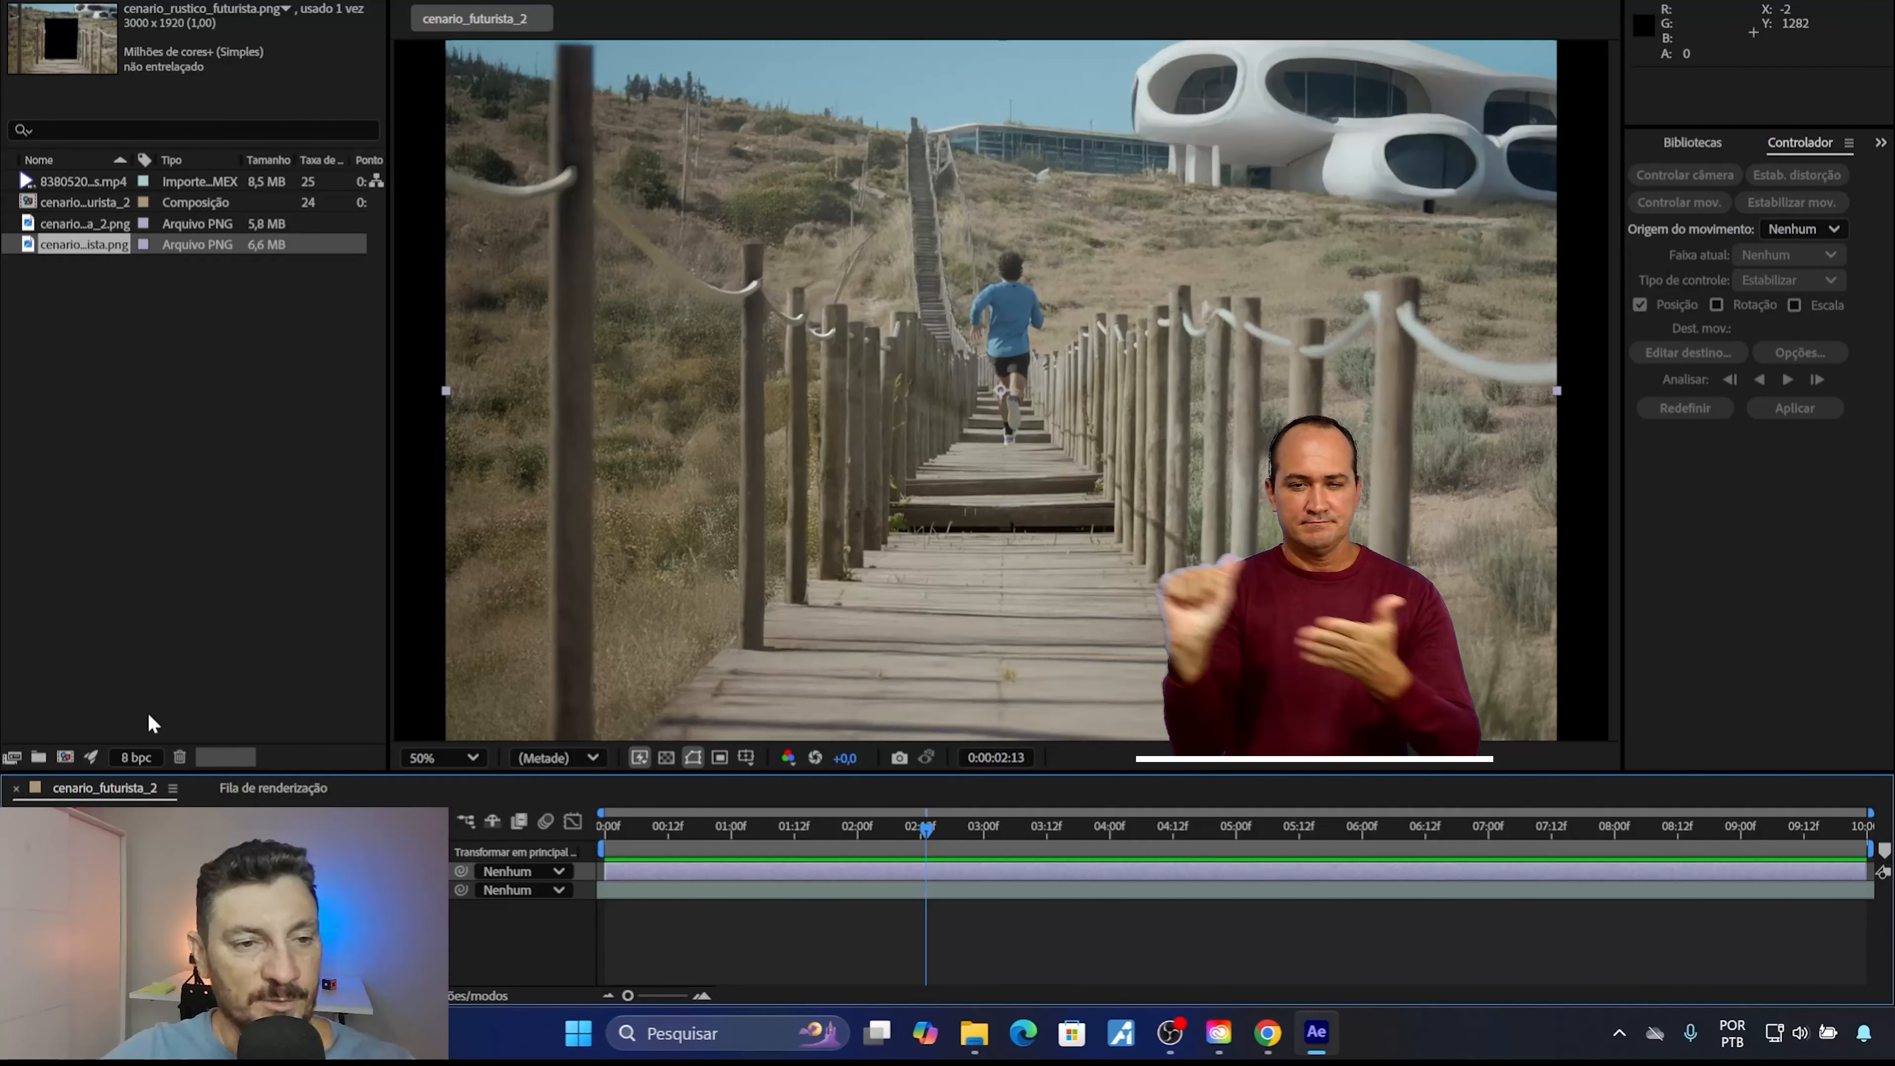
# Delete all footage items and the composition from the After Effects project.
pyautogui.click(92, 313)
pyautogui.moveTo(157, 141); pyautogui.dragTo(153, 150)
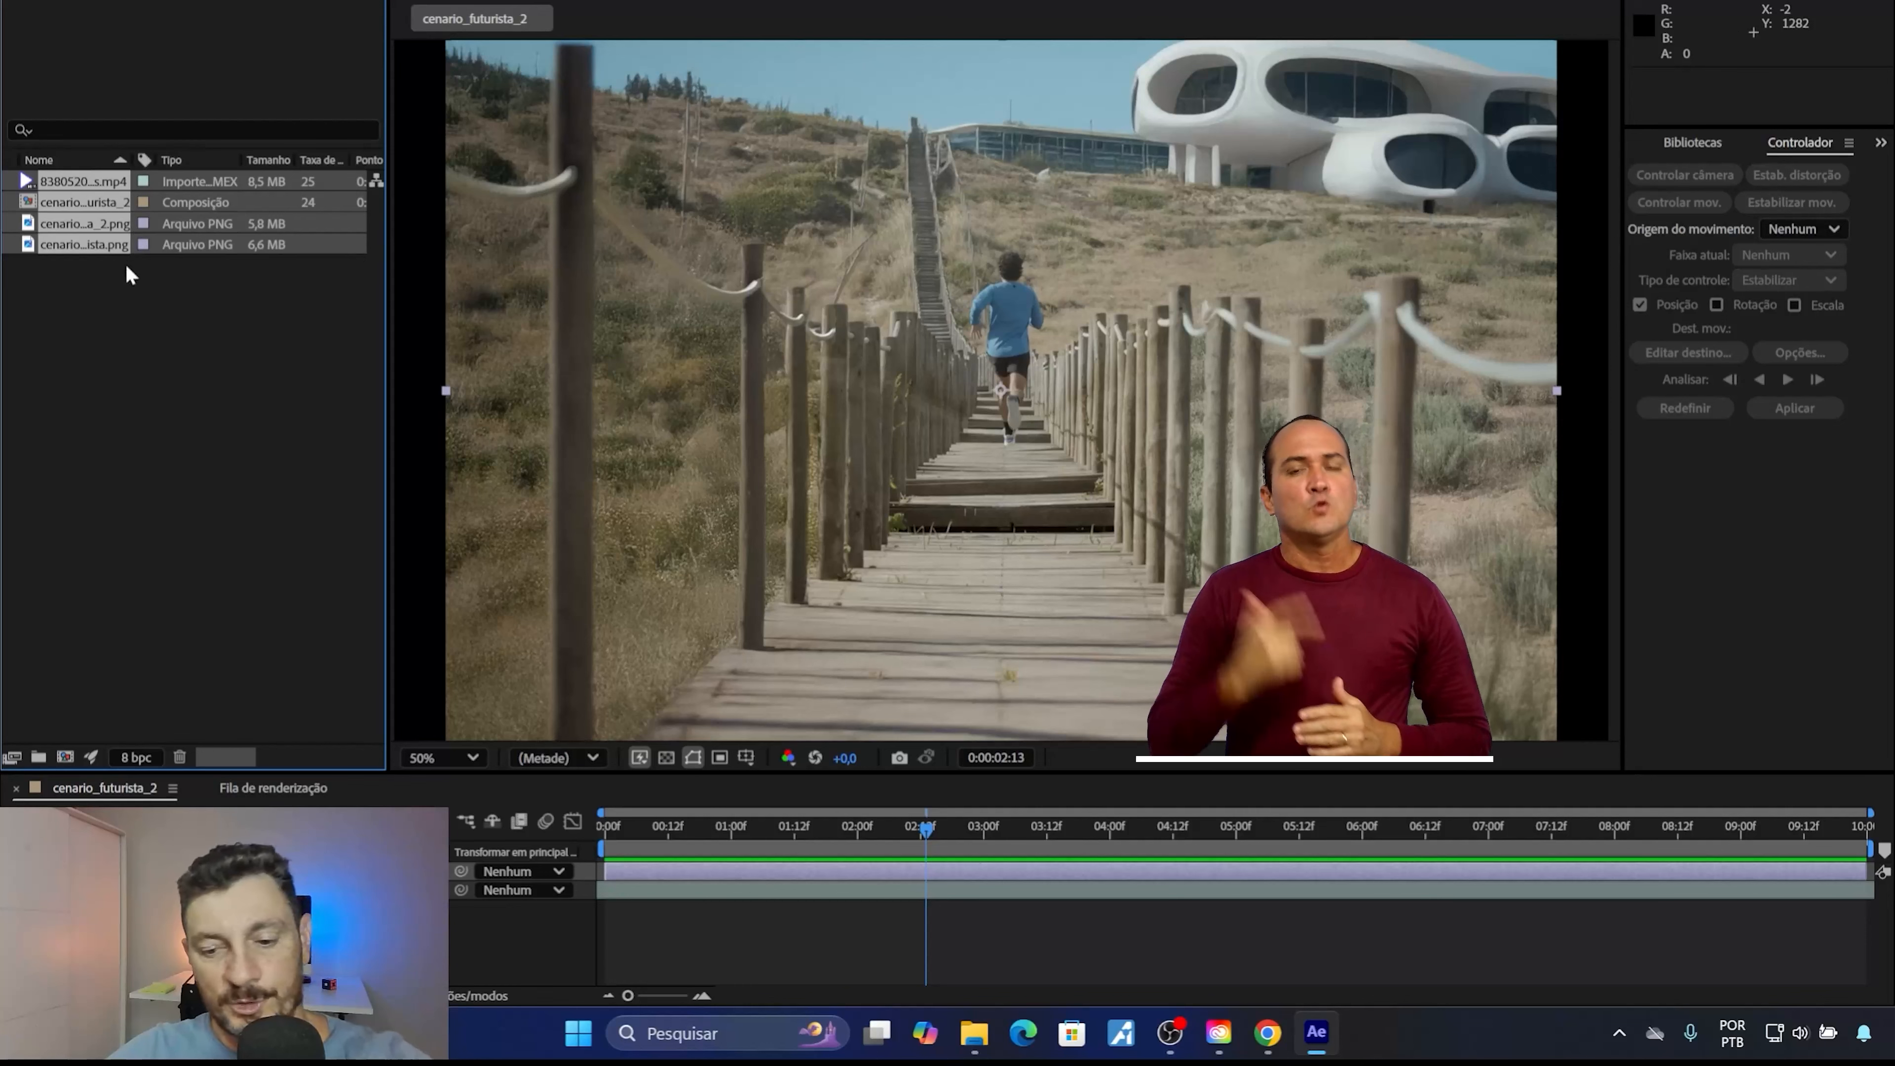
pyautogui.press('Delete')
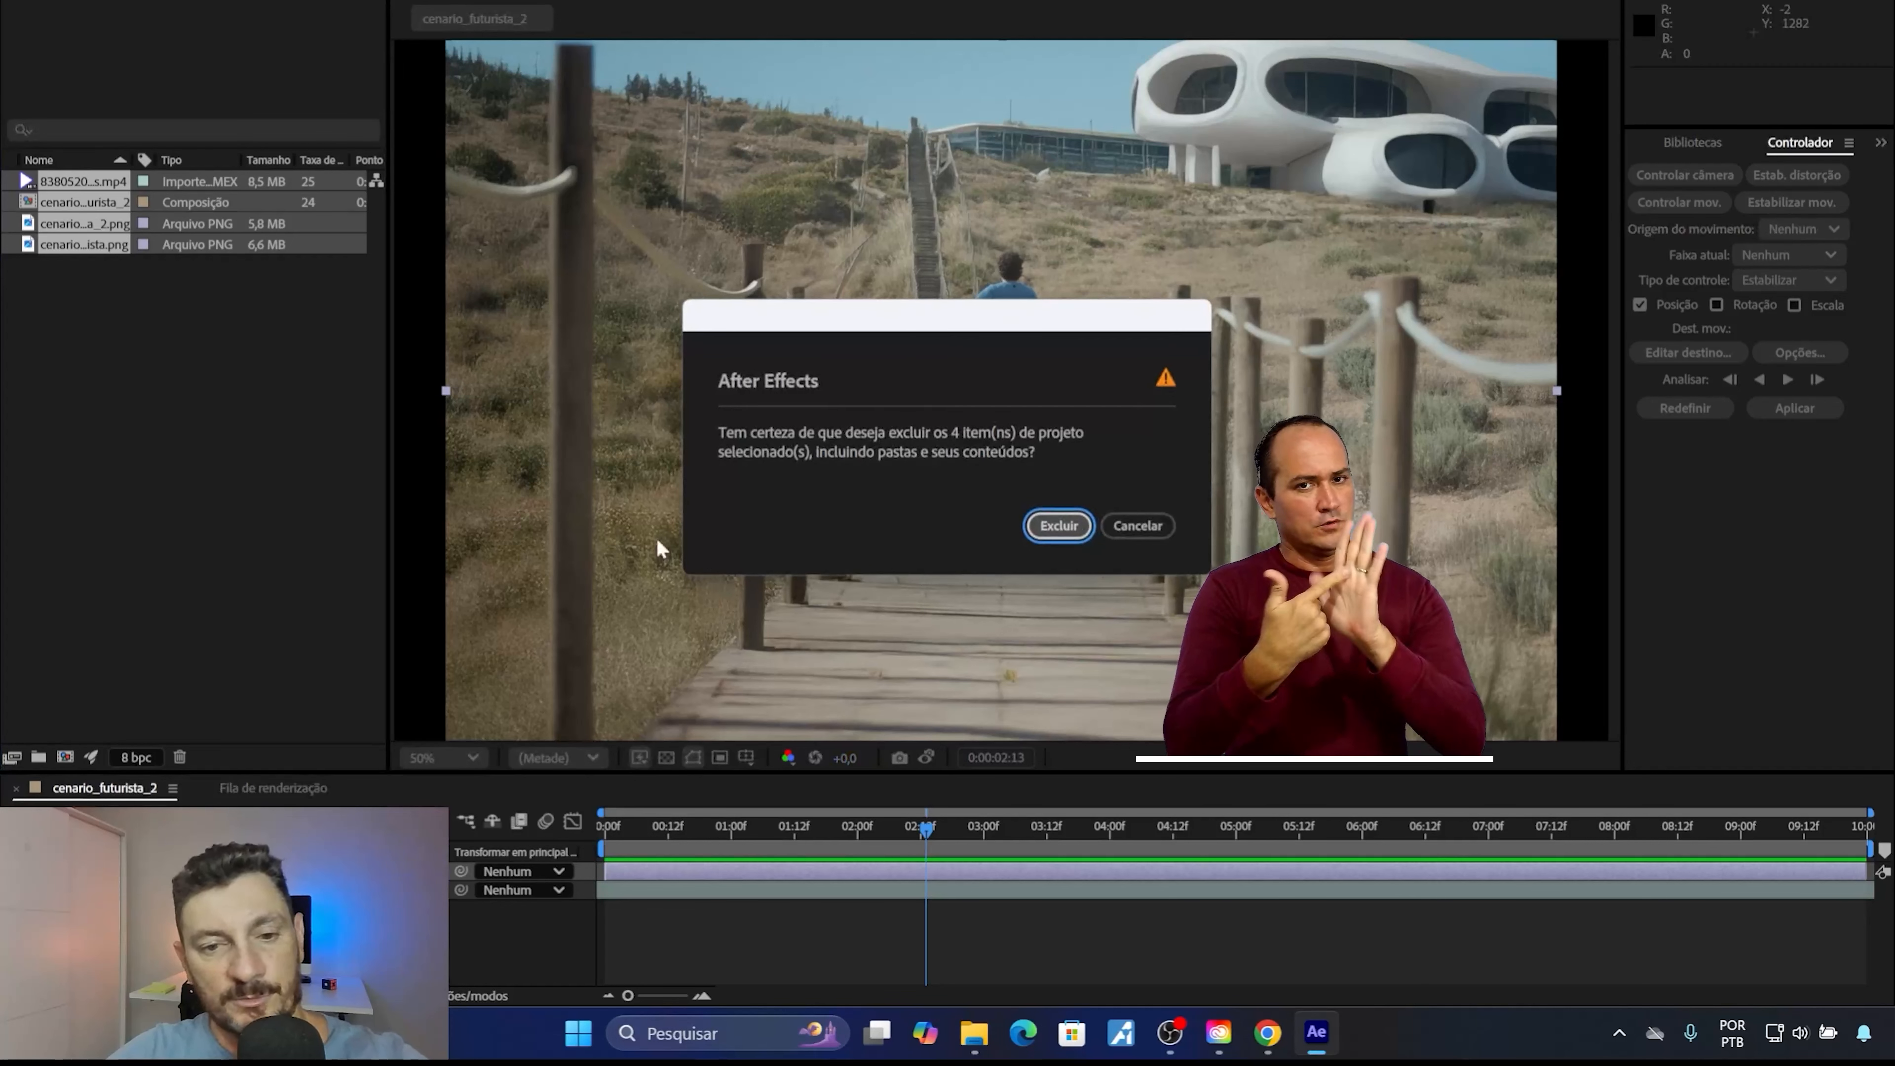
pyautogui.click(1057, 527)
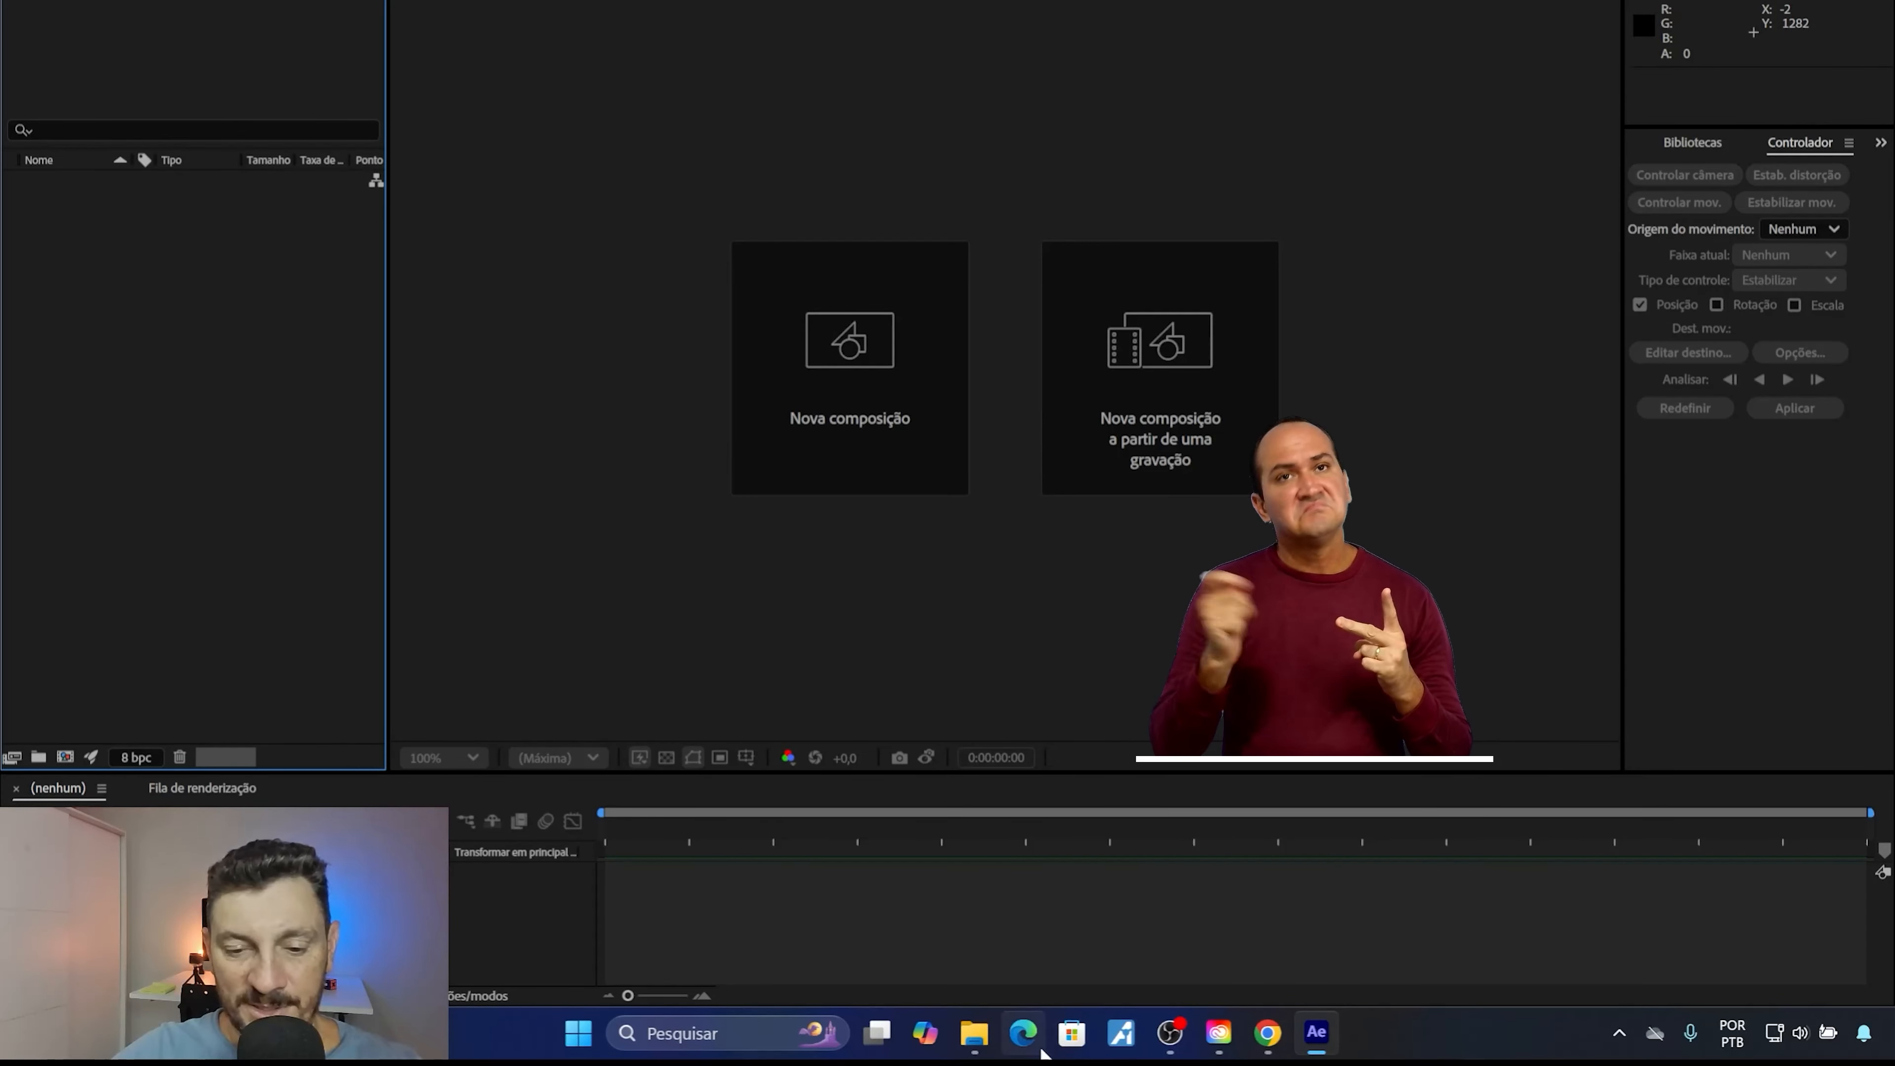
# Close the duplicate Set_Extention_Camera_Fixa folder window and switch to the remaining one in File Explorer.
pyautogui.moveTo(977, 1038)
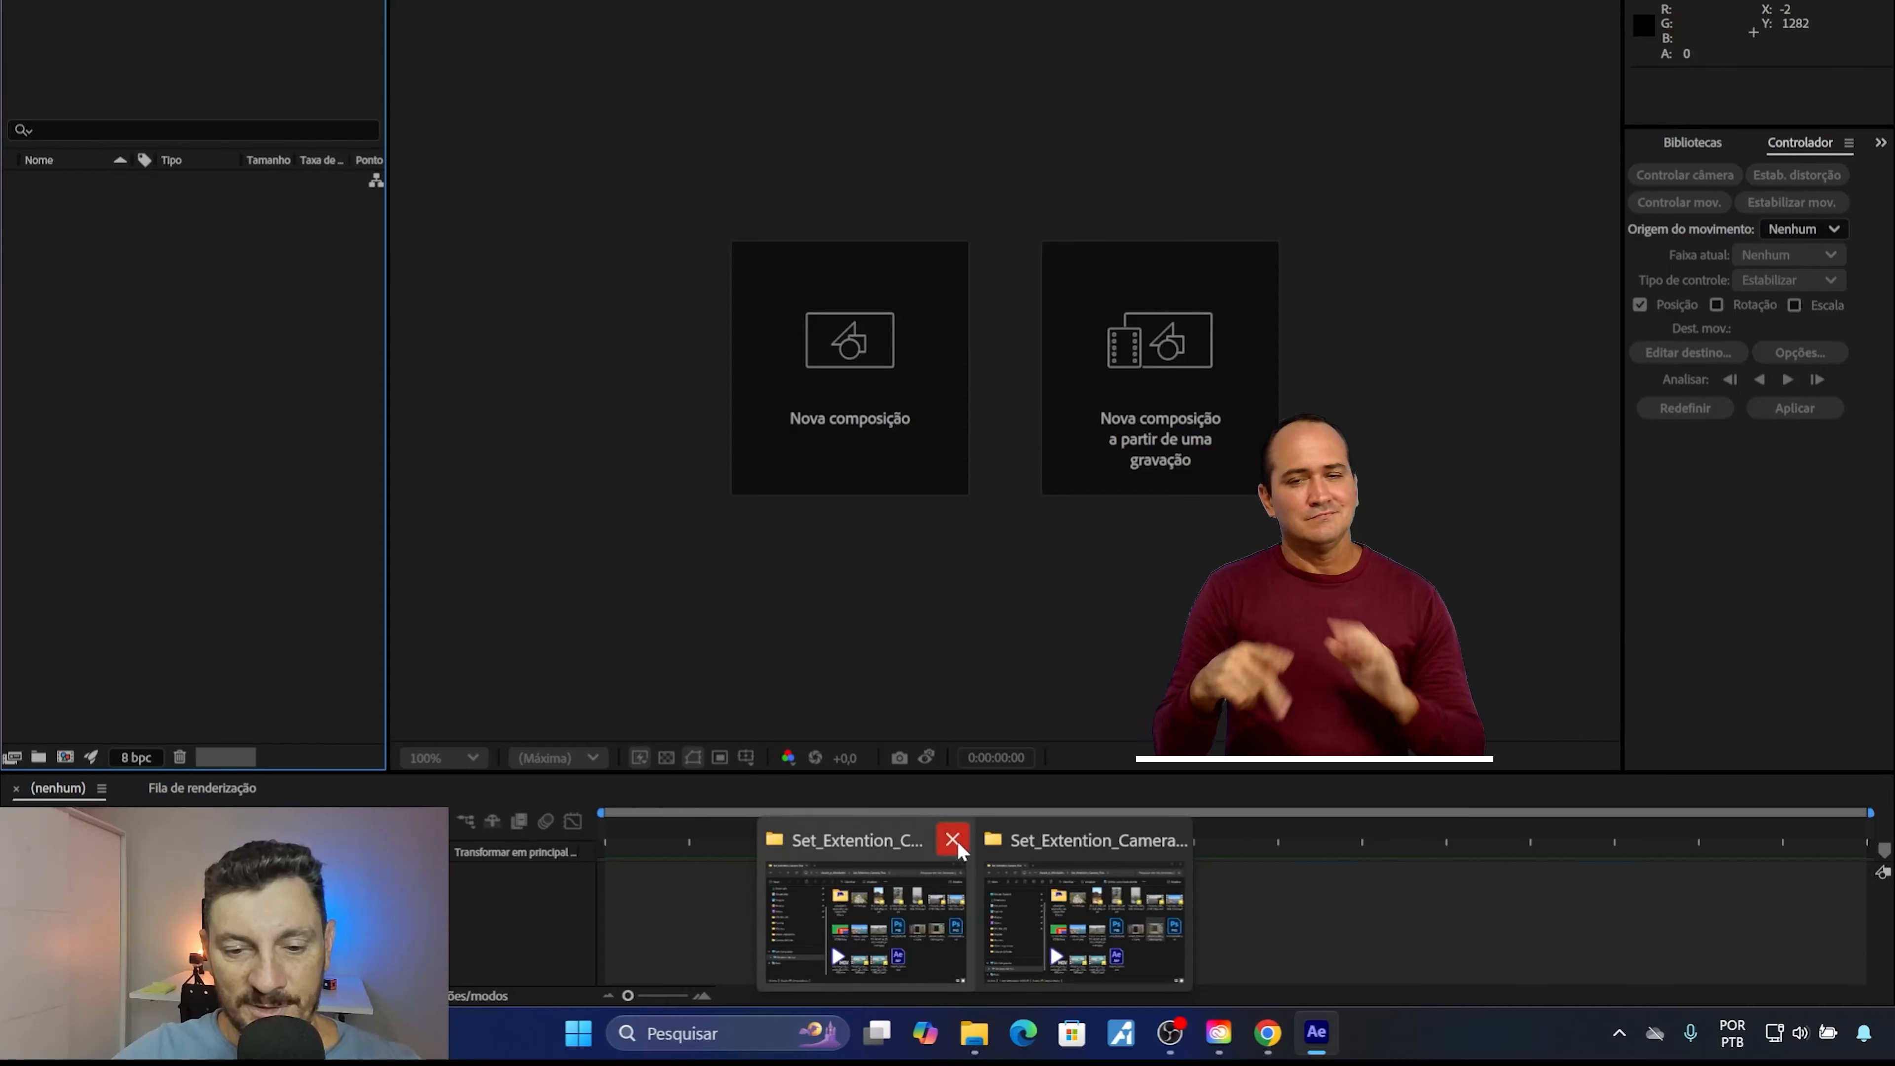
pyautogui.click(952, 834)
pyautogui.click(949, 851)
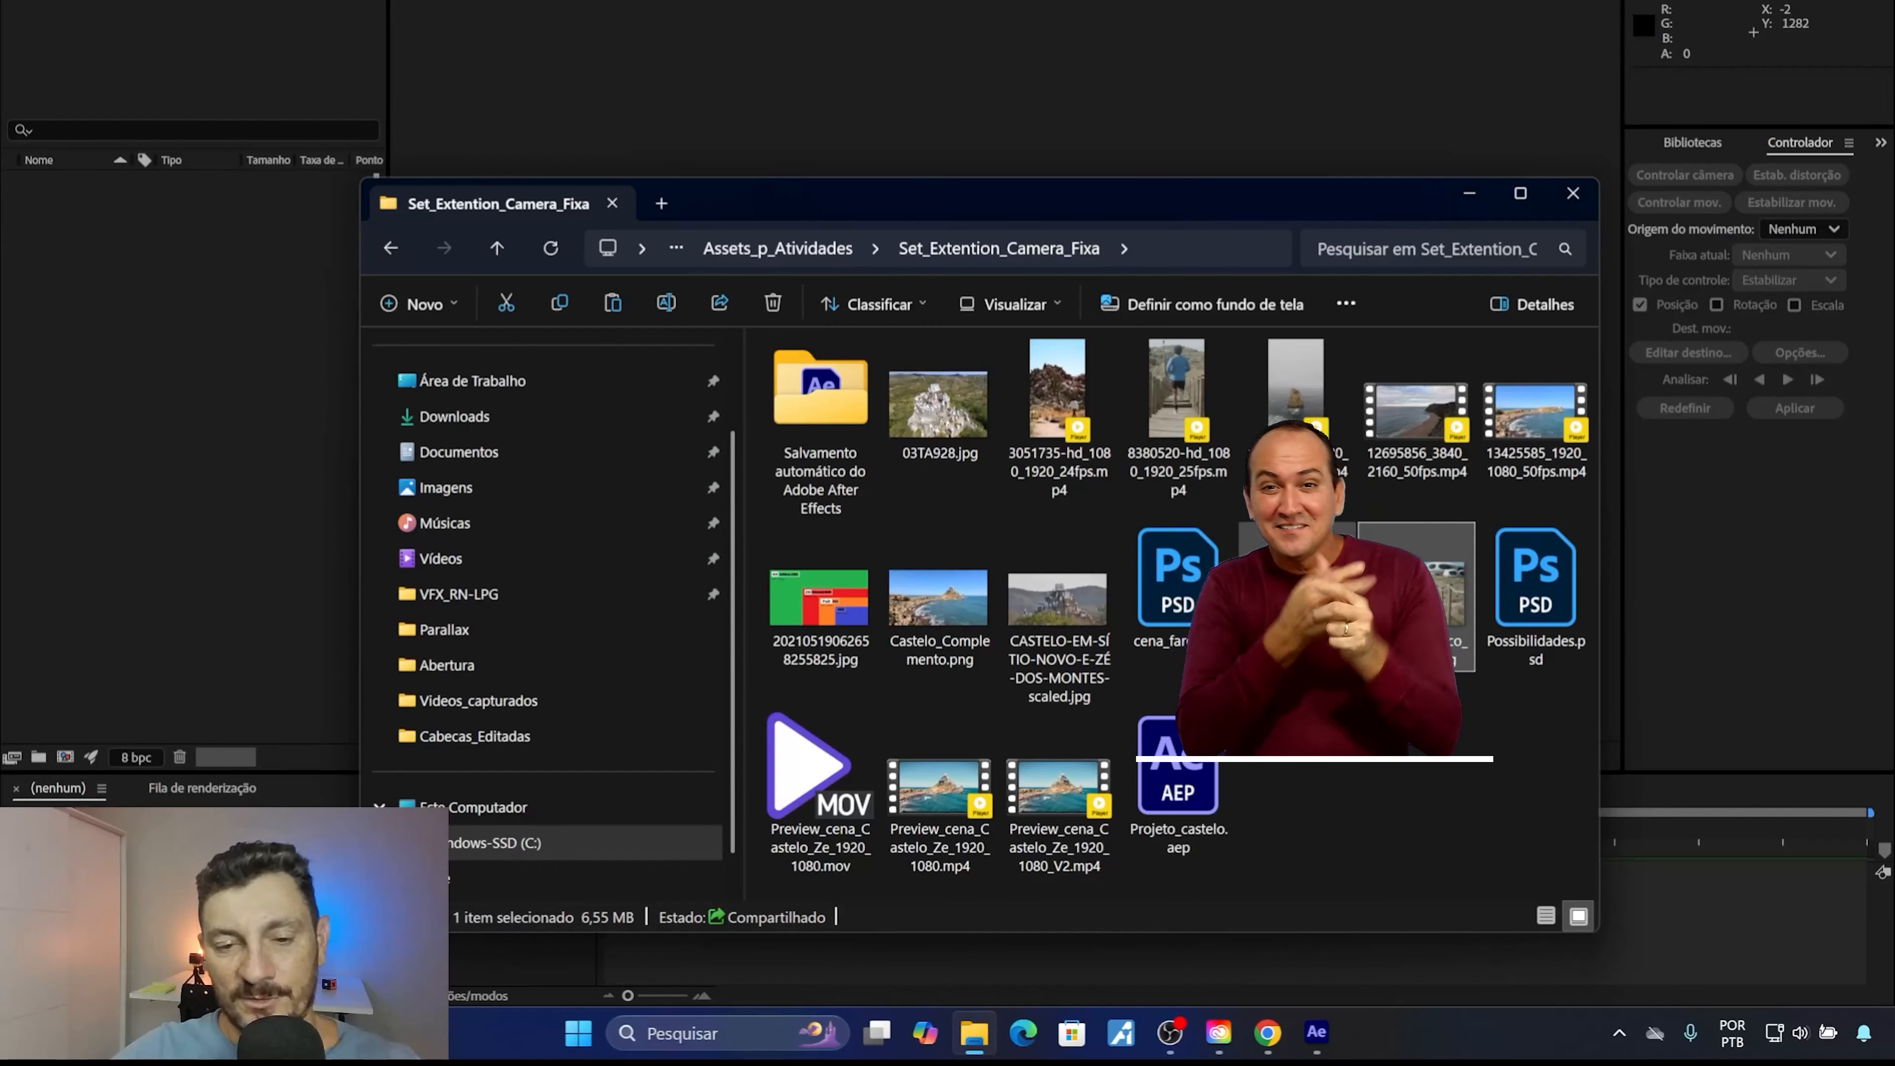
# View the castle photos CASTELO-EM-SÍTIO-NOVO-E-ZÉ-DOS-MONTES-scaled.jpg and 03TA928.jpg and the coastal video 13425585_1920_1080_50fps.mp4, closing each one.
pyautogui.doubleClick(1063, 606)
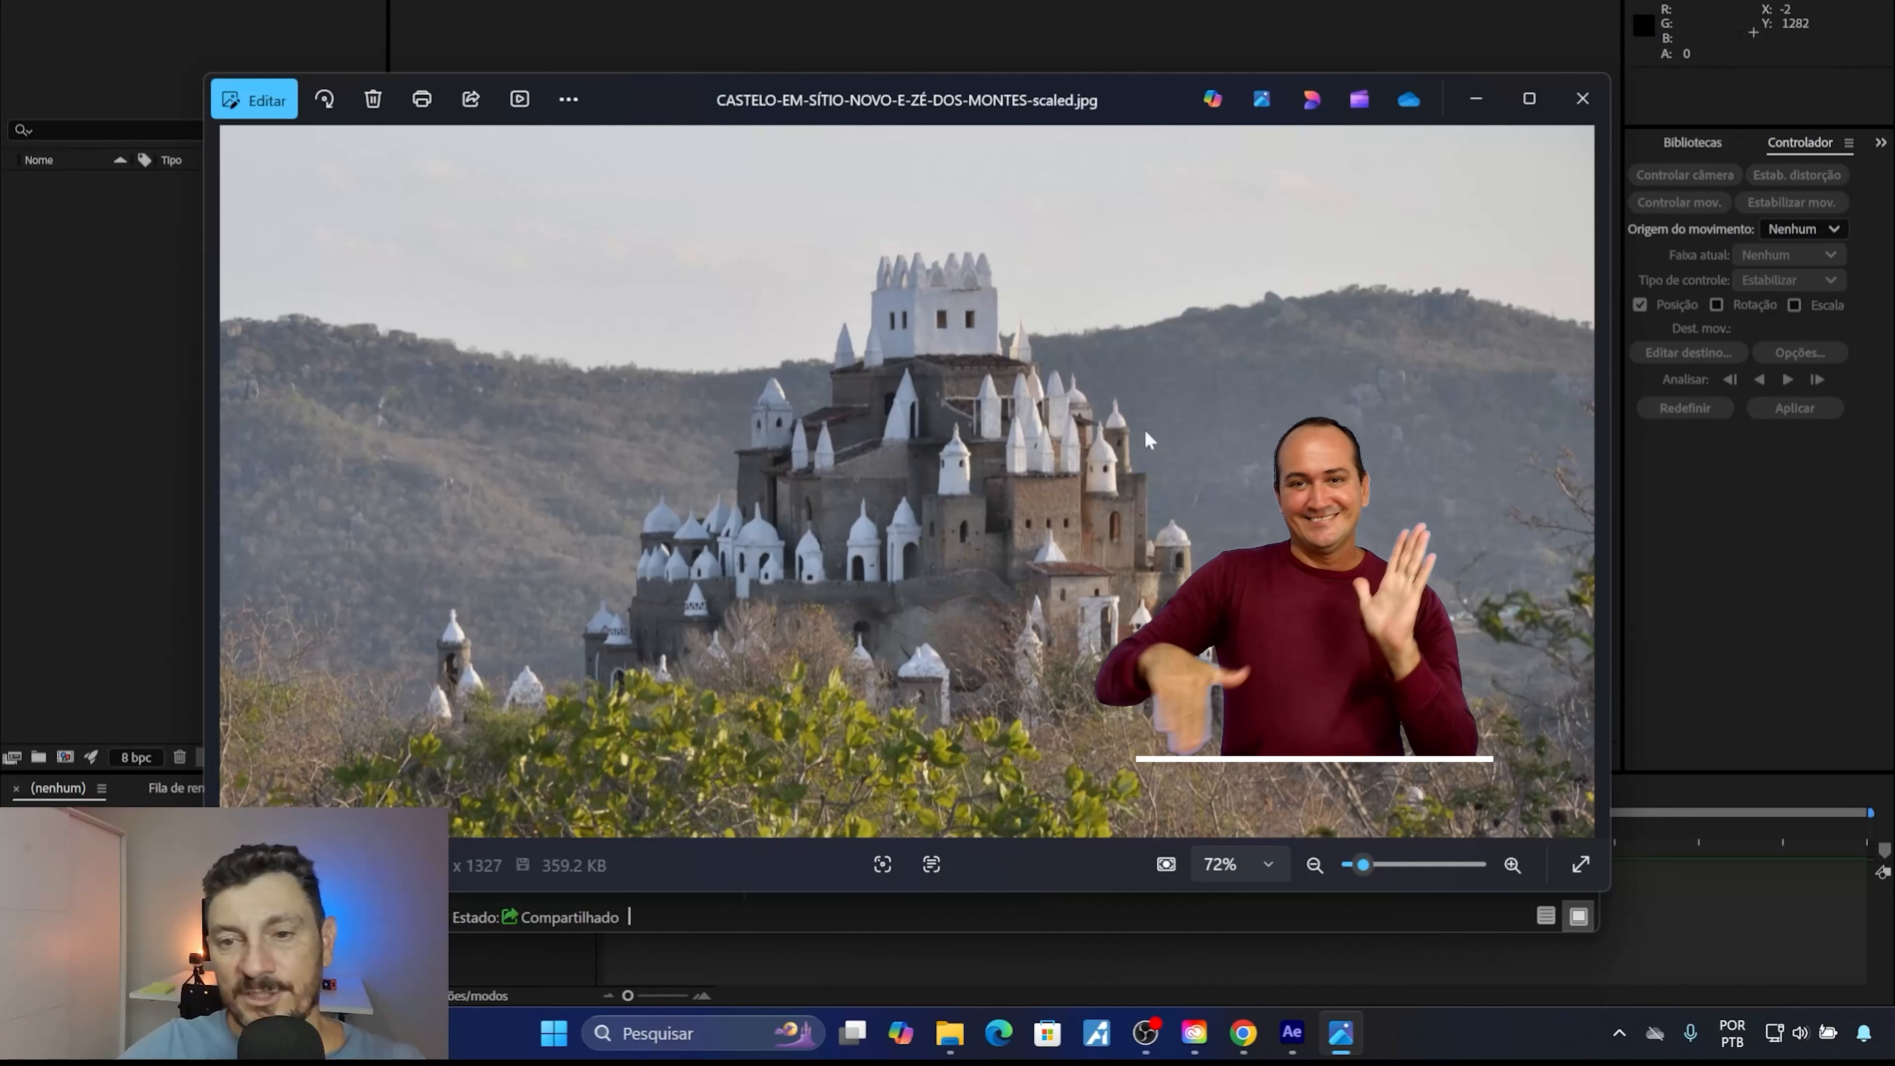
pyautogui.moveTo(1497, 109)
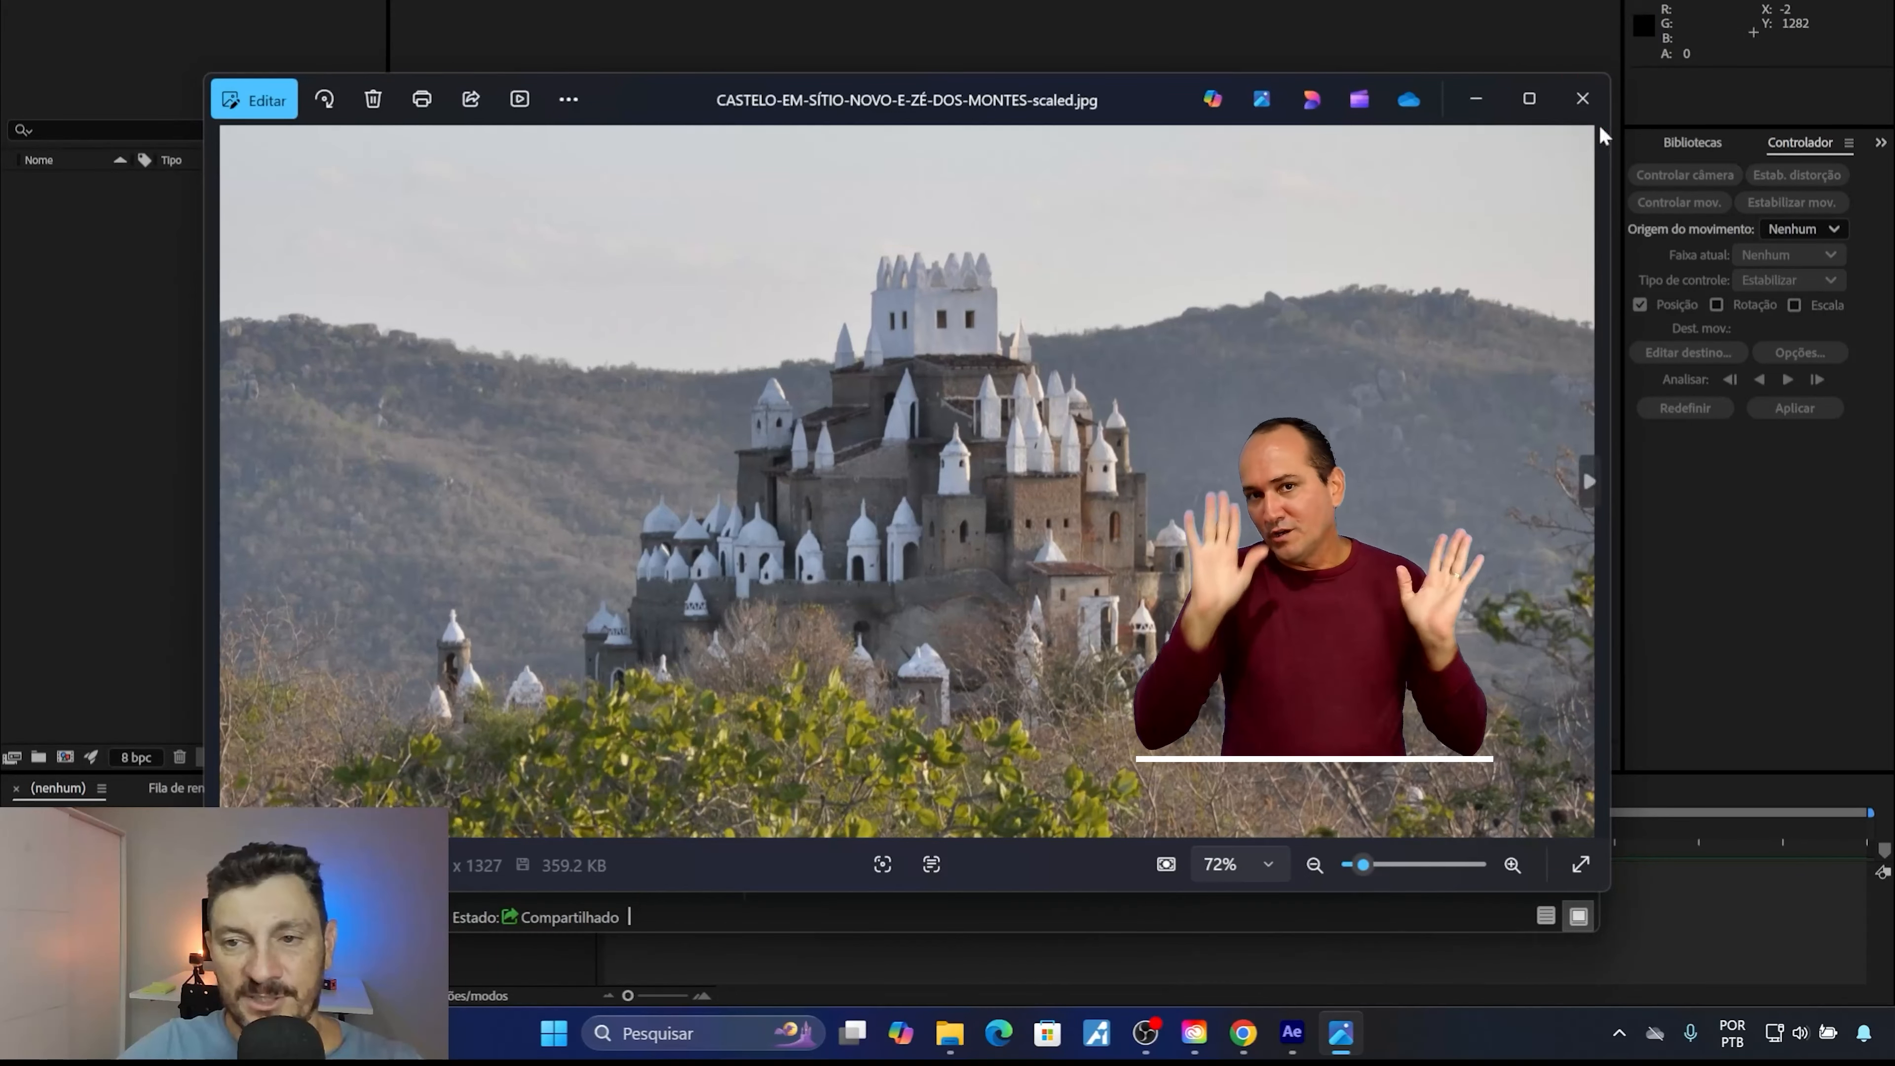
pyautogui.click(1580, 98)
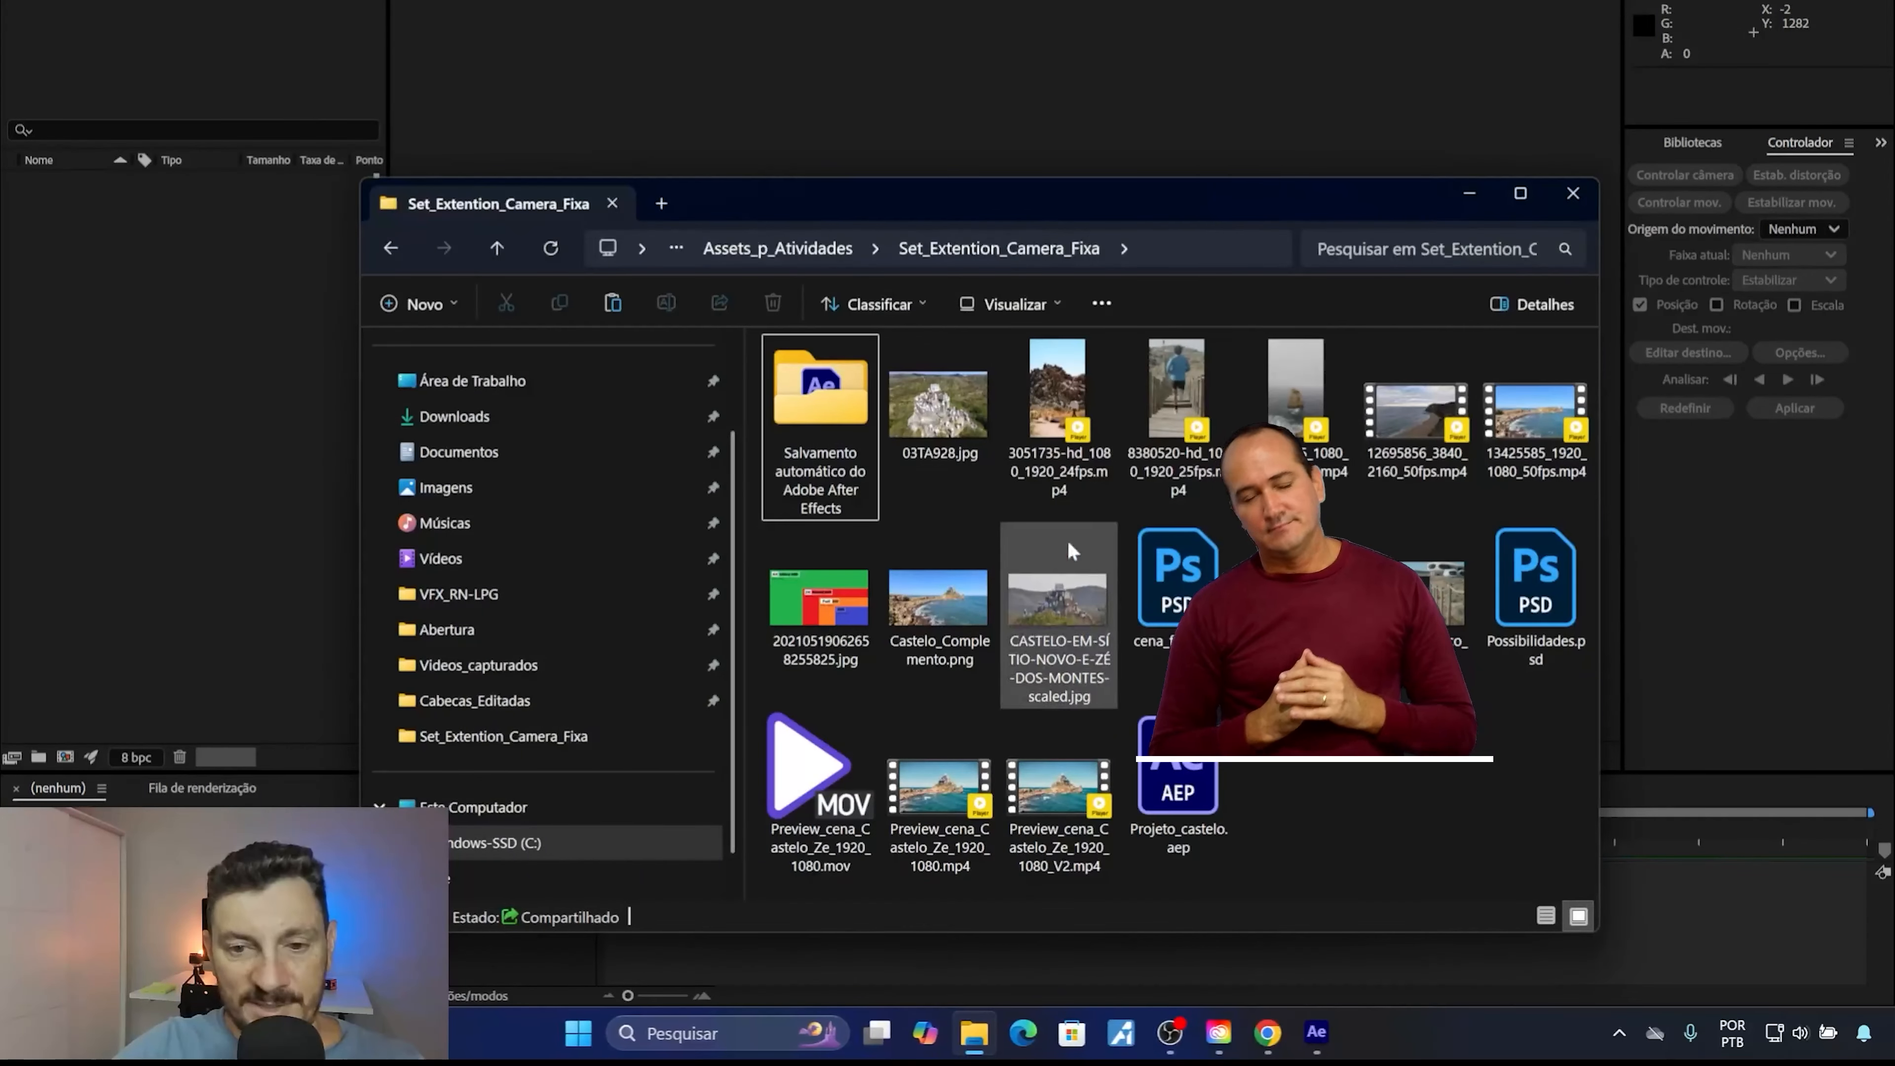
pyautogui.doubleClick(931, 425)
pyautogui.scroll(5, 933, 526)
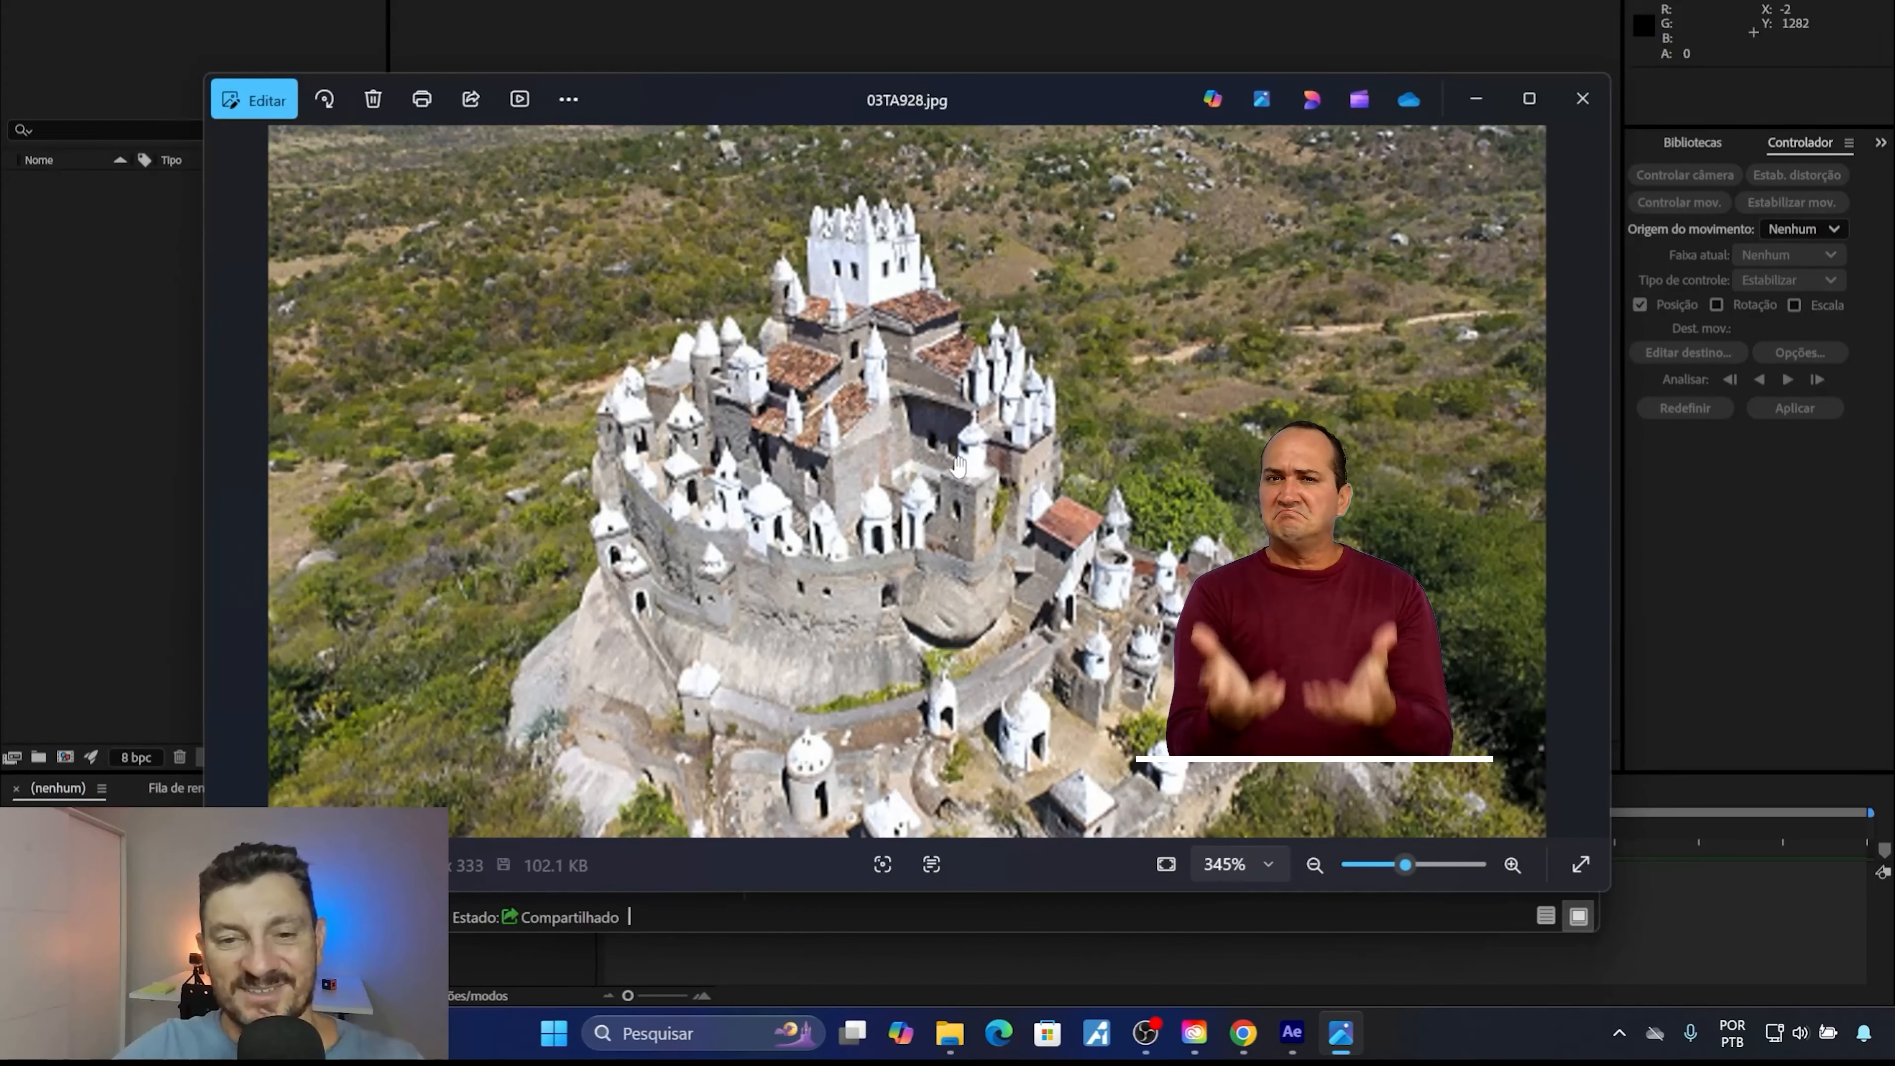
pyautogui.click(1580, 101)
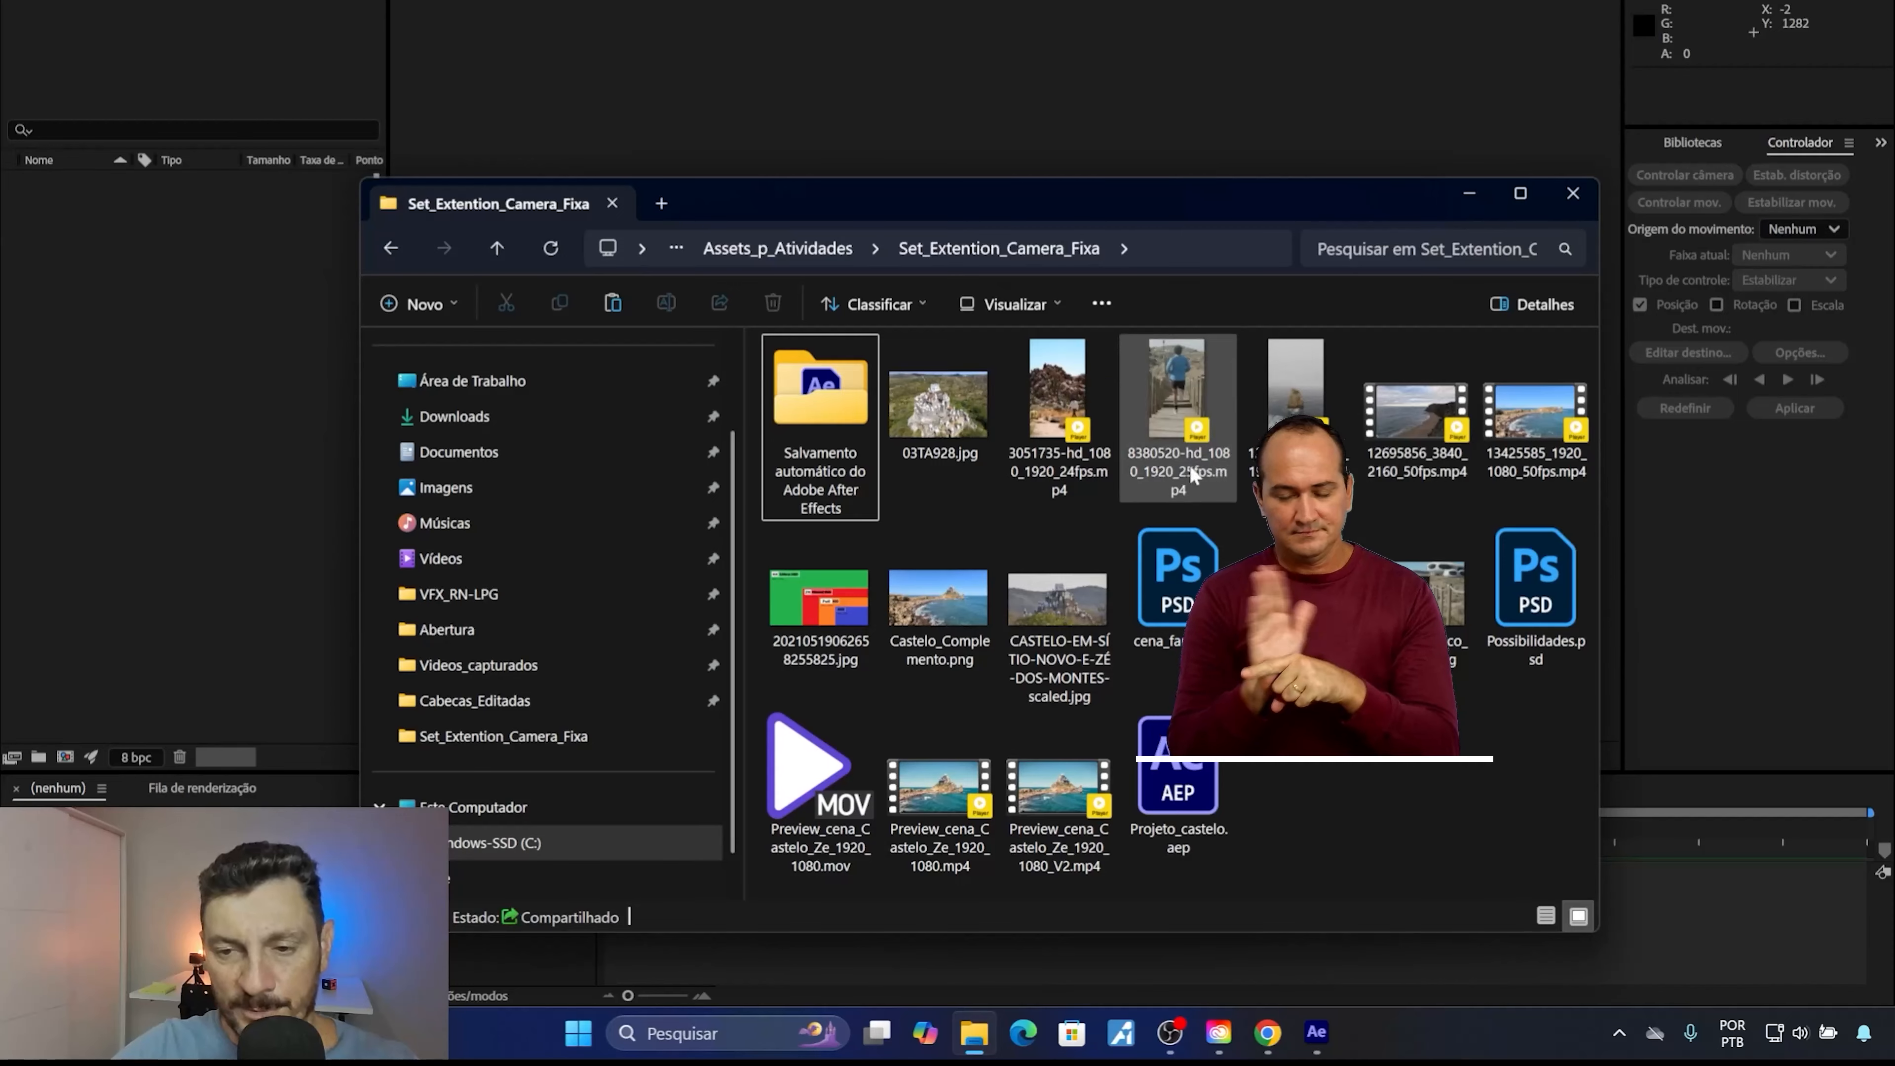
pyautogui.click(1526, 422)
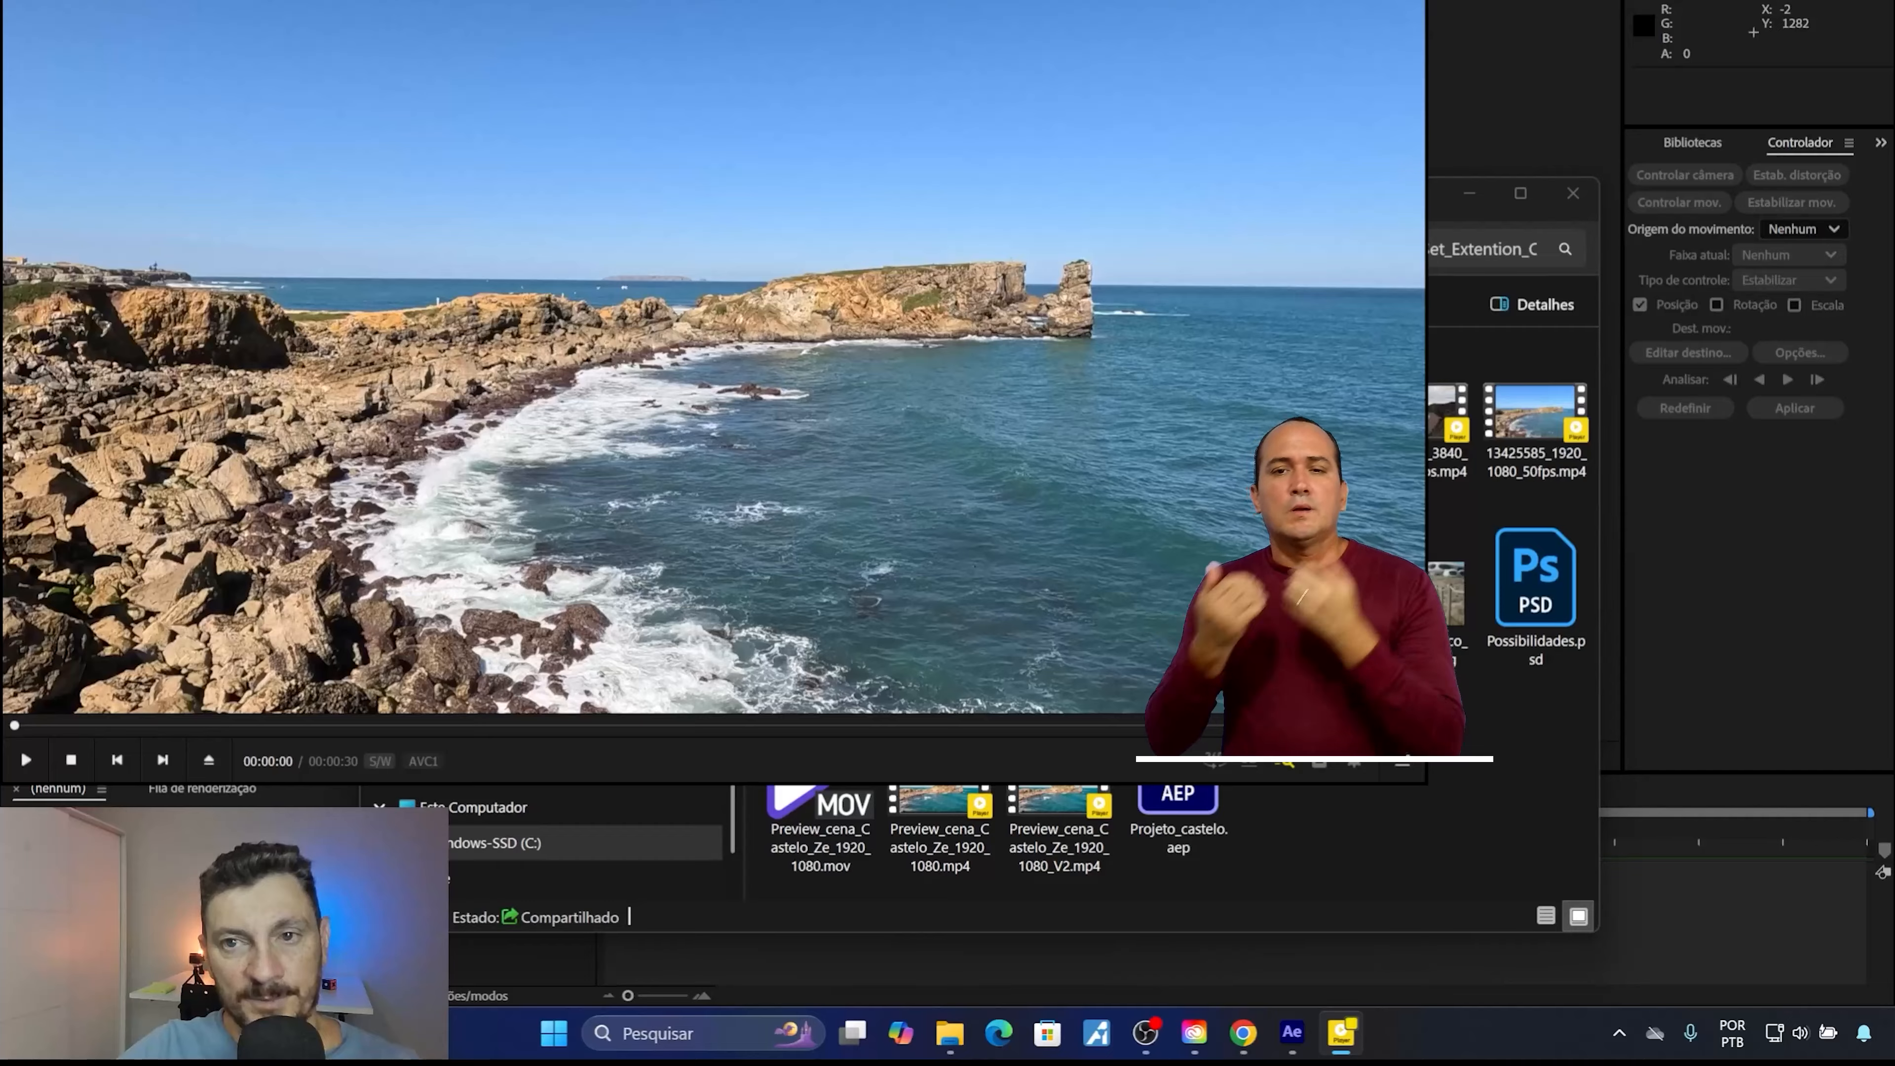
pyautogui.hotkey('alt', 'F4')
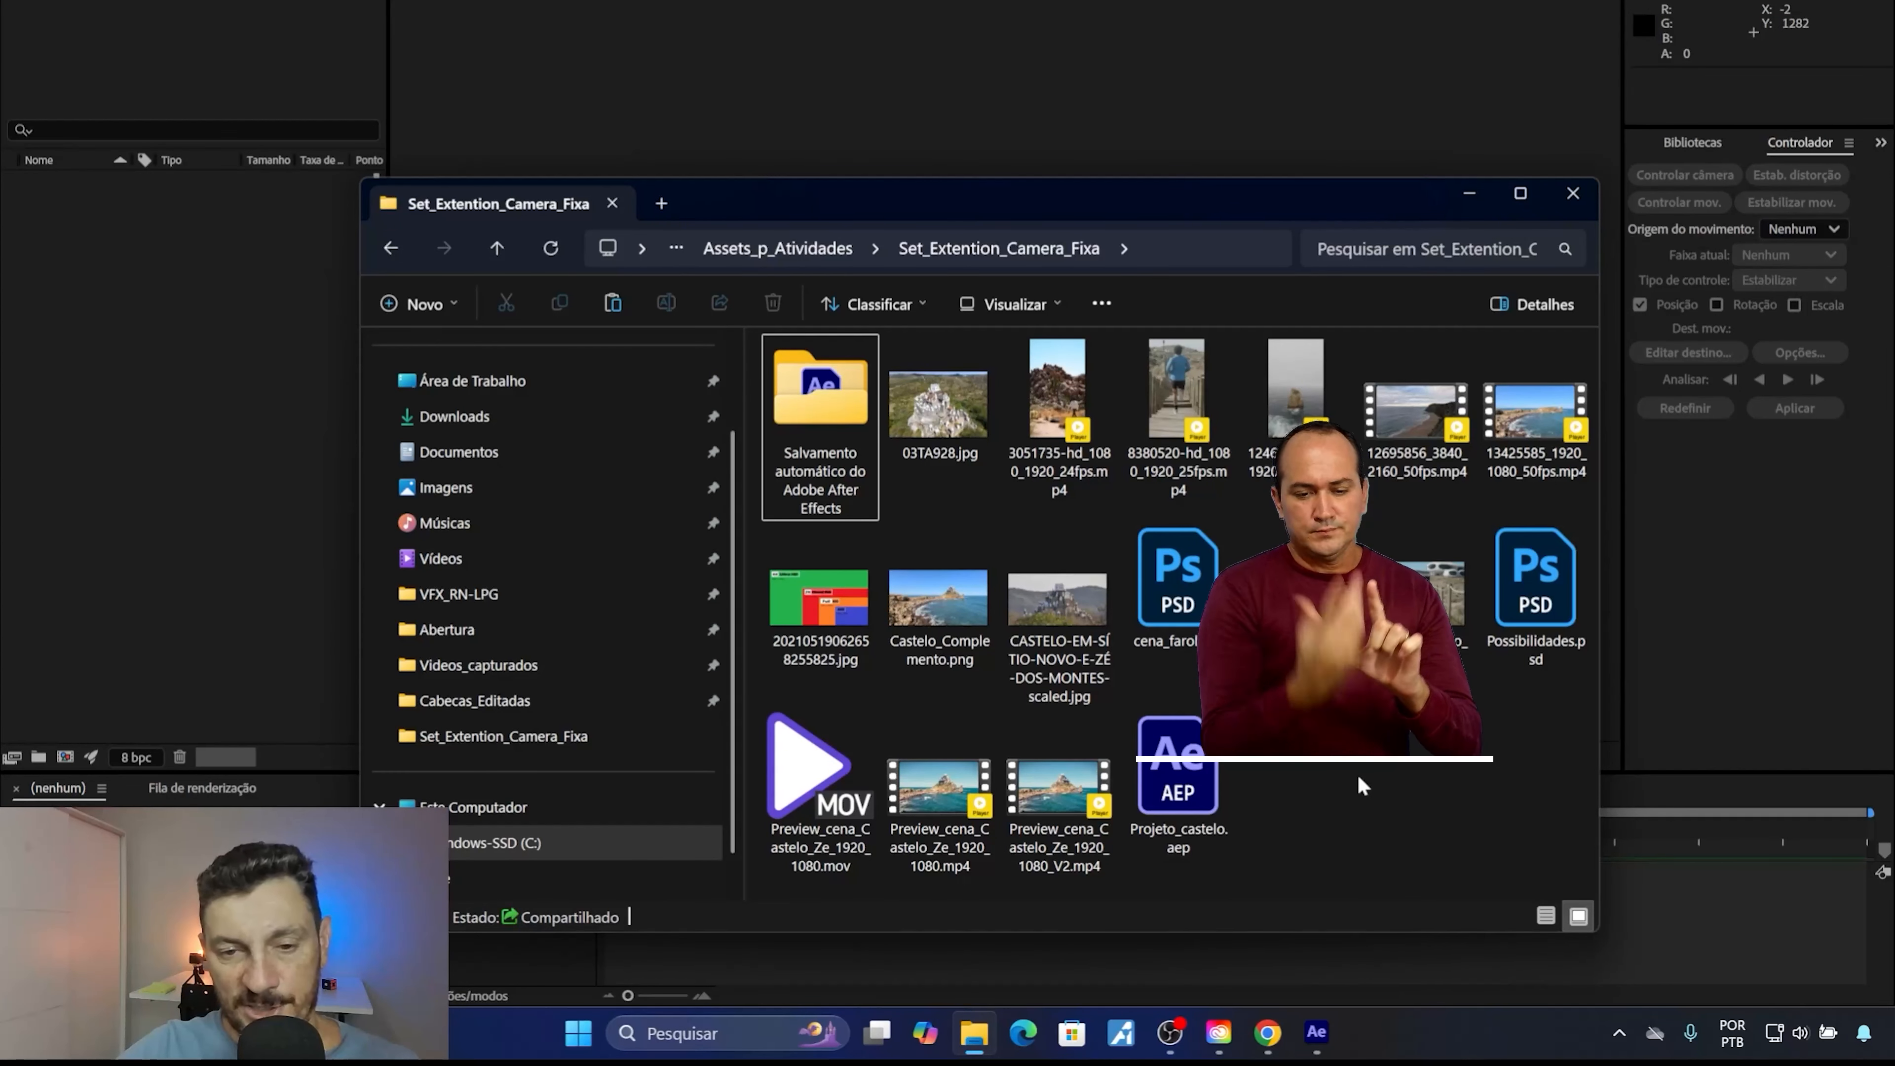
# Open Possibilidades.psd in Photoshop, keeping its embedded colour profile.
pyautogui.doubleClick(1530, 587)
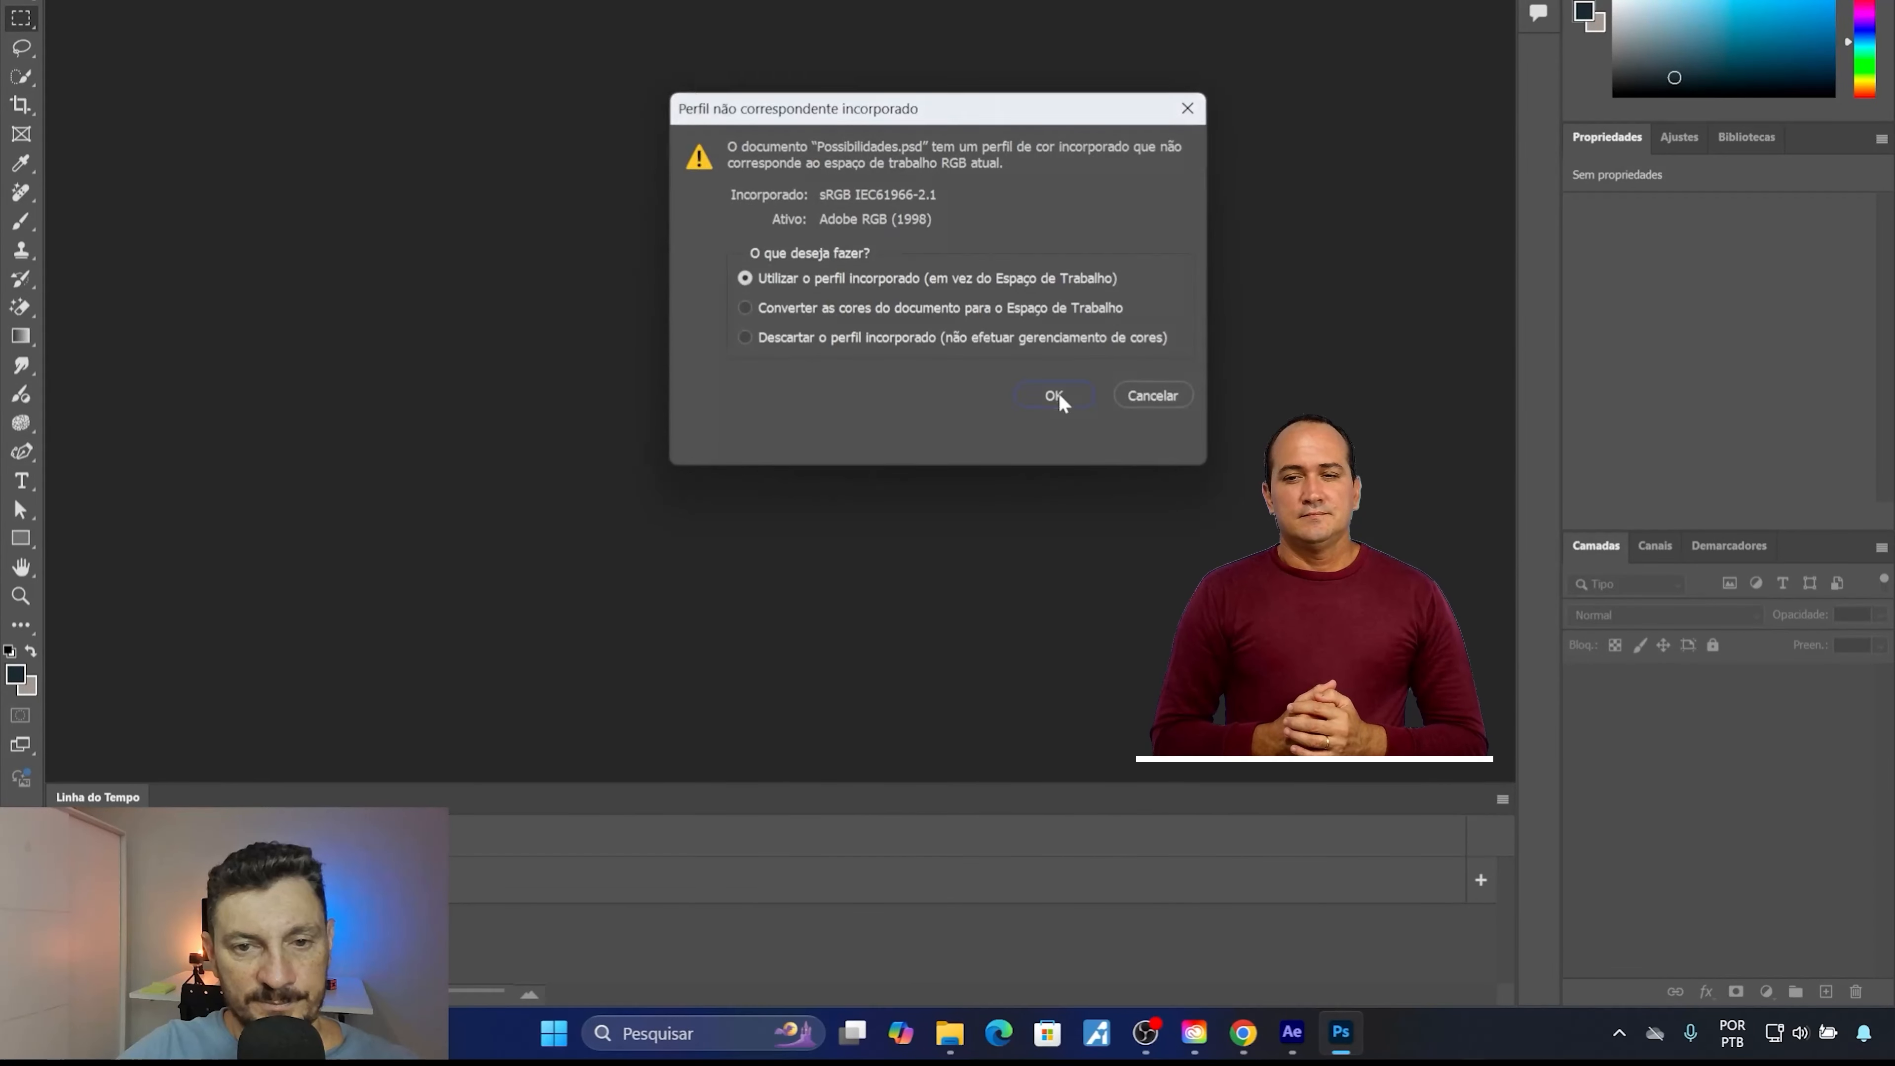
pyautogui.click(1059, 393)
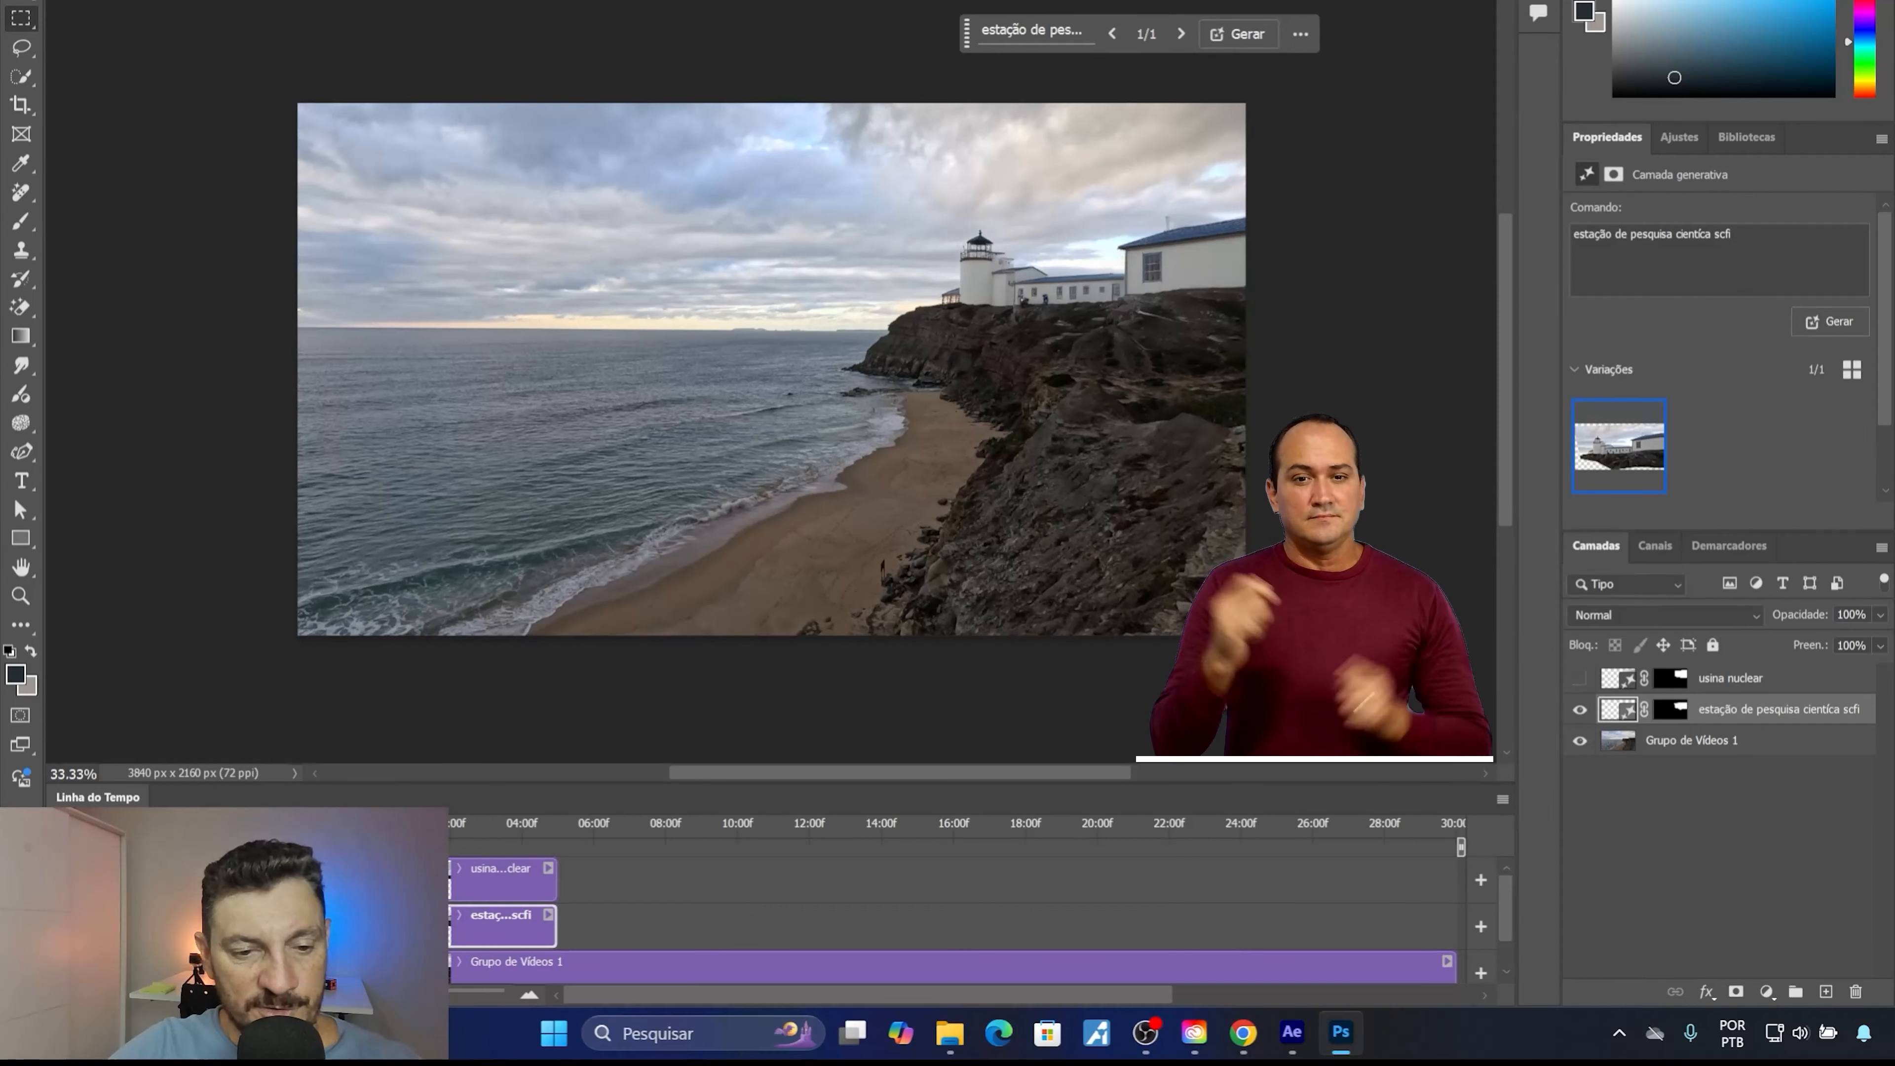
pyautogui.moveTo(381, 827)
pyautogui.mouseDown()
pyautogui.moveTo(478, 847)
pyautogui.moveTo(388, 845)
pyautogui.mouseUp()
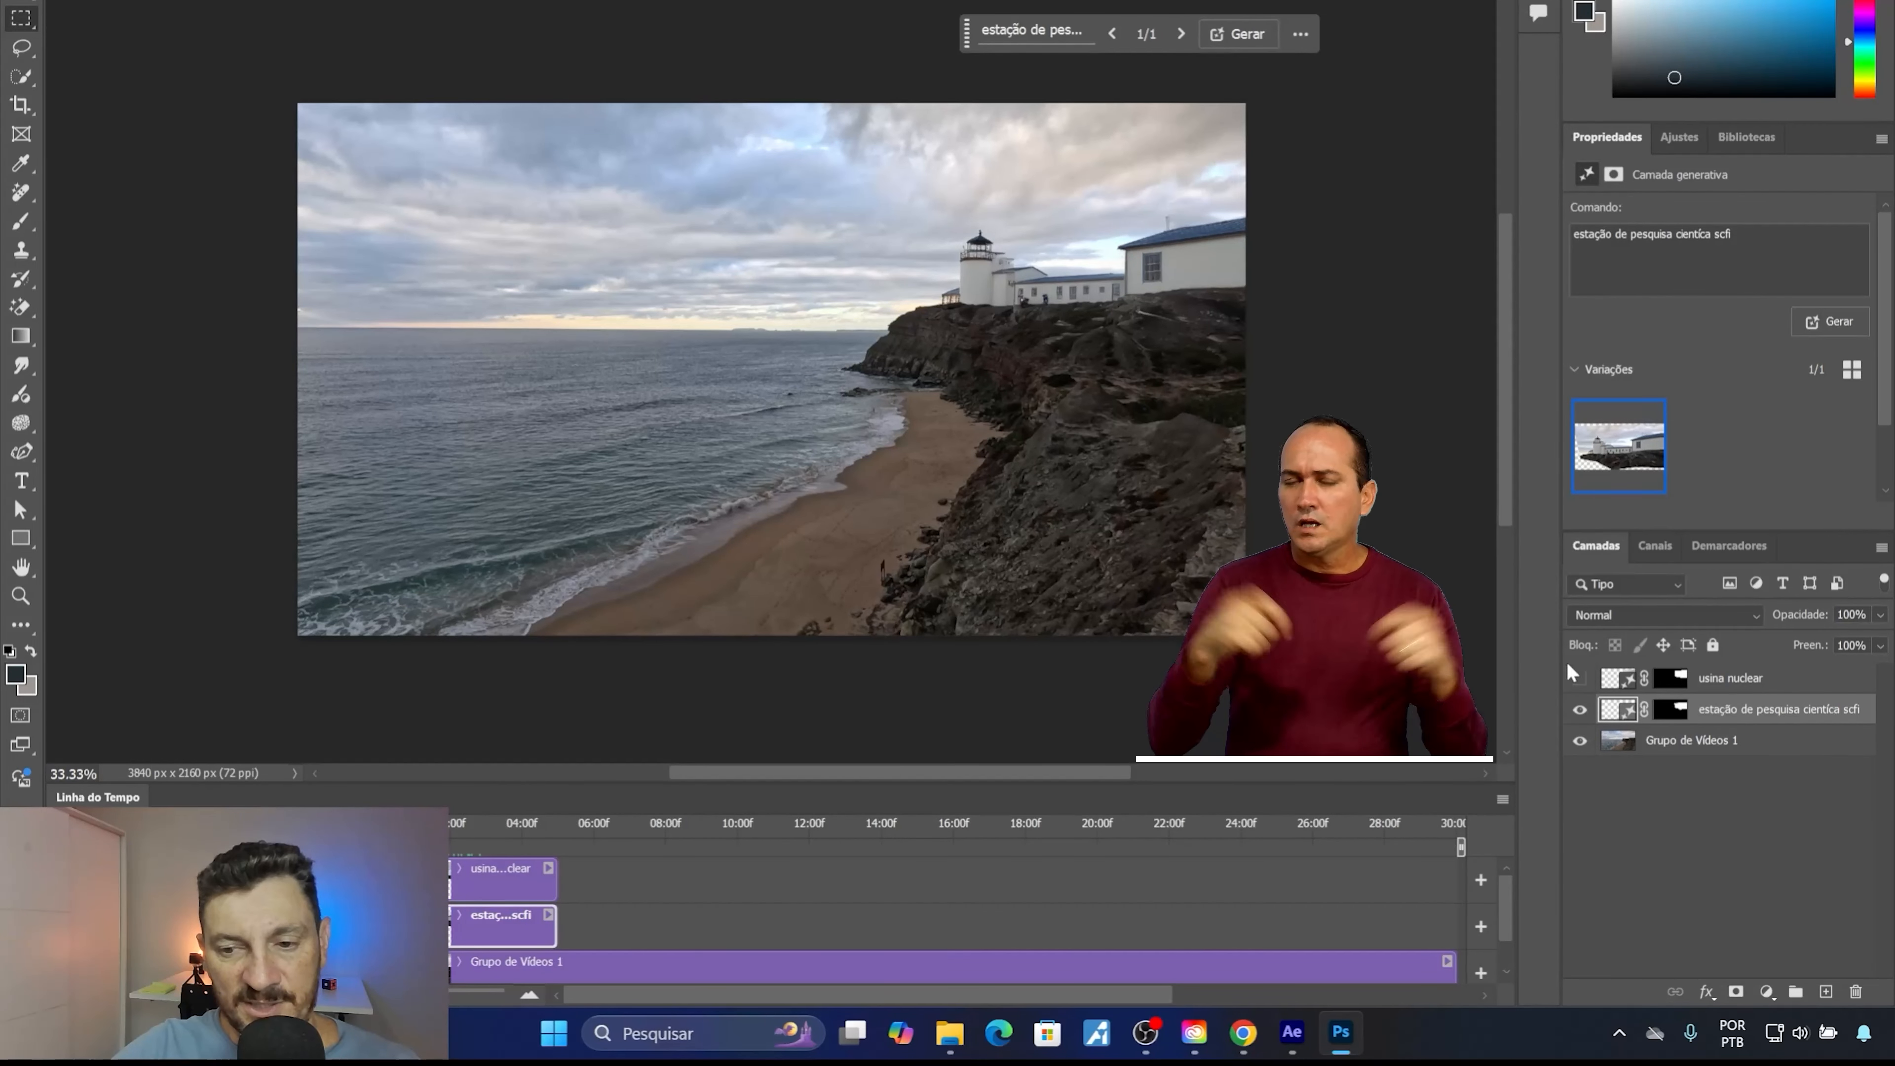
# Compare the coast with the usina nuclear and estação de pesquisa generative layers shown and hidden, and close Possibilidades.psd without saving.
pyautogui.click(1580, 678)
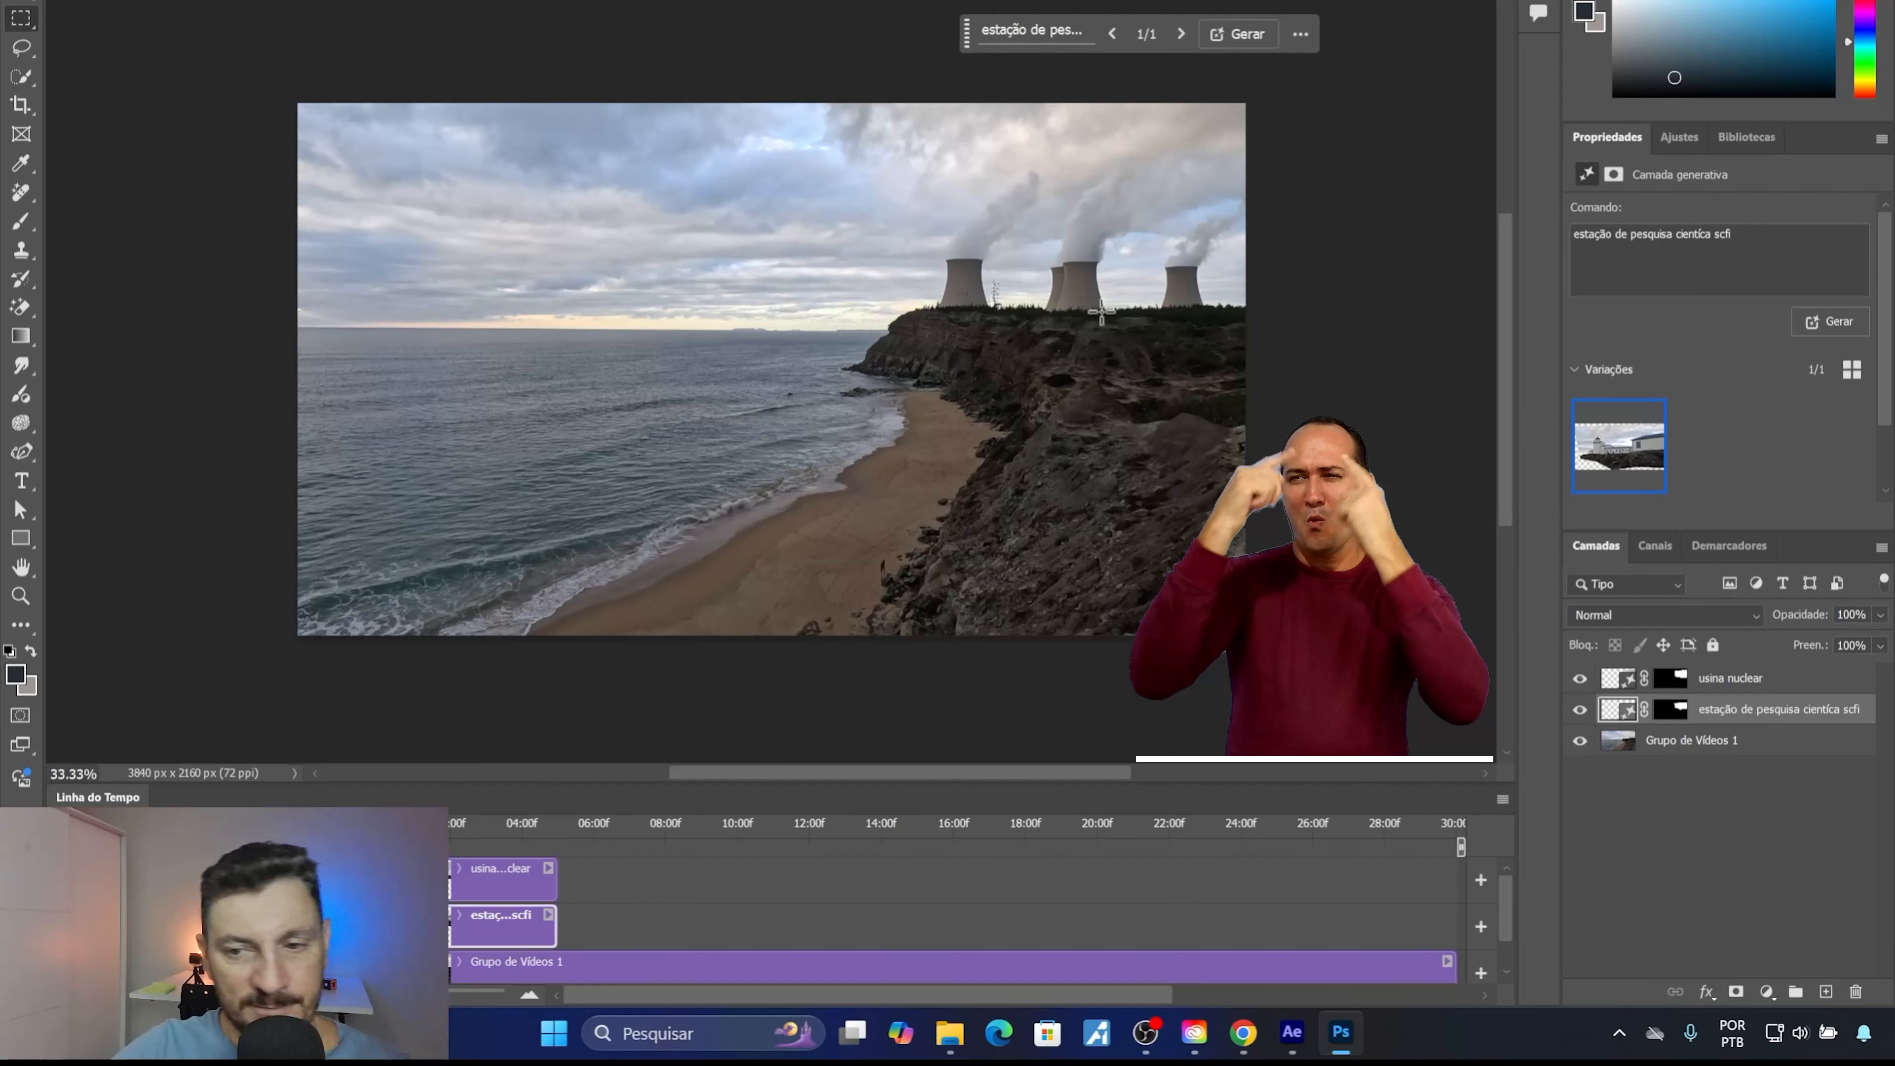
pyautogui.click(1580, 678)
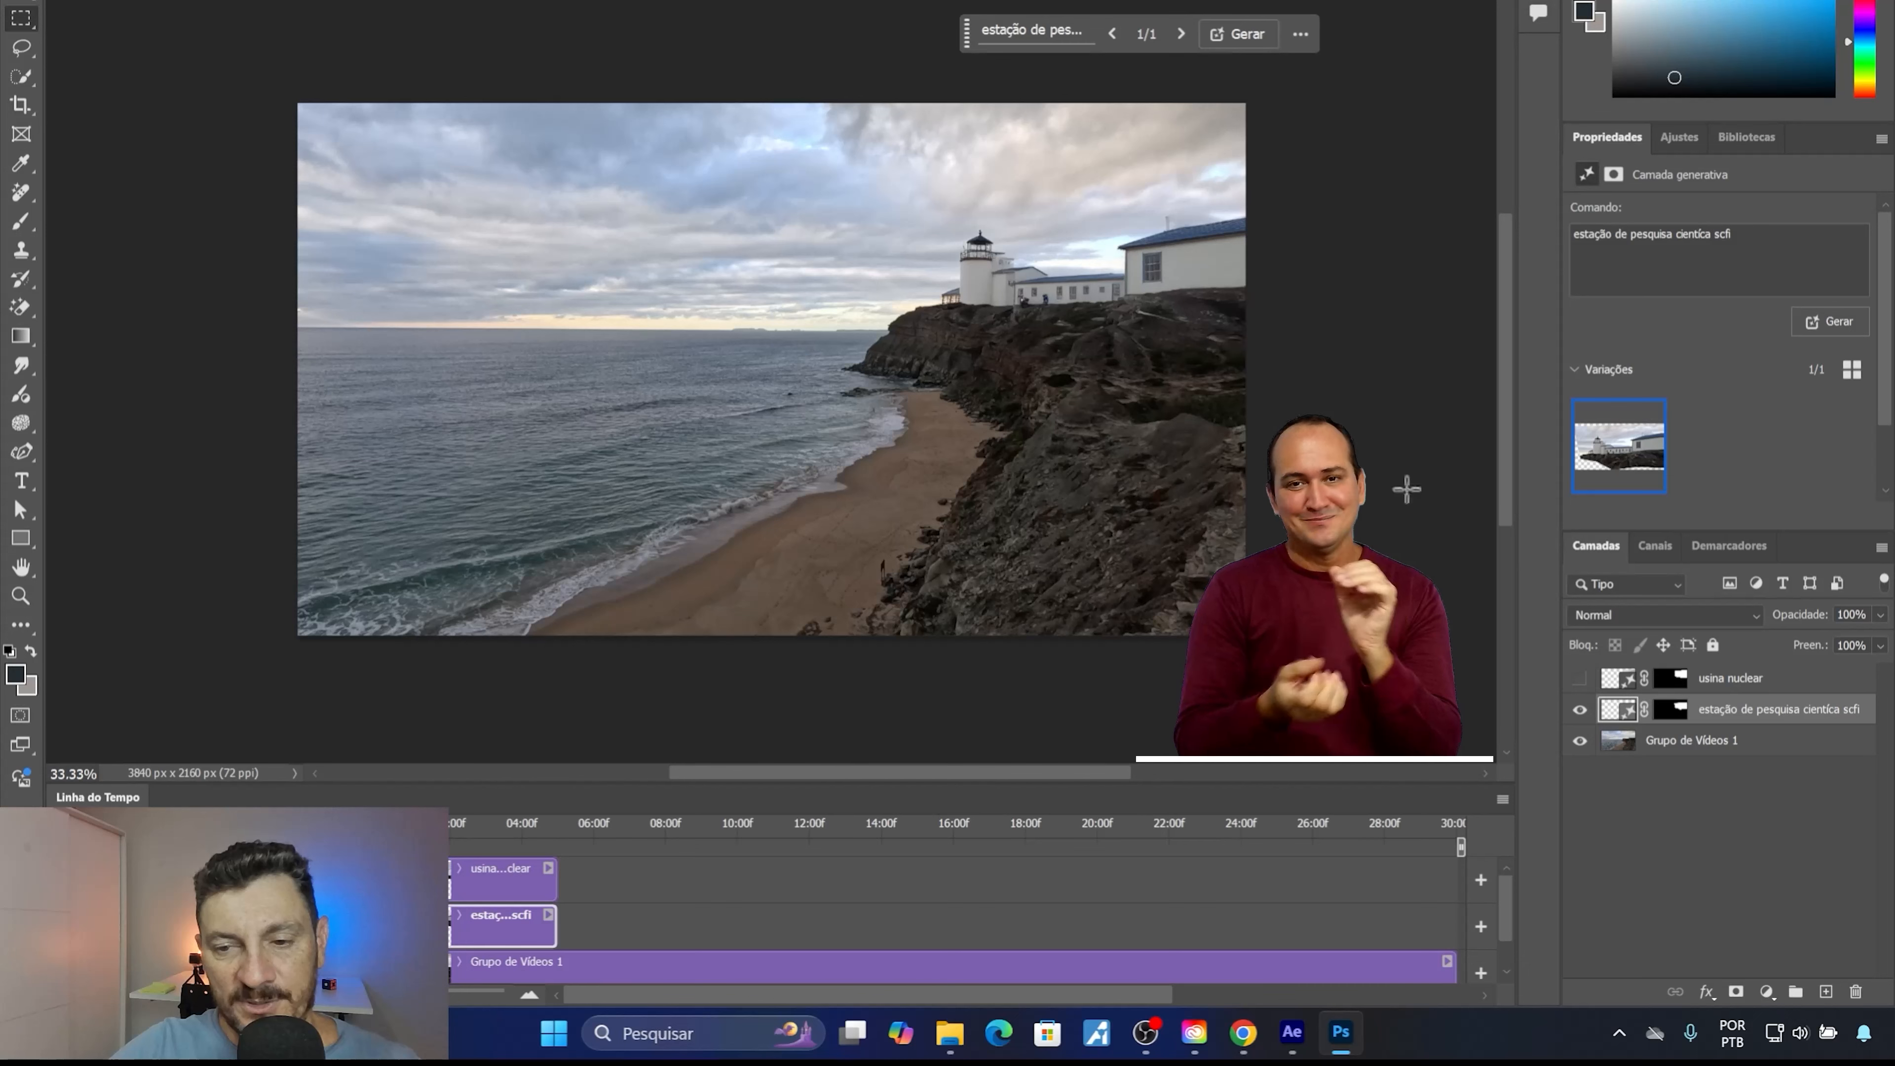
pyautogui.click(1580, 709)
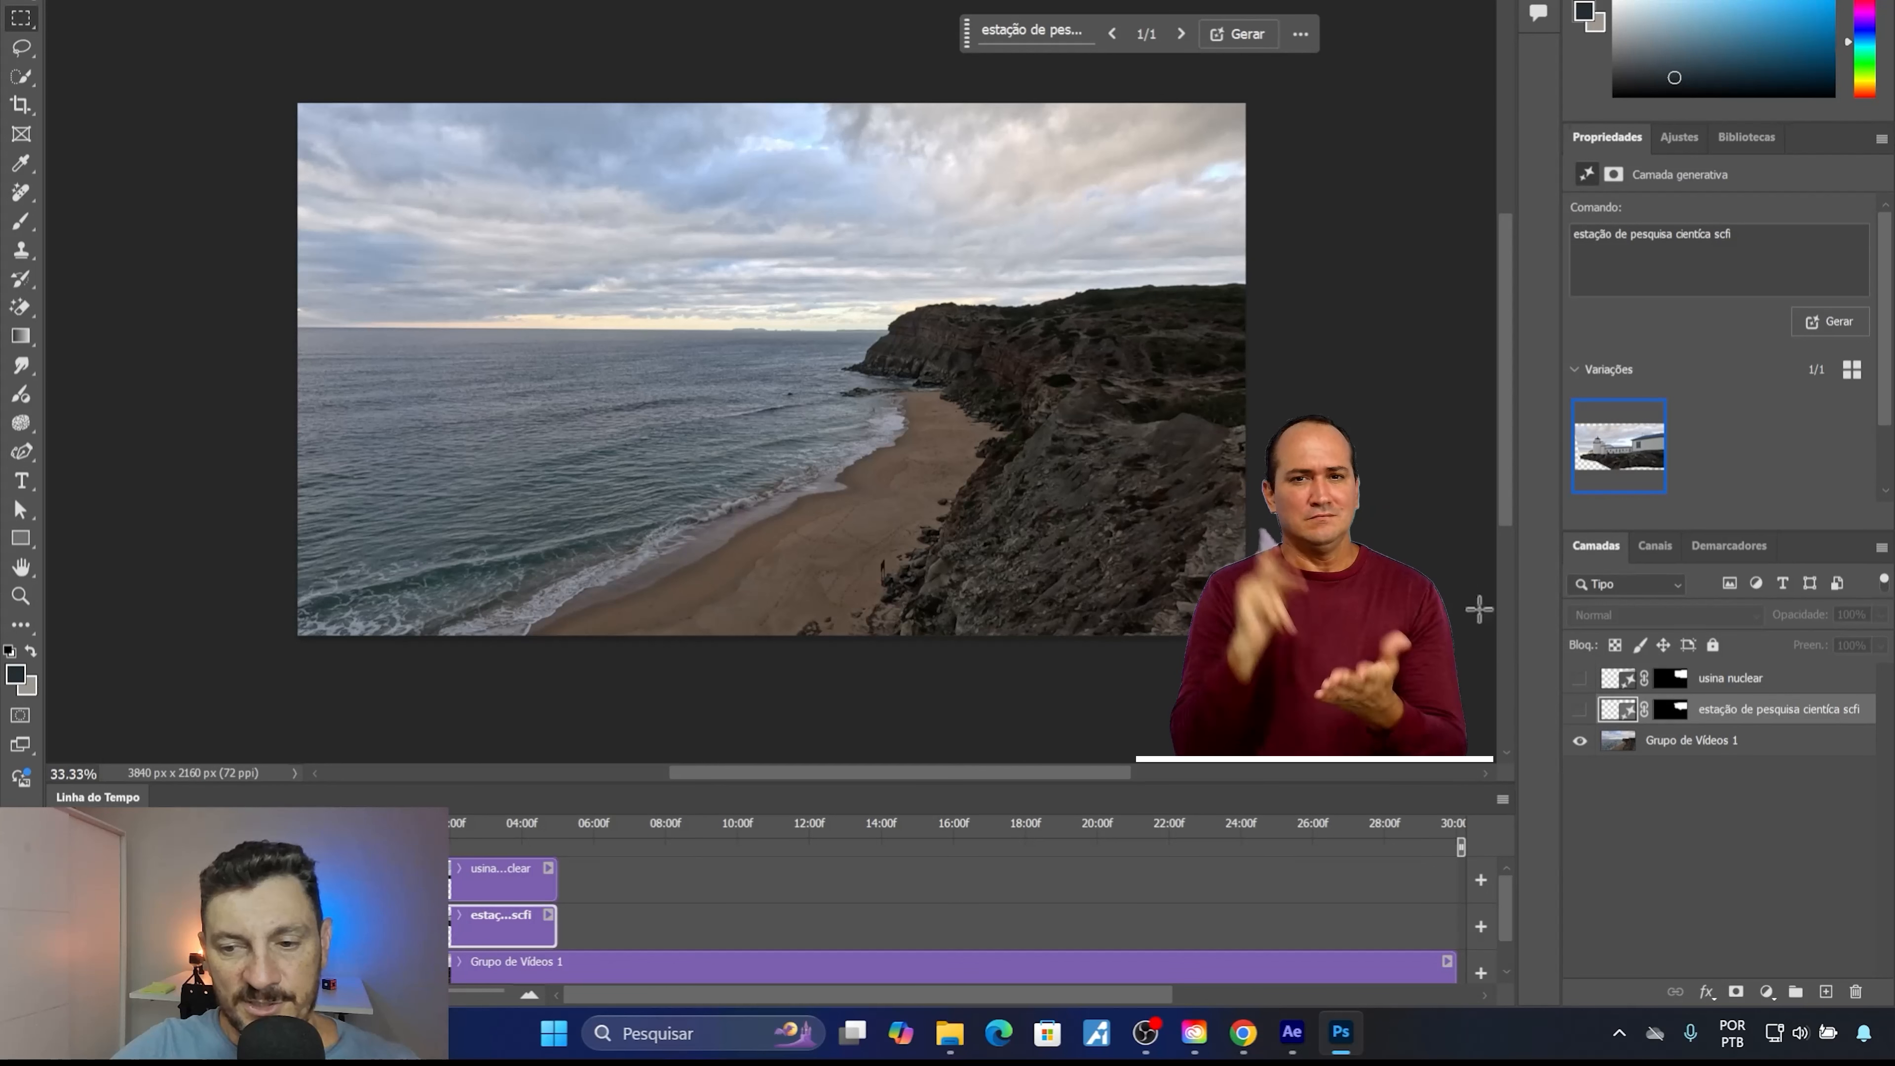
pyautogui.click(1580, 709)
pyautogui.click(1580, 678)
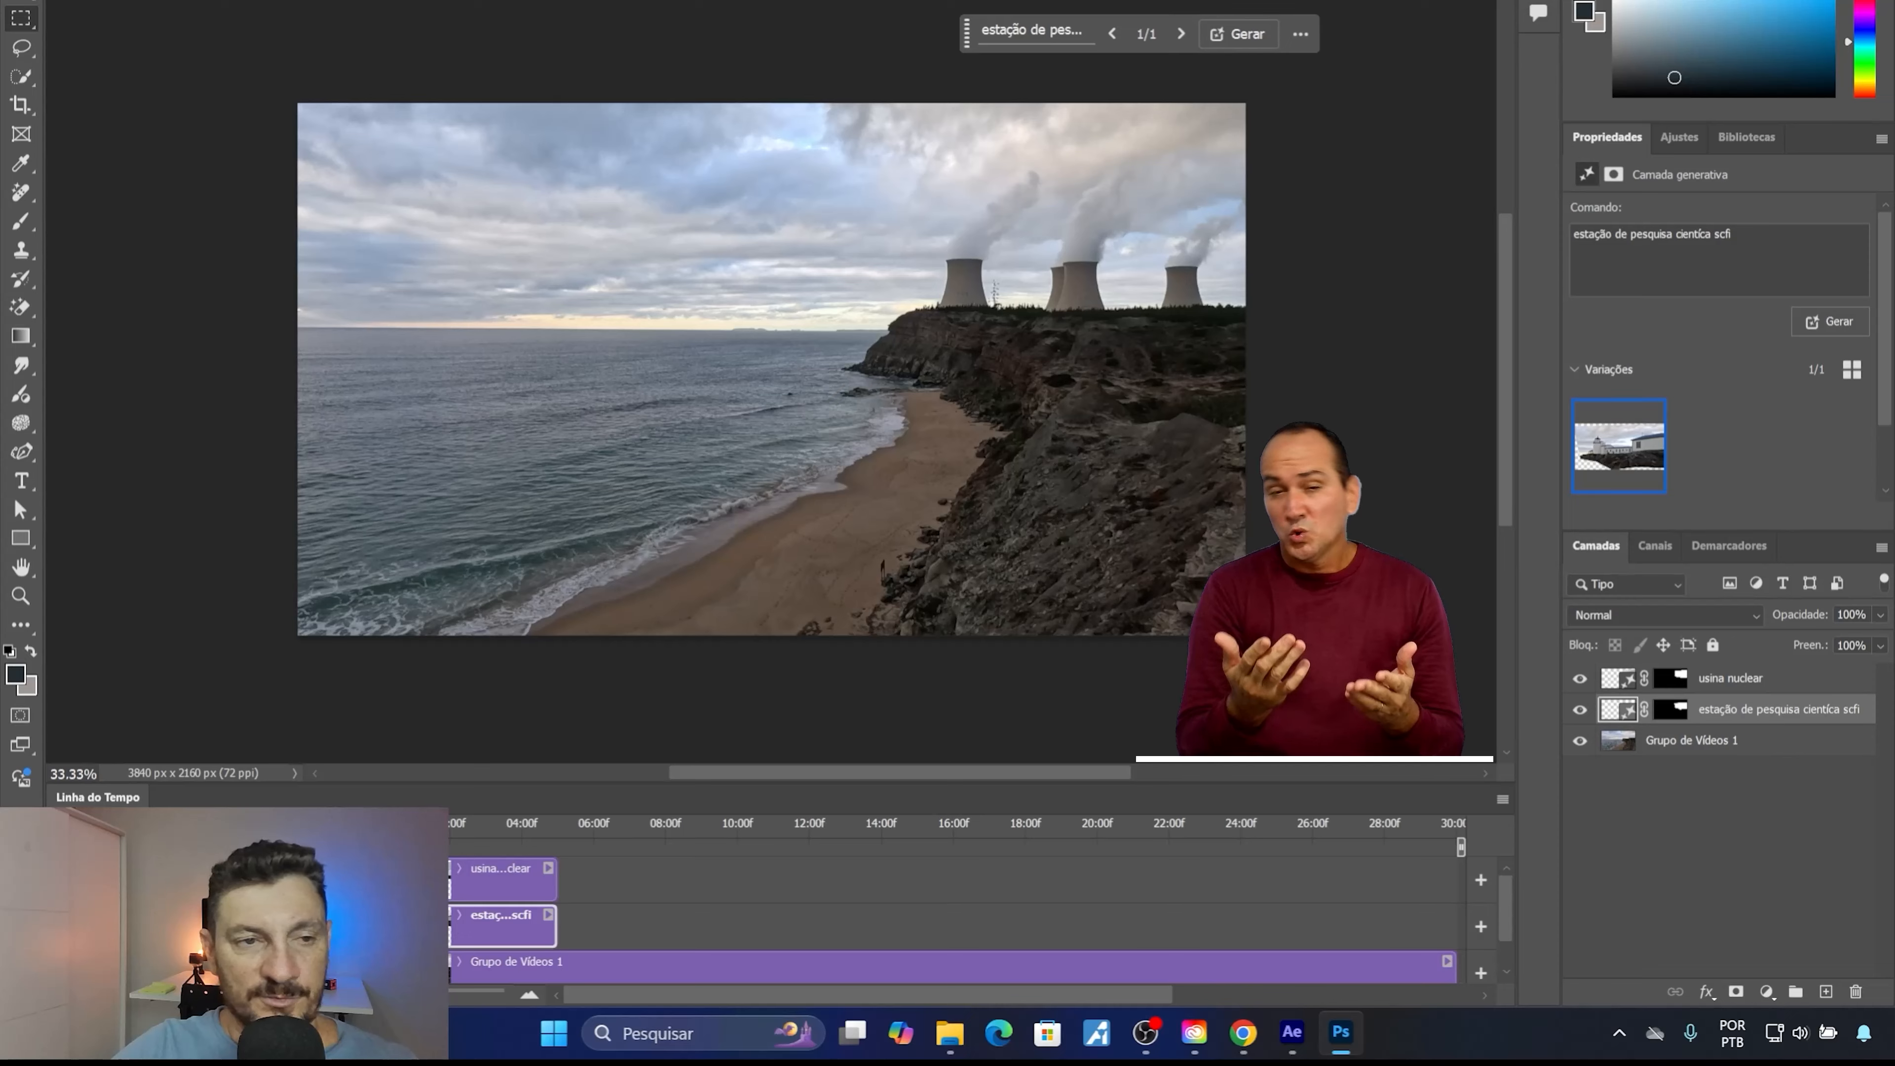
pyautogui.hotkey('ctrl', 'w')
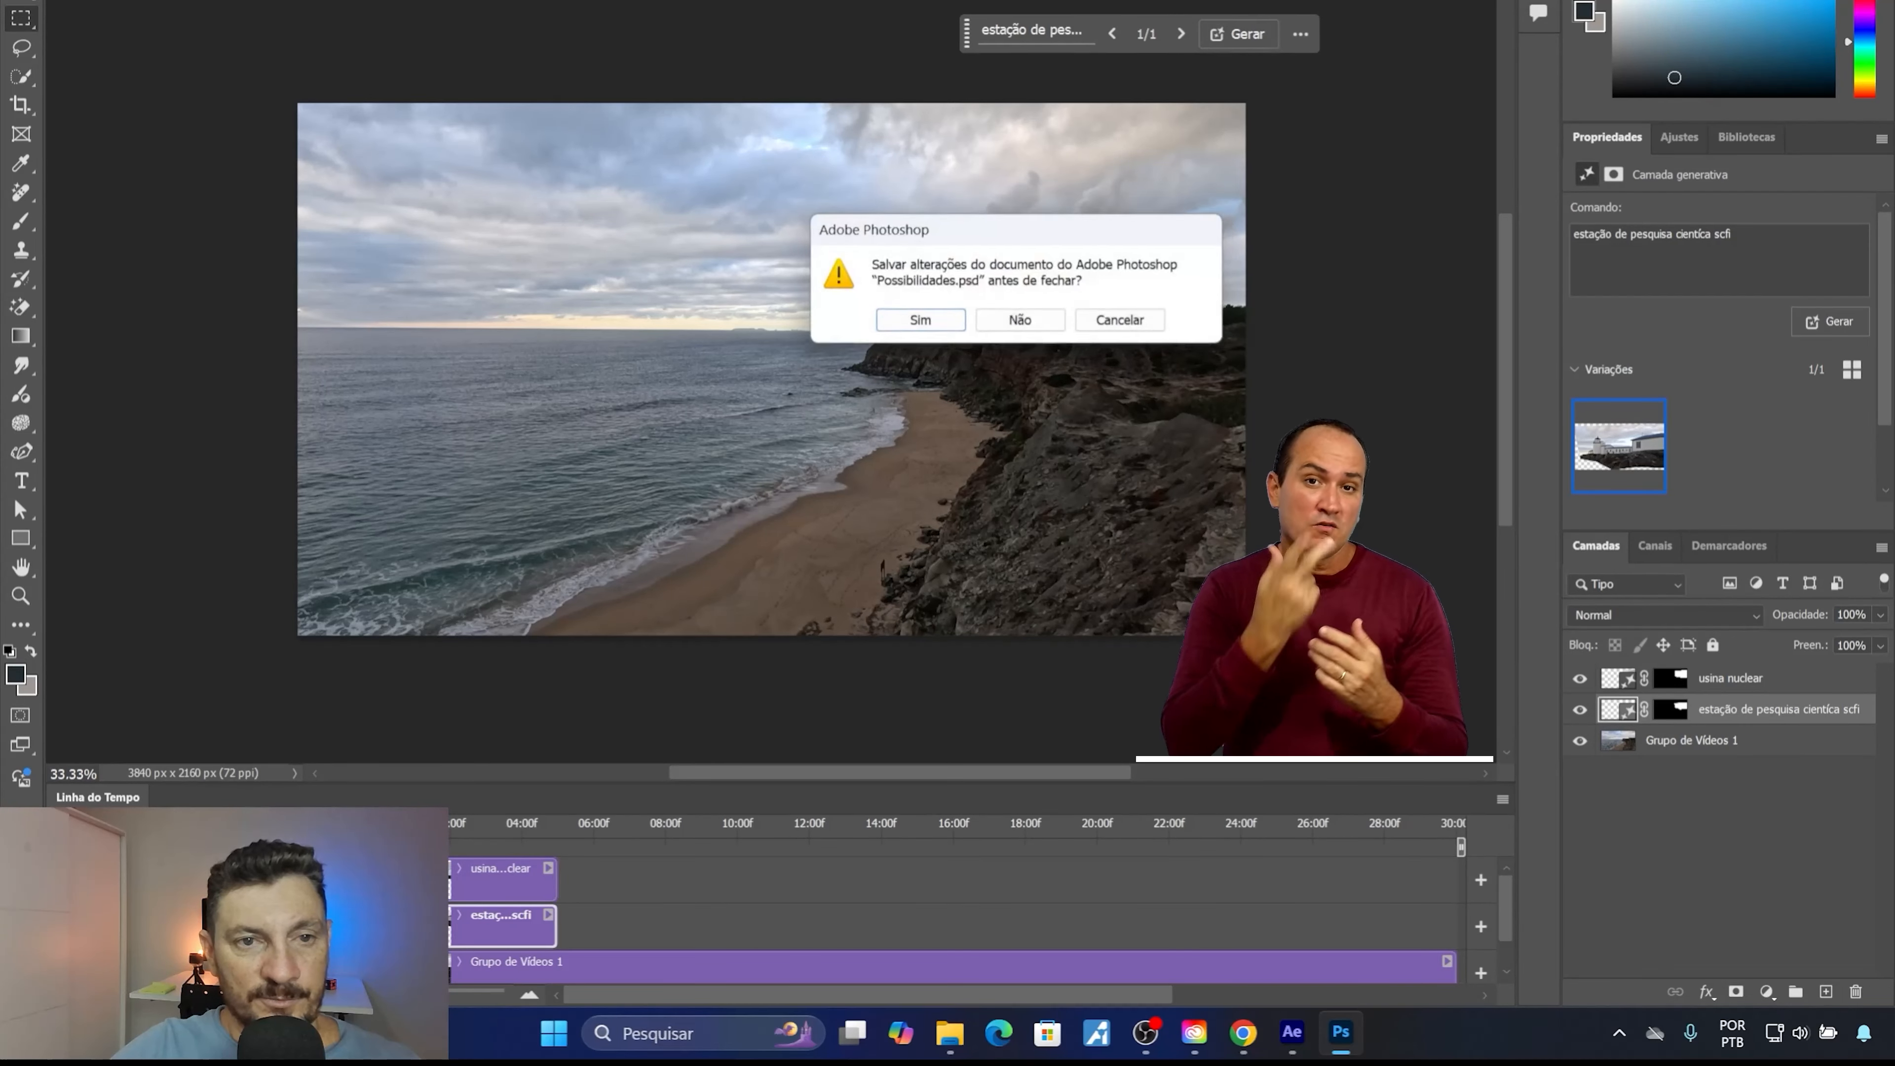
pyautogui.click(1021, 316)
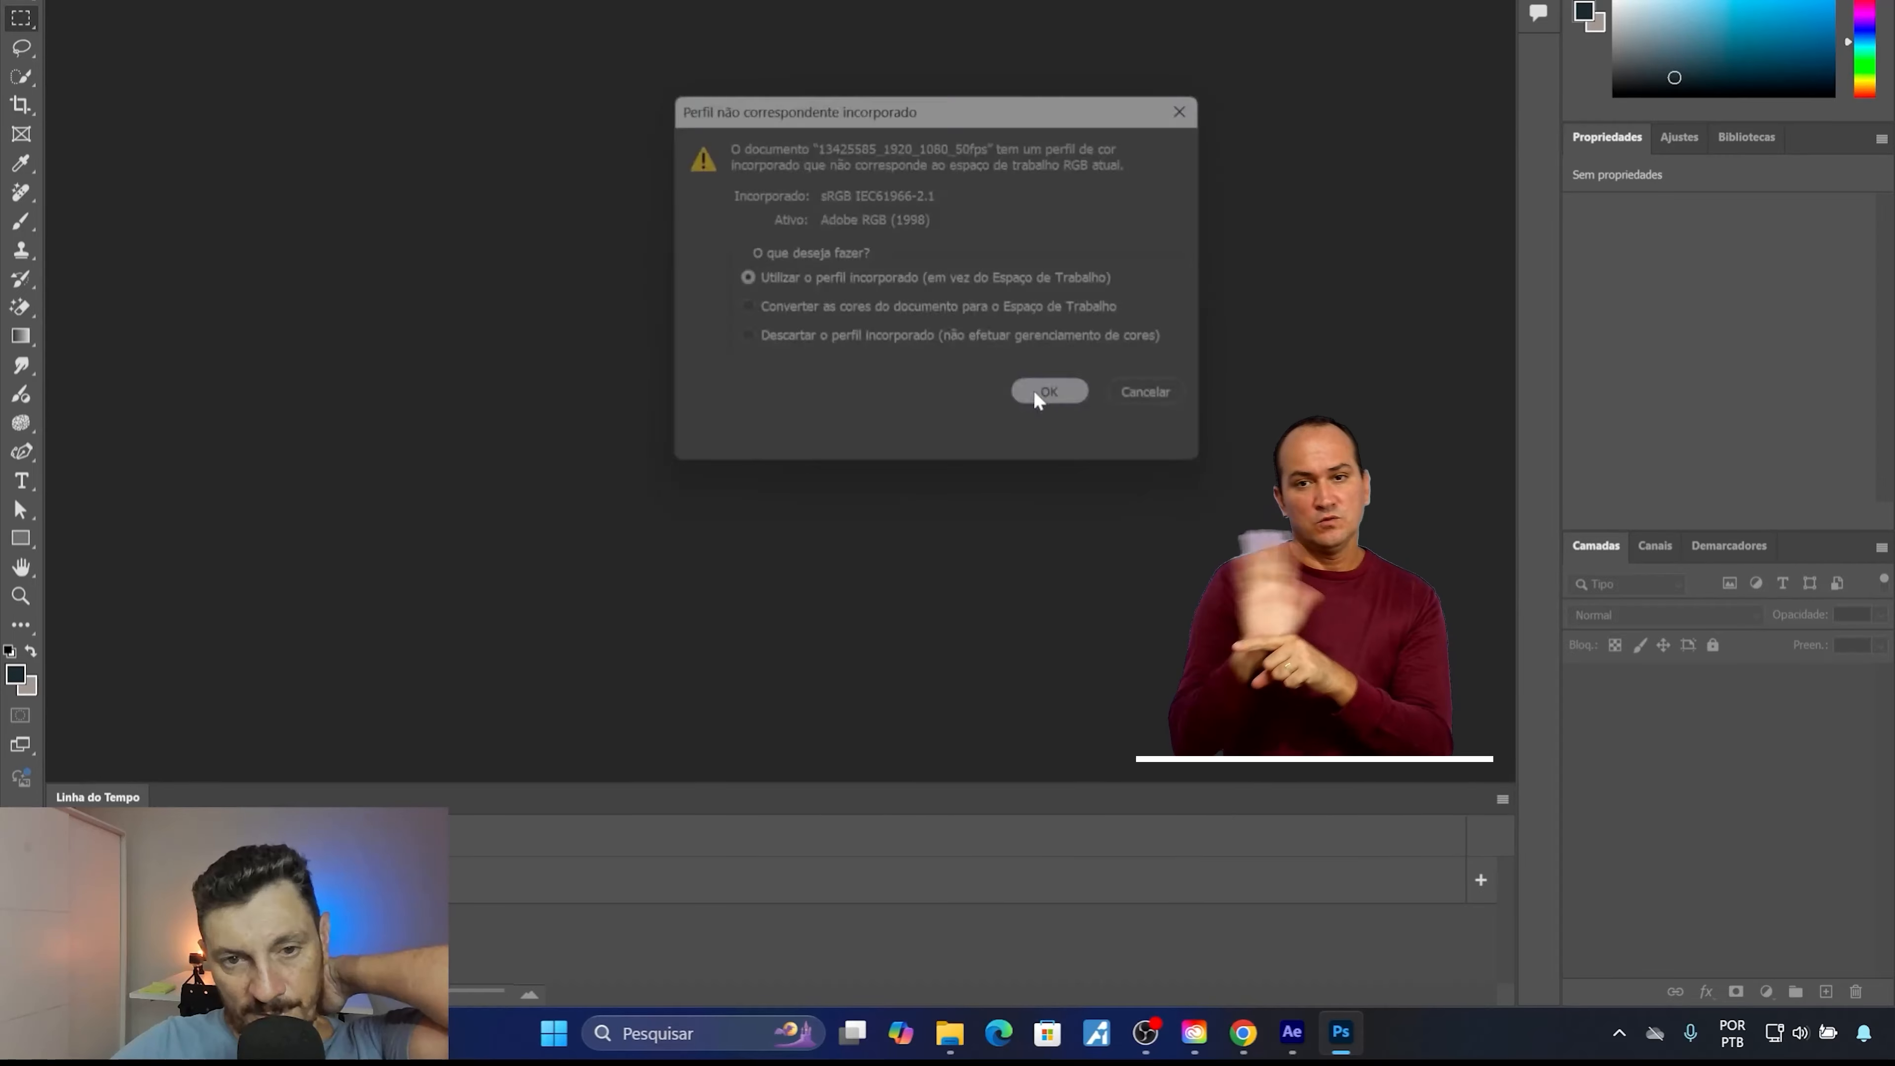
# Open the coastal video 13425585_1920_1080_50fps.mp4 in Photoshop and scrub its timeline to examine the wave movement.
pyautogui.click(1041, 389)
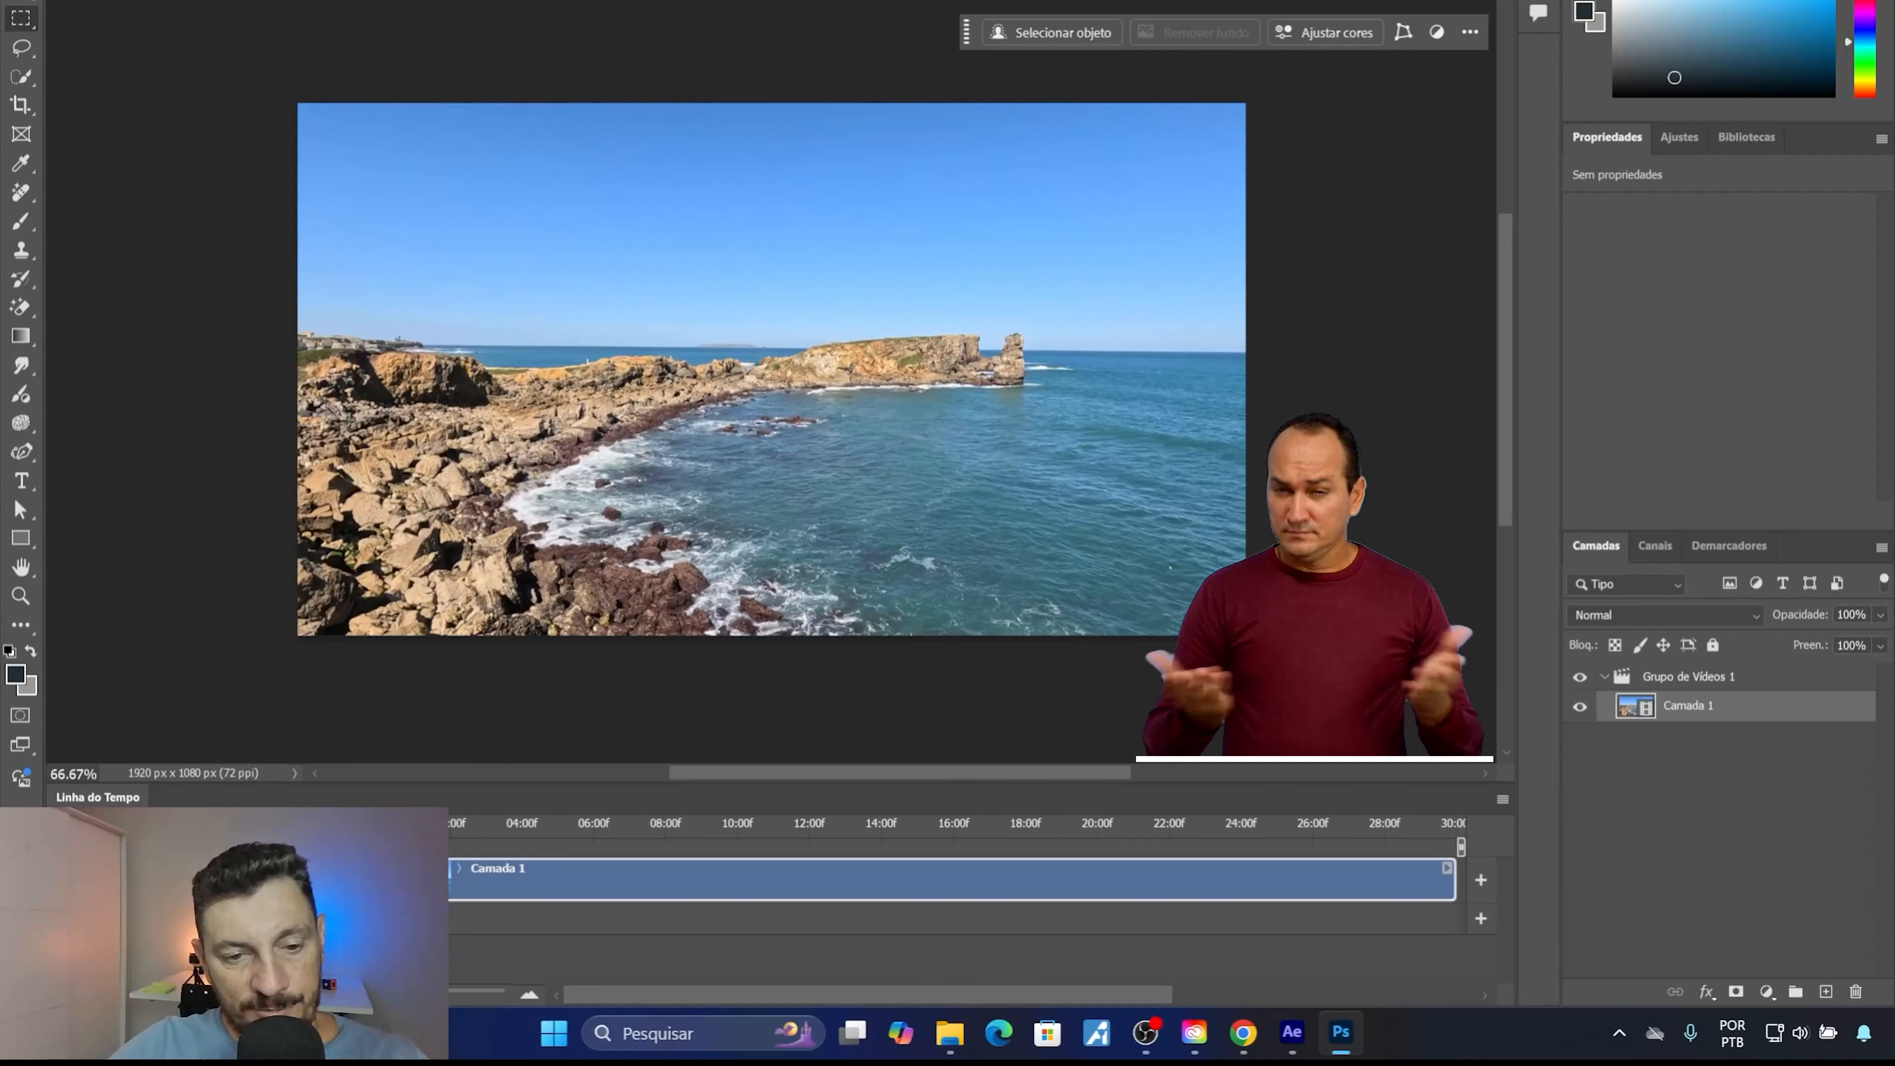
pyautogui.click(526, 828)
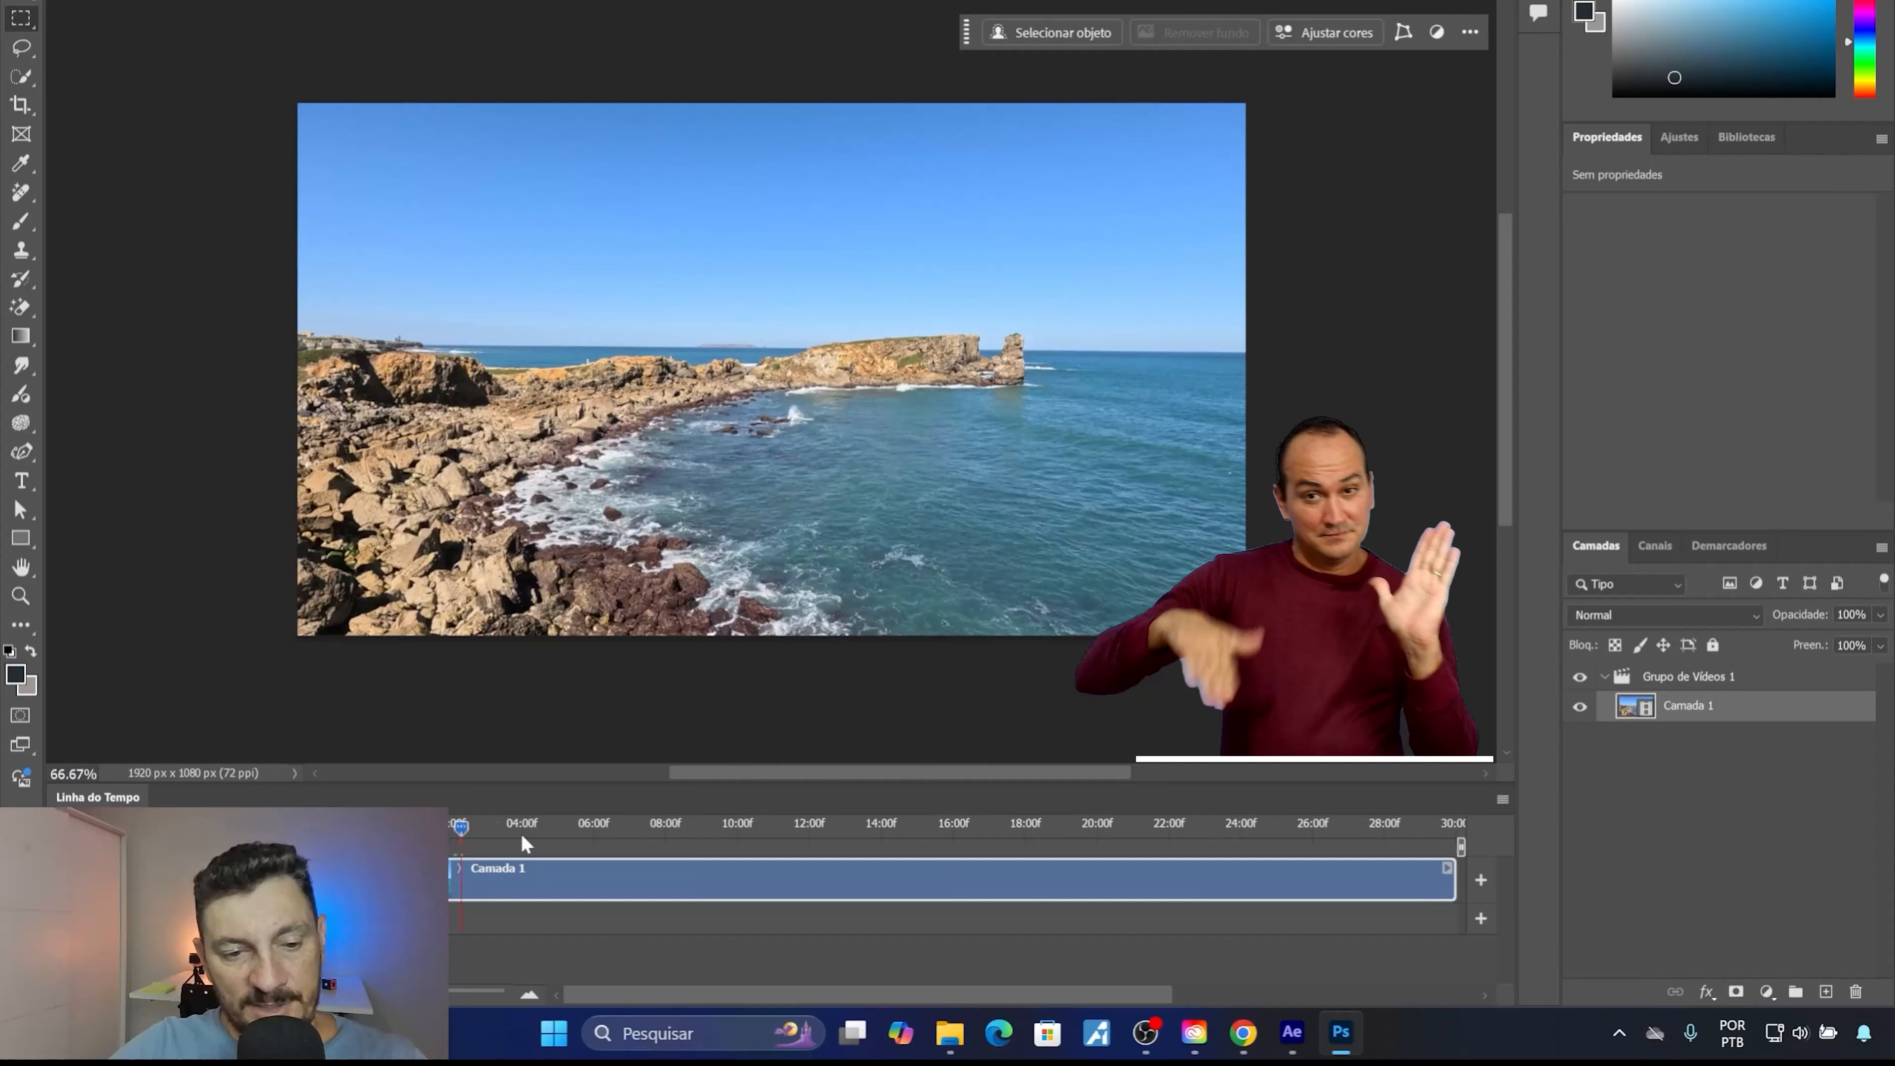
pyautogui.click(629, 826)
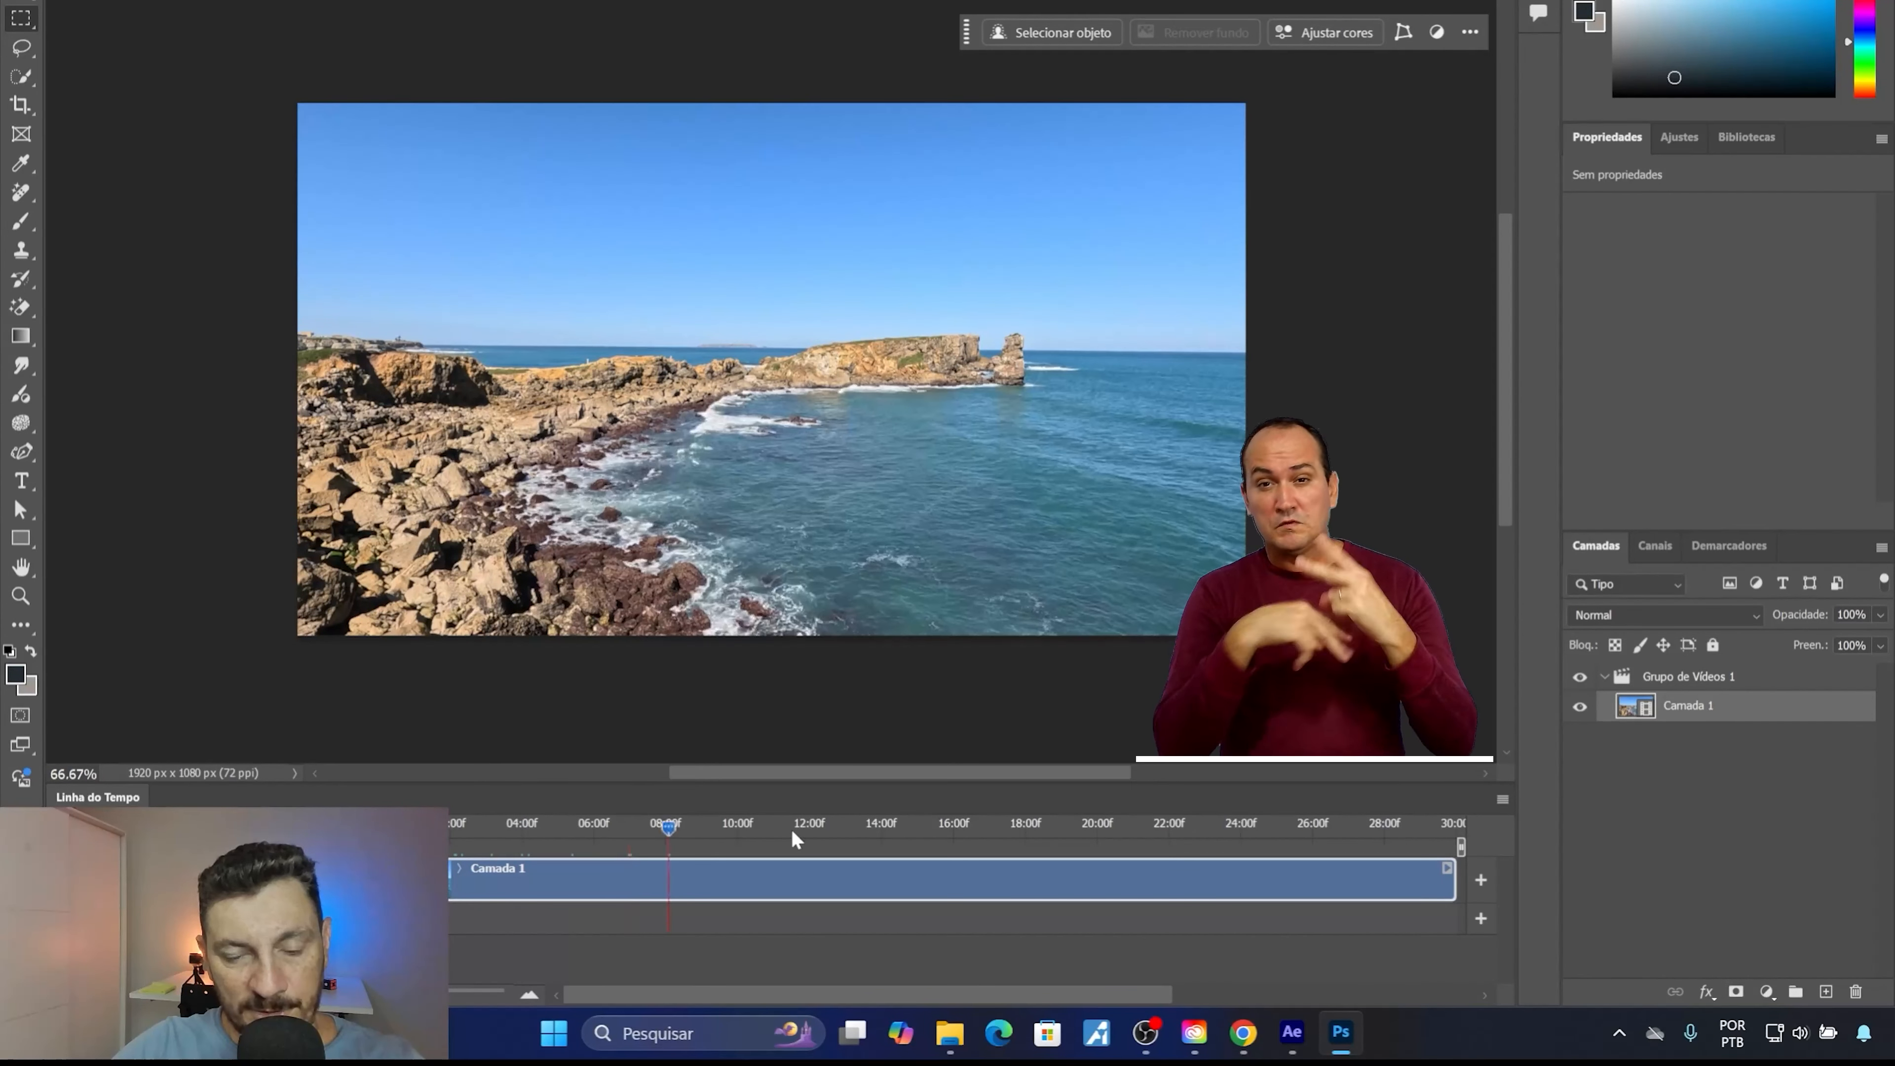
pyautogui.click(818, 826)
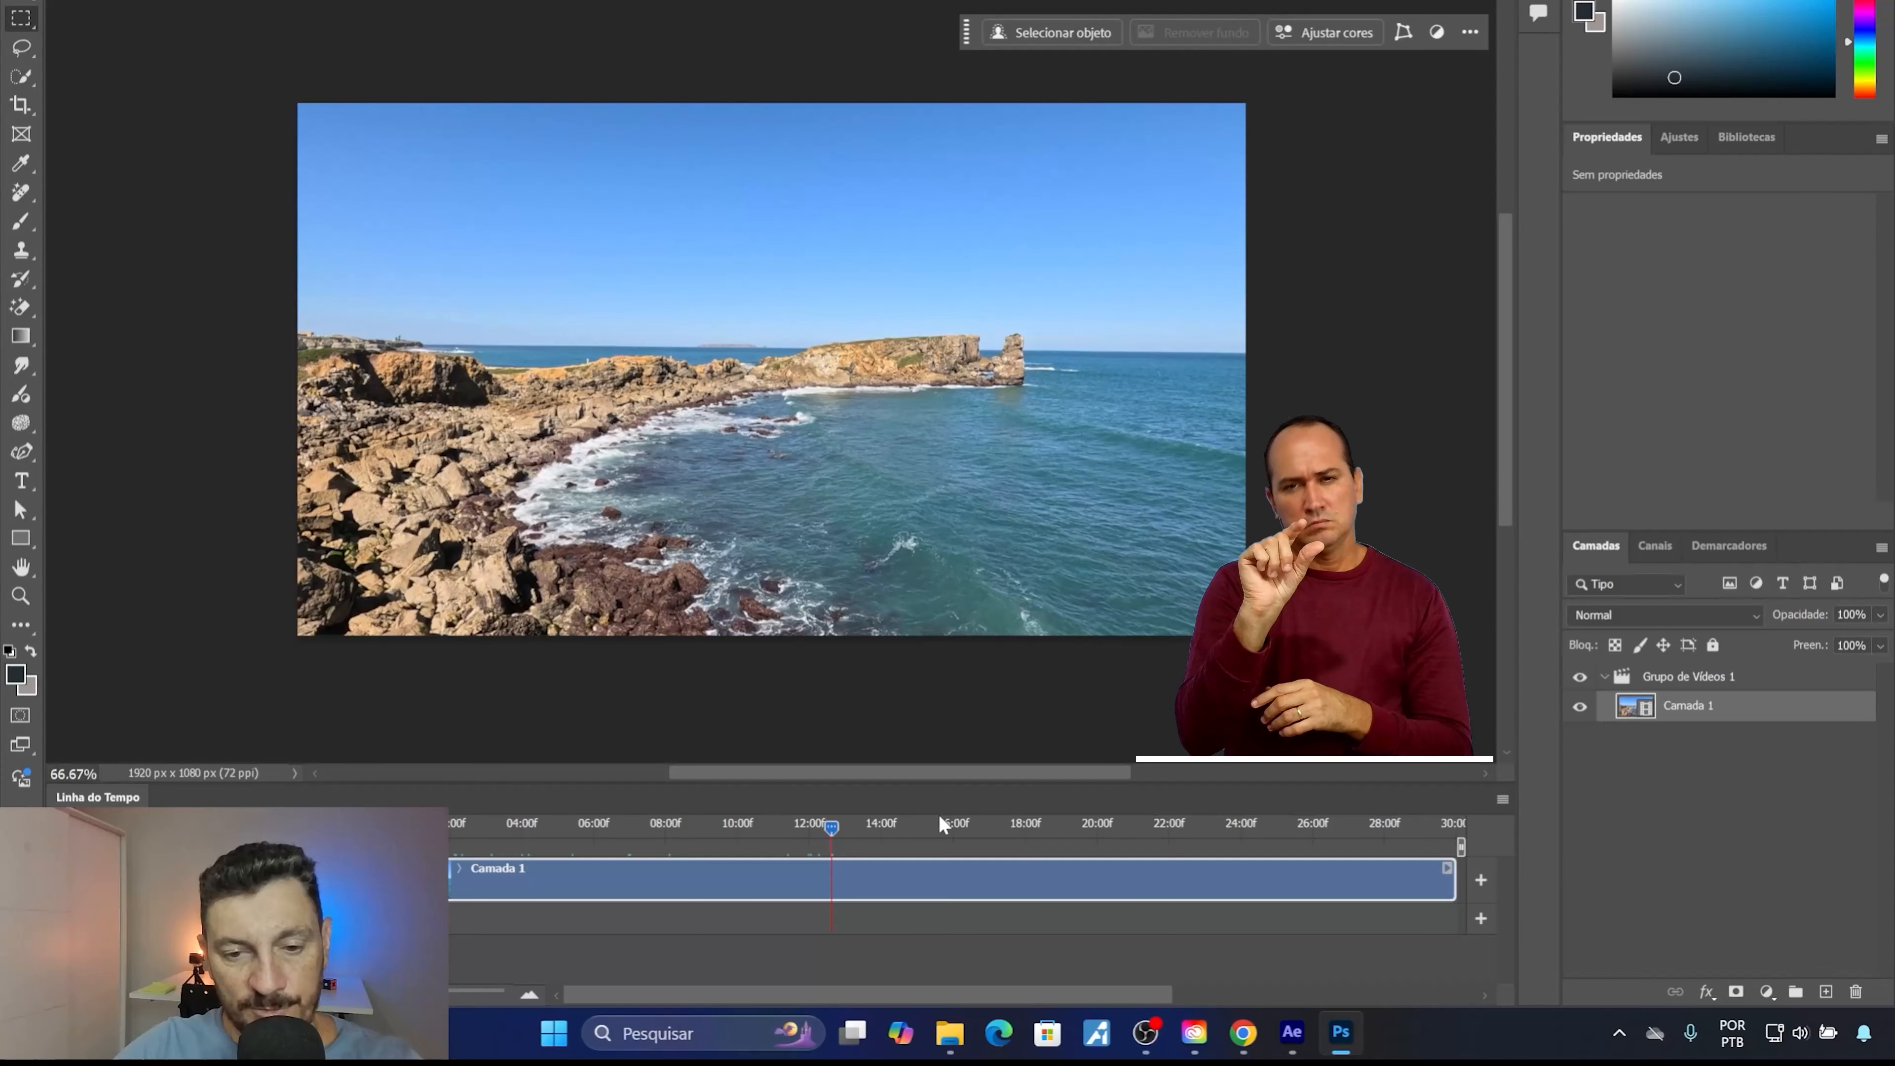
pyautogui.click(951, 825)
pyautogui.click(884, 822)
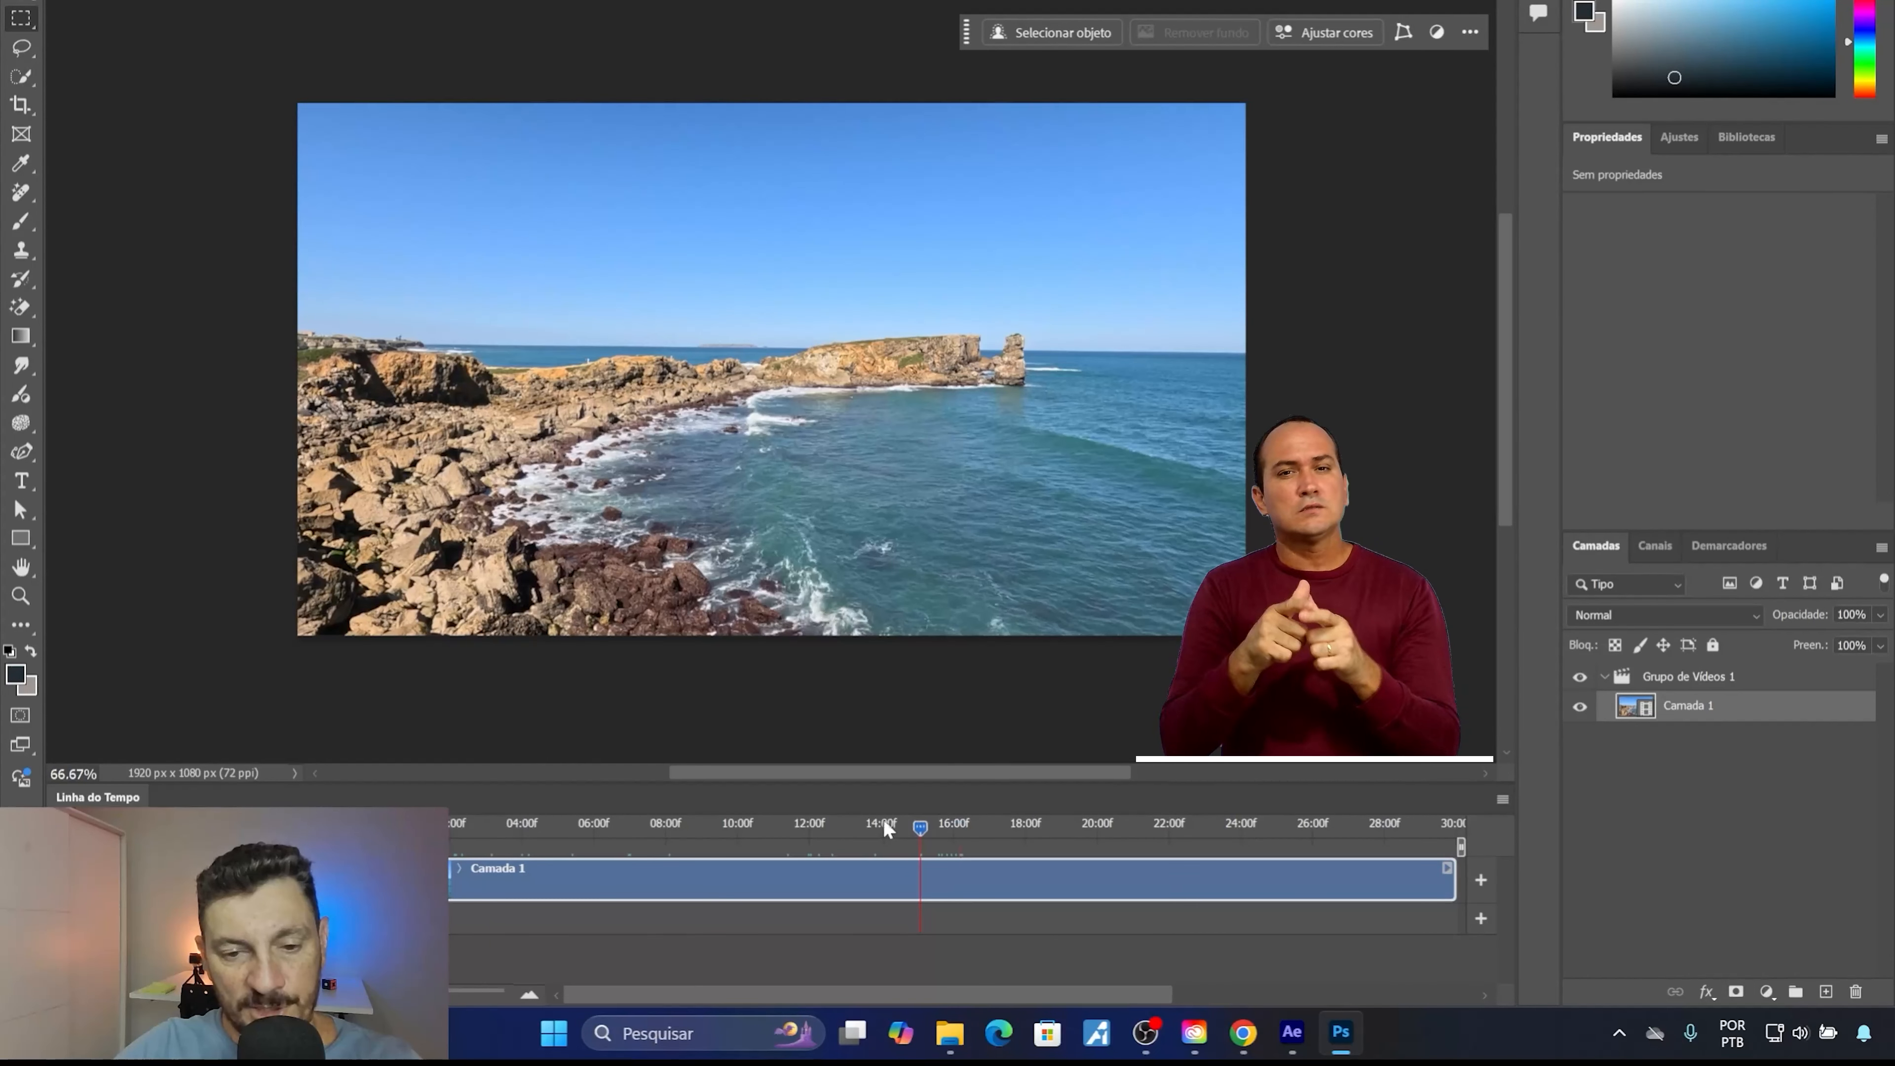
pyautogui.moveTo(738, 830); pyautogui.dragTo(861, 864)
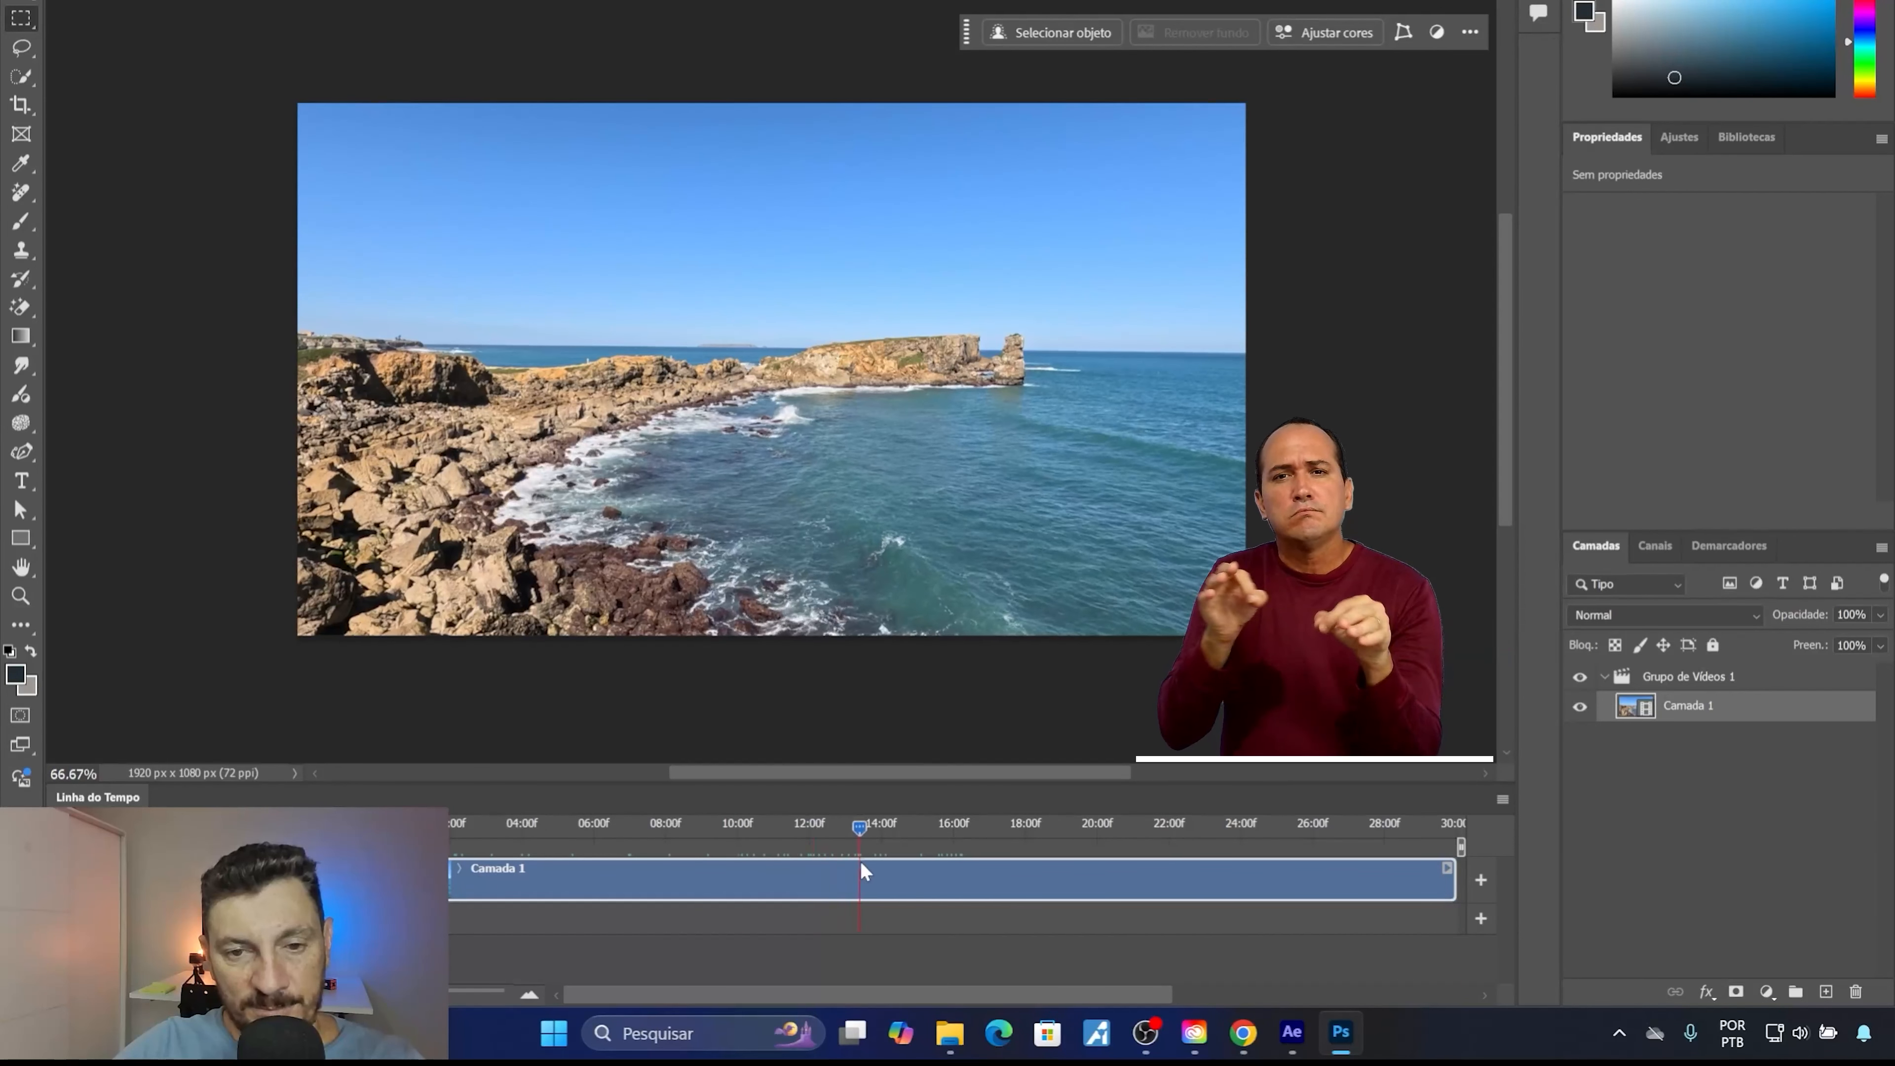
pyautogui.click(487, 827)
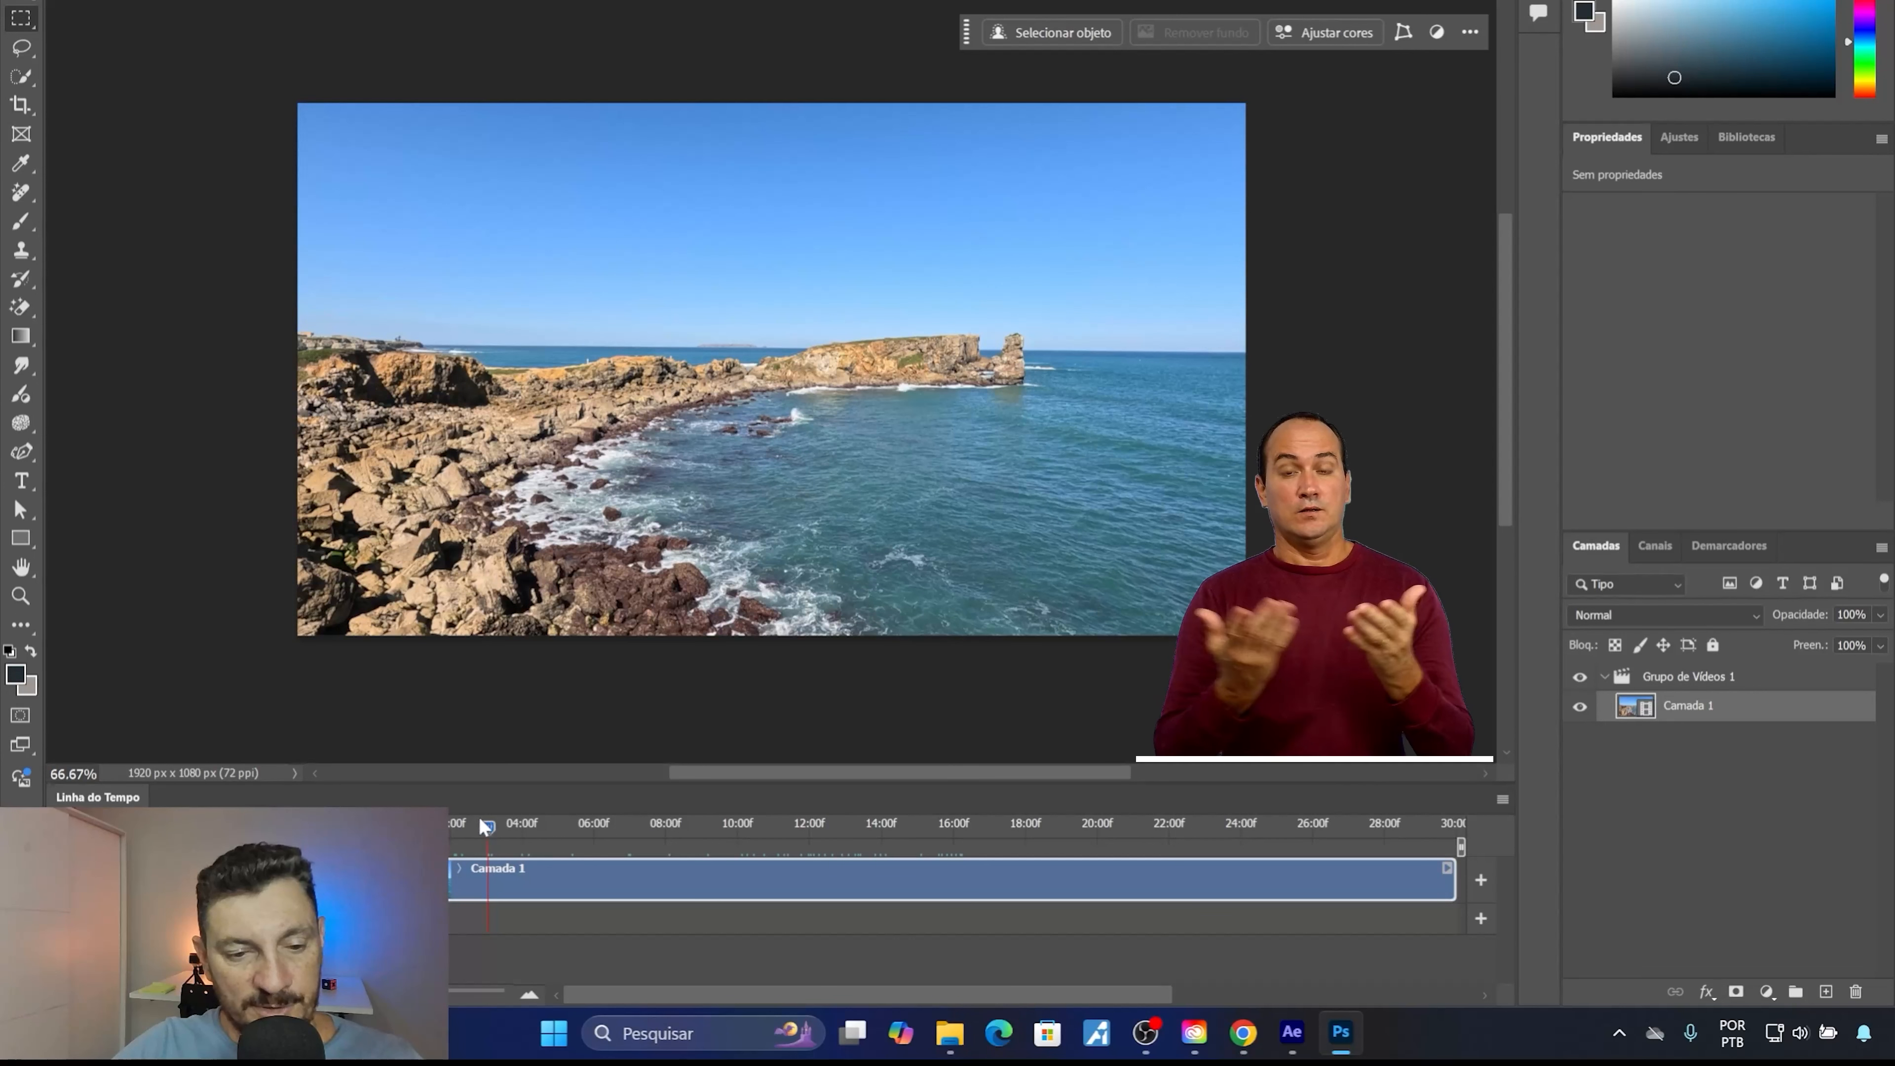
pyautogui.moveTo(487, 826)
pyautogui.mouseDown()
pyautogui.moveTo(440, 843)
pyautogui.moveTo(471, 855)
pyautogui.mouseUp()
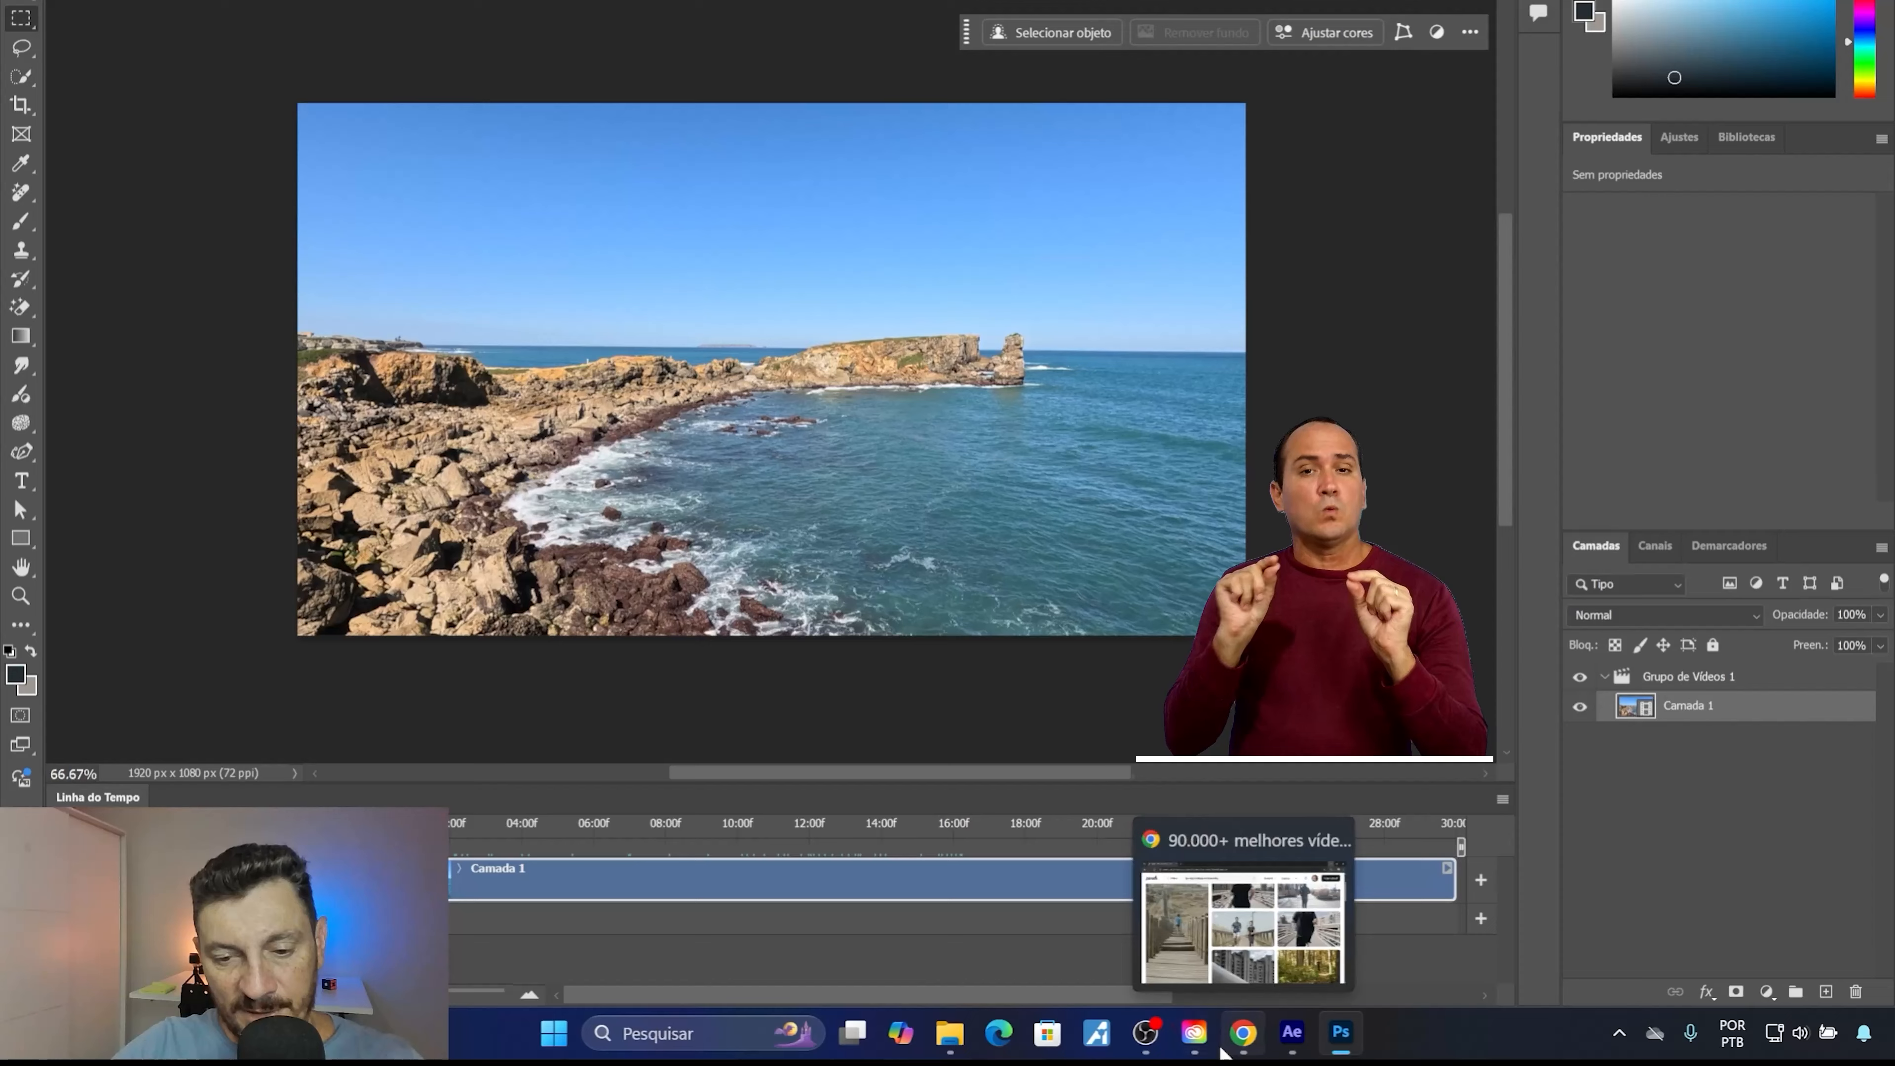
# Open CASTELO-EM-SÍTIO-NOVO-E-ZÉ-DOS-MONTES-scaled.jpg from the Set_Extention_Camera_Fixa folder in Photoshop, leaving it without colour management.
pyautogui.moveTo(1209, 1043)
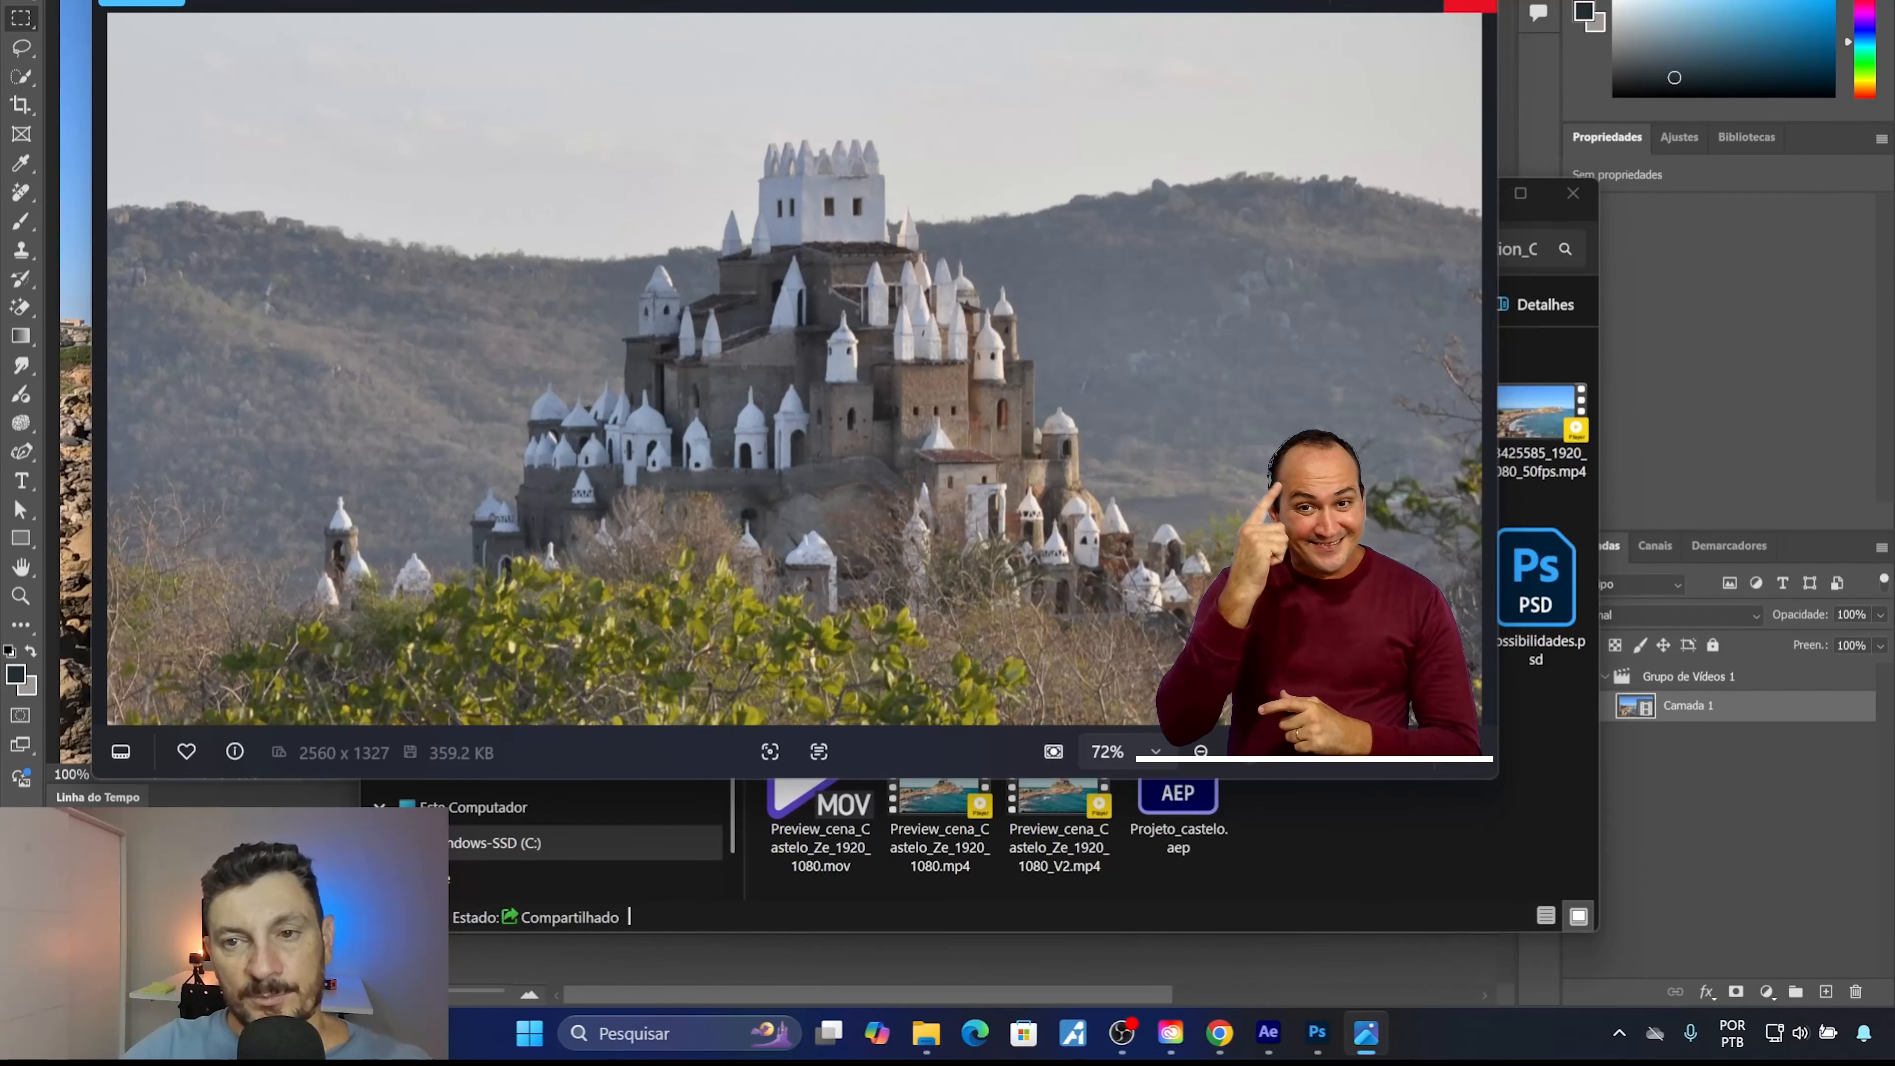
pyautogui.click(1470, 6)
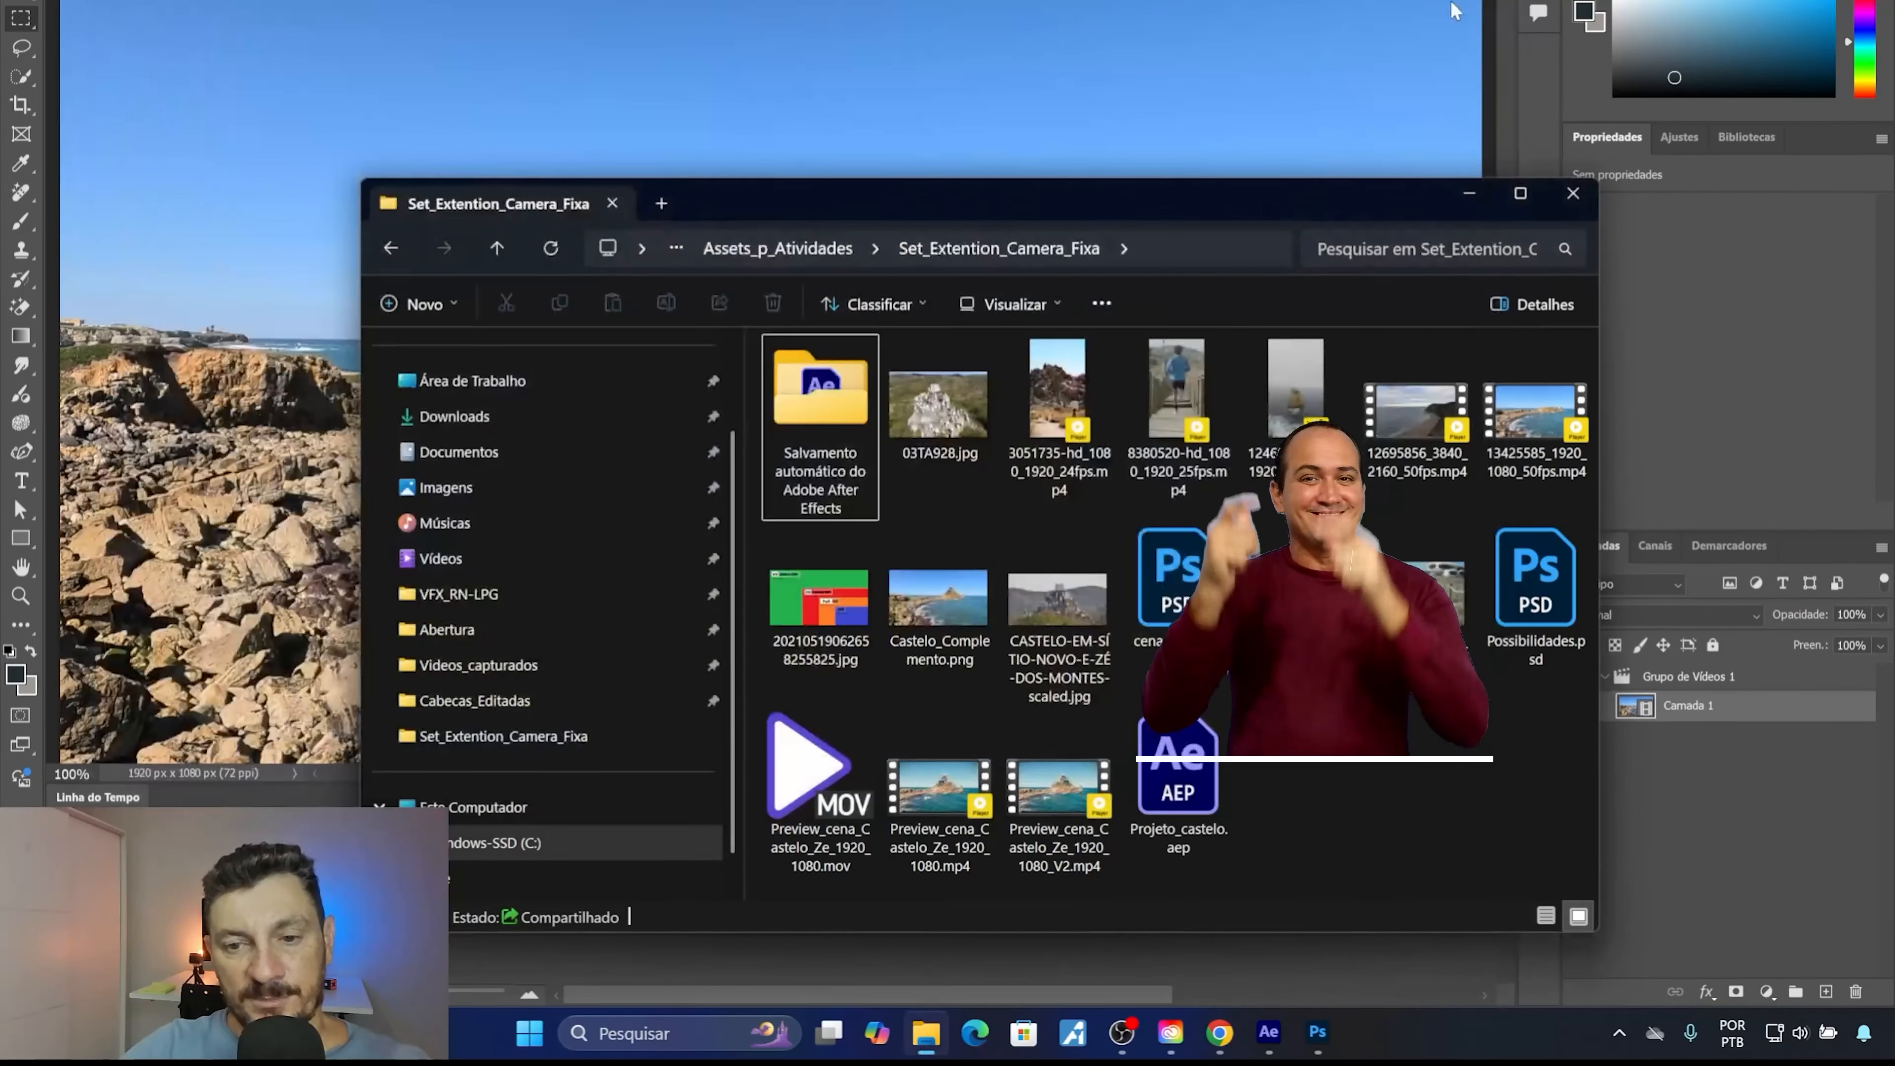
pyautogui.moveTo(1061, 626); pyautogui.dragTo(522, 4)
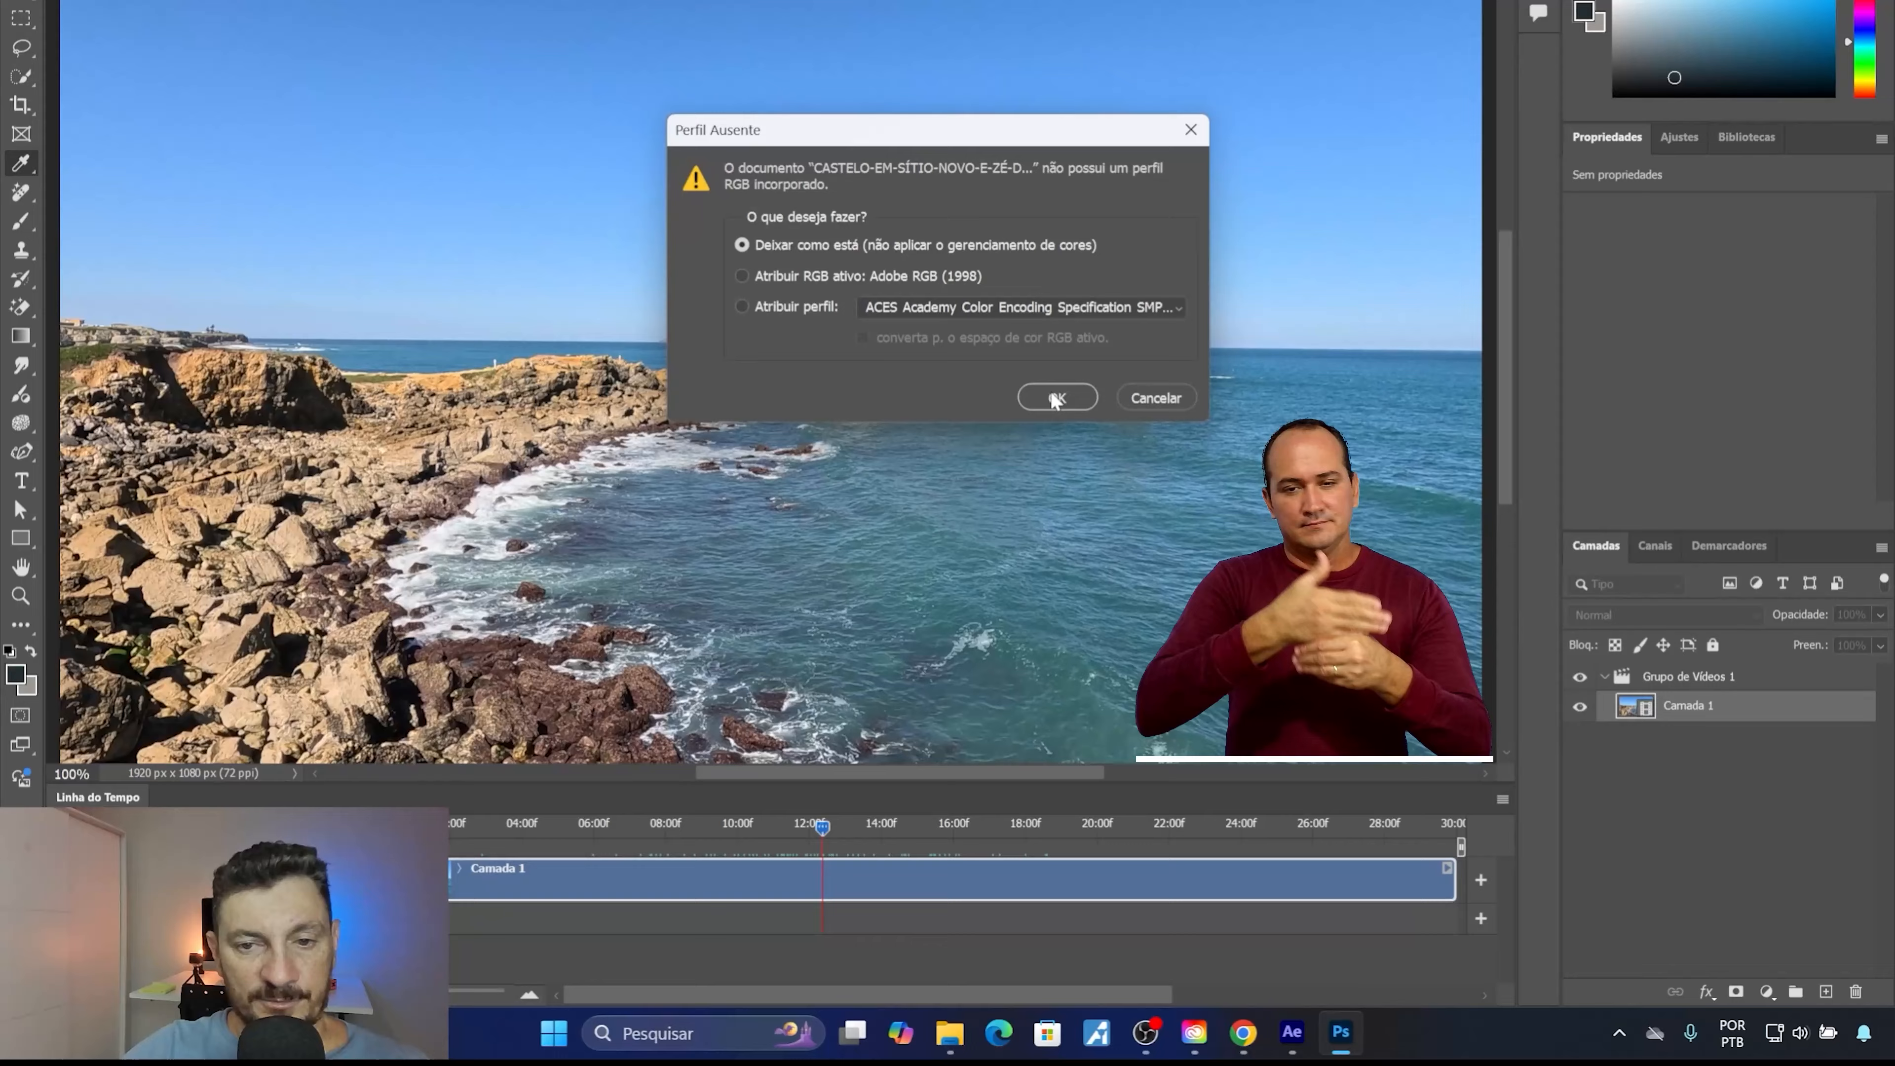
pyautogui.click(1056, 399)
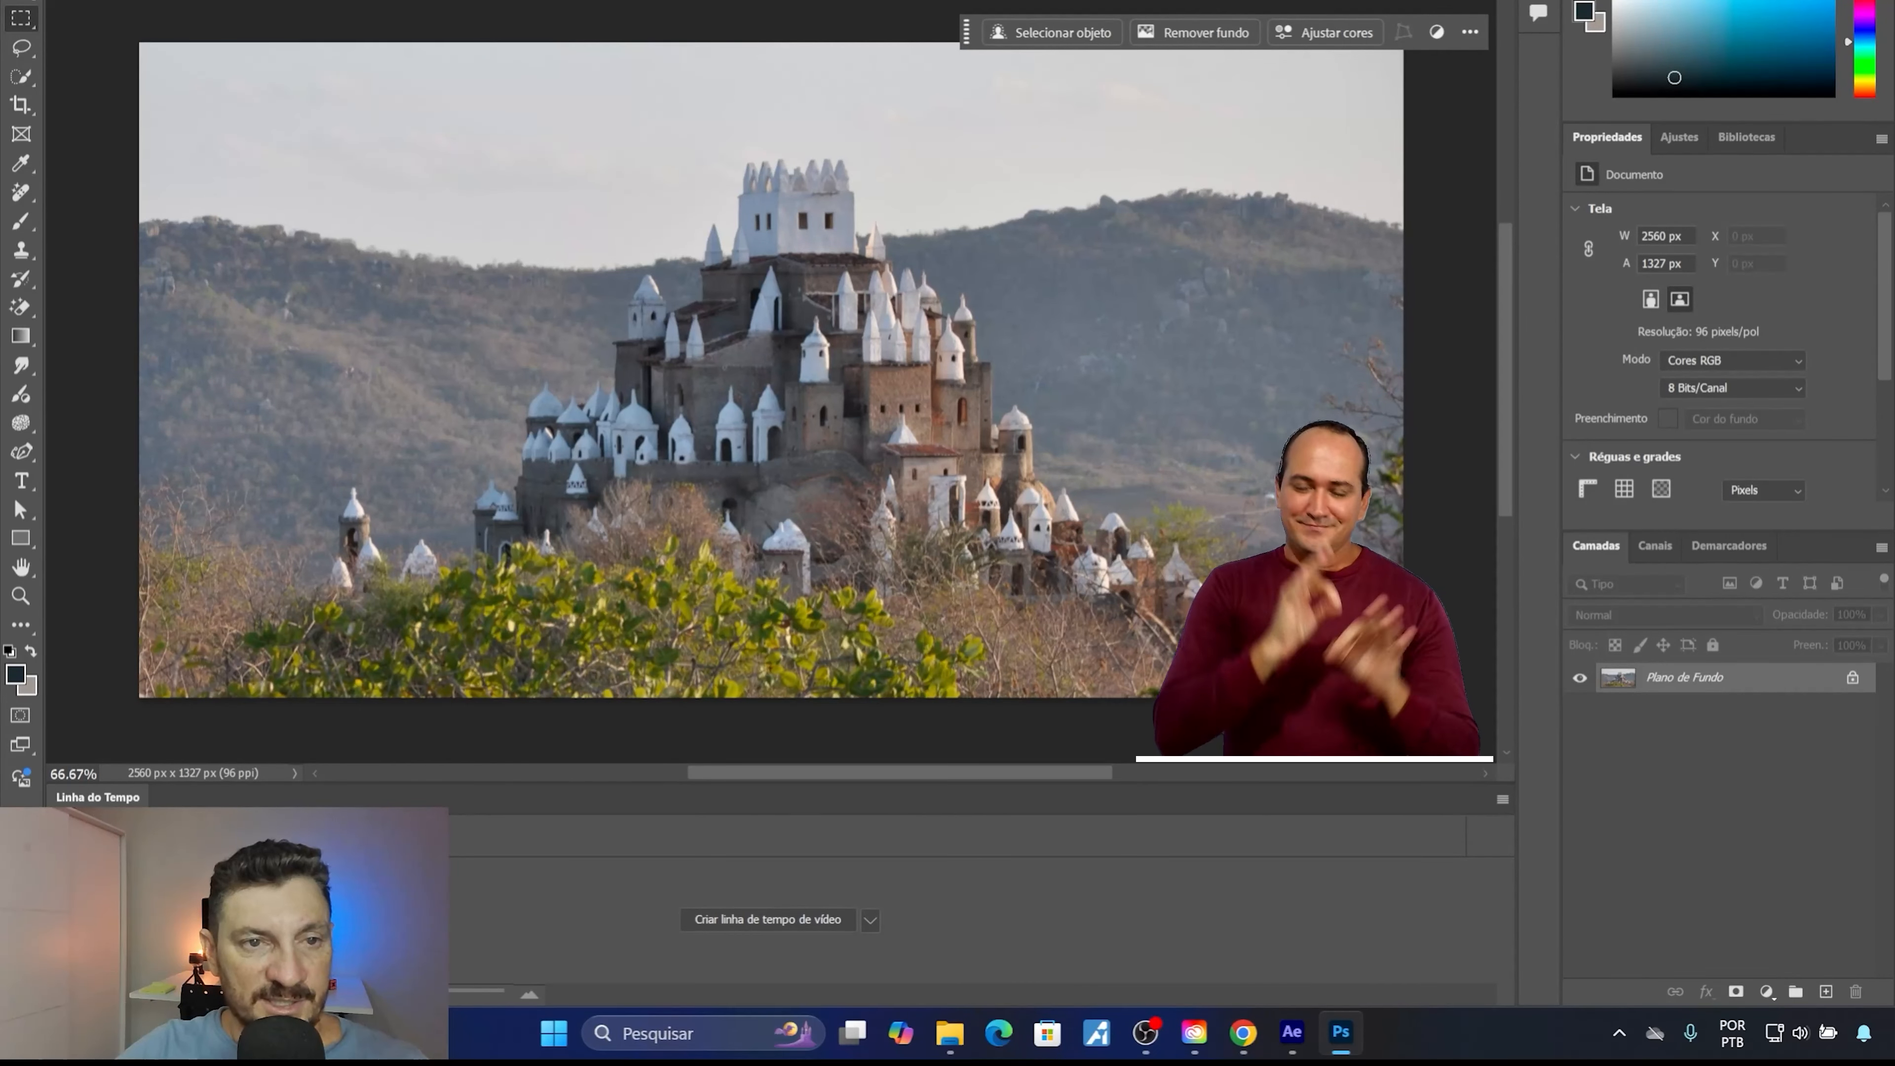
# Select the castle with the automatic Subject selection and check its coverage in Quick Mask mode.
pyautogui.click(336, 1)
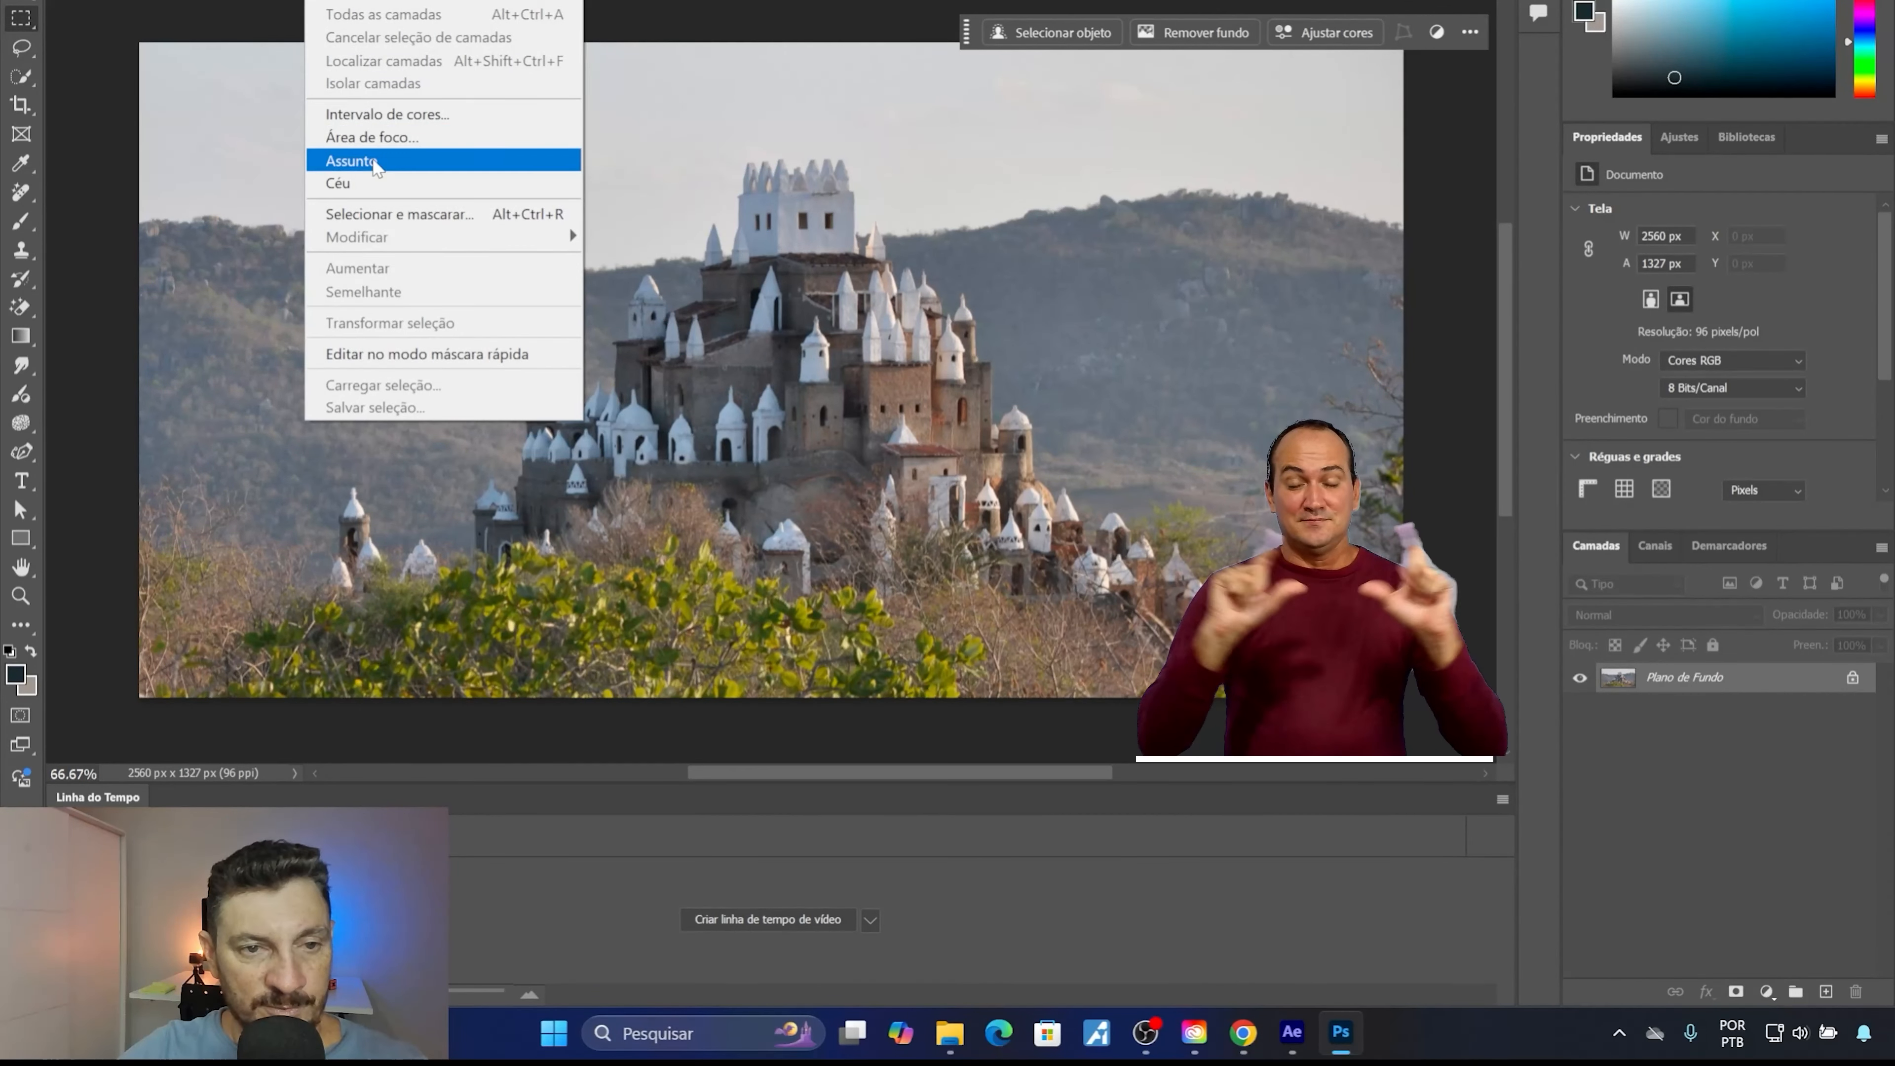
pyautogui.click(373, 162)
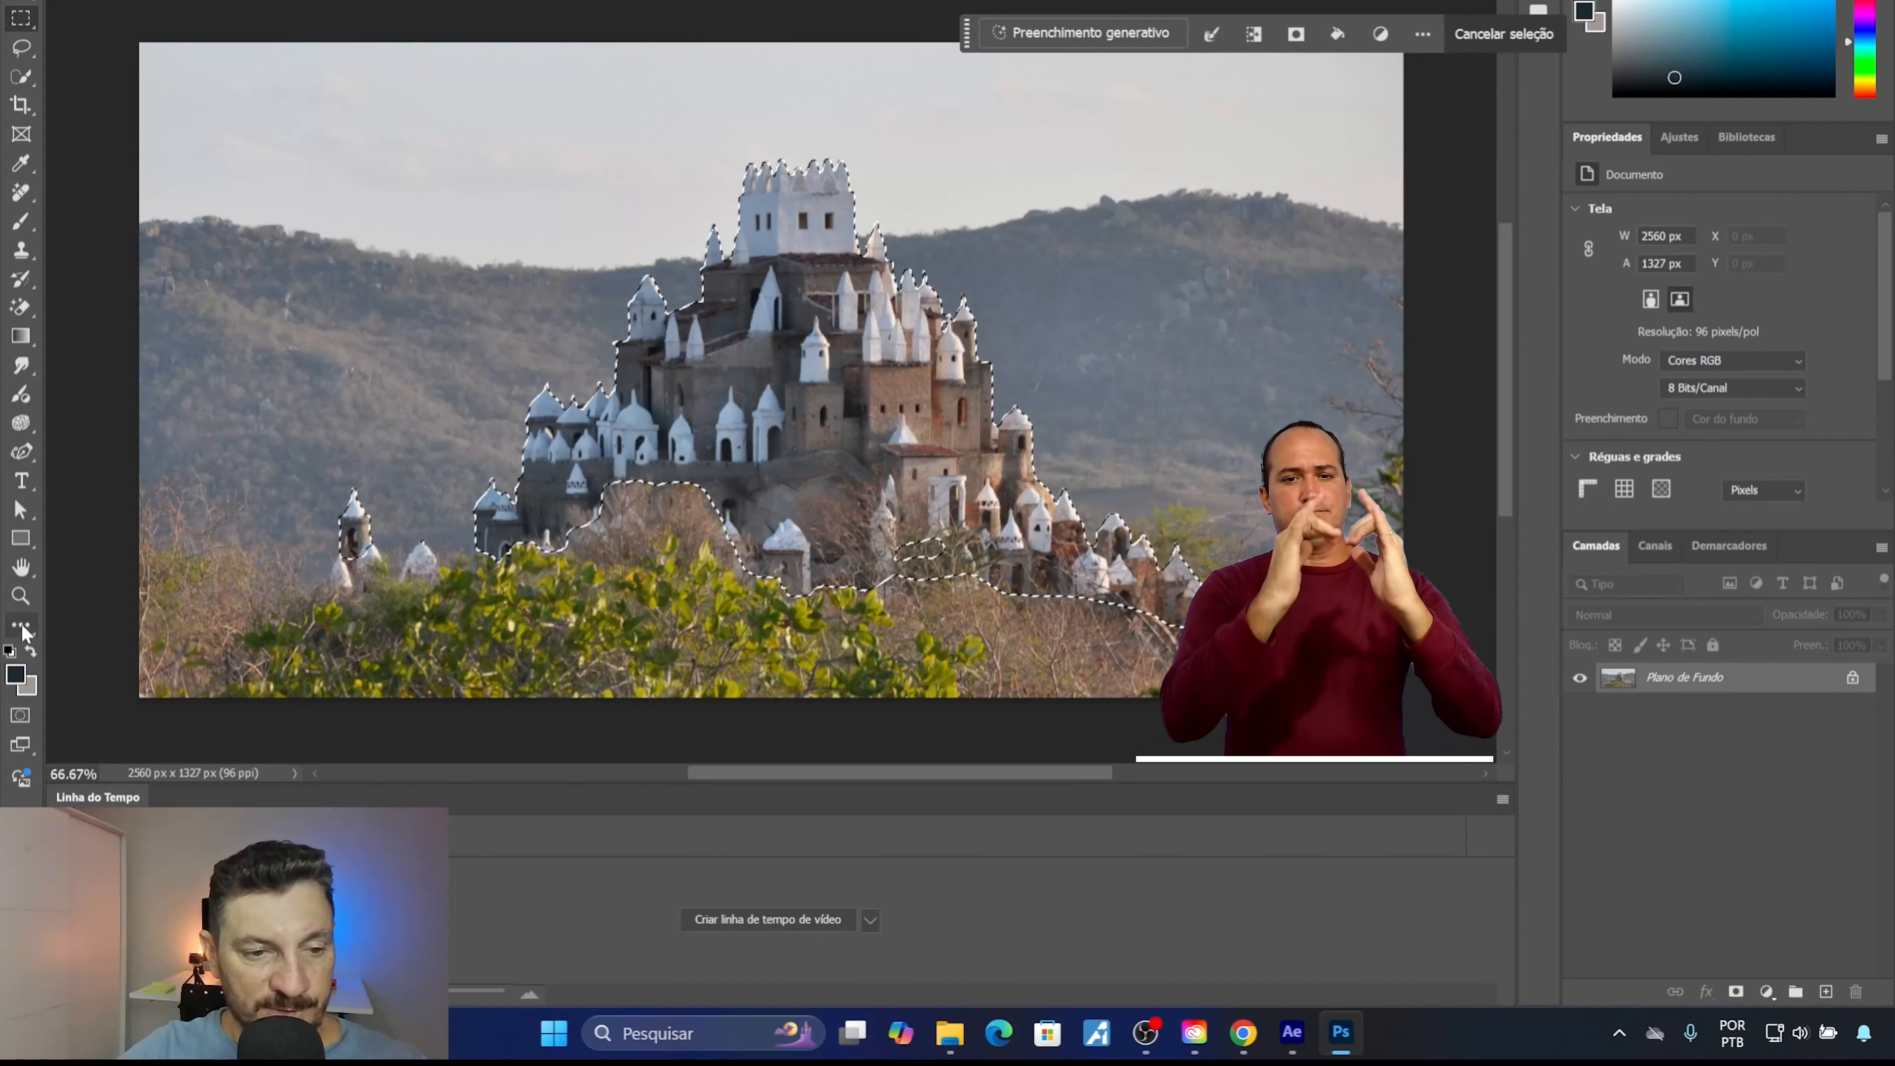
pyautogui.click(20, 717)
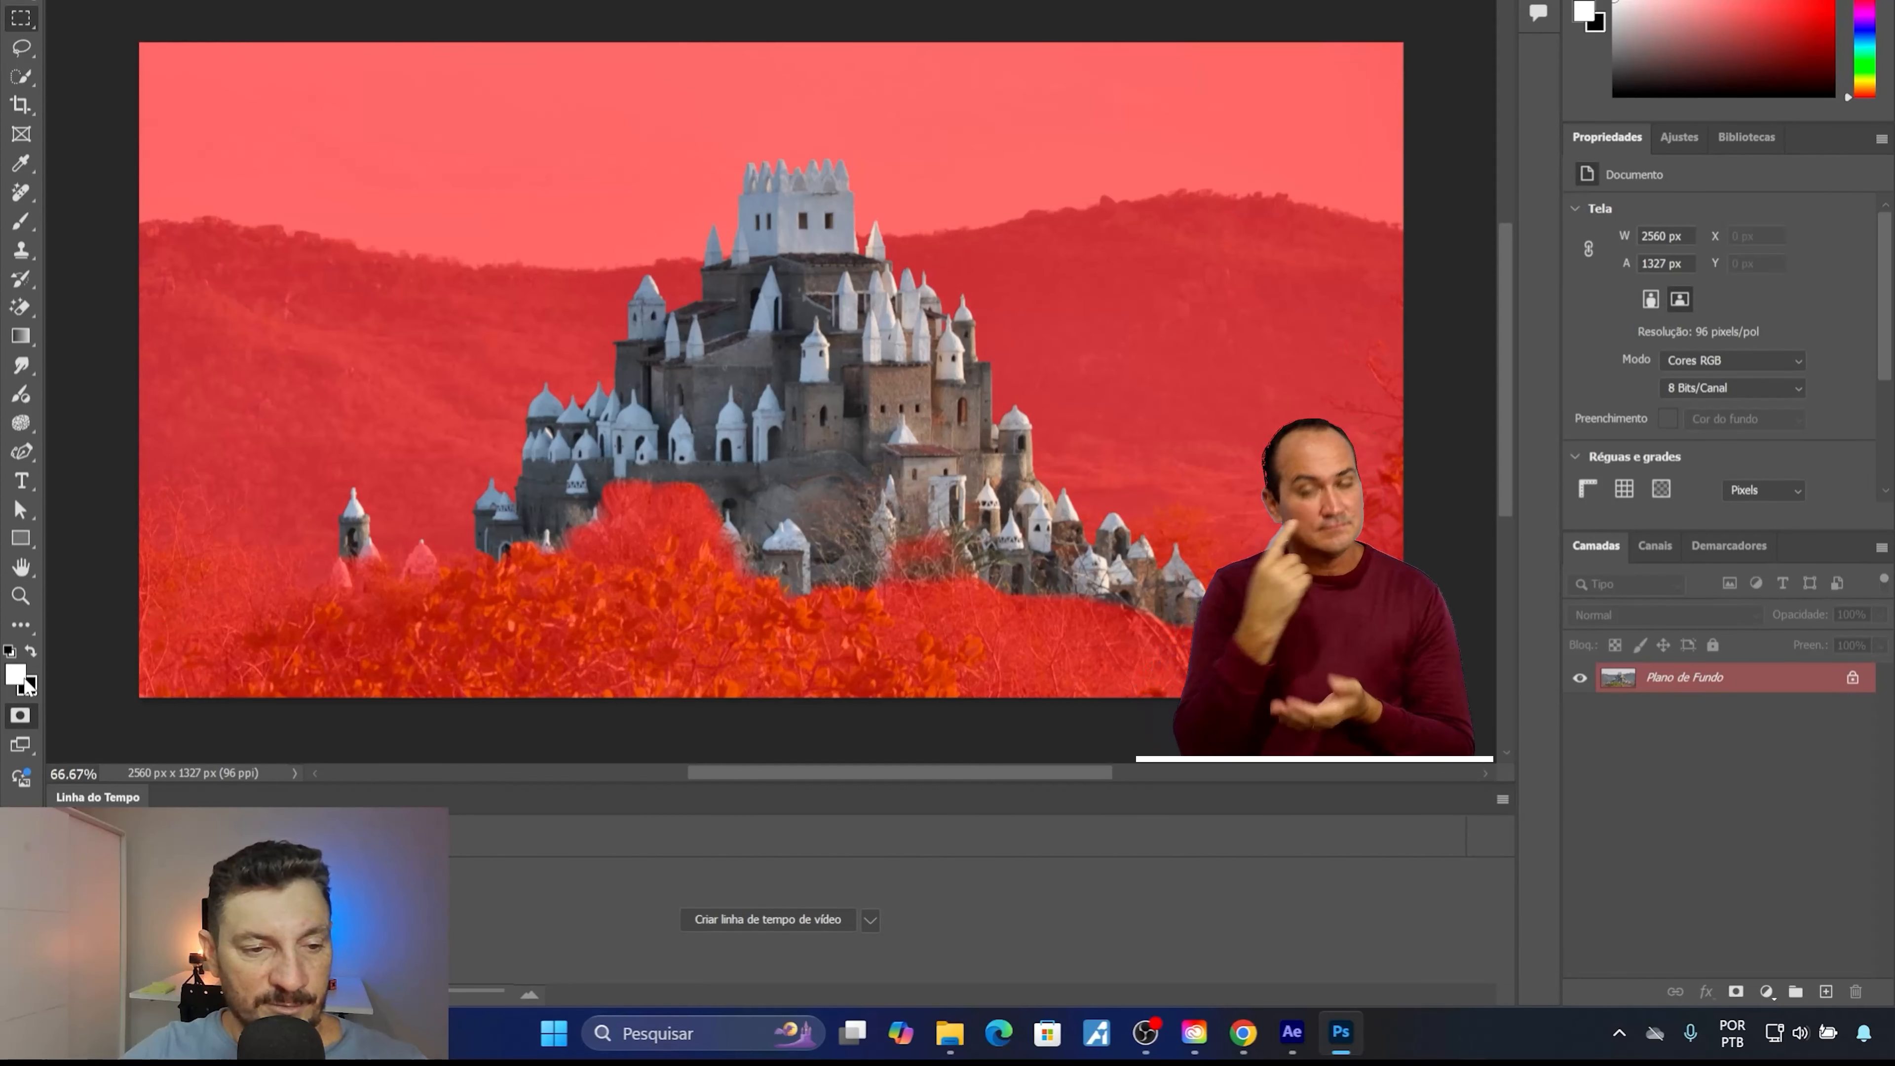
pyautogui.click(21, 717)
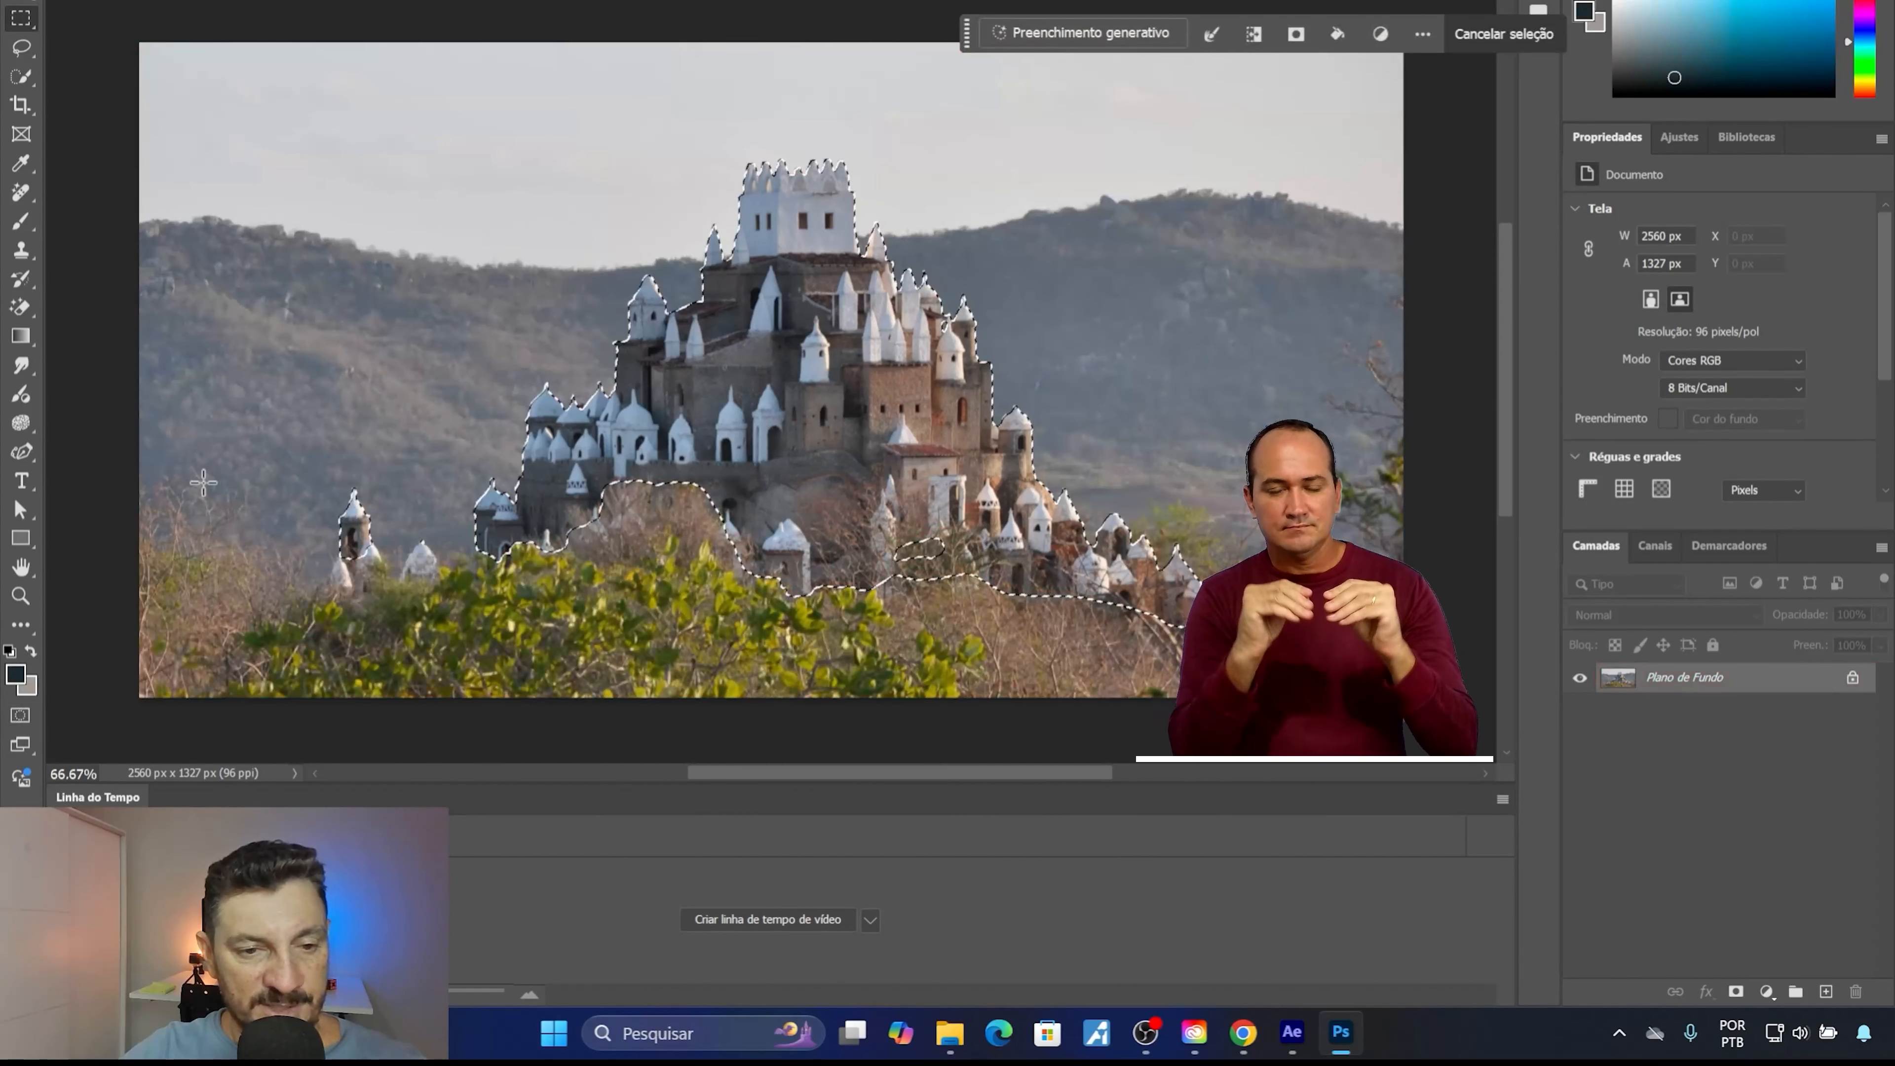
# Refine the castle selection with the Lasso, removing the detached small tower and adding the missed area among the lower bushes.
pyautogui.click(18, 48)
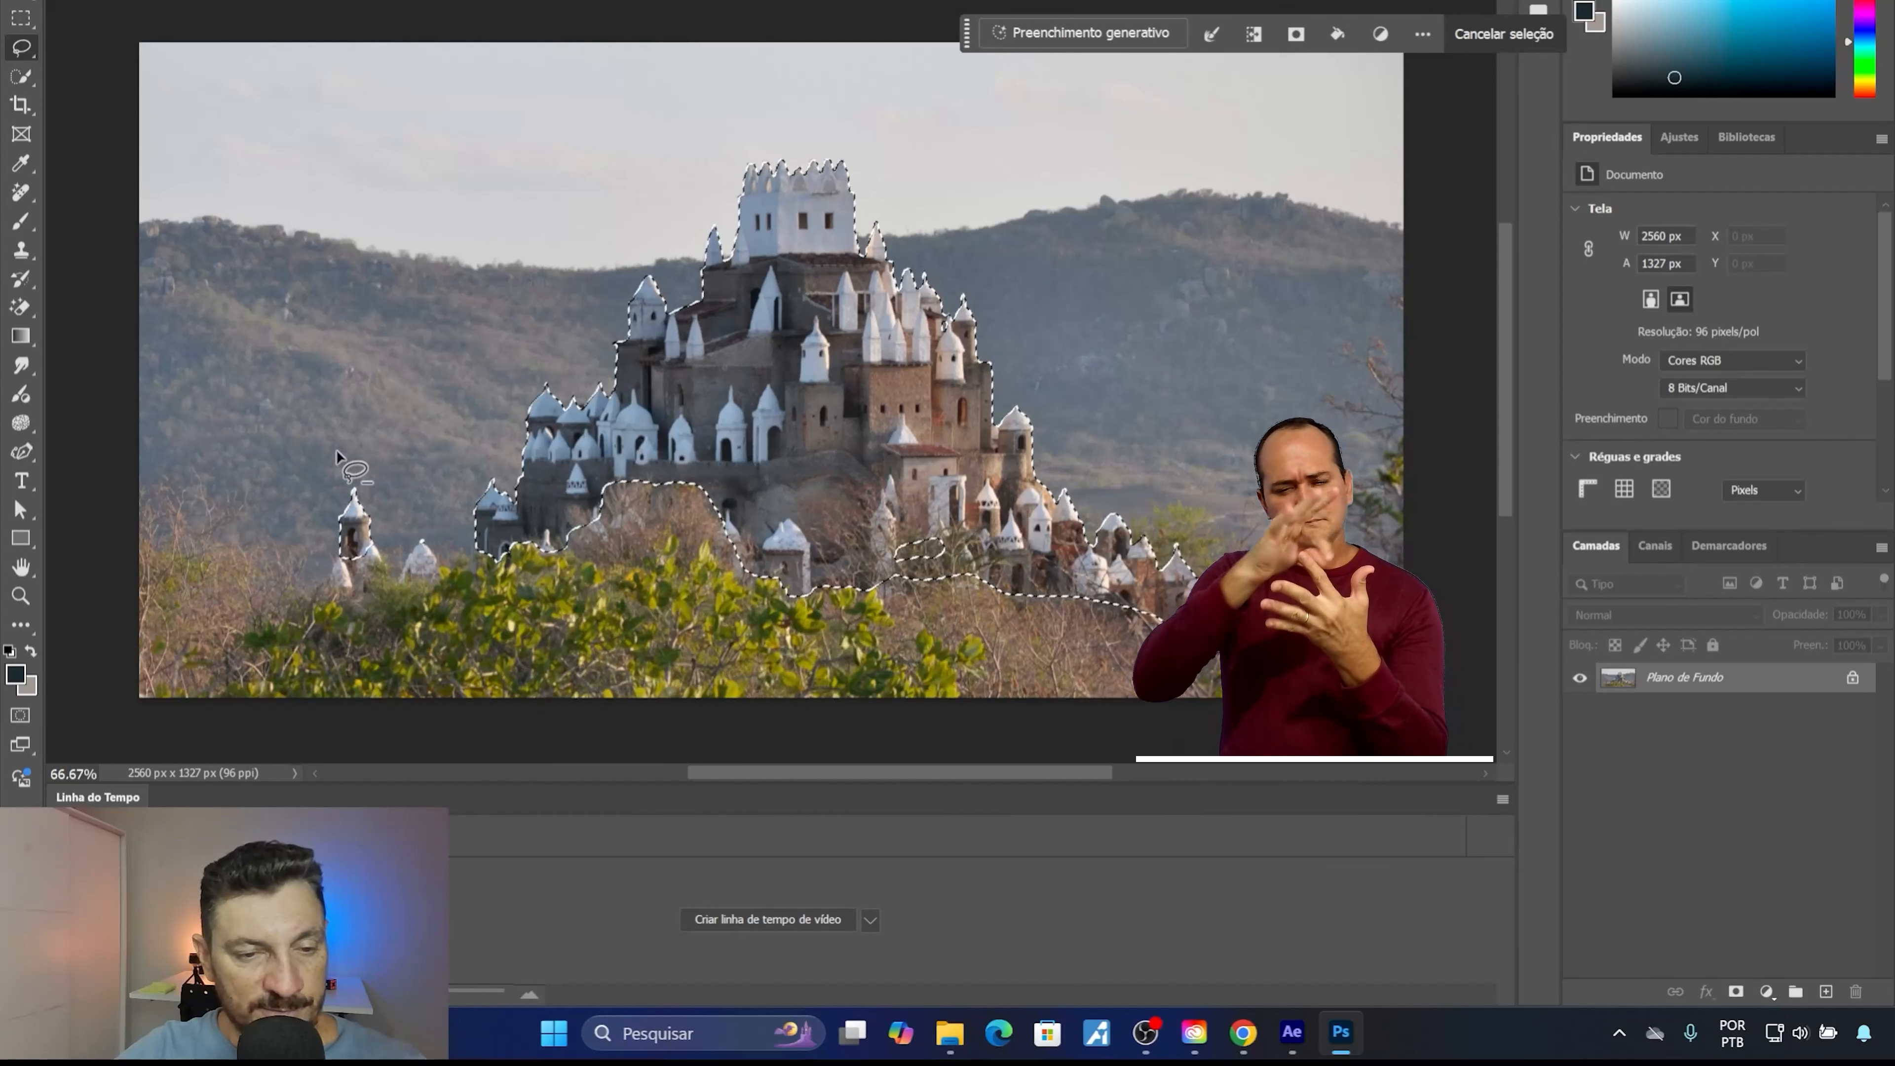
pyautogui.moveTo(337, 449); pyautogui.dragTo(303, 450)
pyautogui.moveTo(418, 541); pyautogui.dragTo(331, 454)
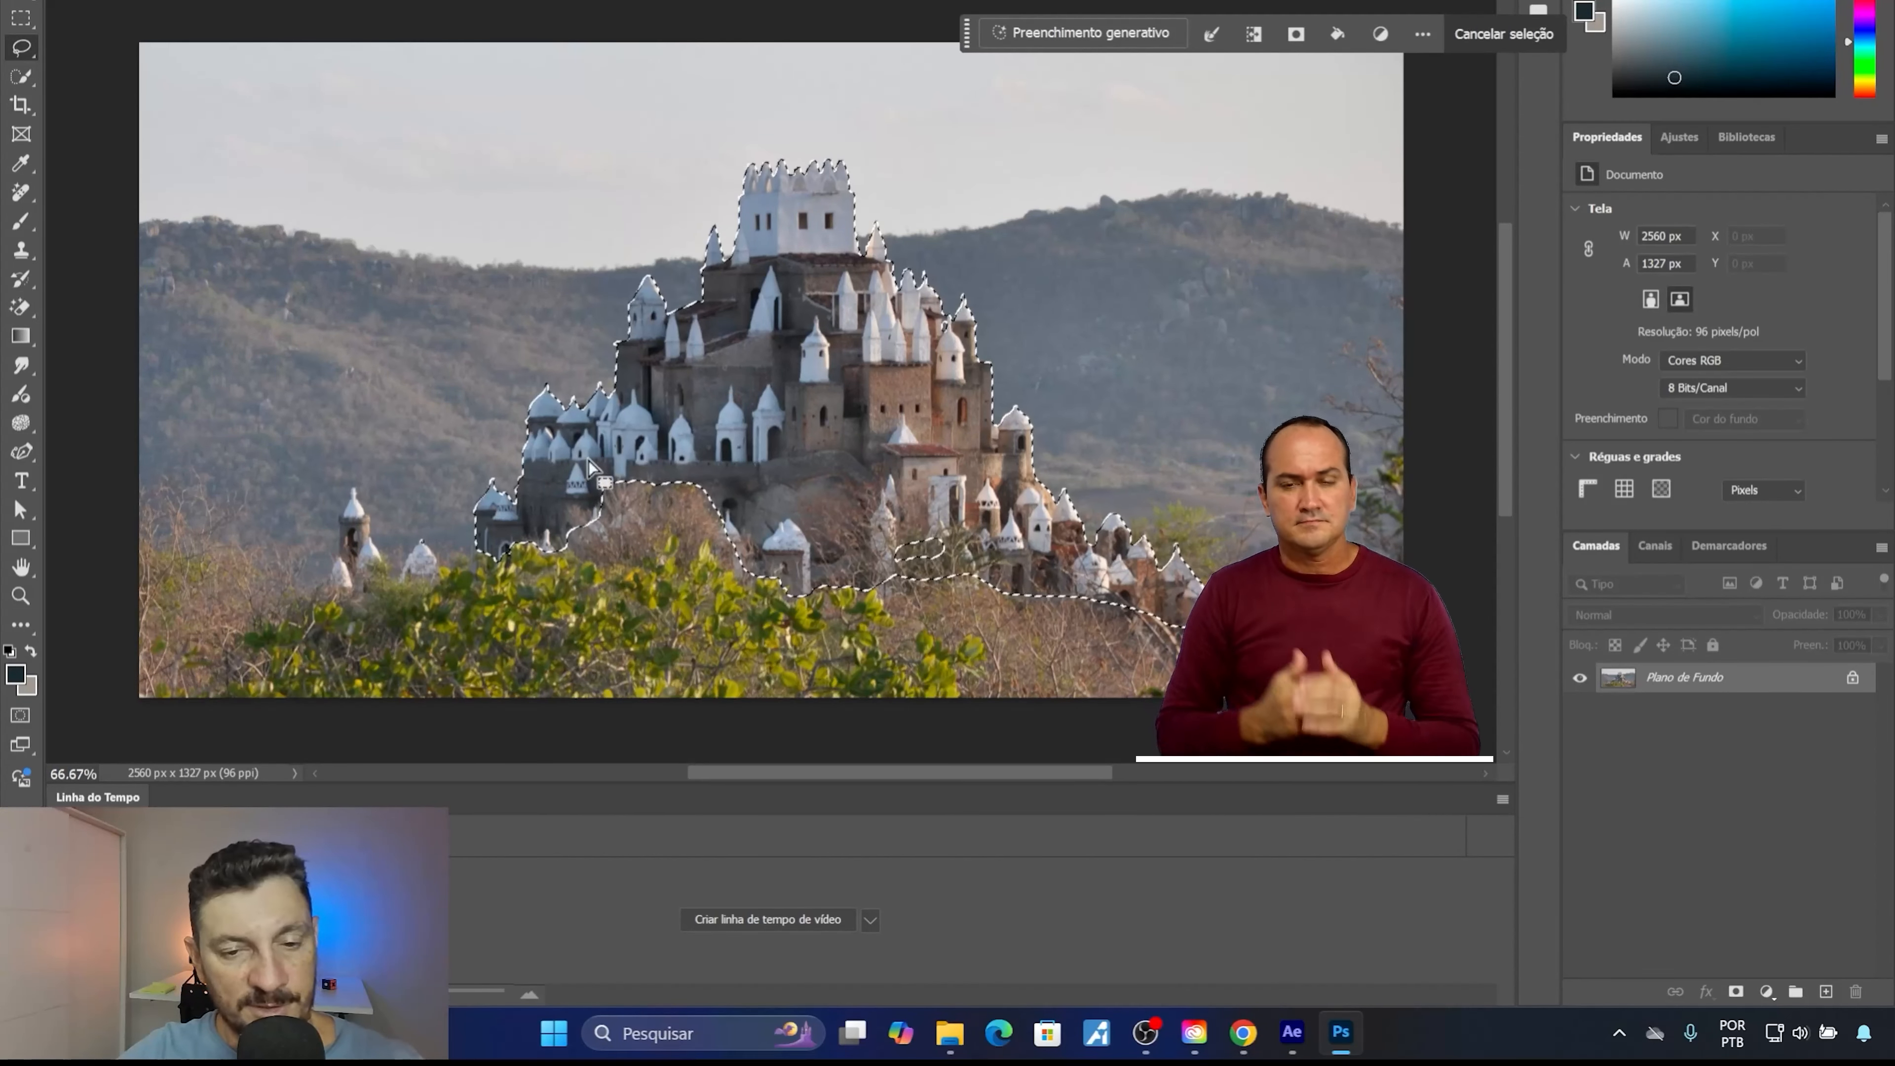
pyautogui.moveTo(892, 513)
pyautogui.mouseDown()
pyautogui.moveTo(870, 548)
pyautogui.moveTo(883, 506)
pyautogui.mouseUp()
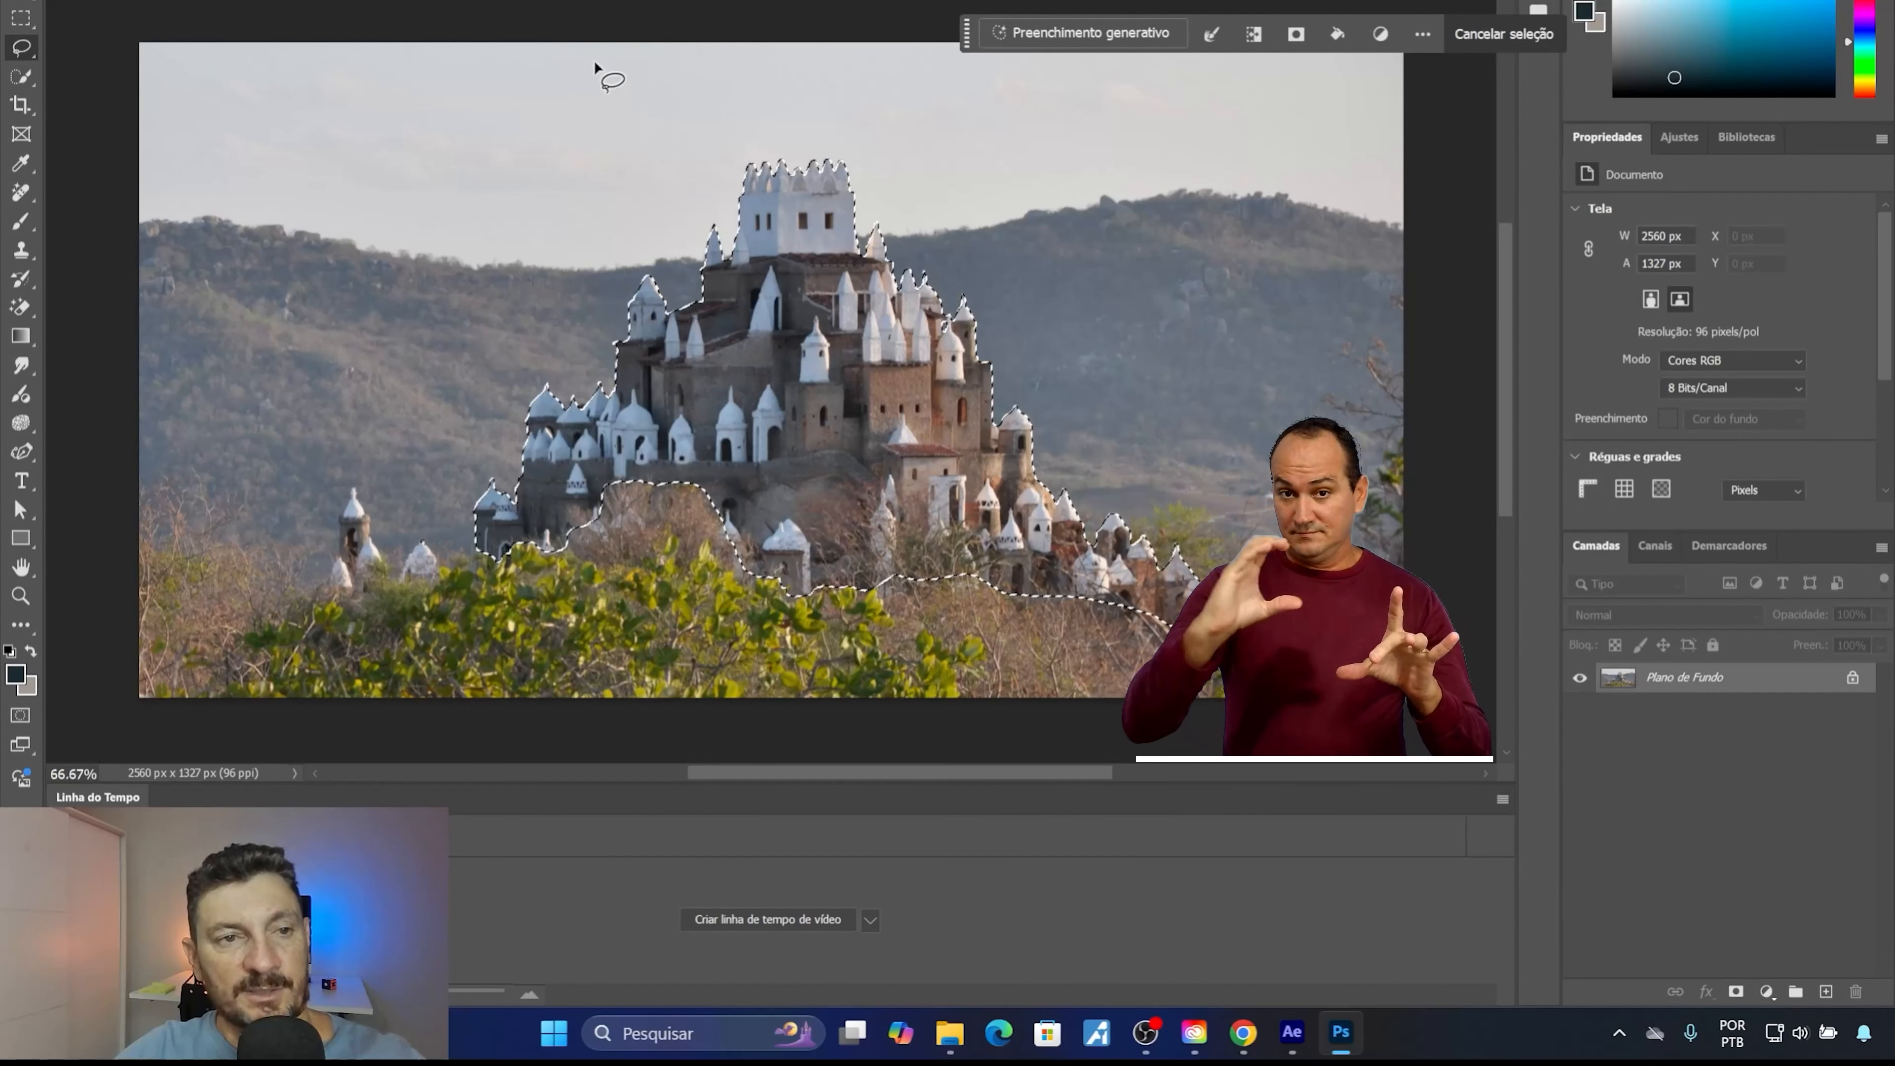
# Copy the selected castle and paste it as a new layer in the coastal video document.
pyautogui.click(116, 1)
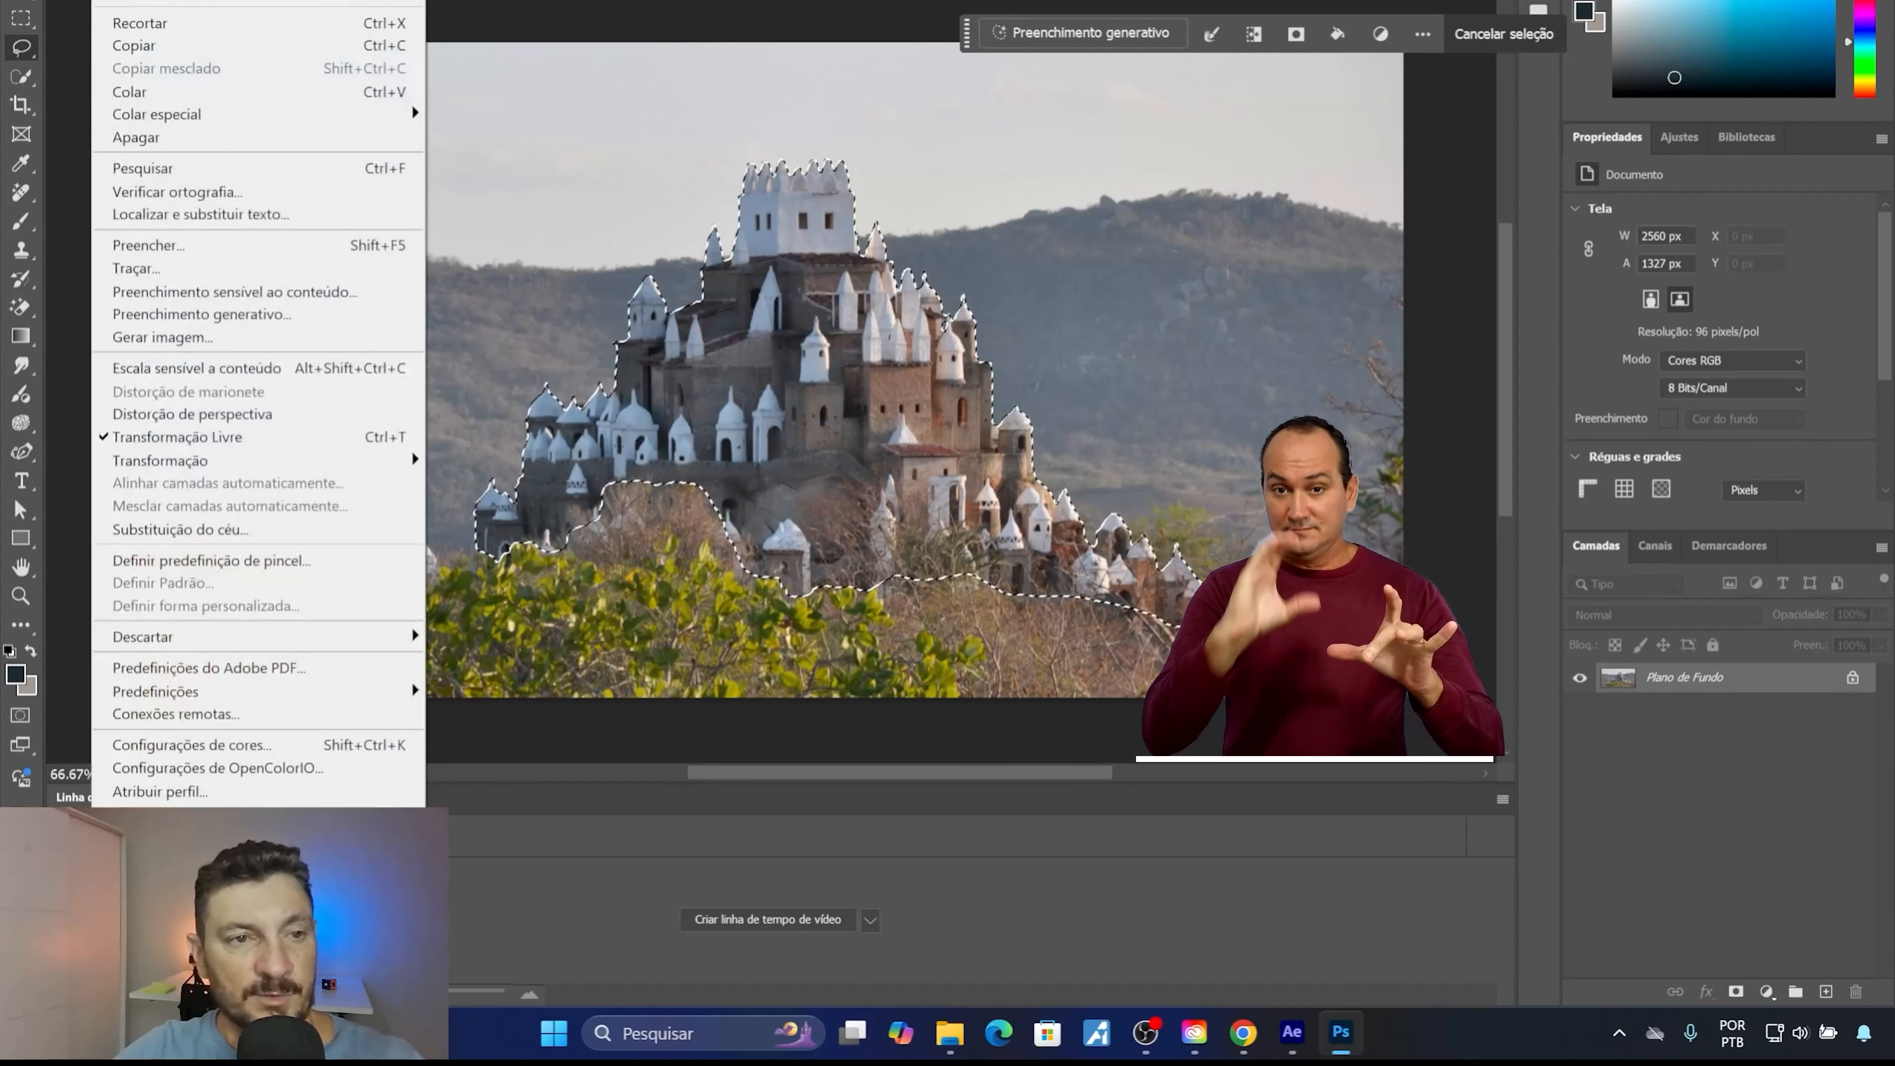
pyautogui.click(181, 48)
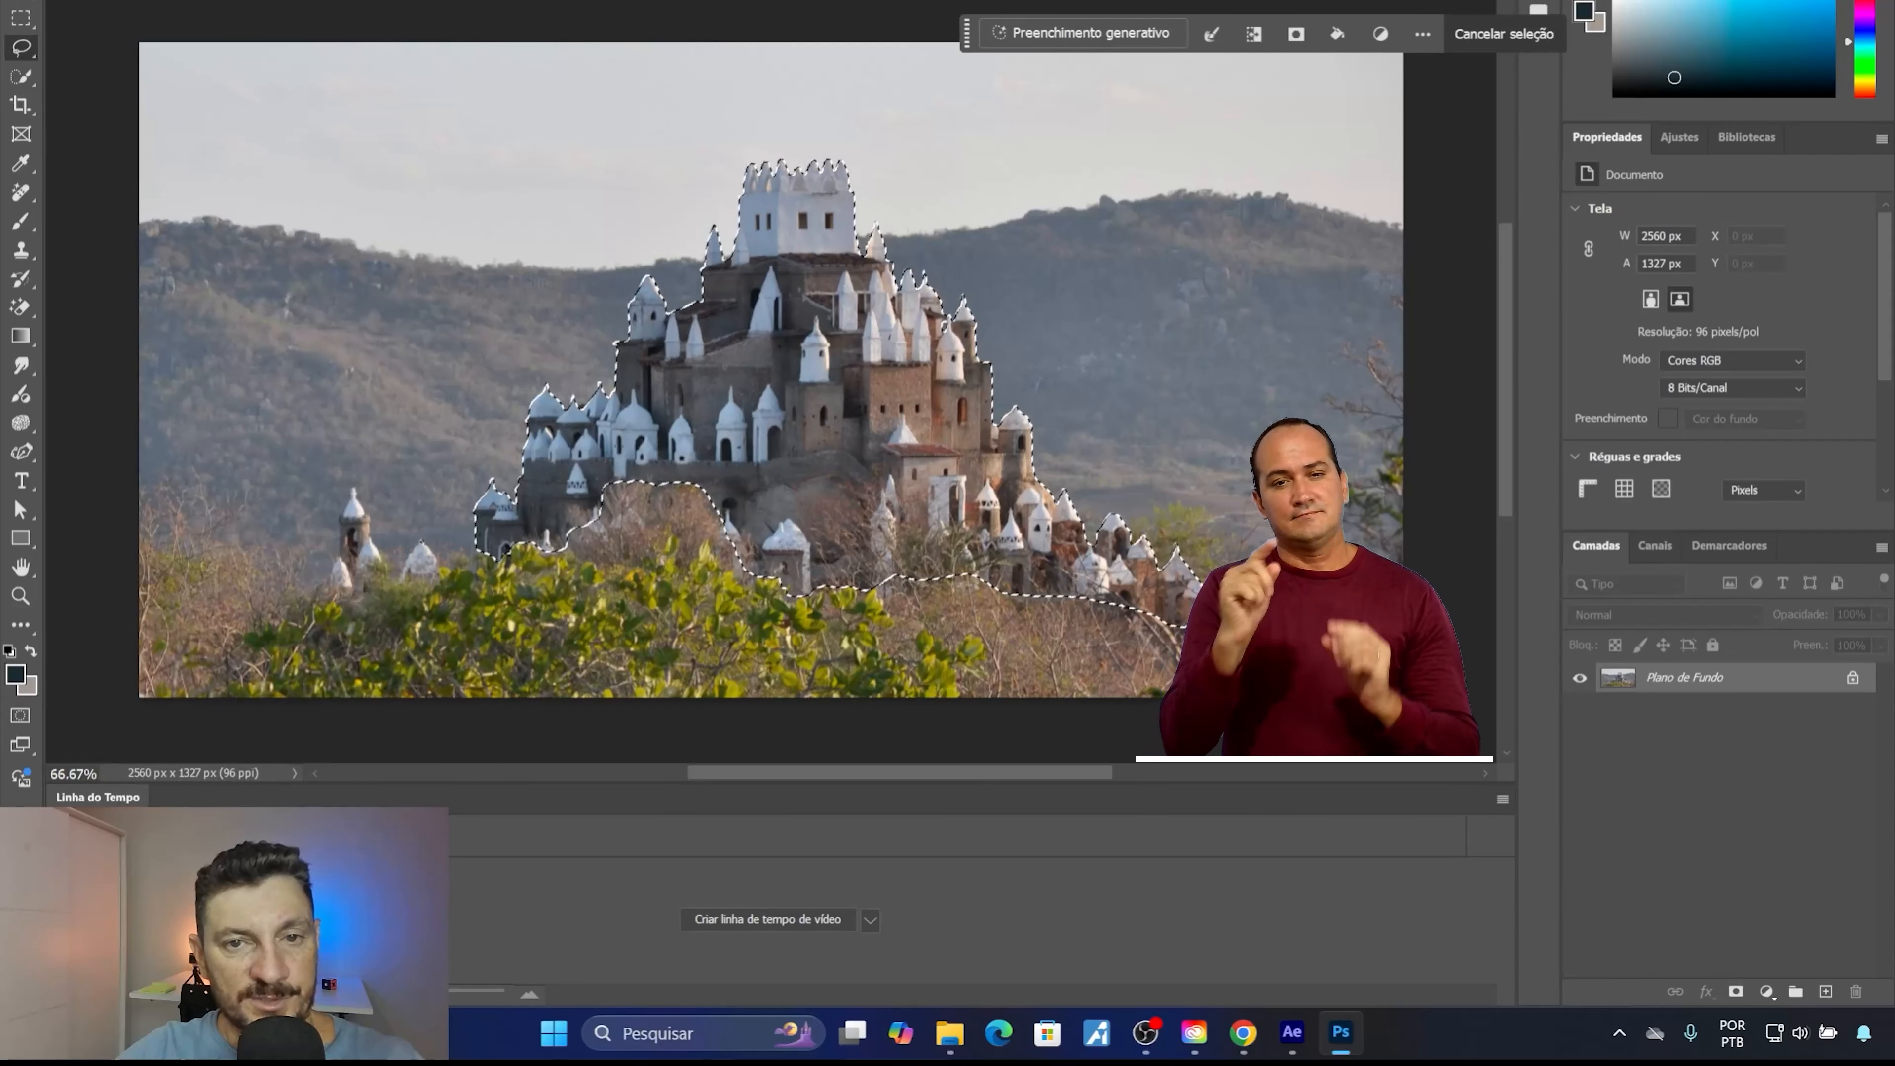
pyautogui.click(433, 1)
pyautogui.click(1022, 321)
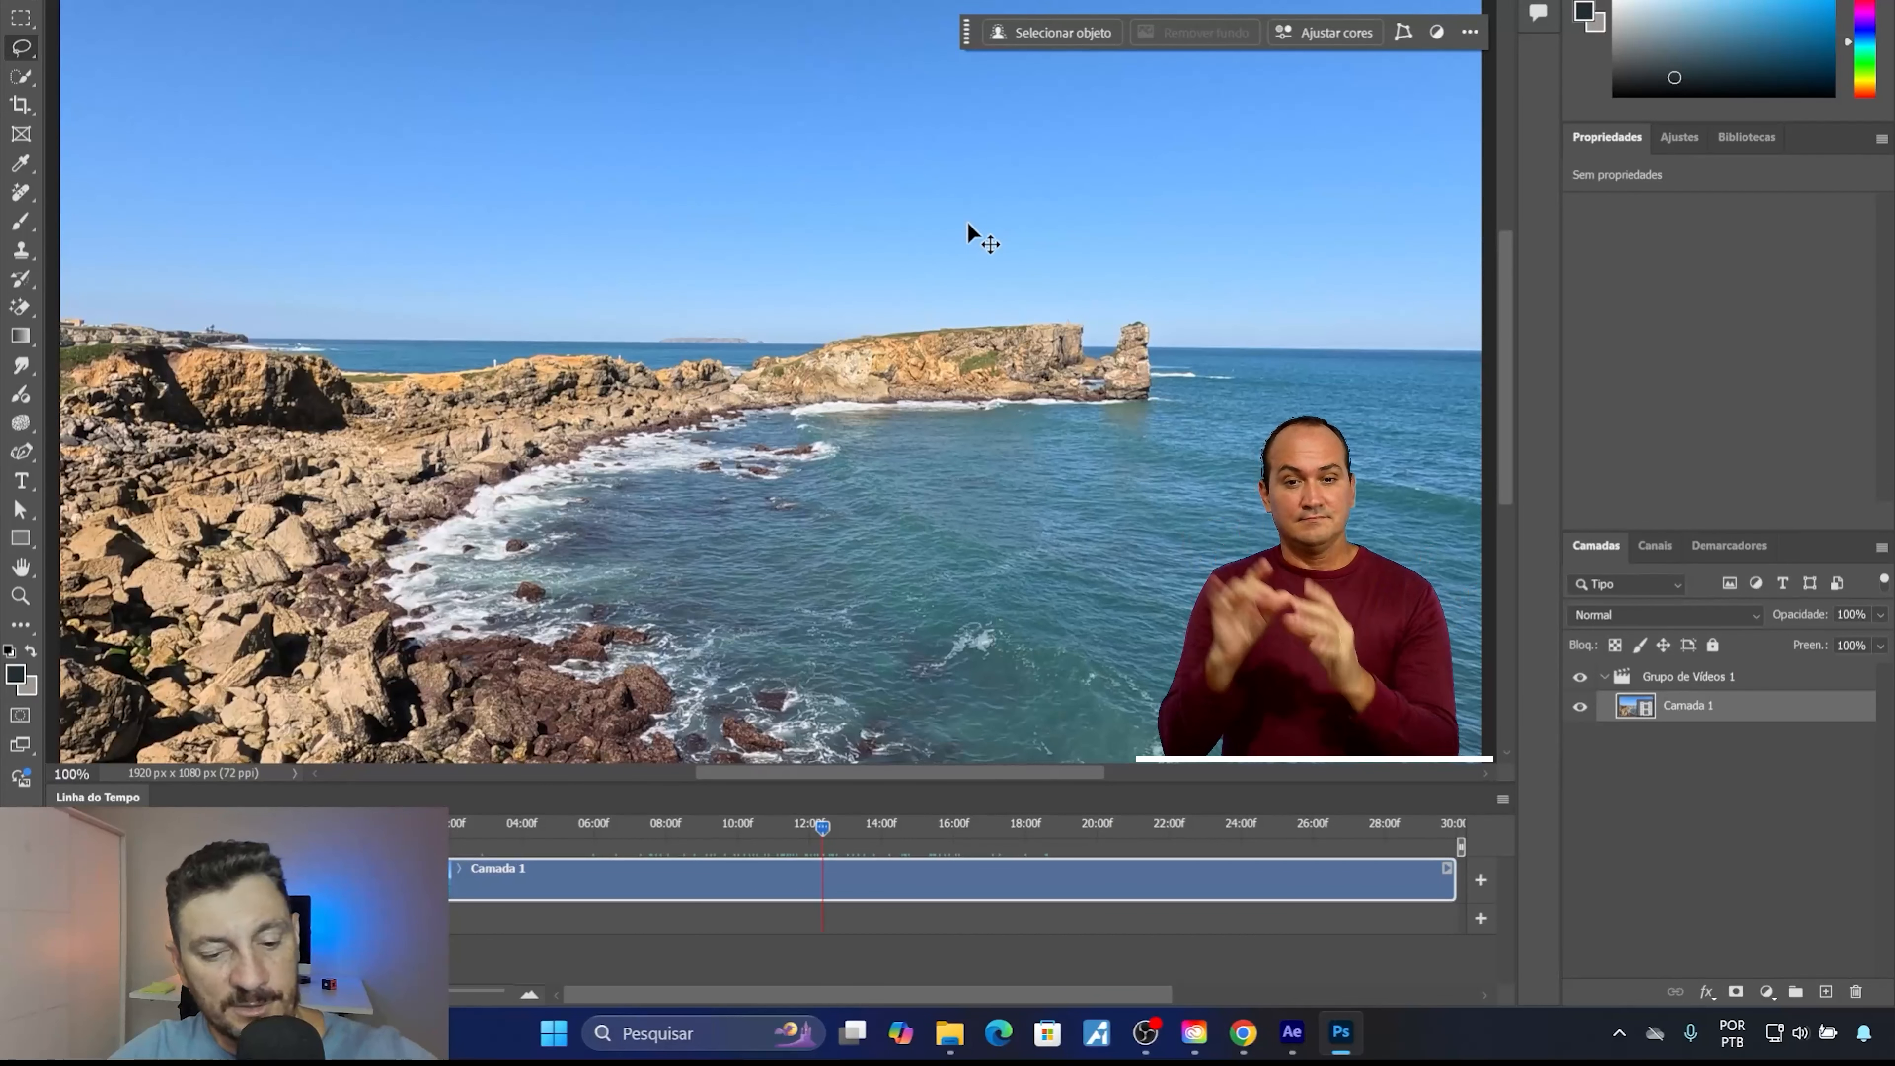
pyautogui.hotkey('ctrl', 'shift', 'alt', 'n')
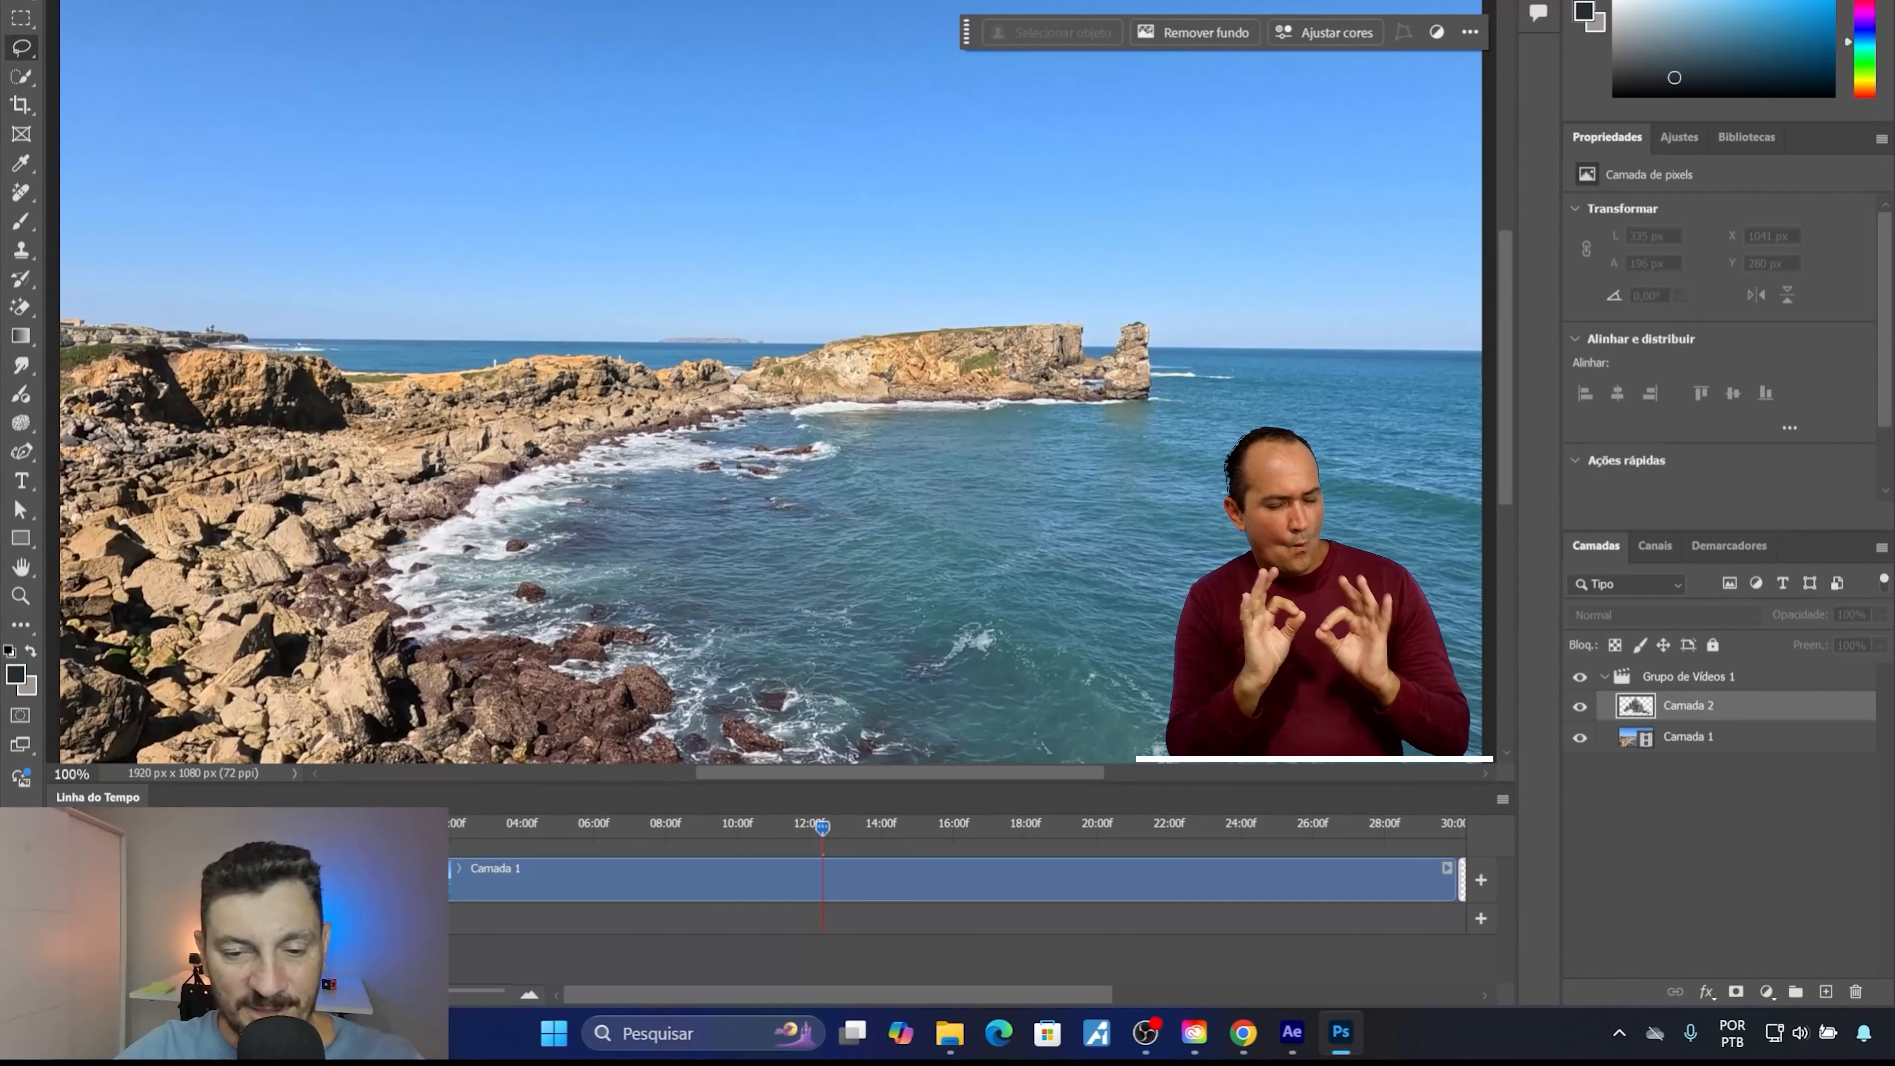
# Take the castle layer Camada 2 out of Grupo de Vídeos 1 and shift its clip over the playhead near 12 seconds.
pyautogui.moveTo(429, 992)
pyautogui.mouseDown()
pyautogui.moveTo(395, 992)
pyautogui.moveTo(422, 992)
pyautogui.mouseUp()
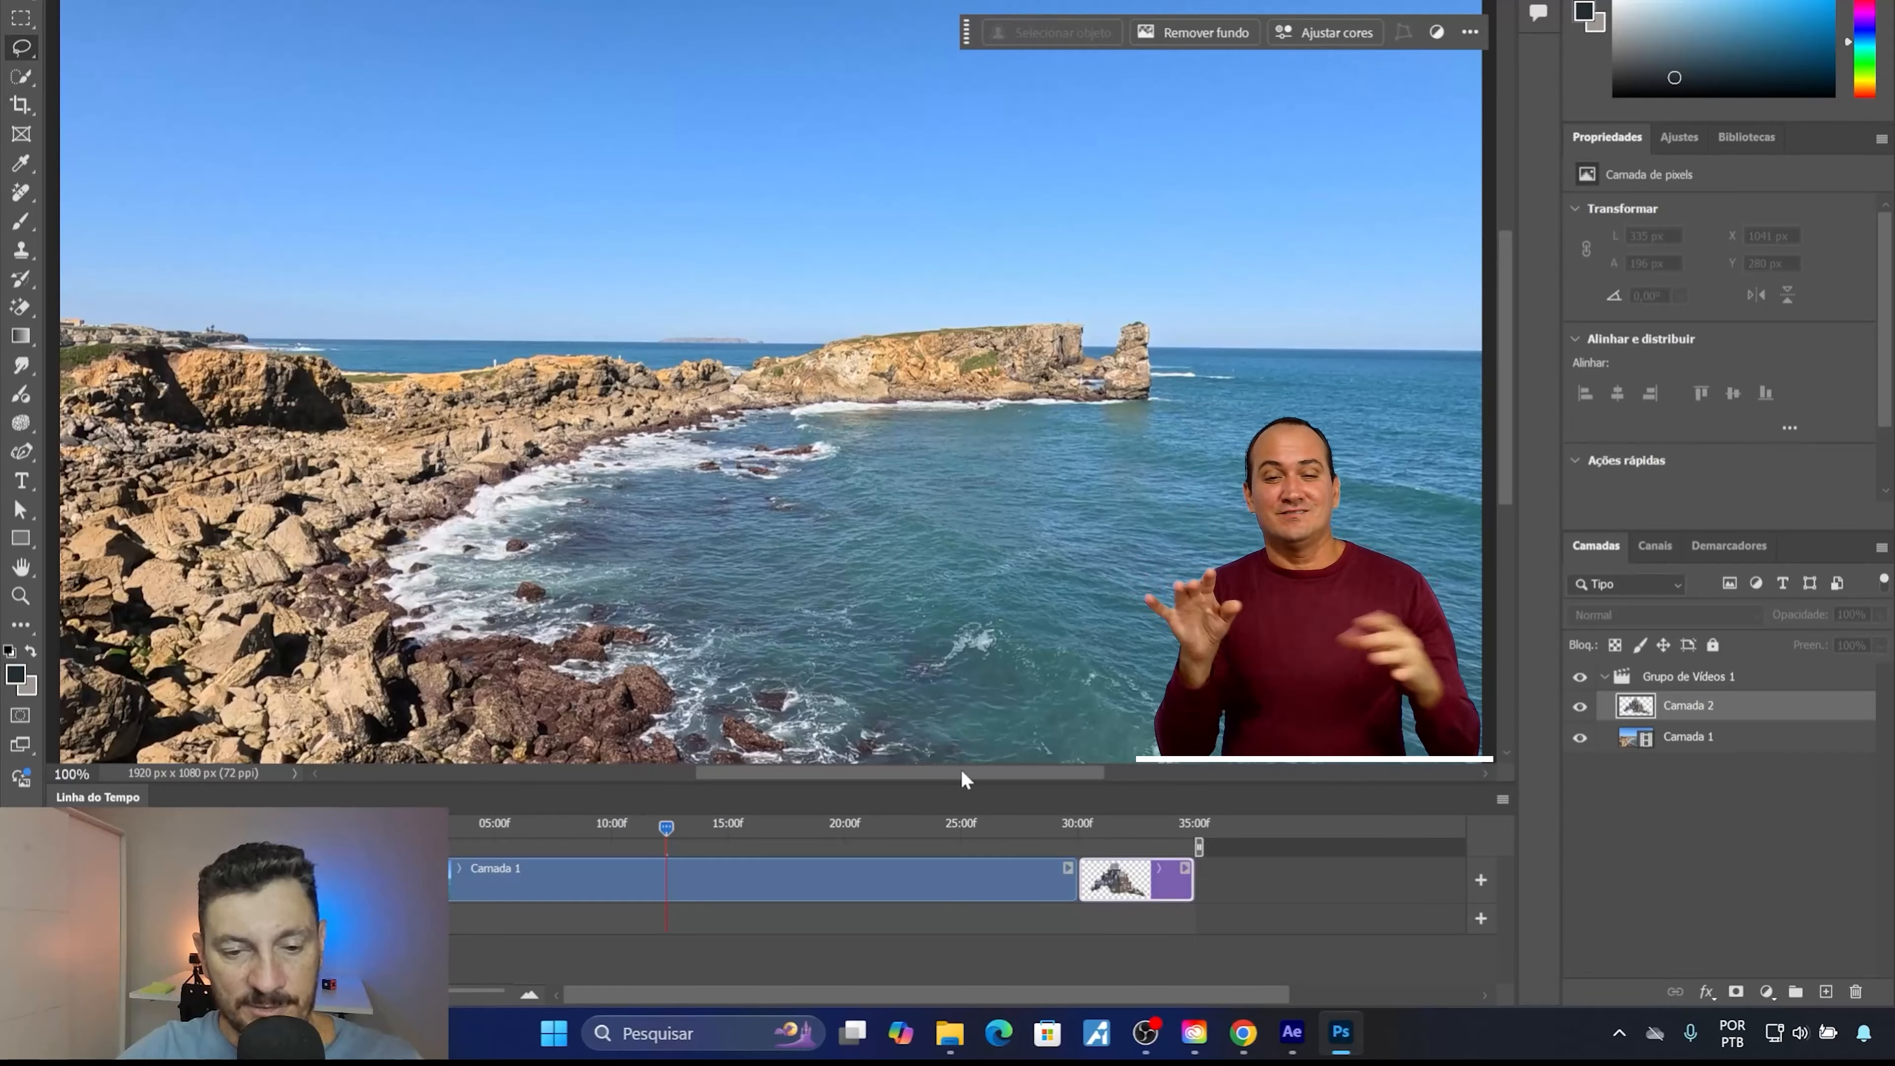
pyautogui.moveTo(1685, 713); pyautogui.dragTo(1675, 653)
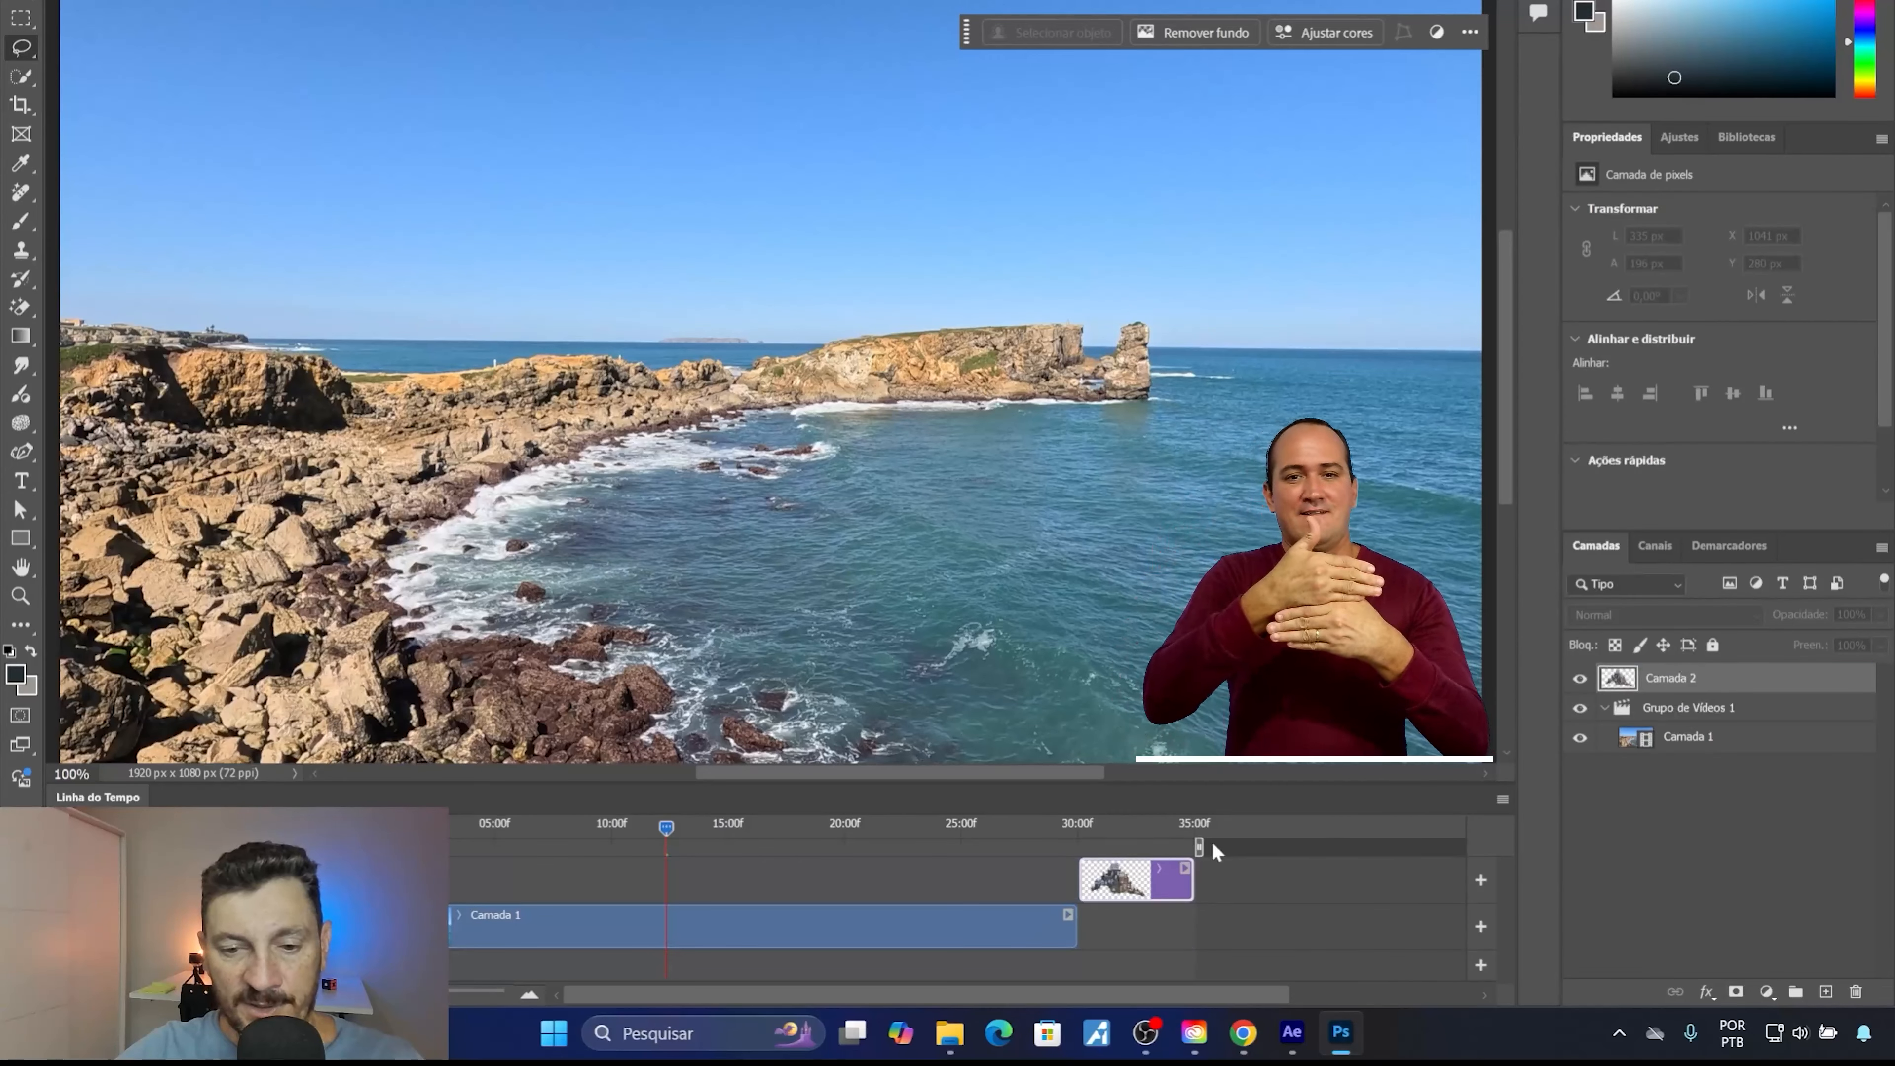
pyautogui.moveTo(1132, 891); pyautogui.dragTo(657, 884)
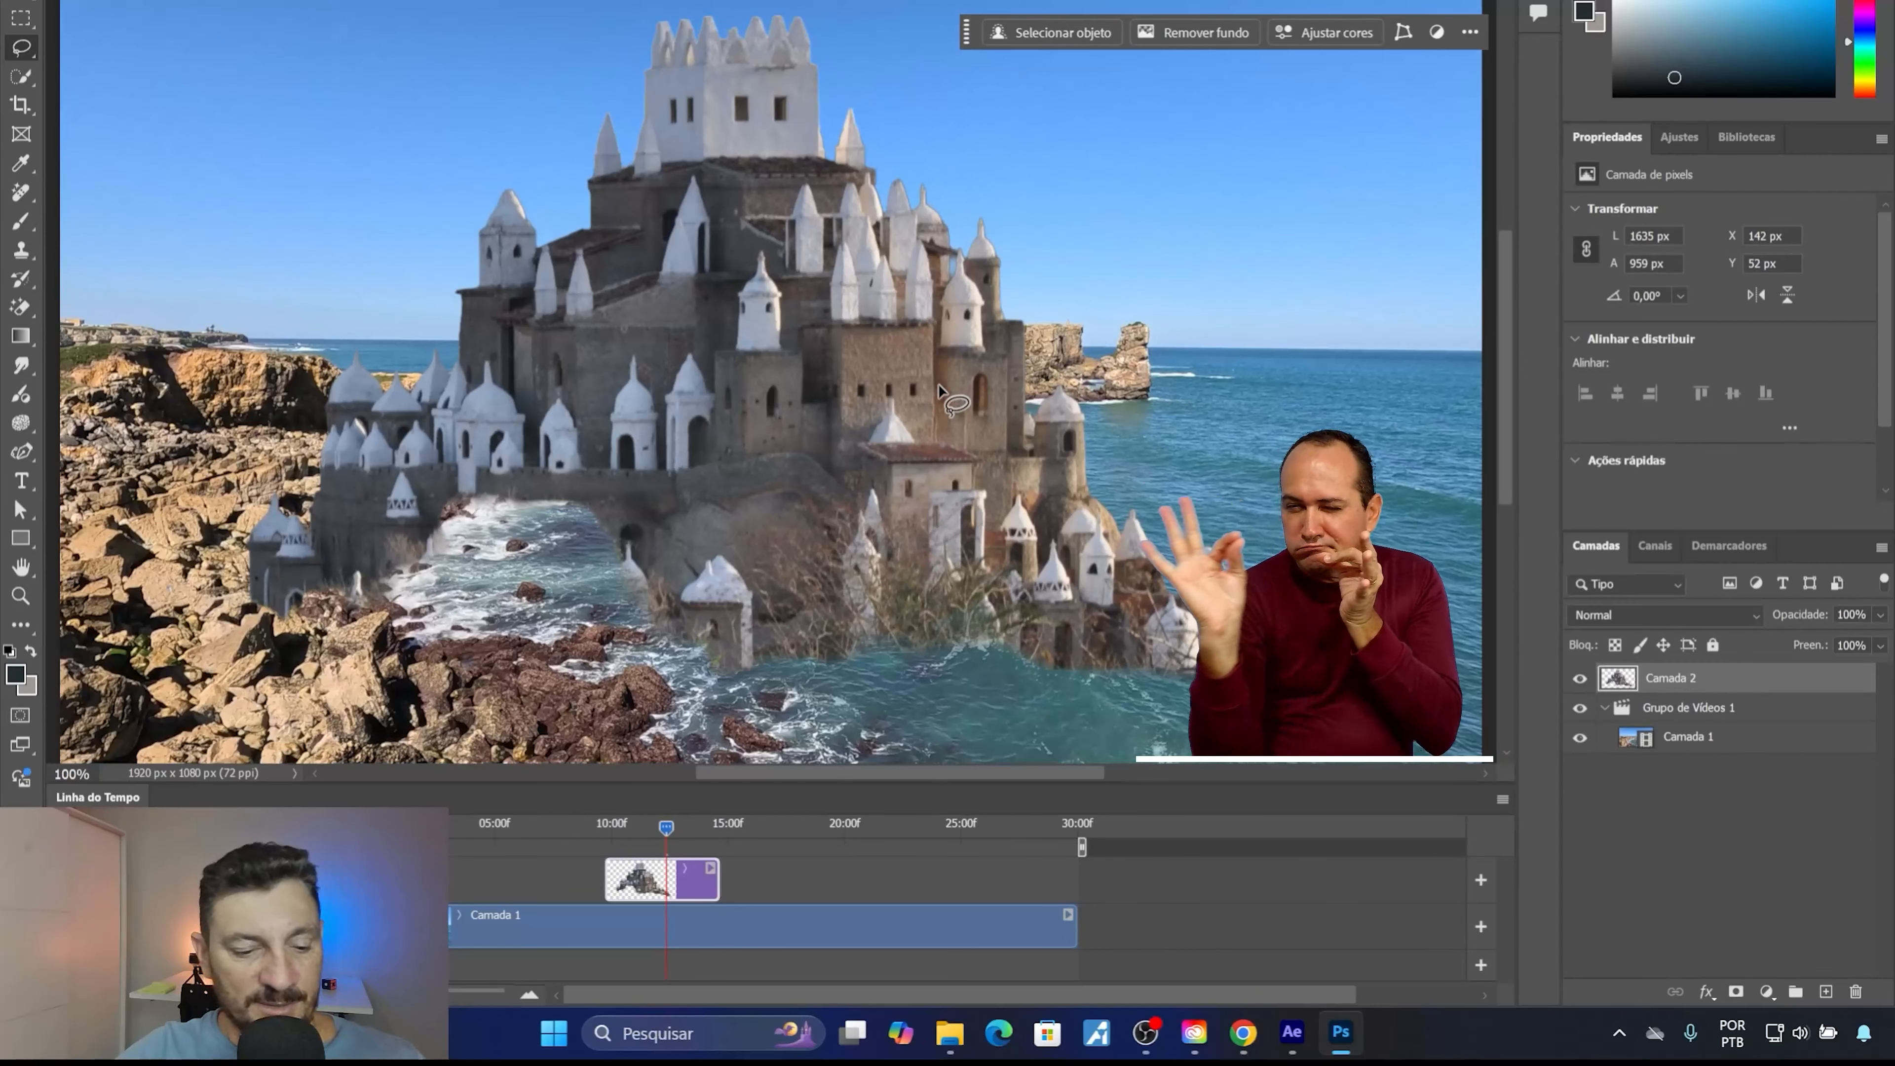
# Scale the castle down to about 386 × 227 px and position it just above the rocky headland.
pyautogui.hotkey('ctrl', '-')
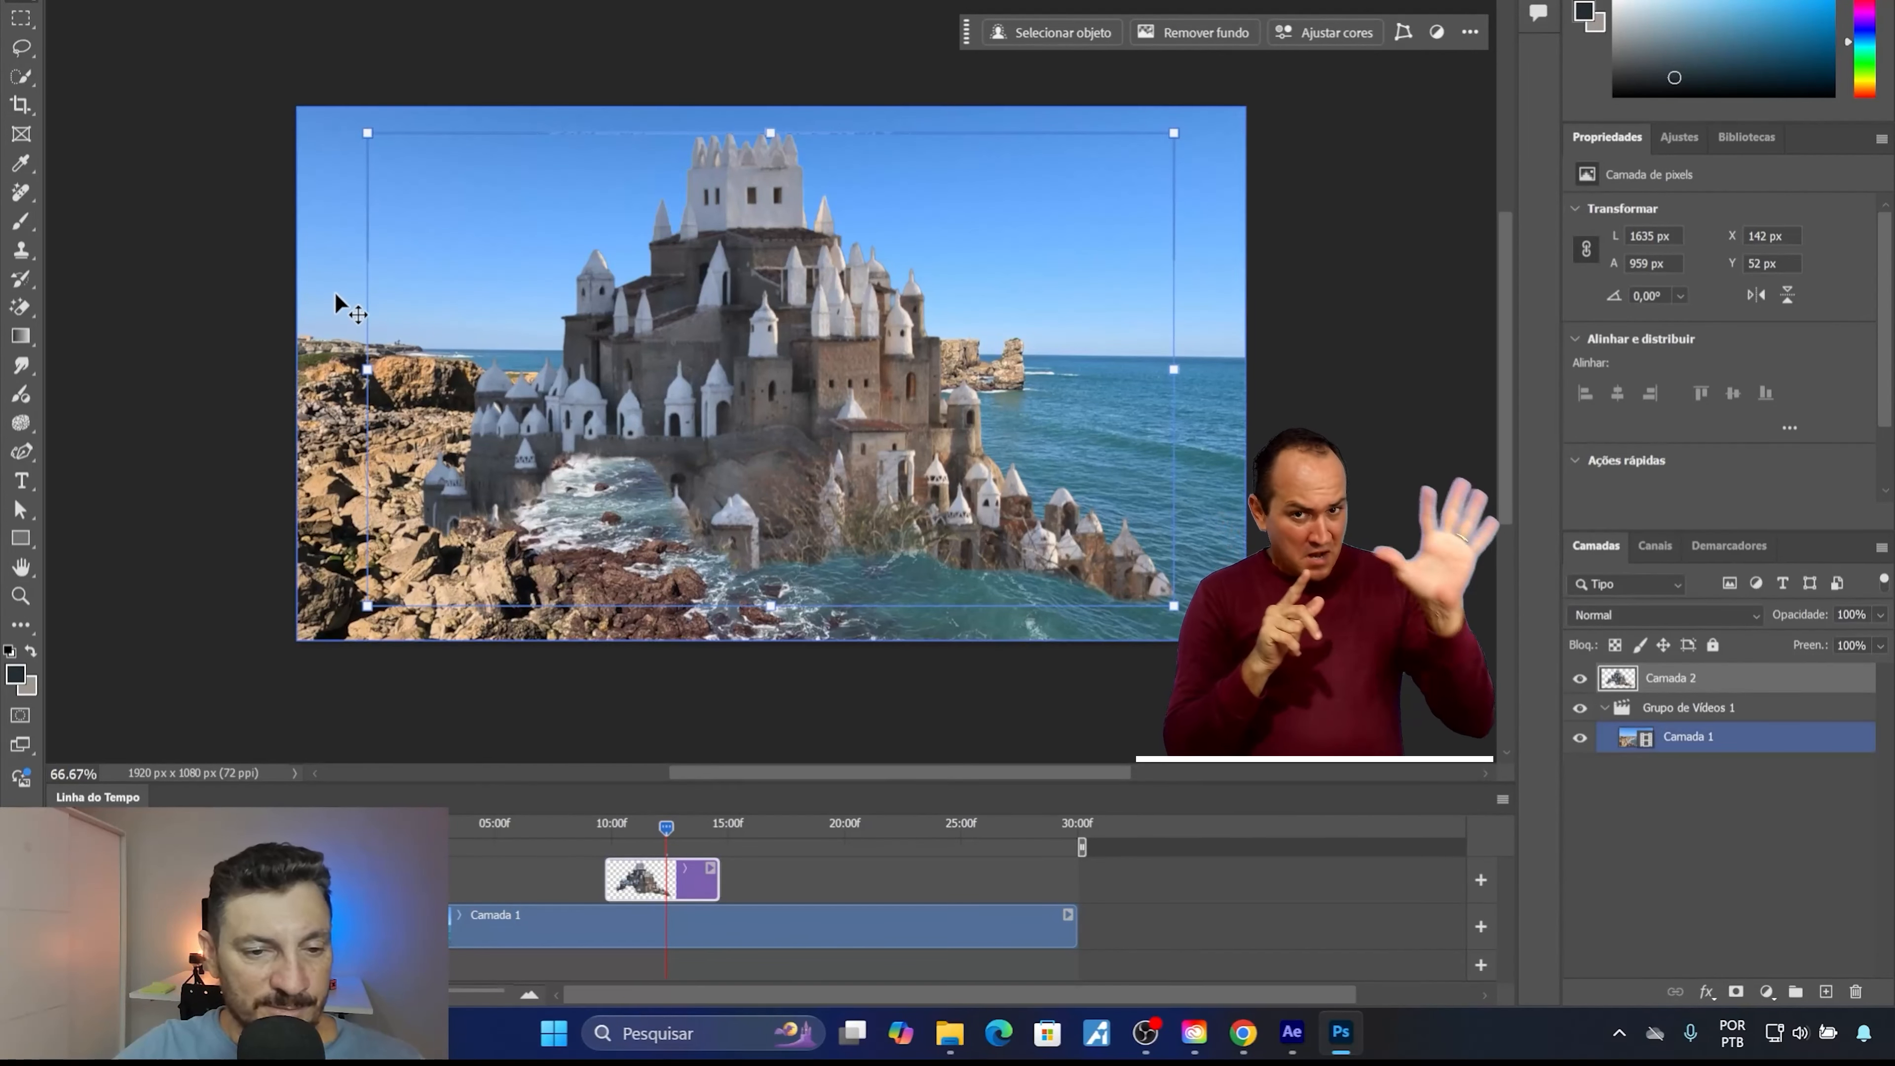
pyautogui.moveTo(369, 599); pyautogui.dragTo(888, 300)
pyautogui.moveTo(1103, 281); pyautogui.dragTo(892, 291)
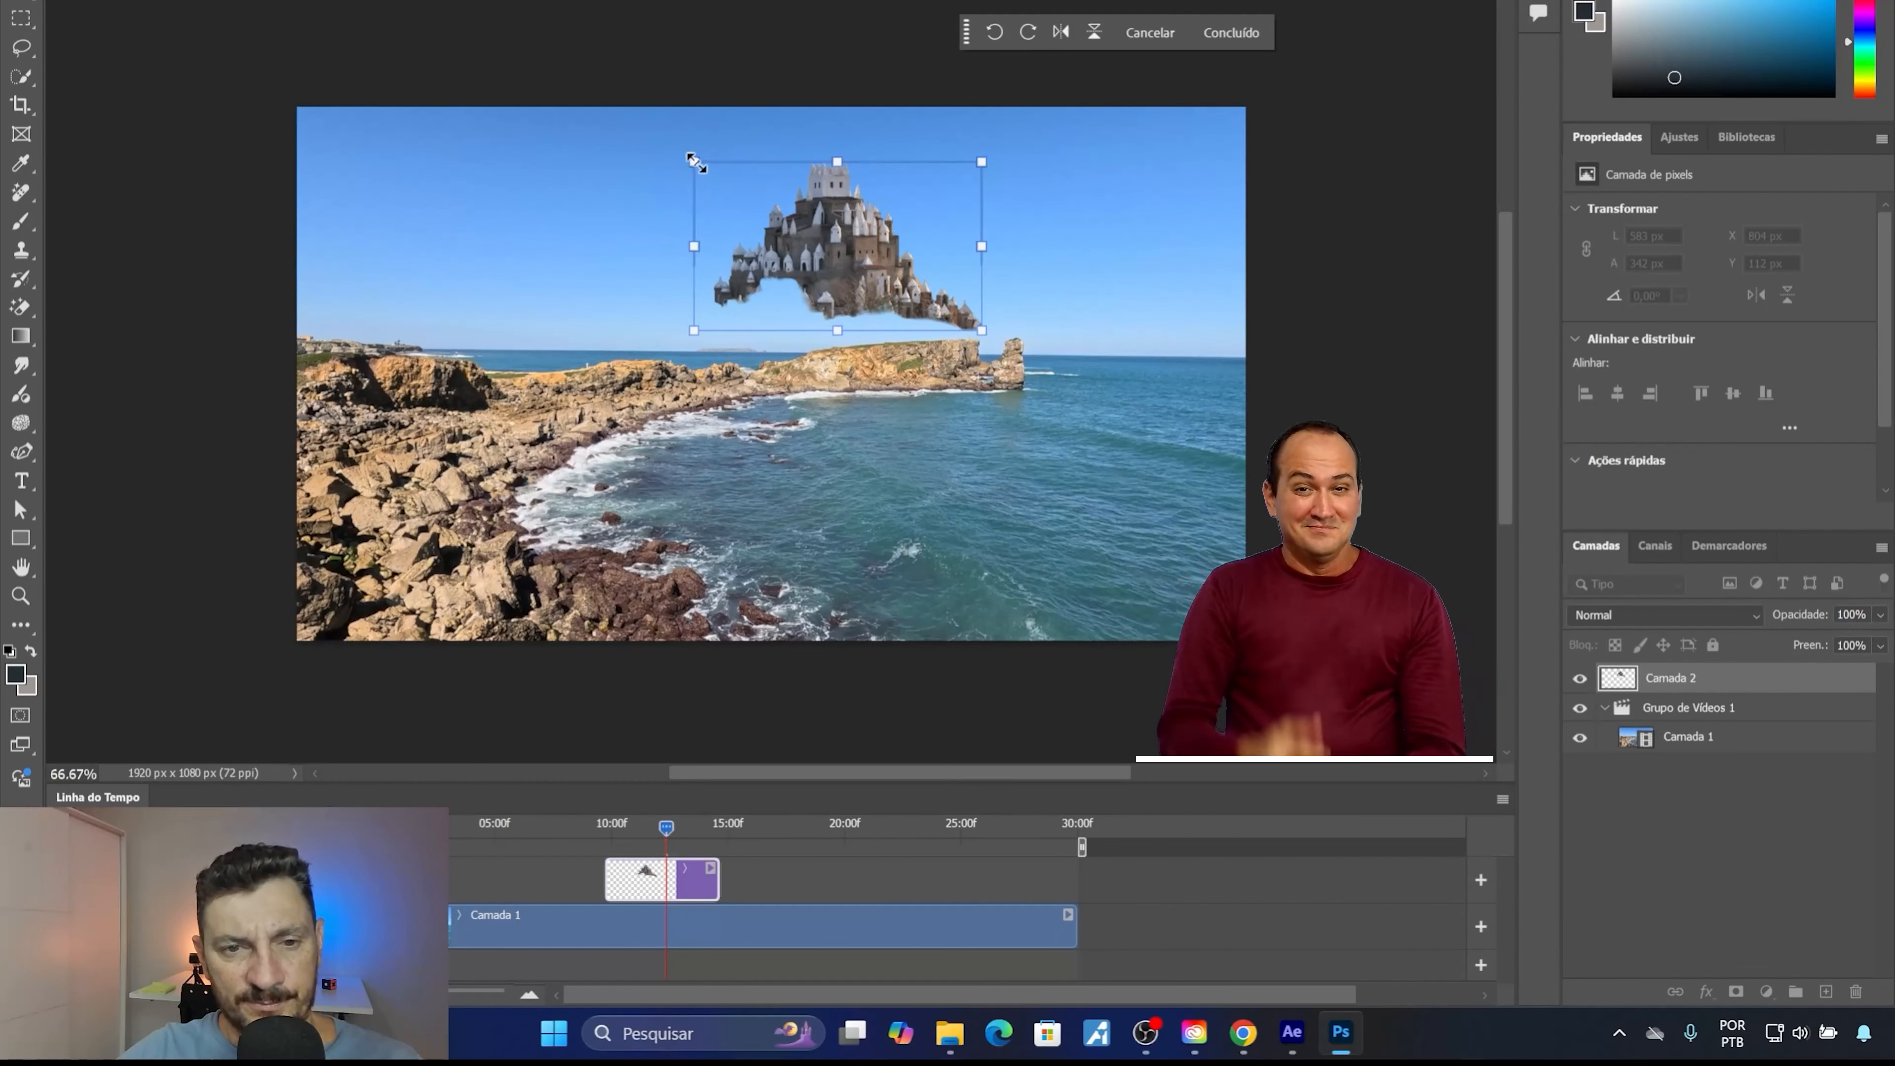
pyautogui.moveTo(694, 162); pyautogui.dragTo(793, 215)
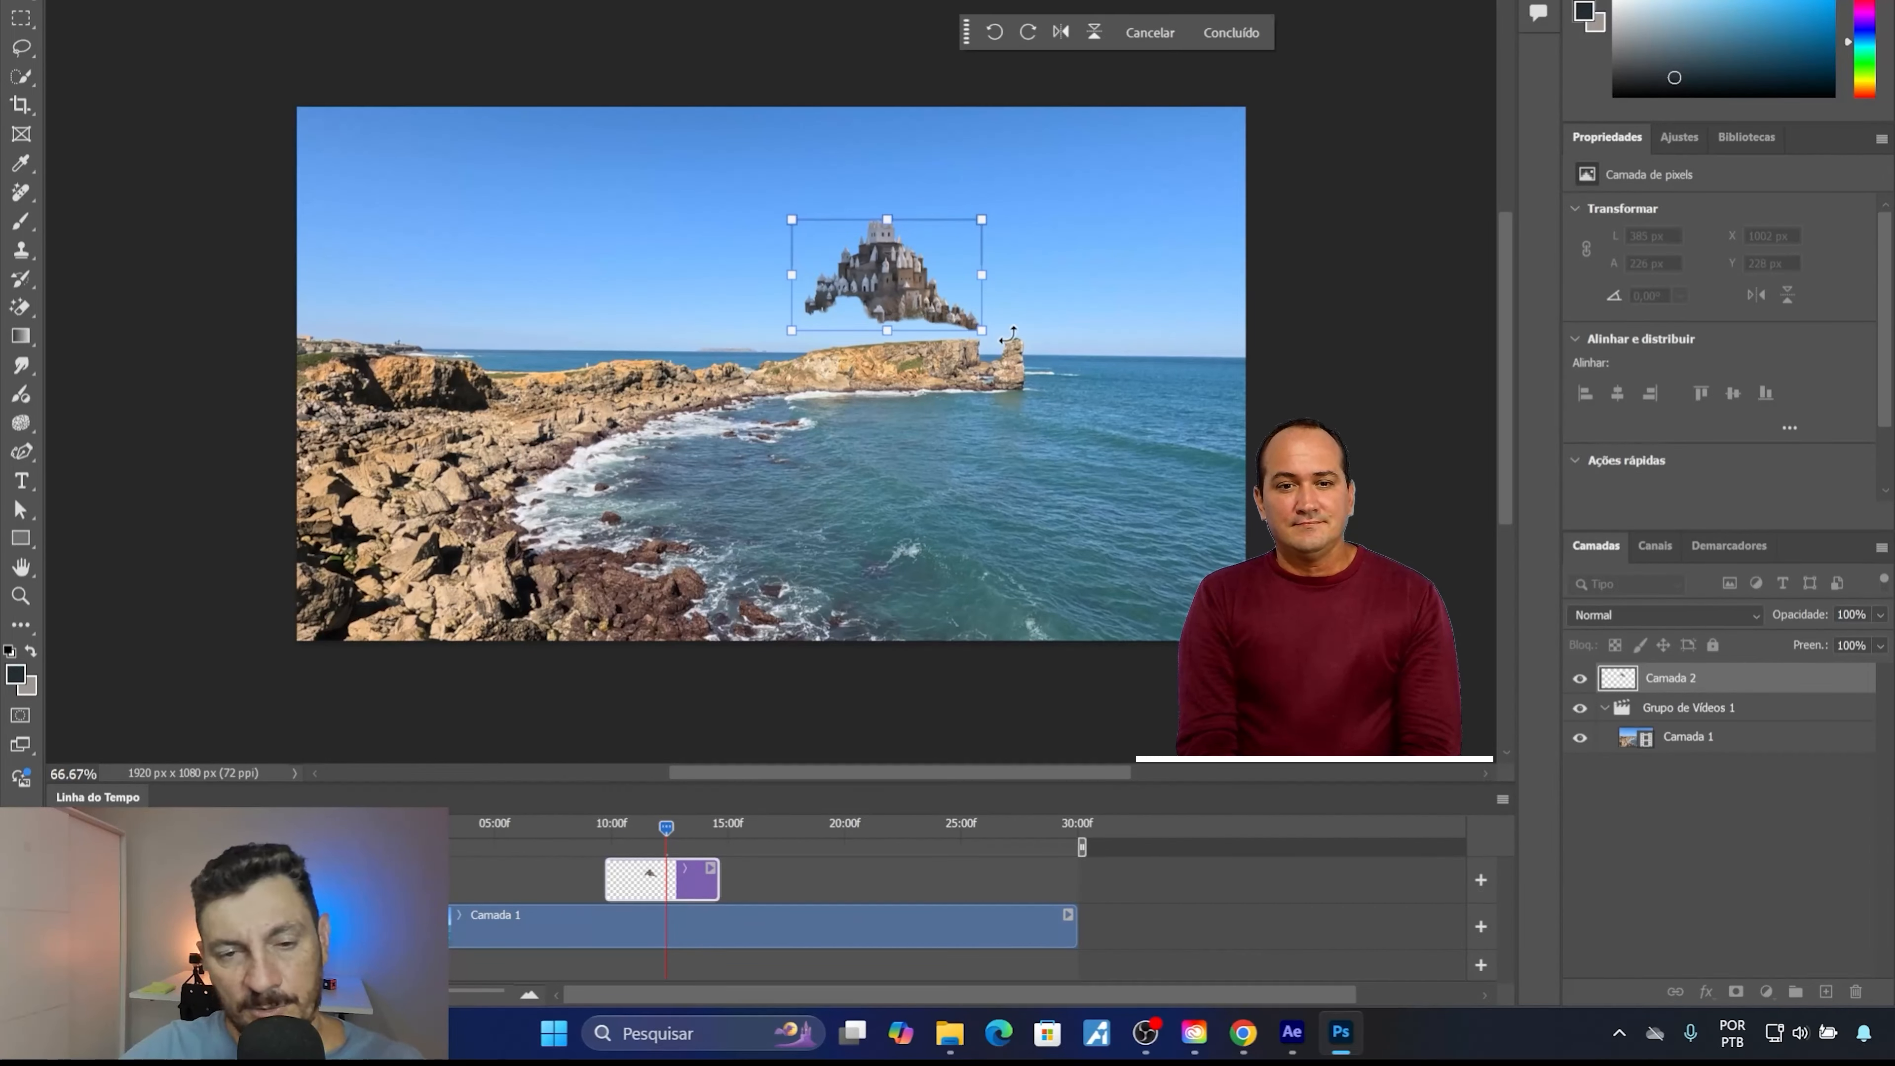
pyautogui.hotkey('ctrl', '+')
pyautogui.hotkey('ctrl', '+')
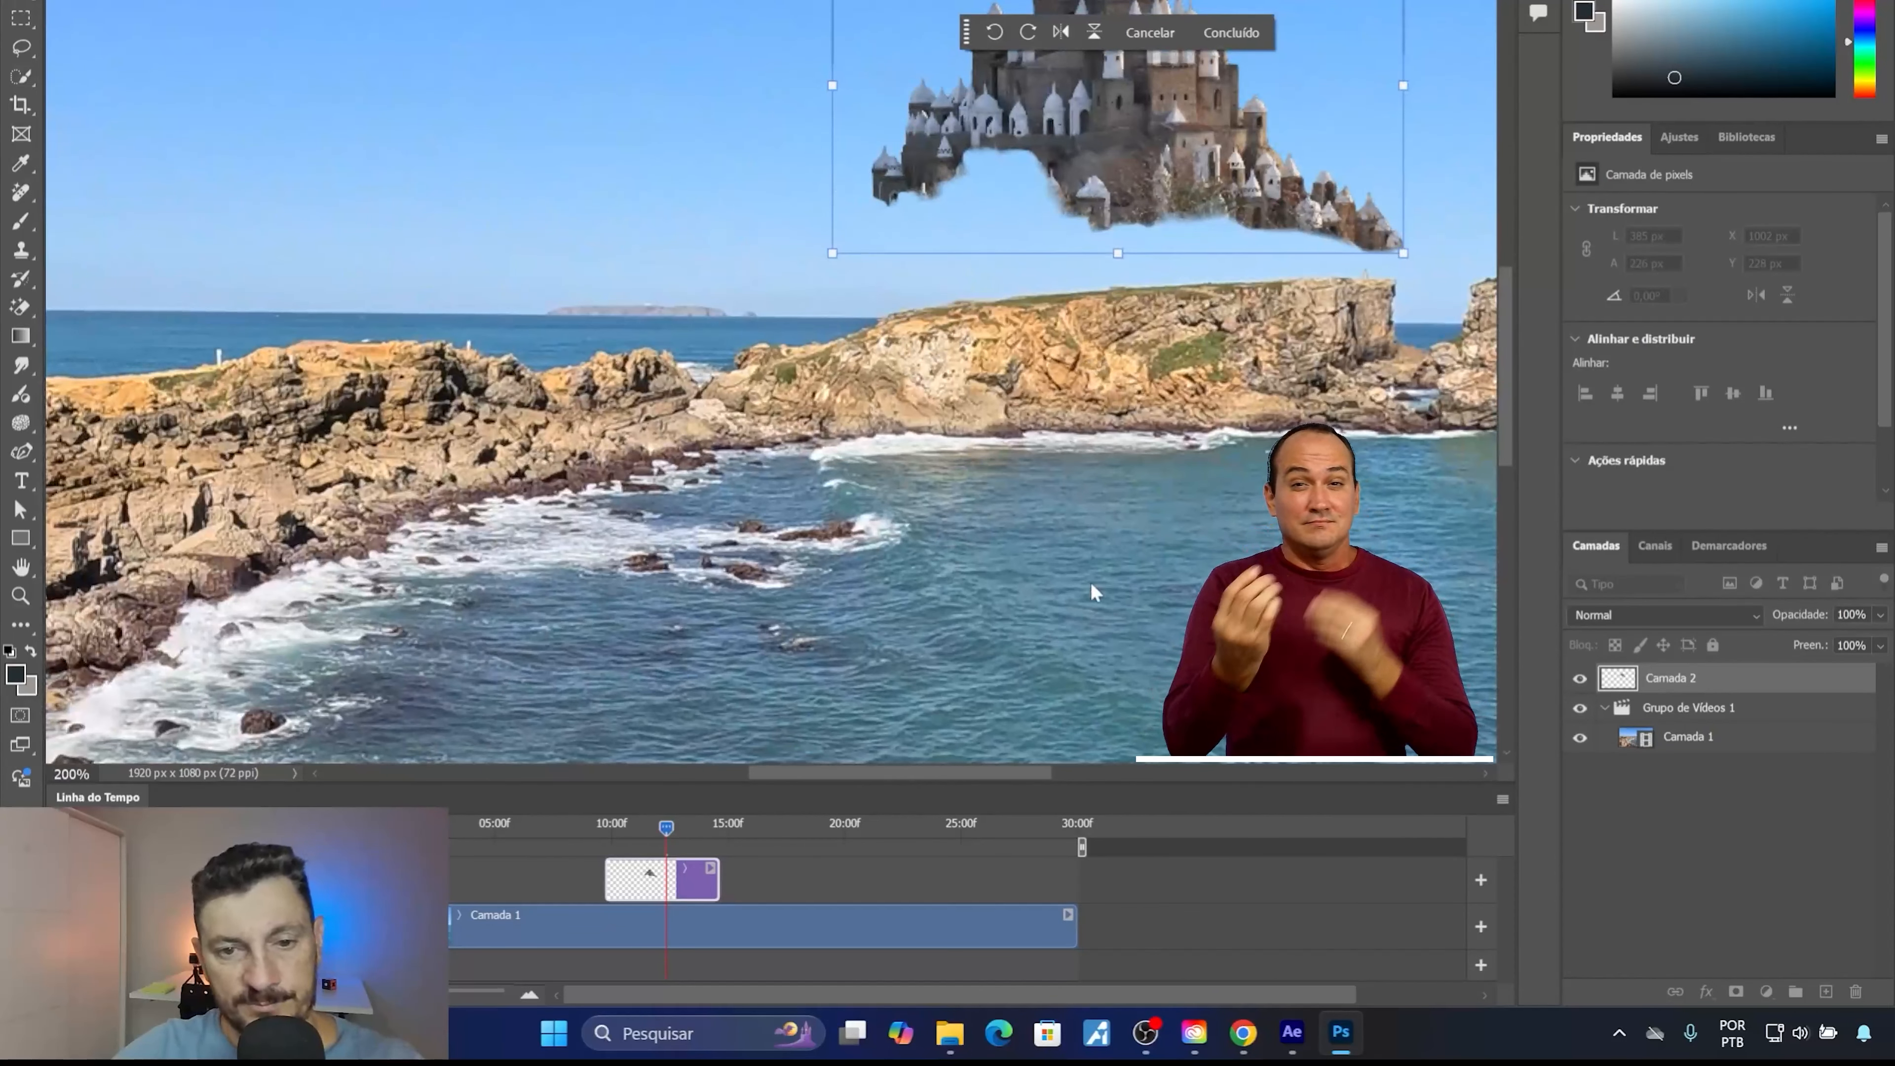
pyautogui.moveTo(718, 406); pyautogui.dragTo(501, 582)
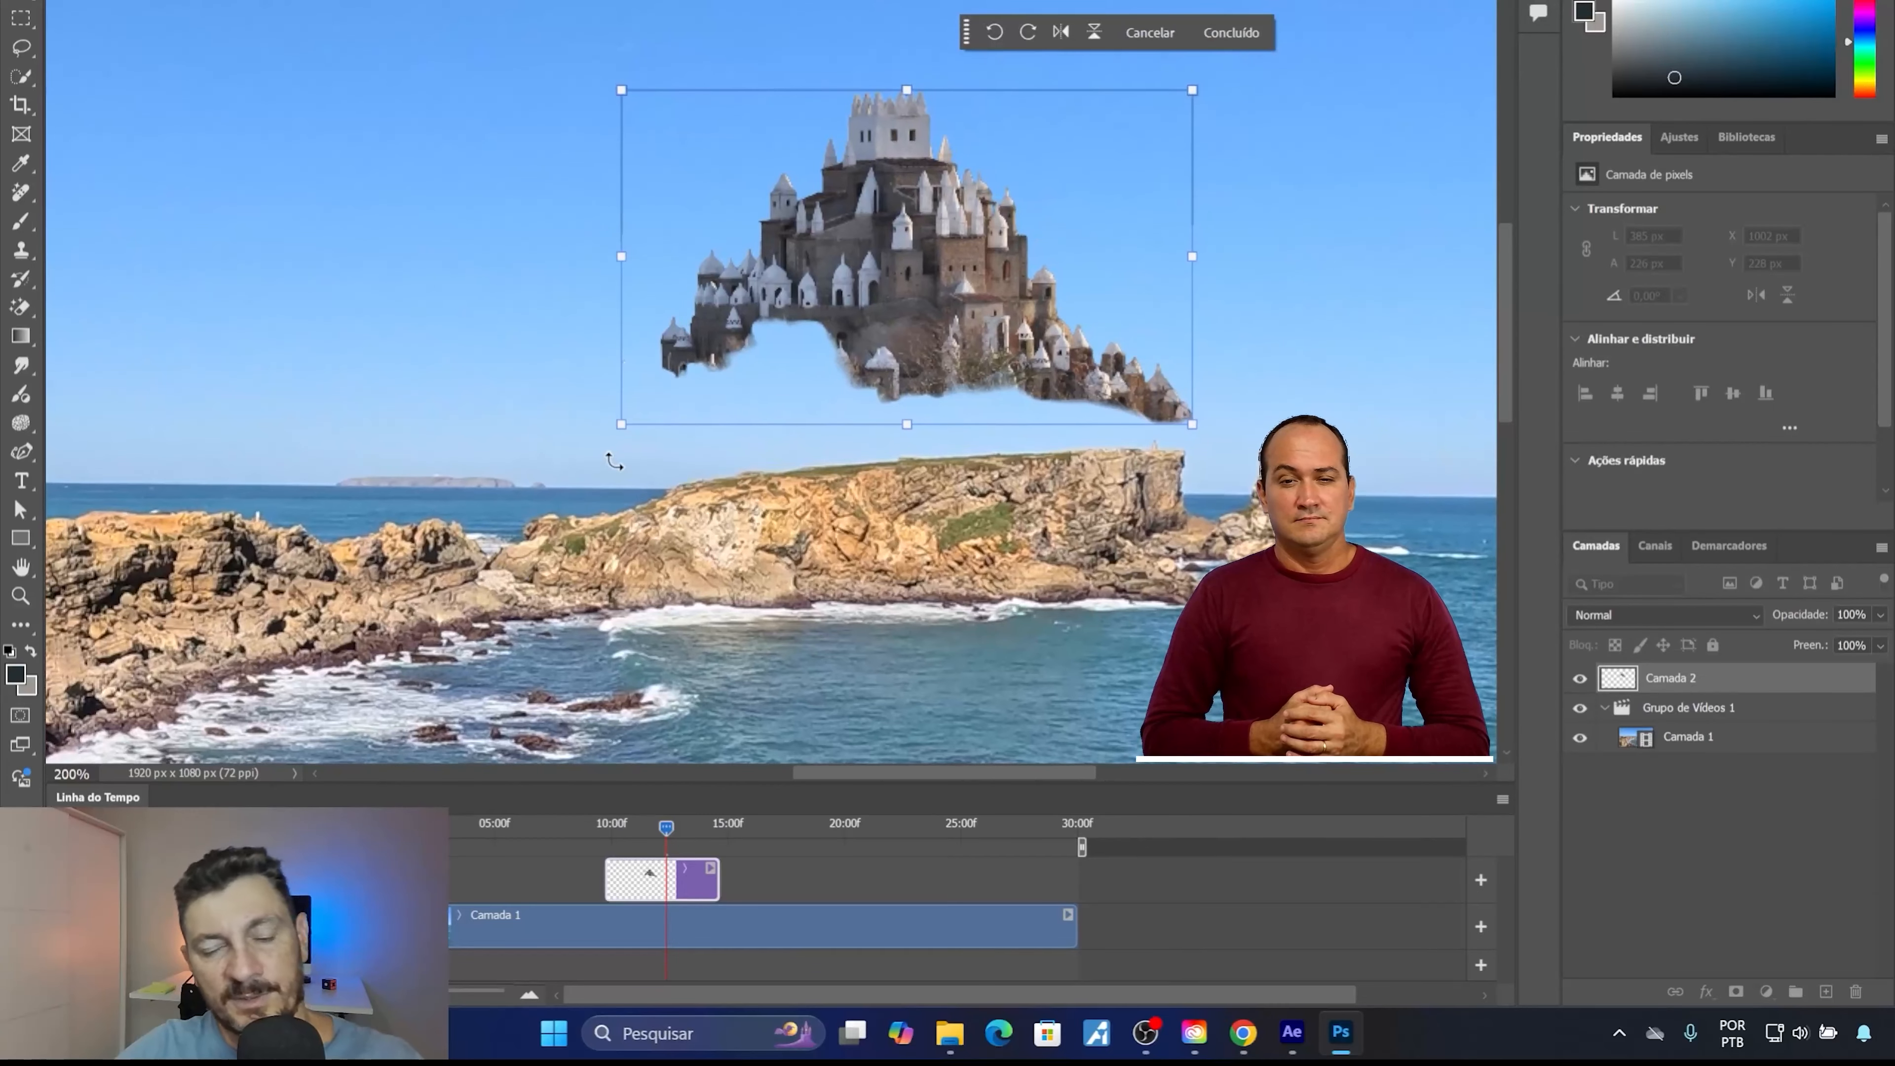
pyautogui.moveTo(931, 305); pyautogui.dragTo(912, 326)
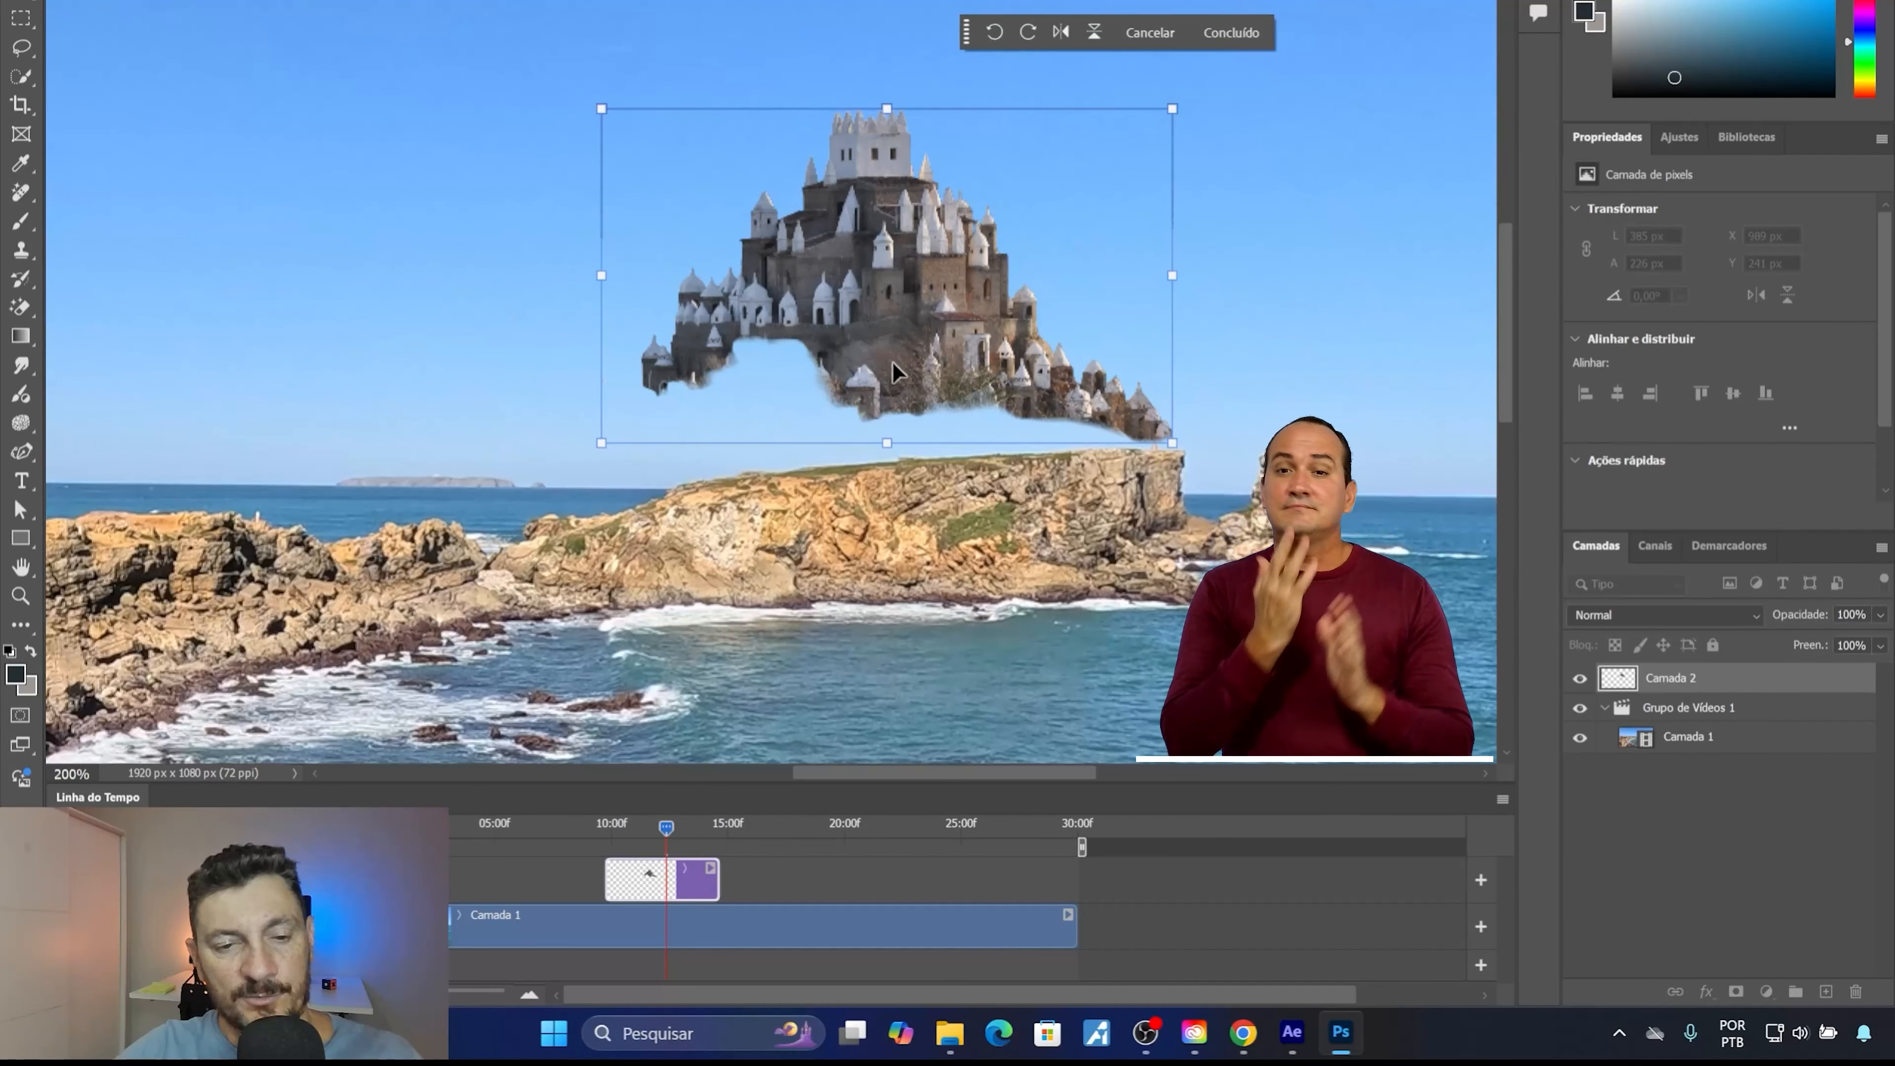
# Outline the gap between the castle's lower edge and the rocky headland with the Polygonal Lasso, overlapping the castle base and the rock.
pyautogui.click(27, 21)
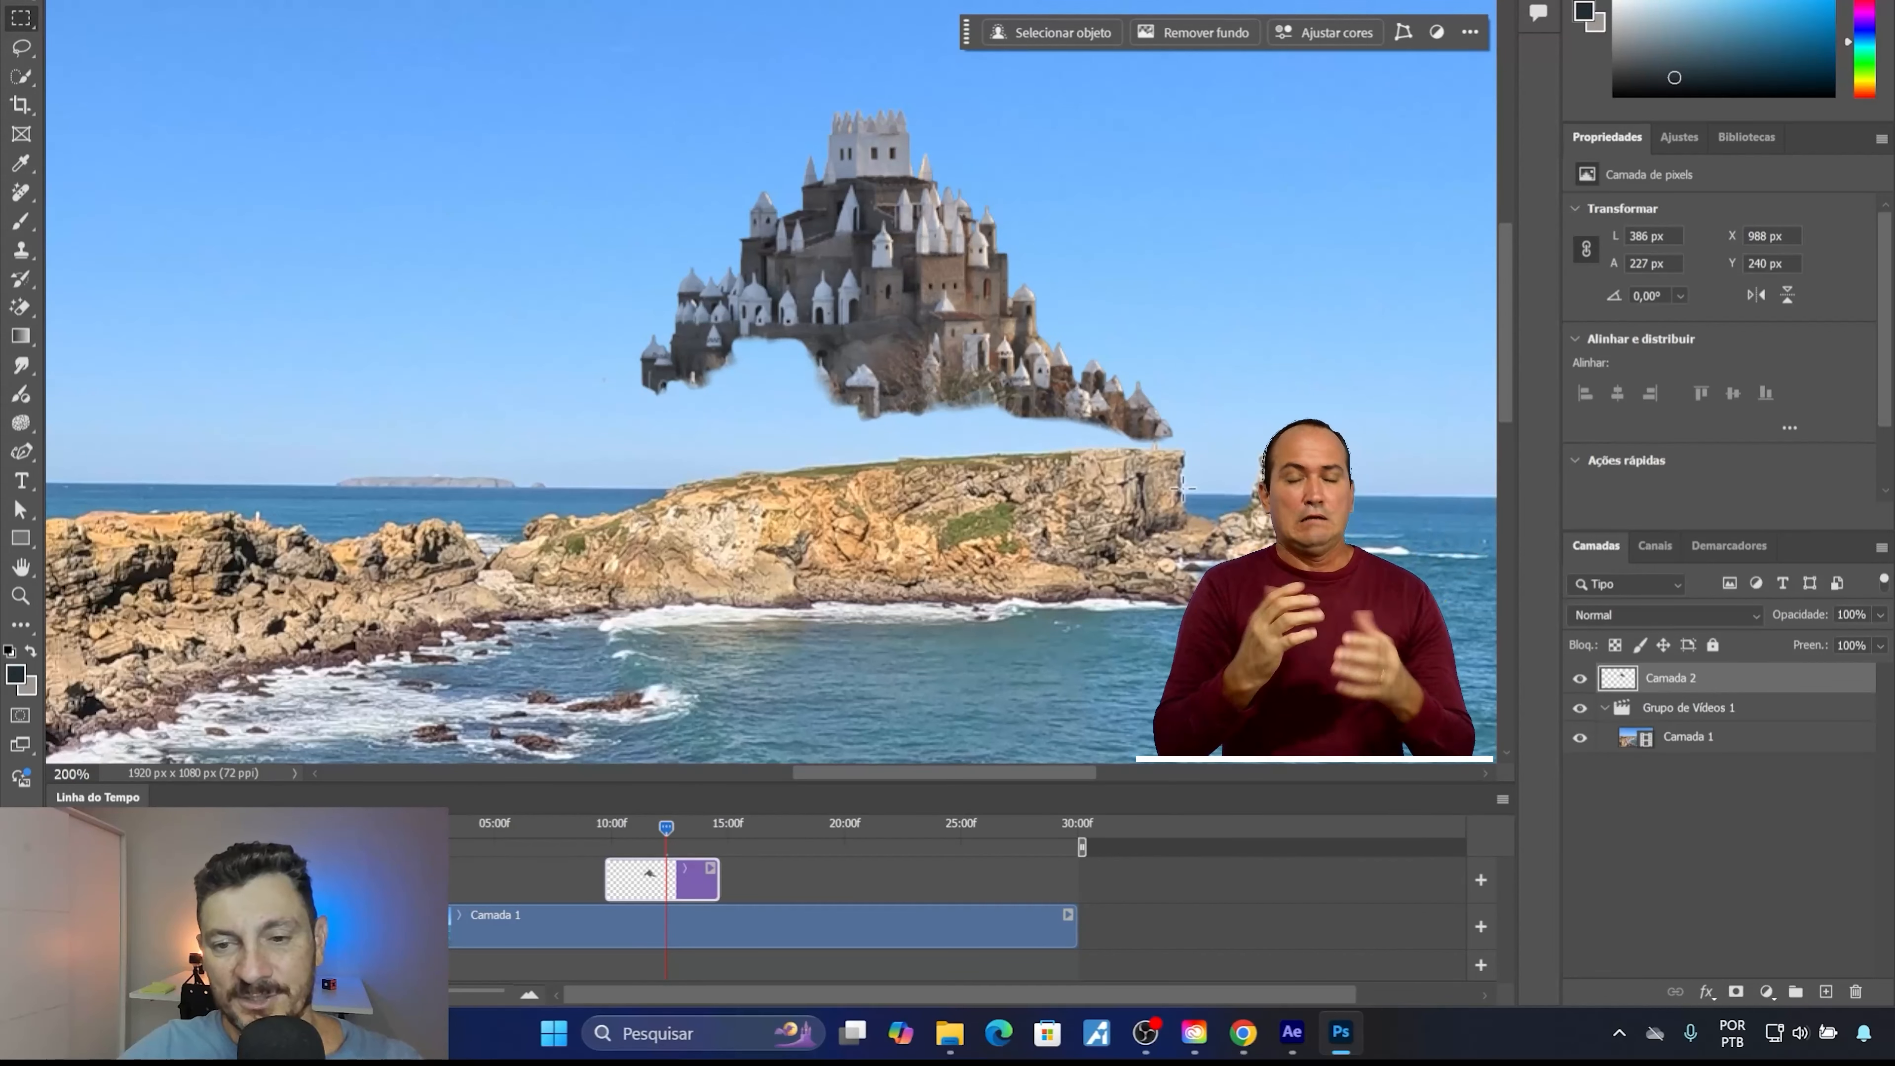
pyautogui.rightClick(15, 49)
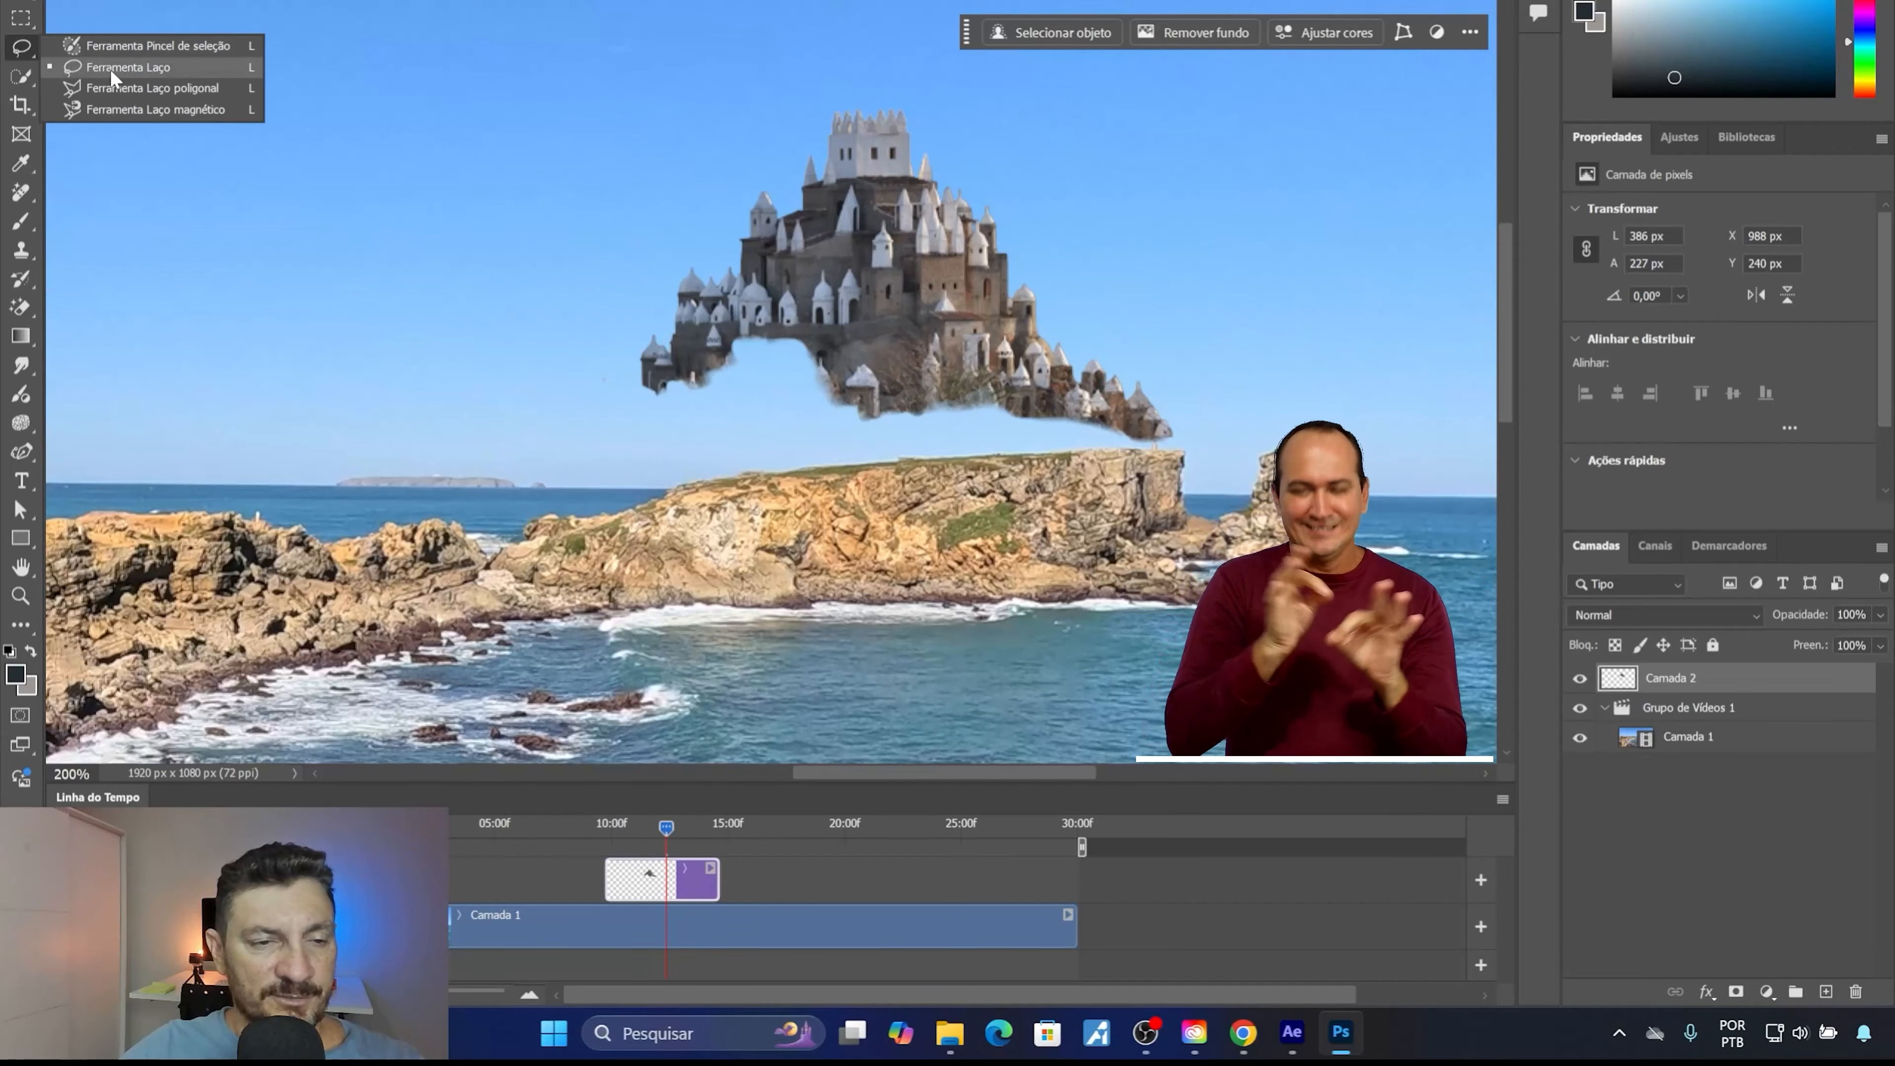
pyautogui.click(110, 84)
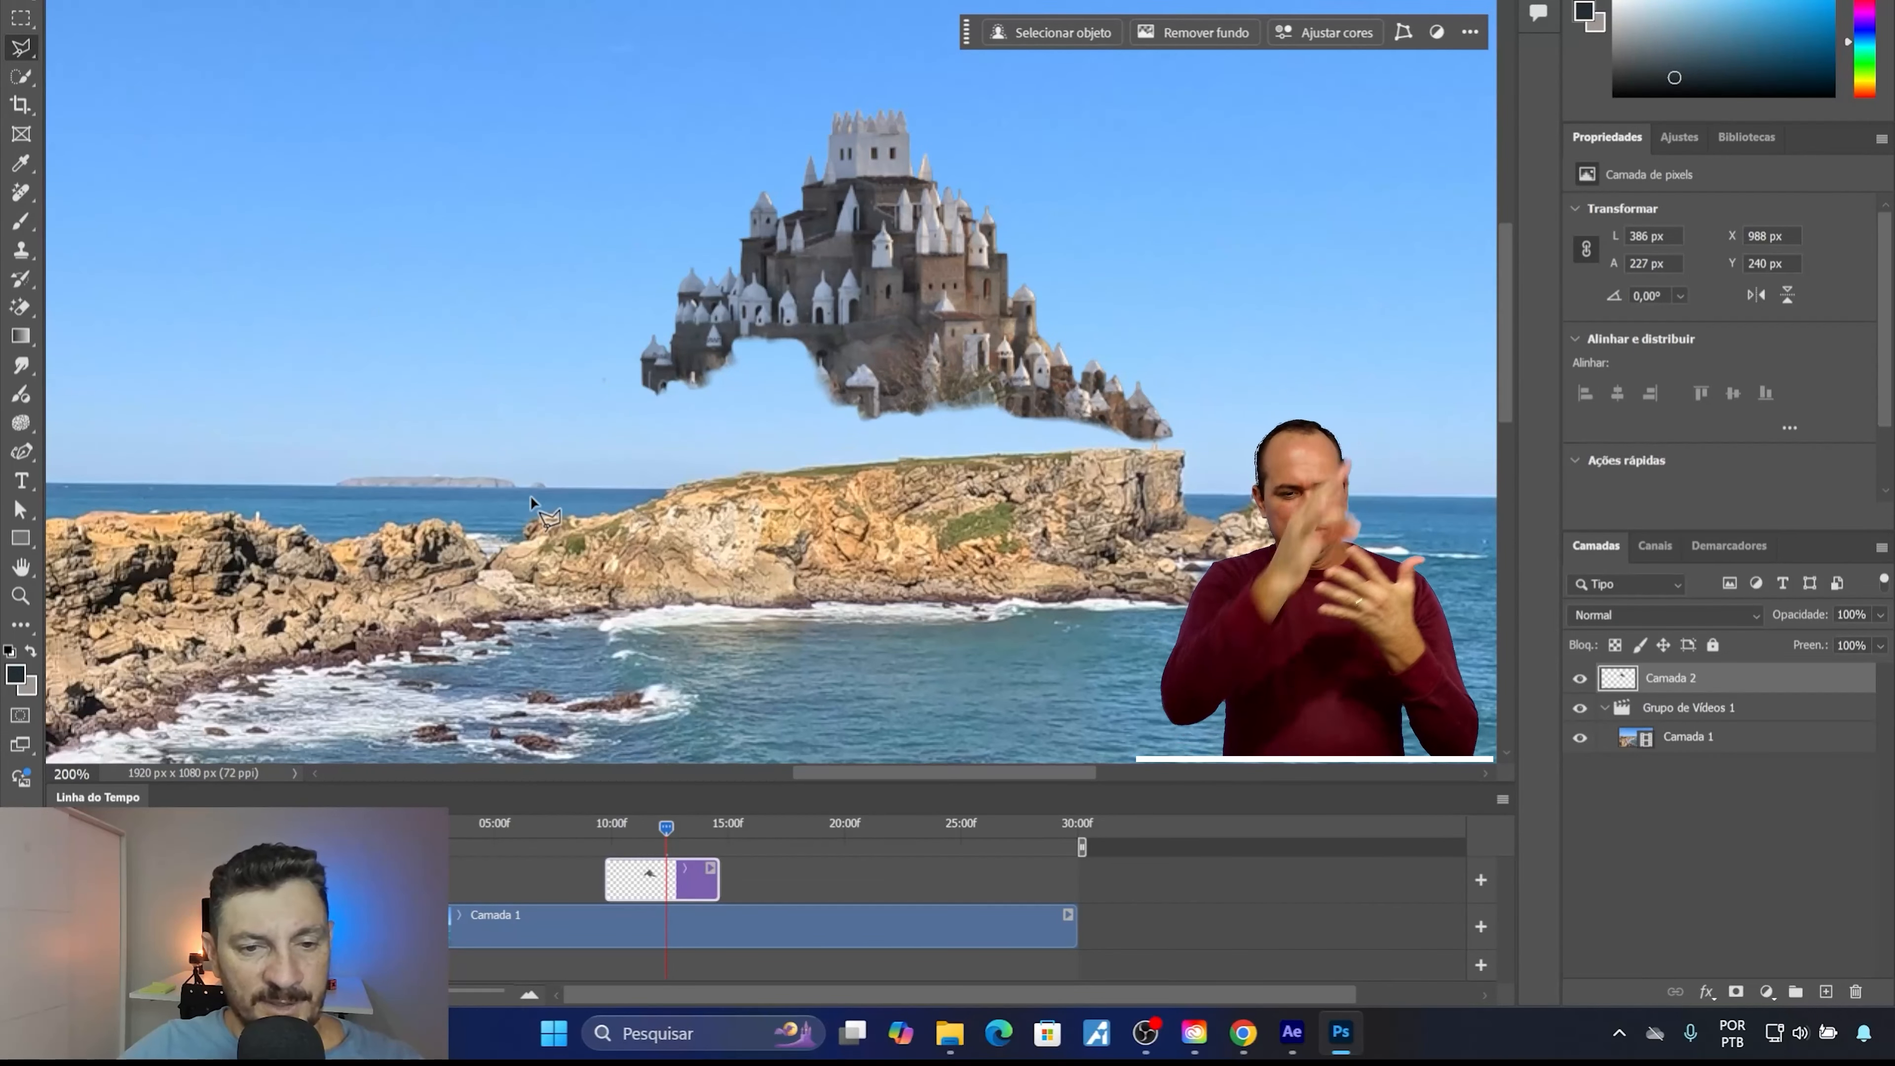
pyautogui.click(547, 537)
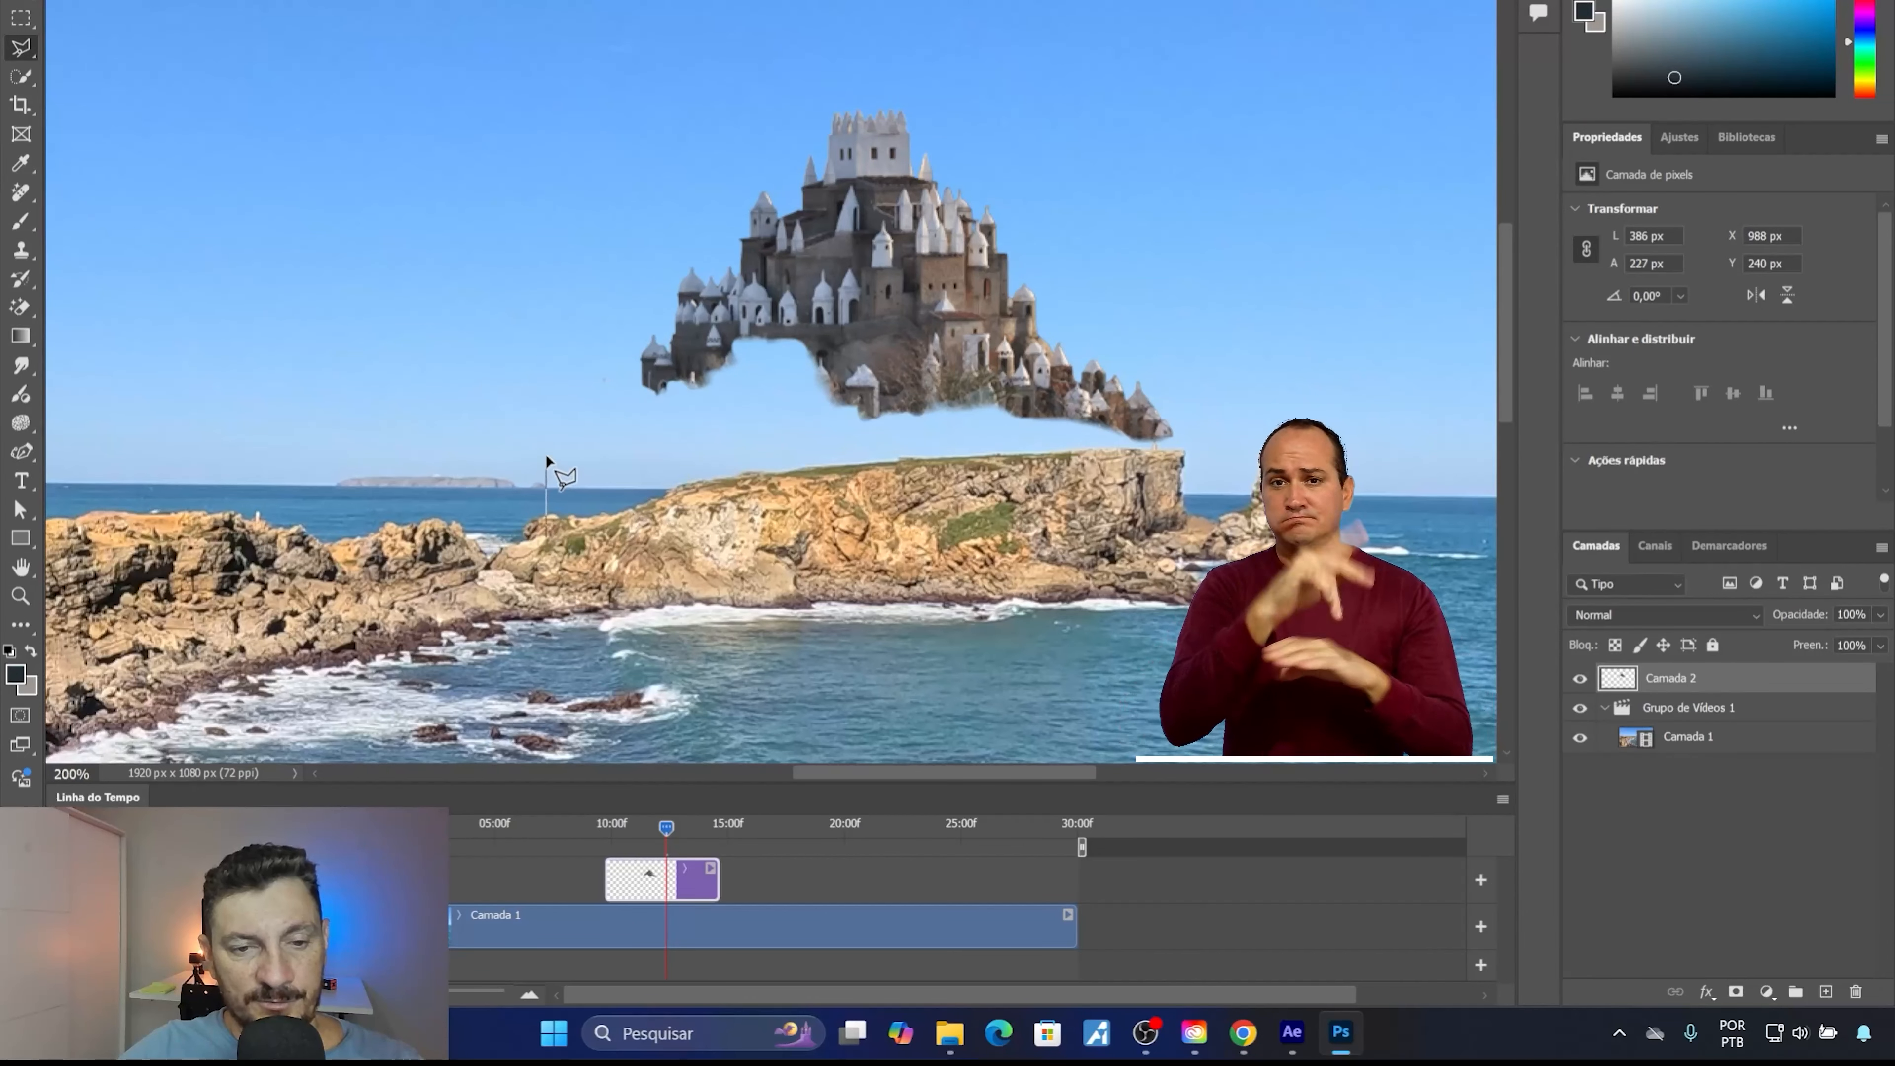
pyautogui.click(583, 371)
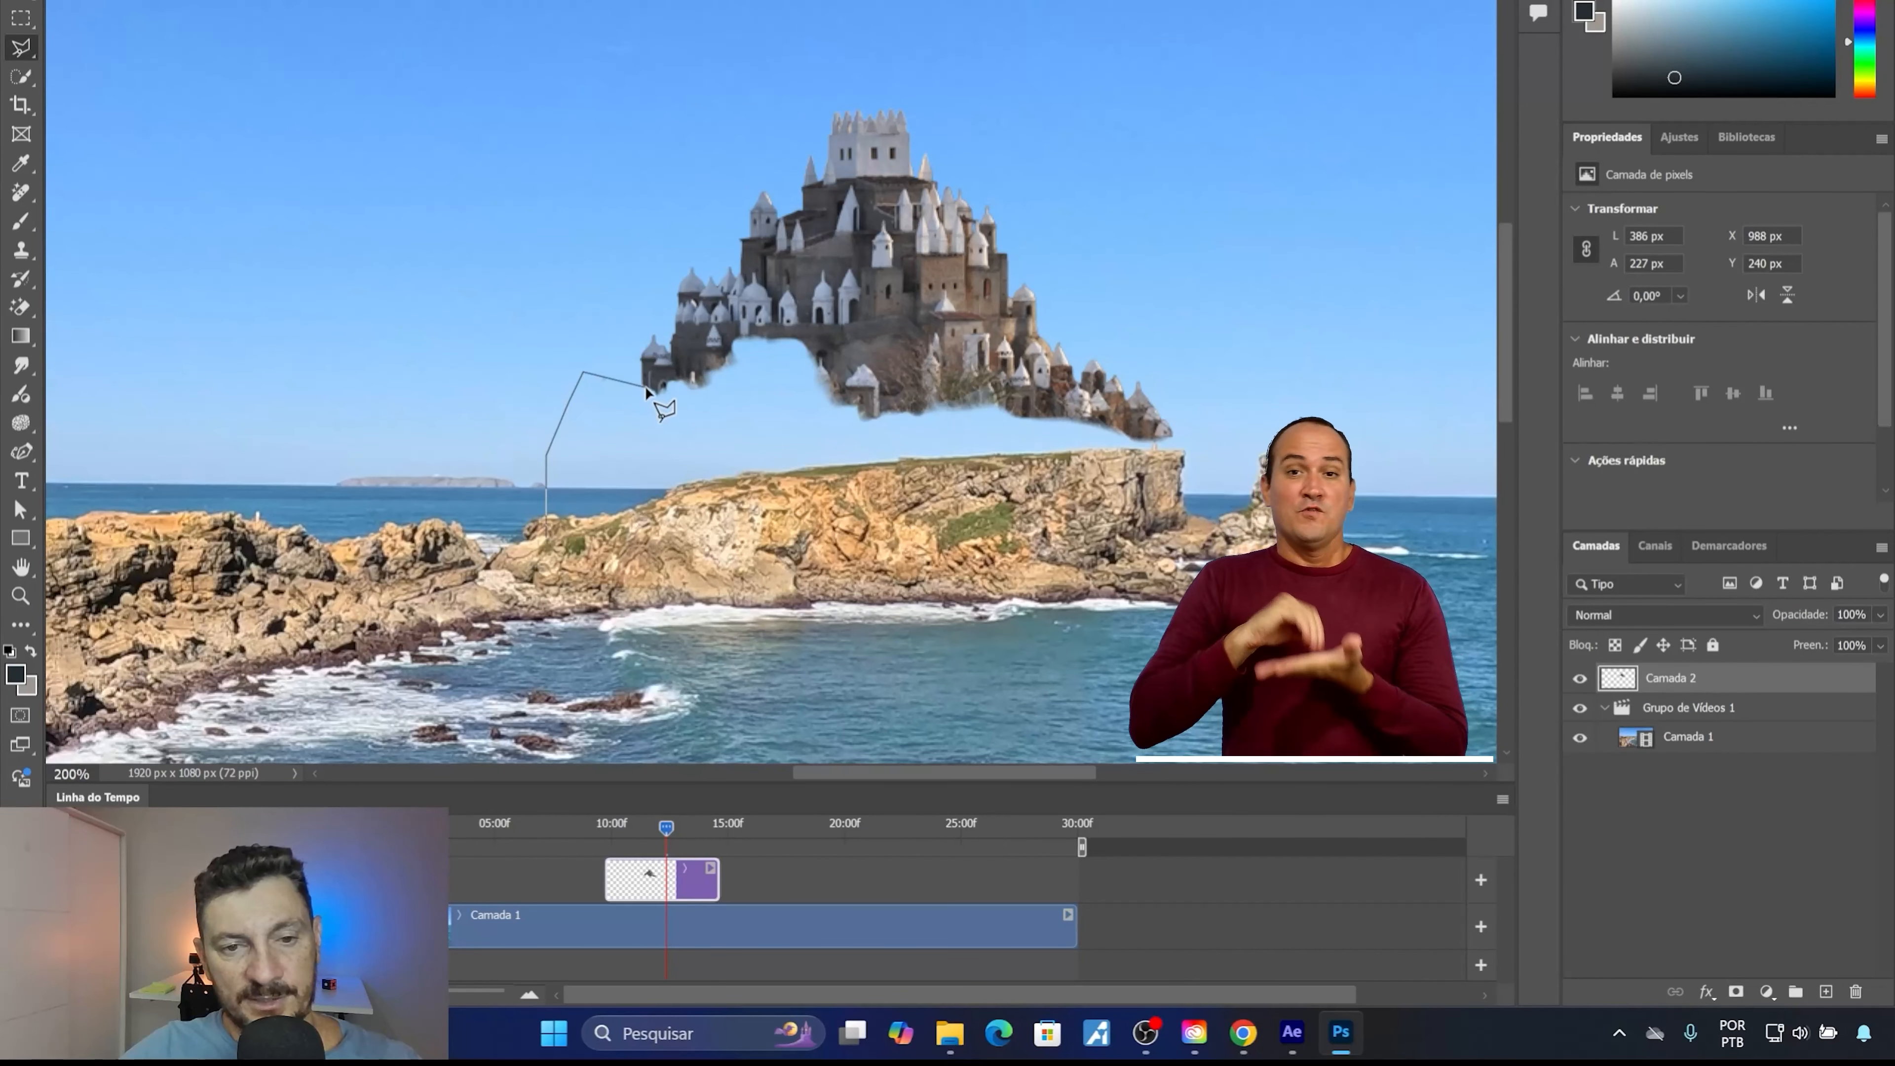
pyautogui.click(675, 367)
pyautogui.click(707, 363)
pyautogui.click(738, 330)
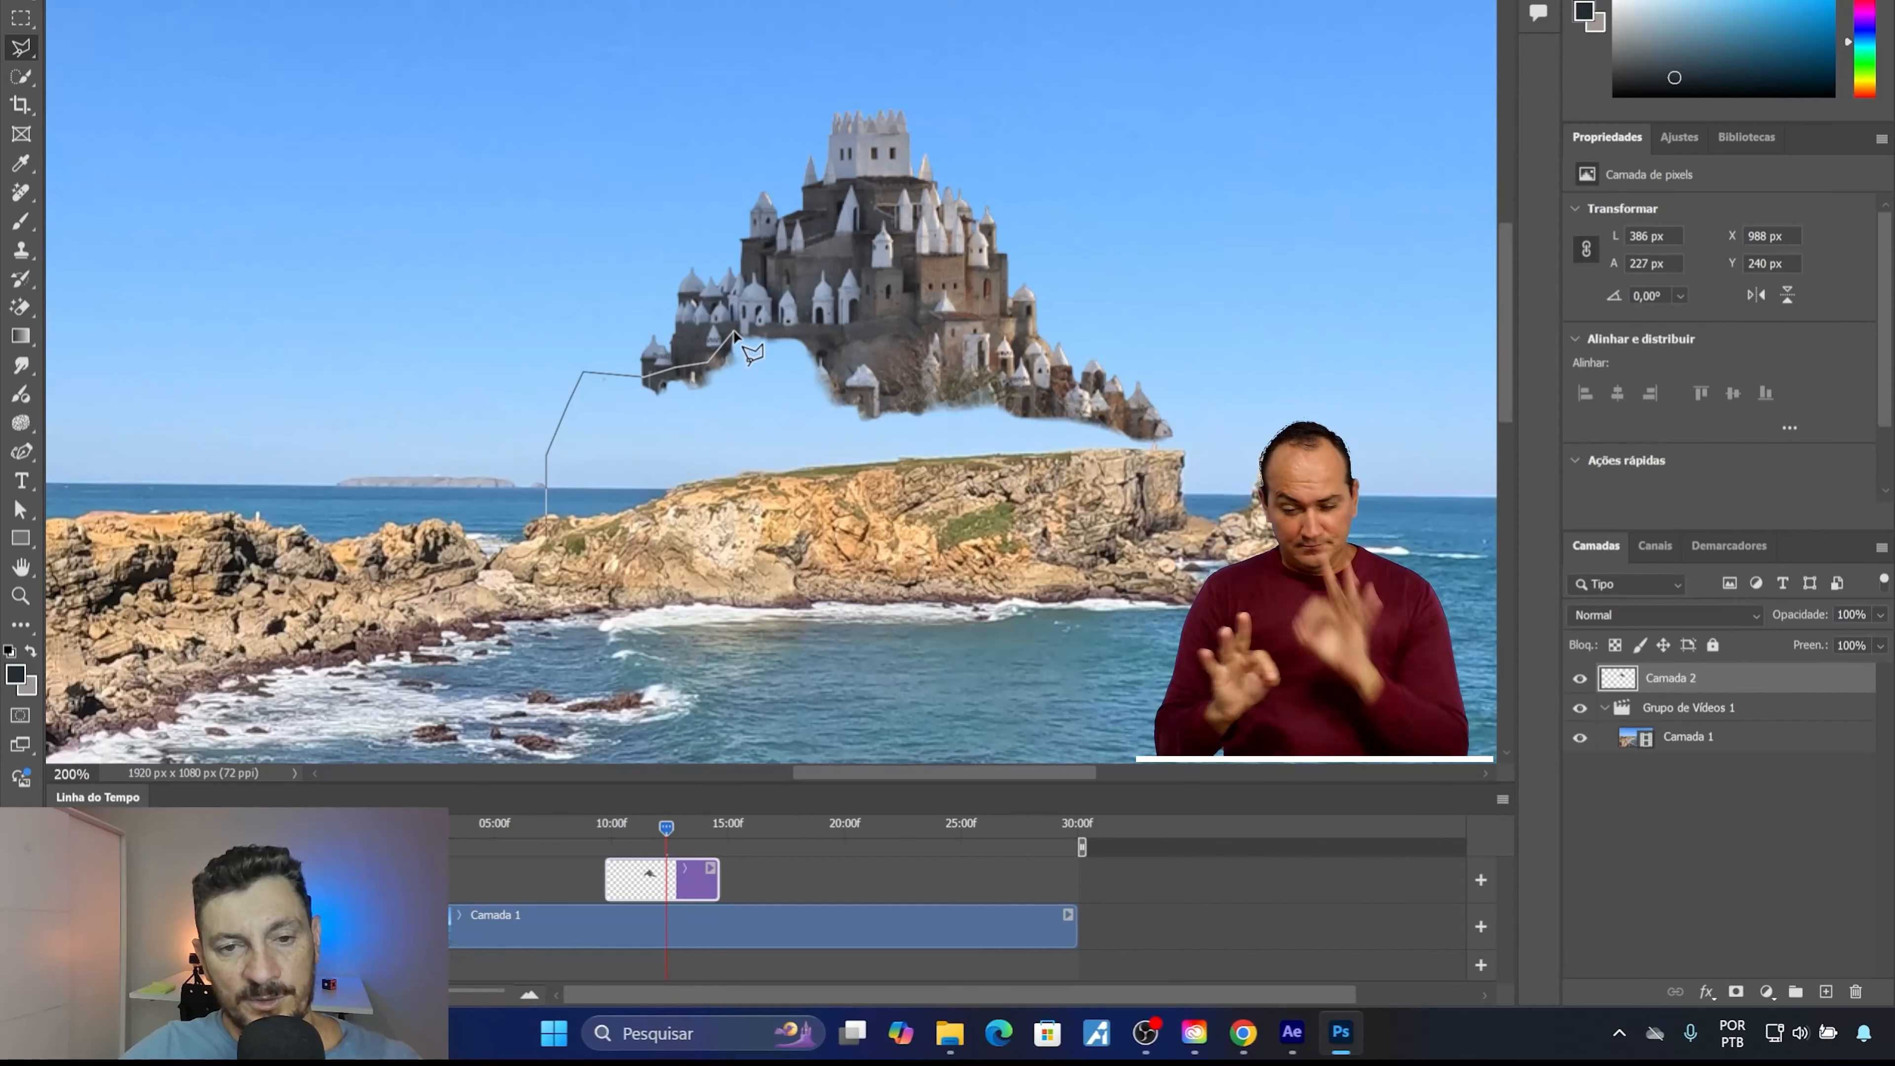
pyautogui.click(788, 329)
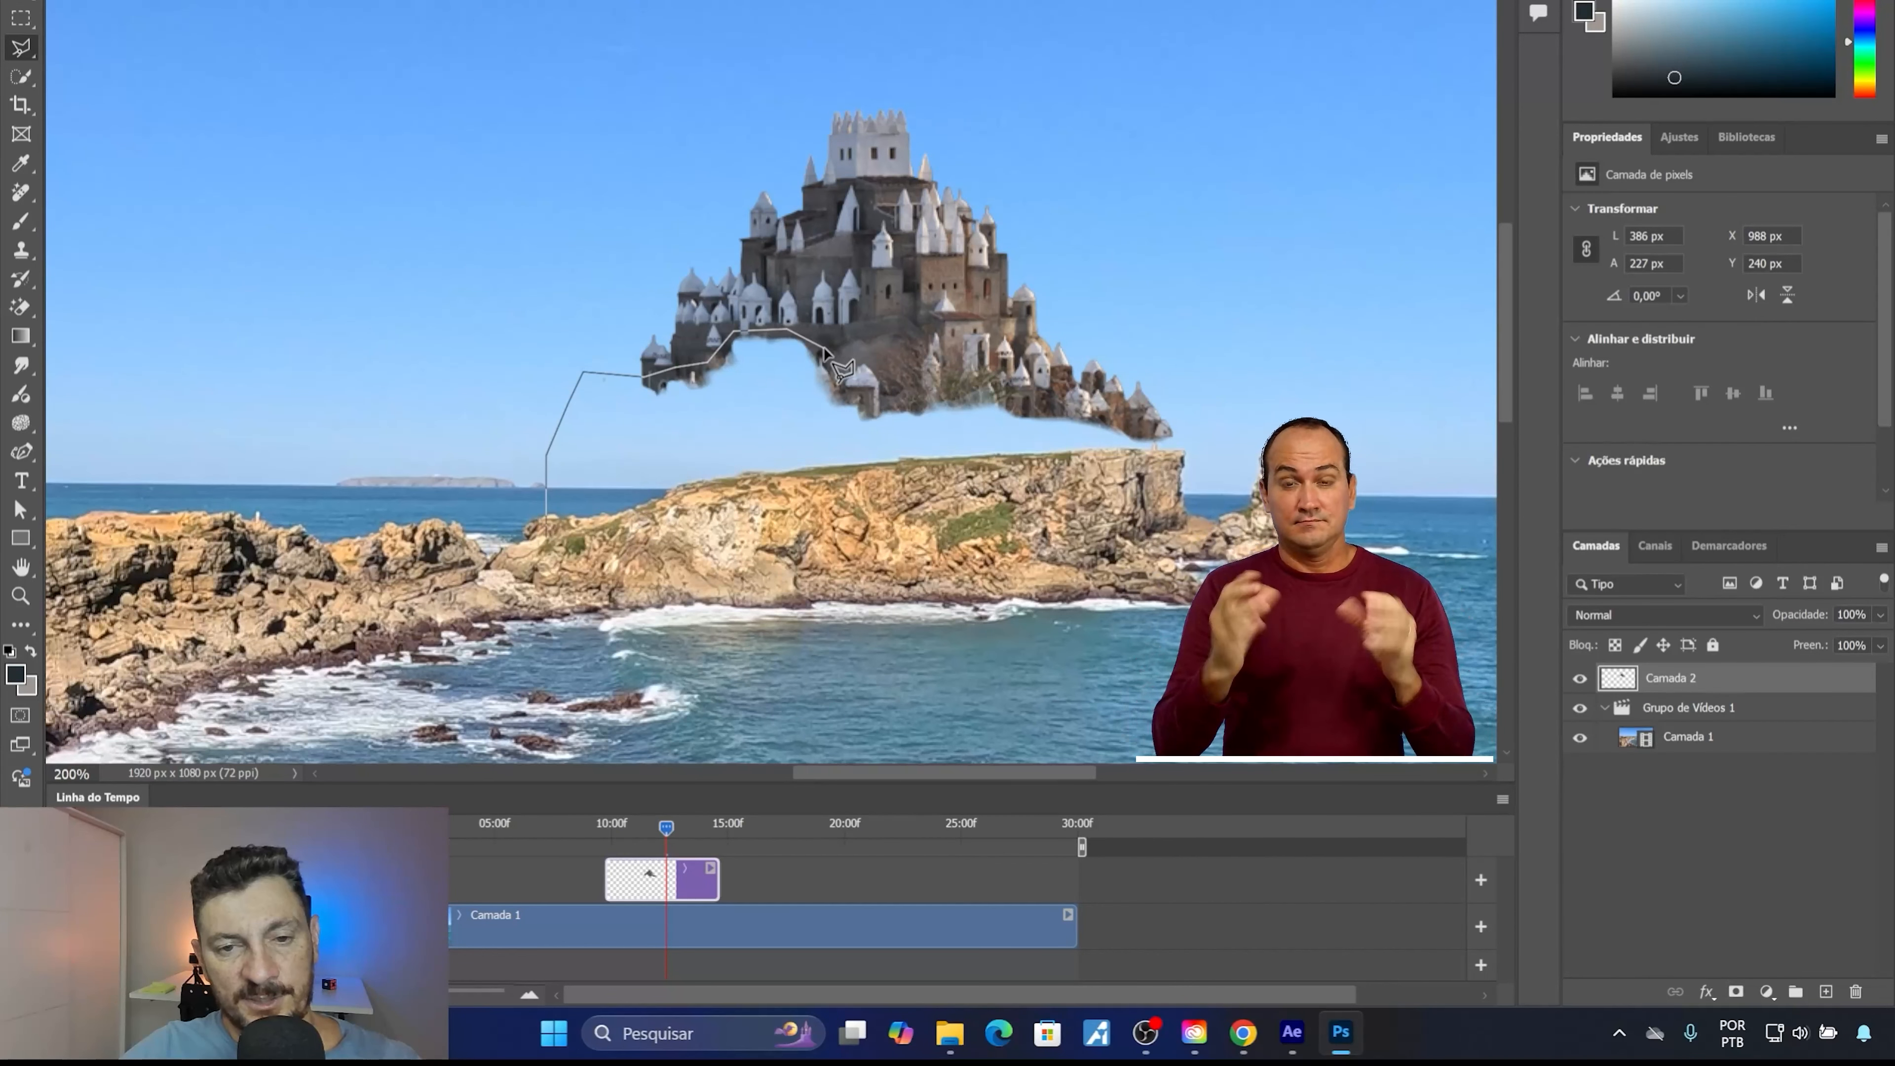
pyautogui.click(847, 394)
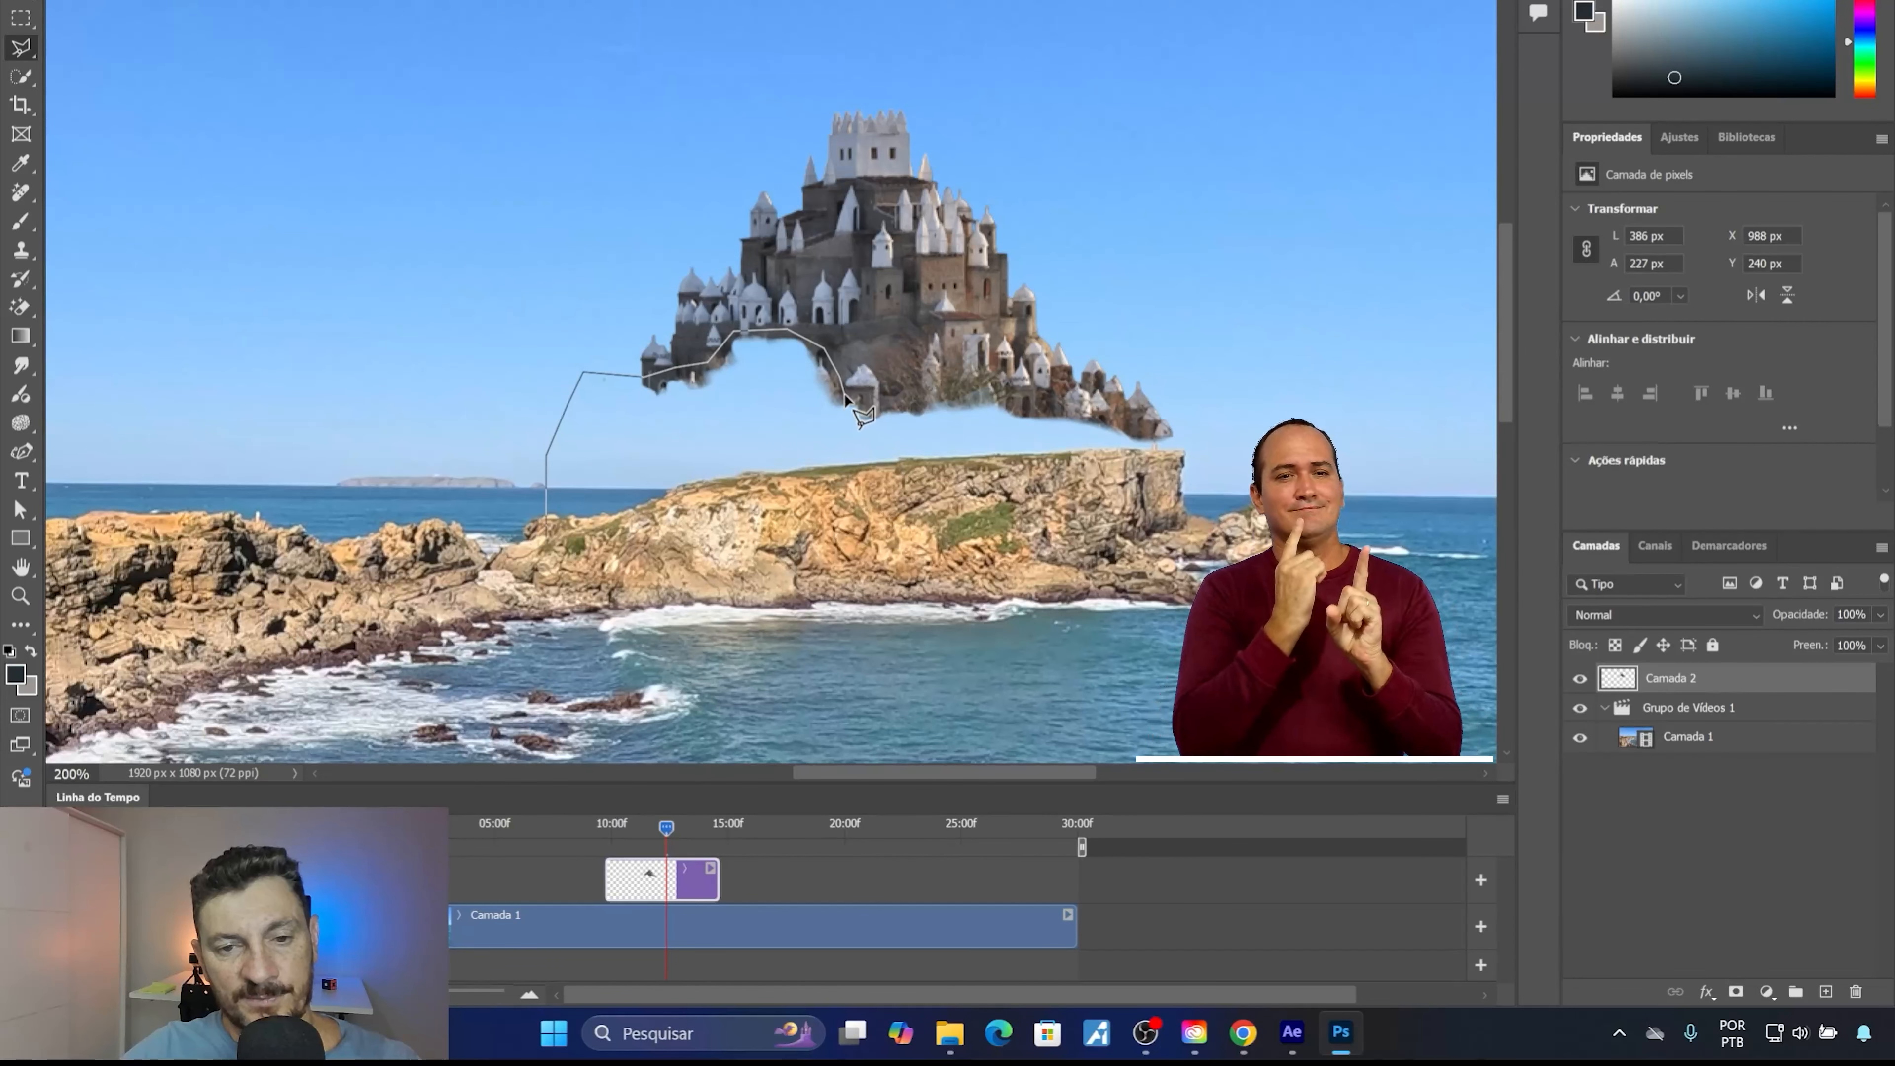
pyautogui.click(872, 408)
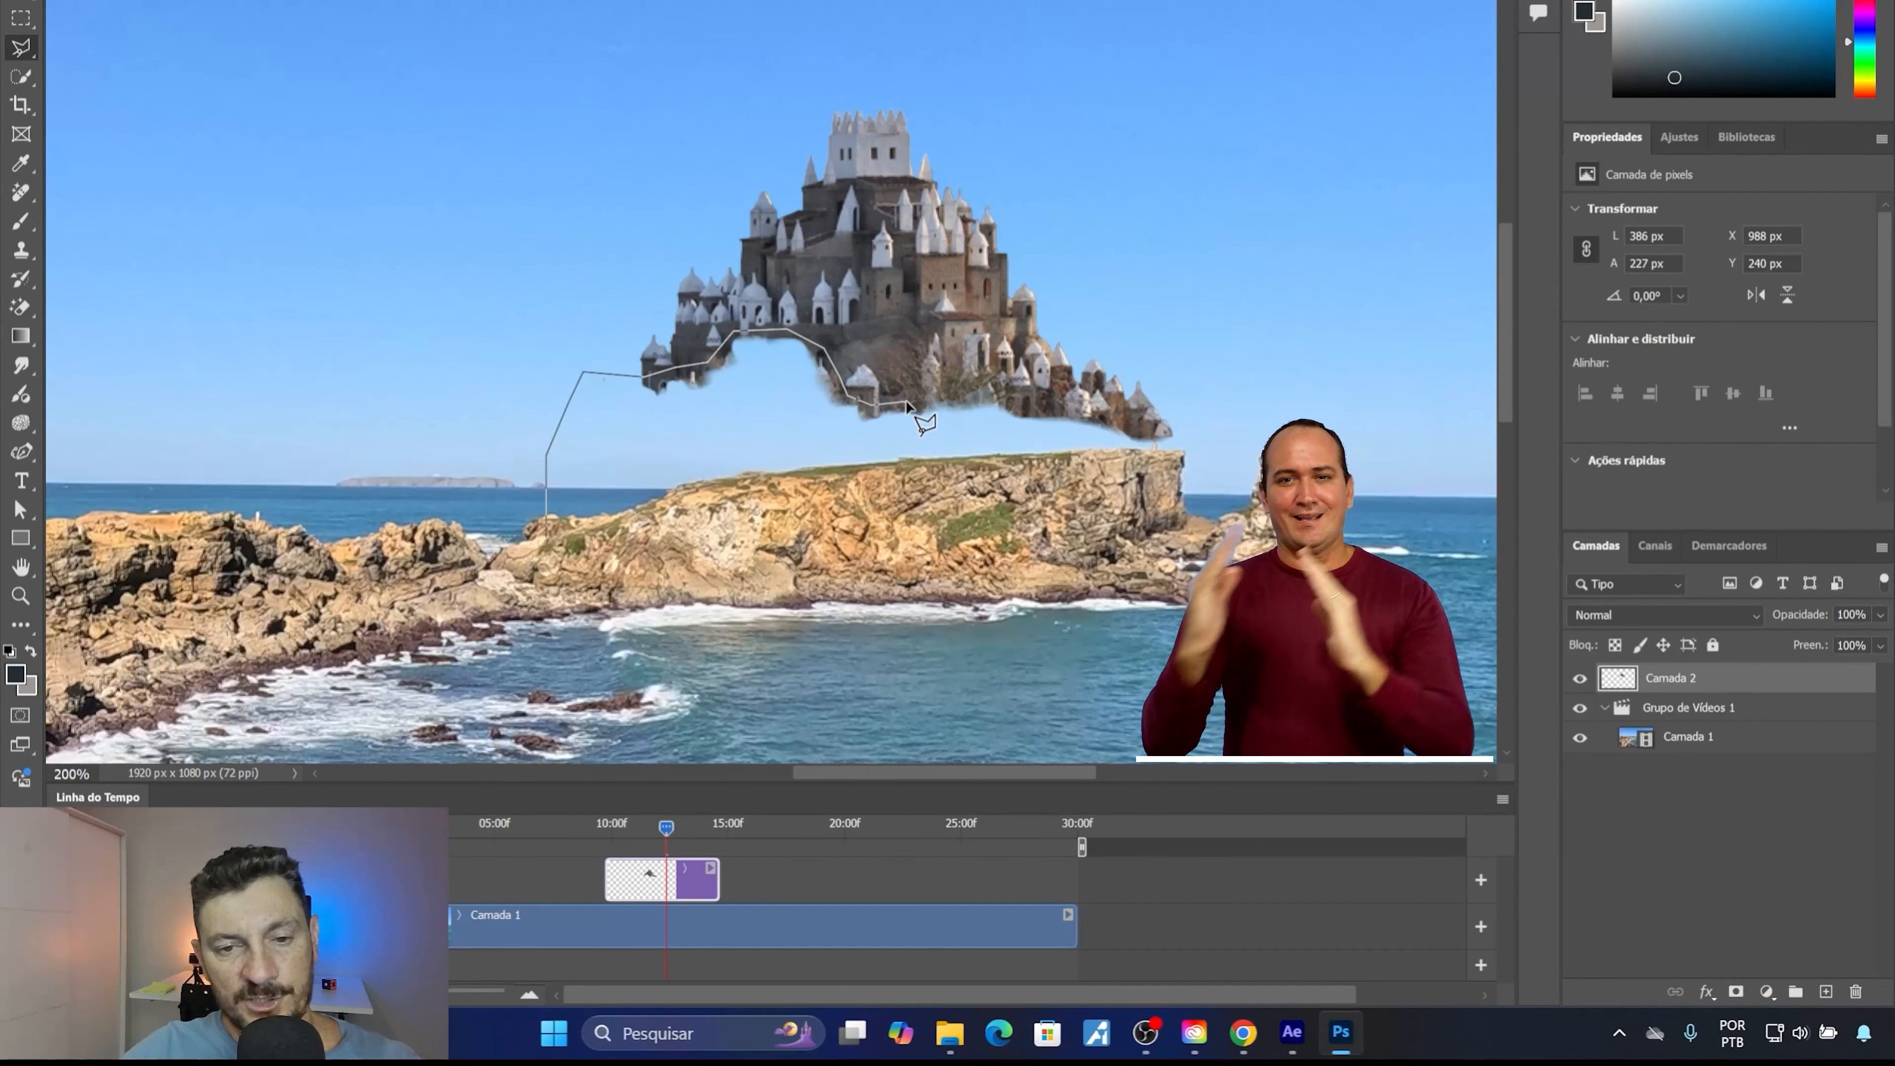
pyautogui.click(993, 386)
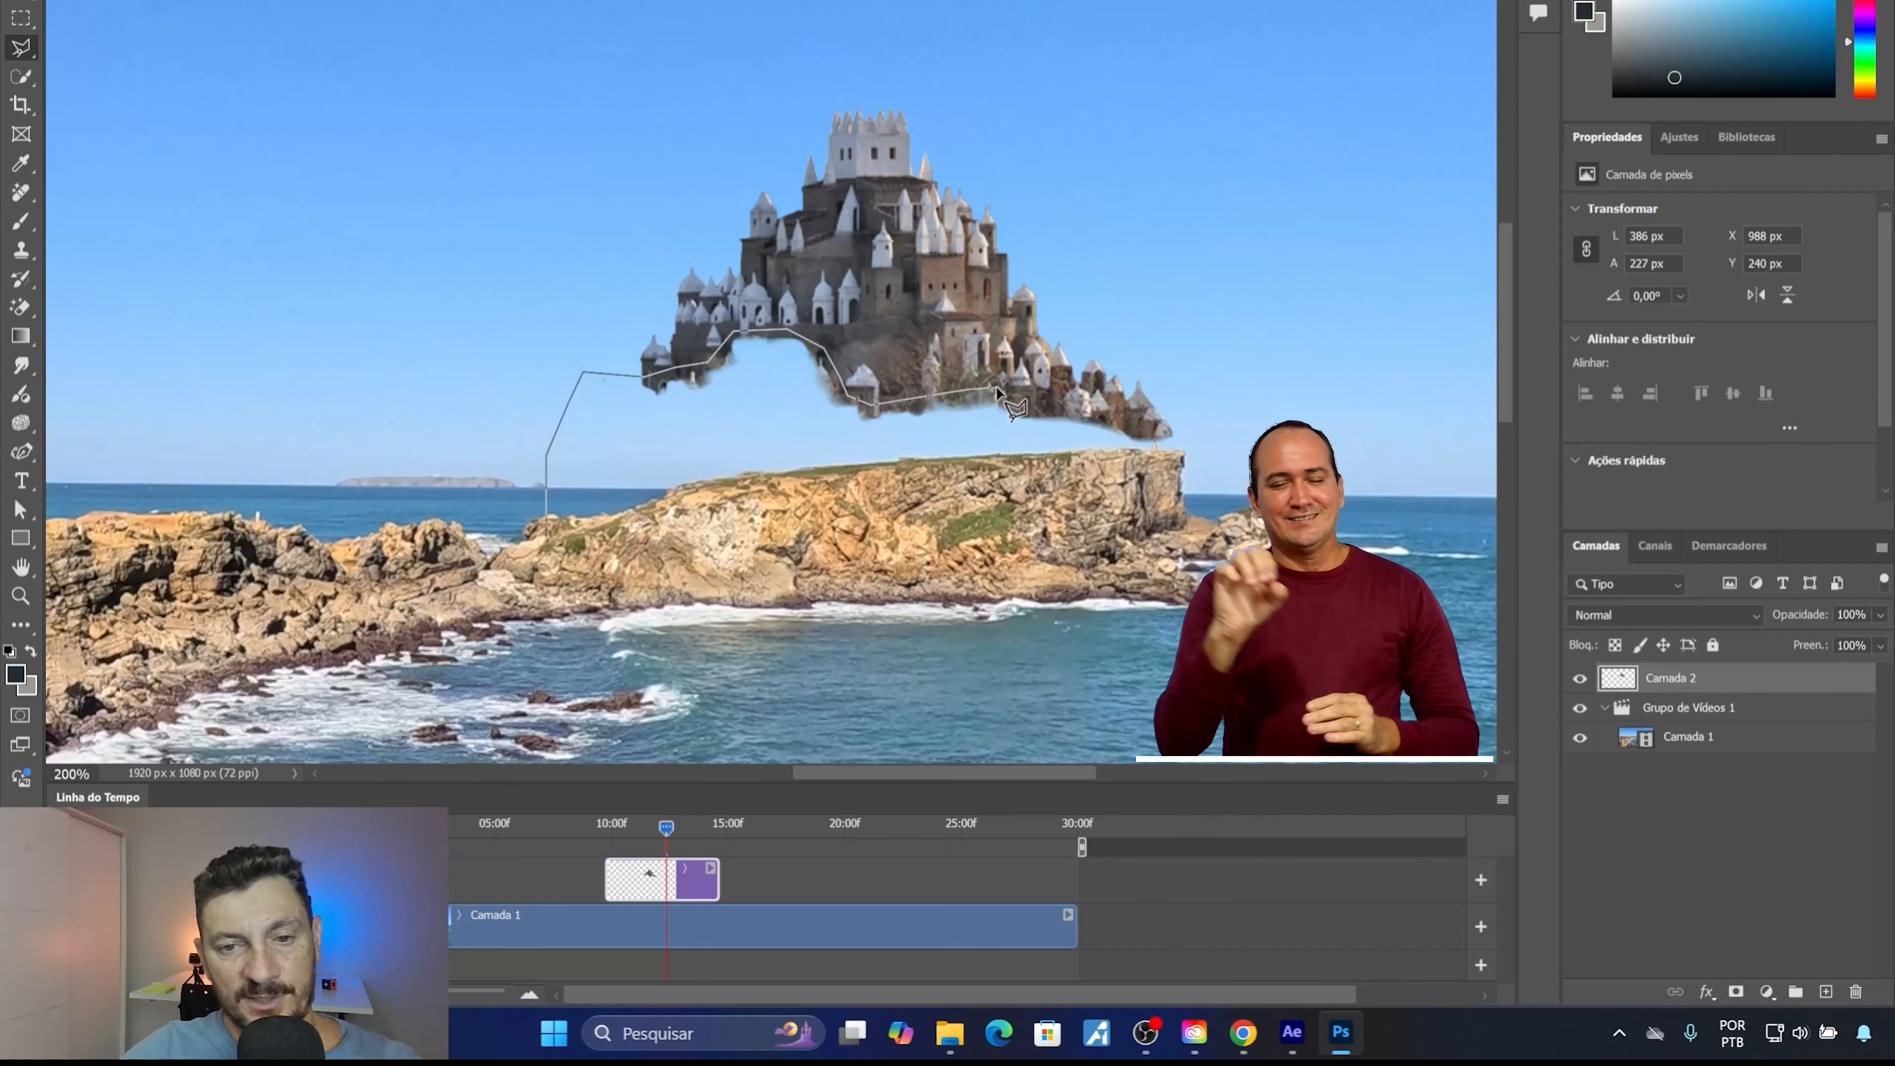
pyautogui.click(1005, 398)
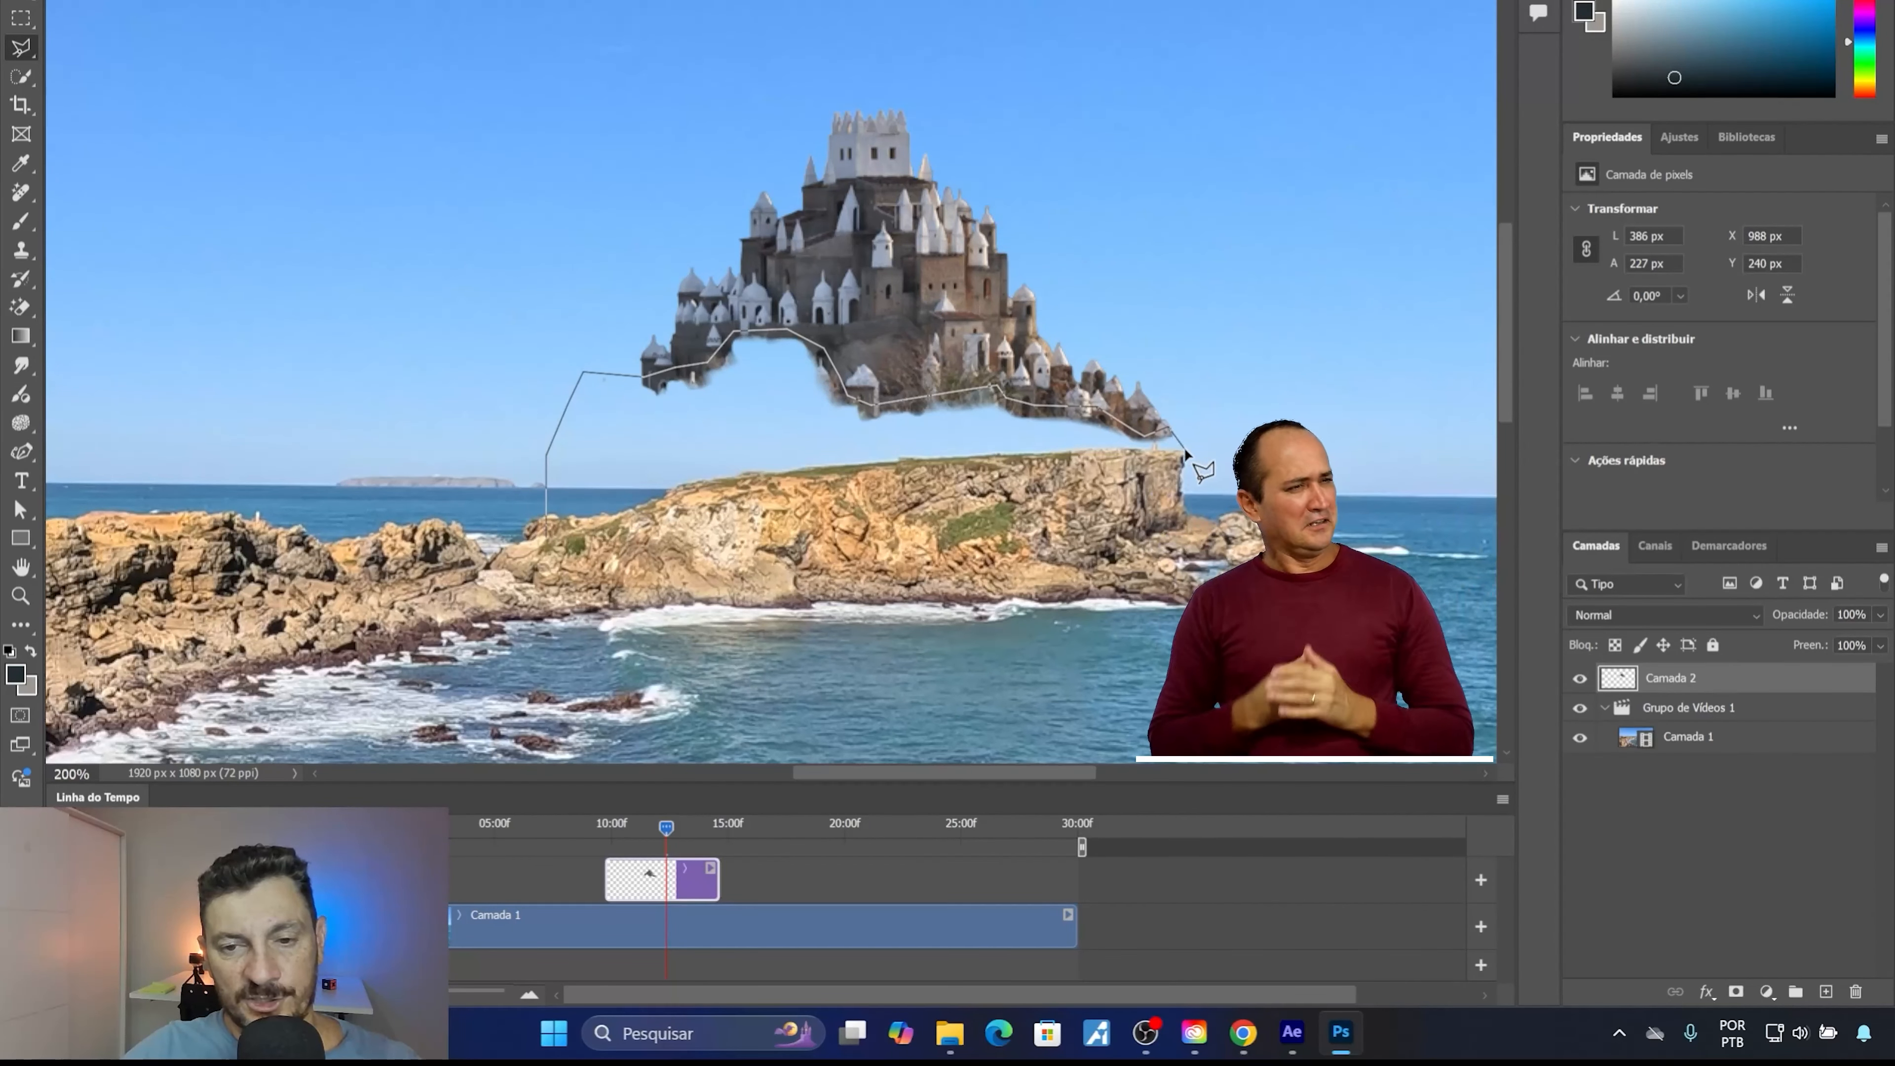
pyautogui.click(1181, 434)
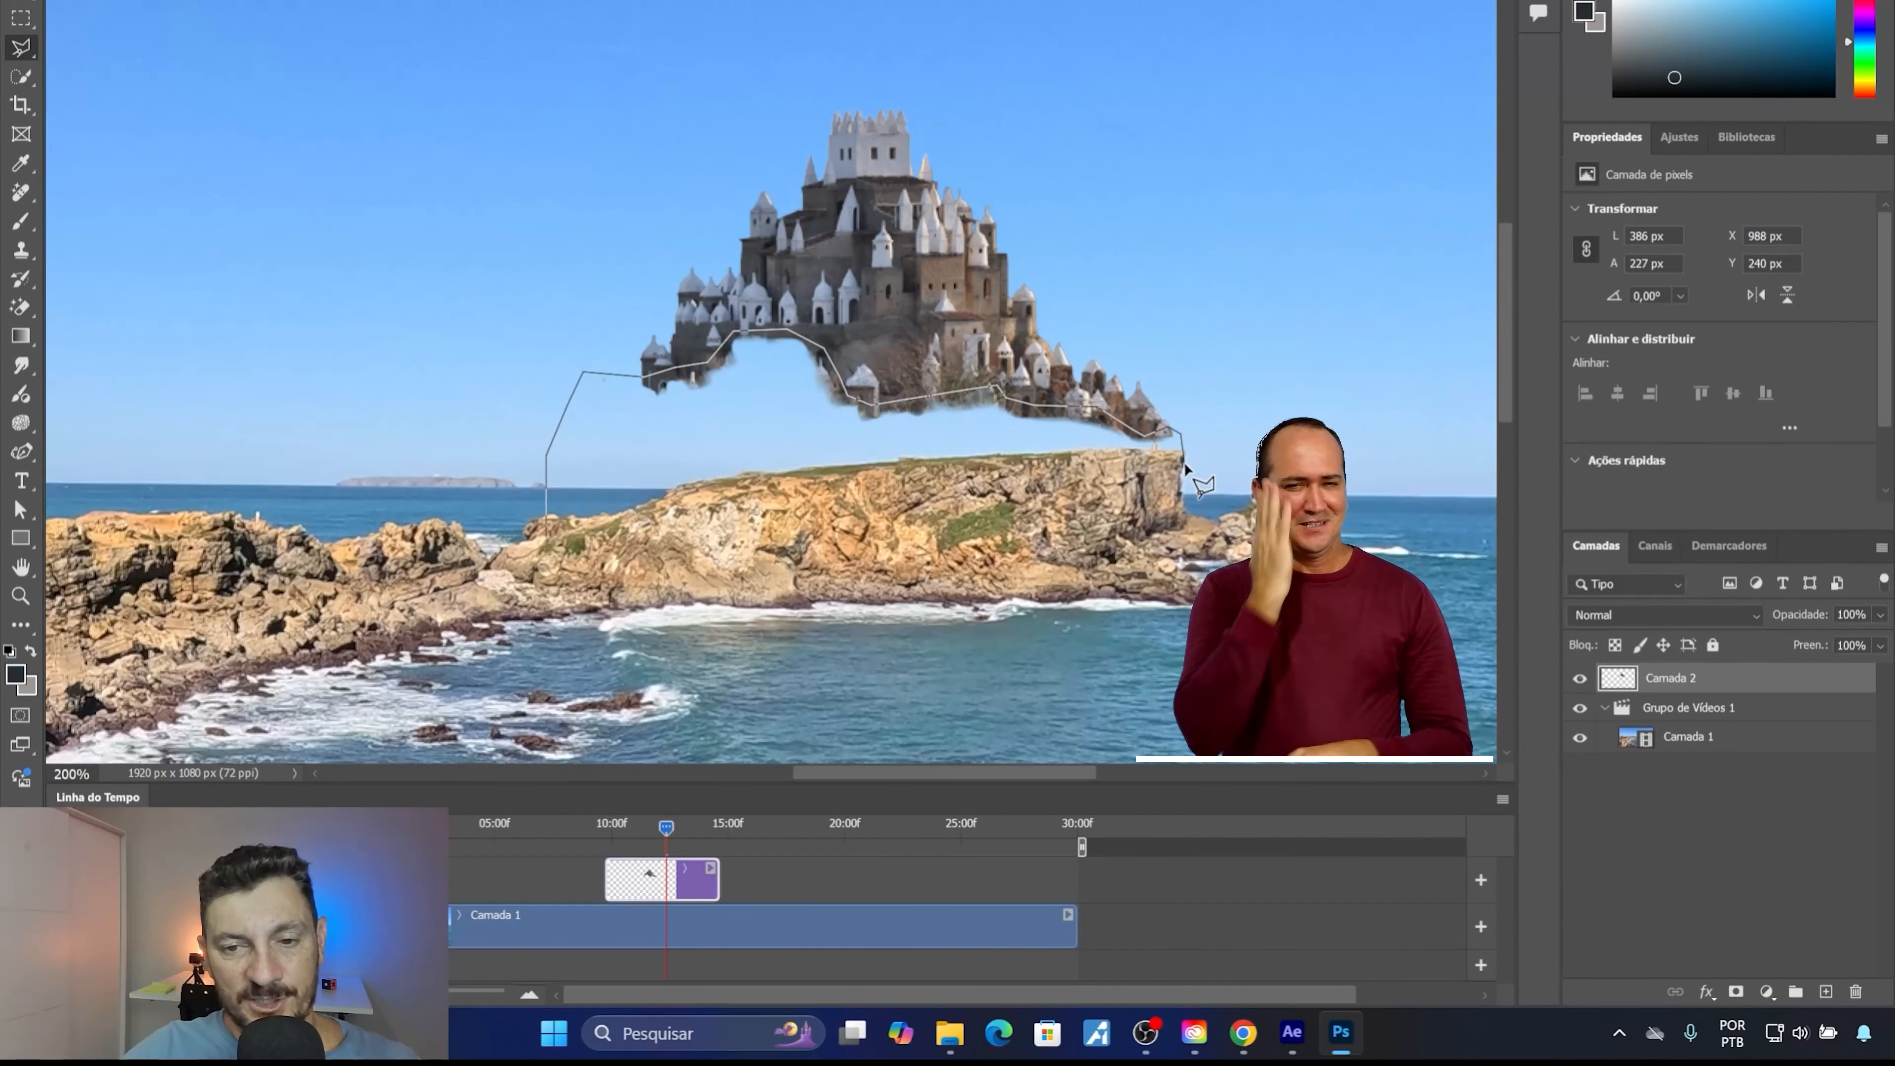
pyautogui.click(1182, 462)
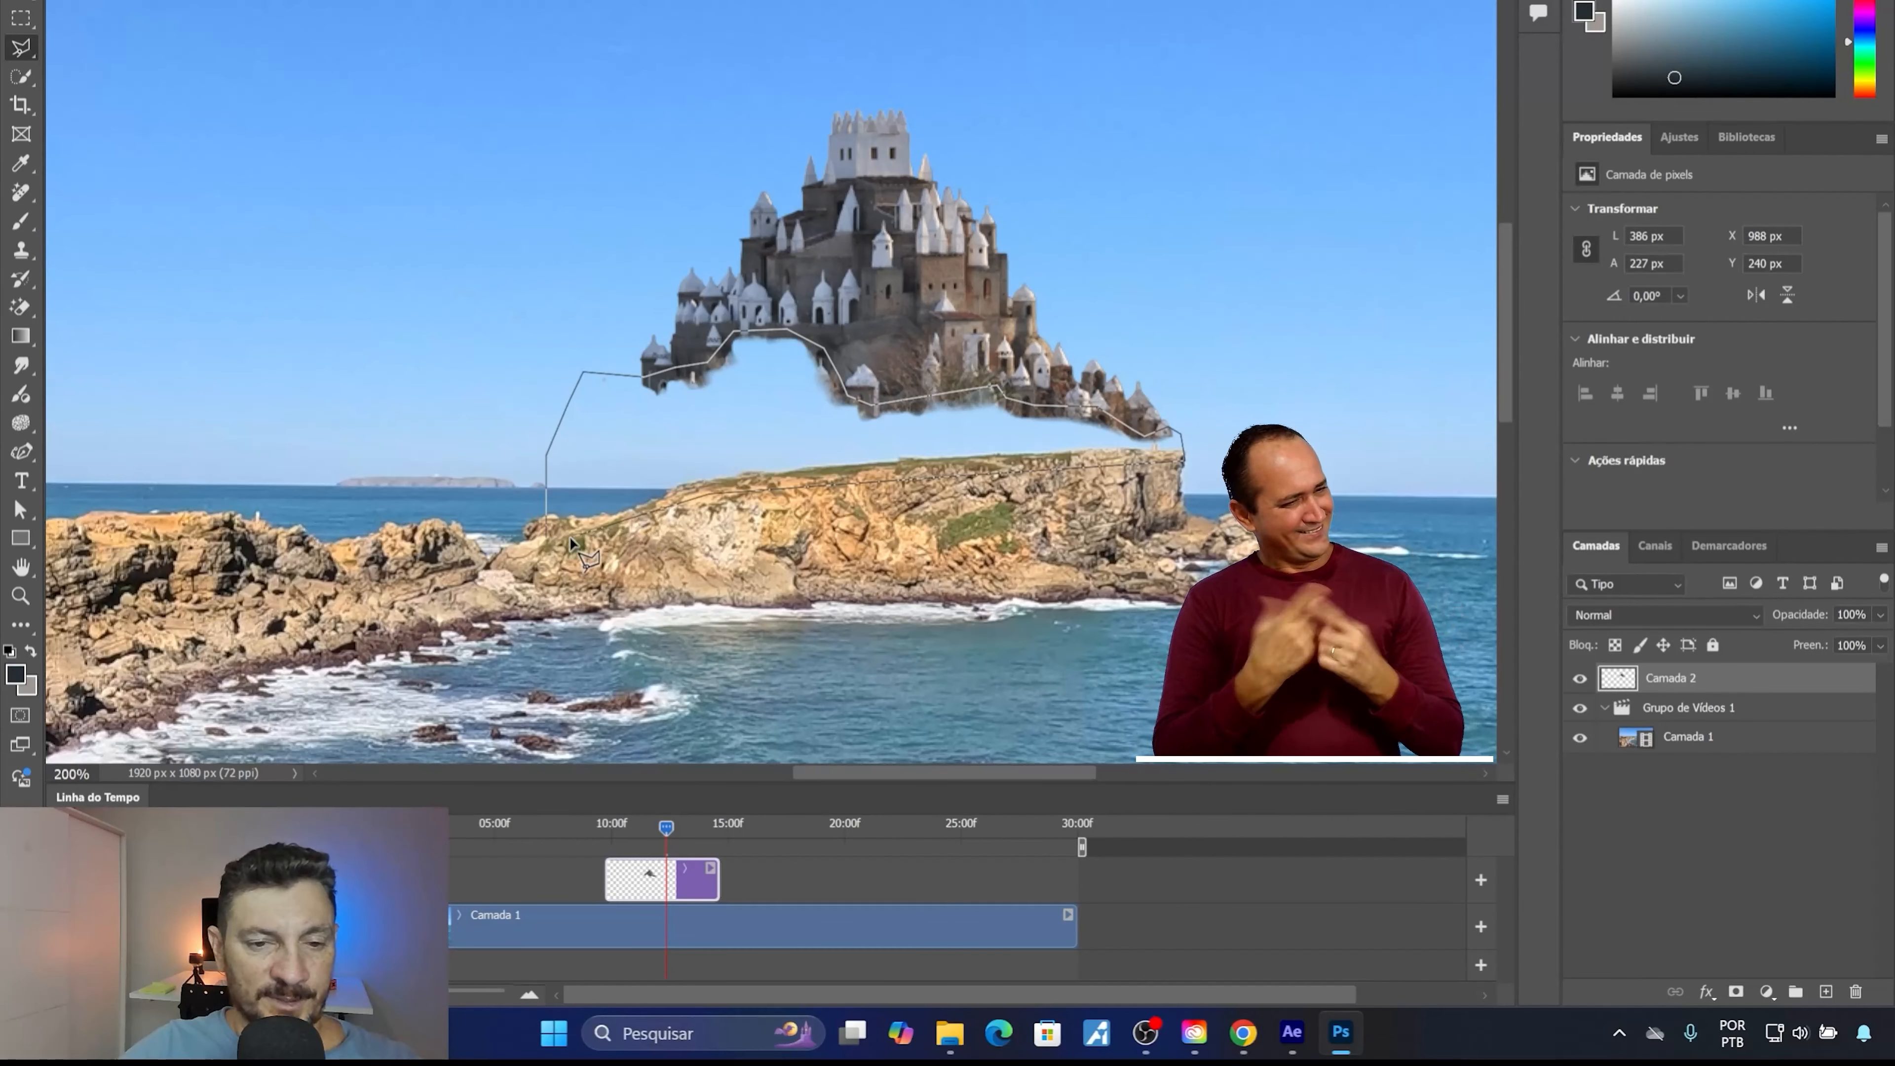
pyautogui.click(550, 542)
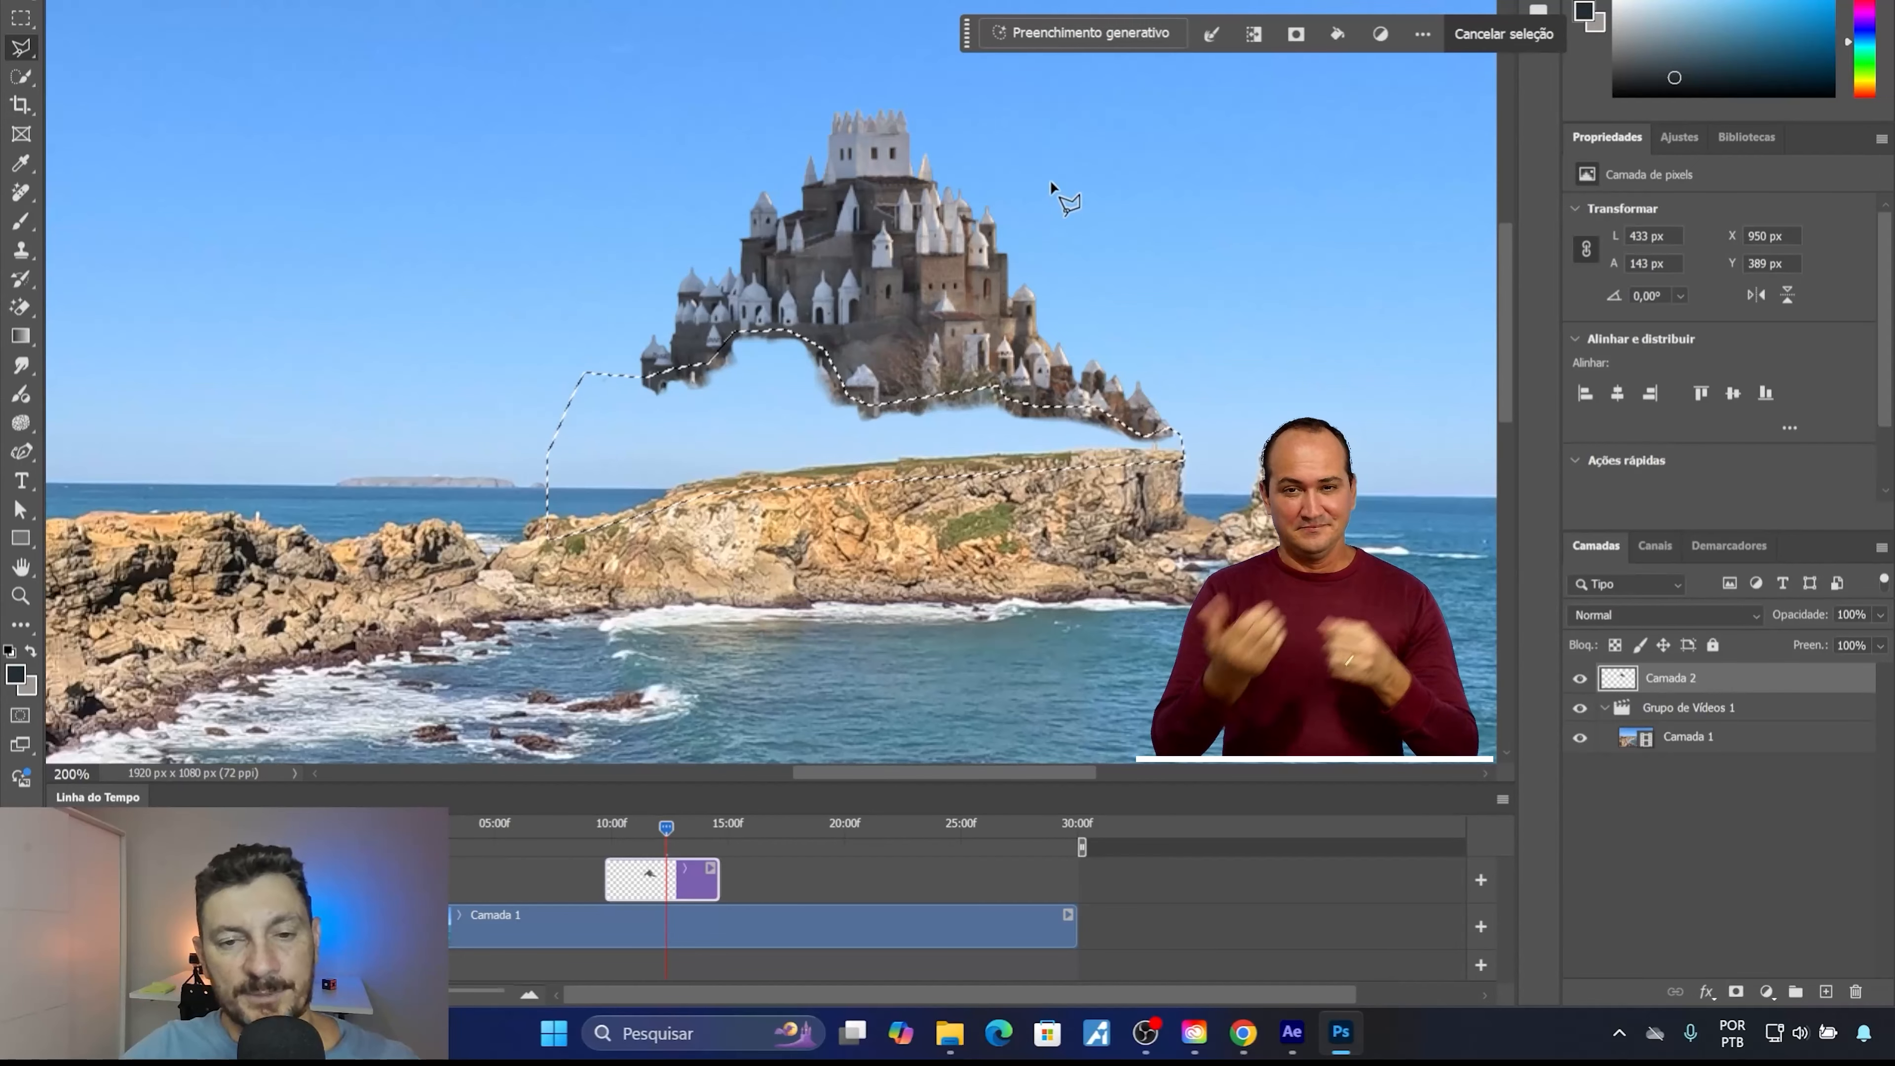
# Run Generative Fill on the selected gap with the prompt "castelo".
pyautogui.click(1101, 34)
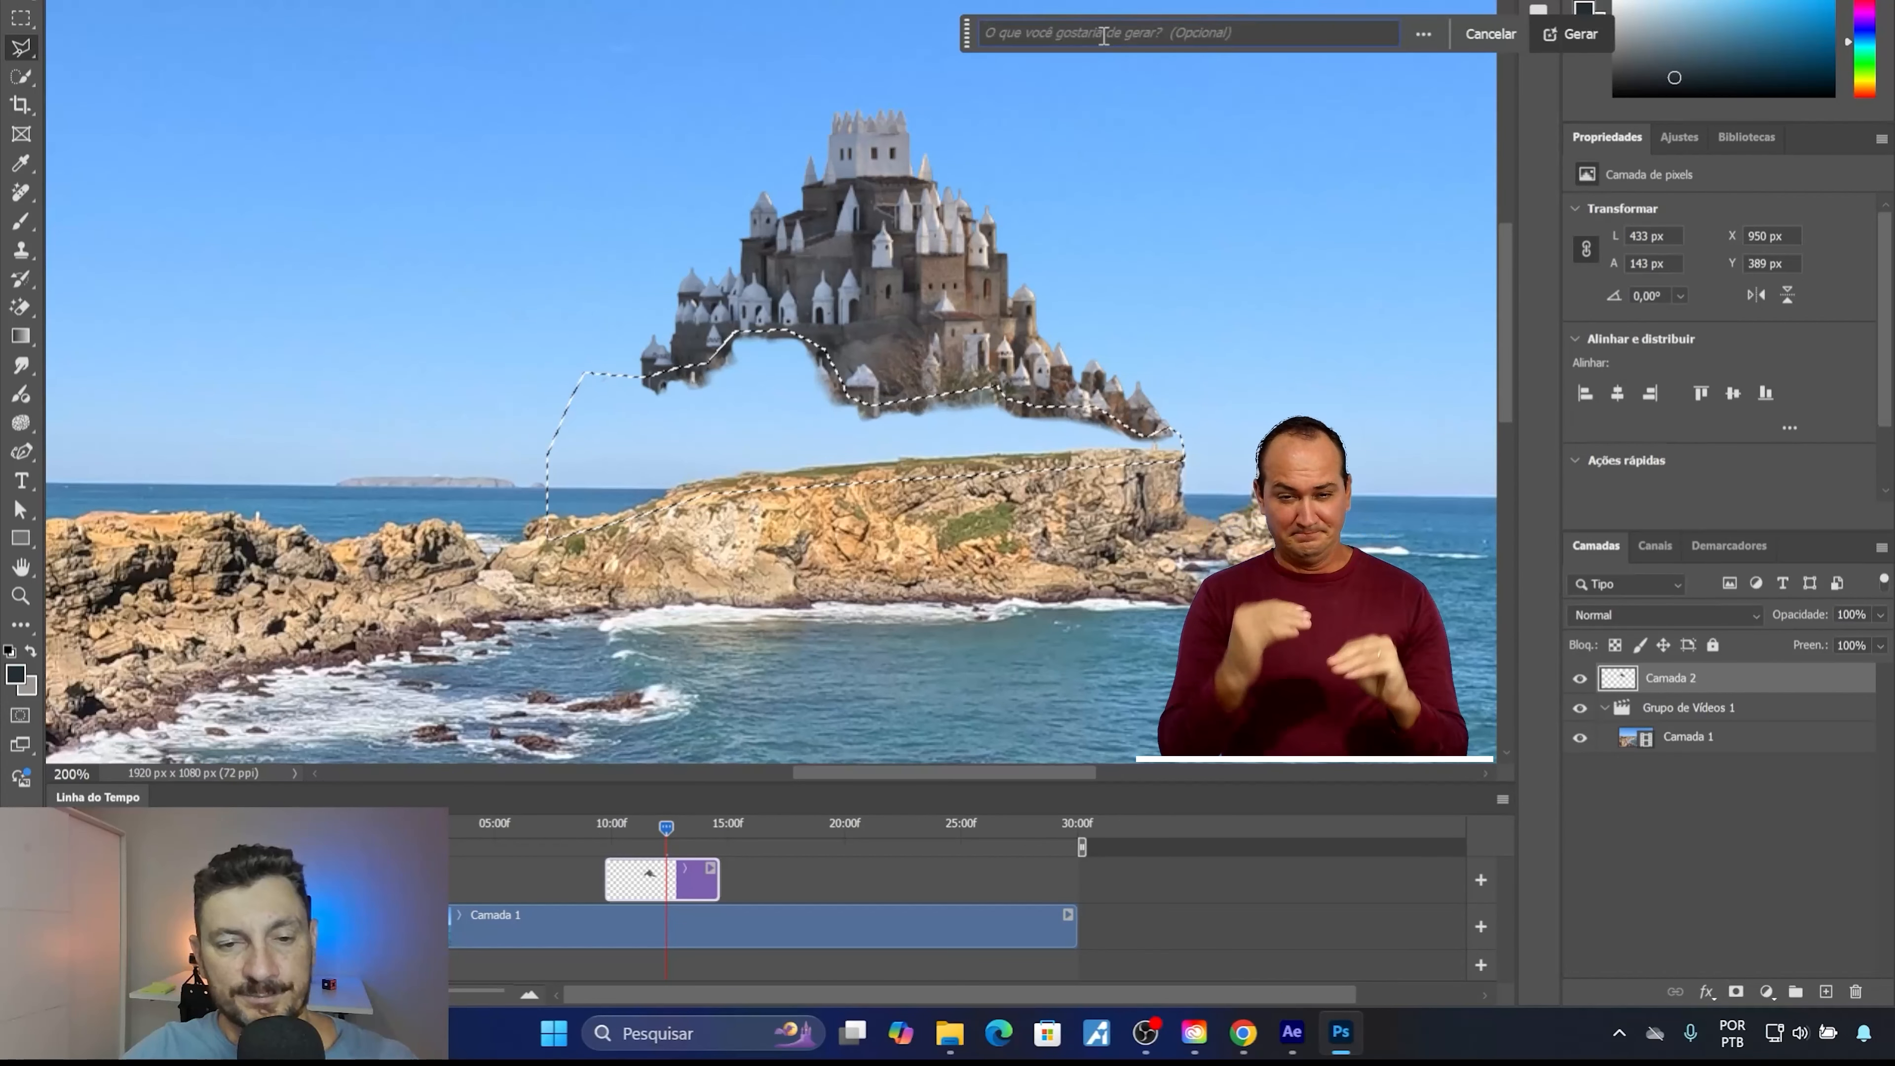
pyautogui.write('cas')
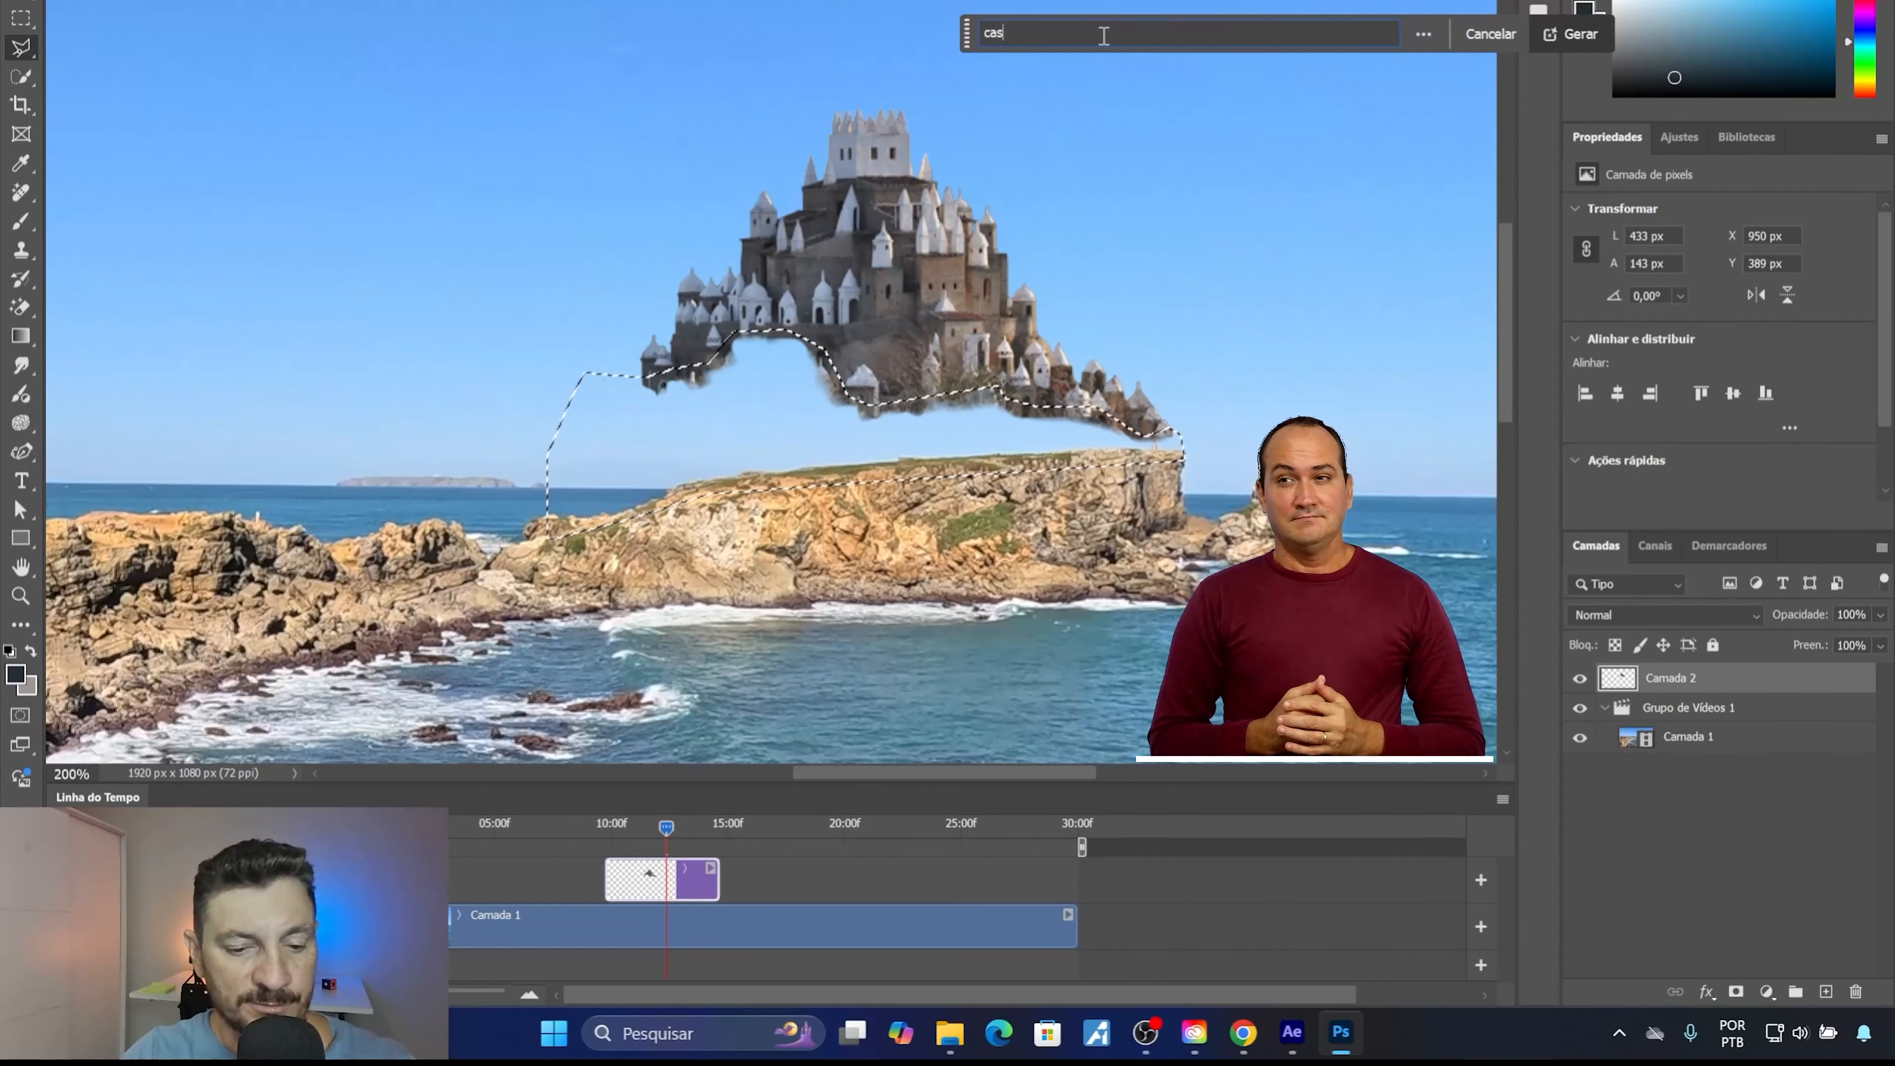
pyautogui.write('telo')
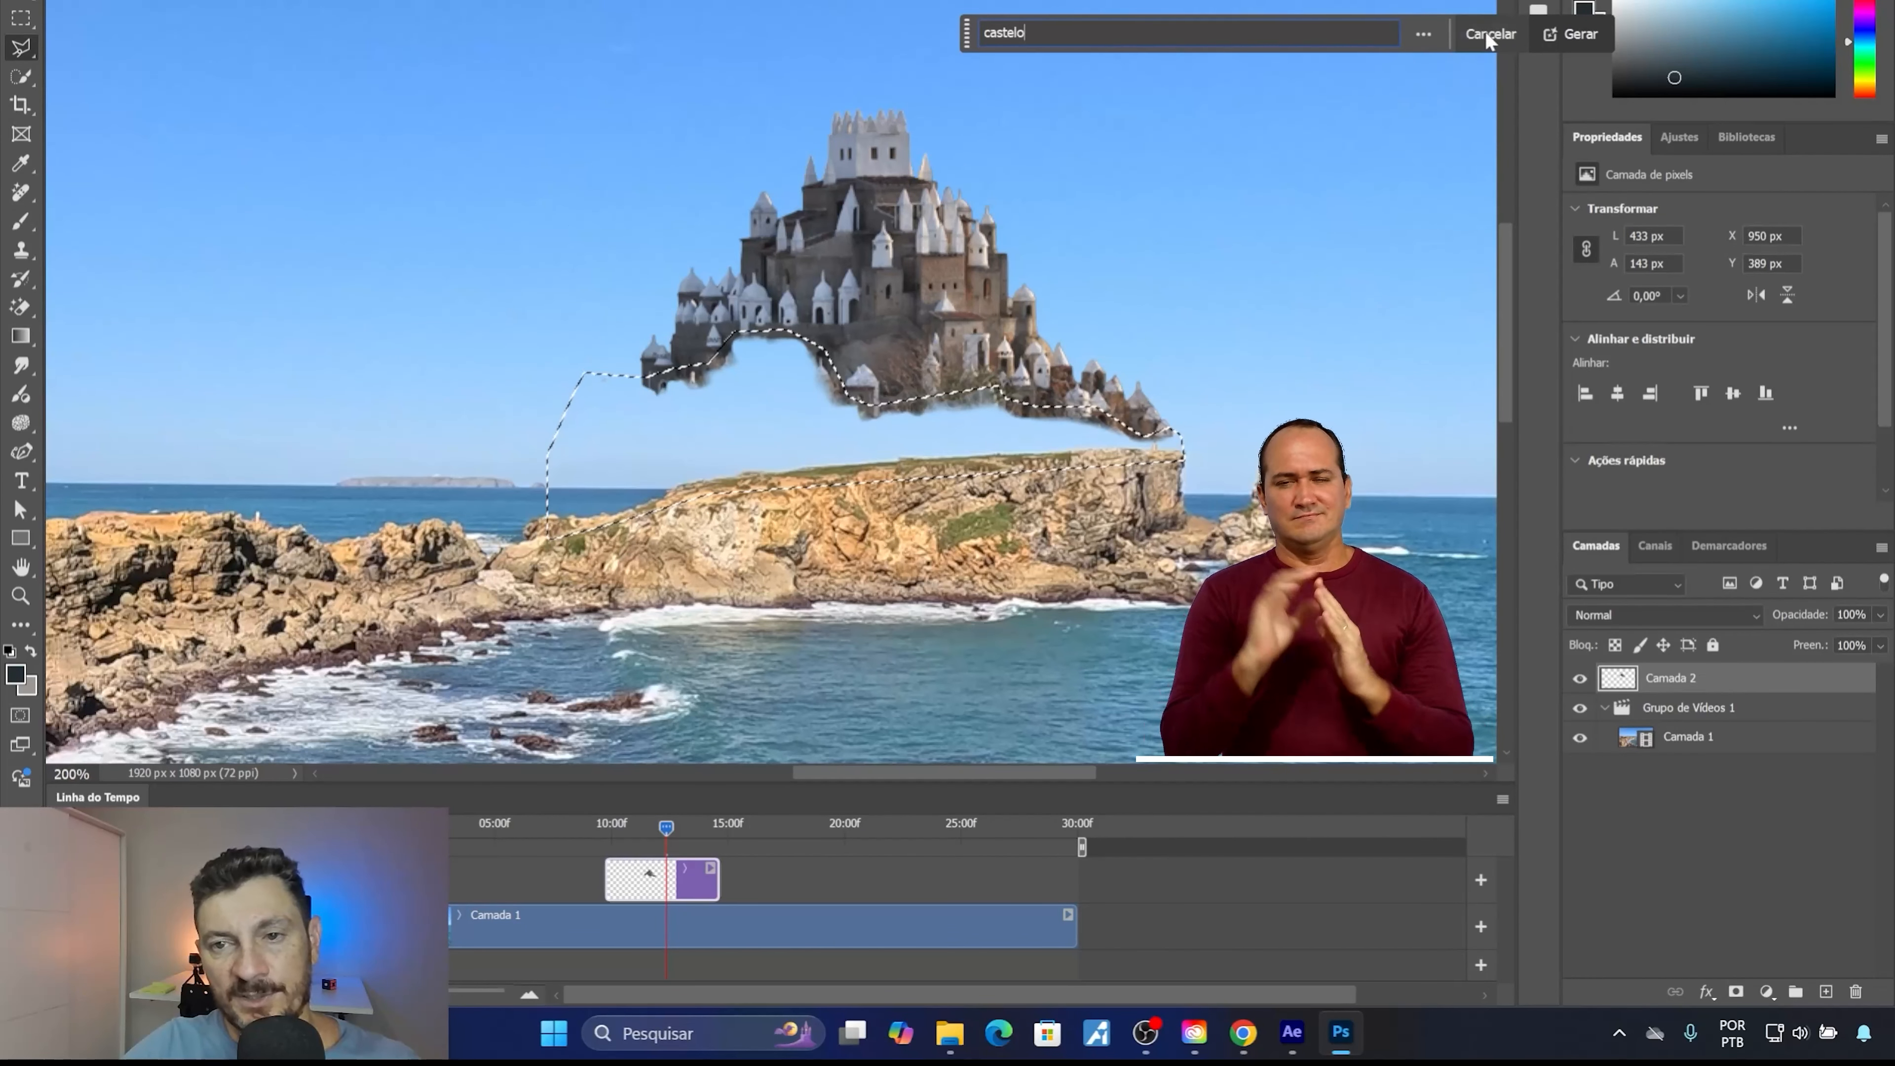
pyautogui.click(1562, 42)
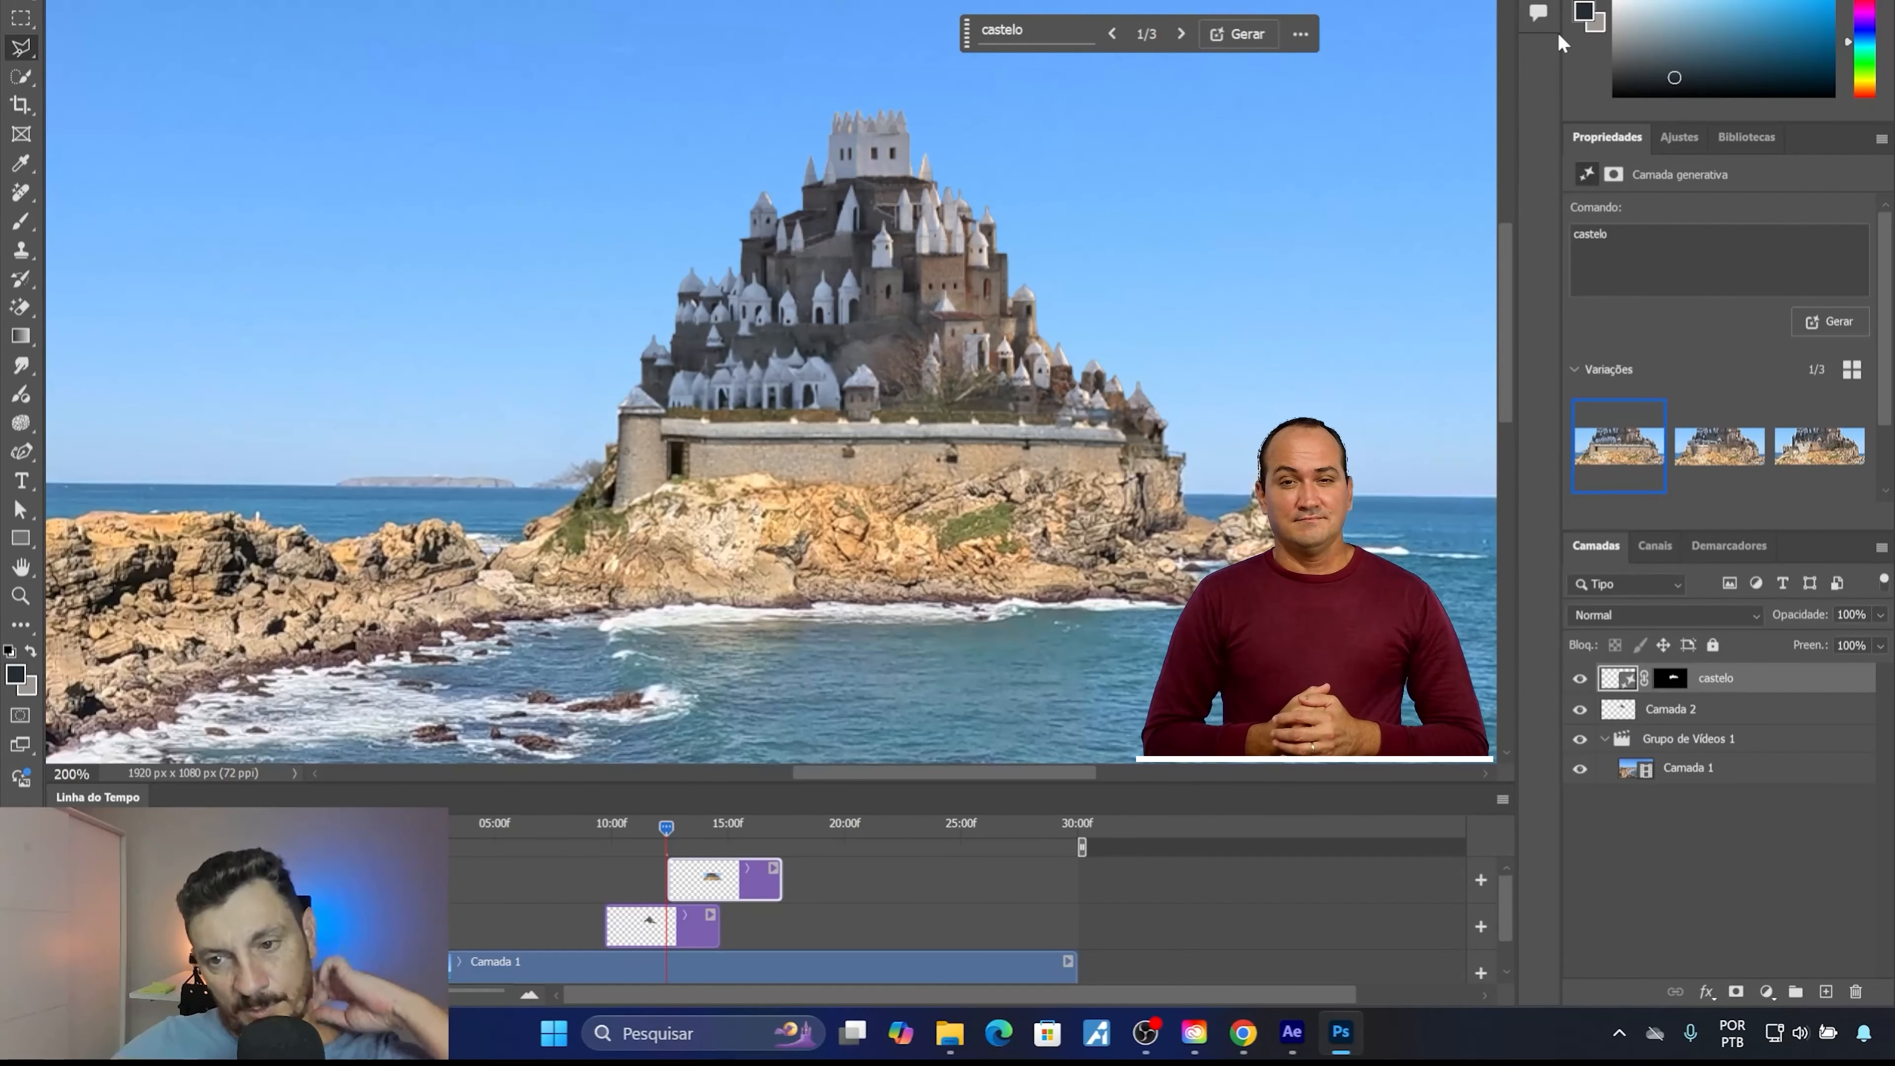
# Compare the three generated "castelo" variations for how the castle's base blends with the headland.
pyautogui.click(1720, 459)
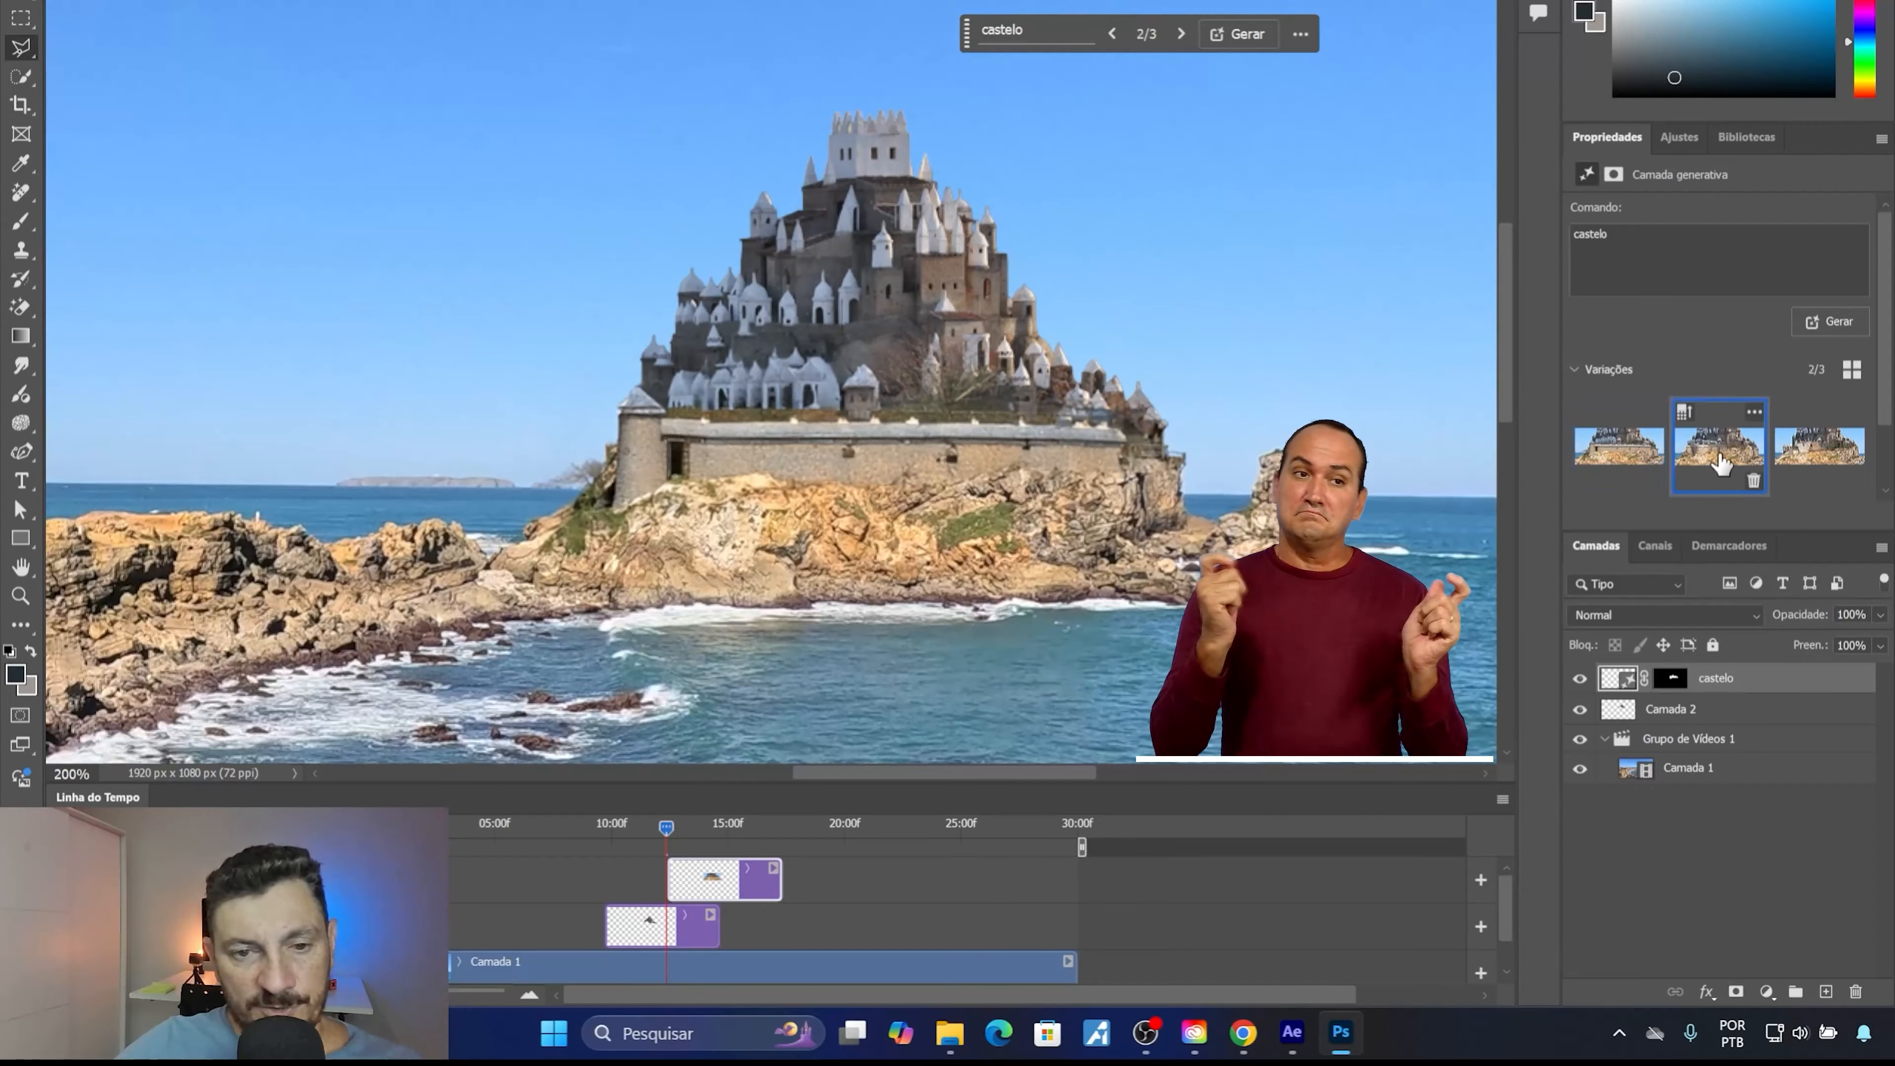
pyautogui.click(1823, 449)
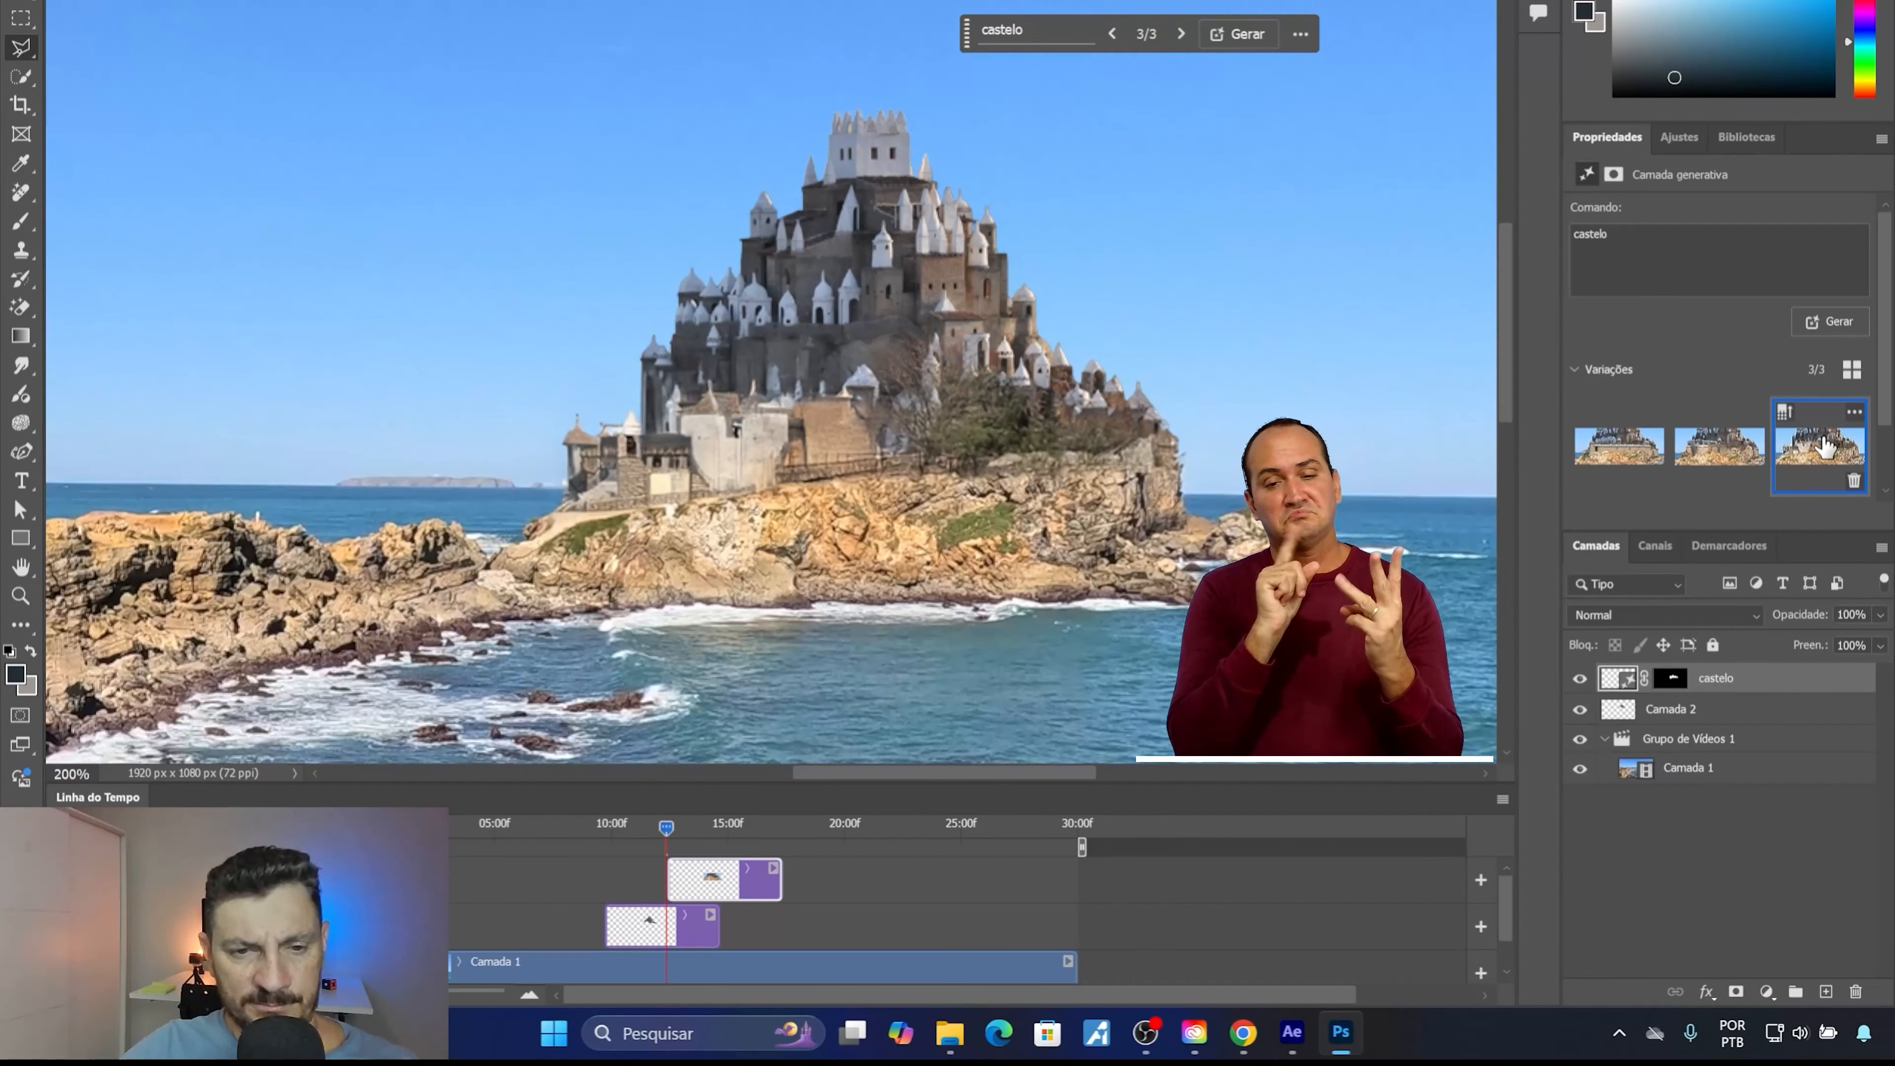
pyautogui.click(1720, 456)
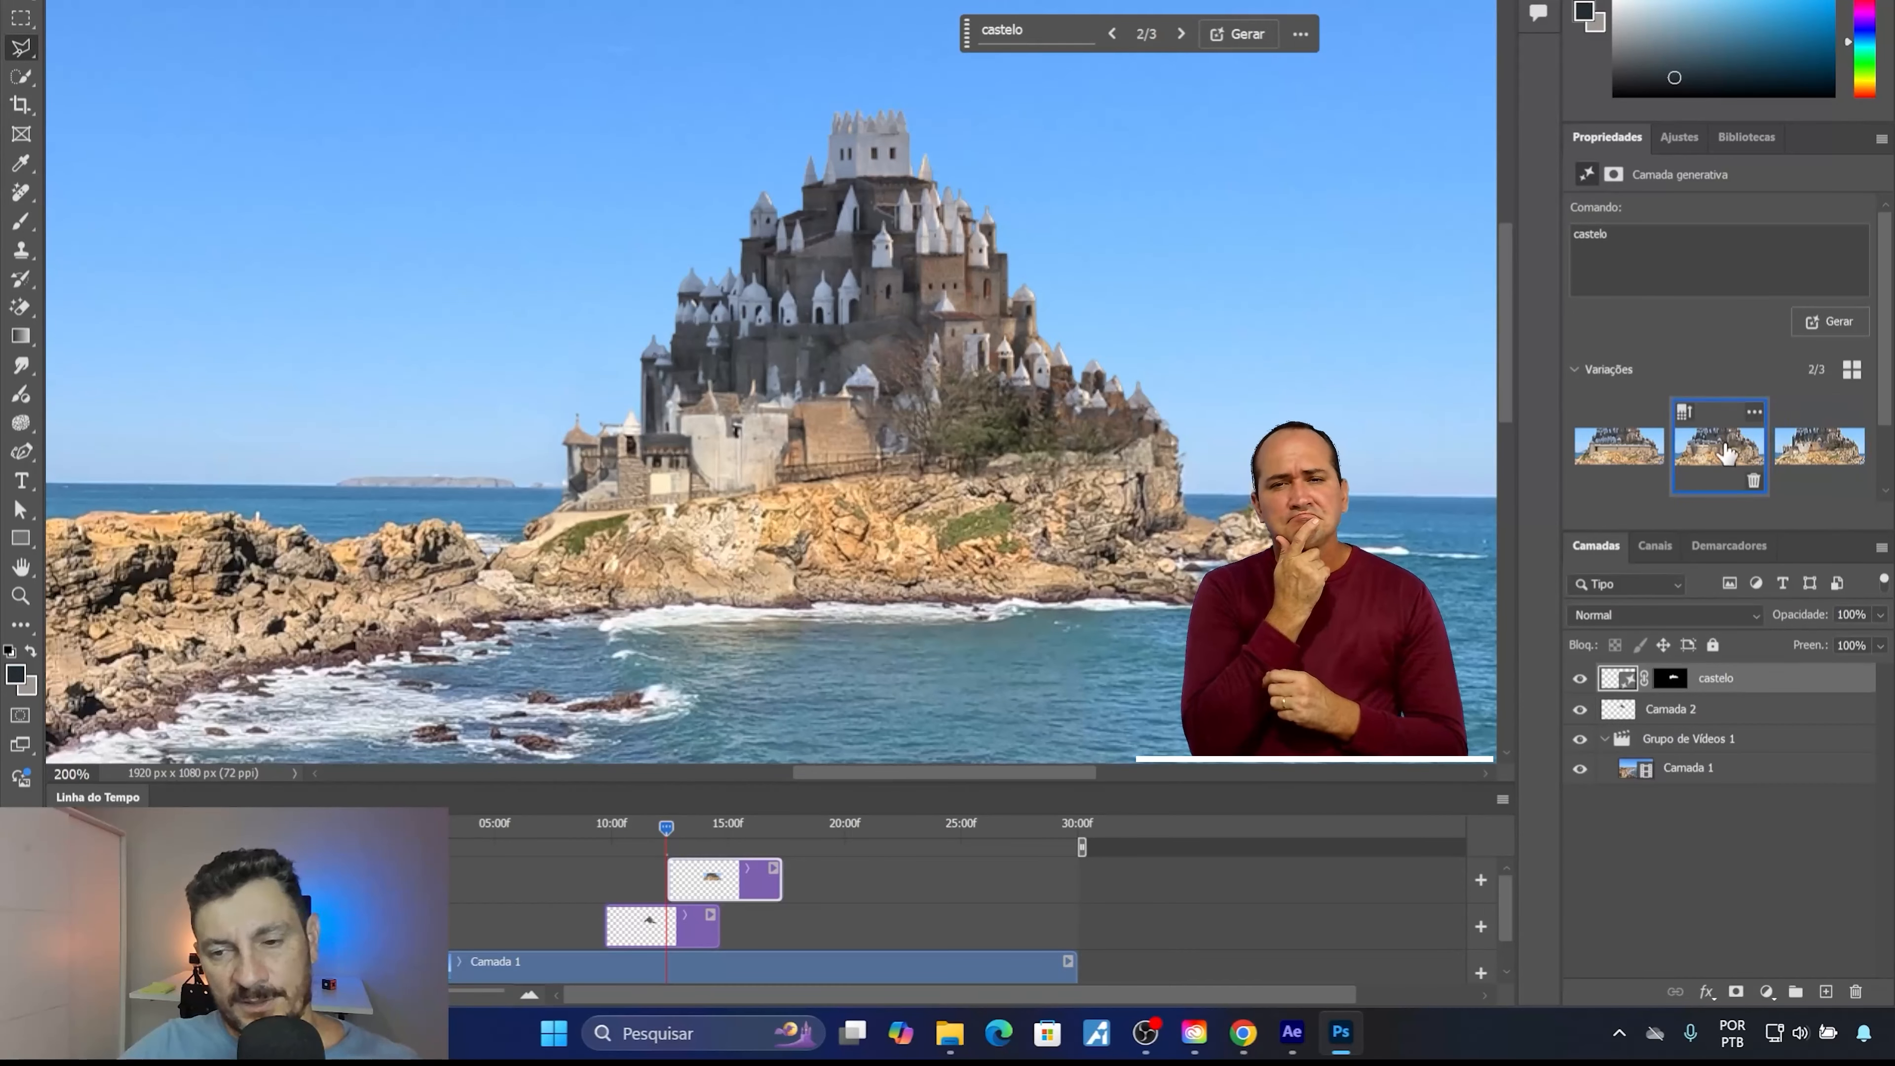
pyautogui.click(1815, 455)
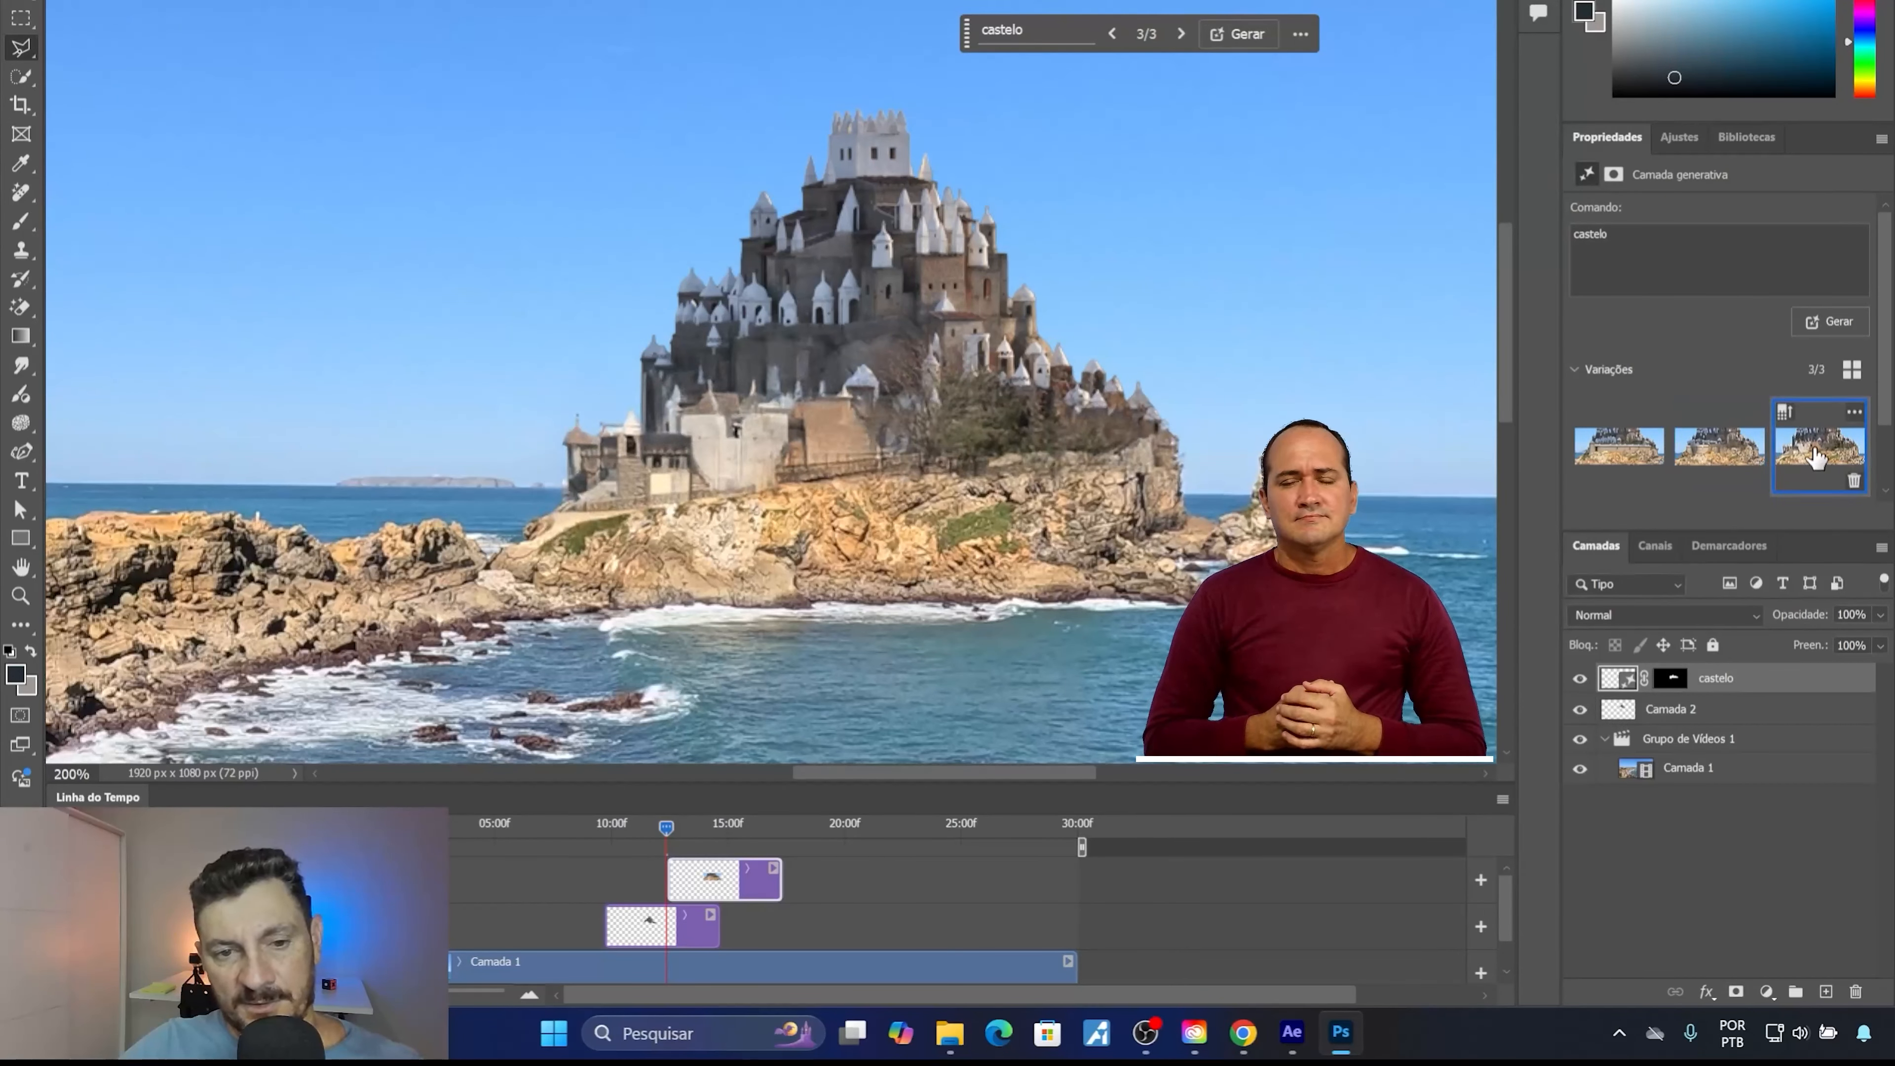
pyautogui.click(1721, 455)
pyautogui.click(1597, 468)
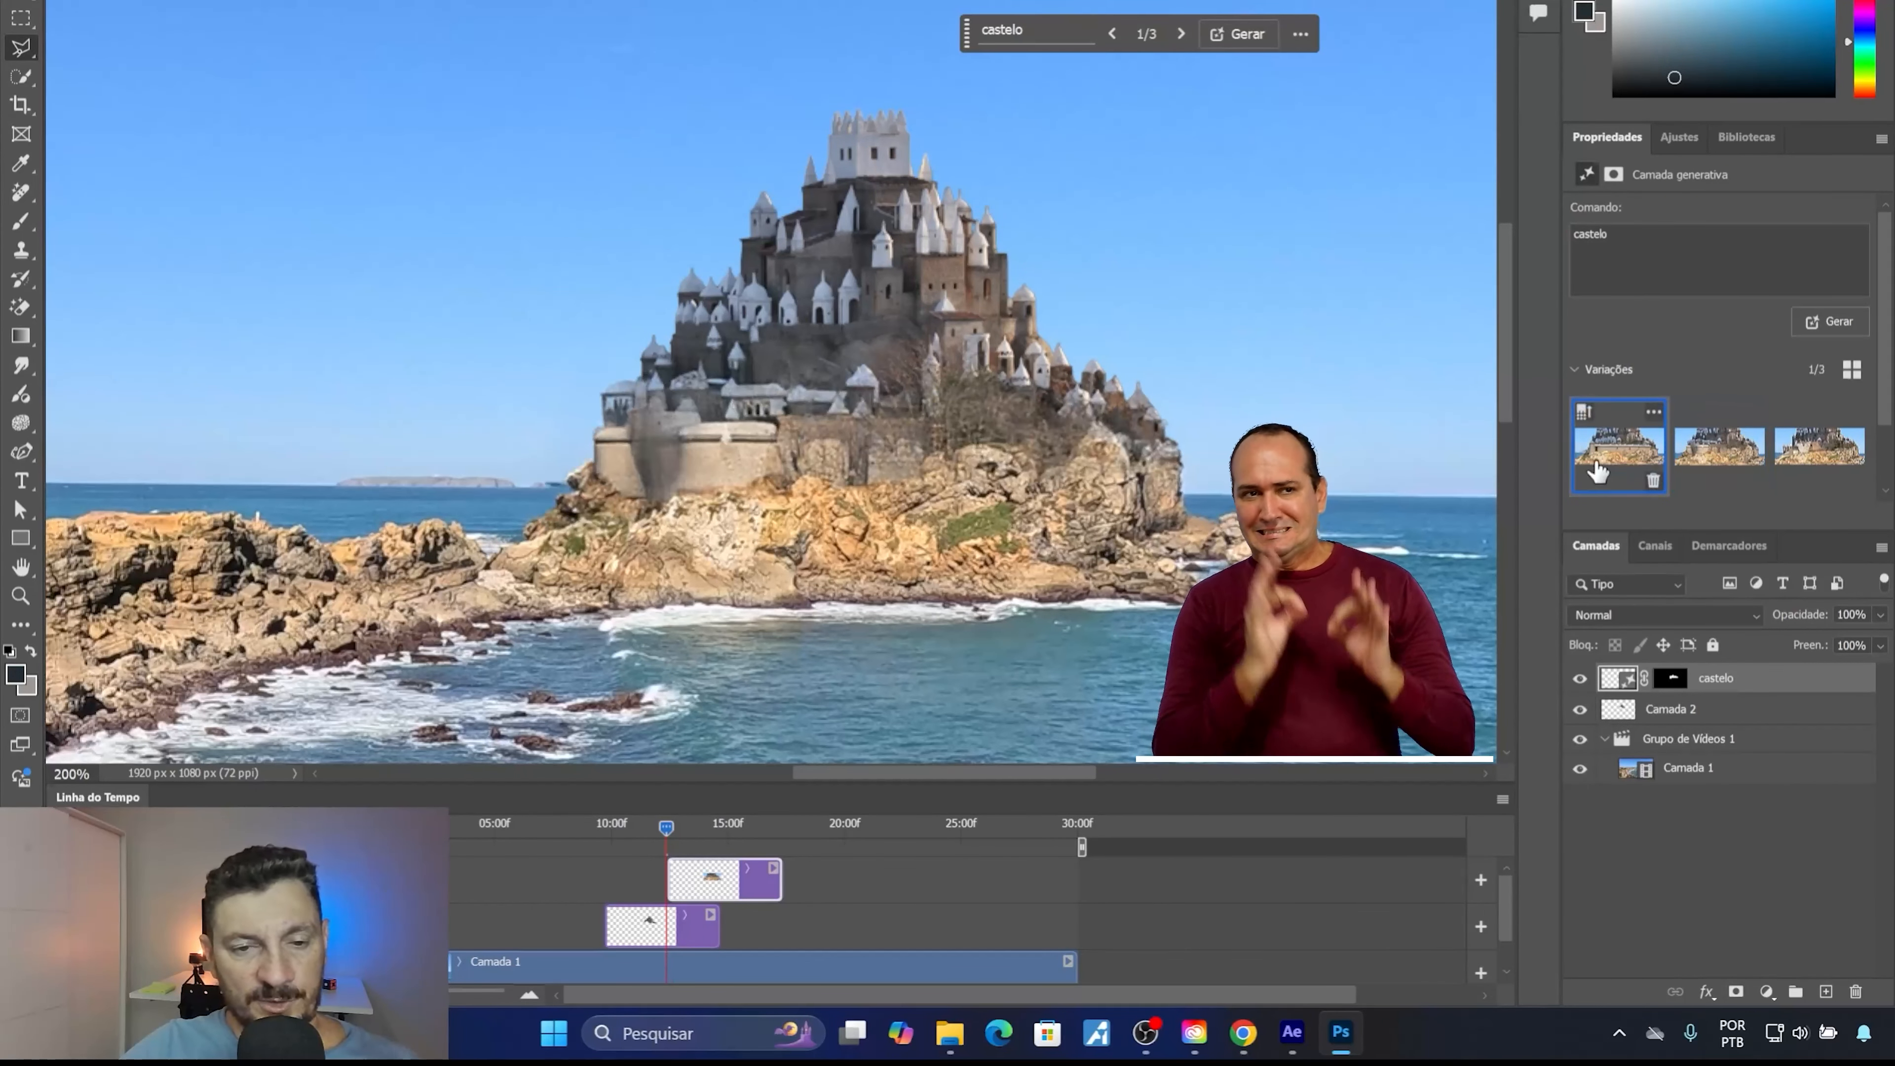
pyautogui.click(1715, 471)
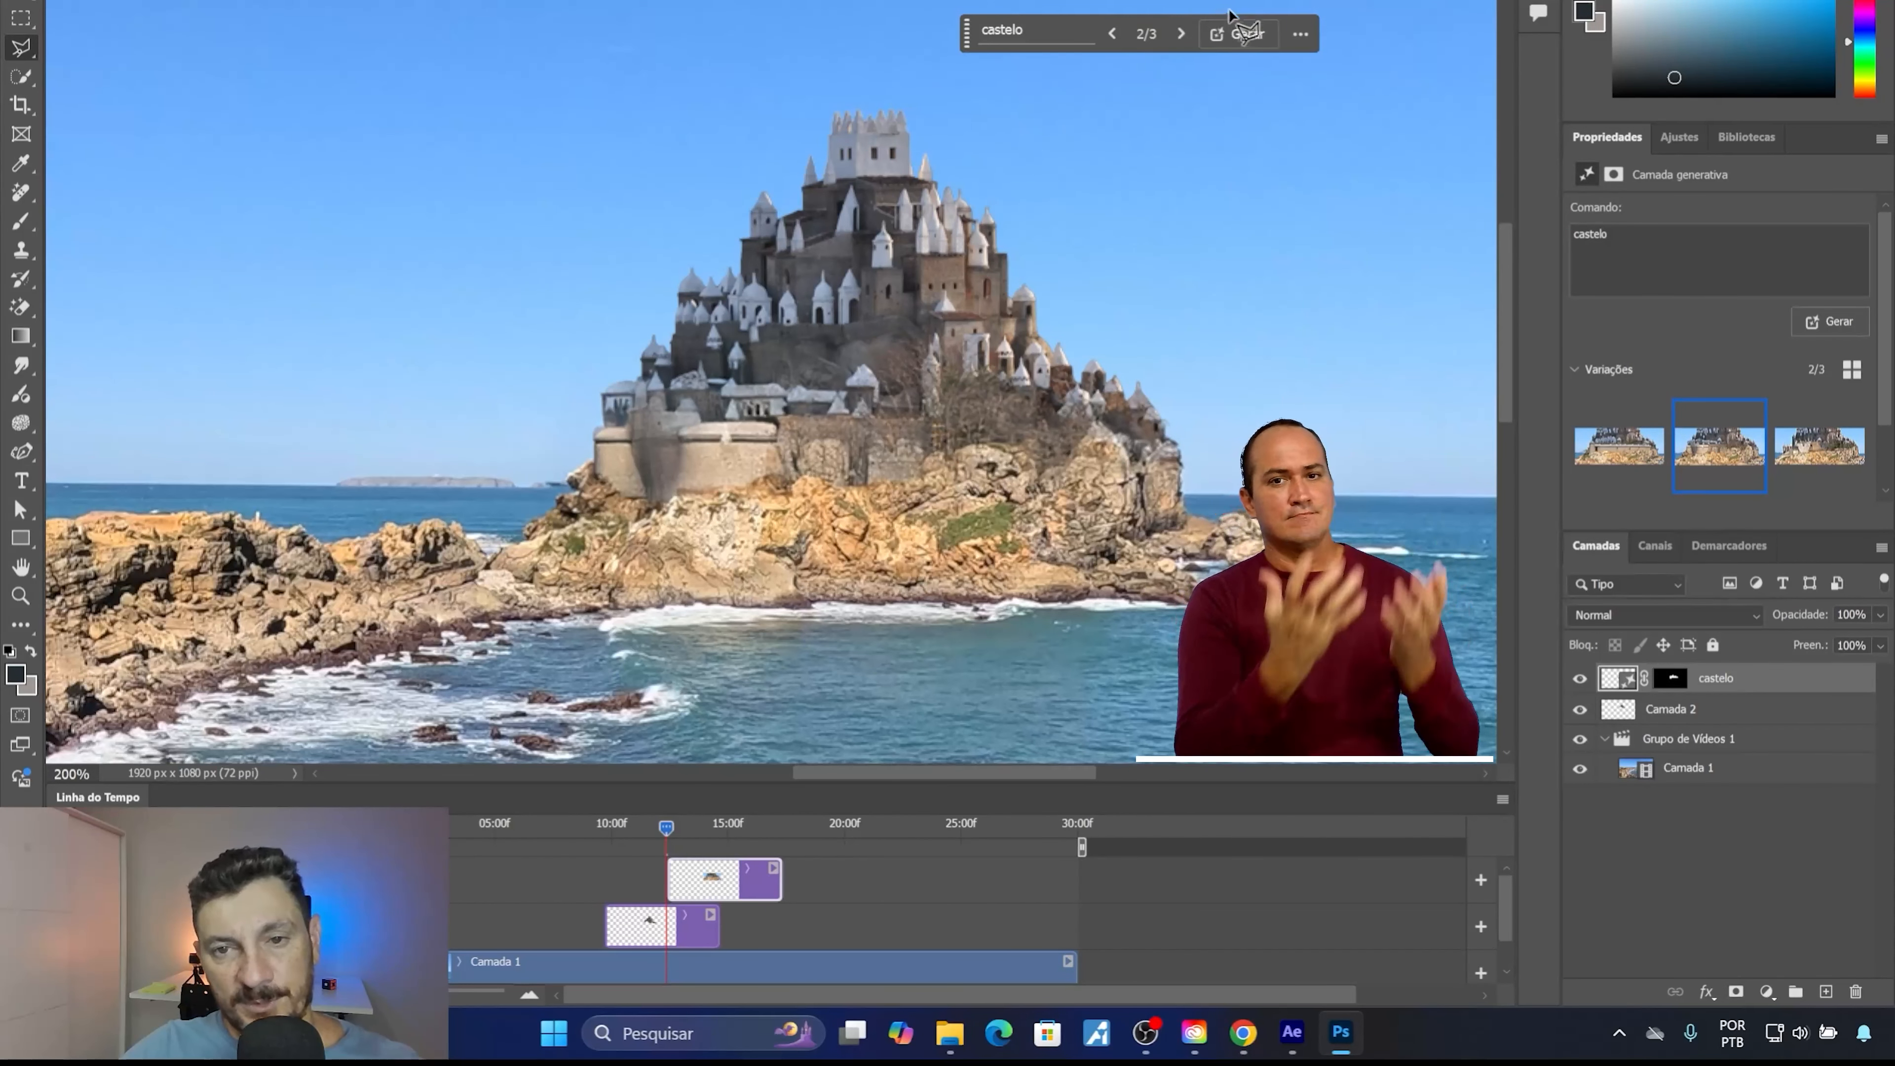
# Generate another set of variations from the same "castelo" prompt and choose the second one, with small white houses above the rock.
pyautogui.click(1243, 34)
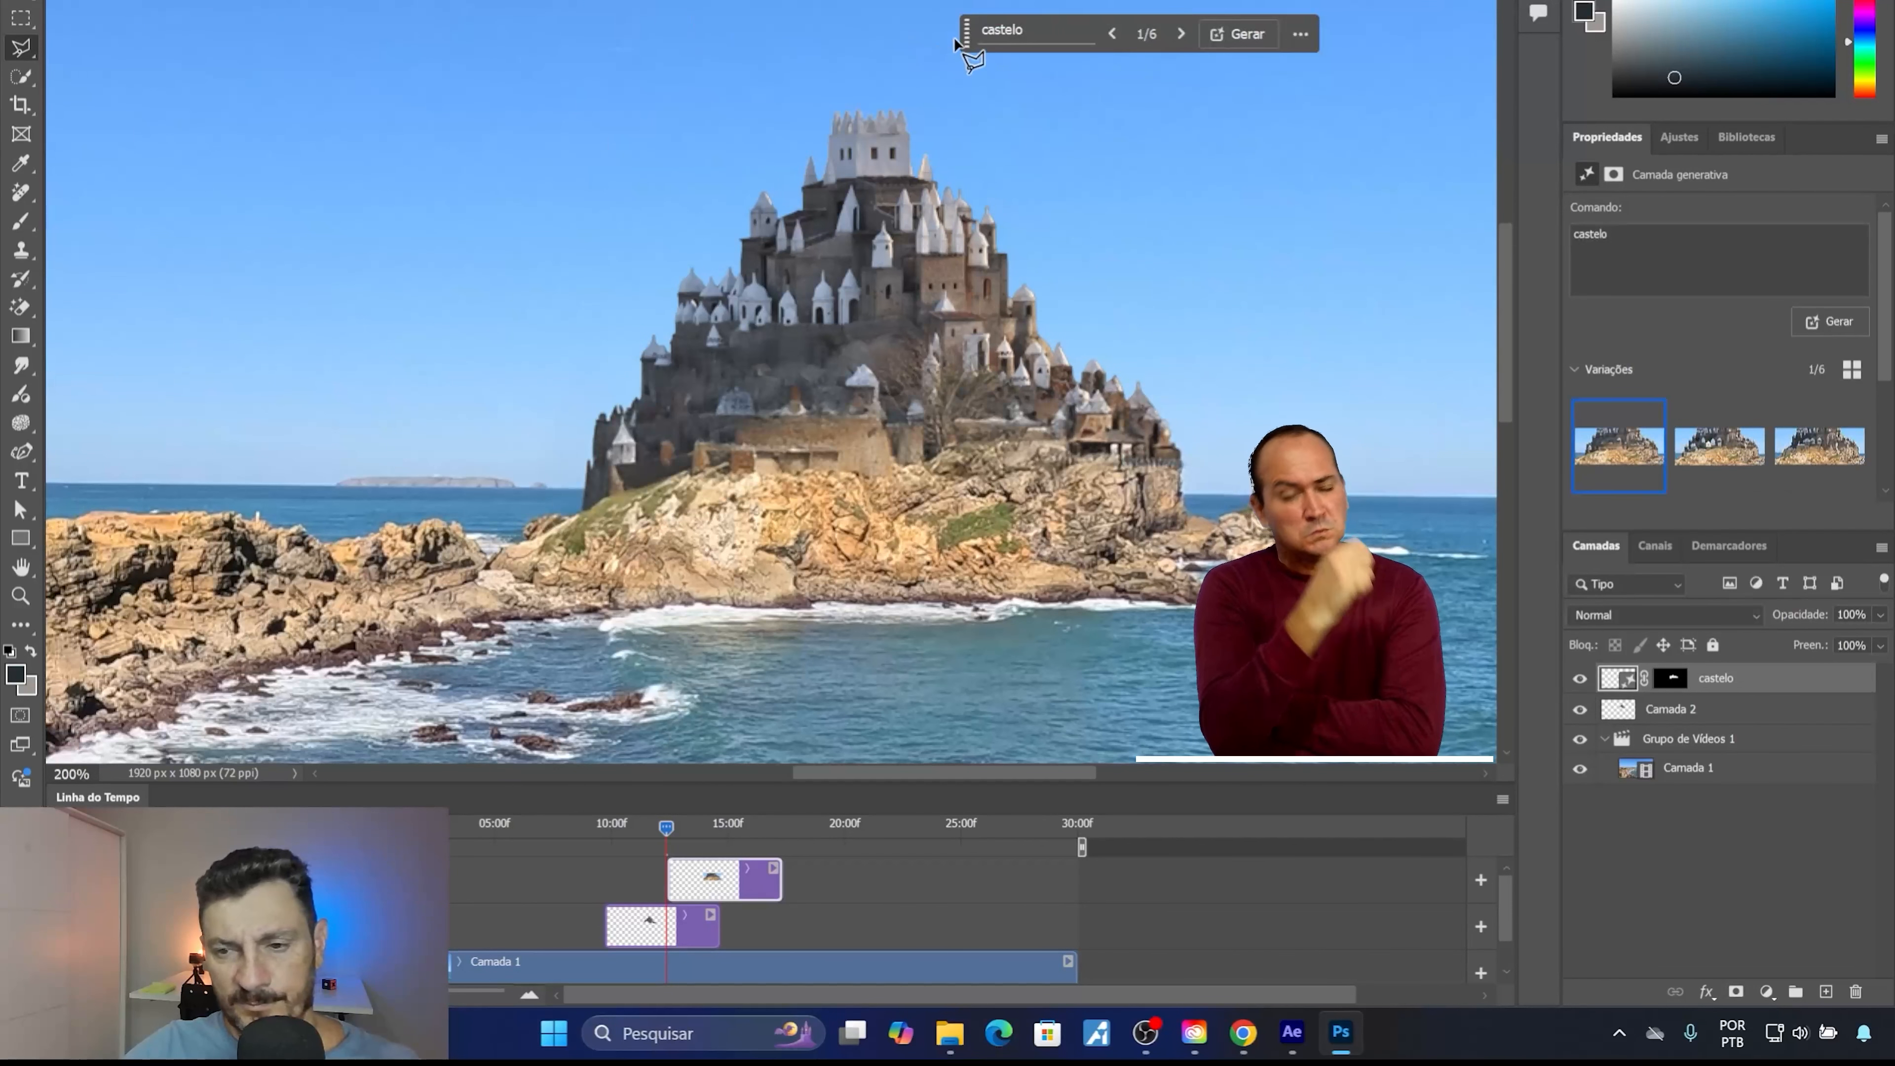
pyautogui.click(1737, 452)
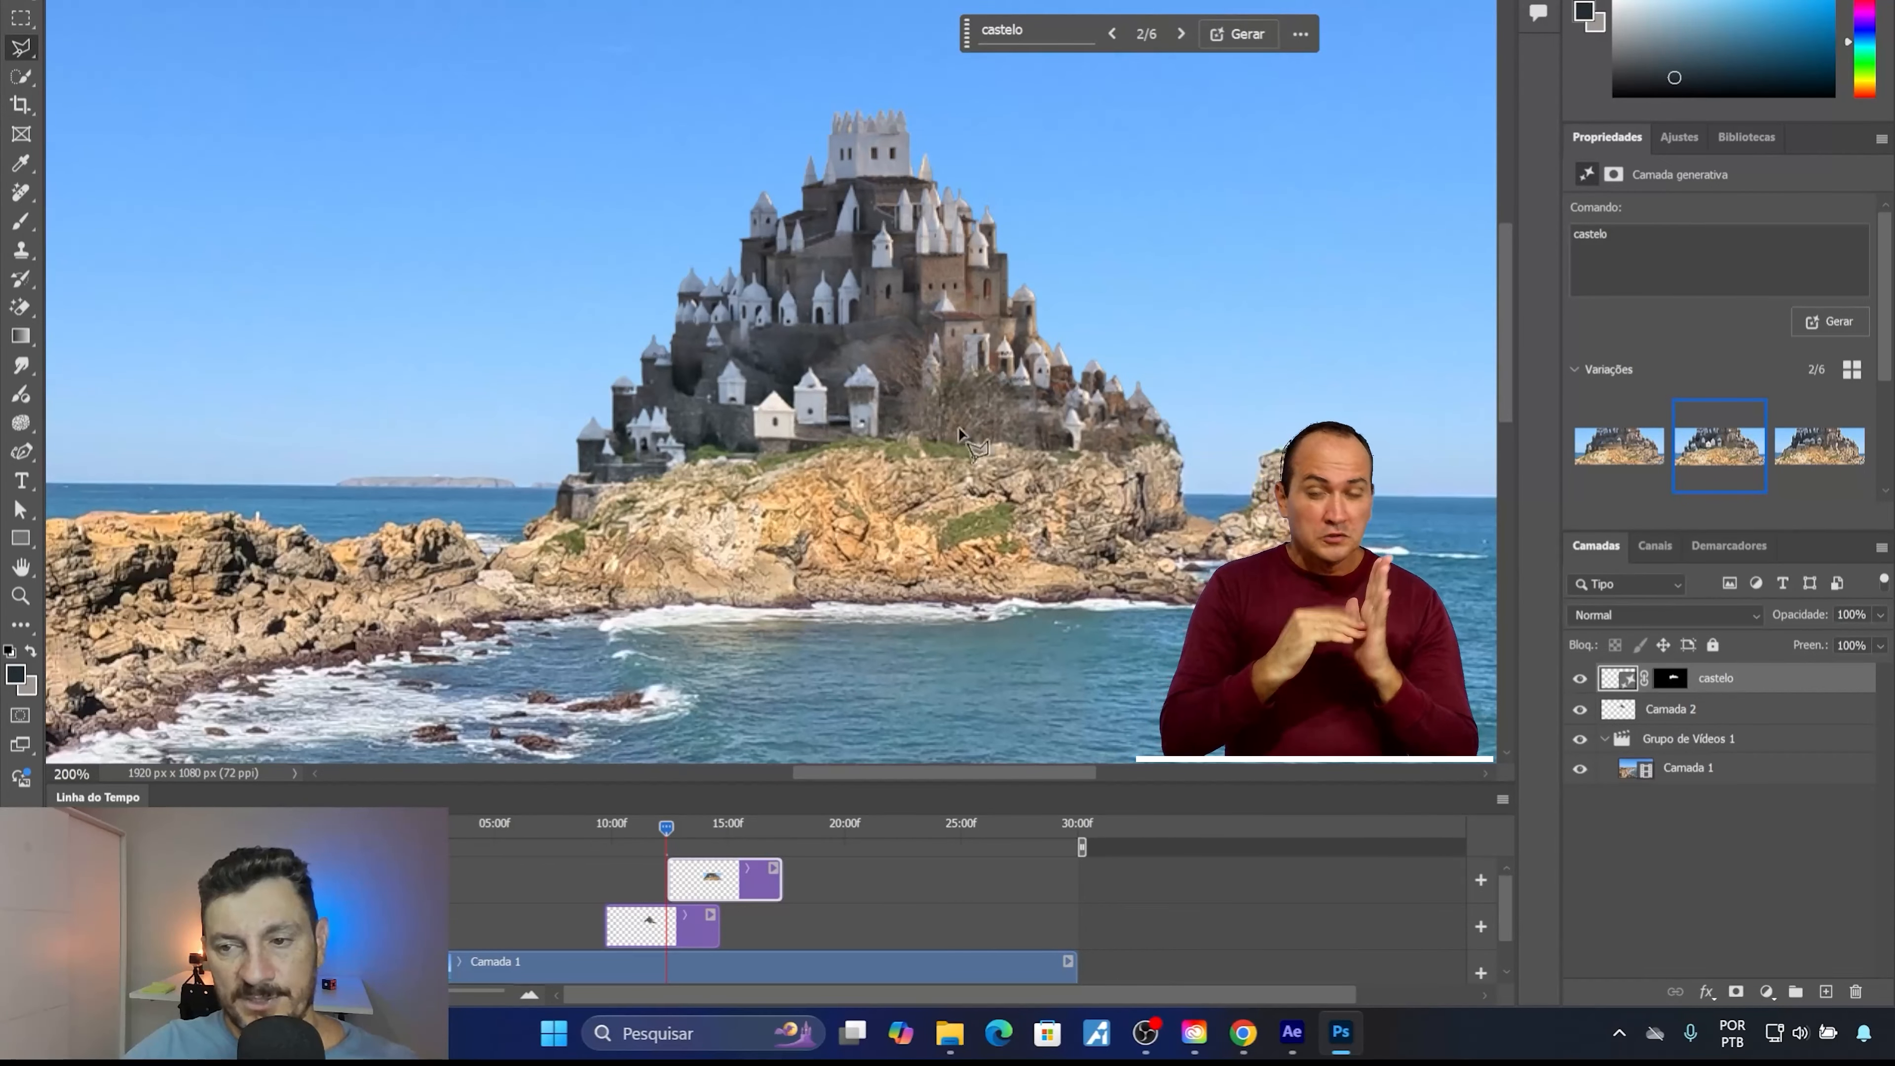
pyautogui.click(1798, 453)
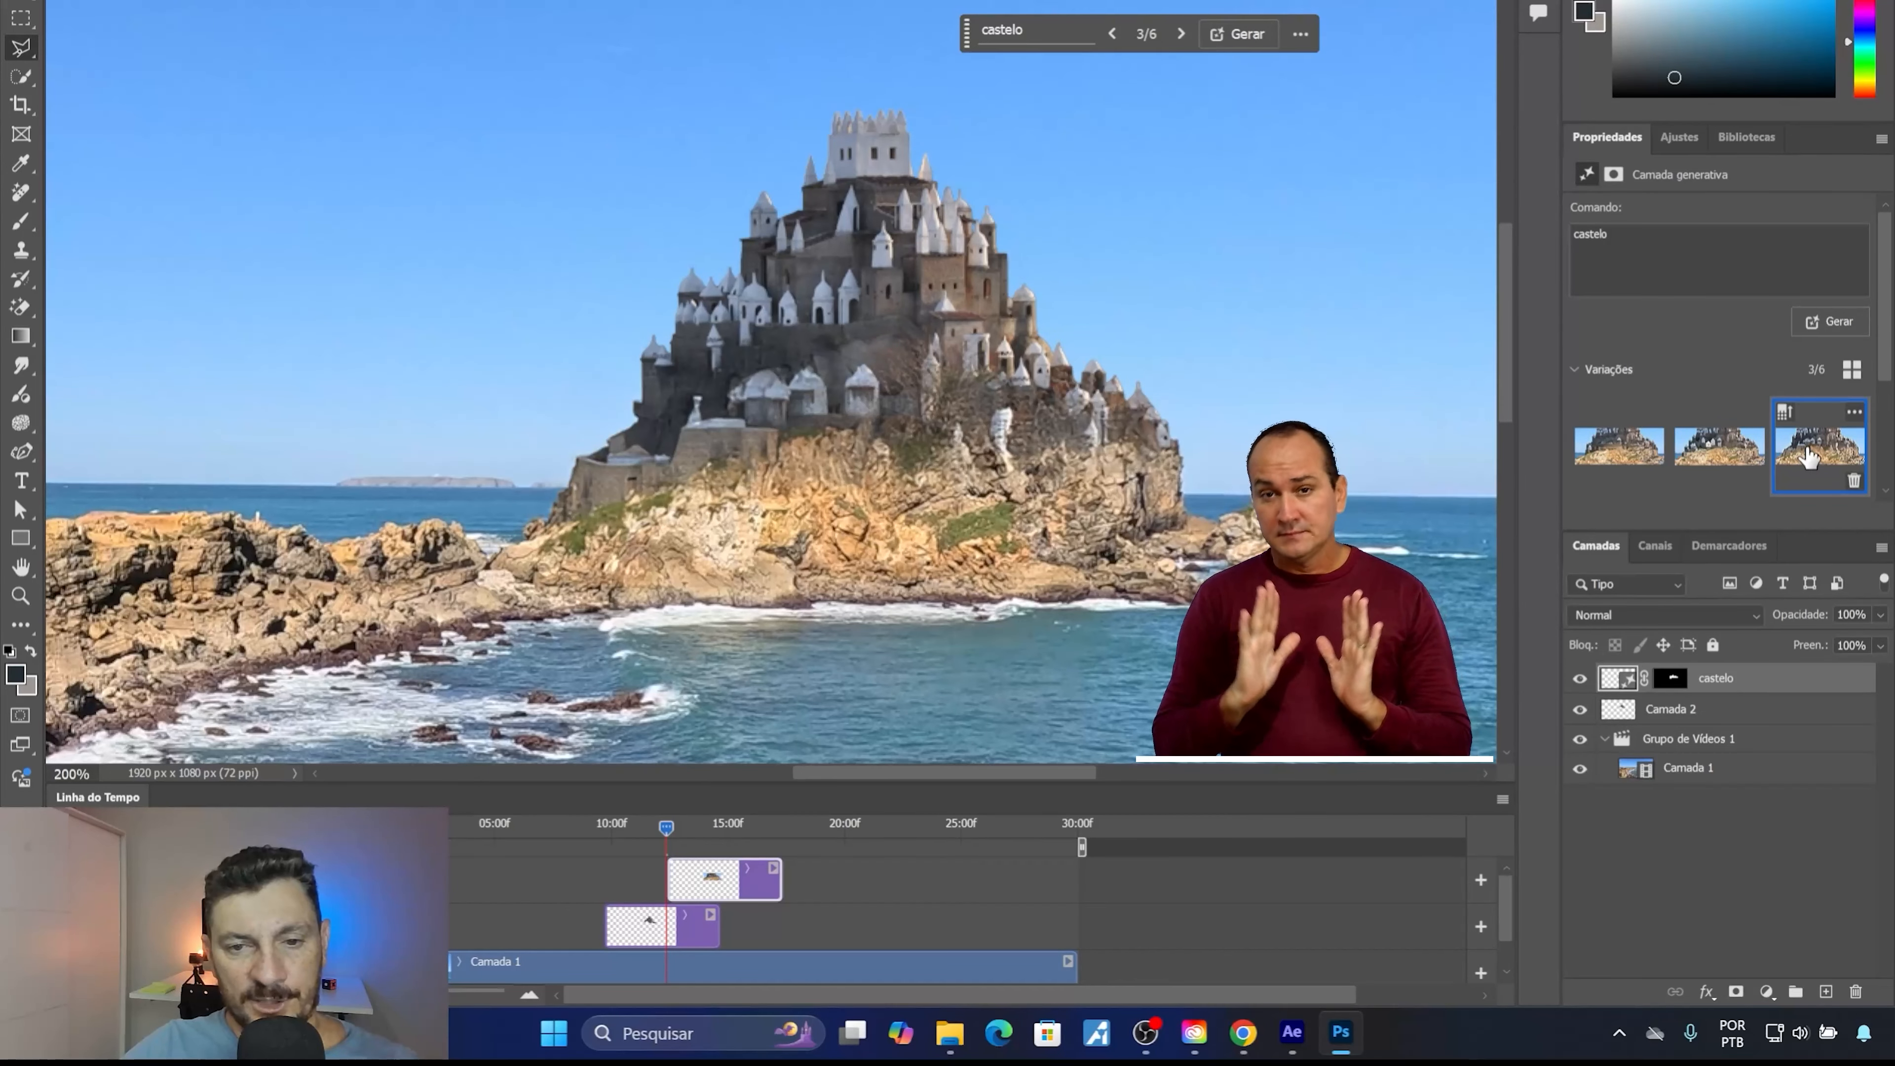
pyautogui.click(1715, 468)
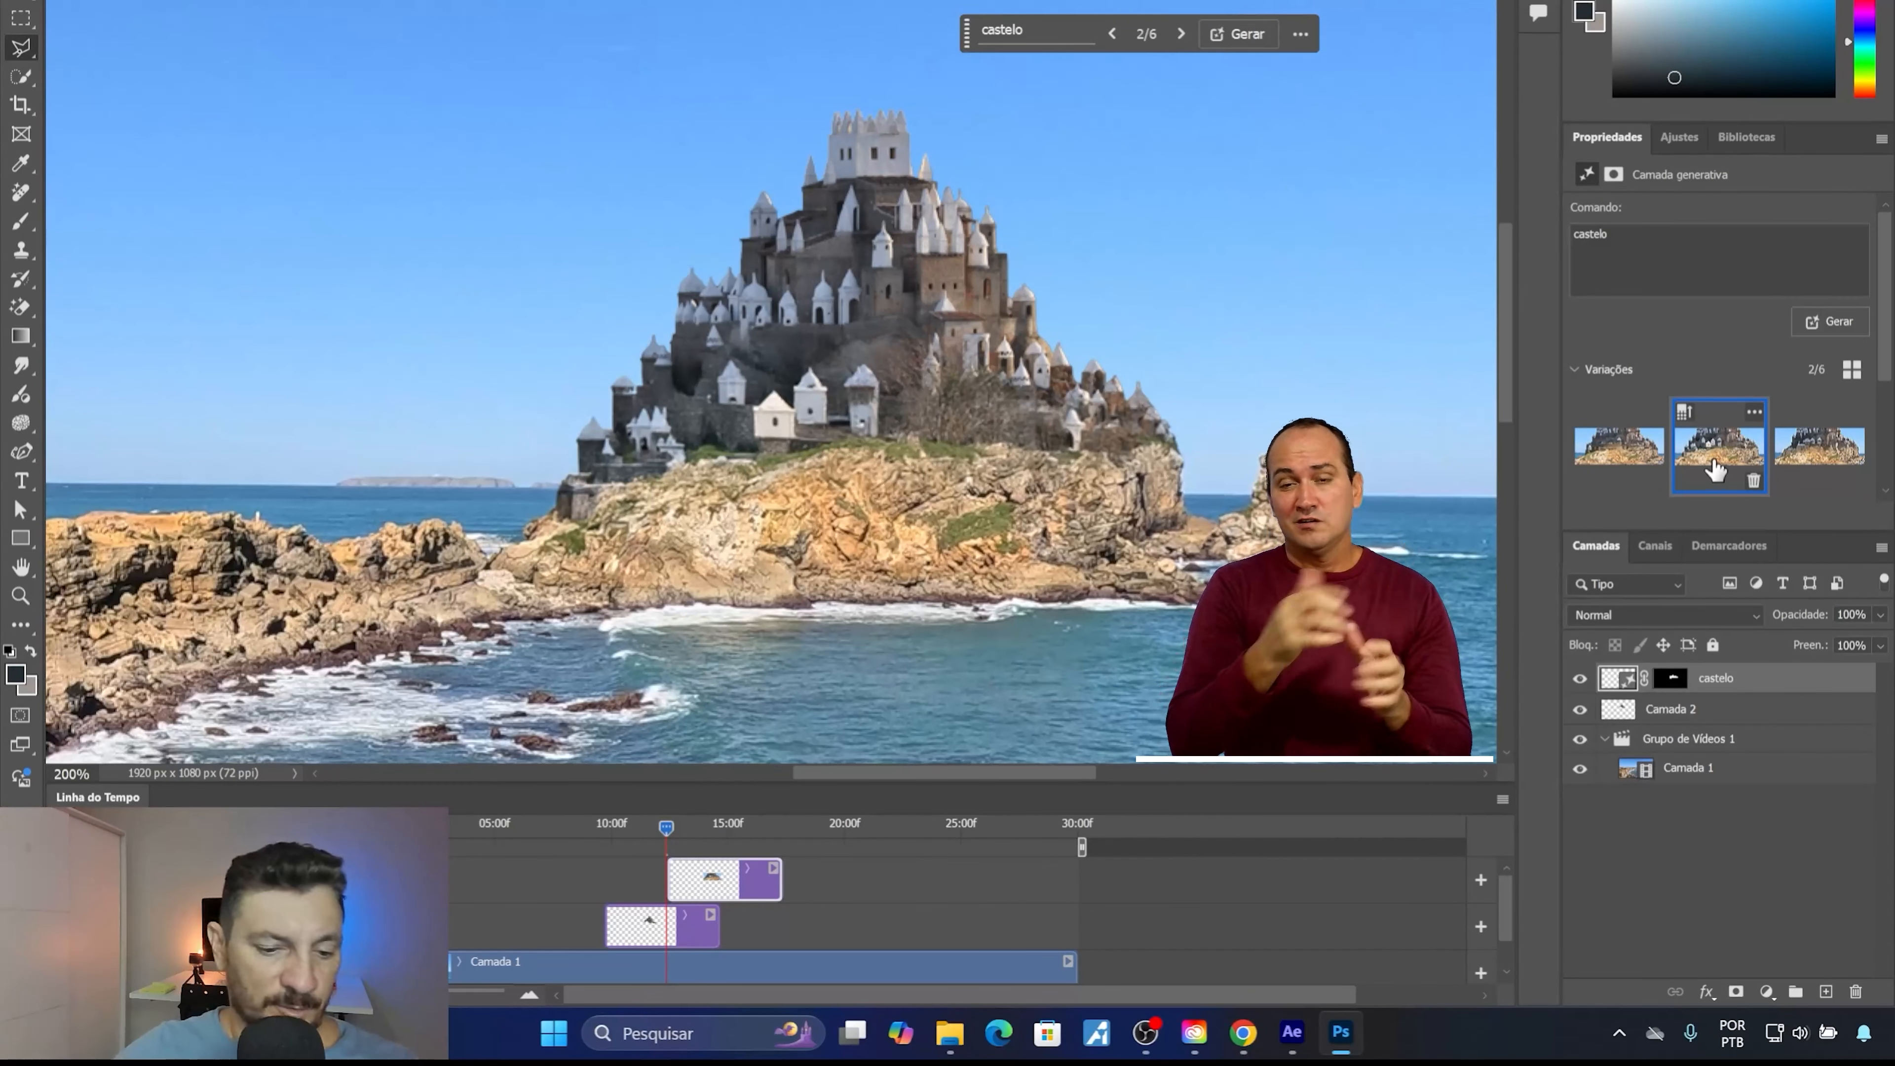
pyautogui.hotkey('ctrl', '0')
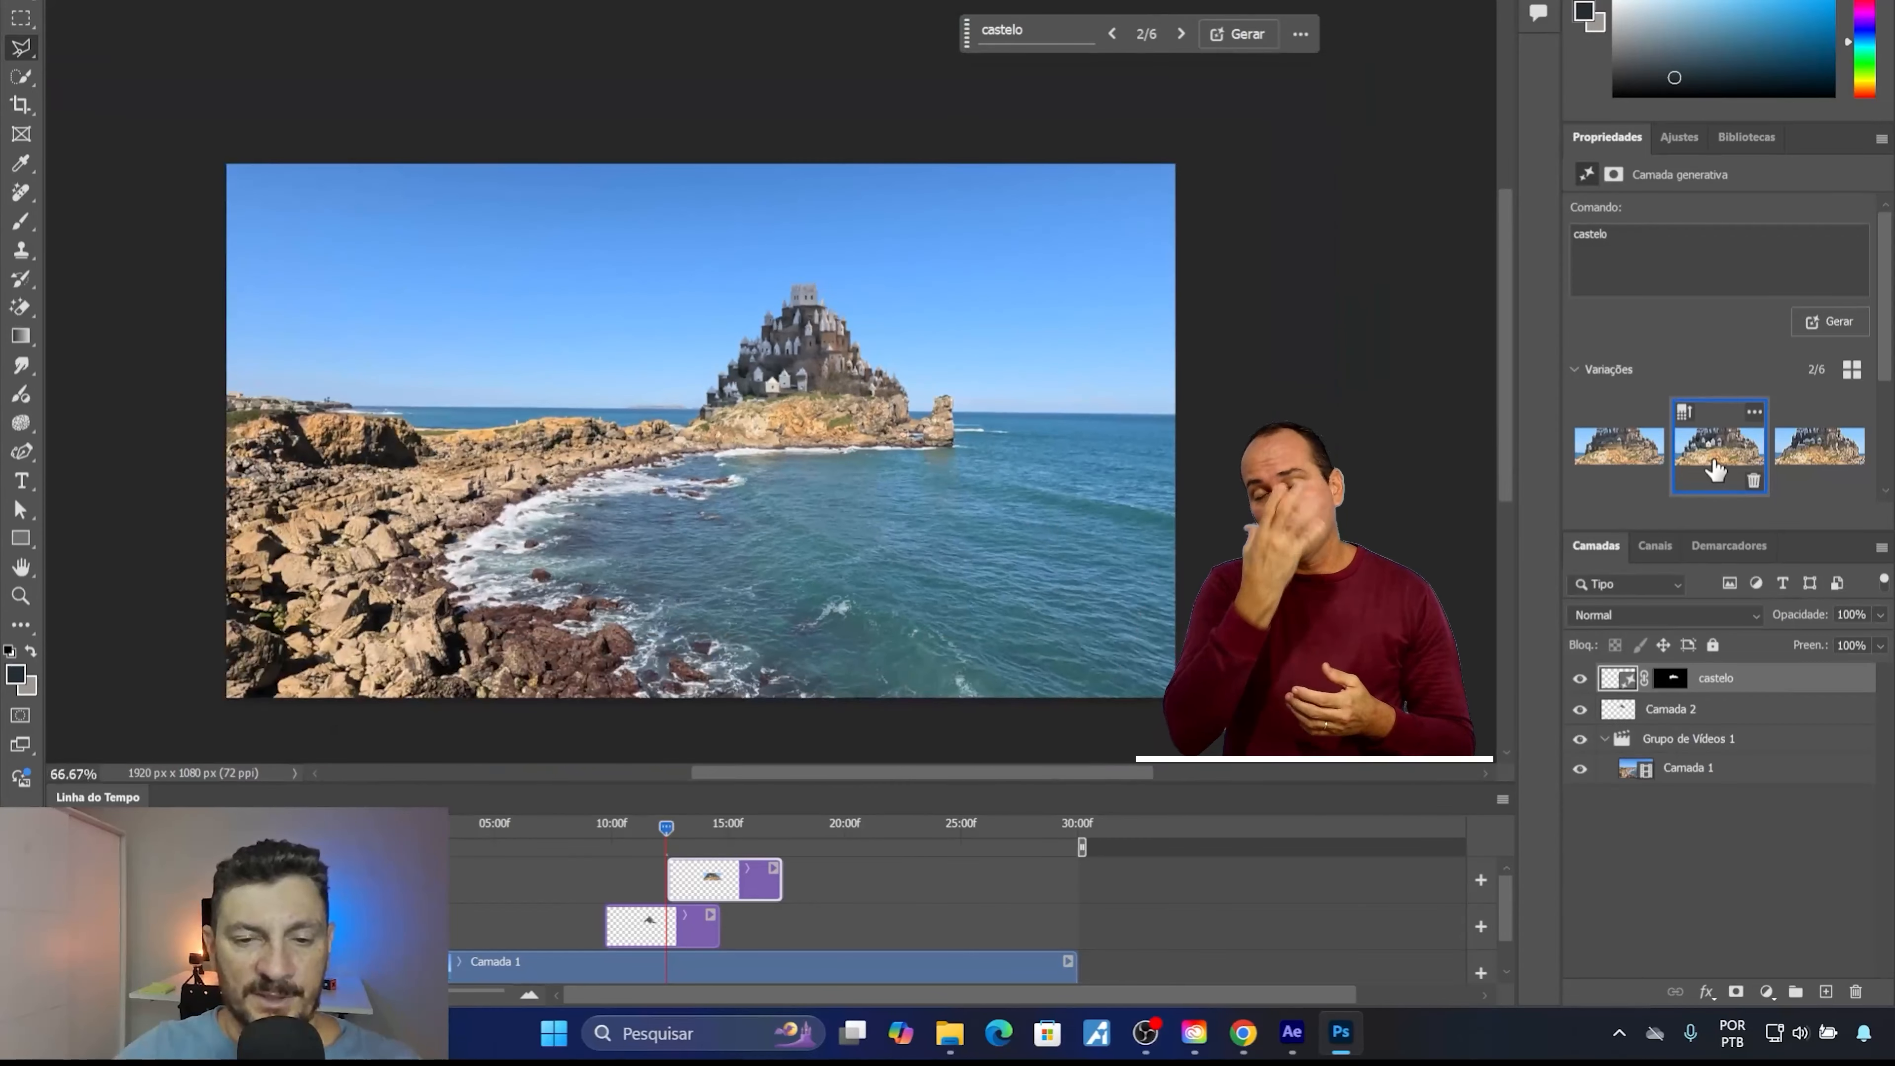
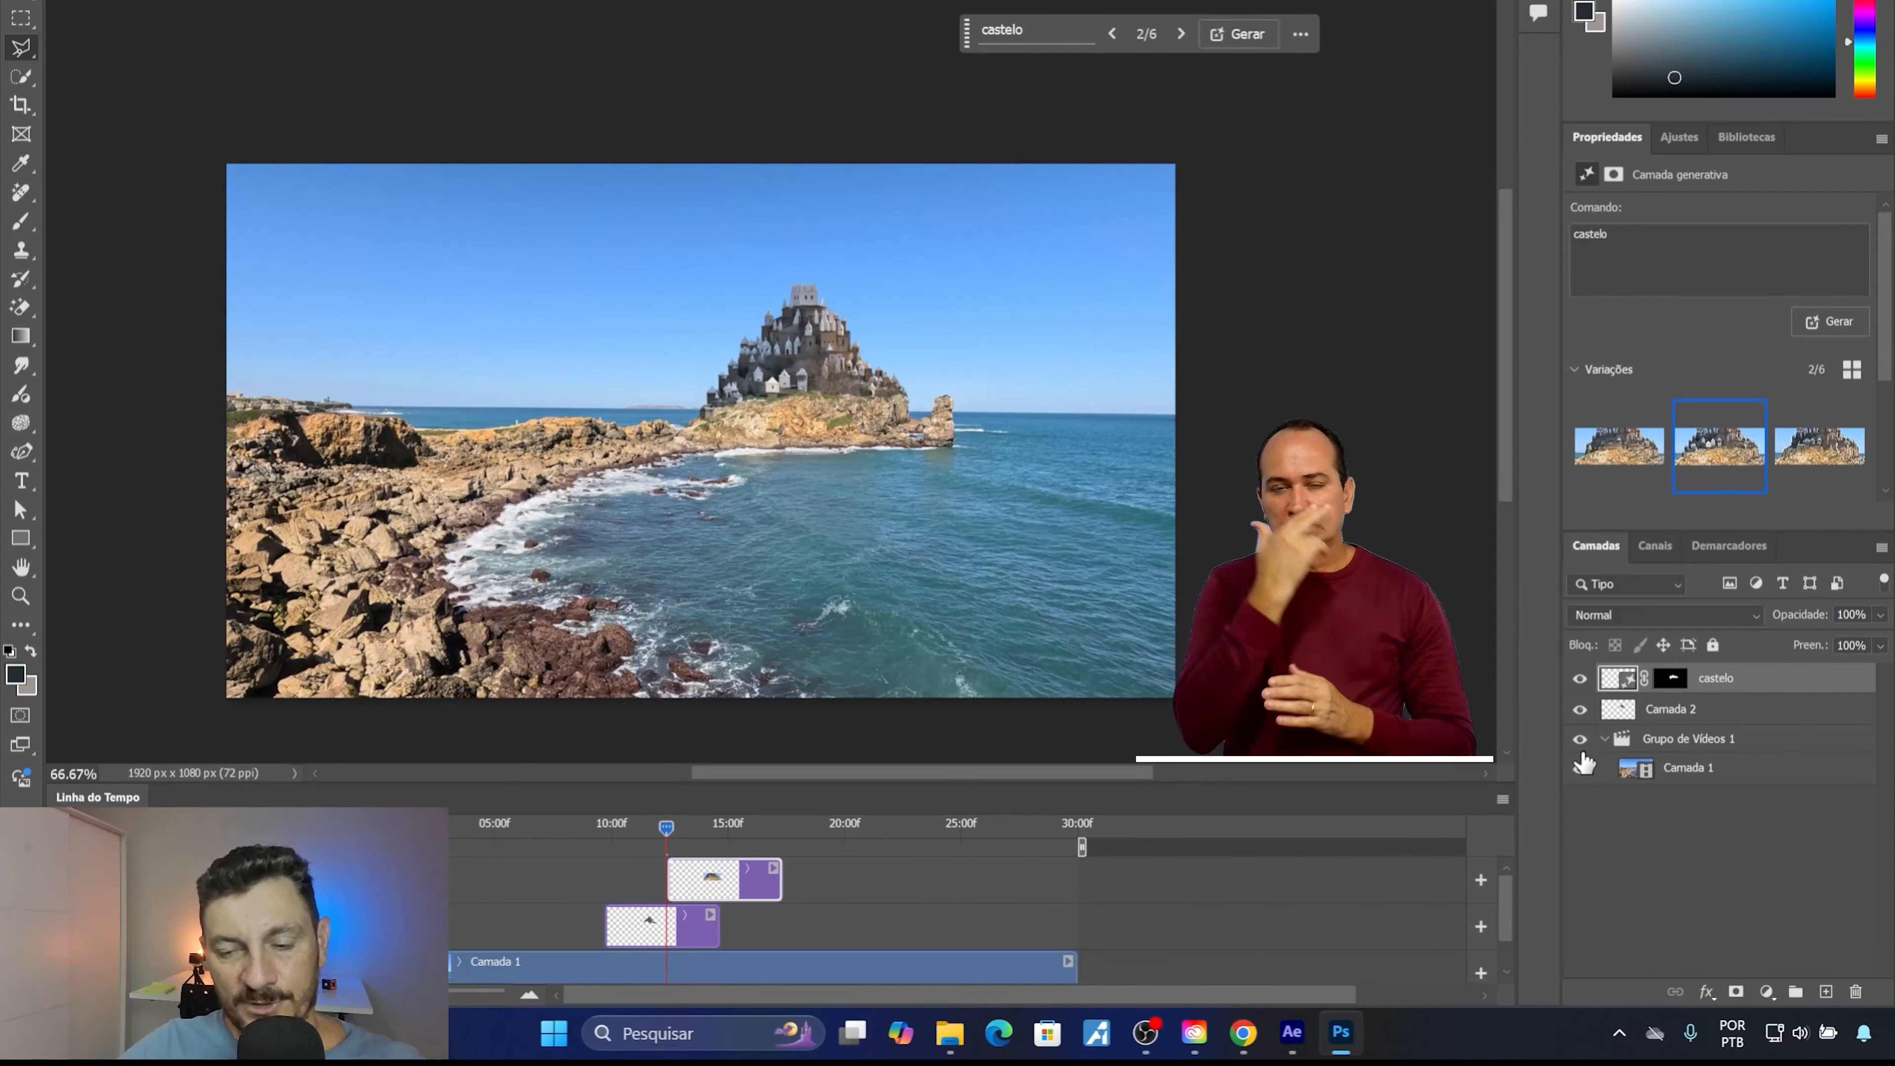
# Marquee a rectangle of about 498 by 348 px around the castle and invert the selection to cover everything outside it.
pyautogui.click(14, 17)
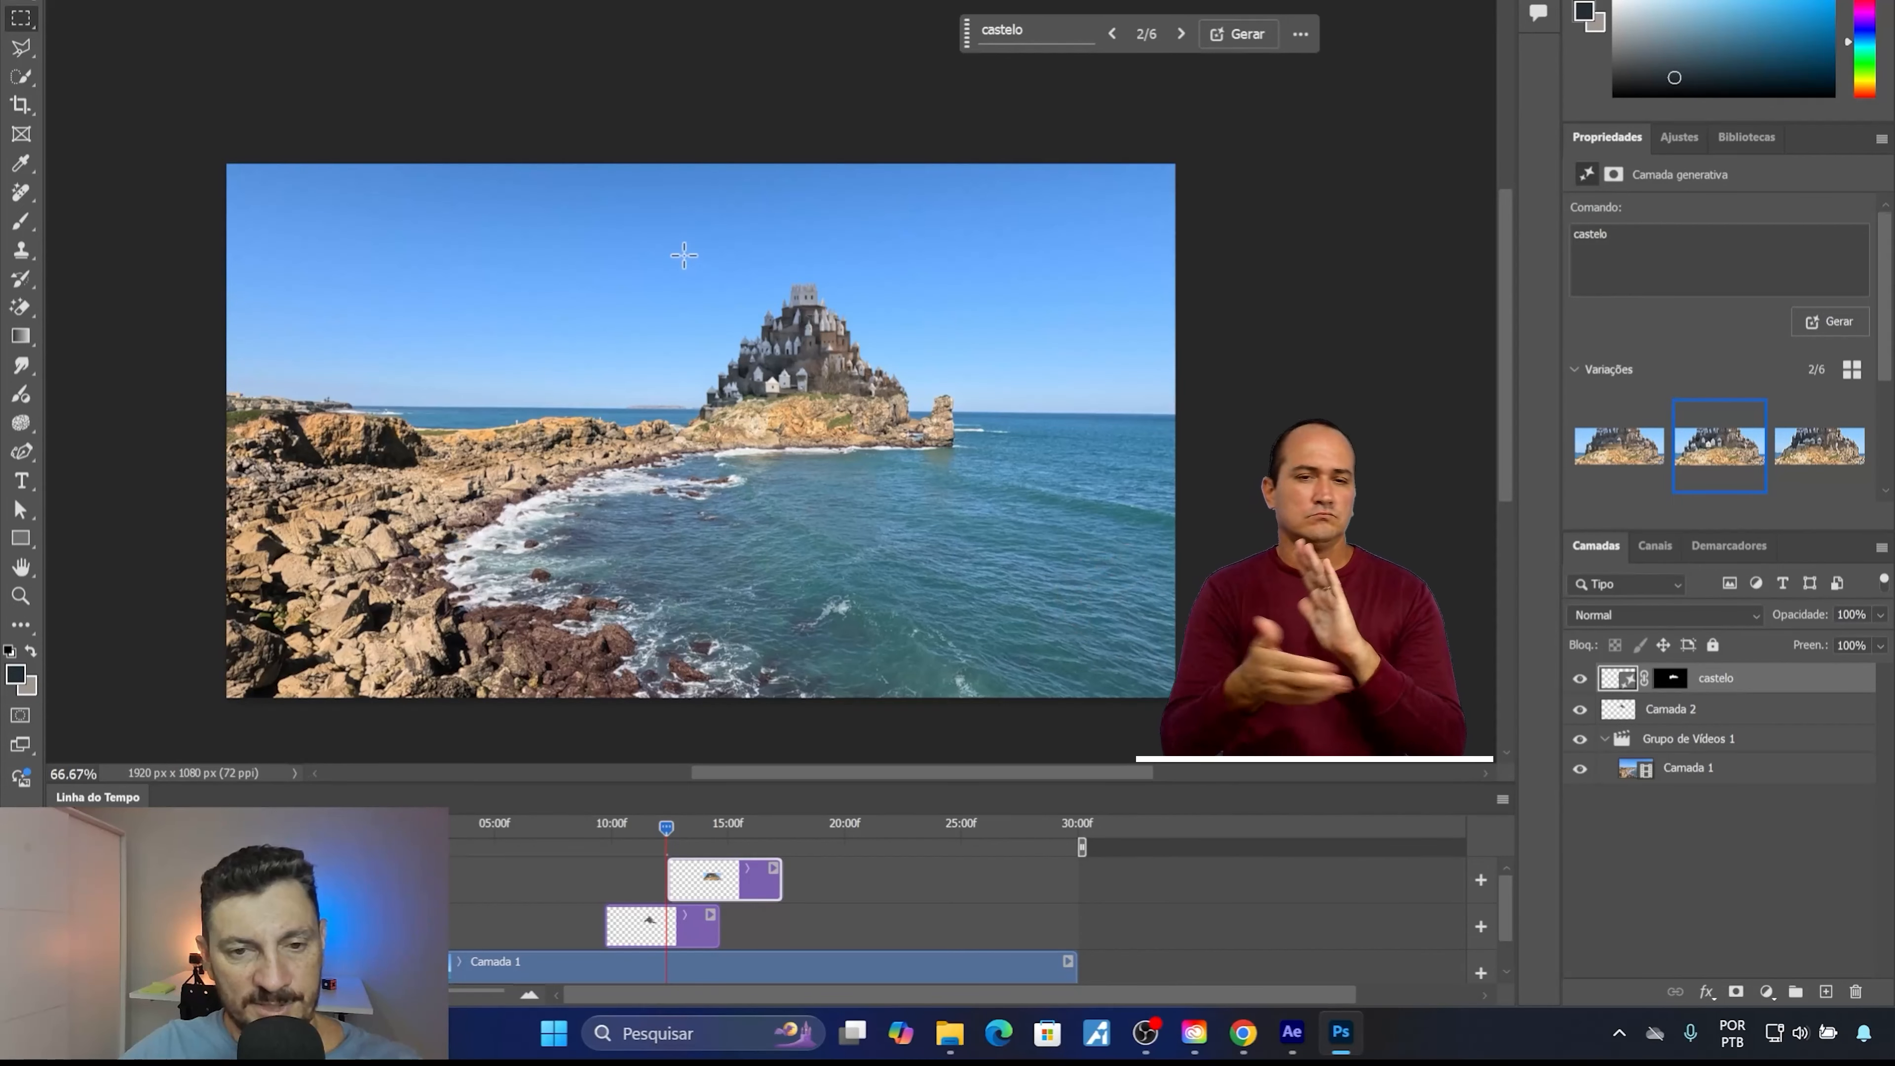
pyautogui.moveTo(684, 255); pyautogui.dragTo(926, 419)
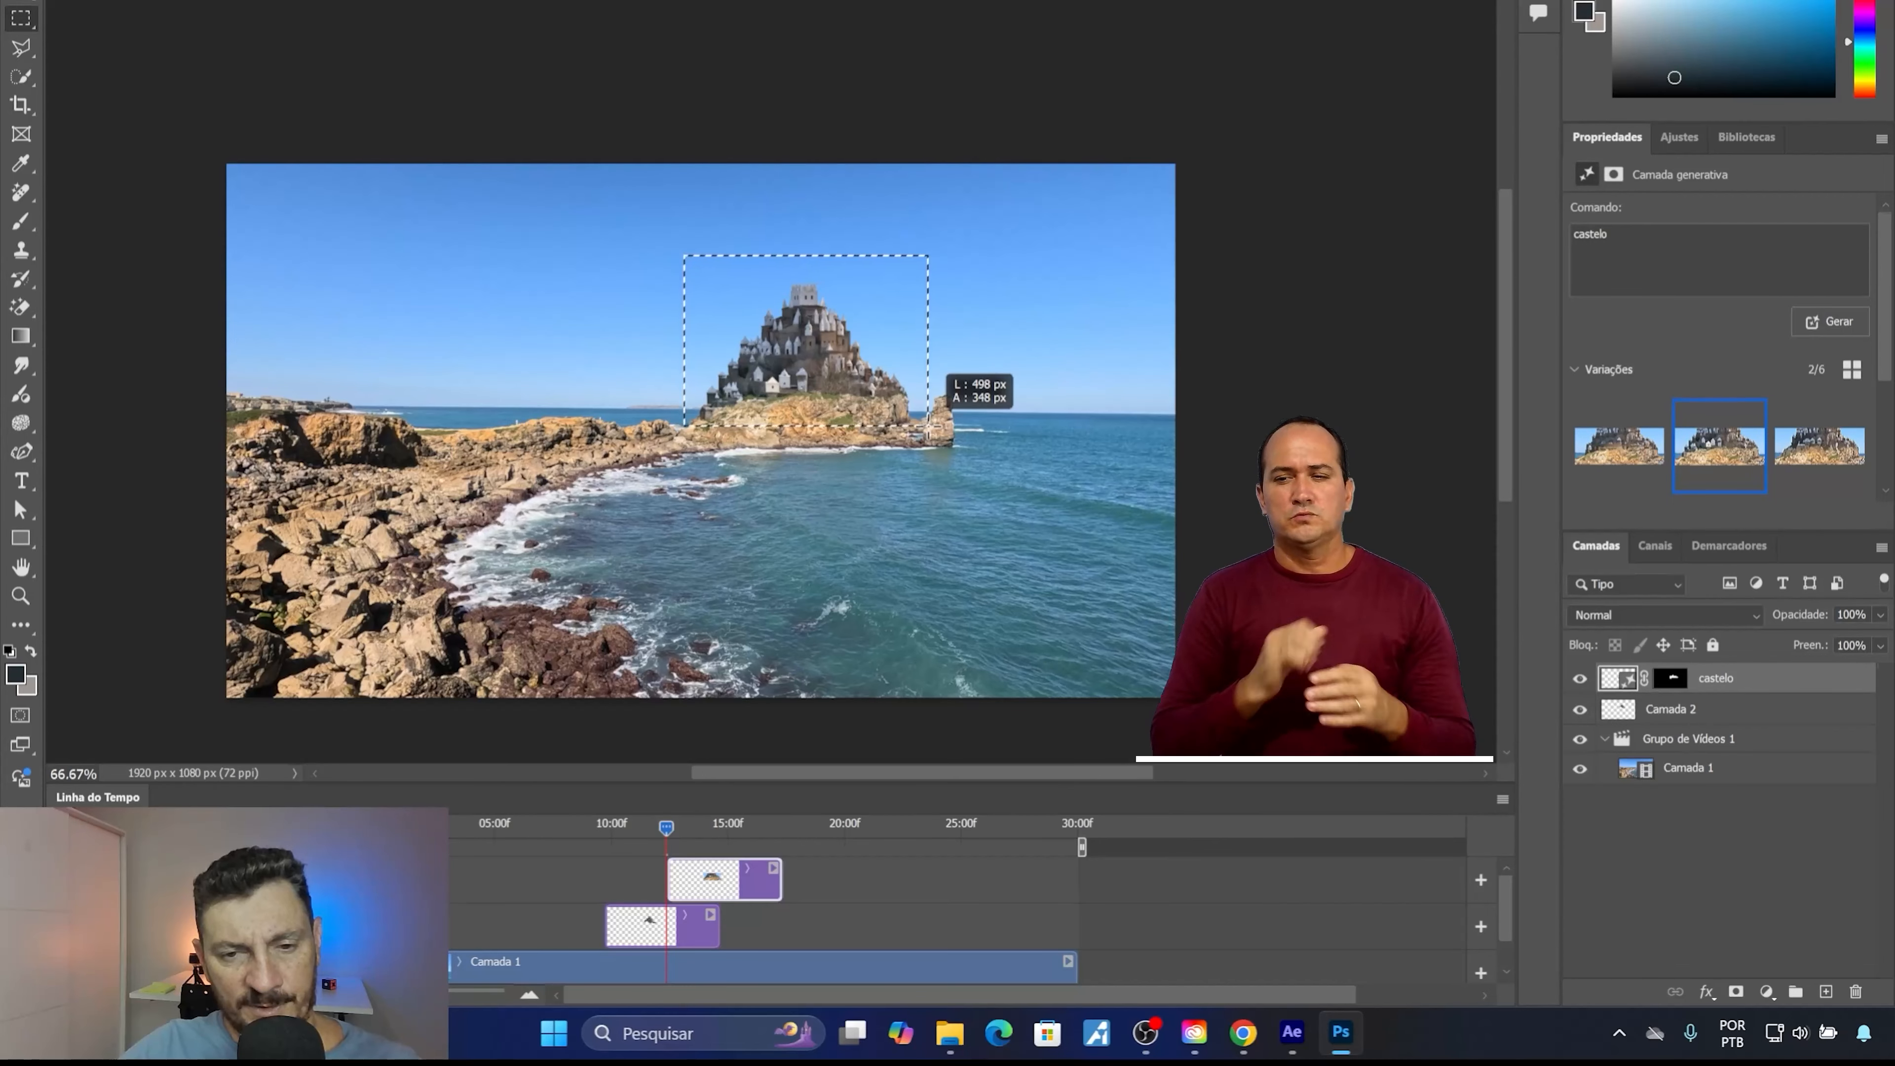
pyautogui.moveTo(927, 423); pyautogui.dragTo(927, 424)
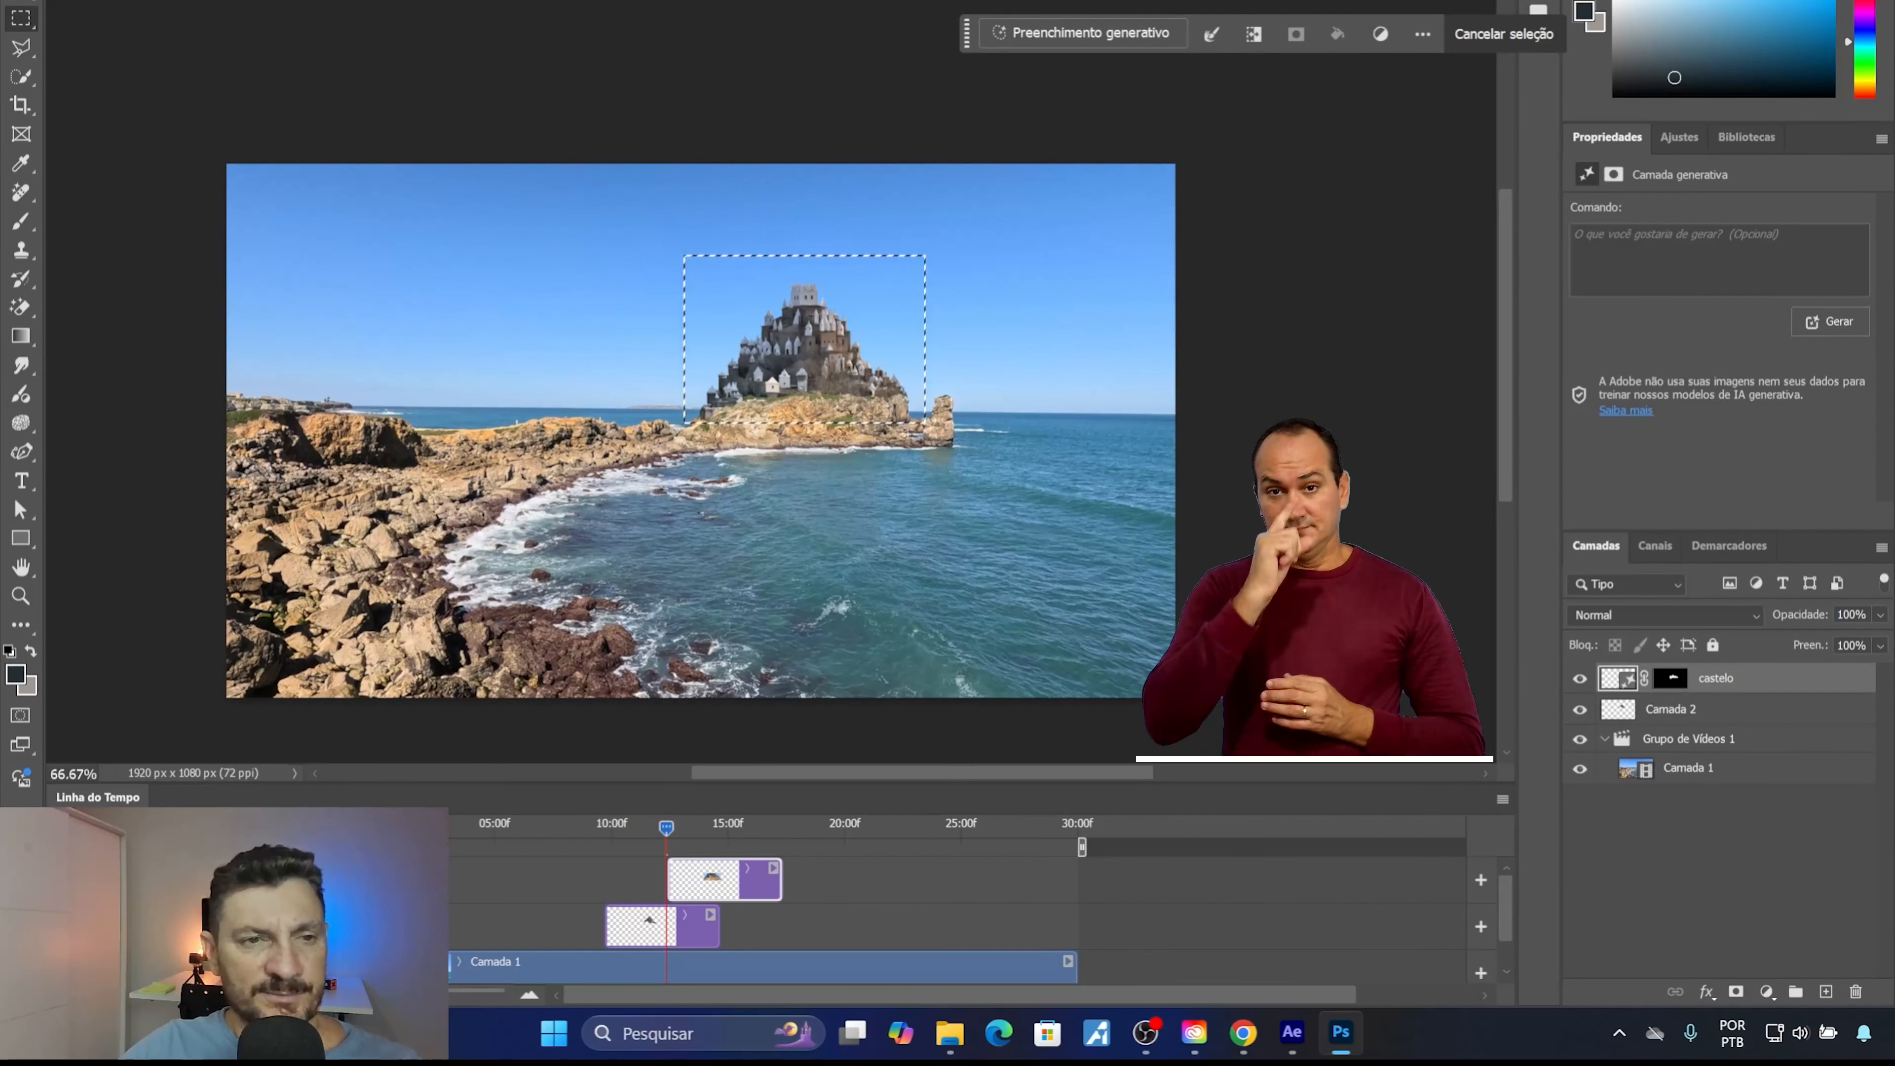
pyautogui.click(328, 0)
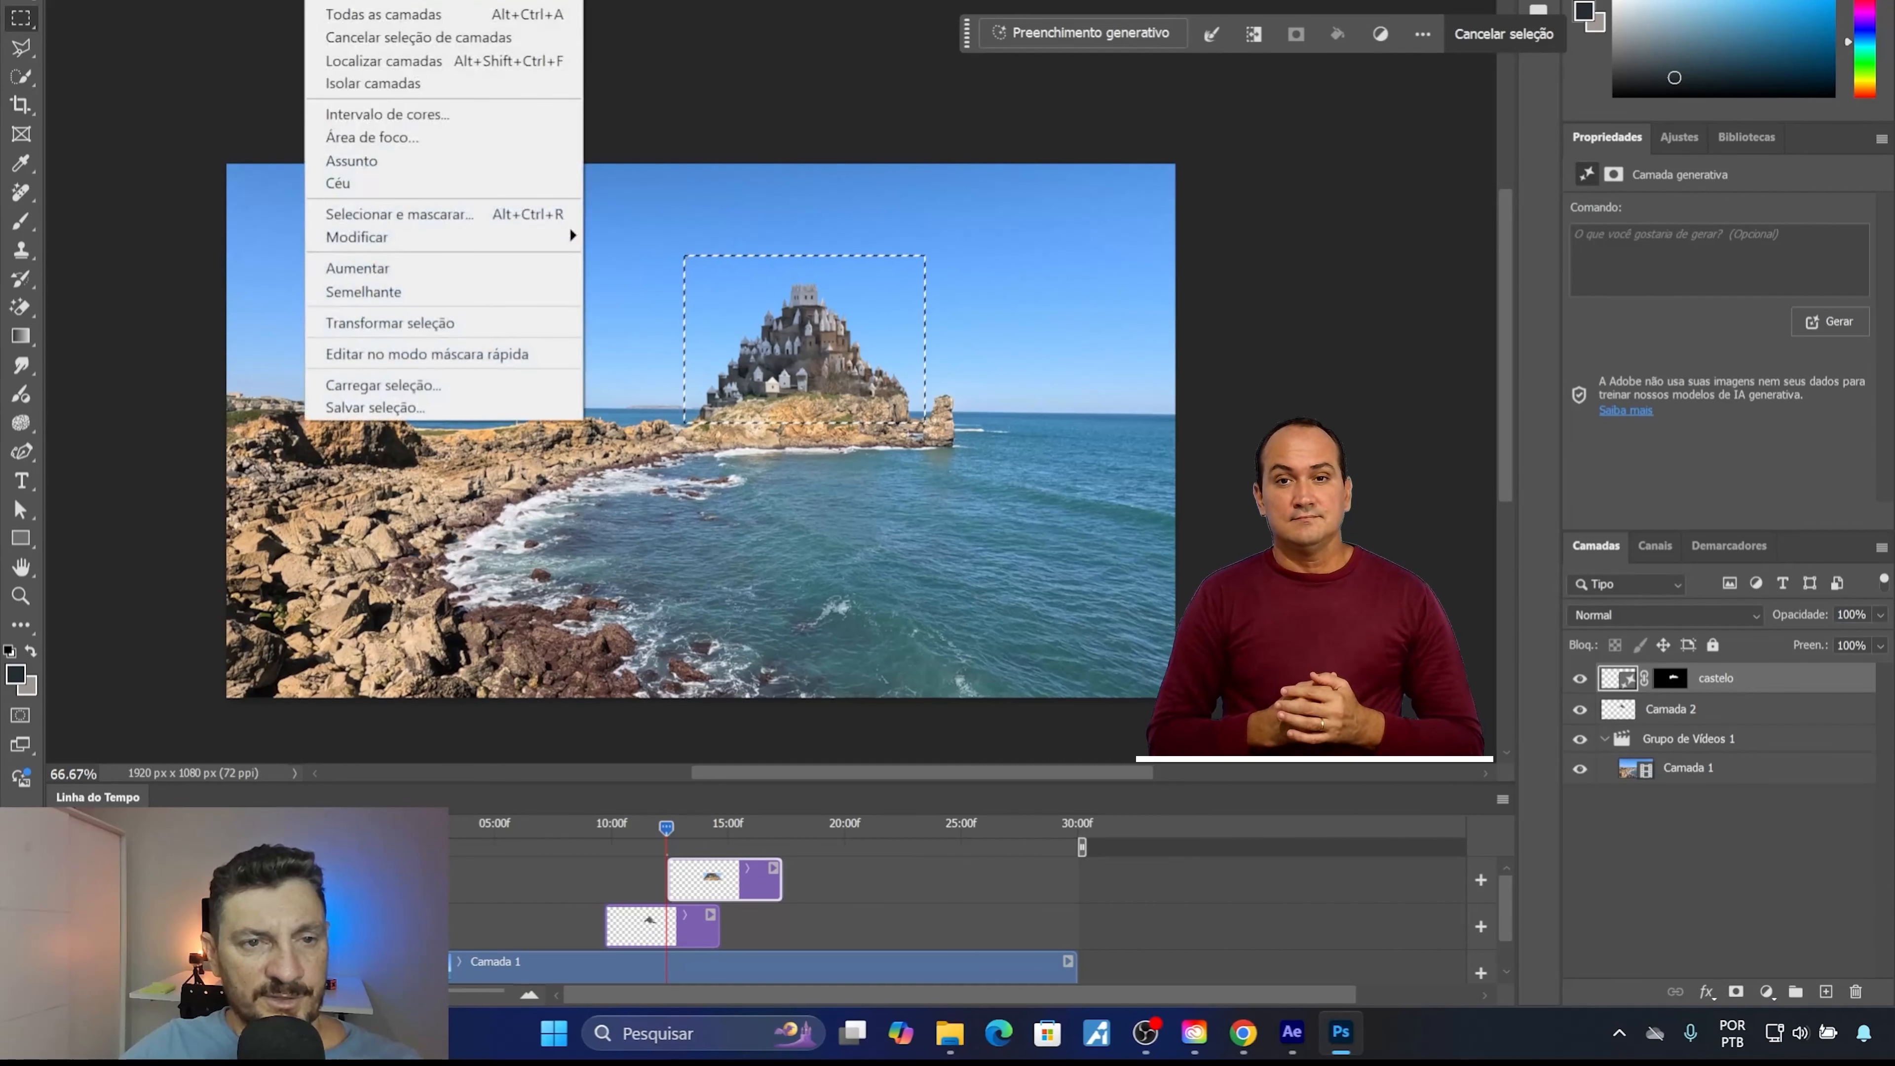
pyautogui.click(351, 0)
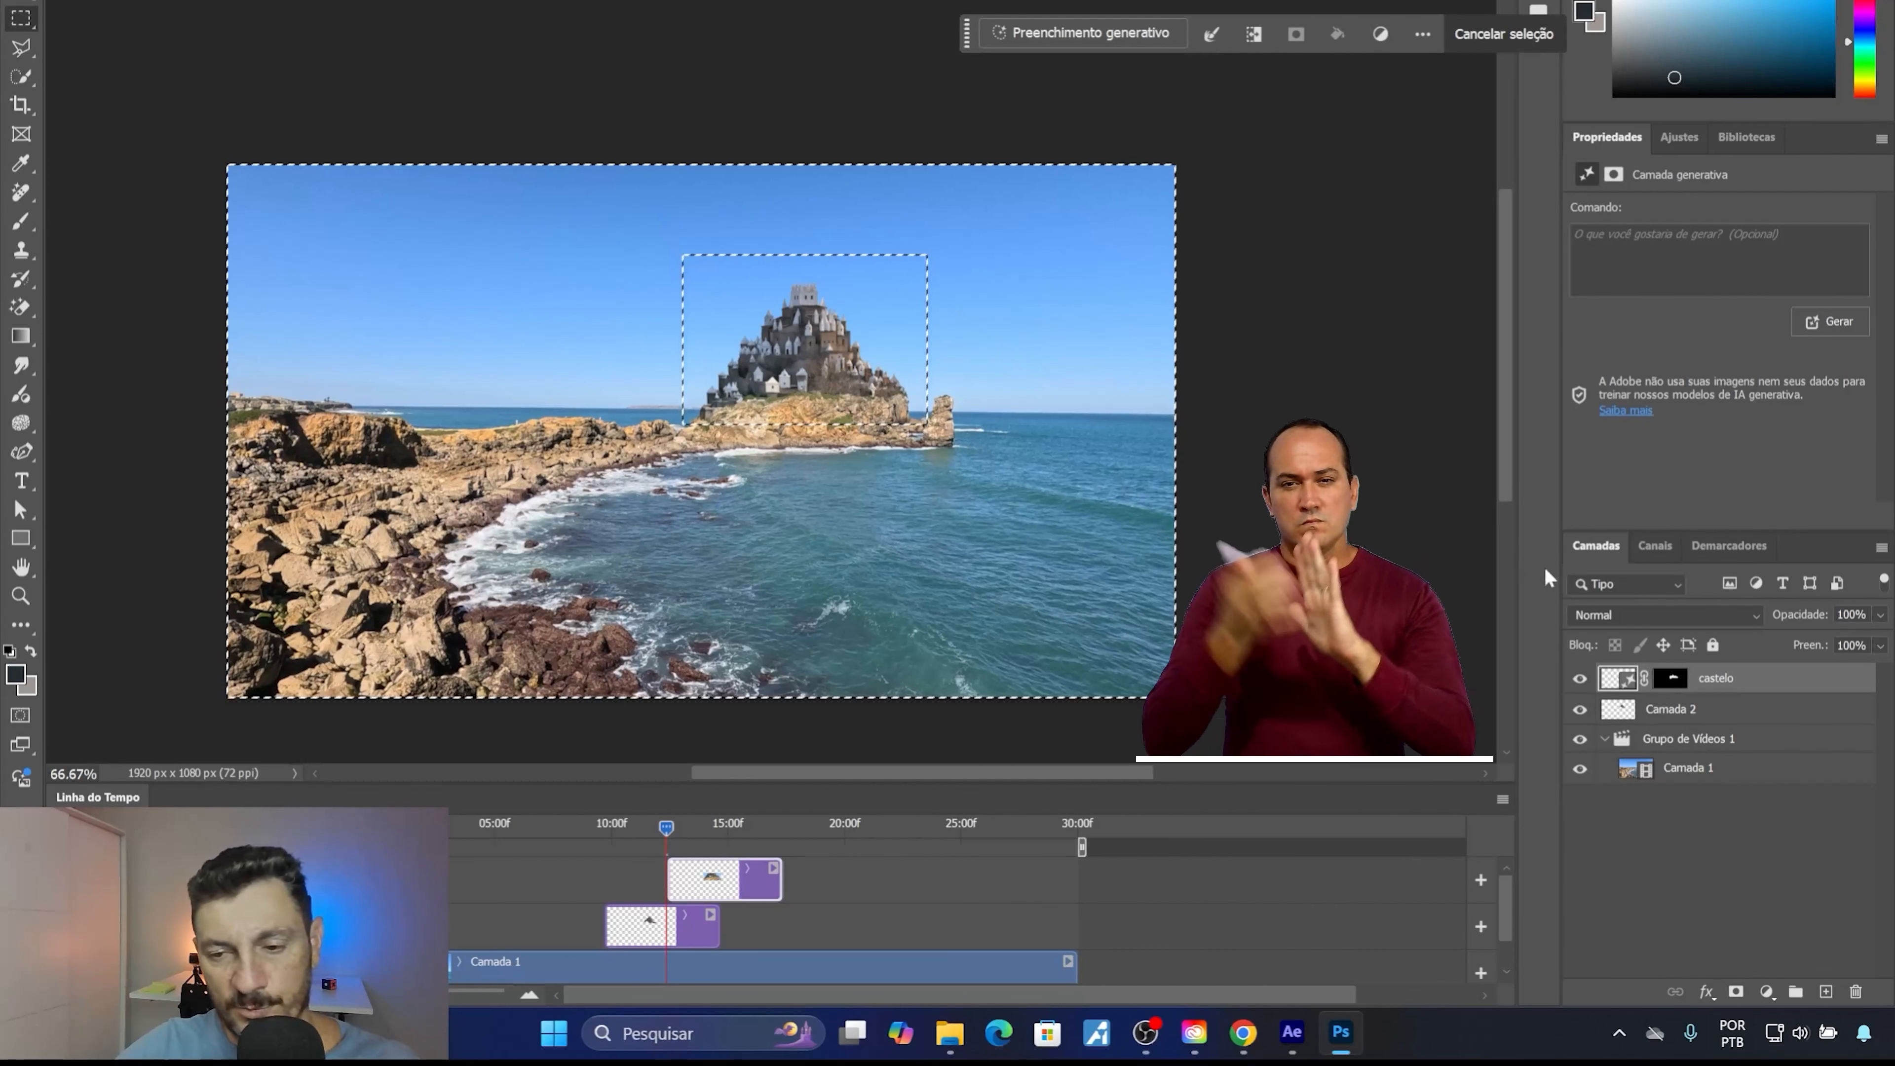
# Merge the generative castelo layer and Camada 2 into a single layer.
pyautogui.keyDown('shift'); pyautogui.click(1674, 717); pyautogui.keyUp('shift')
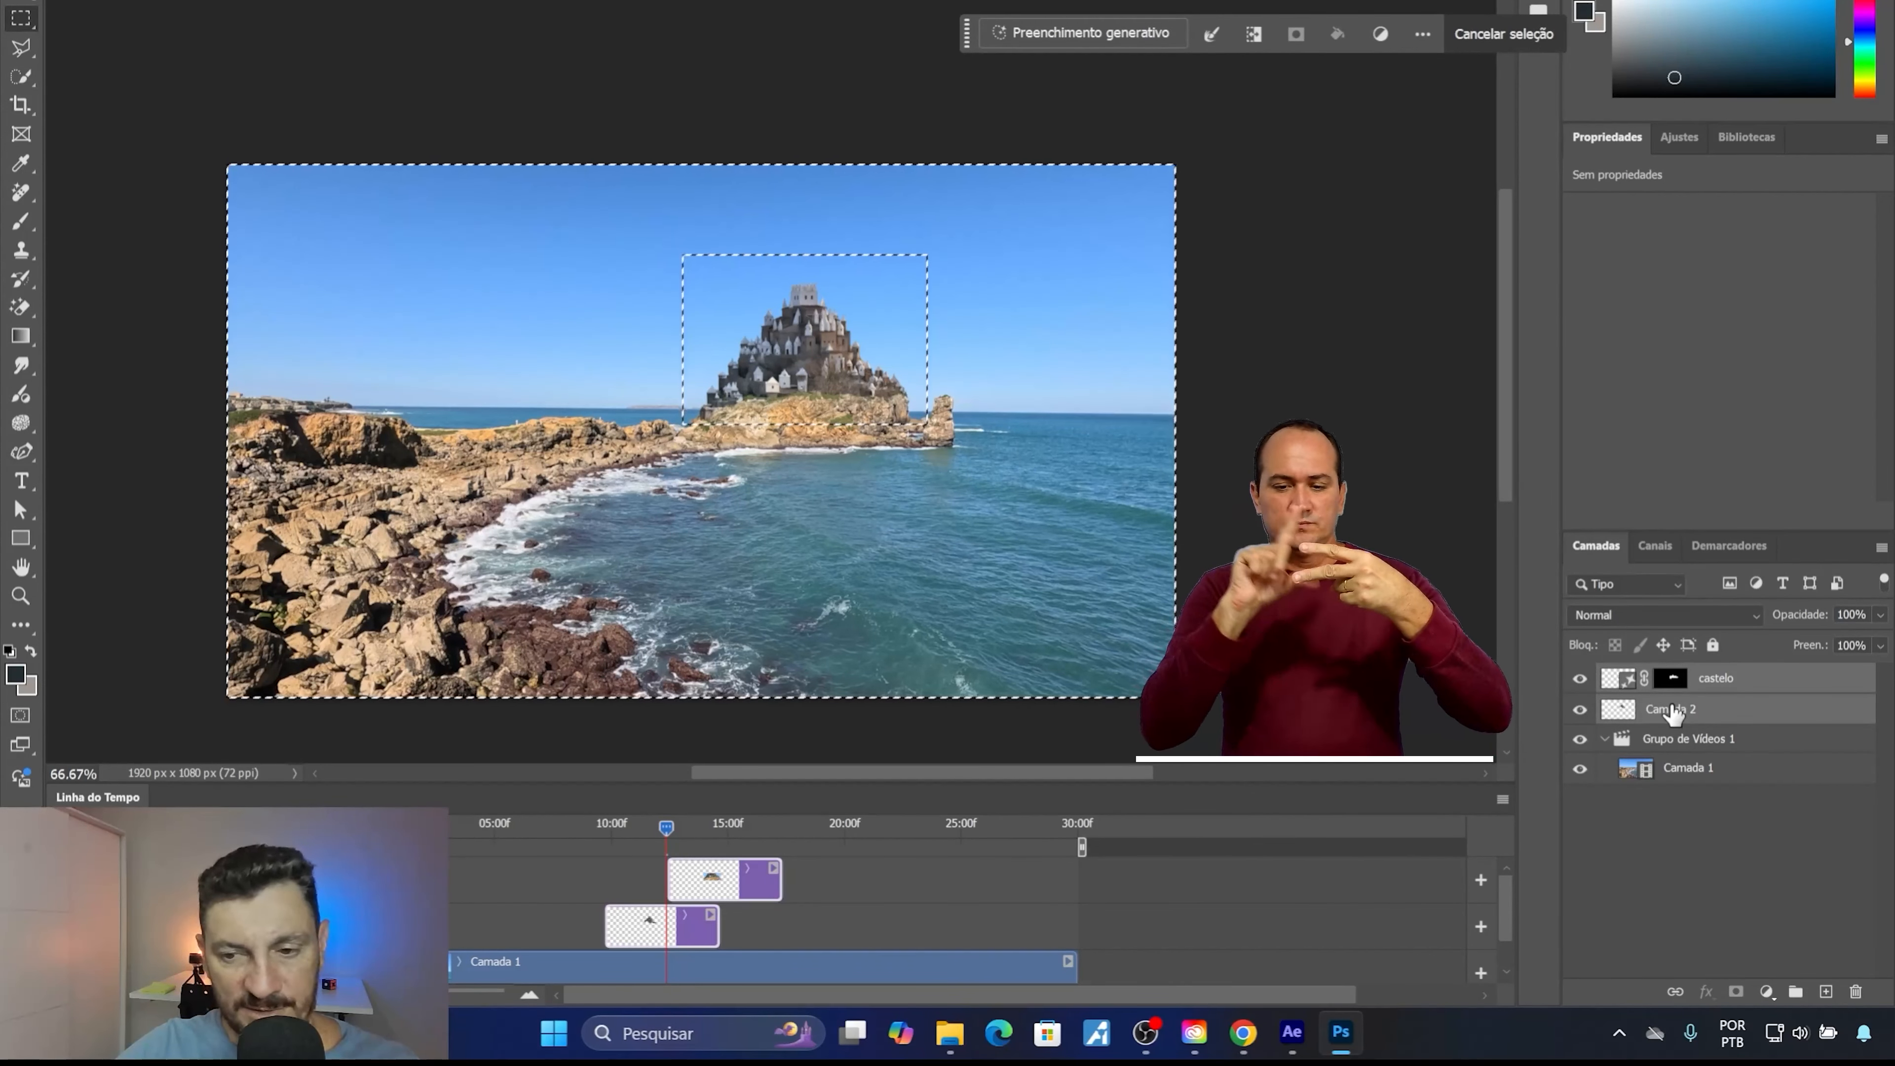
pyautogui.rightClick(1733, 702)
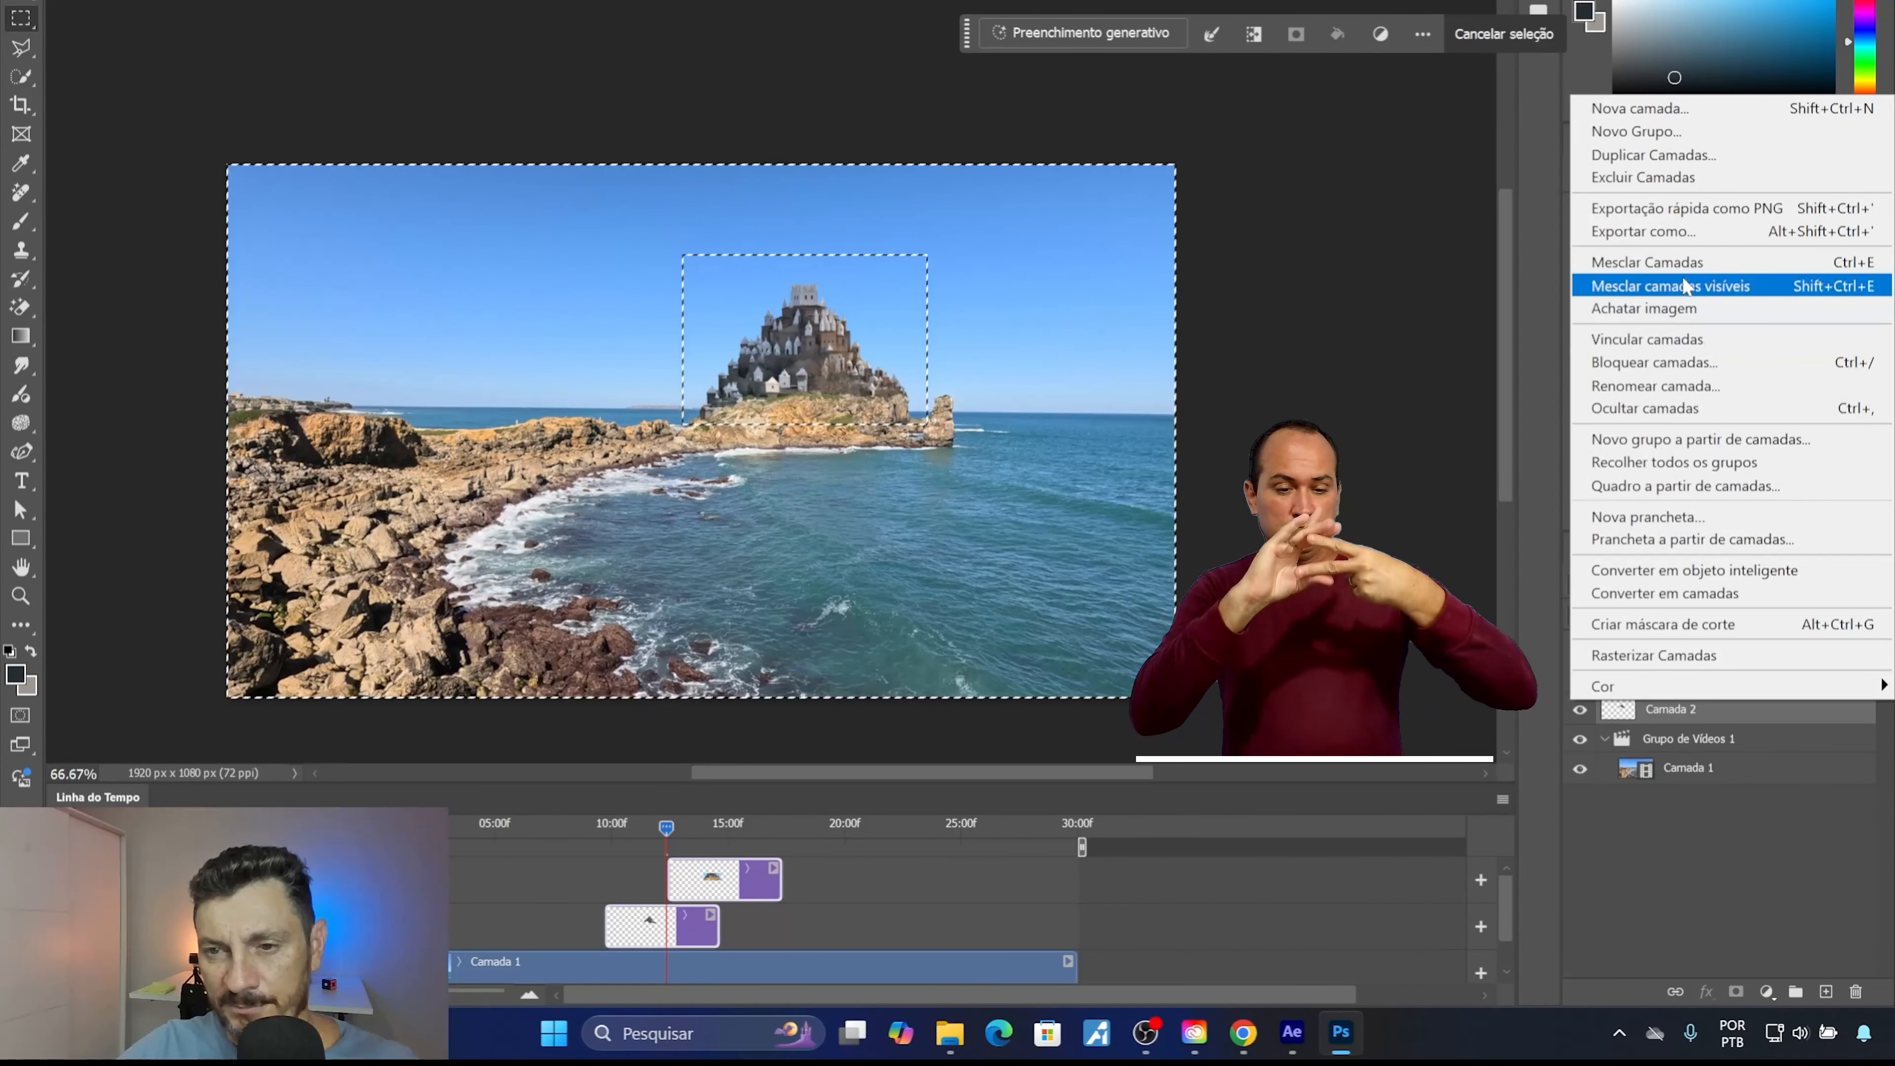
pyautogui.click(1686, 262)
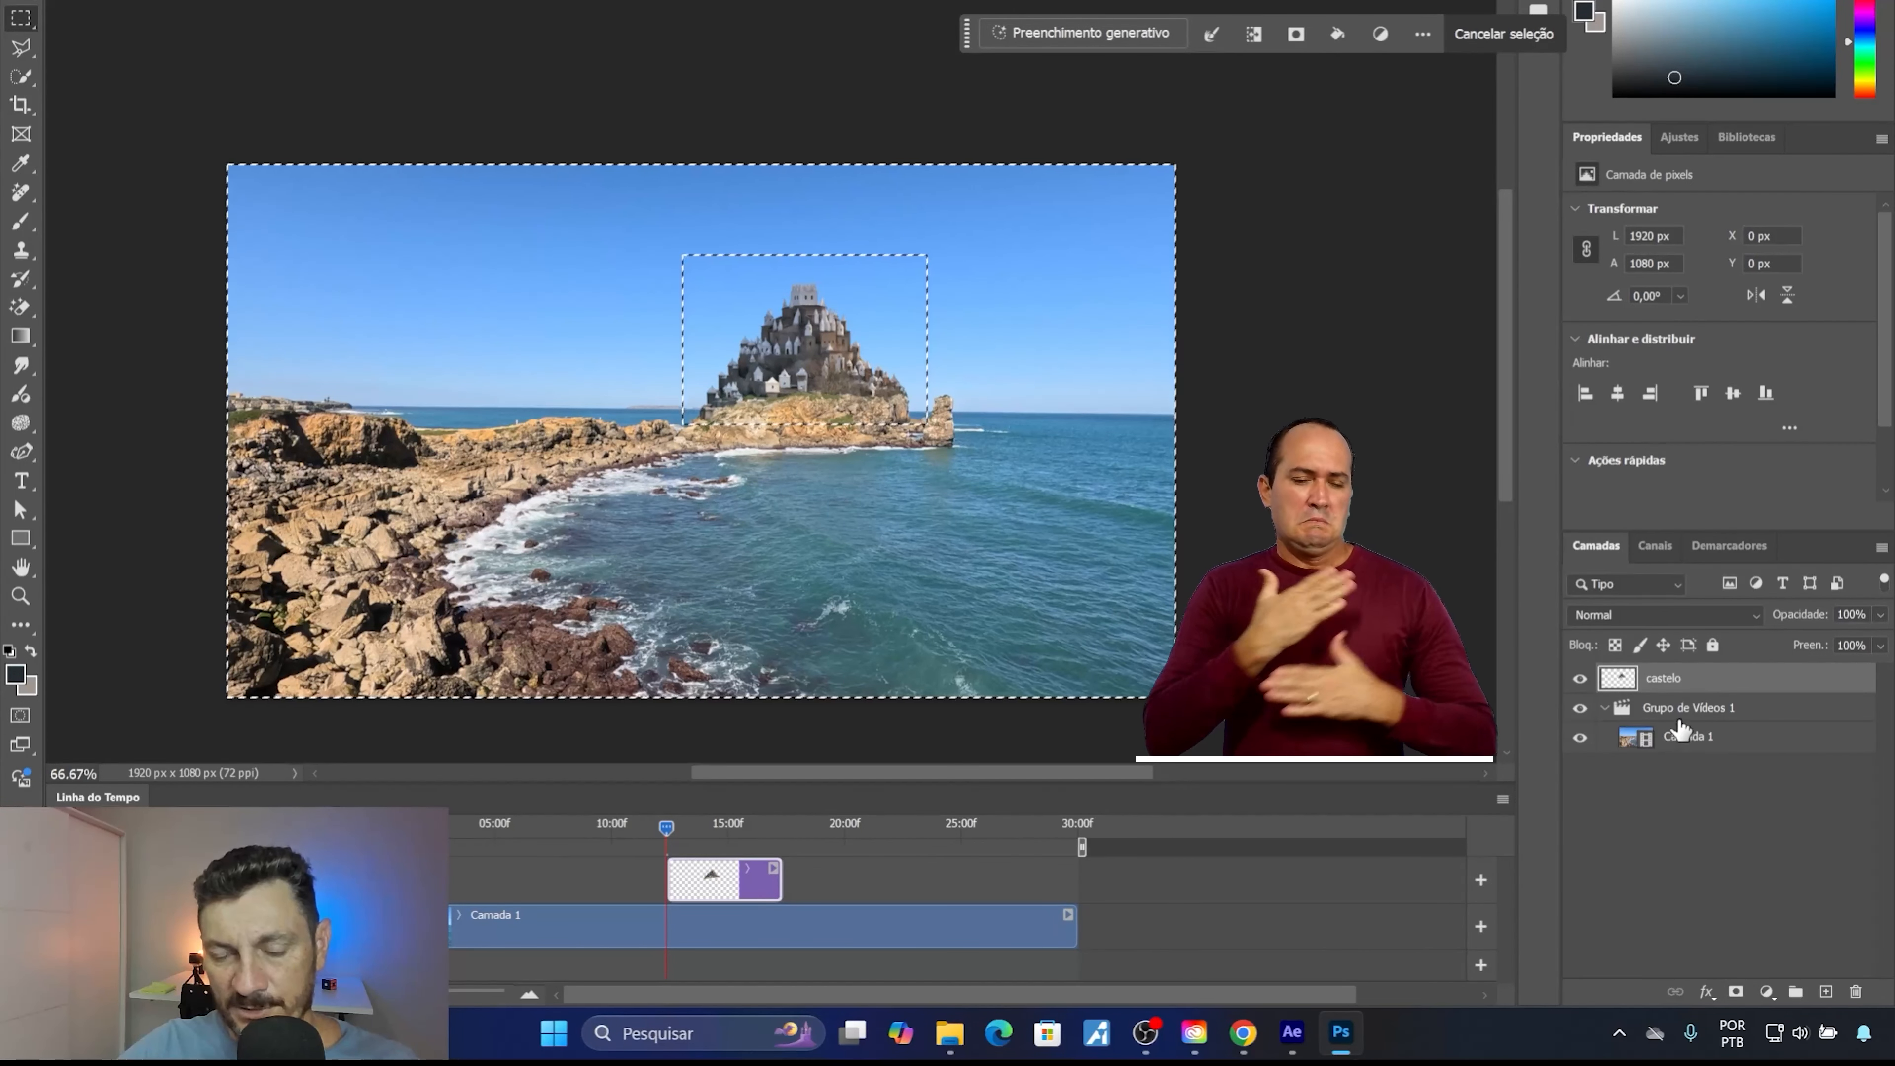
# Delete the Camada 1 video layer and its group Grupo de Vídeos 1, and clear the selection.
pyautogui.moveTo(1685, 739); pyautogui.dragTo(1858, 993)
pyautogui.moveTo(1657, 718); pyautogui.dragTo(1857, 999)
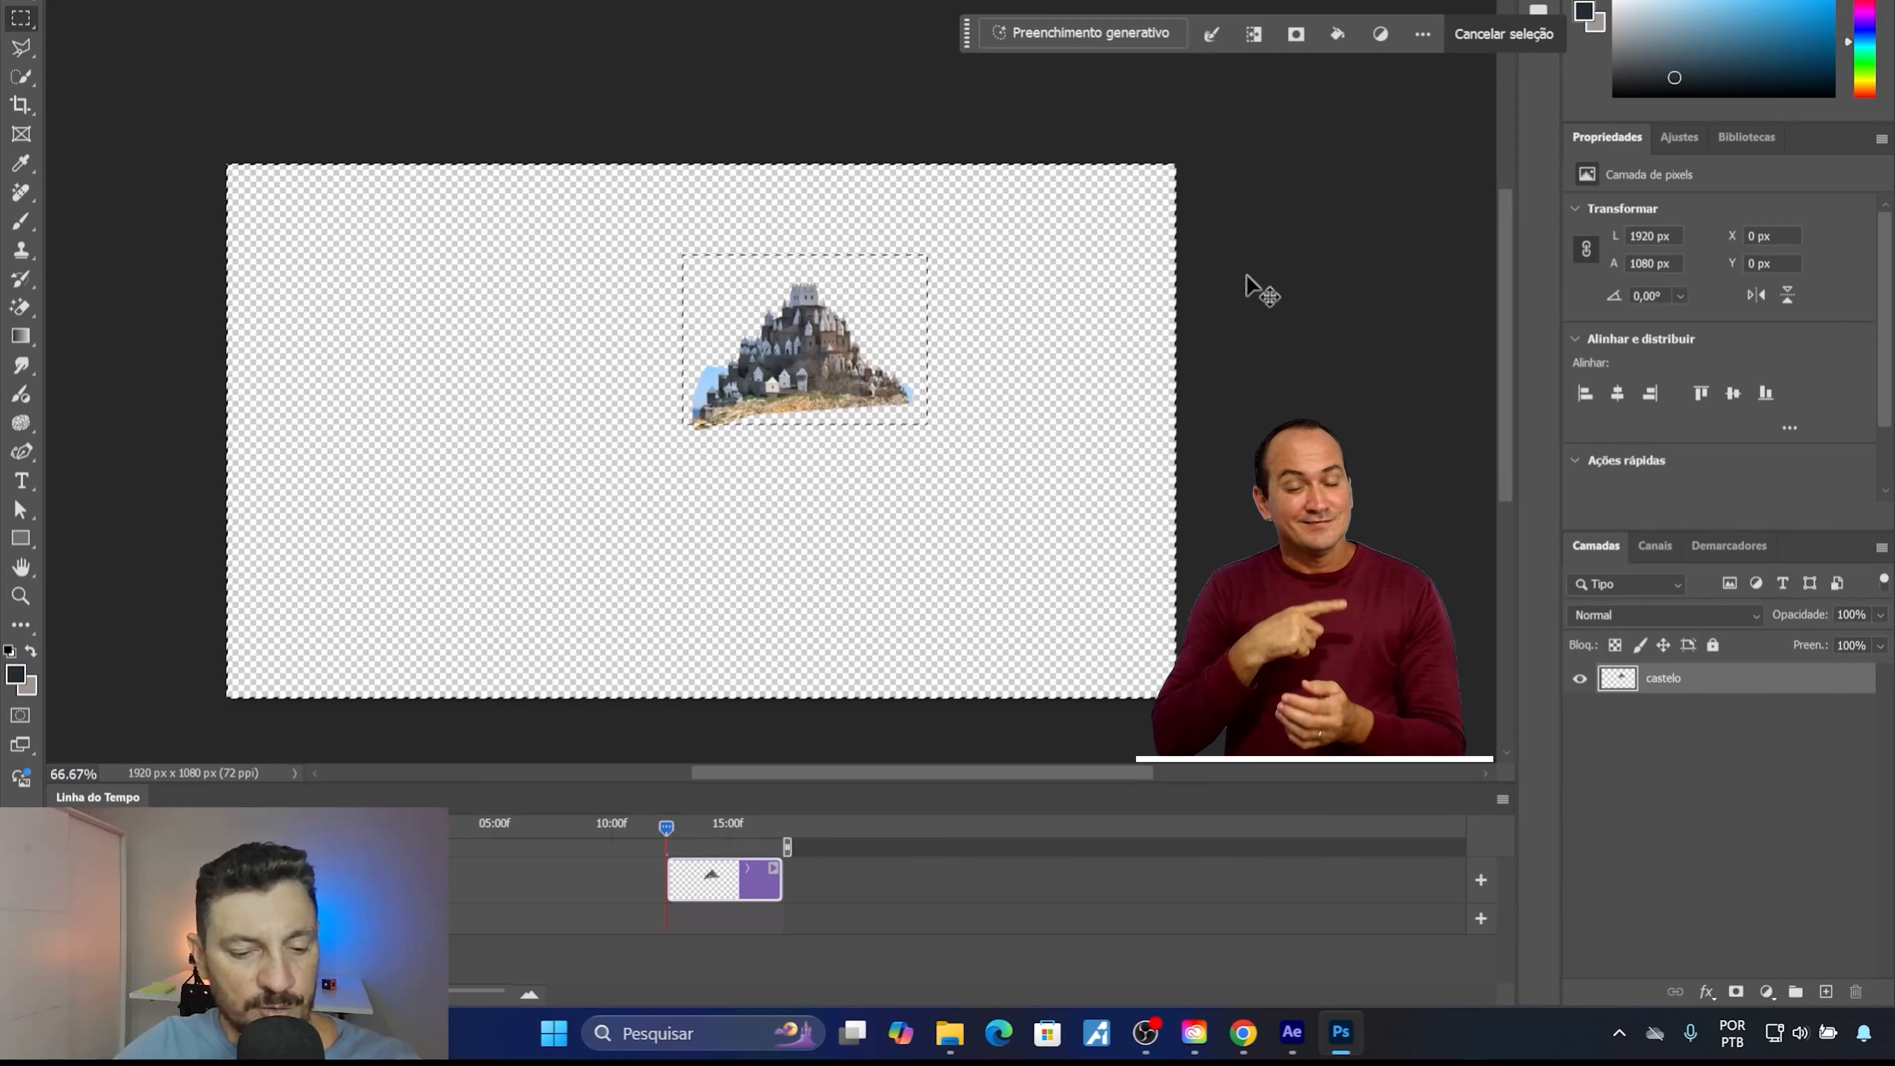
pyautogui.hotkey('ctrl', 'd')
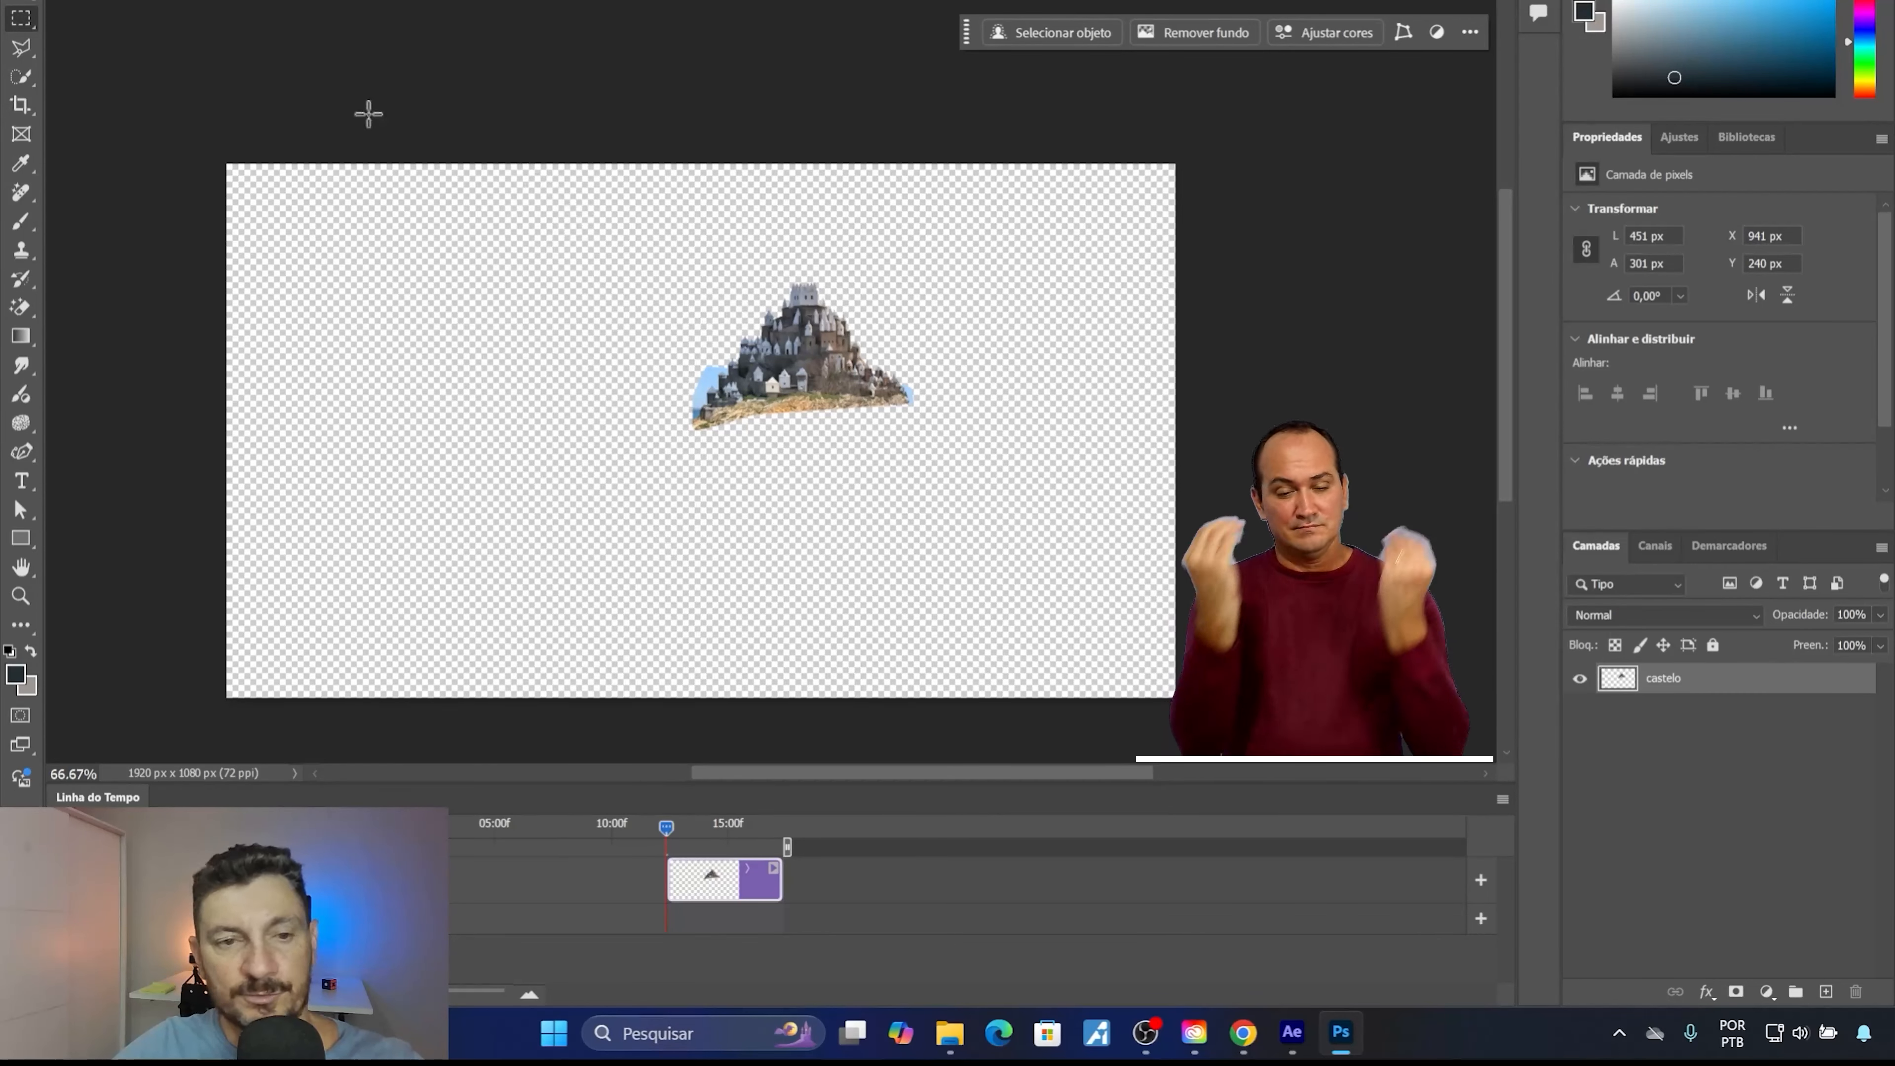
# Save a PNG copy of the isolated castle as castelo_na_falesia.png and close the document.
pyautogui.click(54, 0)
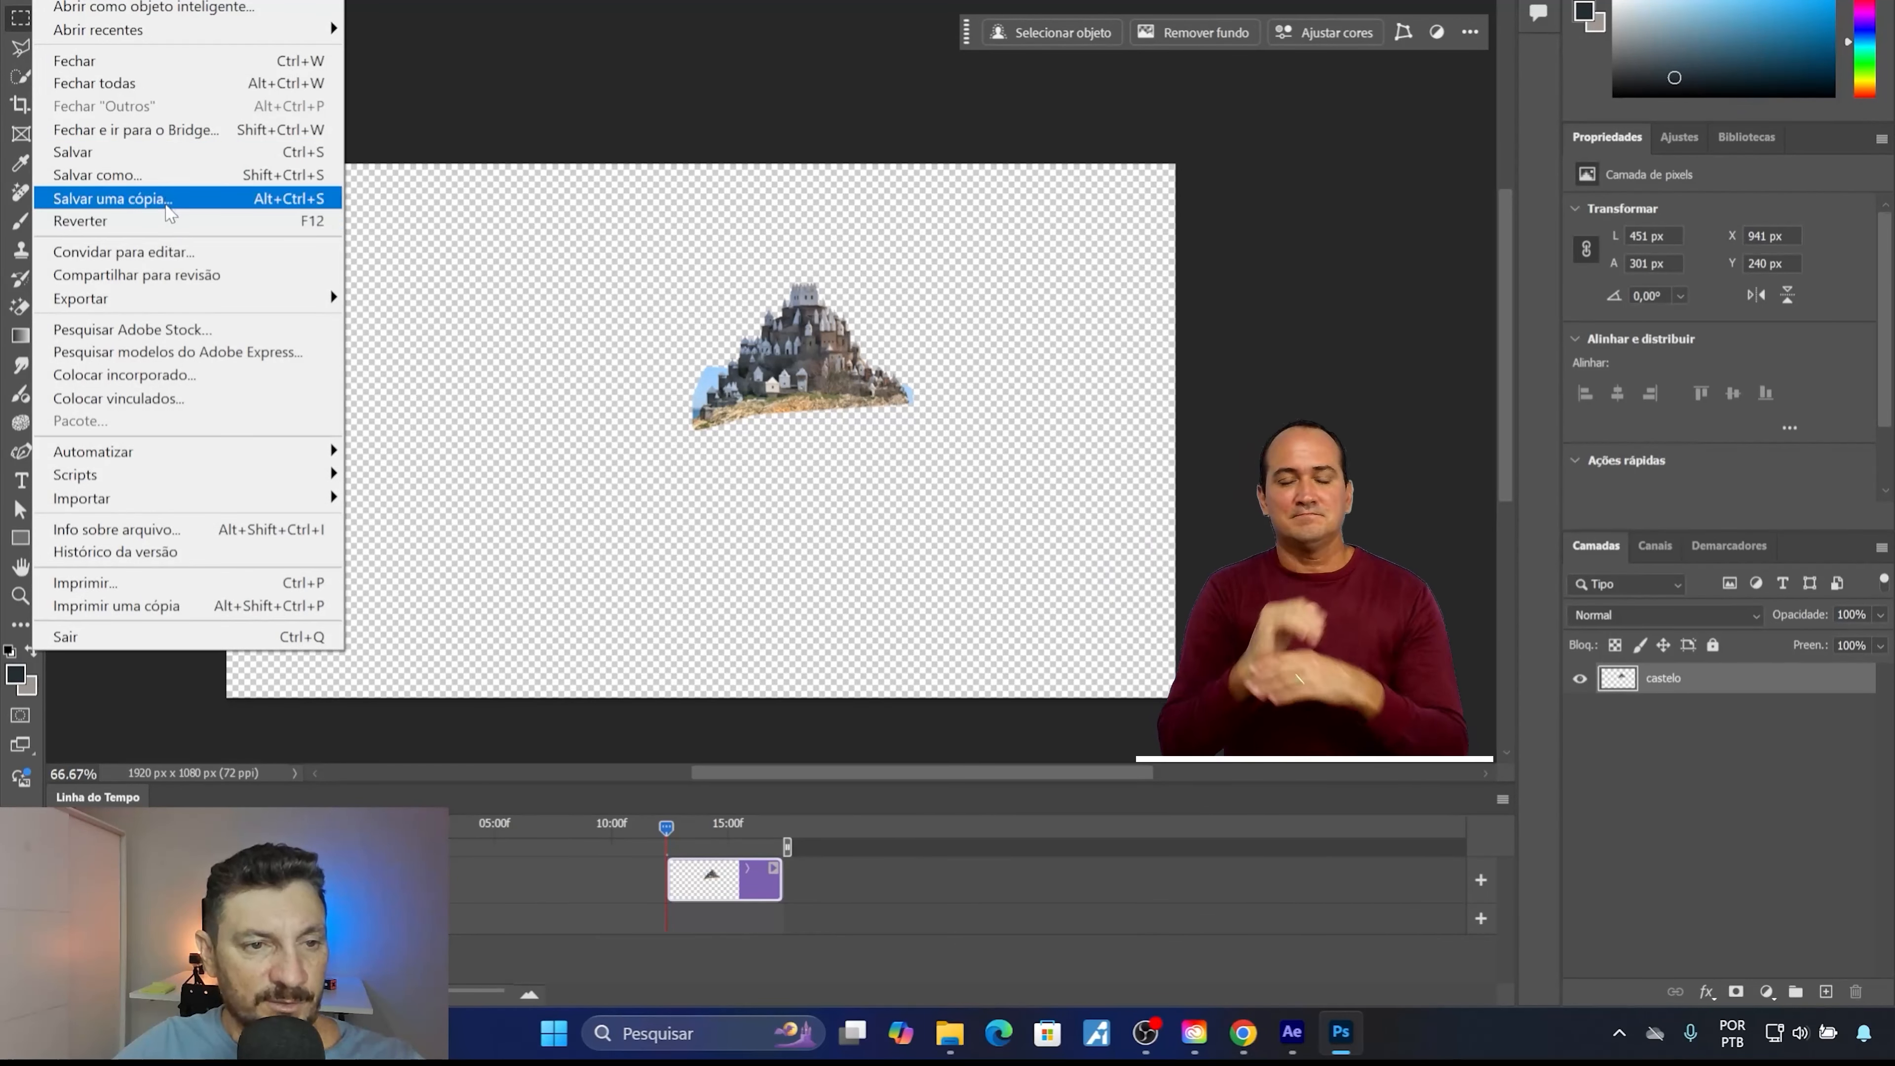
pyautogui.click(166, 202)
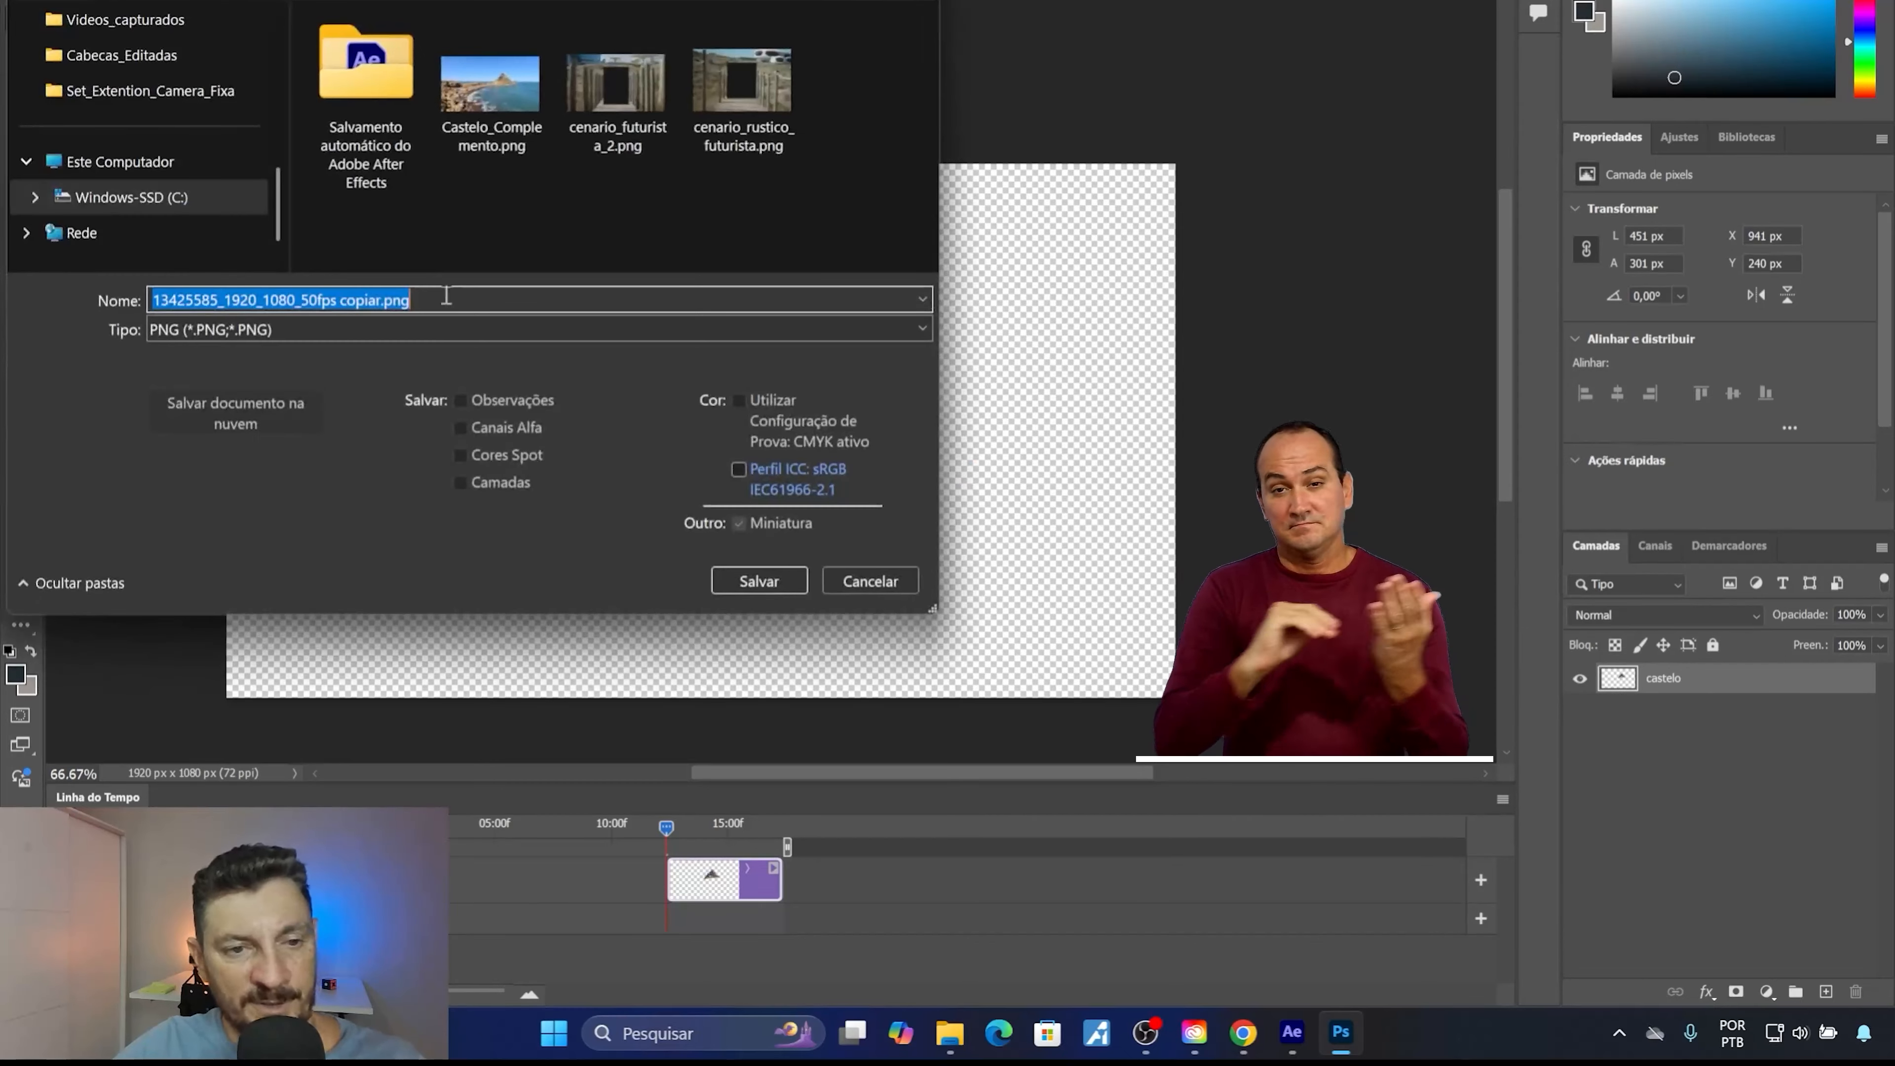
pyautogui.click(369, 300)
pyautogui.moveTo(369, 300); pyautogui.dragTo(4, 267)
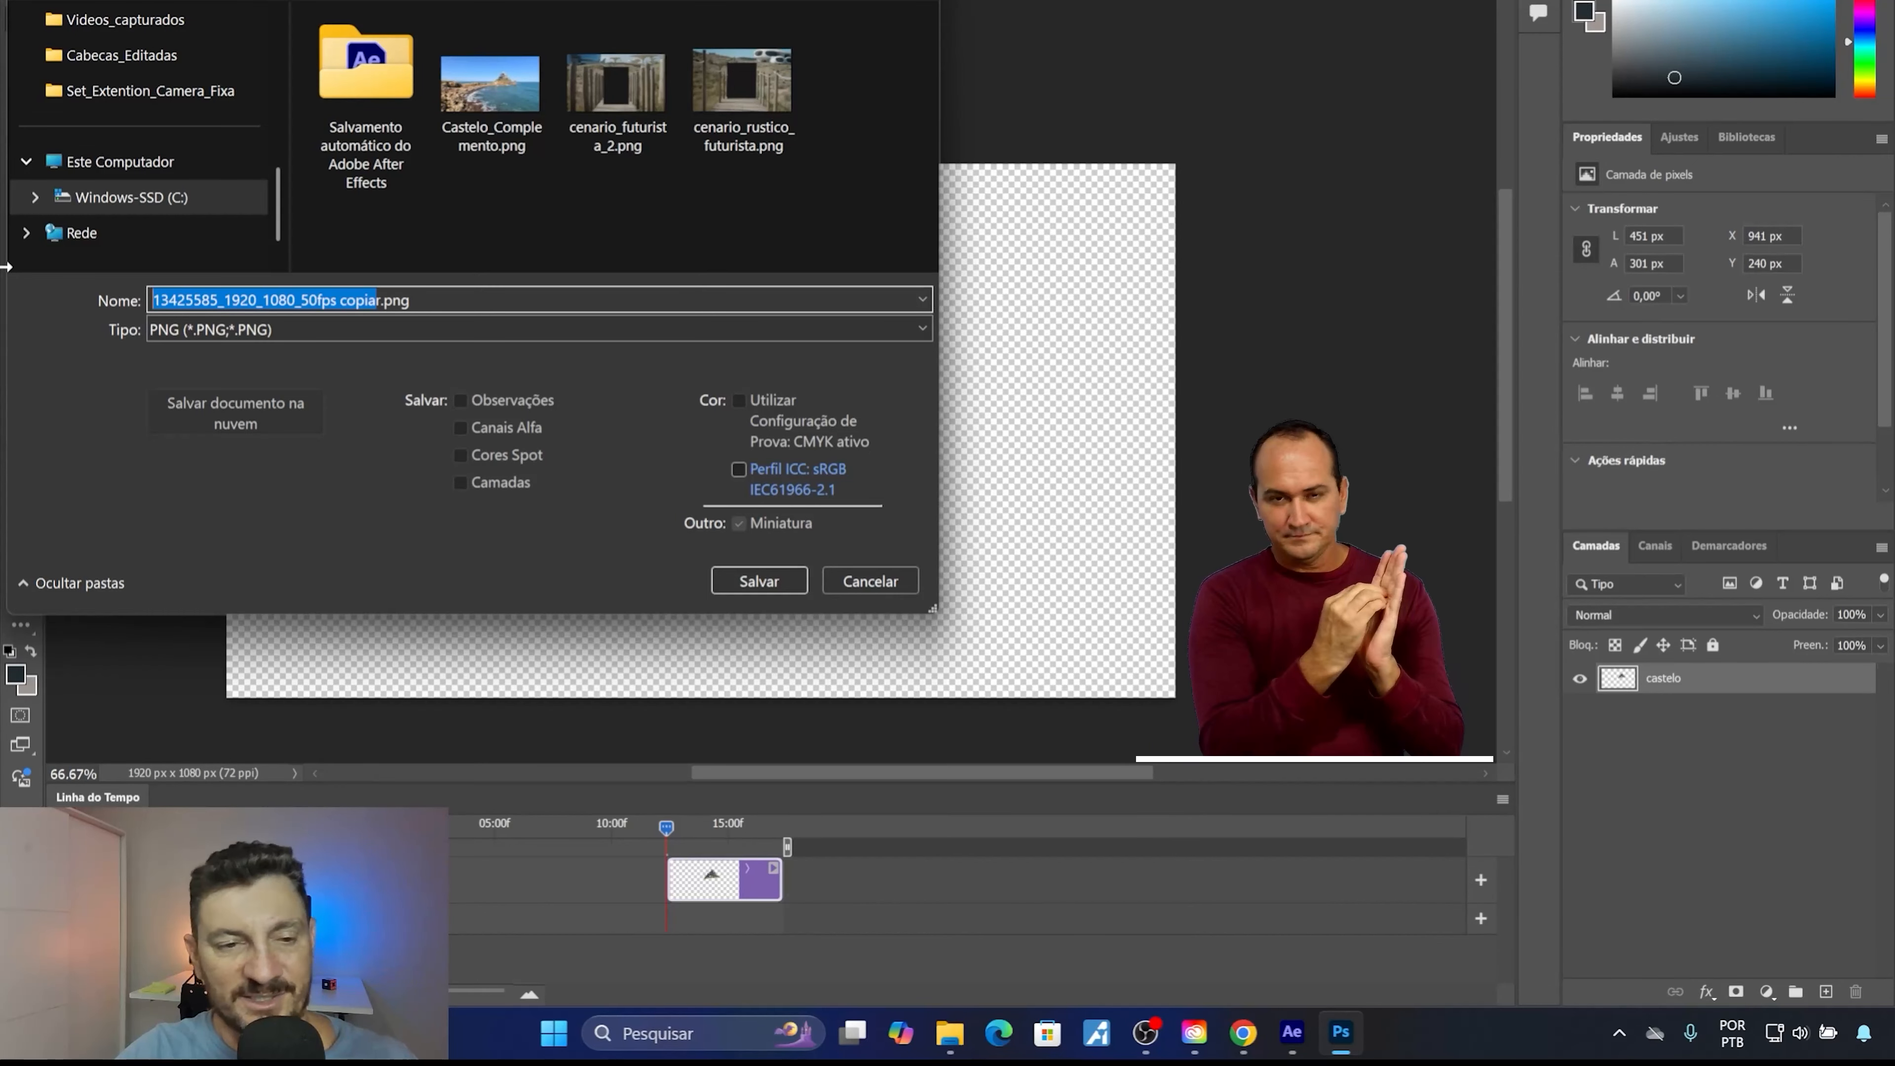
pyautogui.press('BackSpace')
pyautogui.write('castelo')
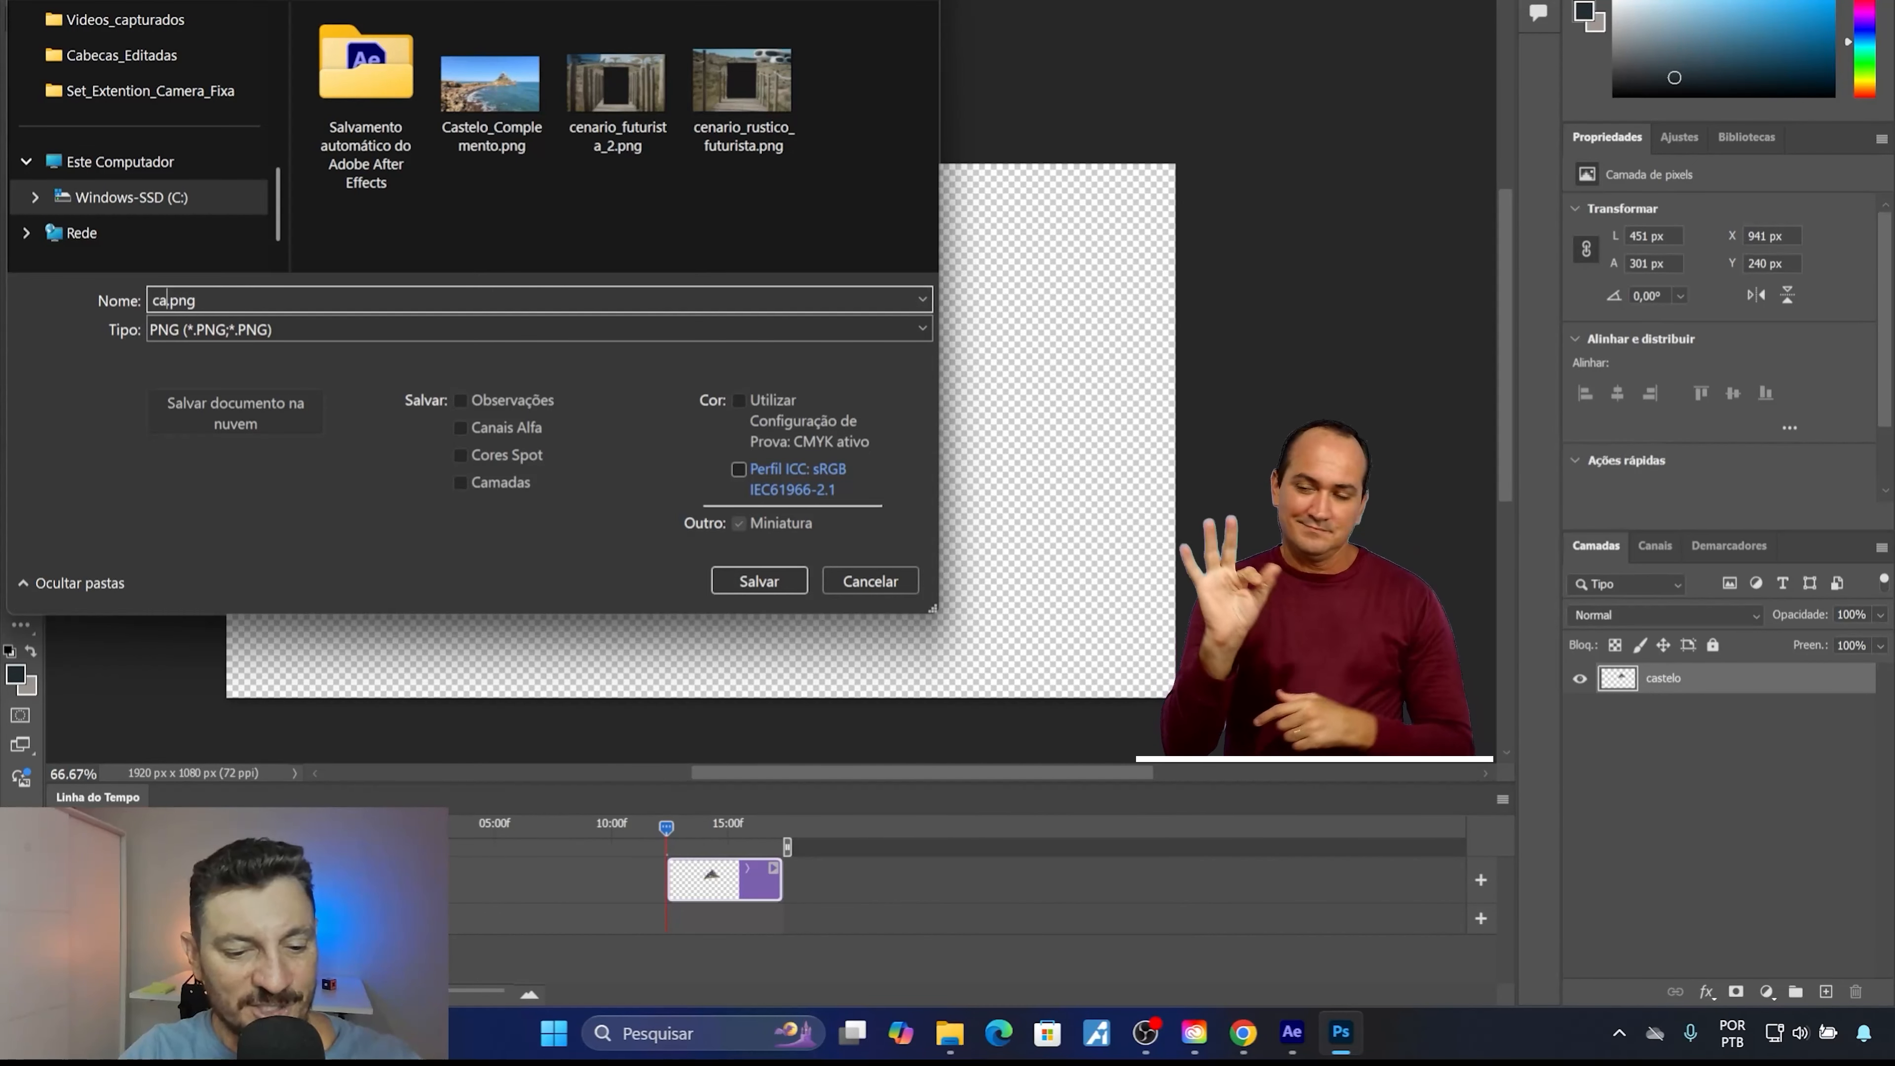
pyautogui.write('_na_')
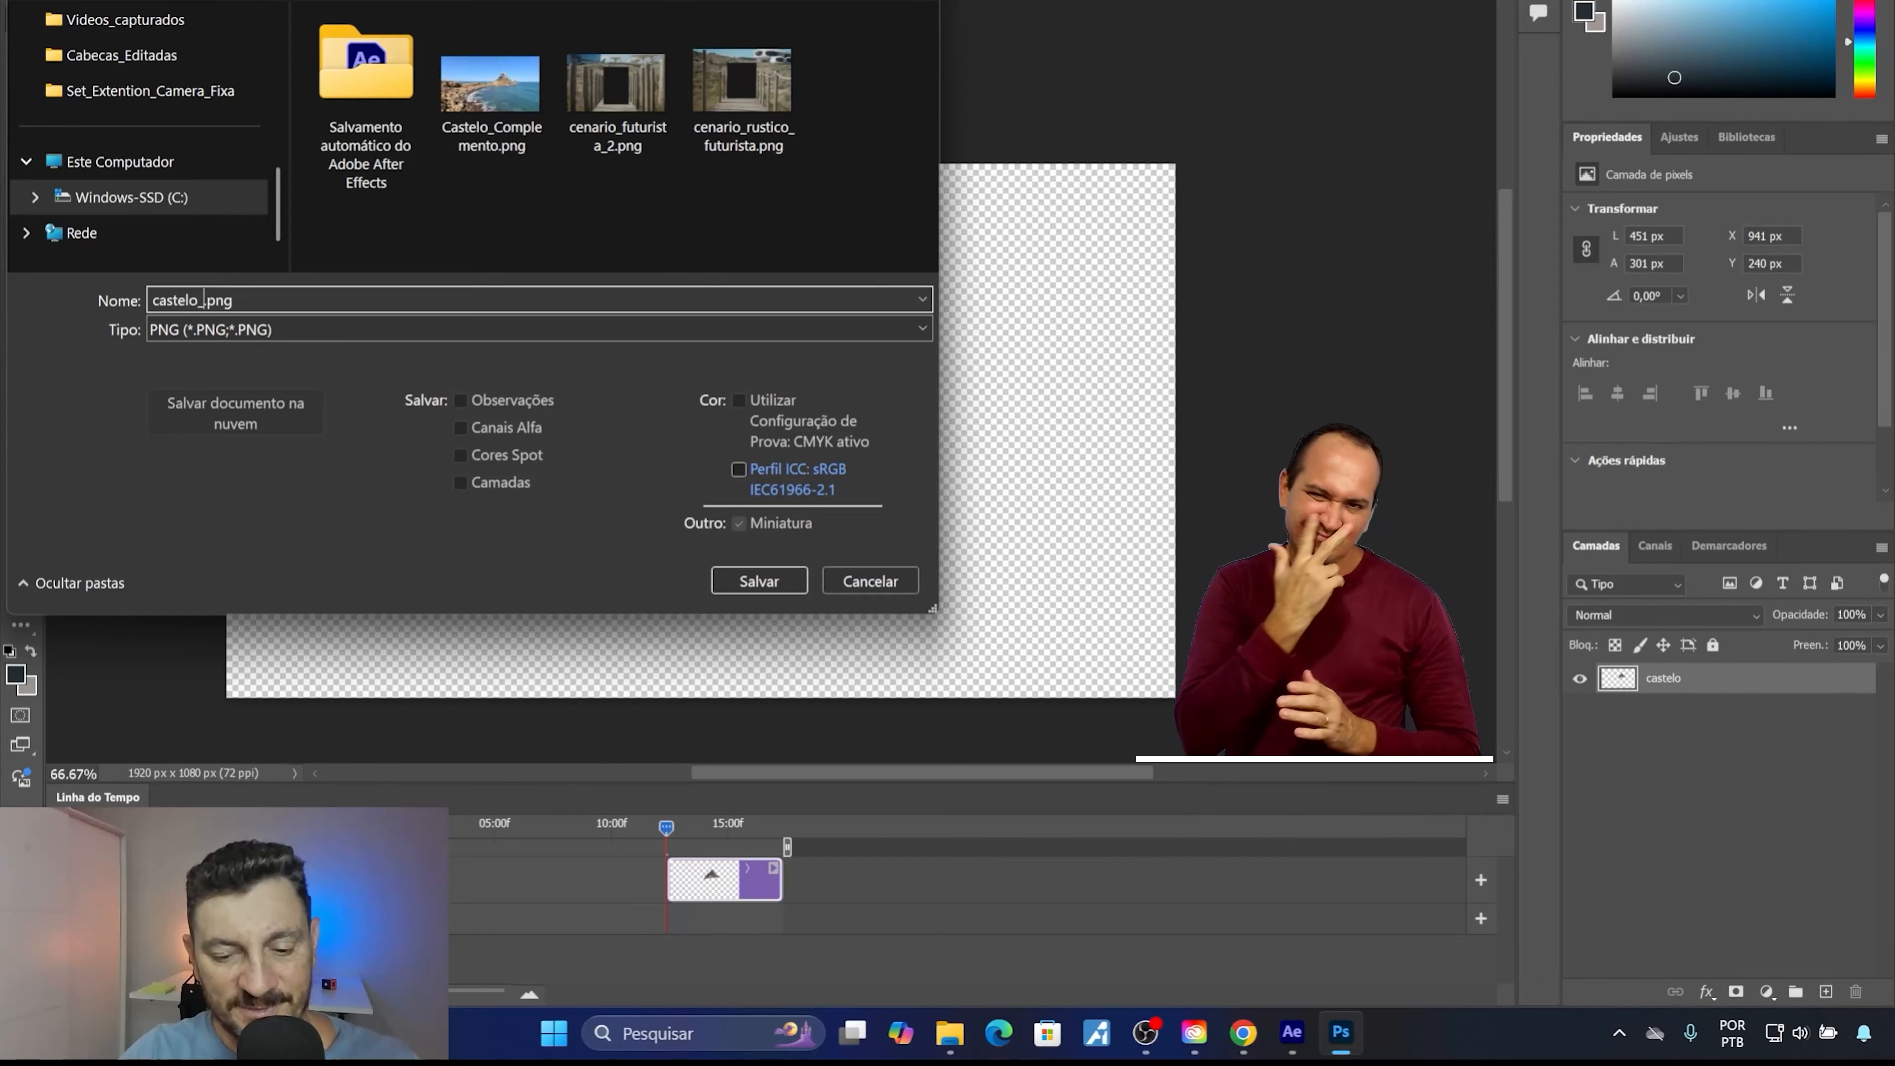
pyautogui.write('falesi')
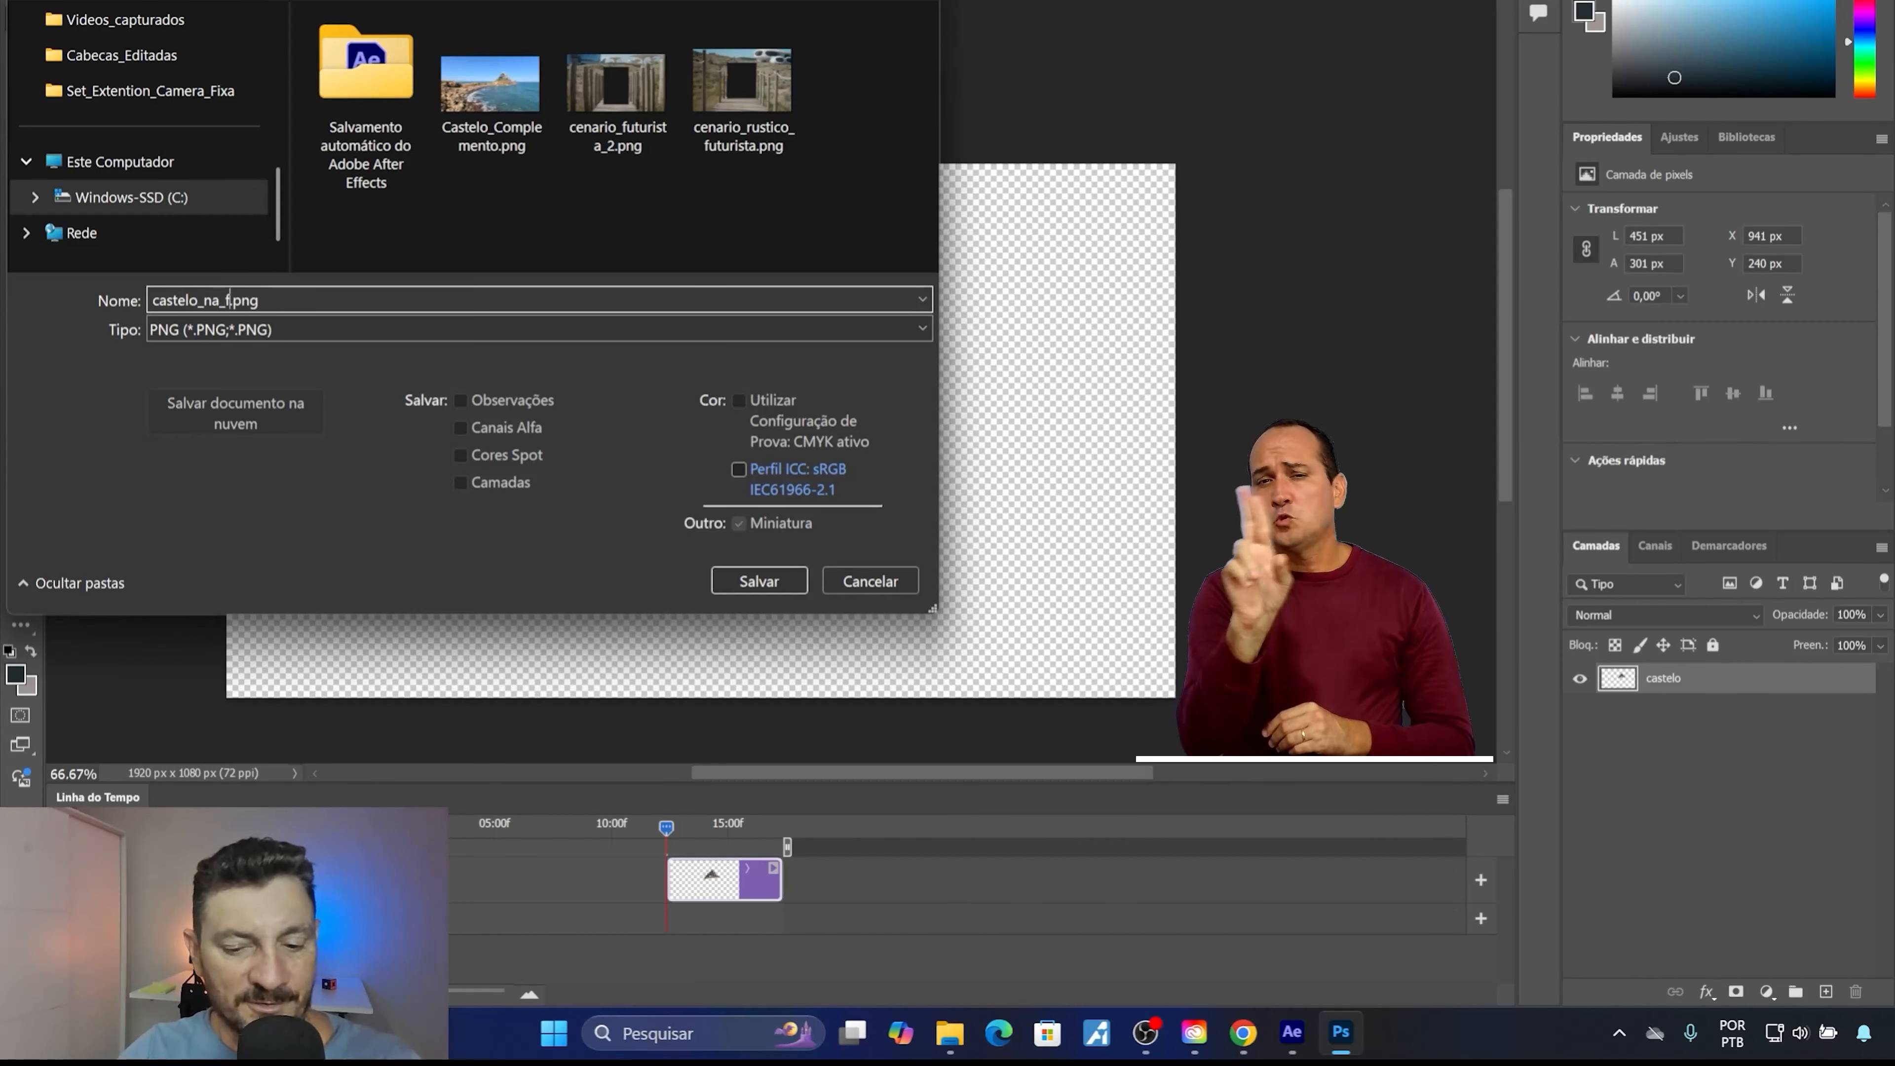
pyautogui.write('a')
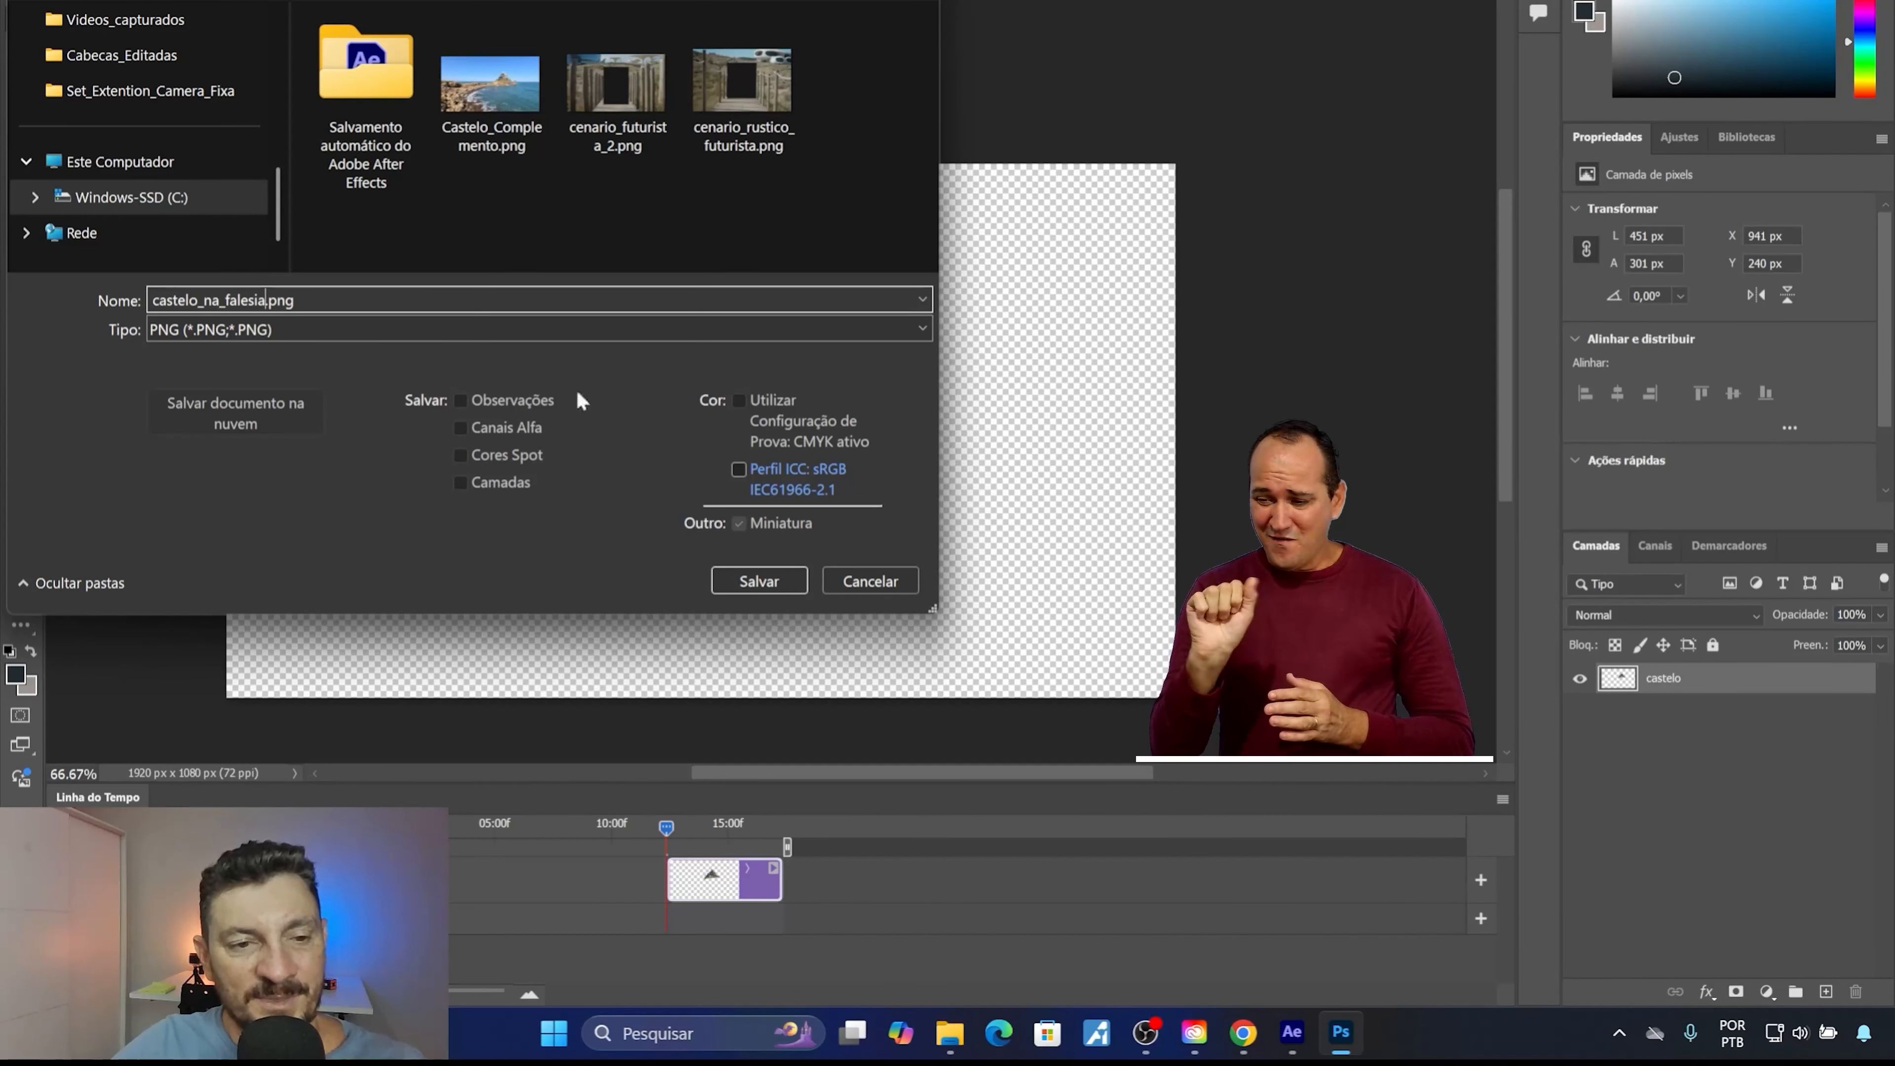
pyautogui.click(760, 579)
pyautogui.click(1097, 218)
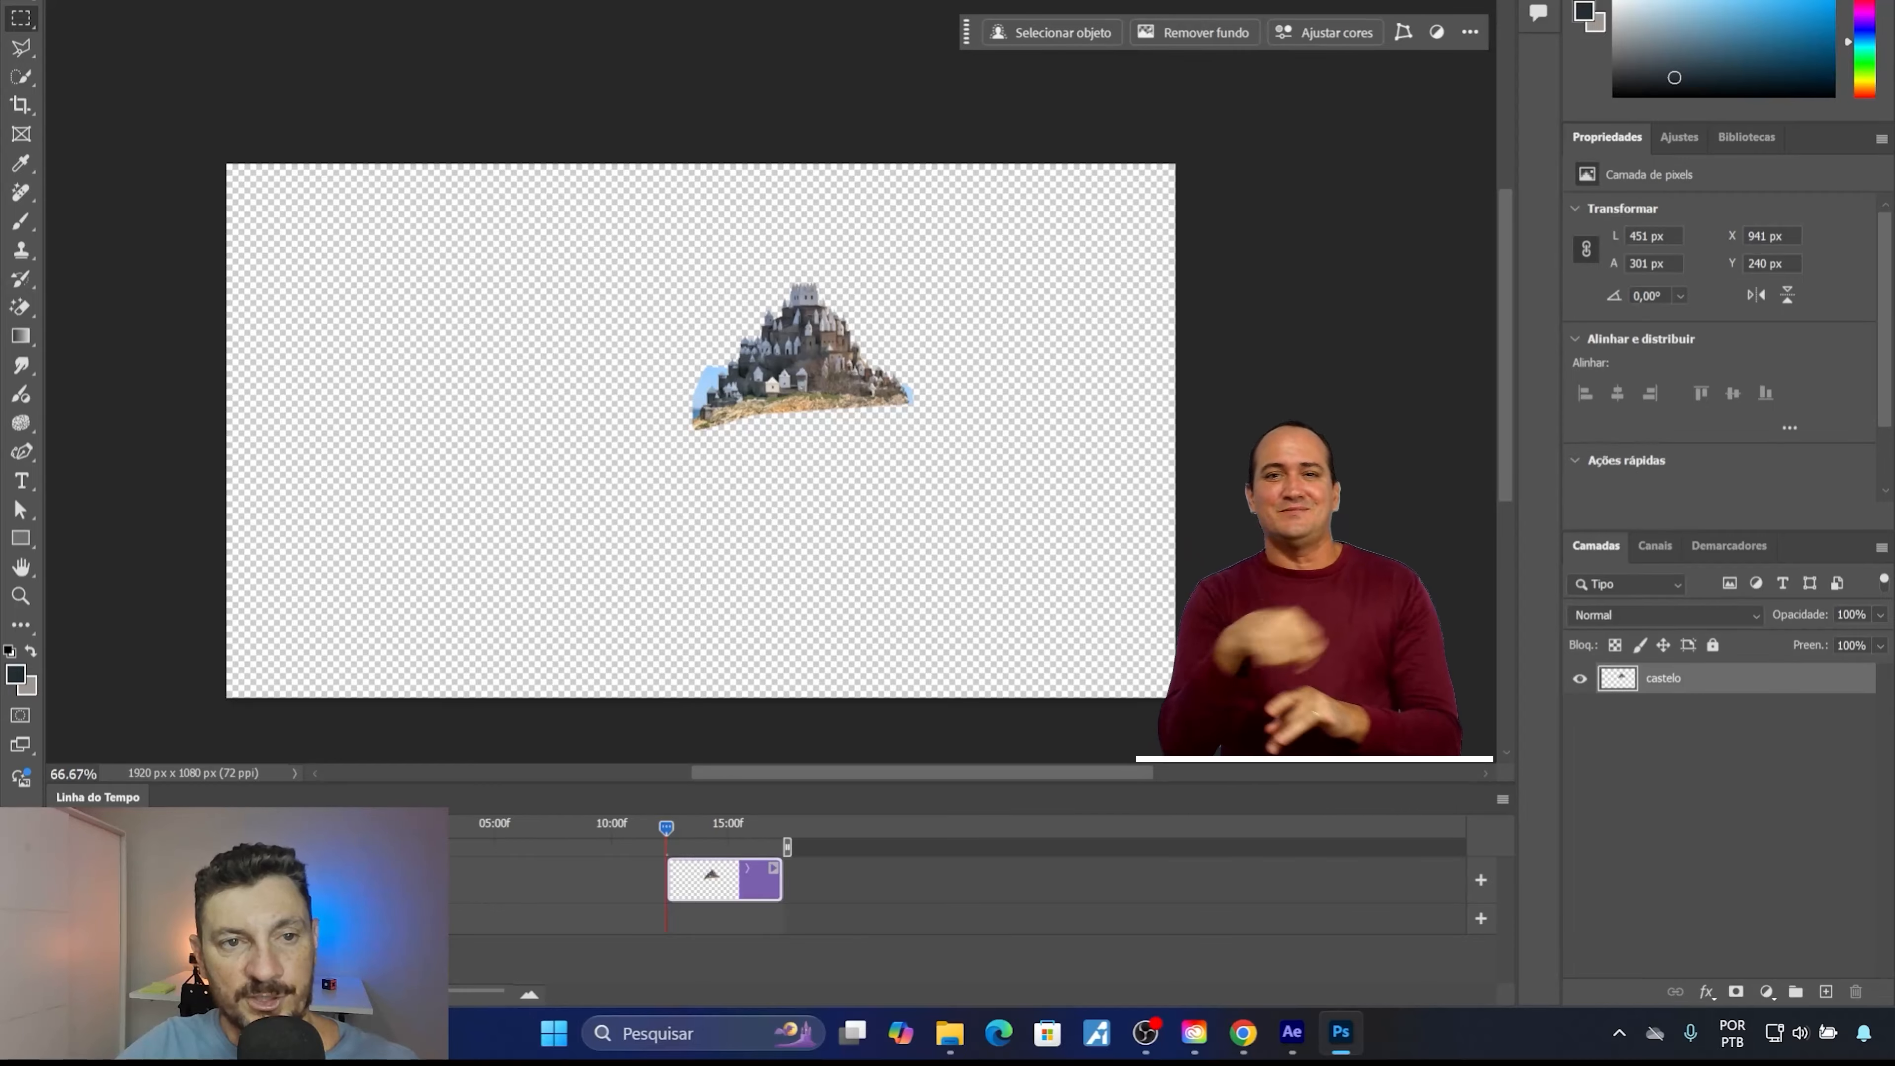
pyautogui.hotkey('ctrl', 'w')
pyautogui.click(1014, 313)
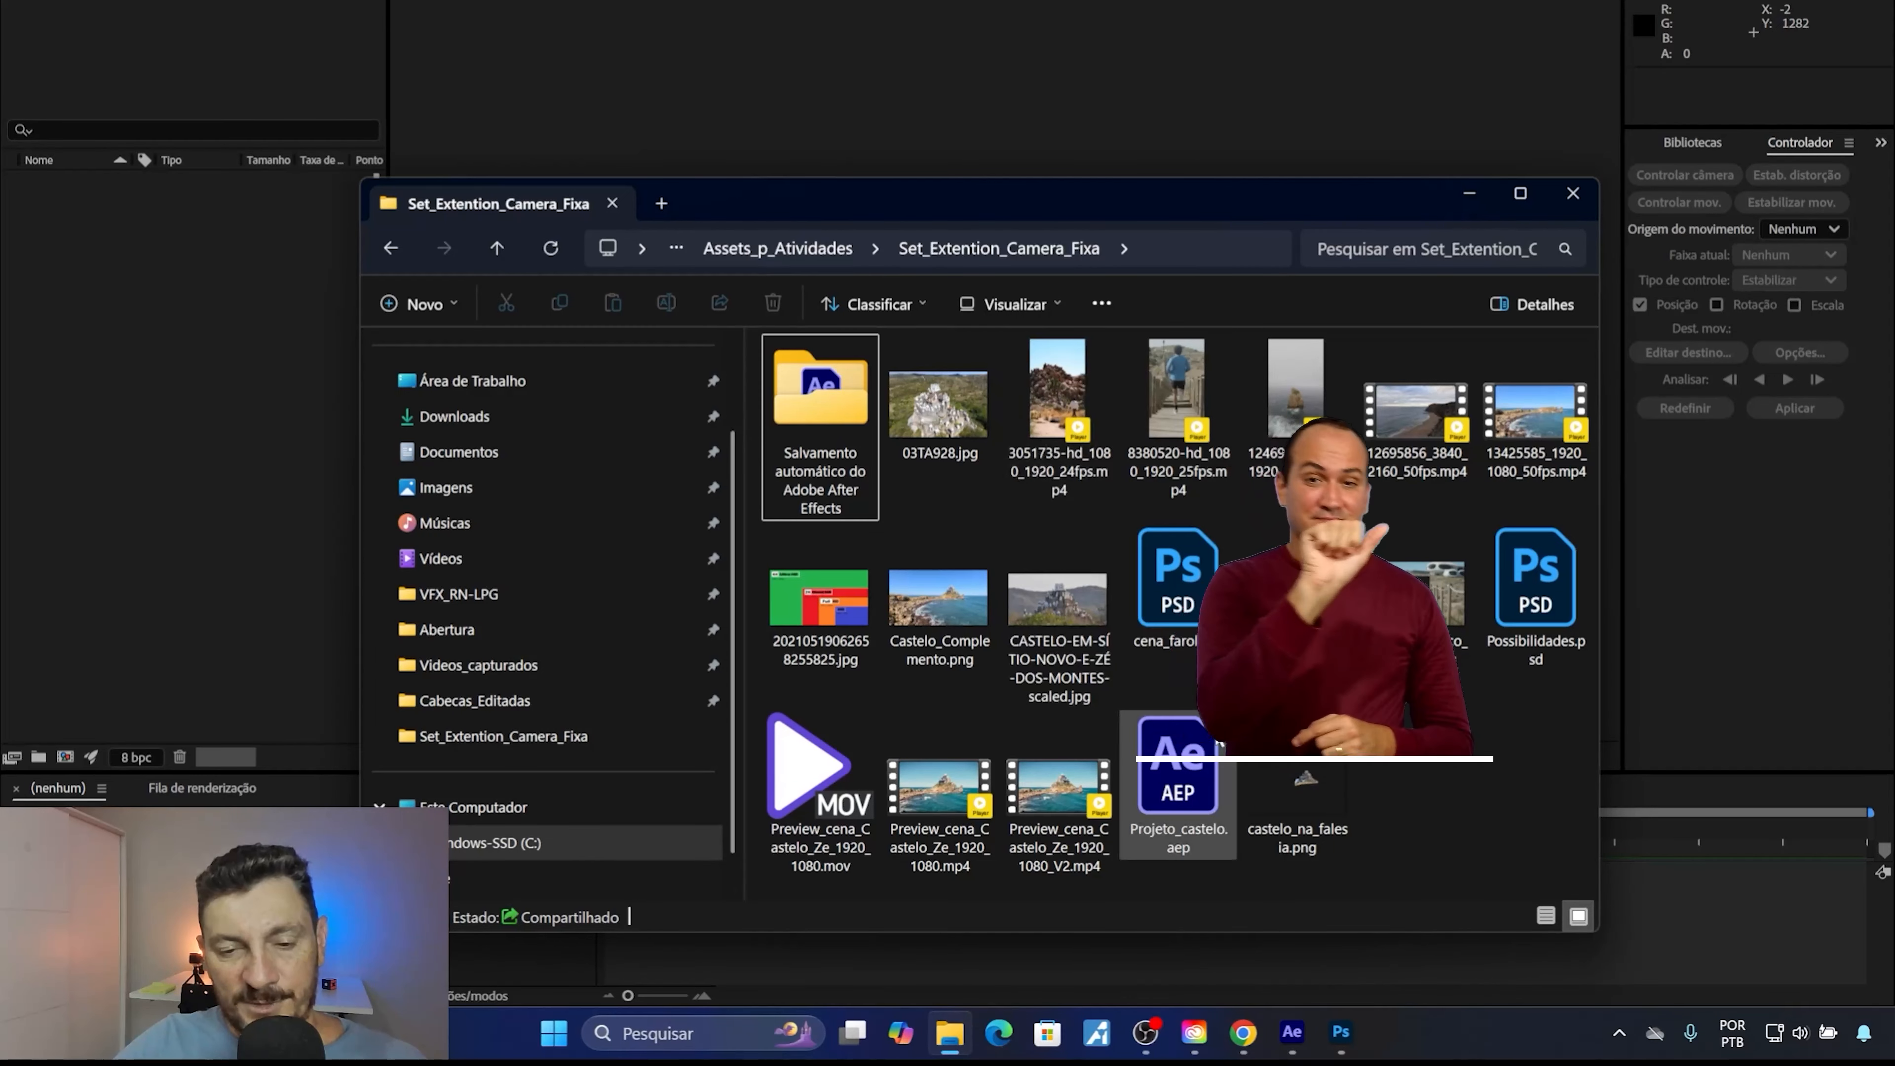
# Switch to After Effects, import the coastal video 13425585_1920_1080_50fps.mp4 and create a composition from it.
pyautogui.moveTo(1530, 426); pyautogui.dragTo(170, 373)
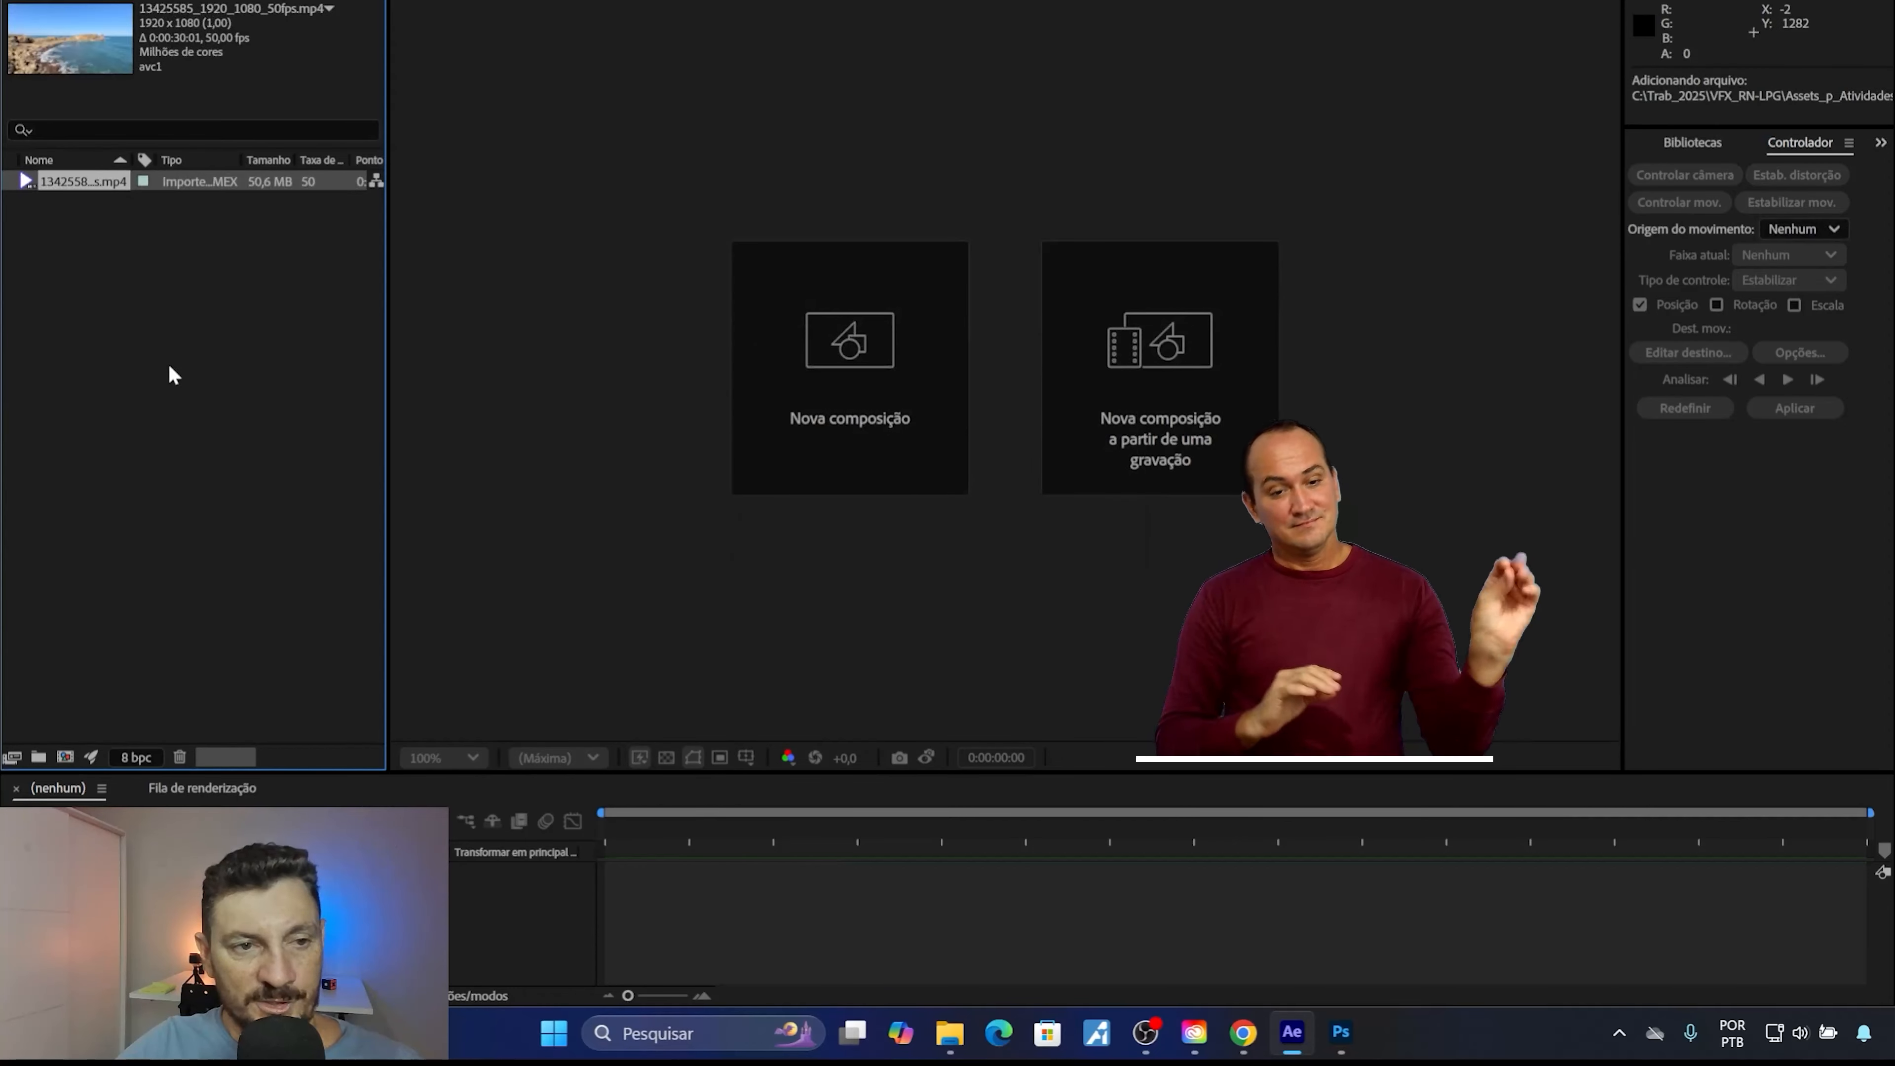
pyautogui.moveTo(28, 182); pyautogui.dragTo(1154, 351)
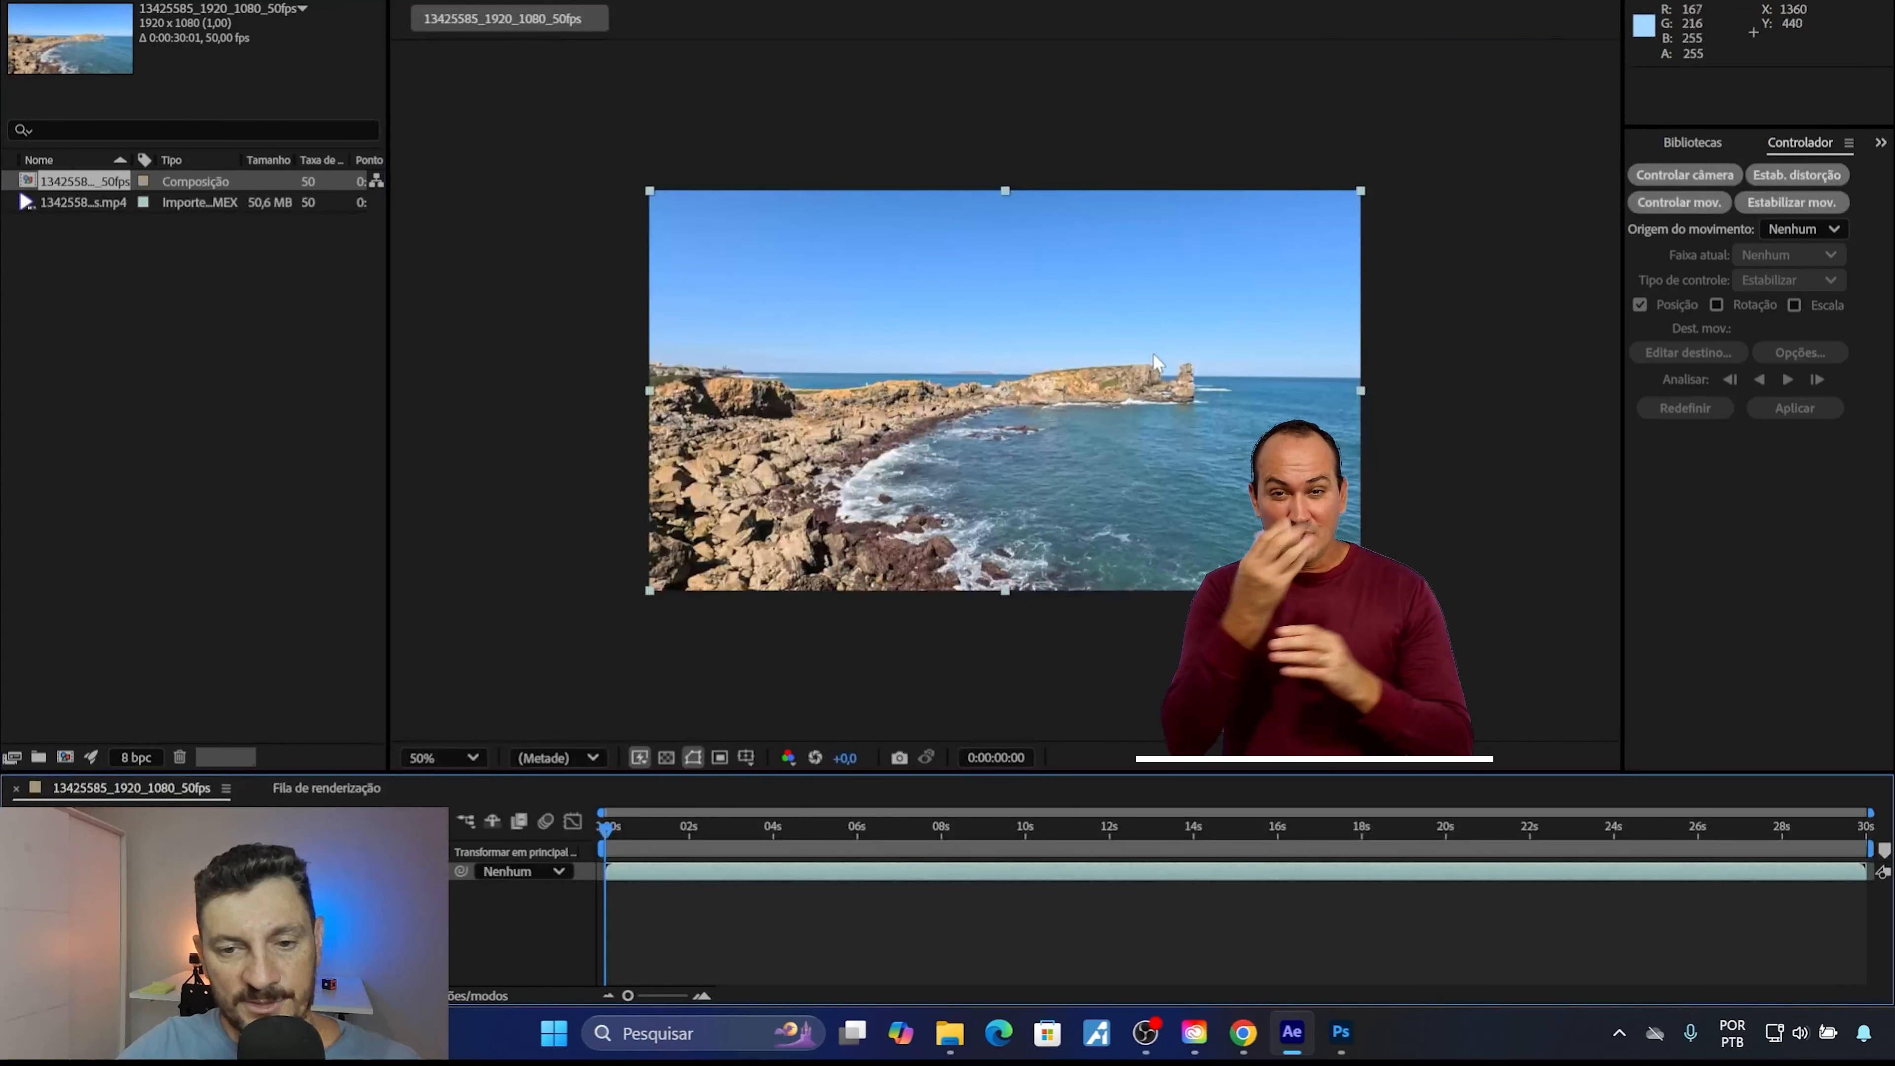
# Limit the work area to the first 0:00:07:48 of the coastal footage and trim the composition to it.
pyautogui.scroll(1, 1153, 352)
pyautogui.moveTo(606, 830); pyautogui.dragTo(942, 844)
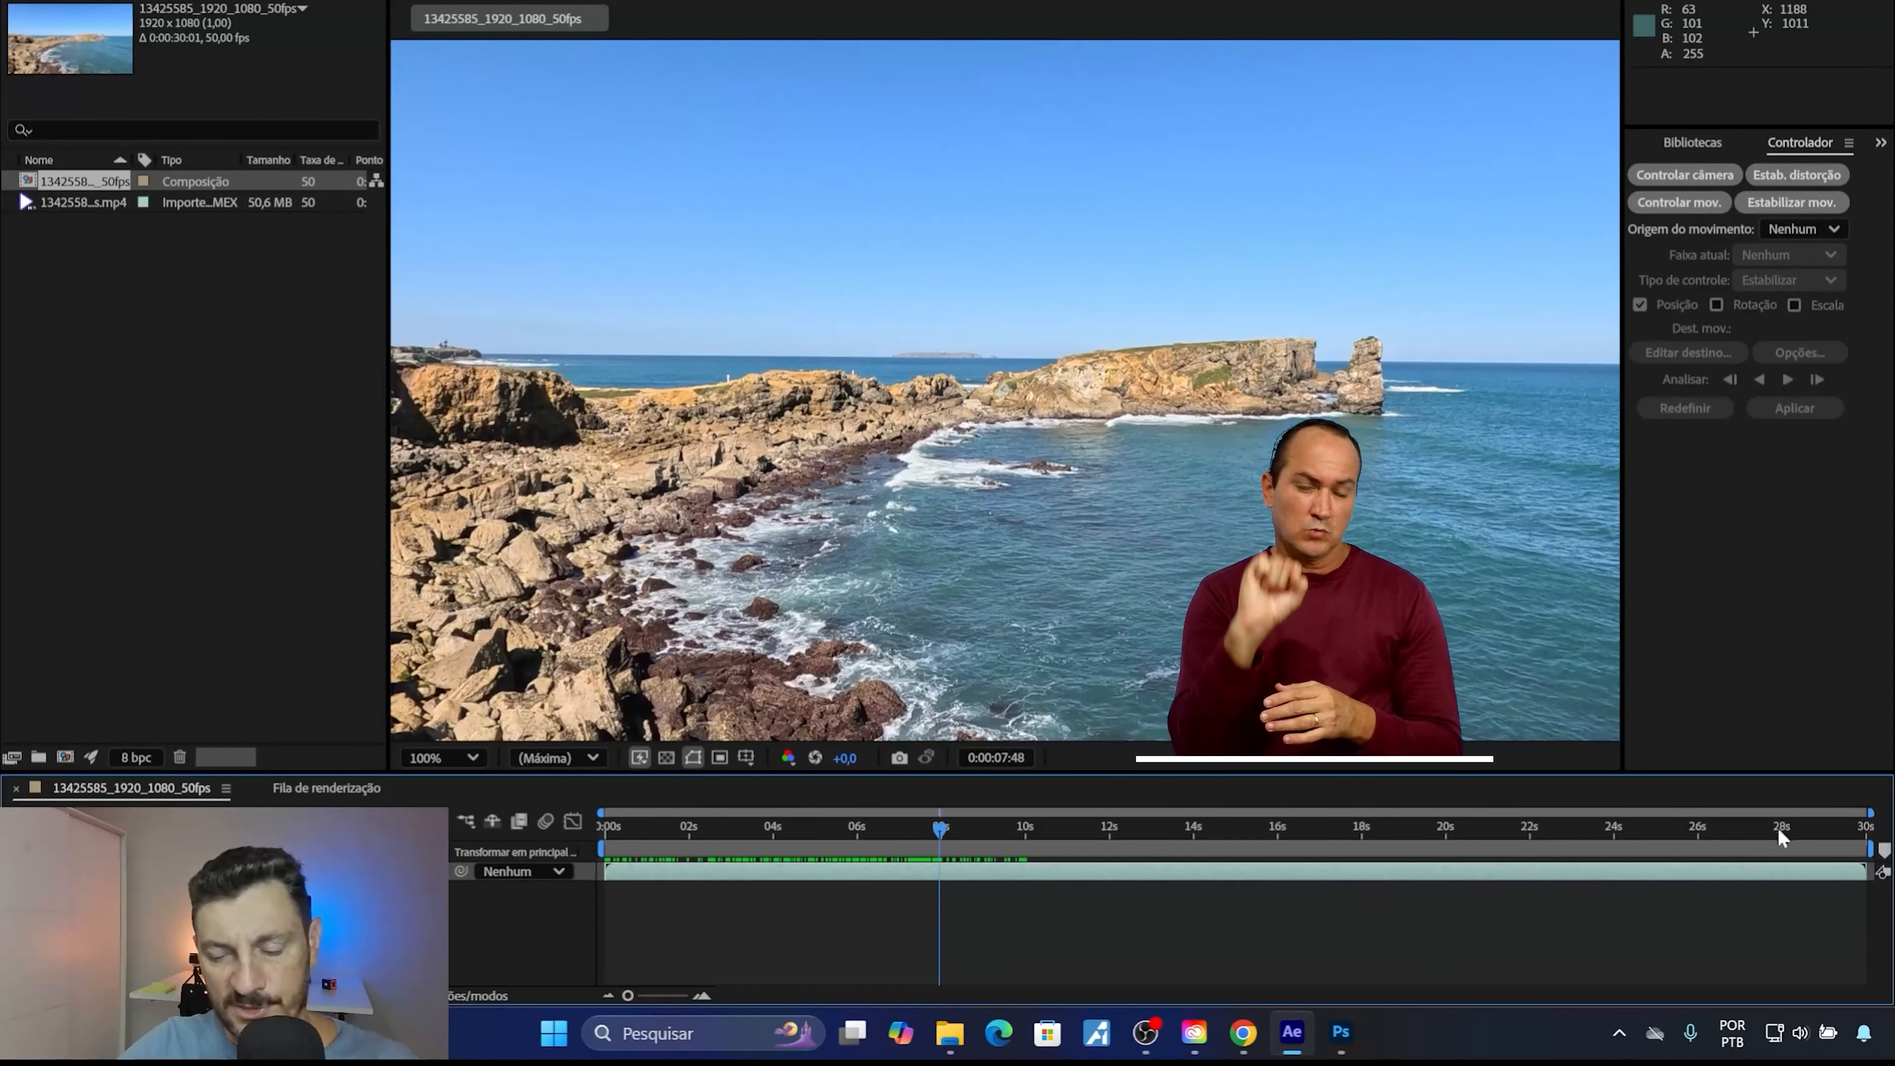
pyautogui.moveTo(1871, 851); pyautogui.dragTo(939, 909)
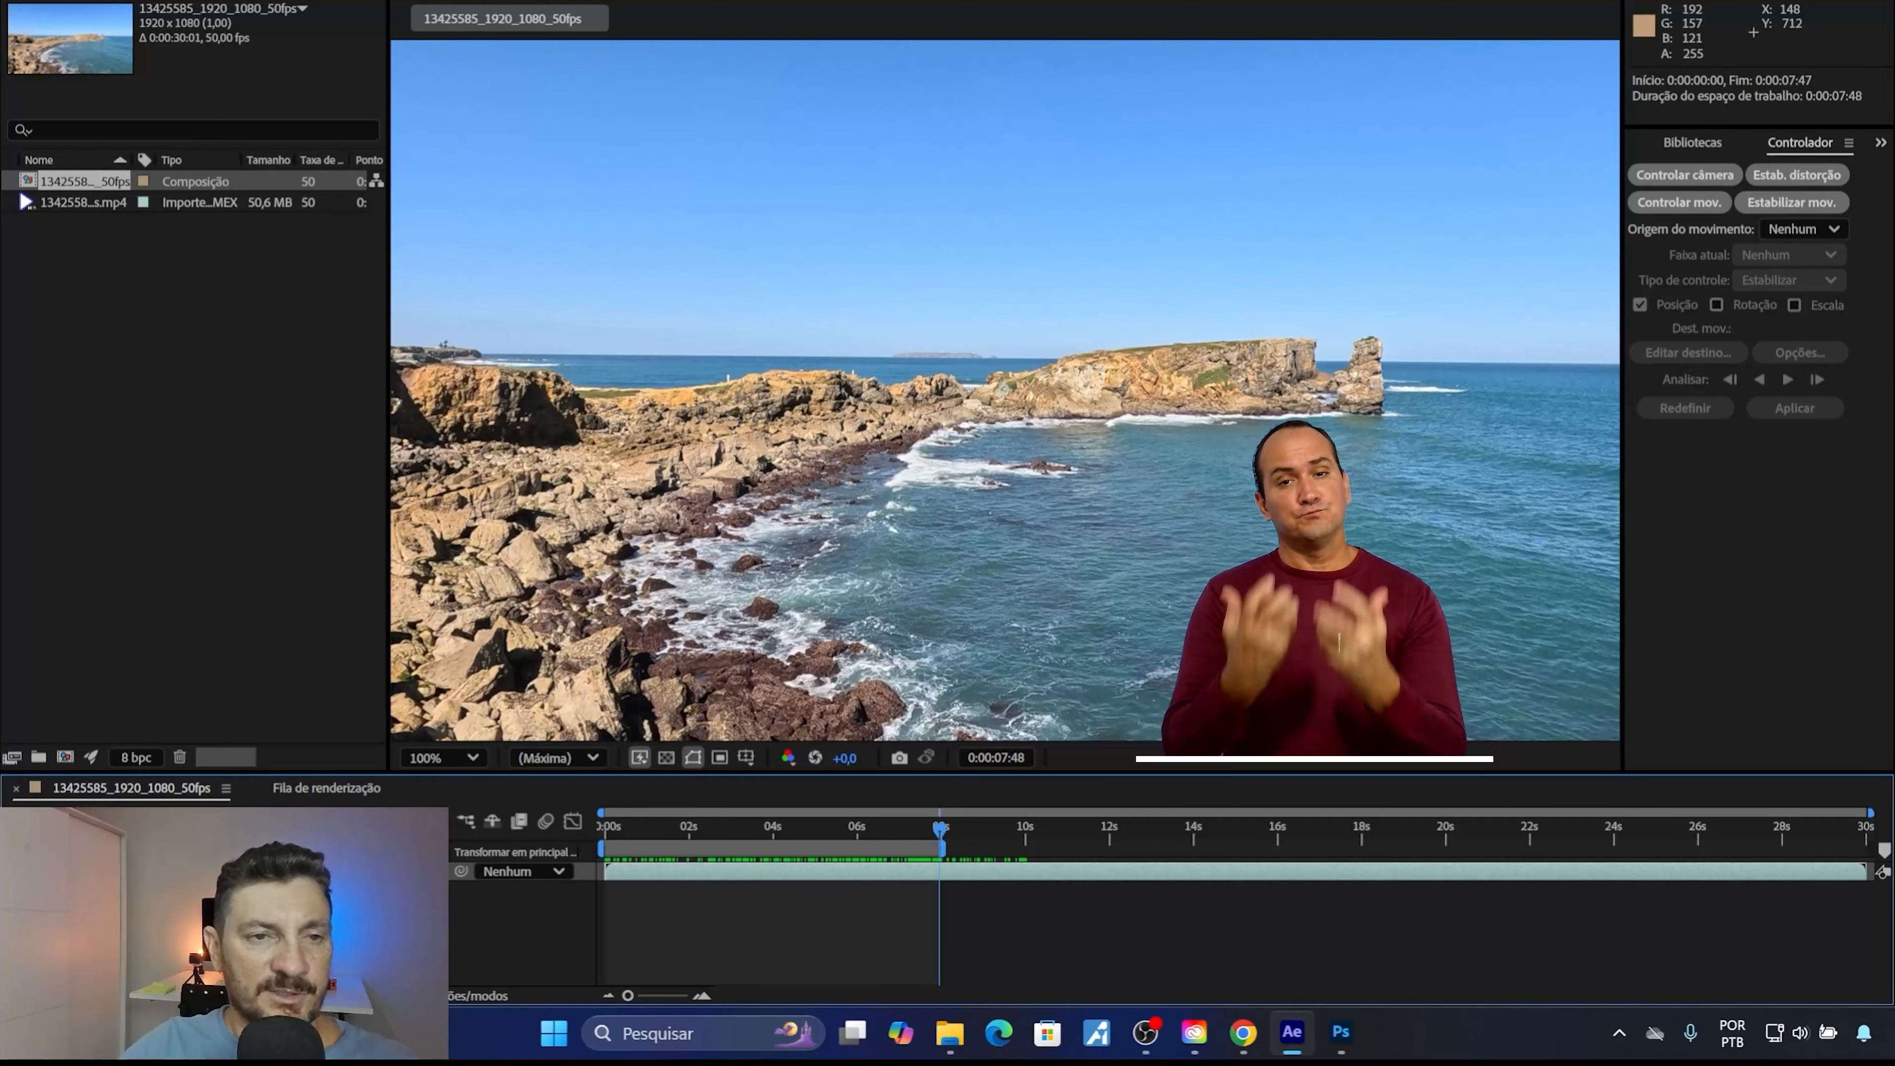
pyautogui.click(153, 0)
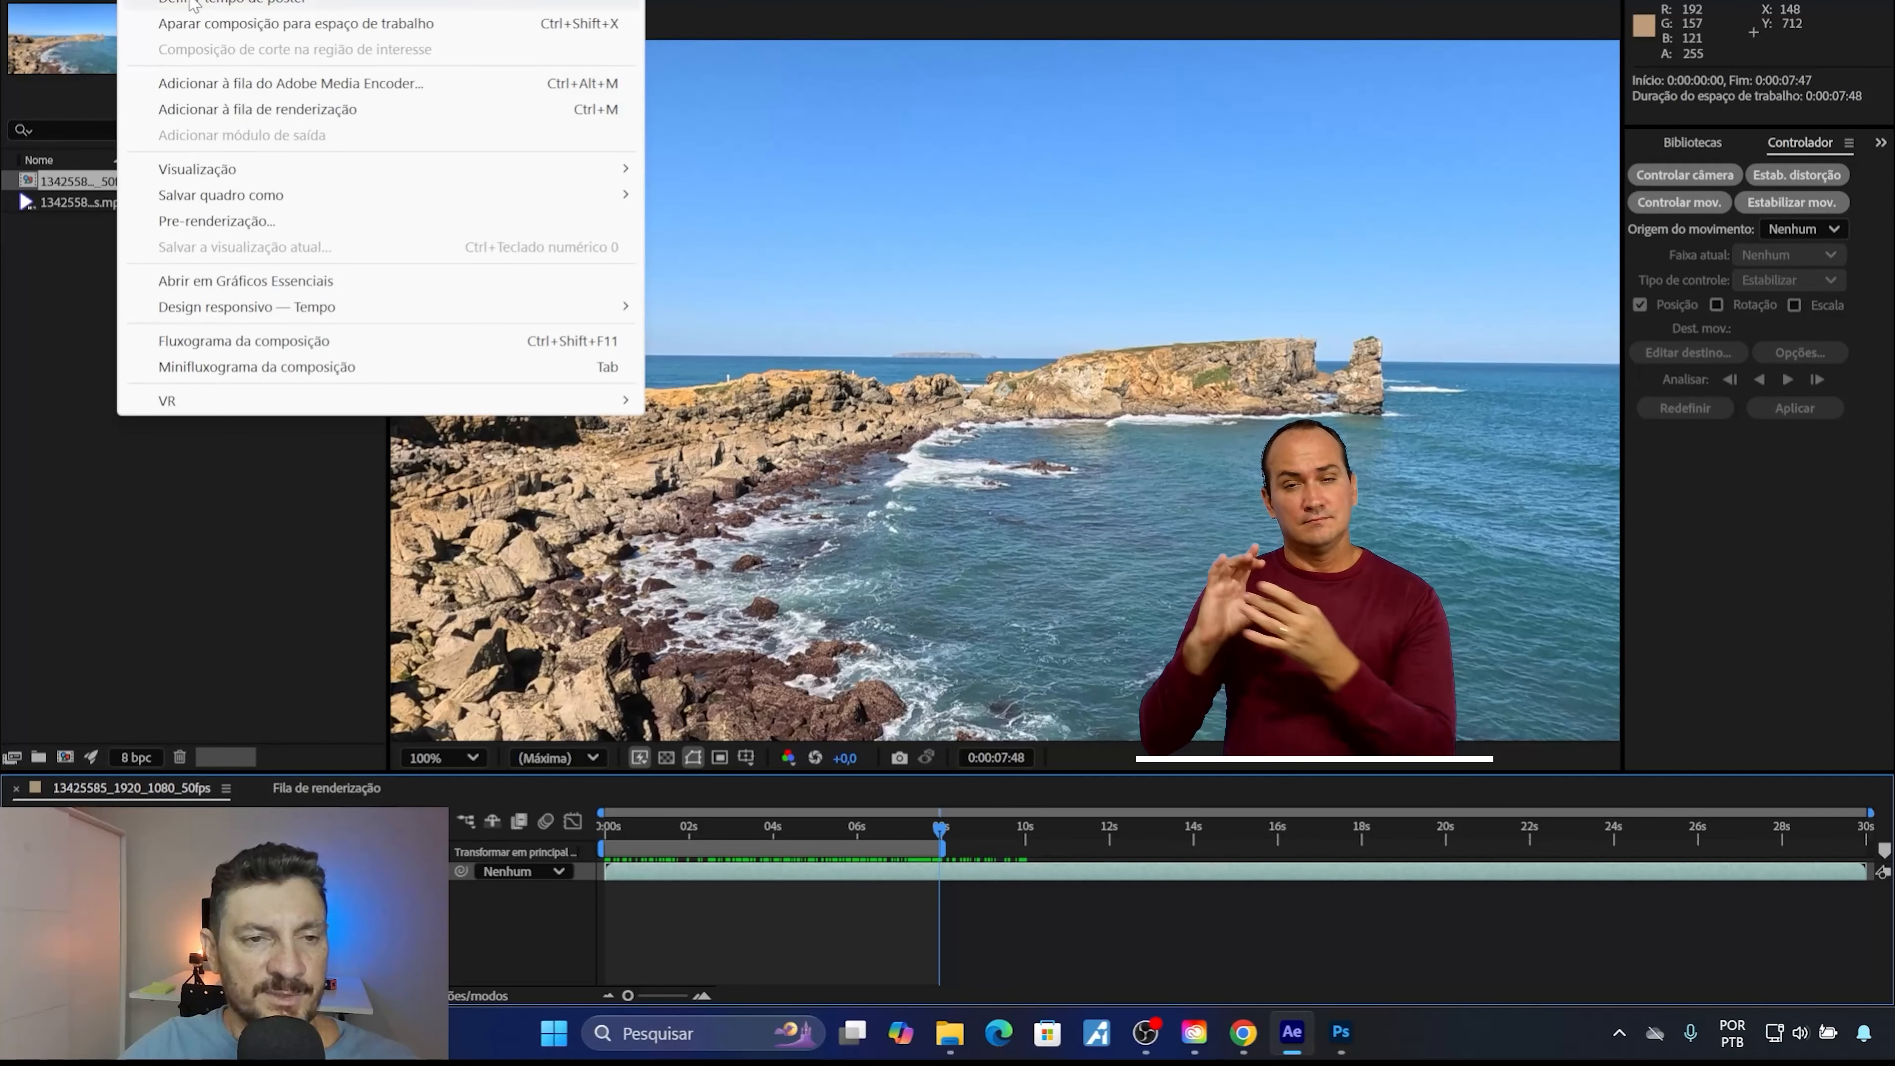
pyautogui.click(224, 23)
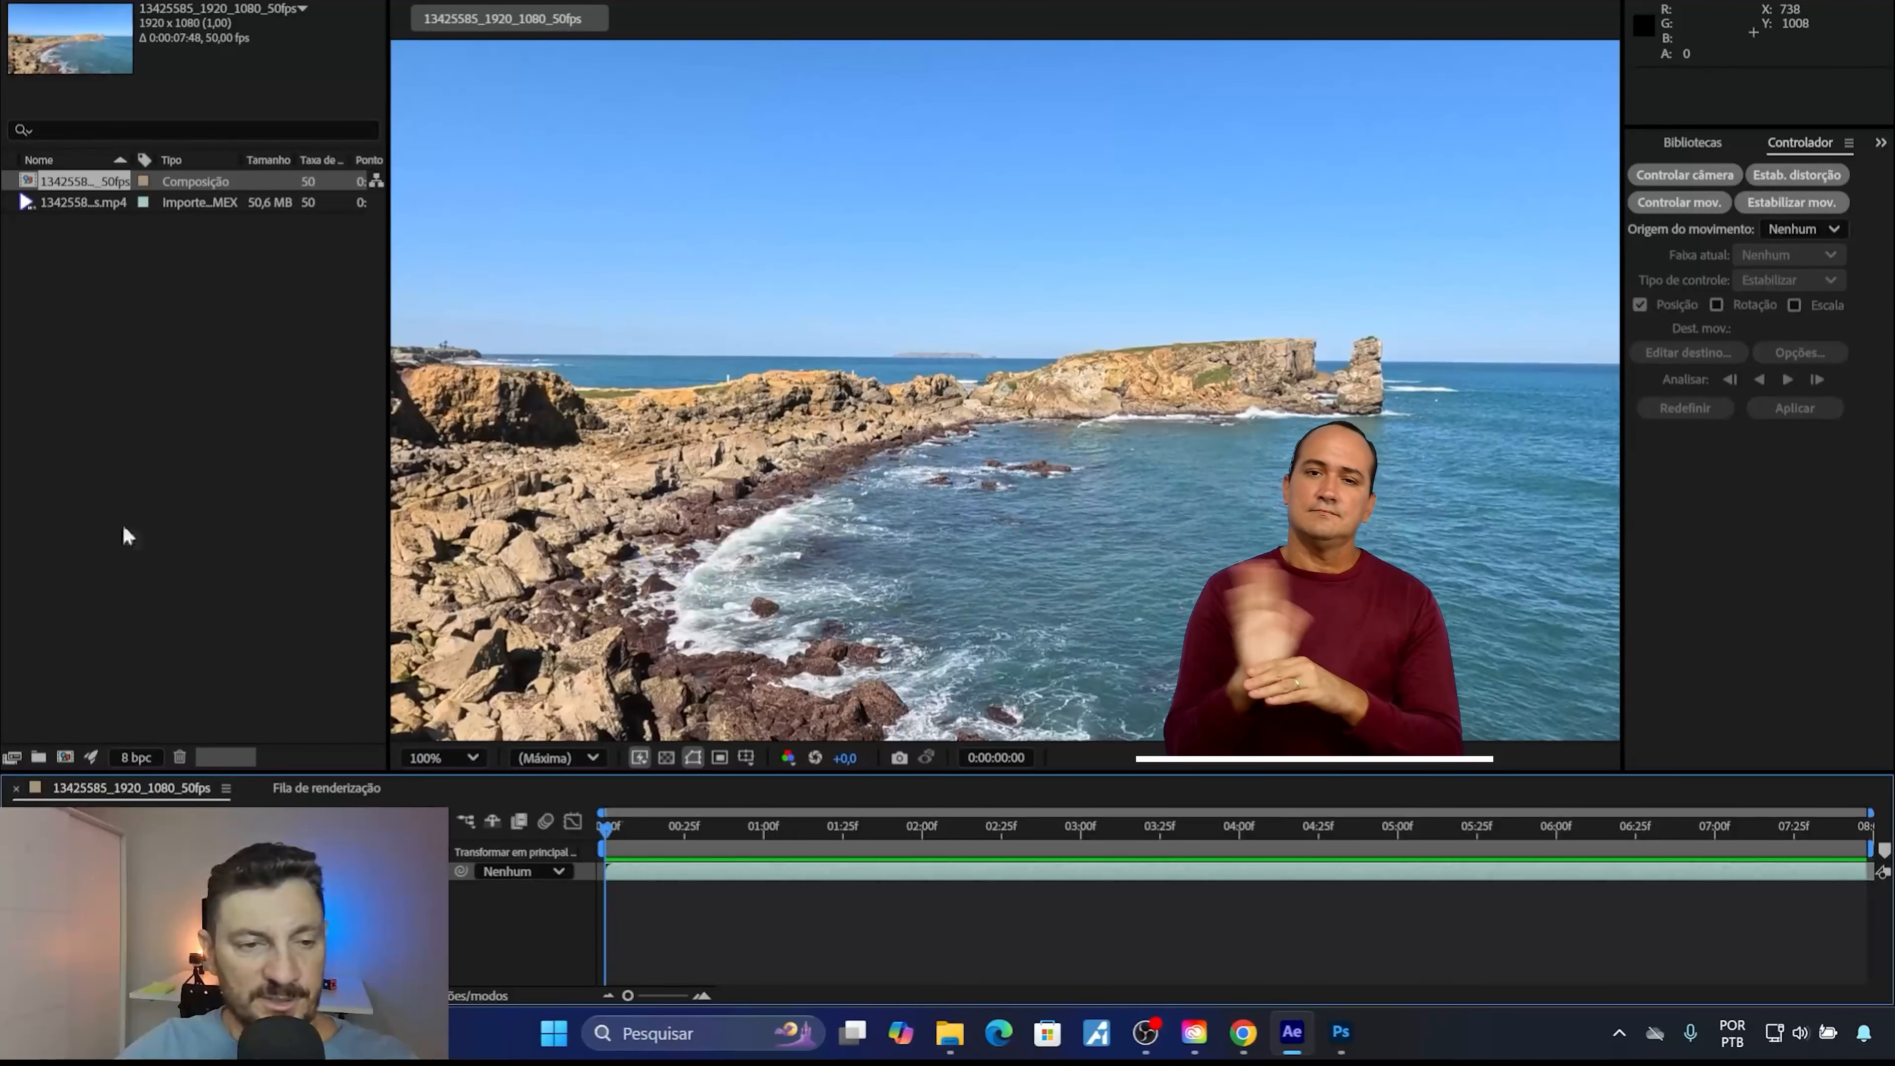
# Open the file import dialog for the After Effects project.
pyautogui.doubleClick(88, 320)
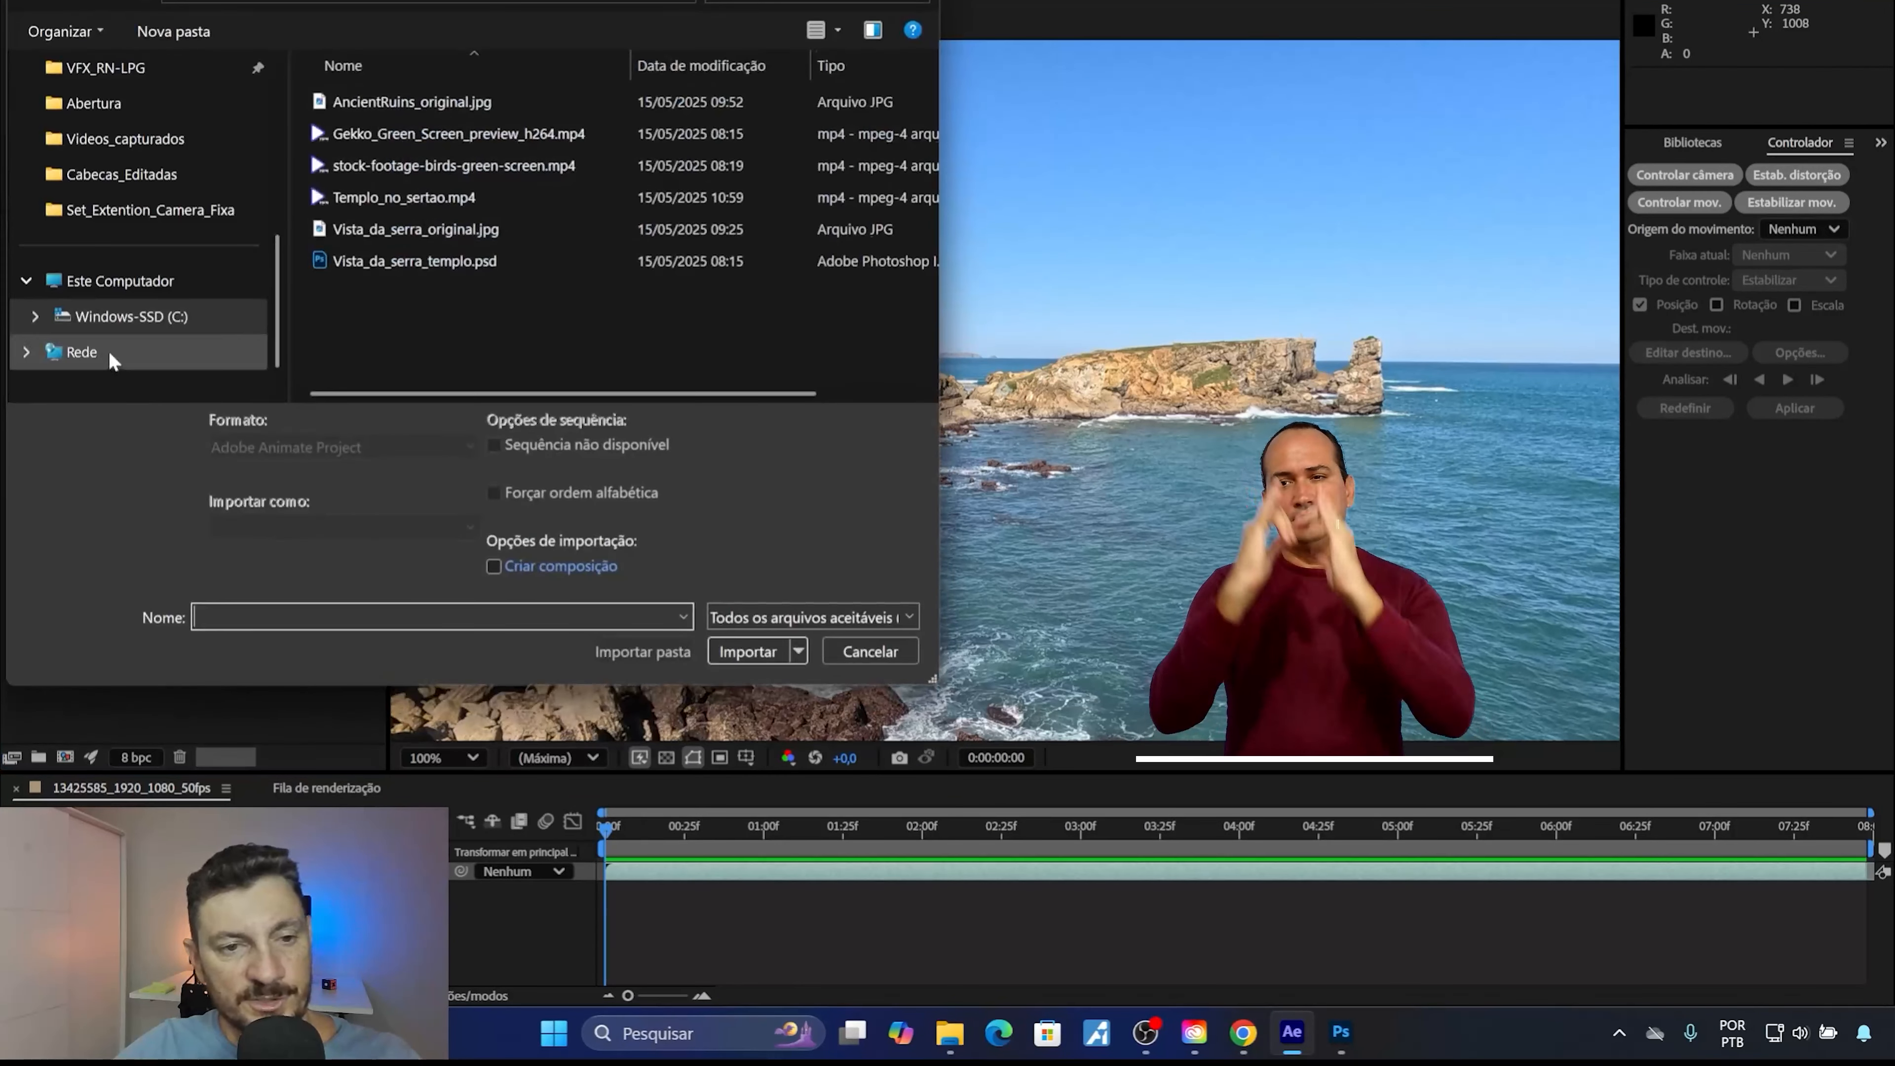